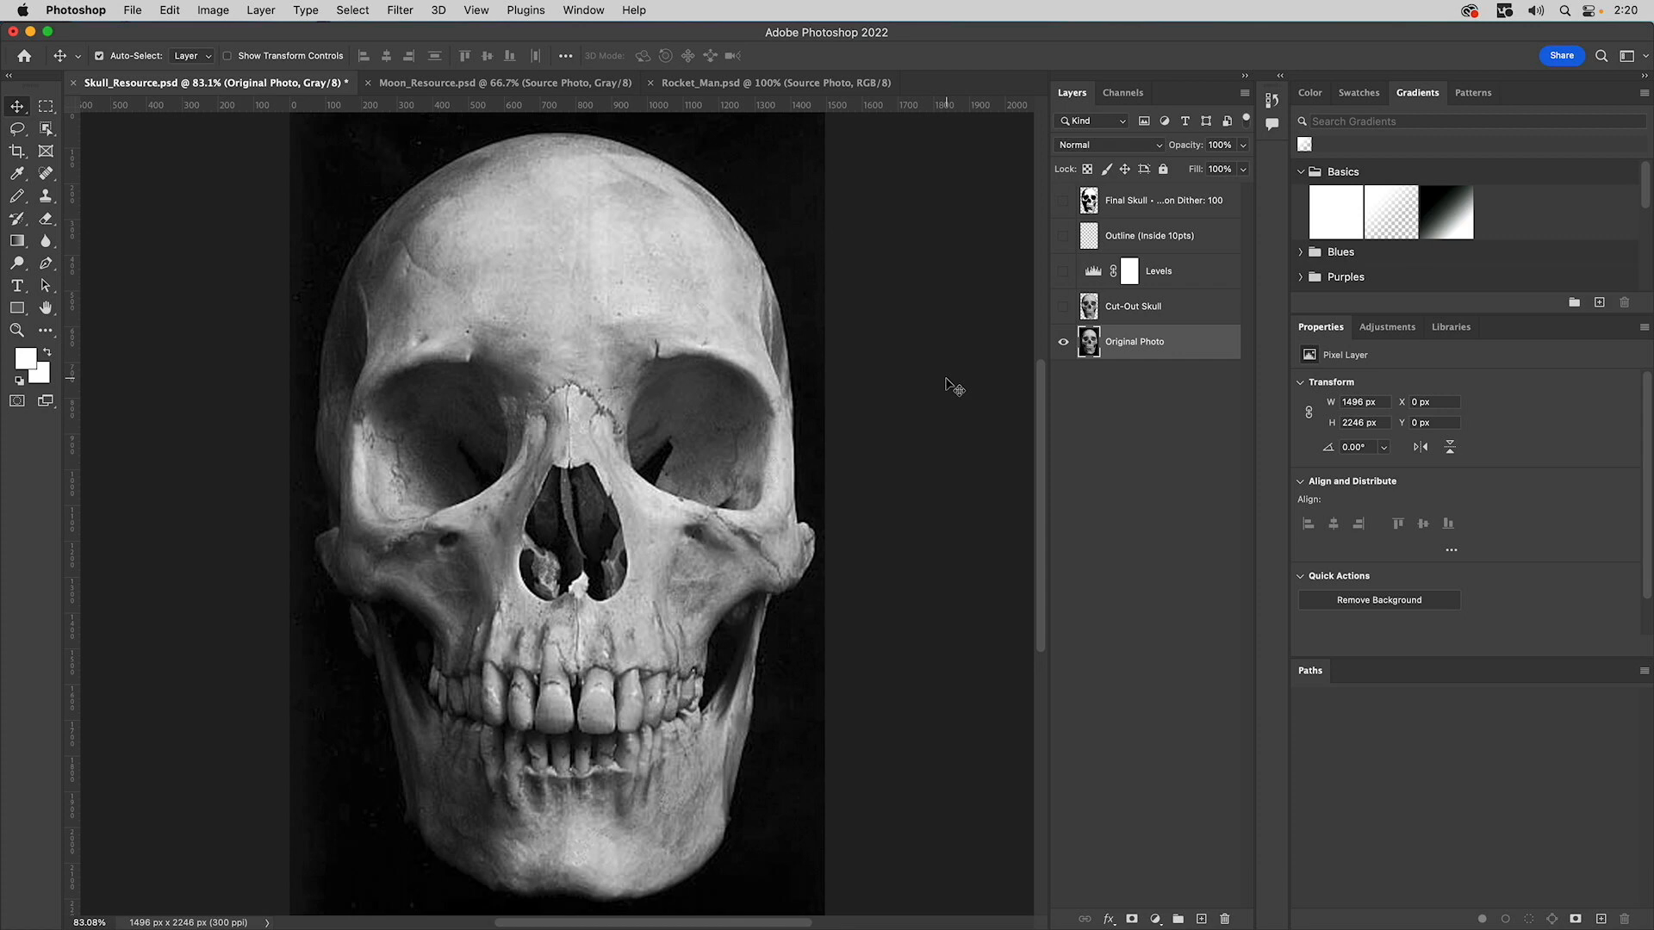
- Show the Cut-Out Skull layer instead of Original Photo, and turn on and select the Levels adjustment layer
left_click(1063, 308)
left_click(1064, 342)
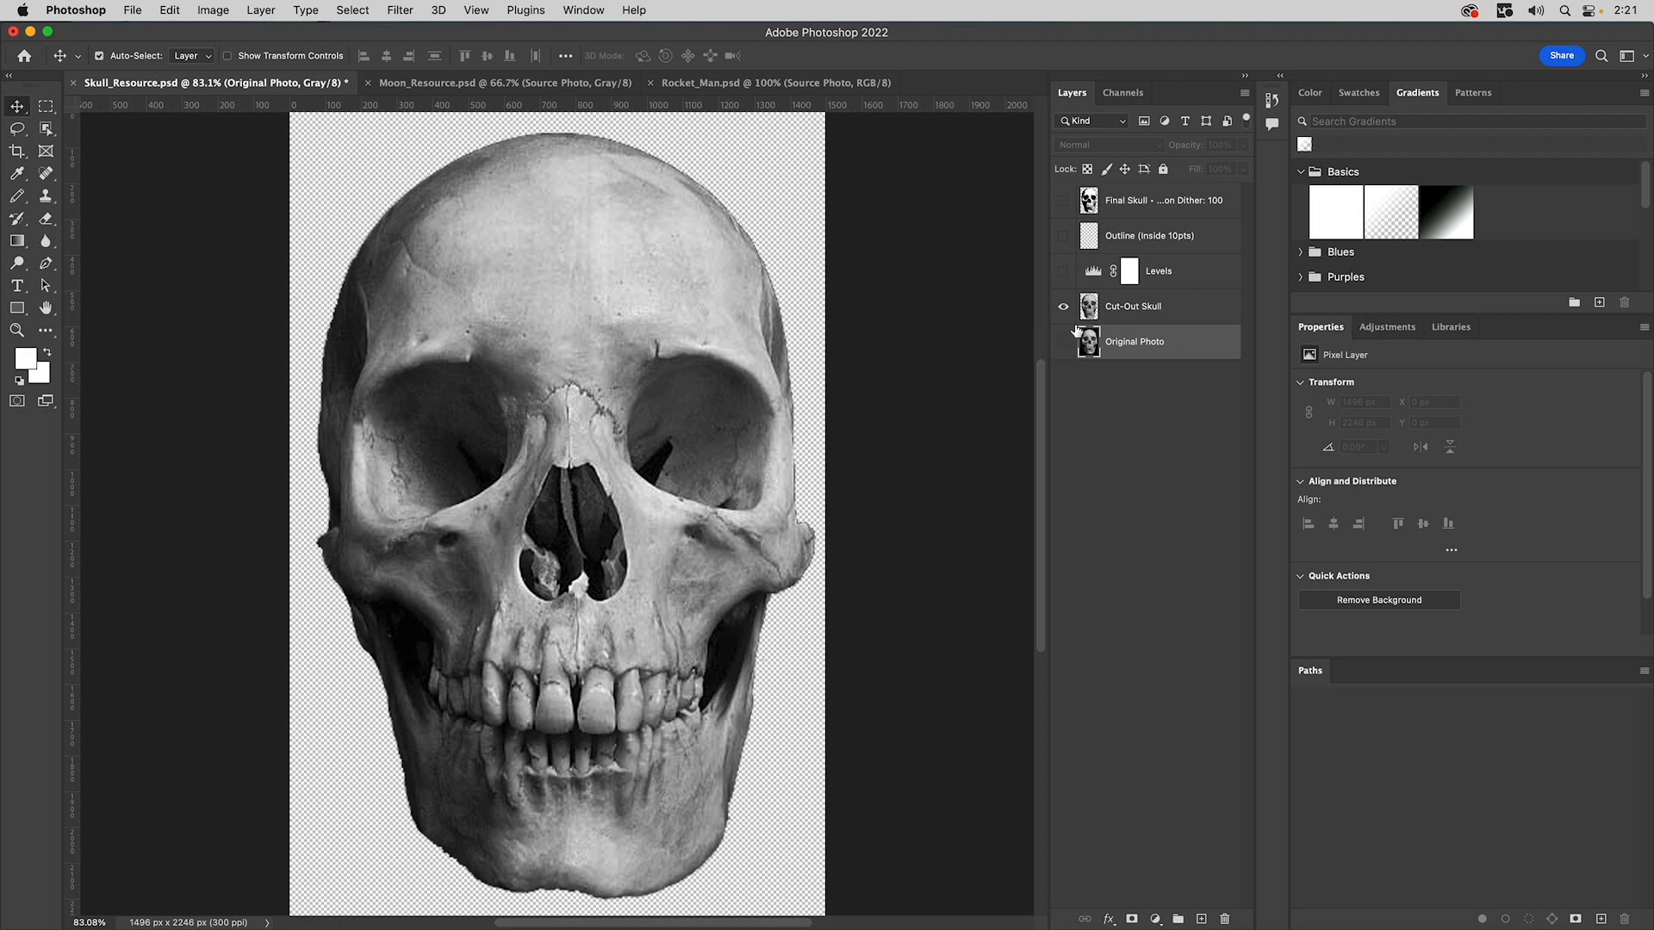
left_click(1064, 272)
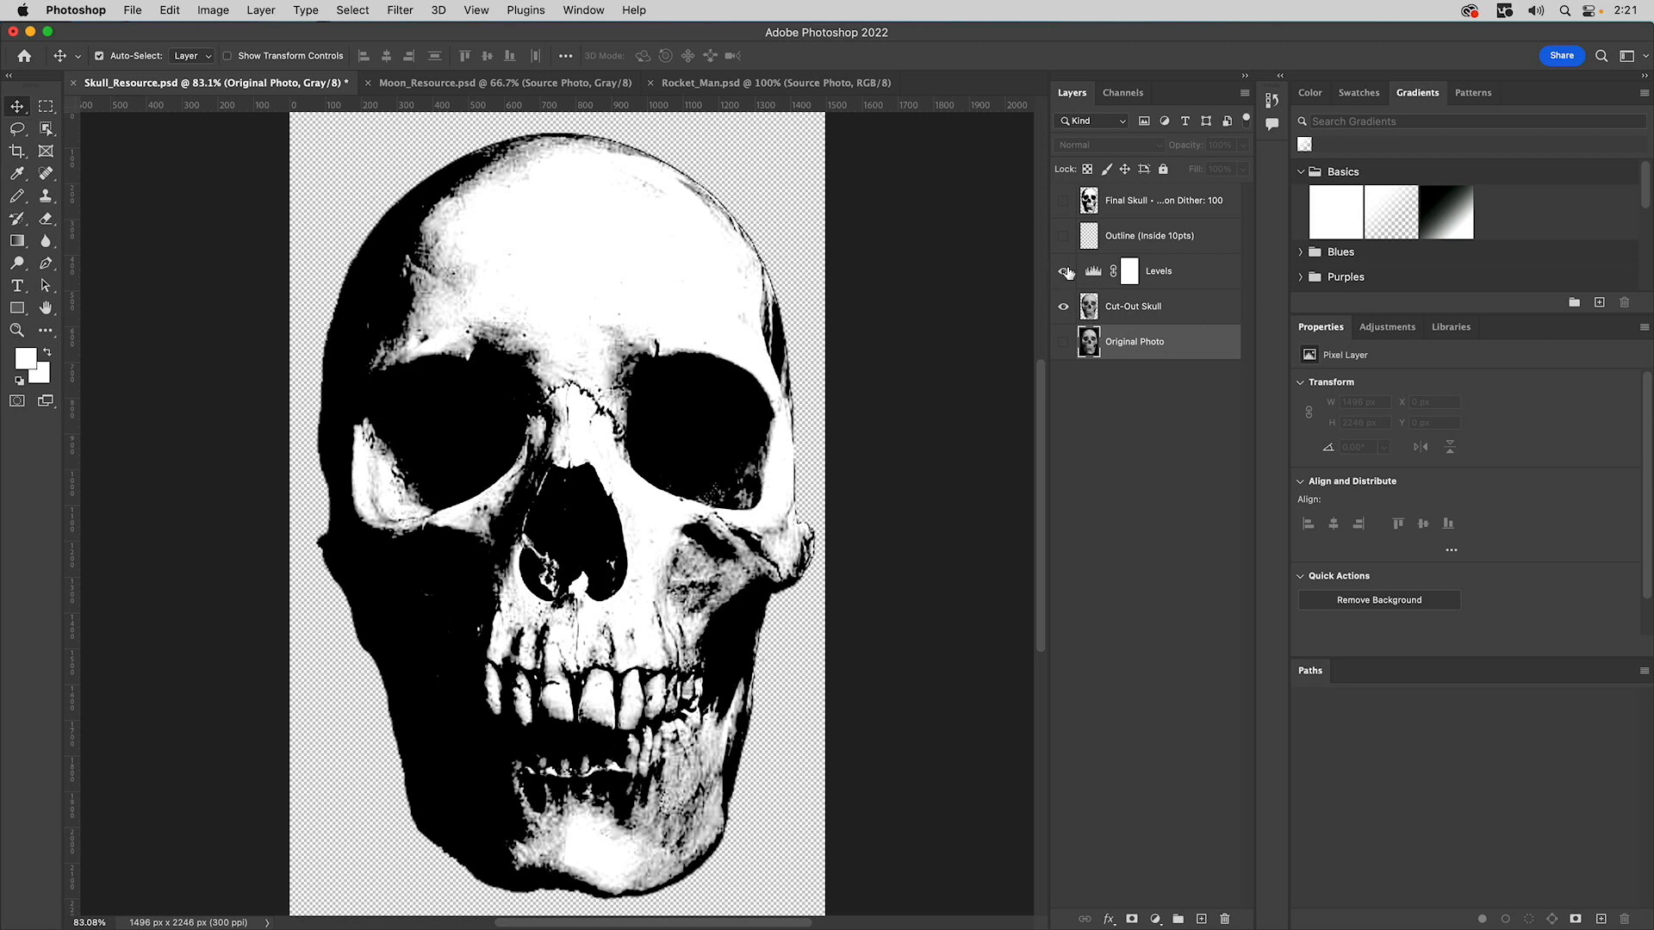
left_click(1177, 272)
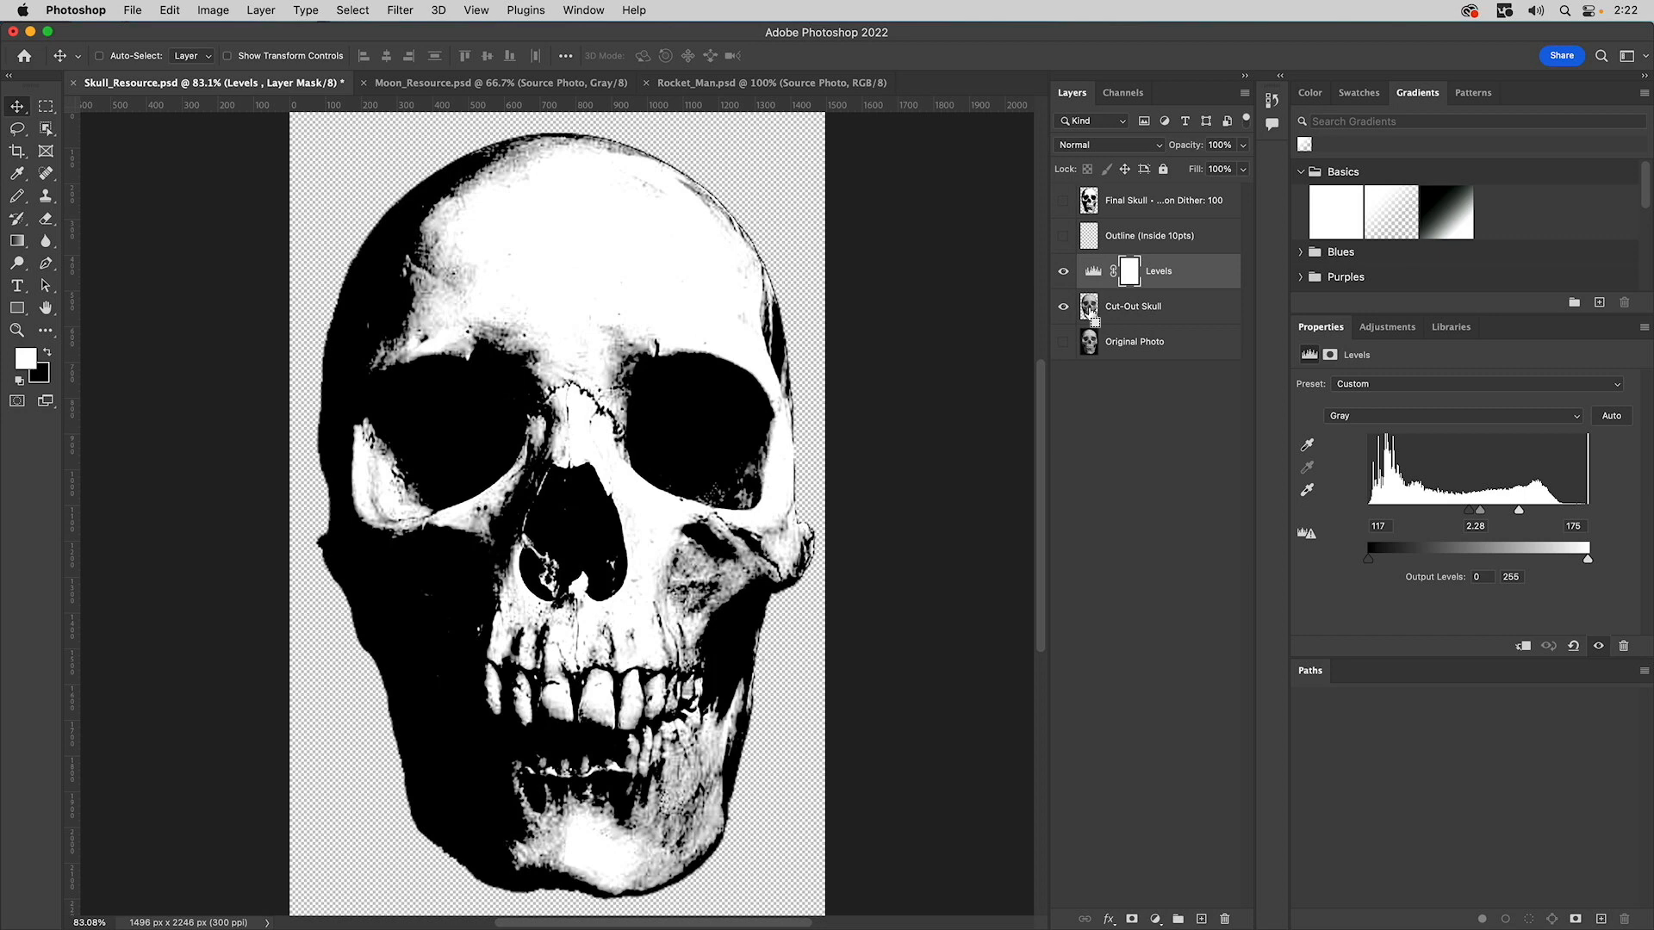
- Load the Cut-Out Skull layer's shape as a selection, and show and select the Outline (Inside 10pts) layer
left_click(1091, 312, "super")
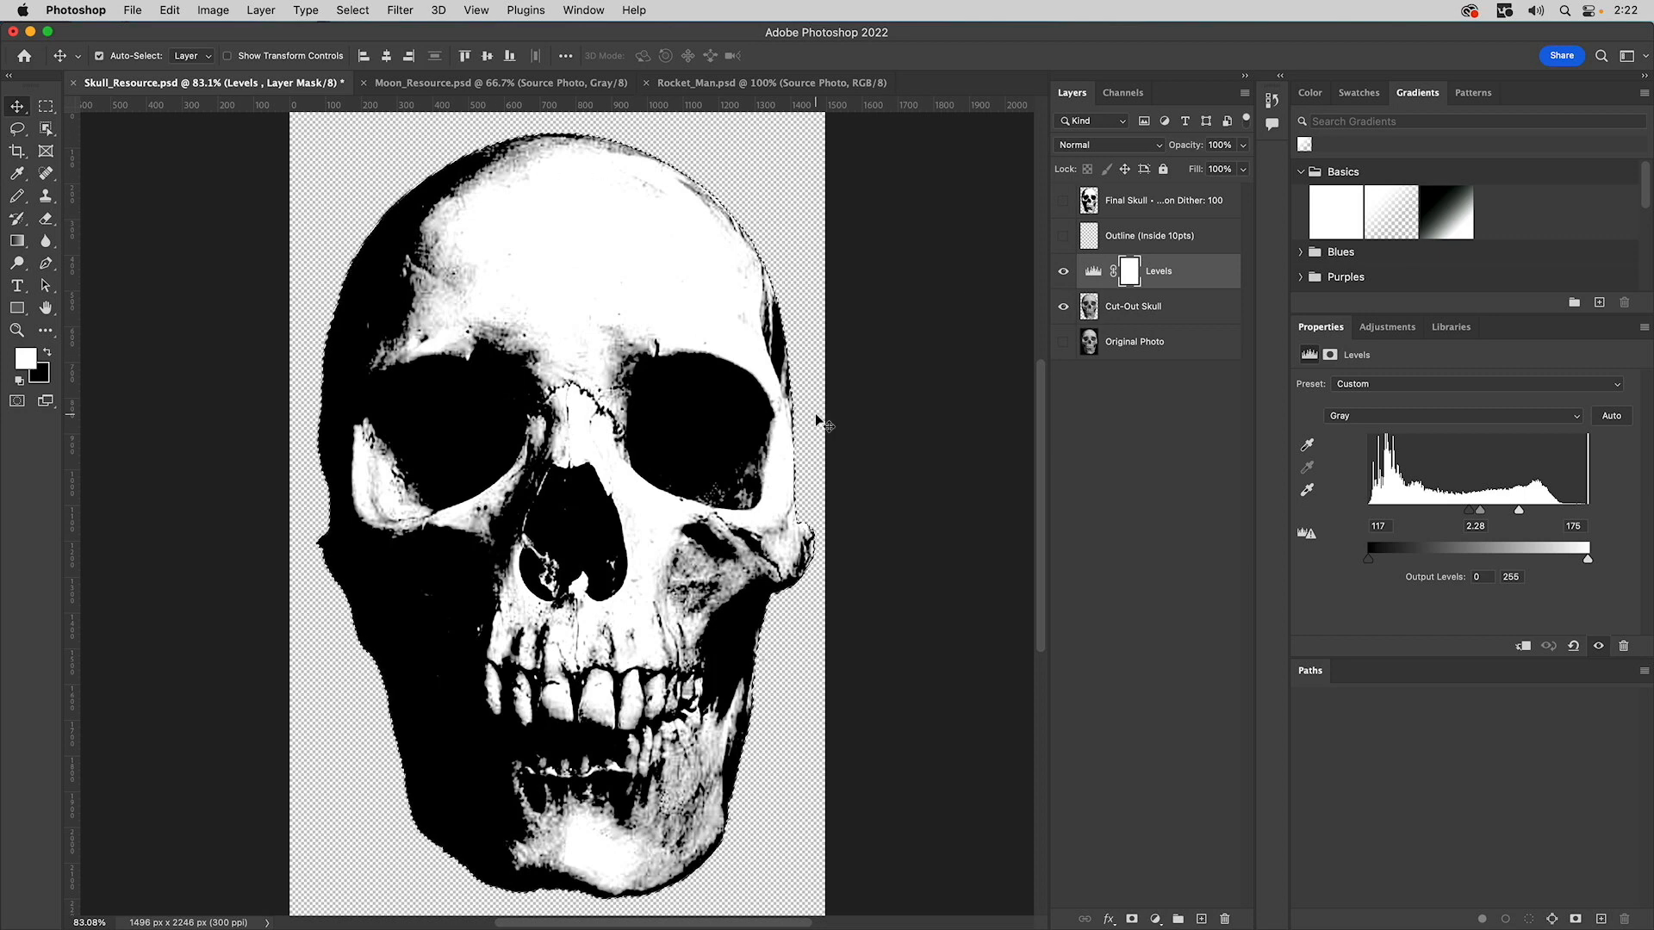
left_click(1063, 236)
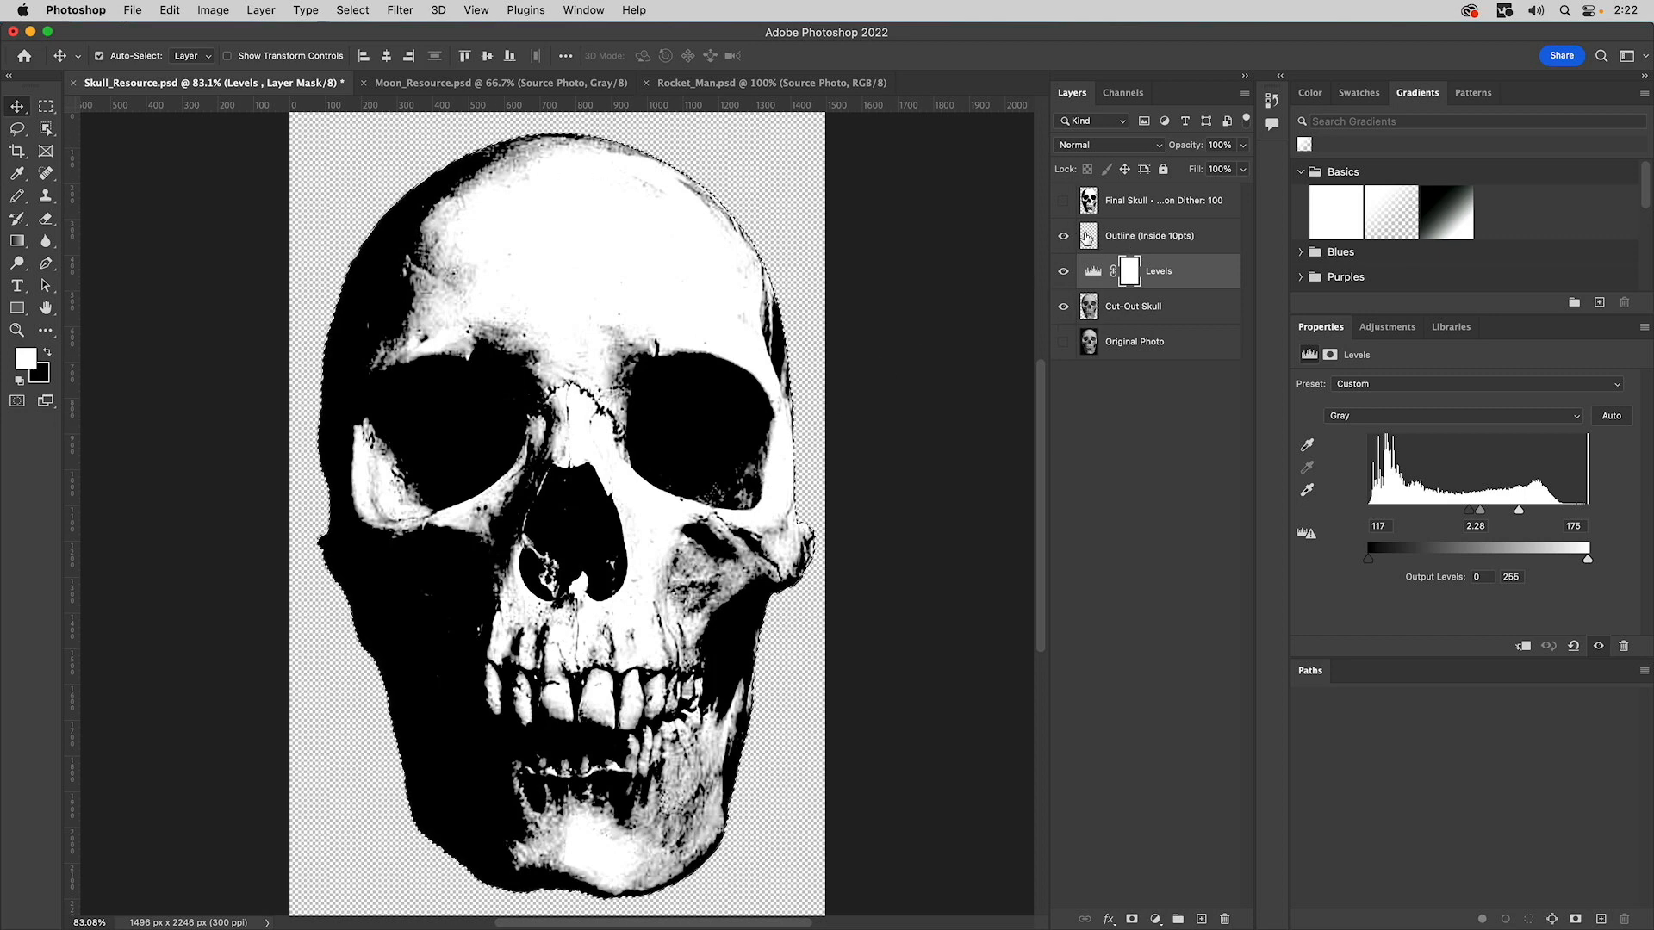
left_click(1124, 232)
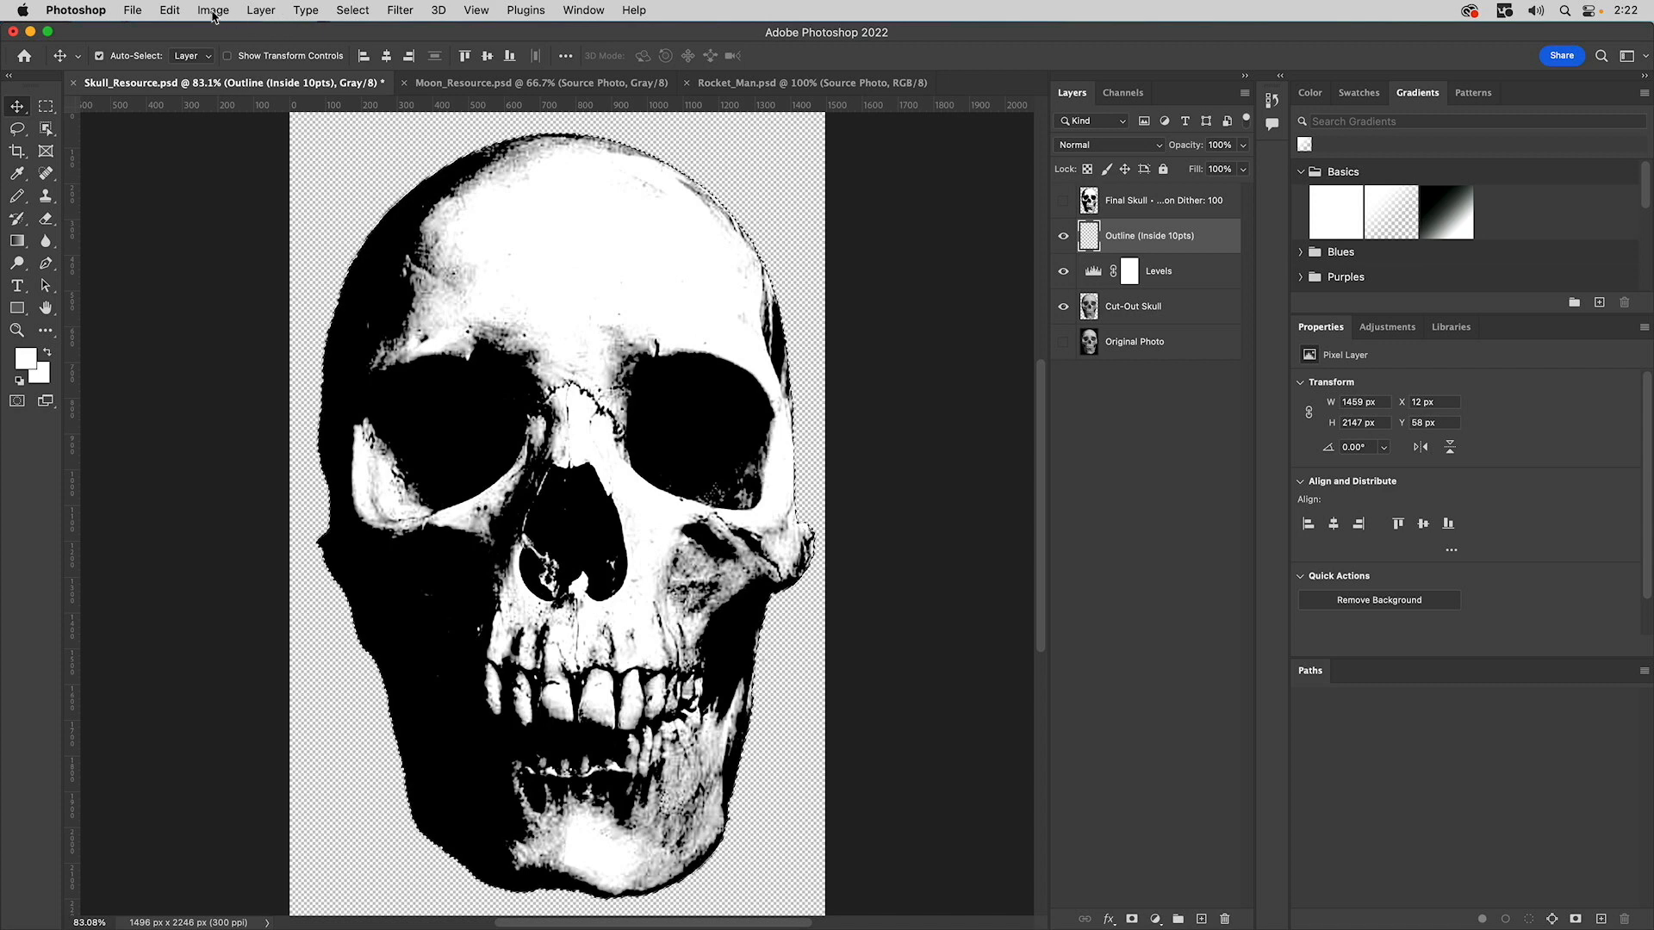
- Stroke the skull selection with a 10 px black line located Inside, and deselect it
left_click(170, 9)
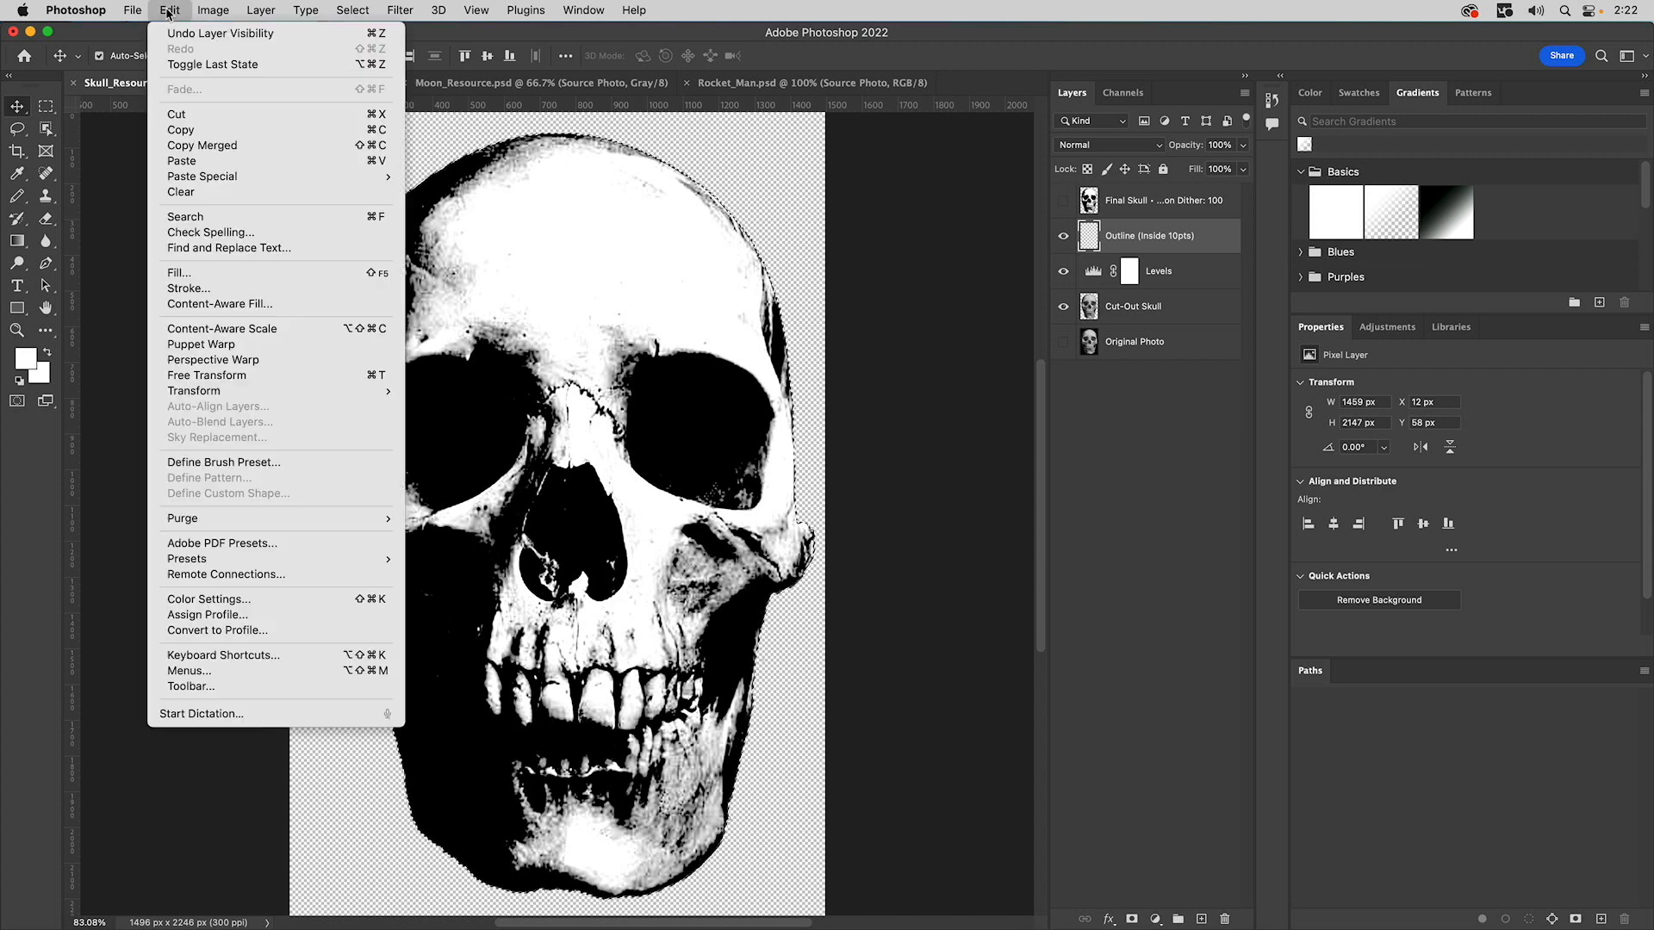
left_click(208, 289)
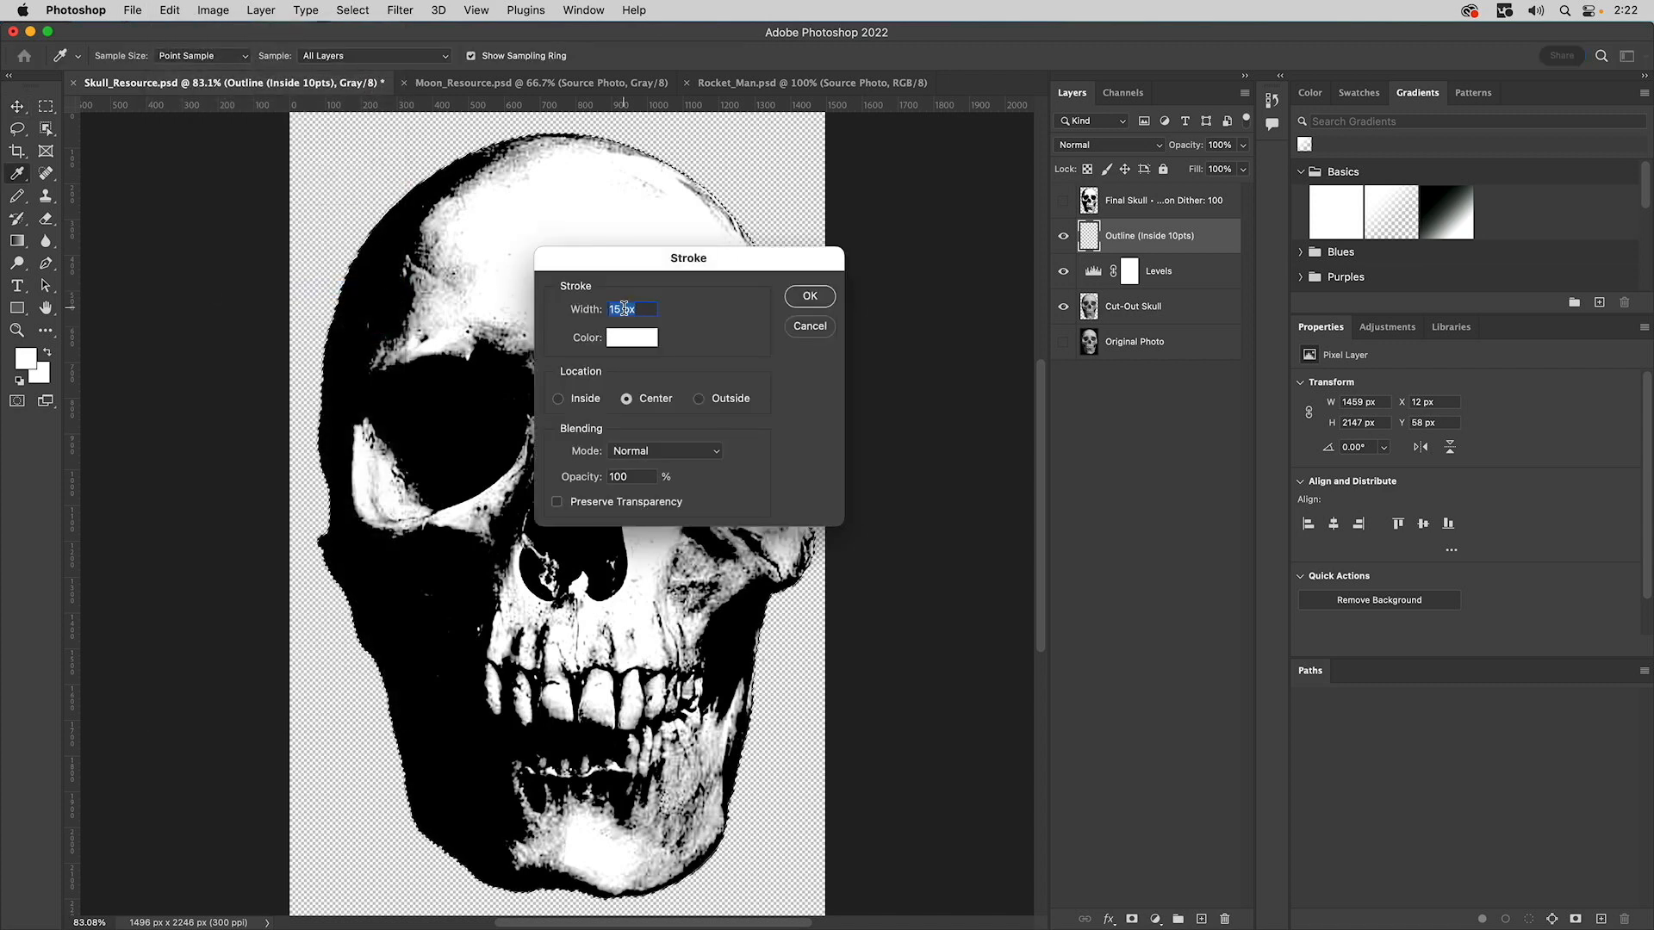
type("10")
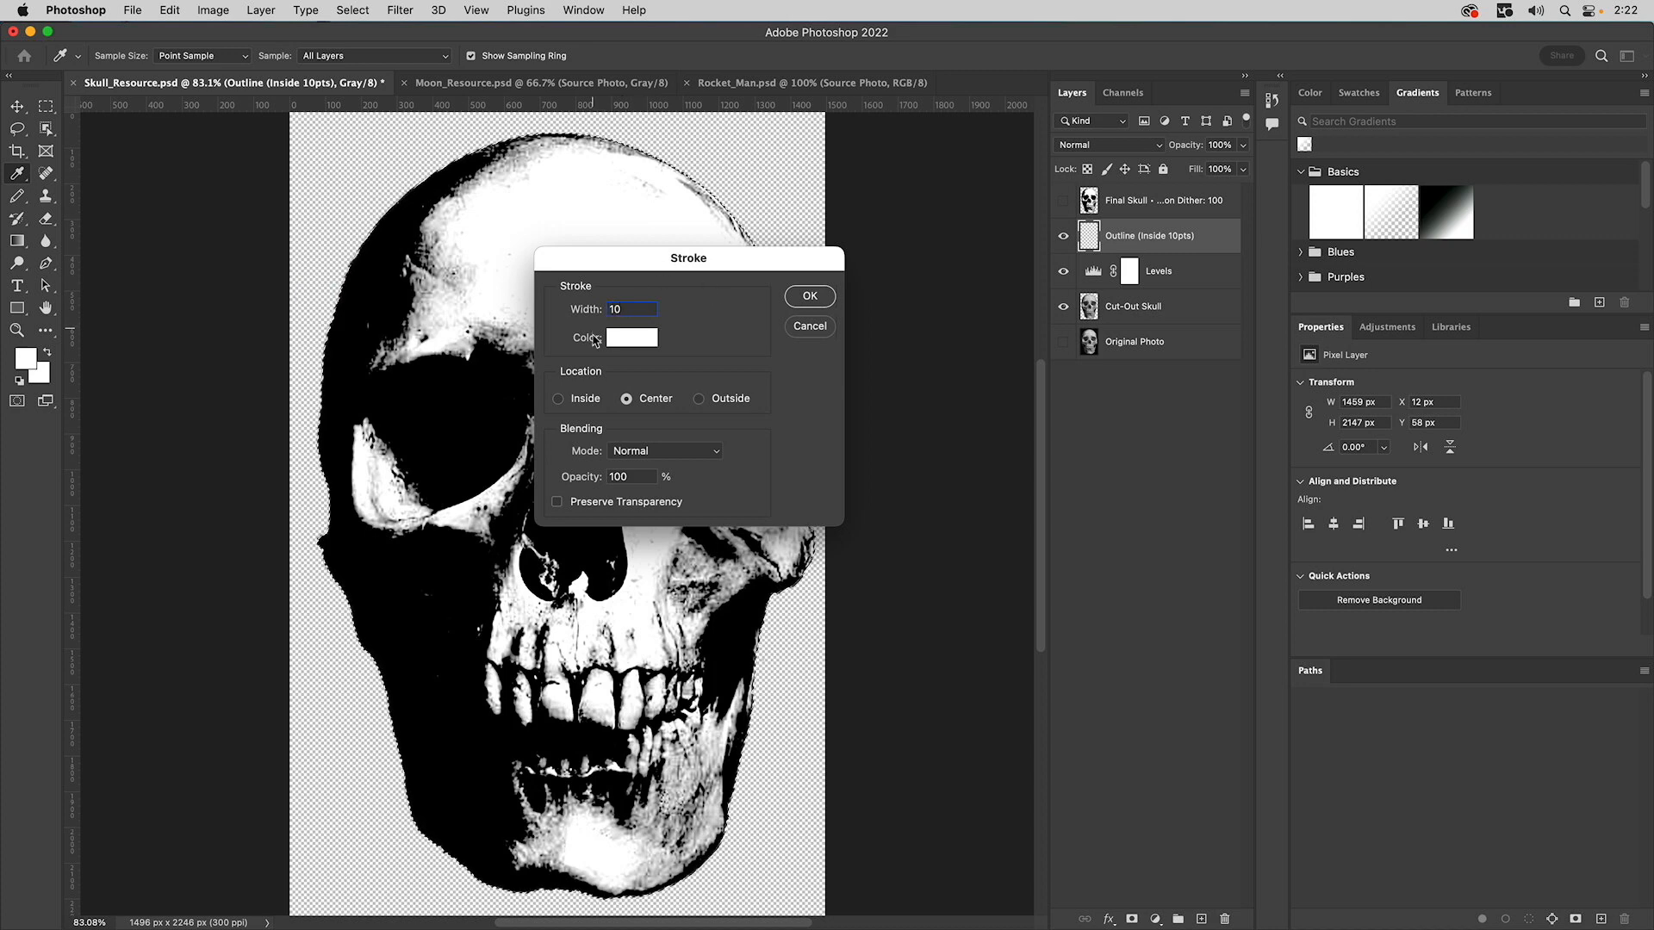
left_click(576, 398)
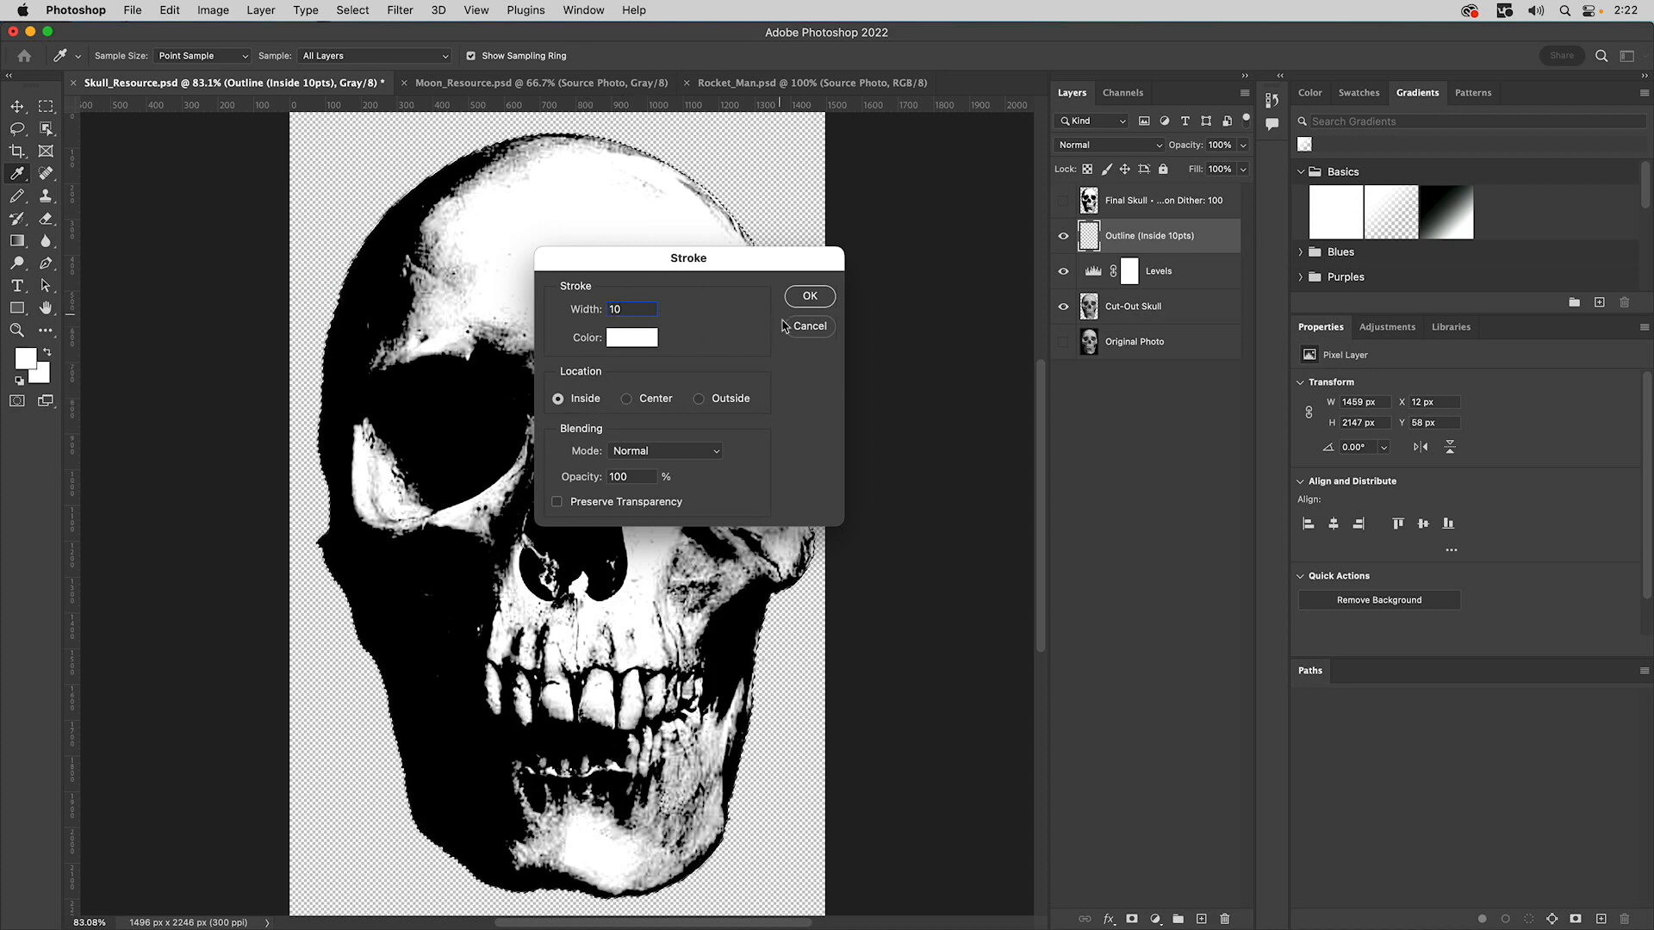
left_click(629, 341)
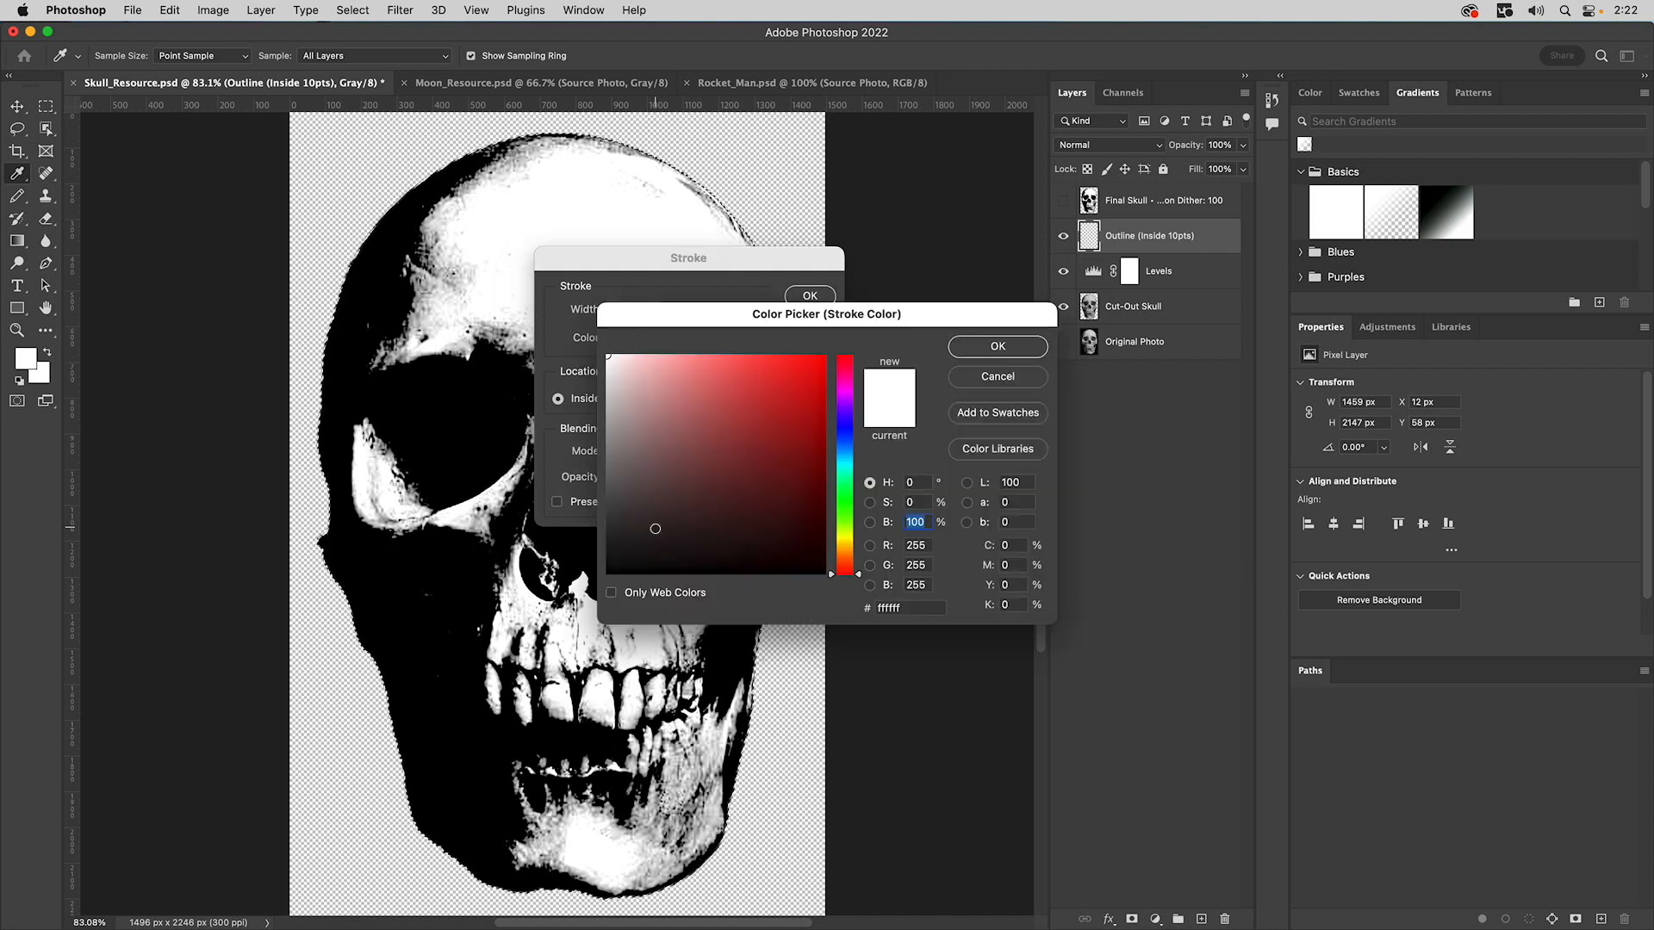
left_click_drag(655, 528, 582, 619)
left_click(1030, 347)
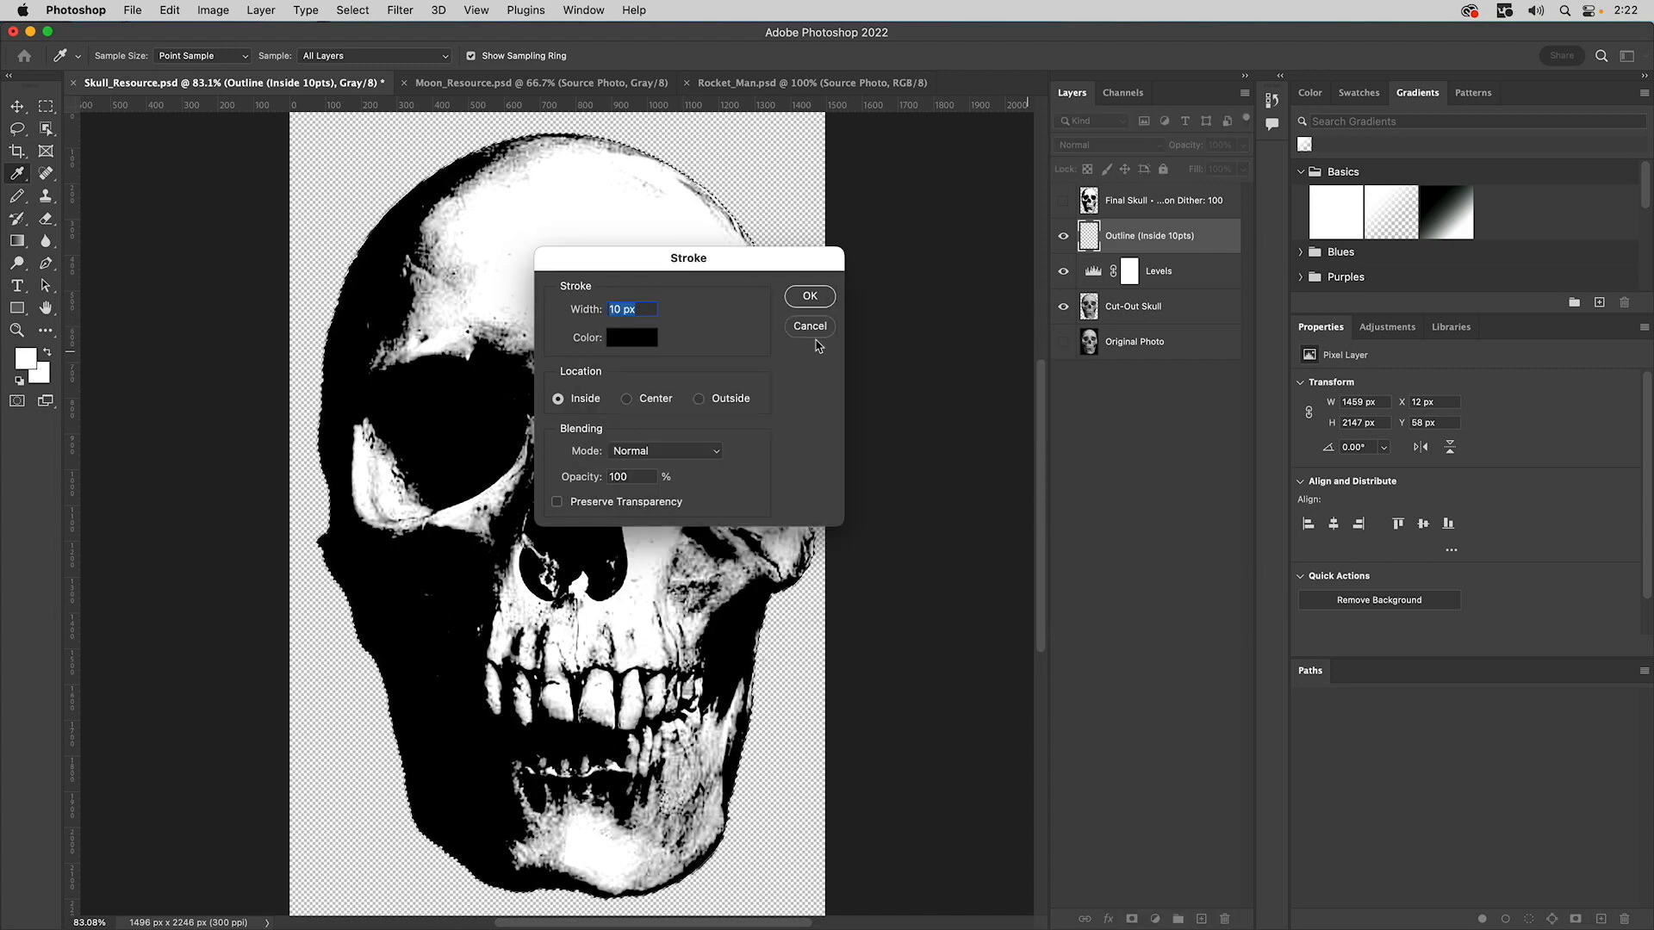
left_click(805, 297)
key("super")
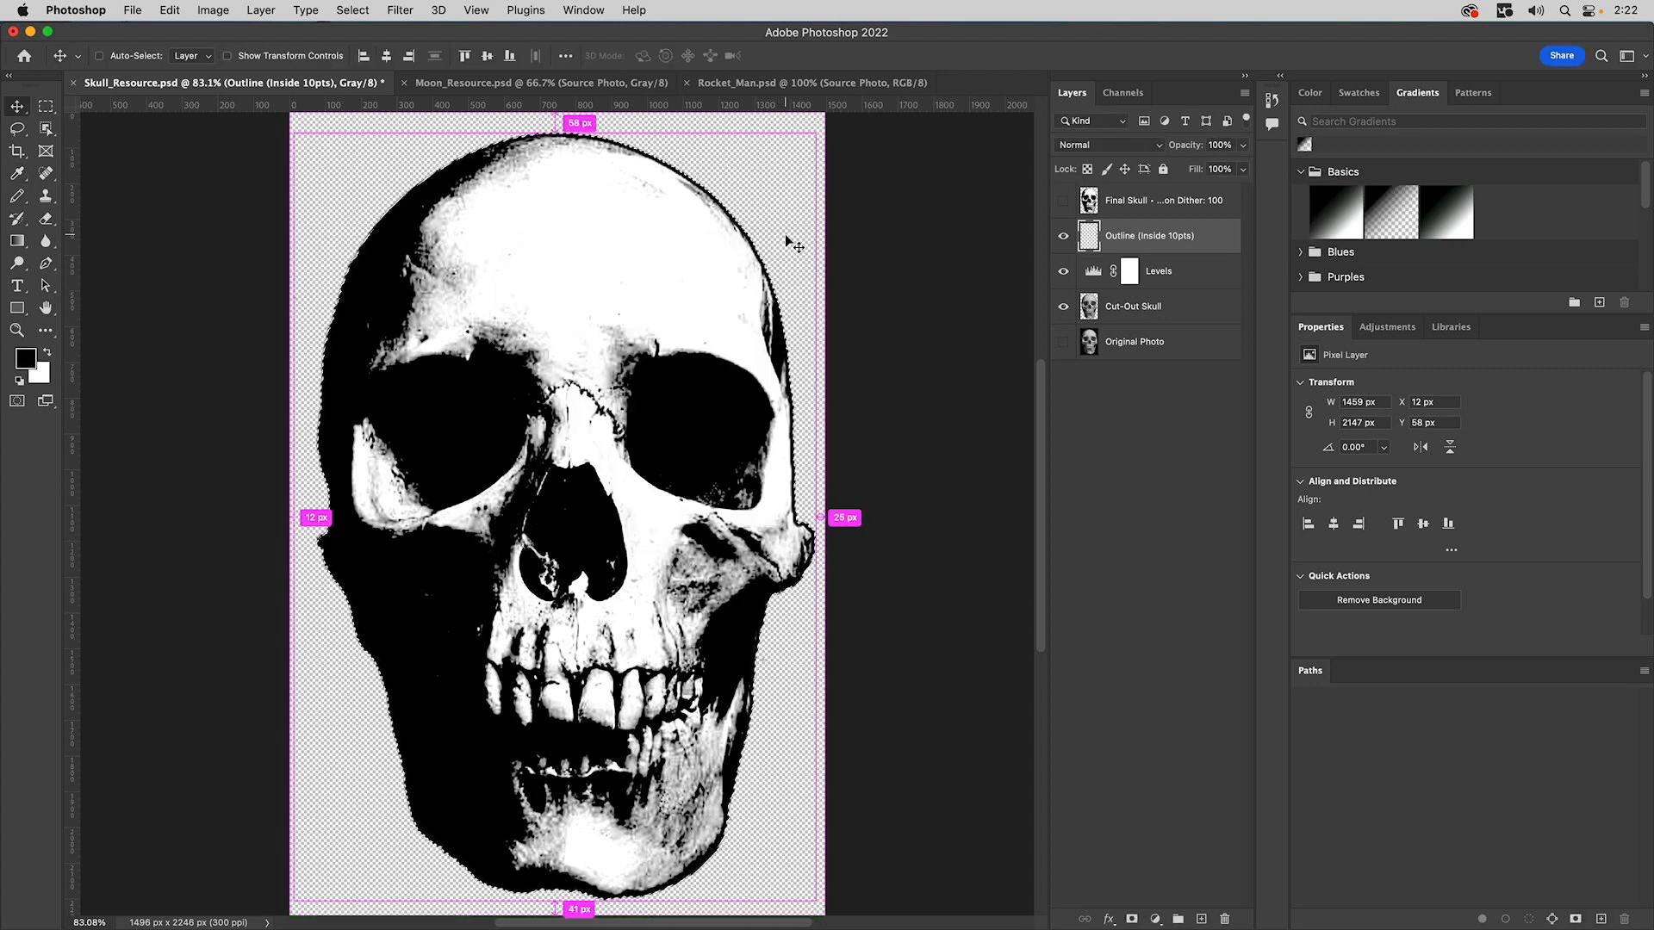
key("super+d")
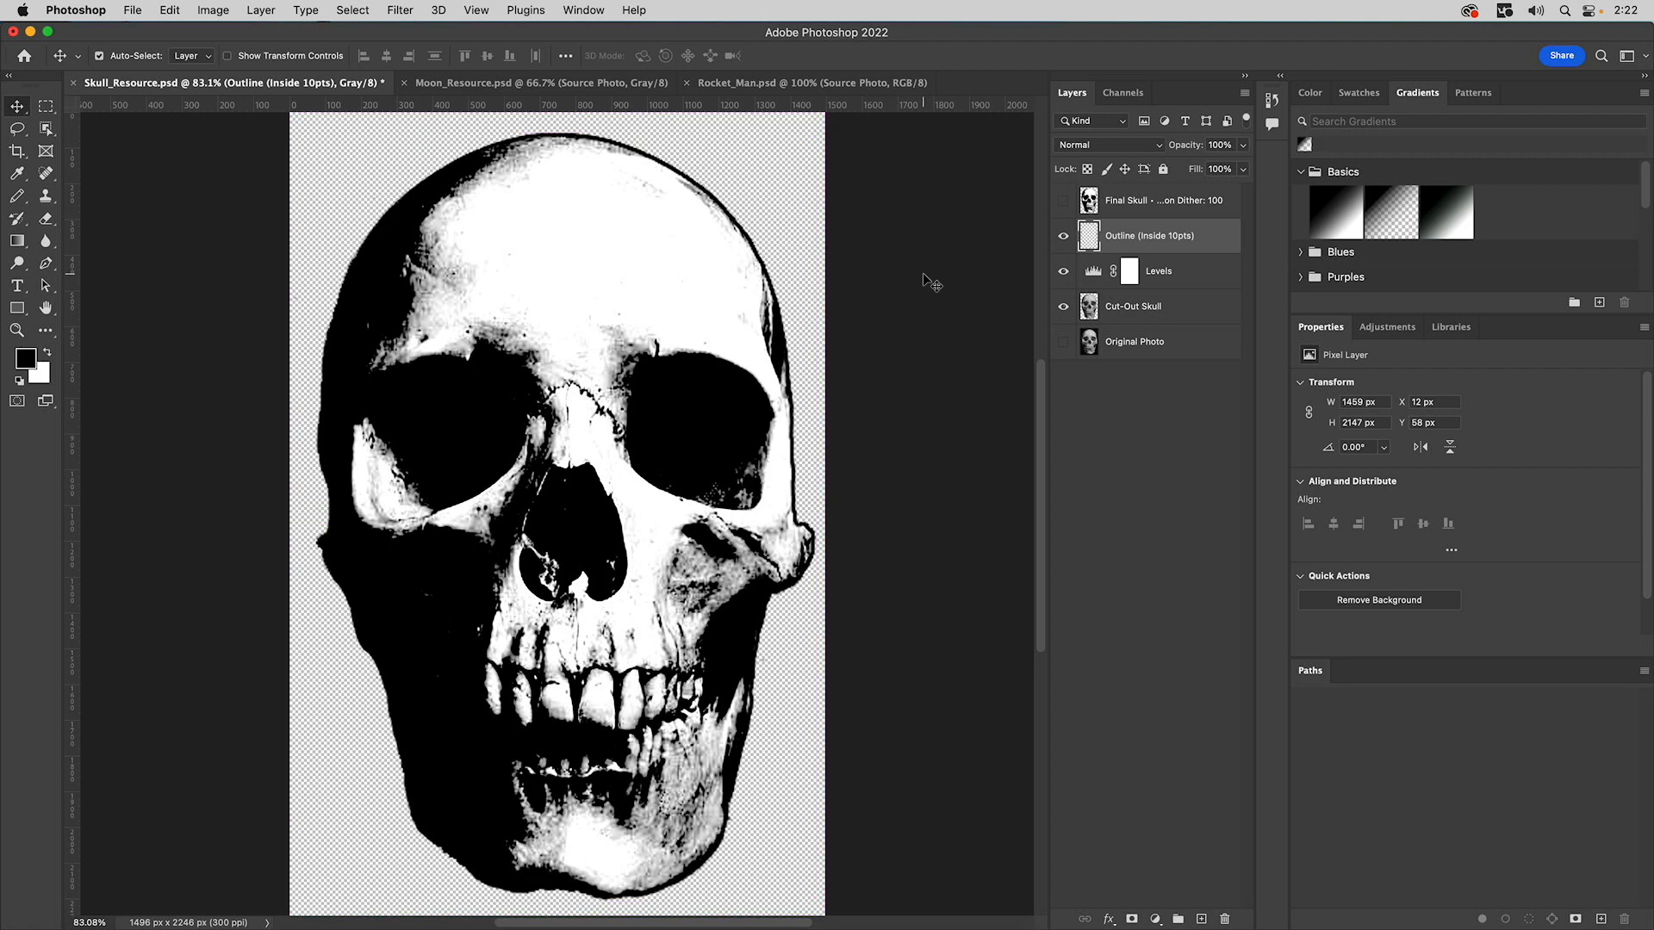
- Show only the Final Skull layer, hiding the Outline, Levels and Cut-Out Skull layers
left_click(1064, 237)
left_click(1063, 236)
left_click(1063, 203)
left_click(1062, 244)
left_click(1062, 271)
left_click(1062, 307)
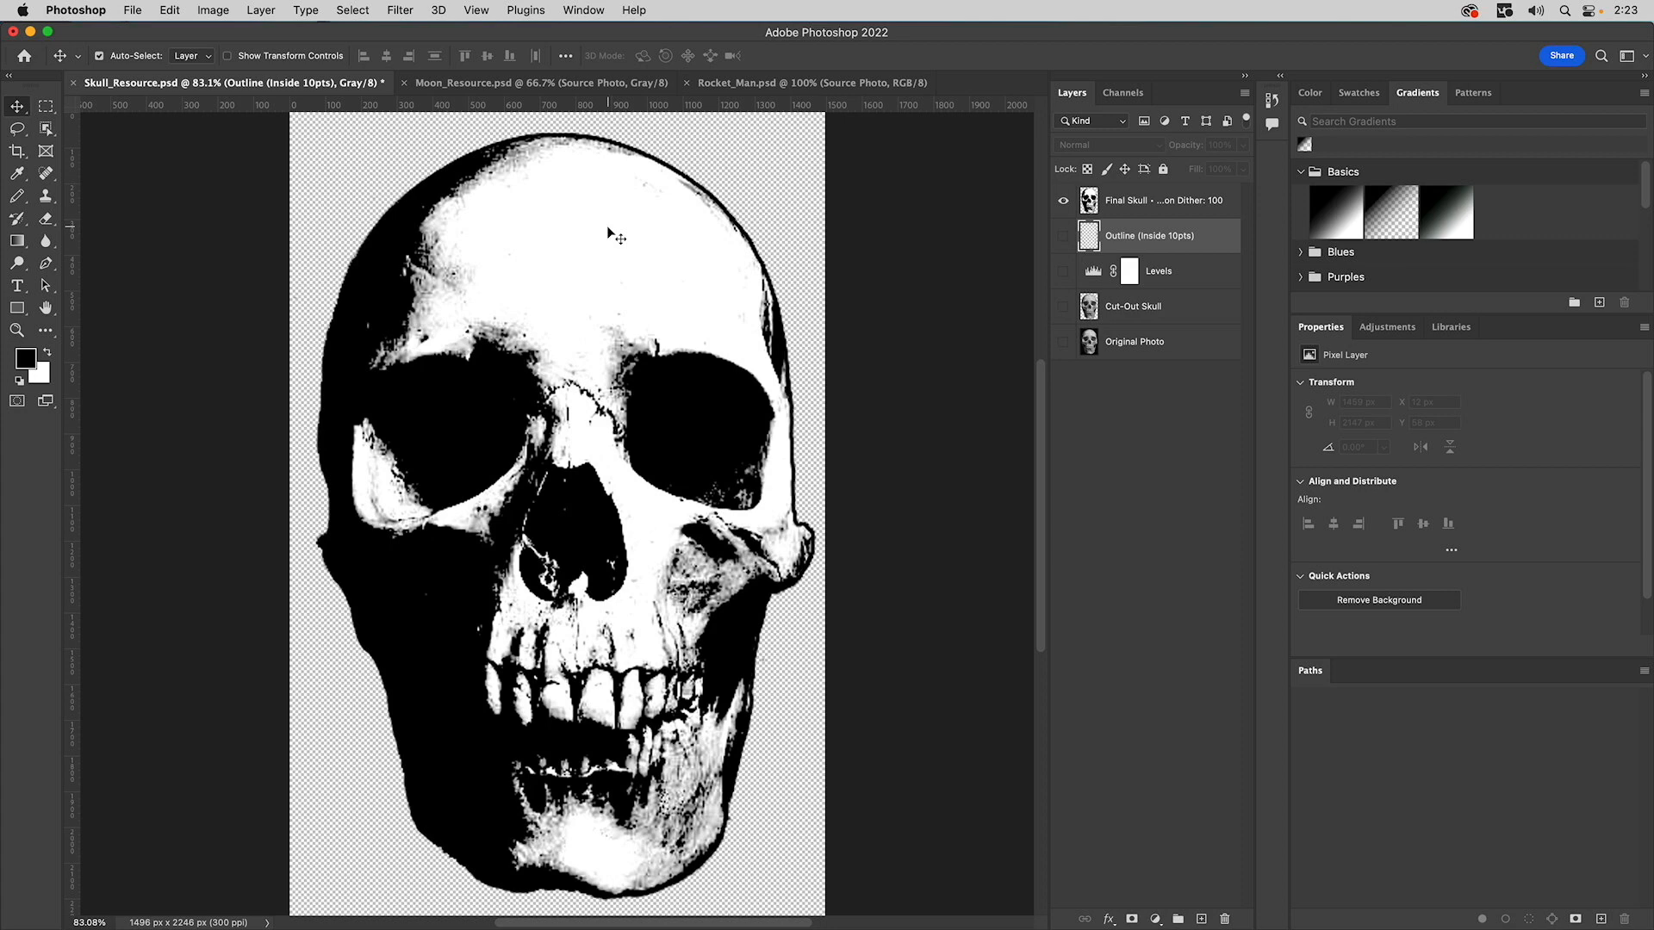
- Convert the skull image to Bitmap mode, flattening the layers, with 100 pixels/inch output and the Diffusion Dither method
left_click(213, 10)
mouse_move(223, 37)
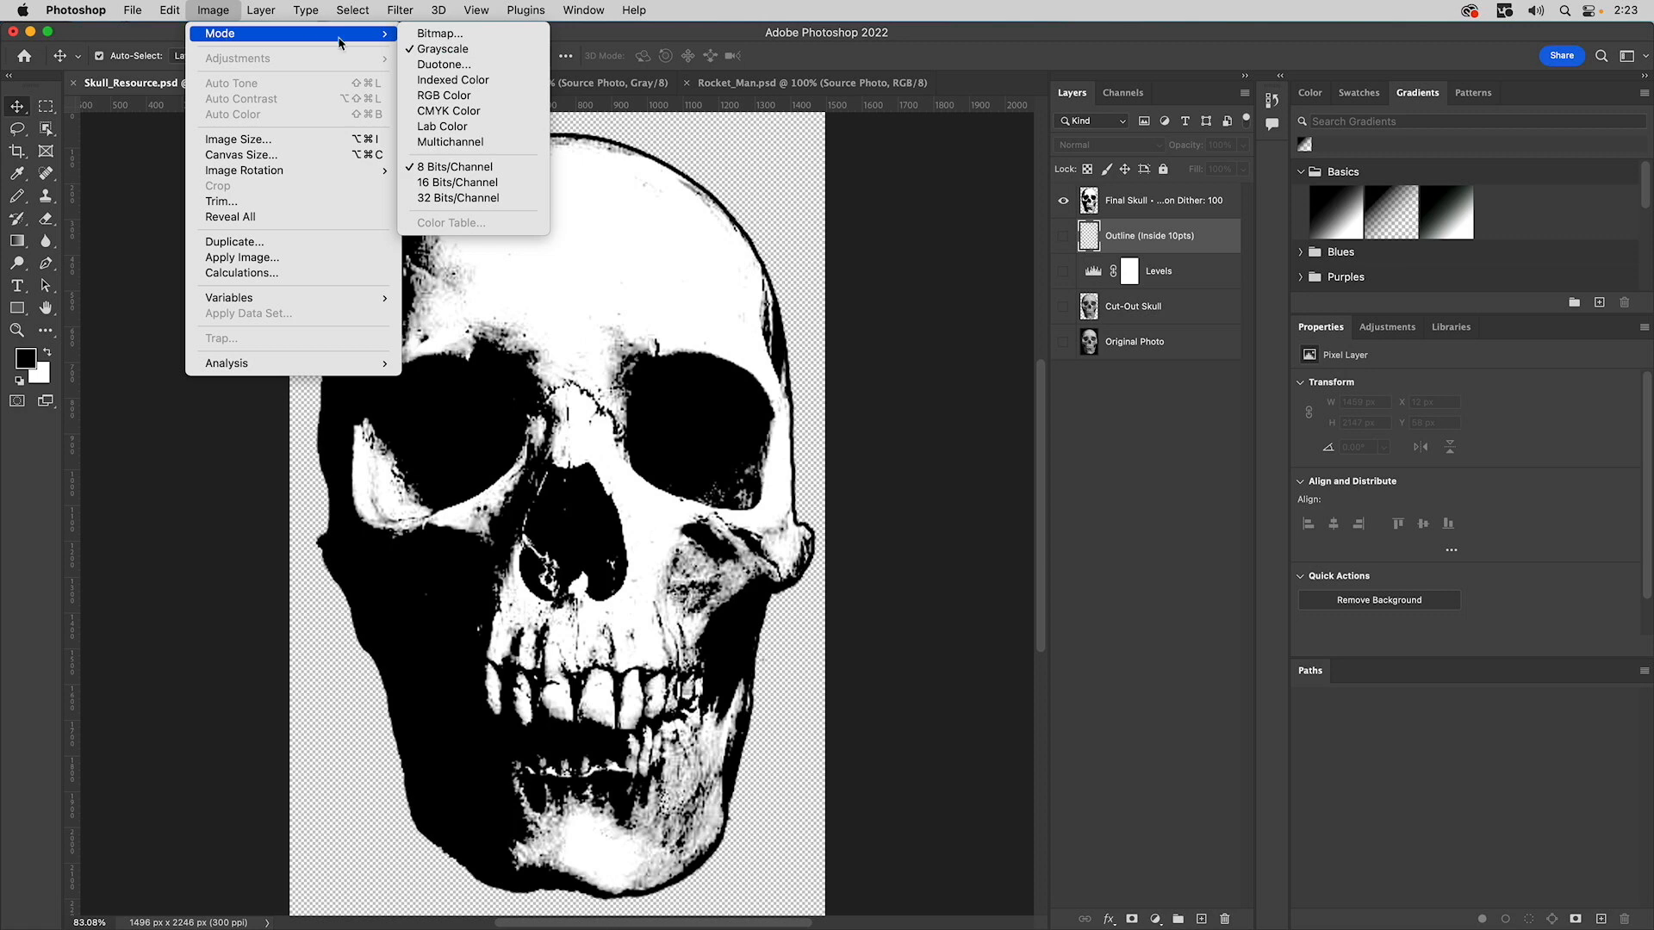
left_click(449, 39)
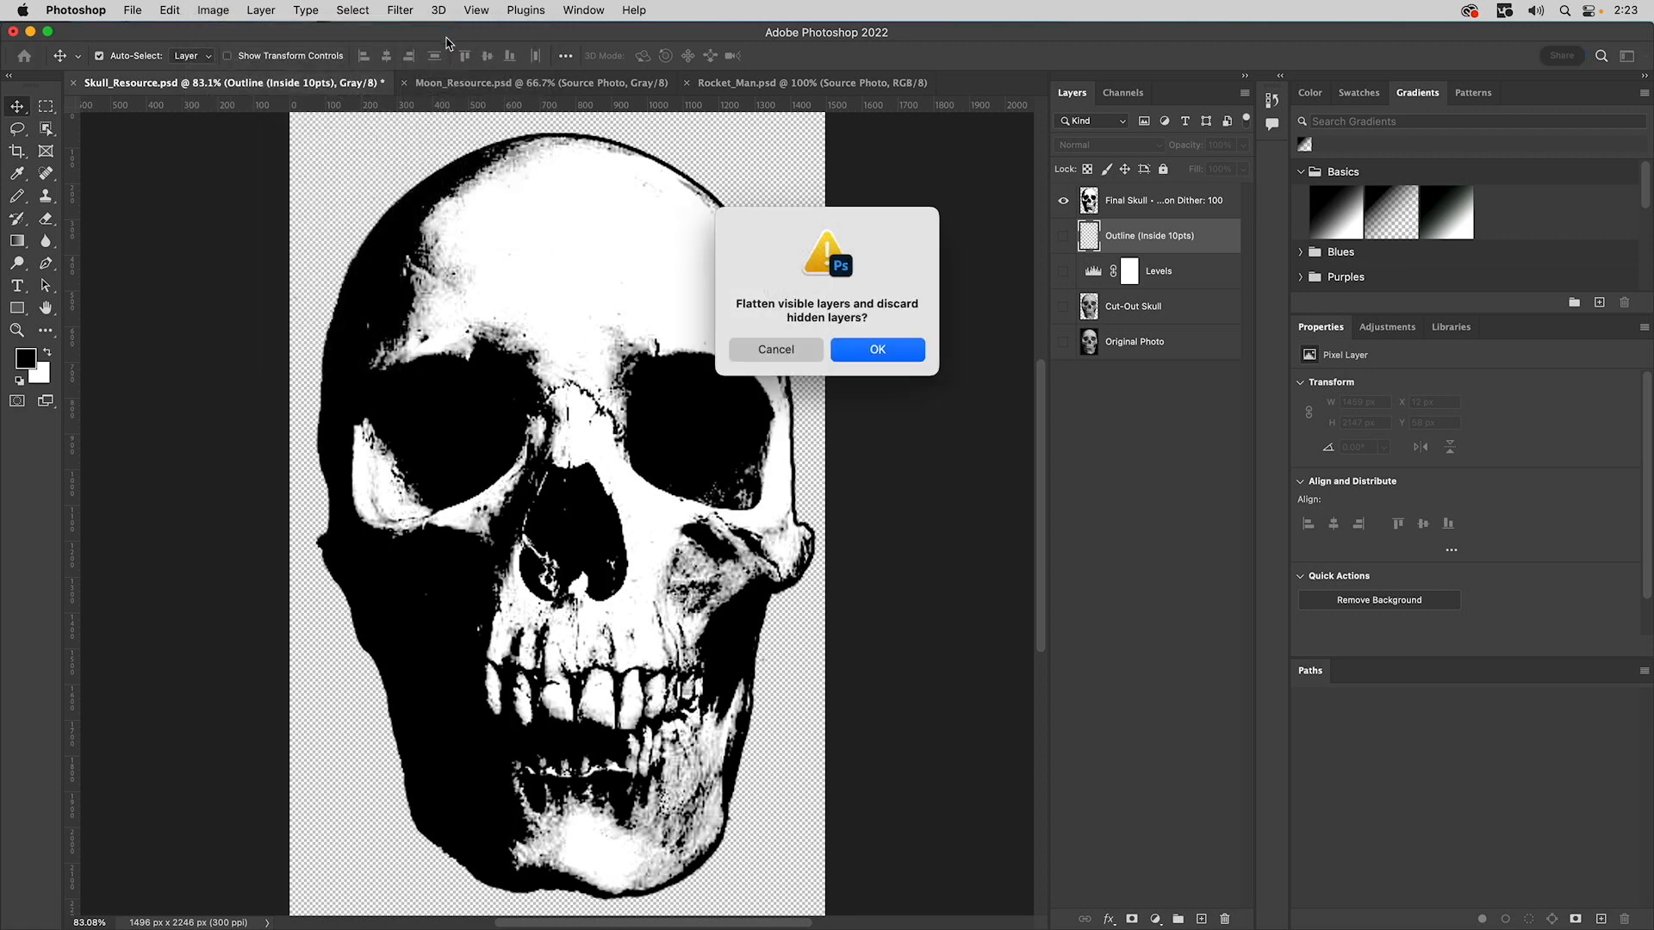
left_click(877, 349)
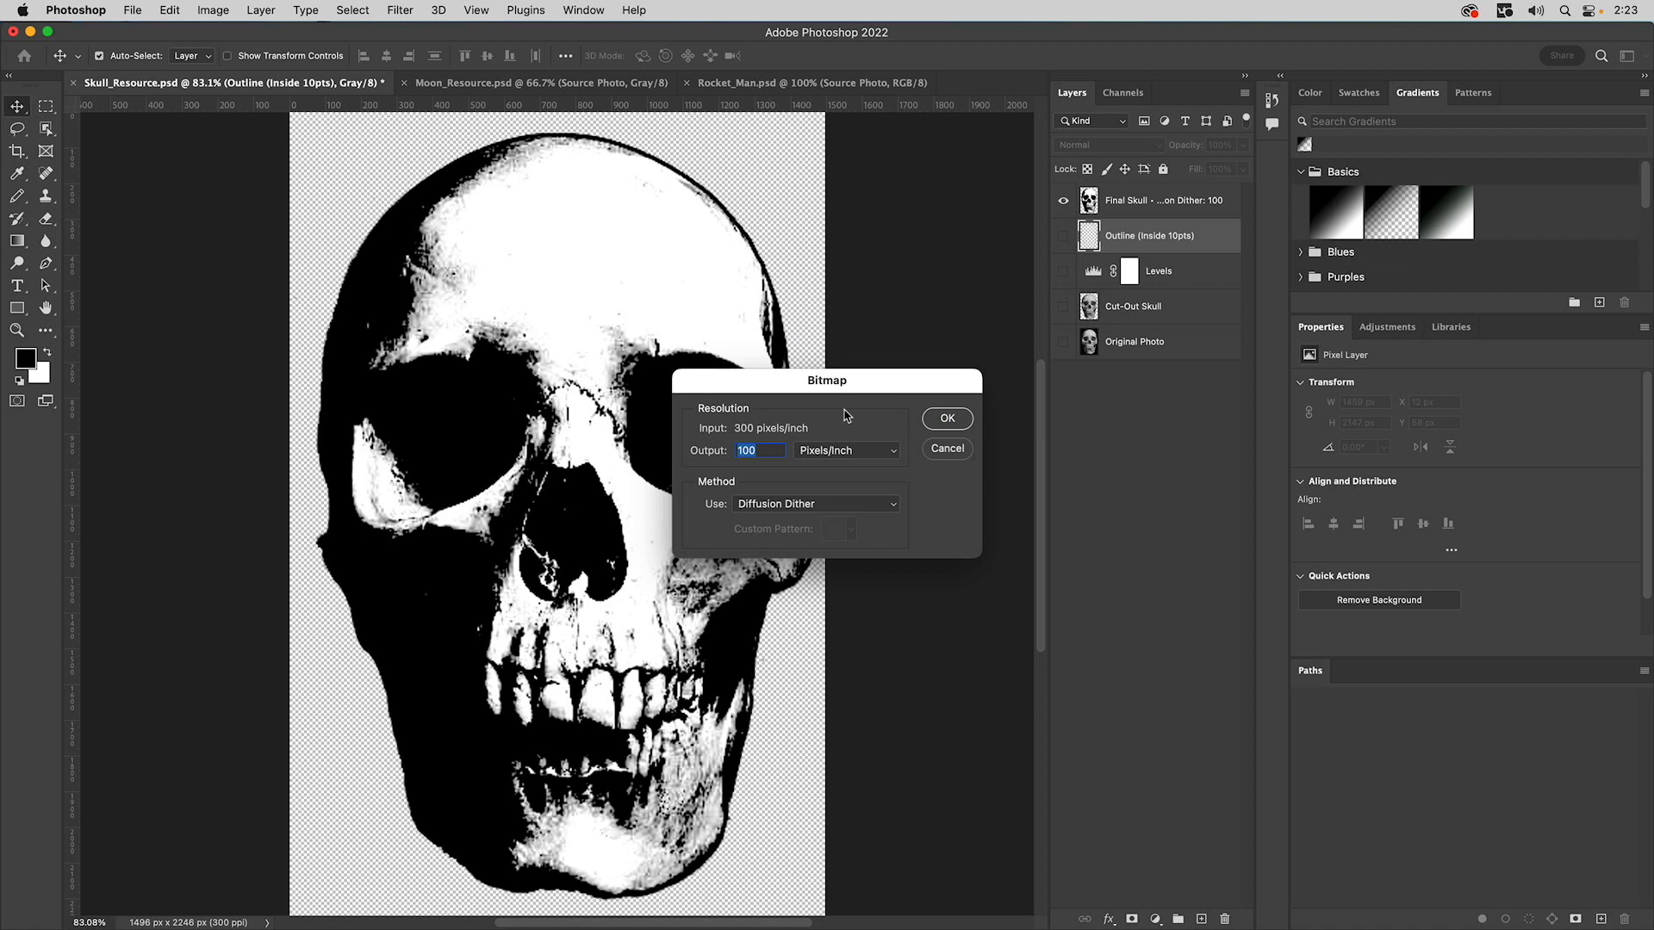
left_click(790, 504)
left_click(794, 469)
type("300")
left_click(821, 508)
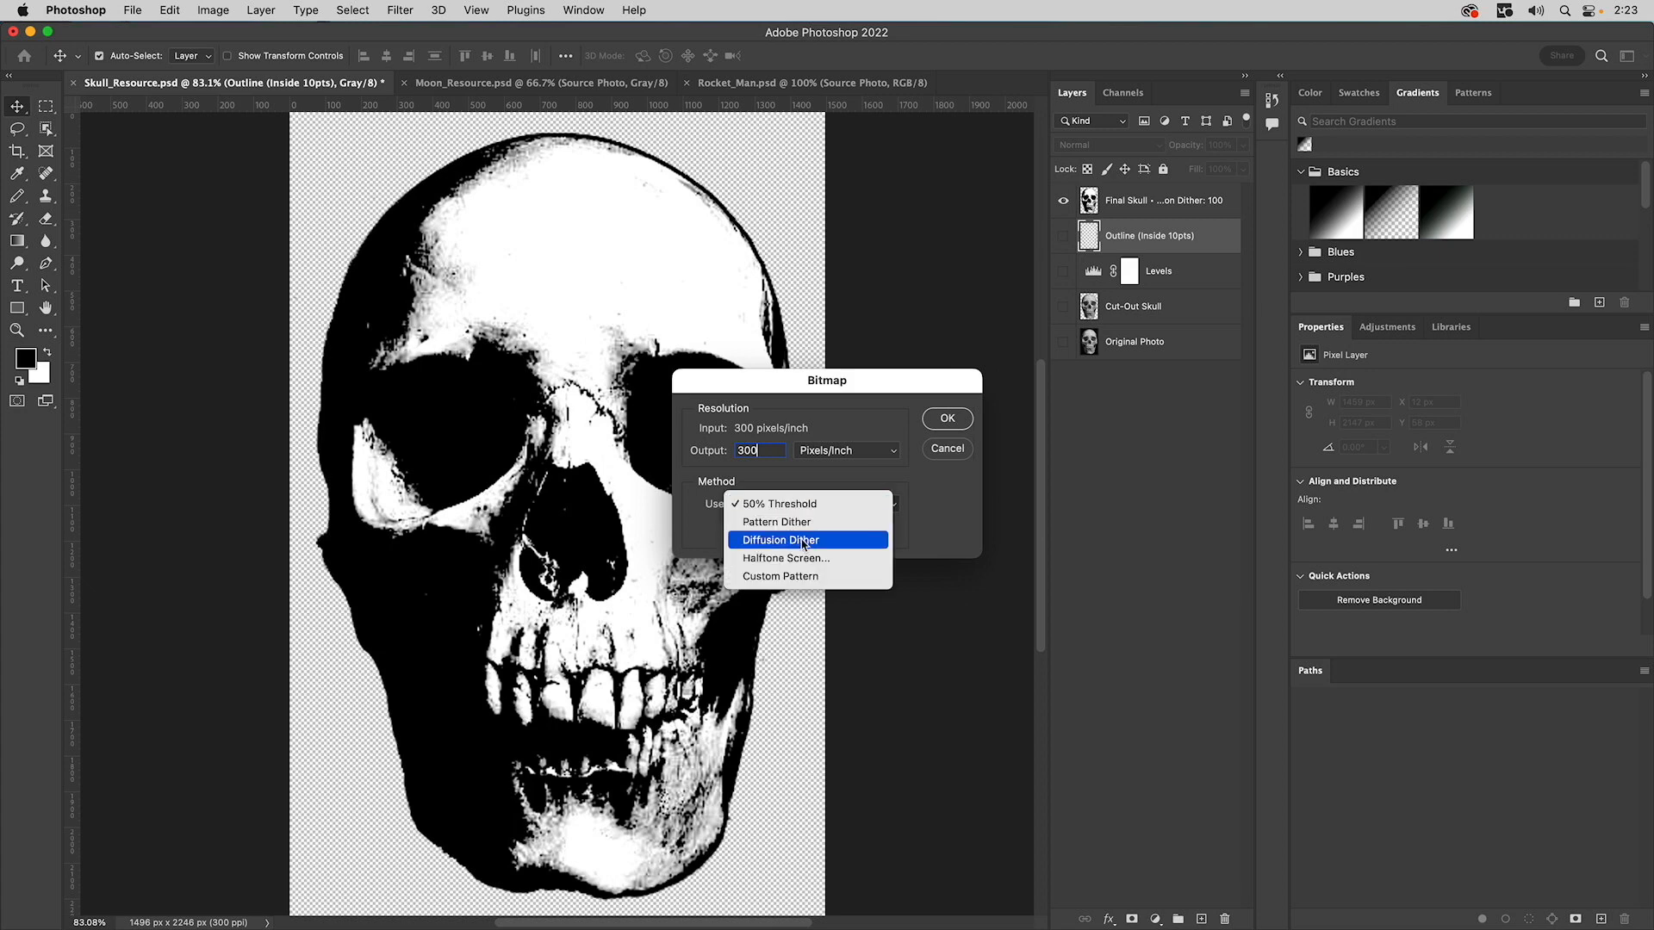
left_click(802, 541)
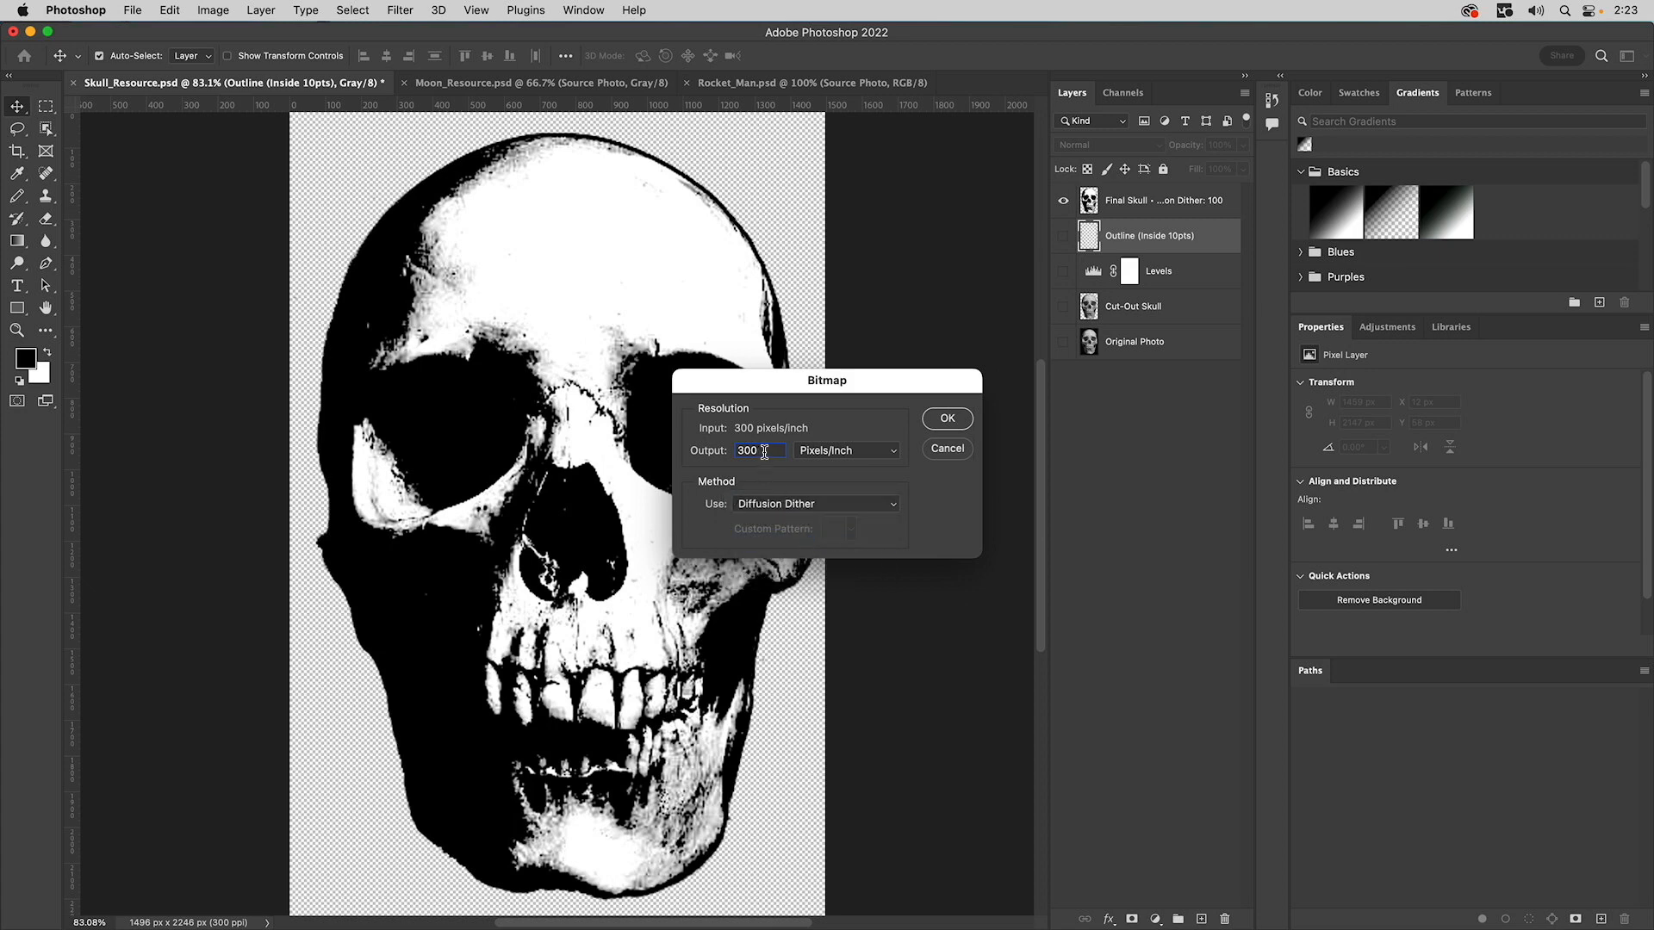
left_click_drag(765, 450, 703, 453)
type("100")
left_click(948, 419)
- Examine the dithered pixel texture above the skull's eye socket up close, and return to a view of the whole skull
left_click(16, 329)
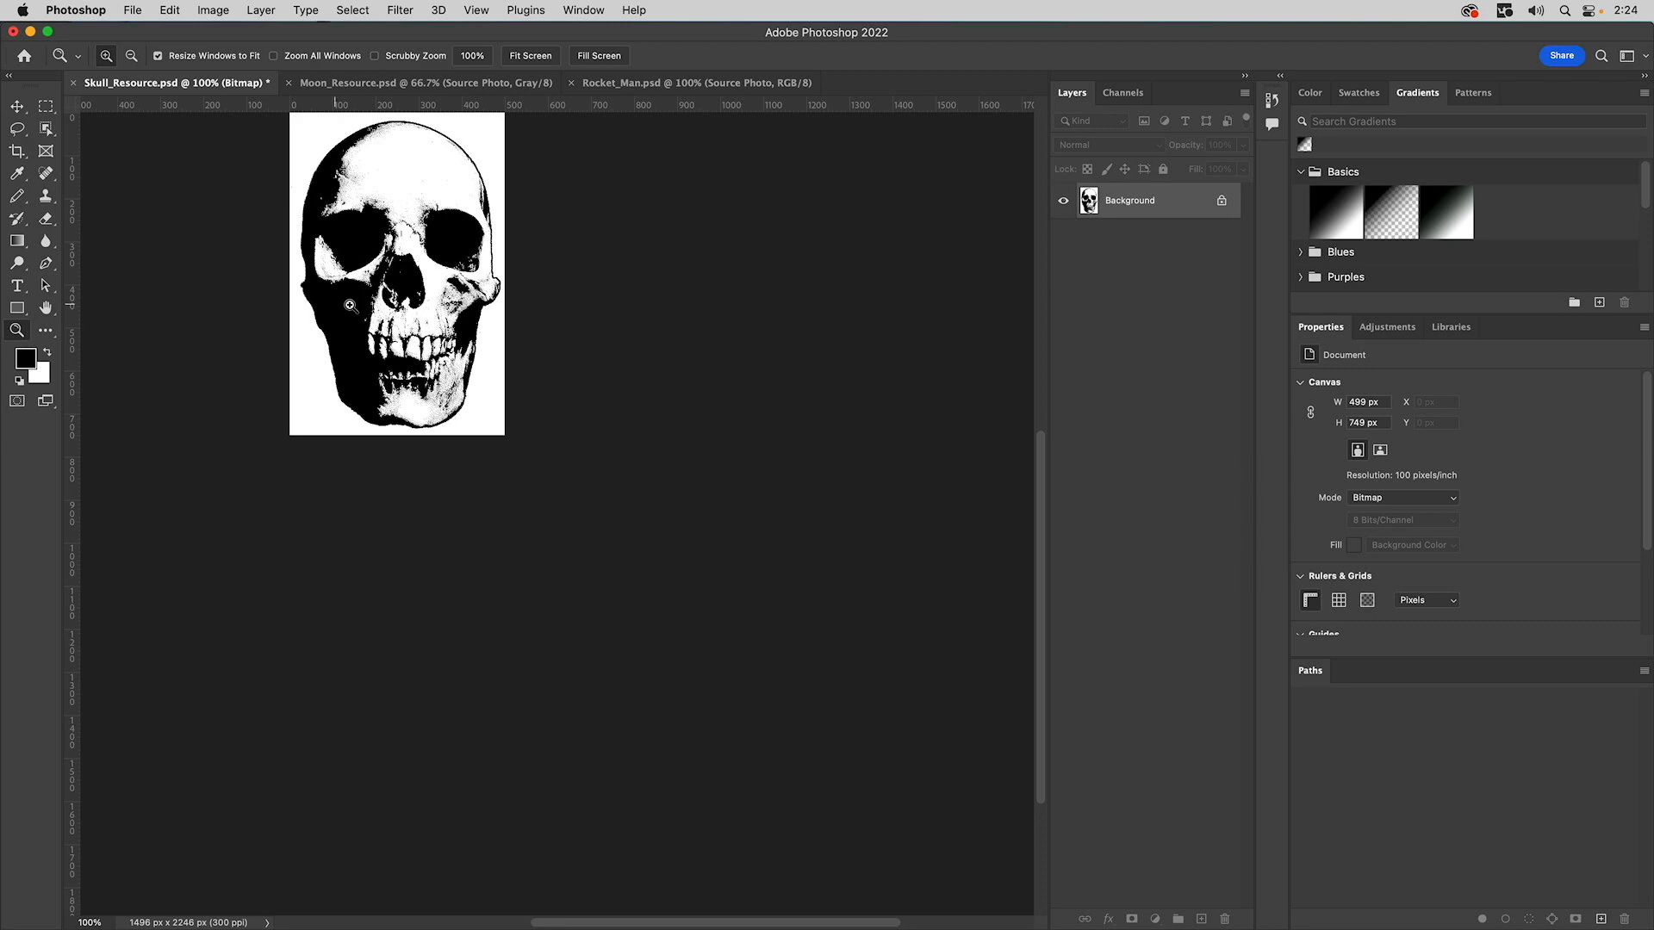
left_click(349, 305)
left_click(417, 312)
left_click_drag(462, 283, 603, 508)
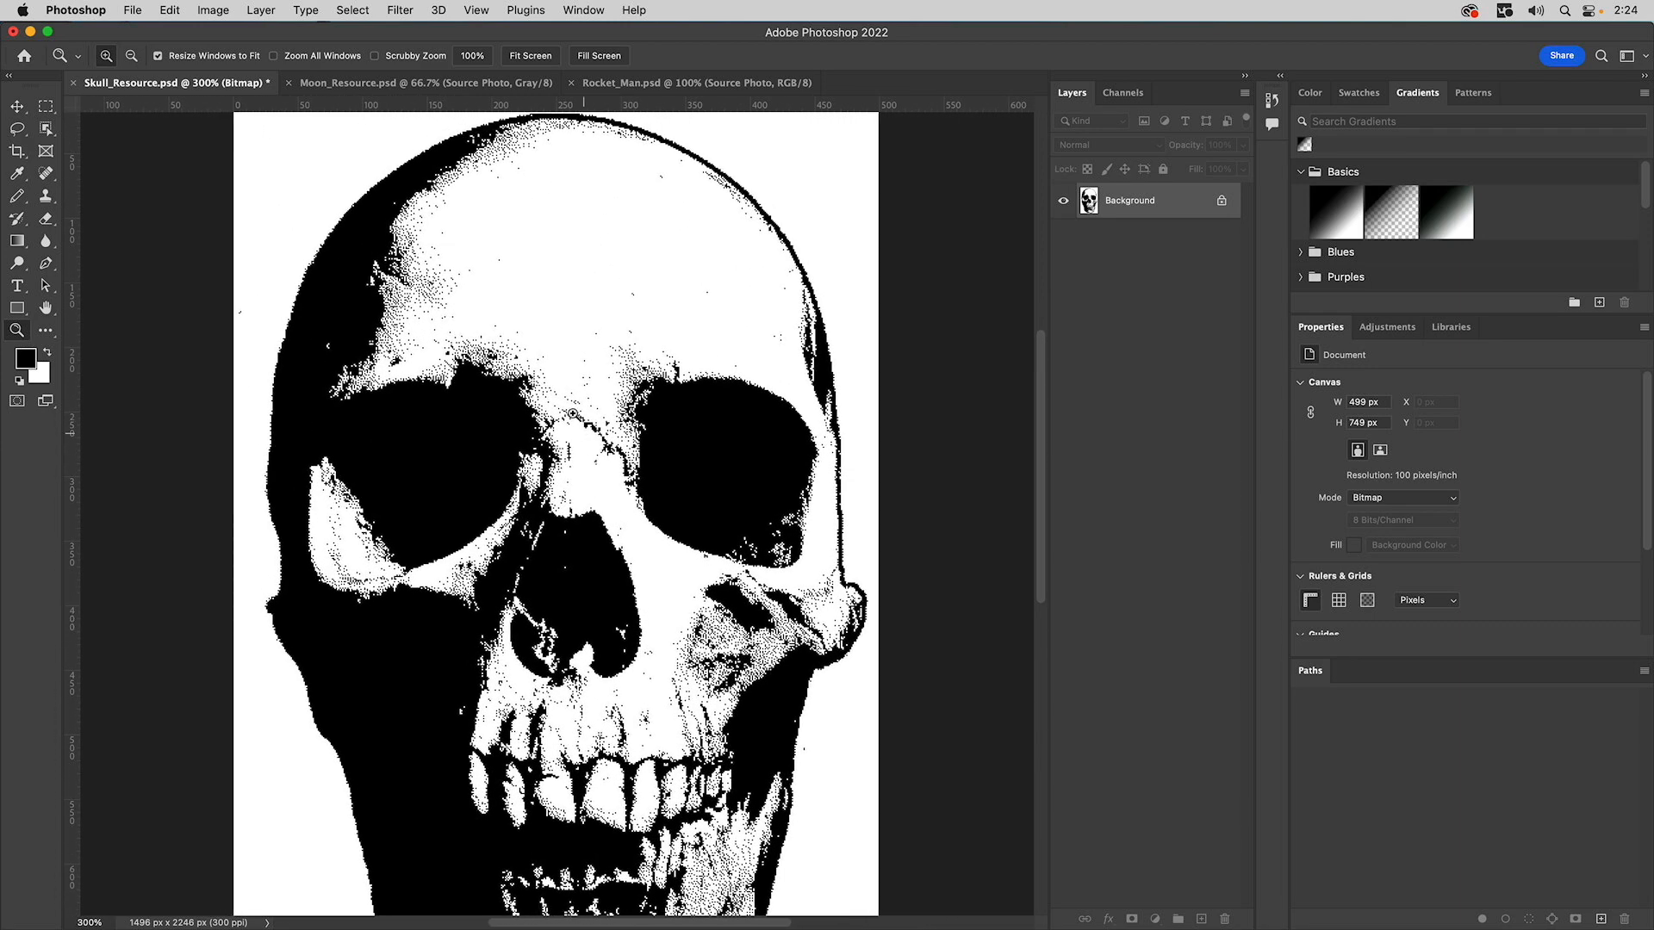
left_click_drag(422, 297, 608, 463)
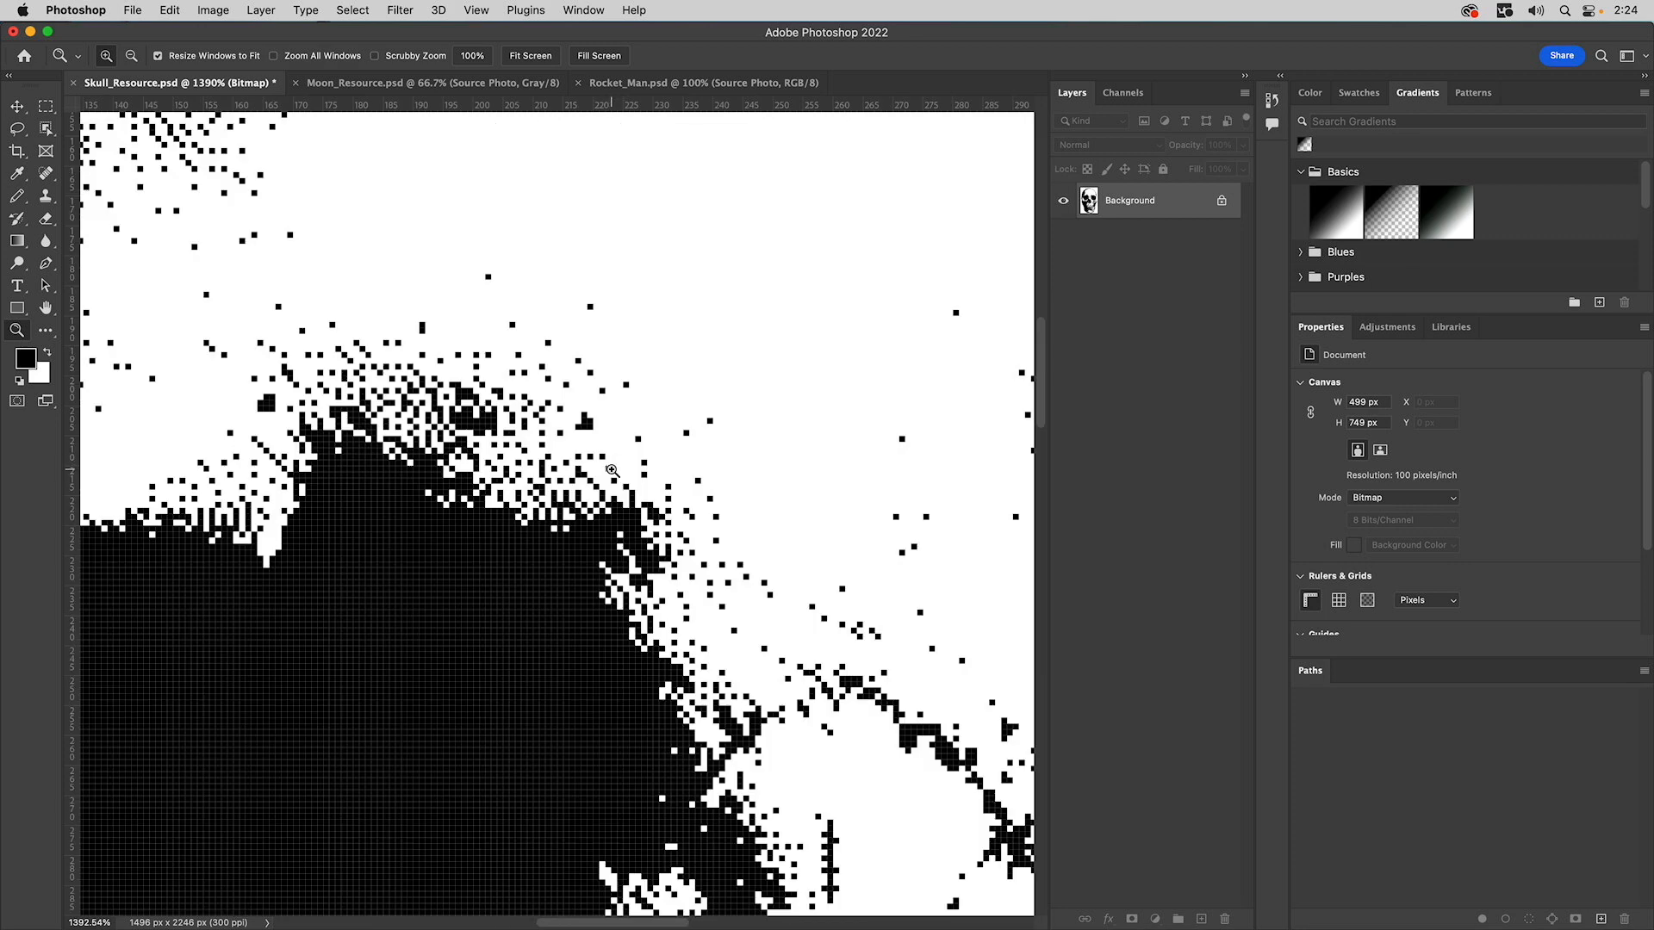
key("alt")
left_click(593, 456, "alt")
left_click(594, 456, "alt")
left_click(593, 456, "alt")
left_click(593, 456, "alt")
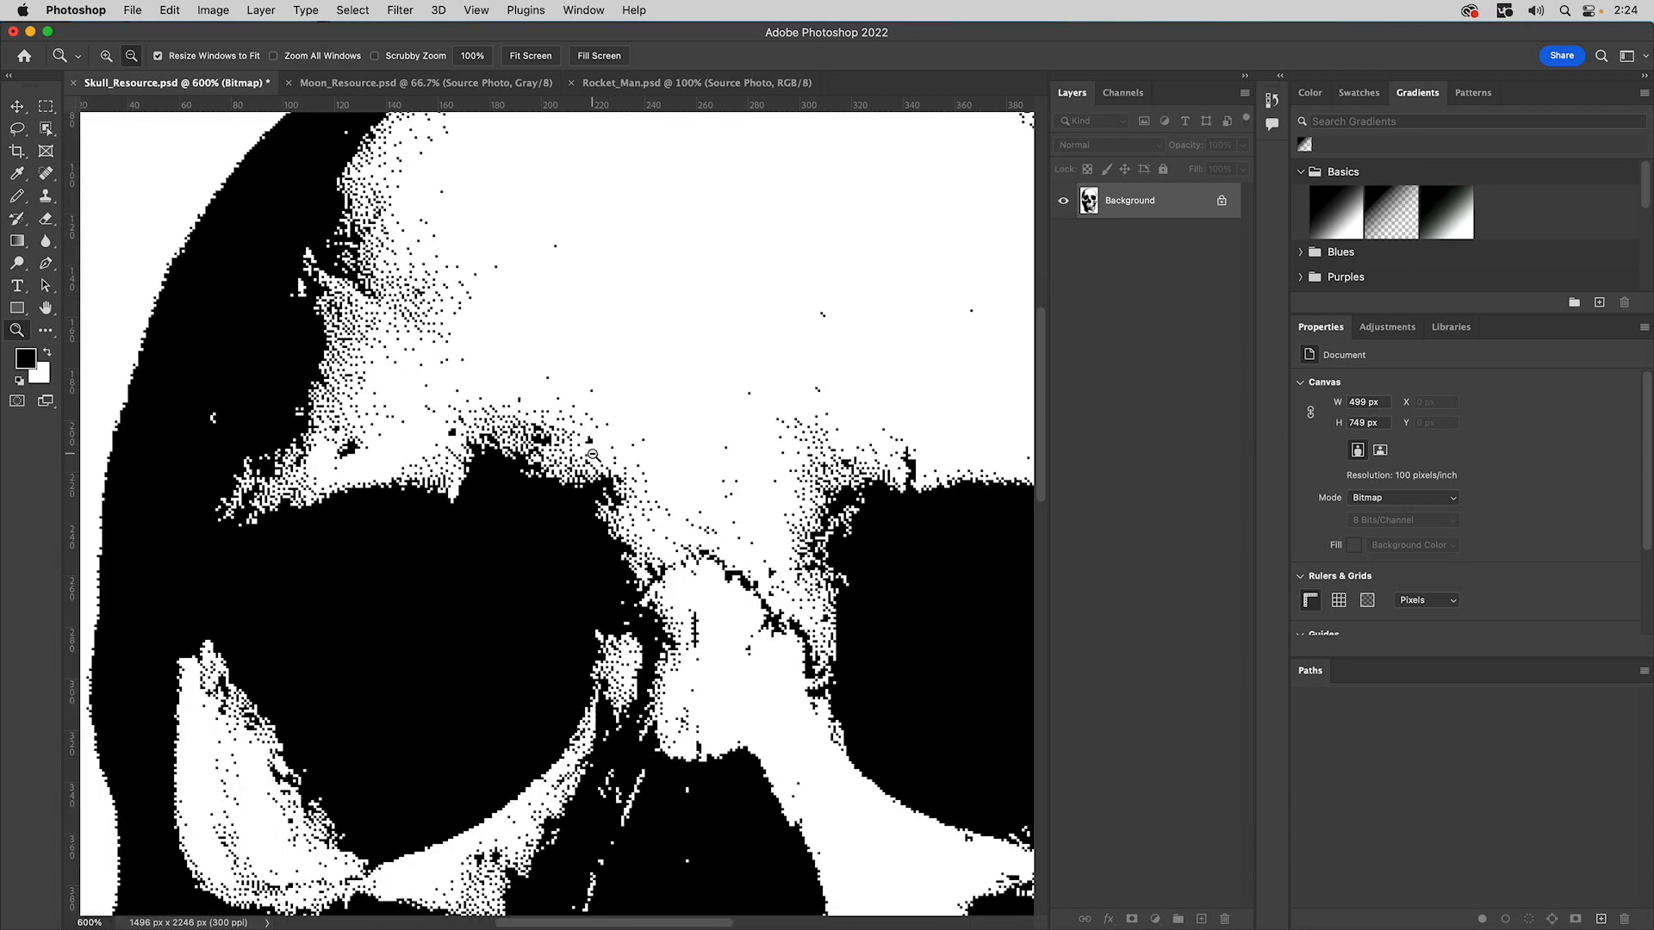
left_click(593, 454, "alt")
left_click(593, 454, "alt")
left_click(593, 453, "alt")
left_click(591, 454, "alt")
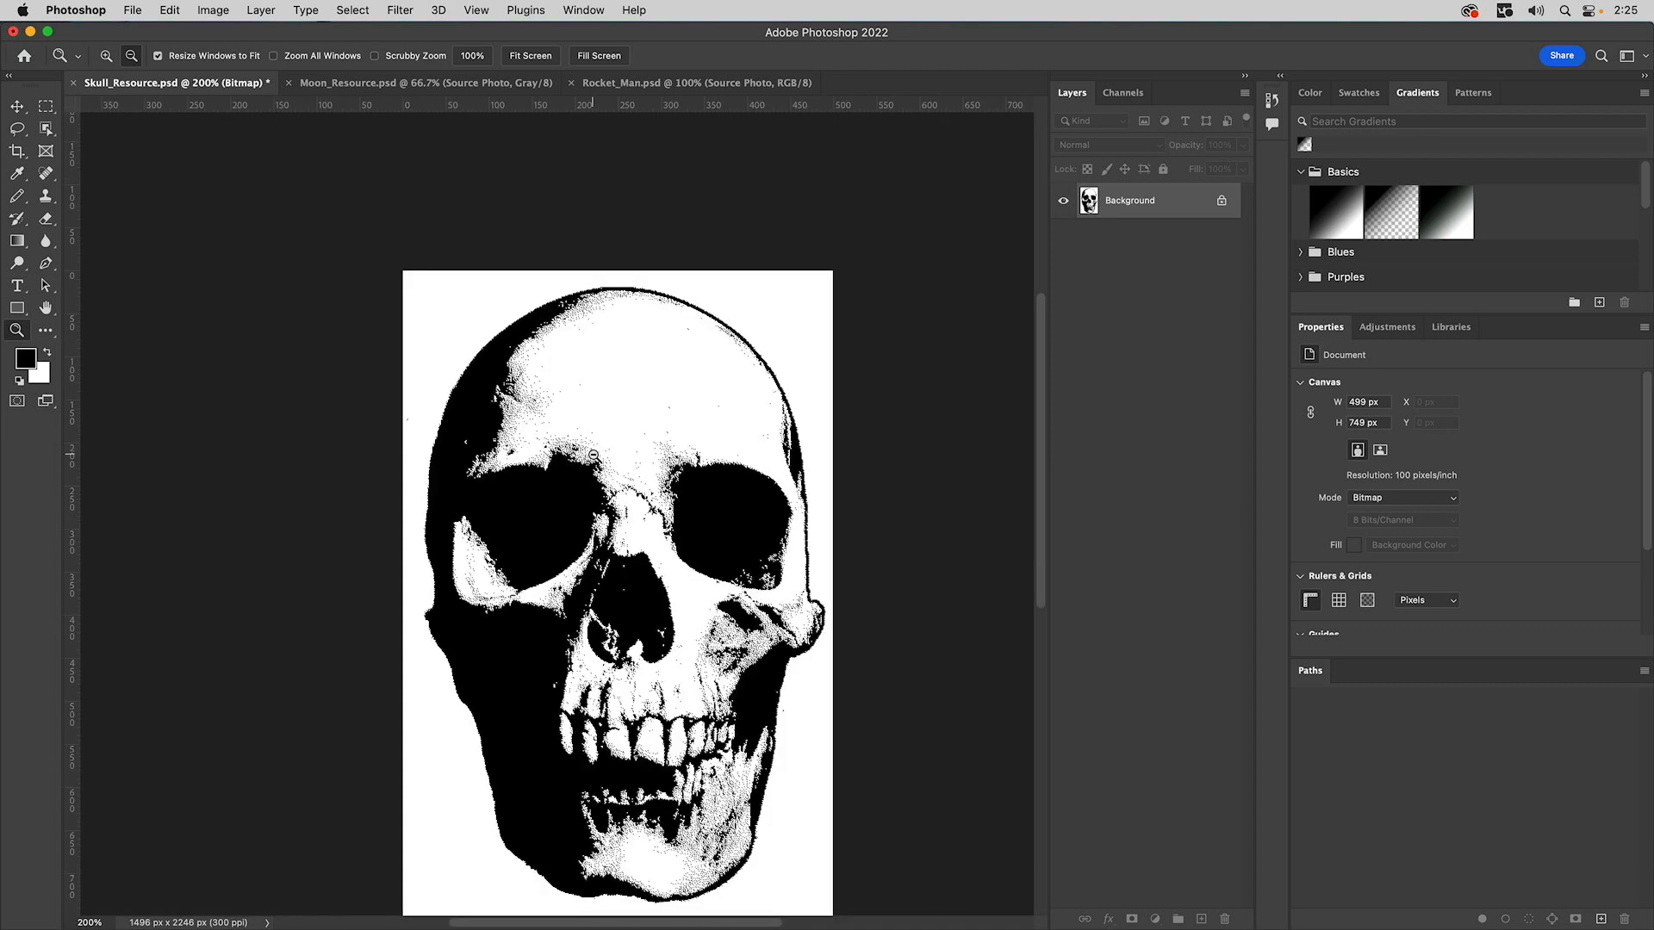
left_click_drag(608, 465, 568, 381)
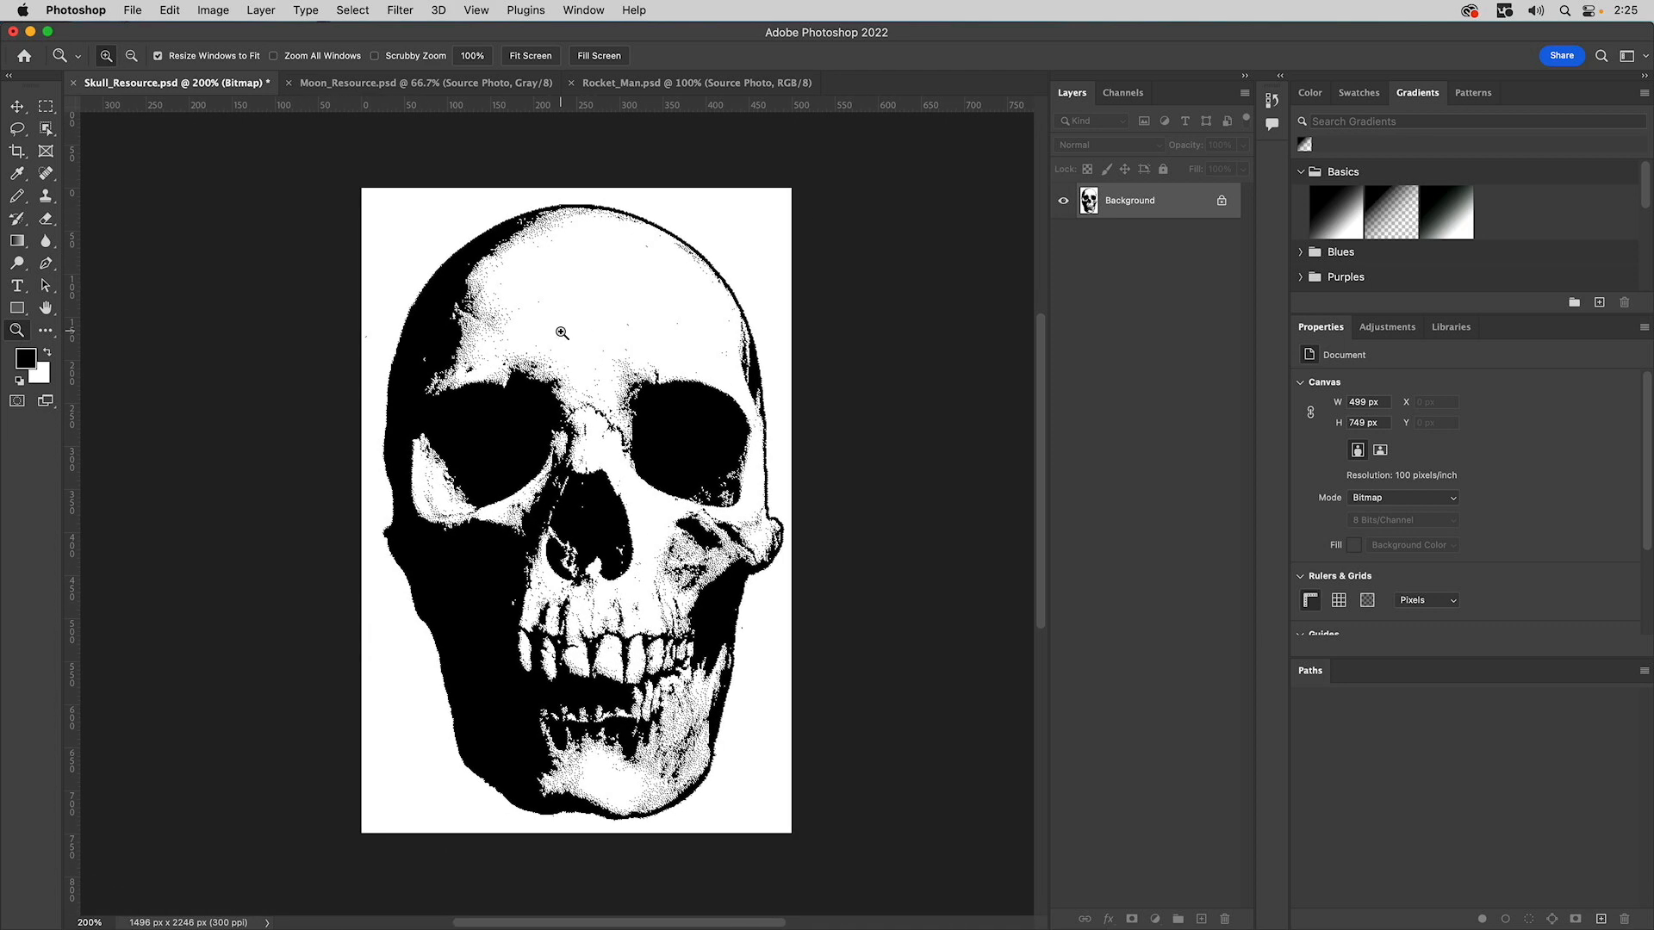
left_click(220, 10)
mouse_move(227, 32)
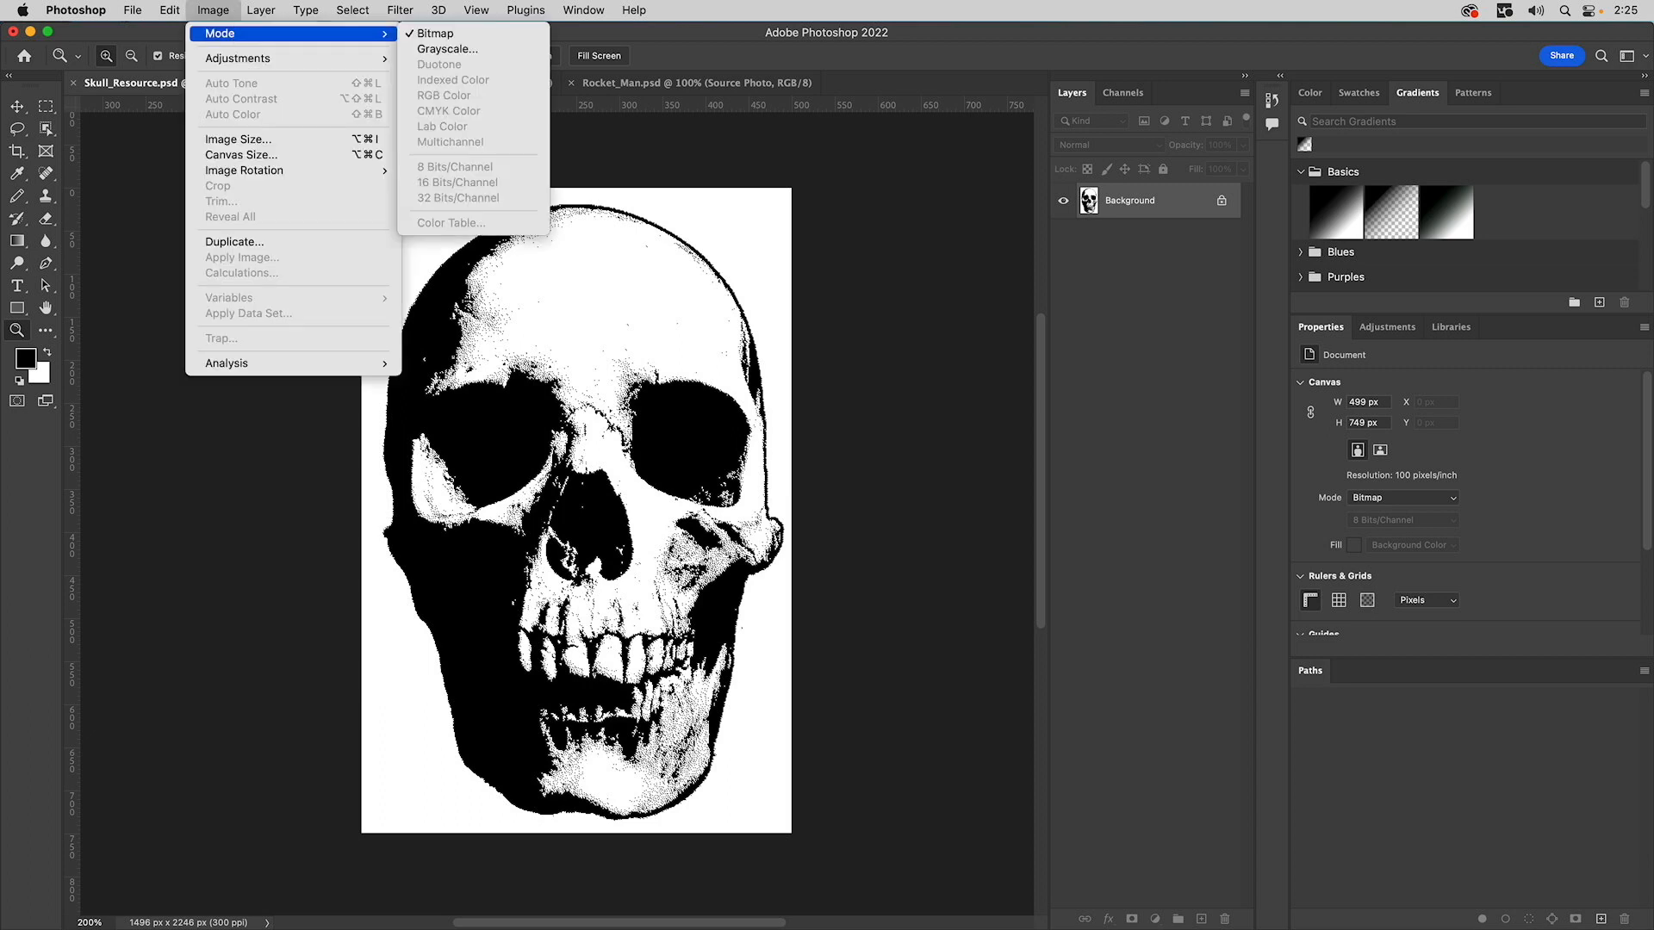
mouse_move(138, 11)
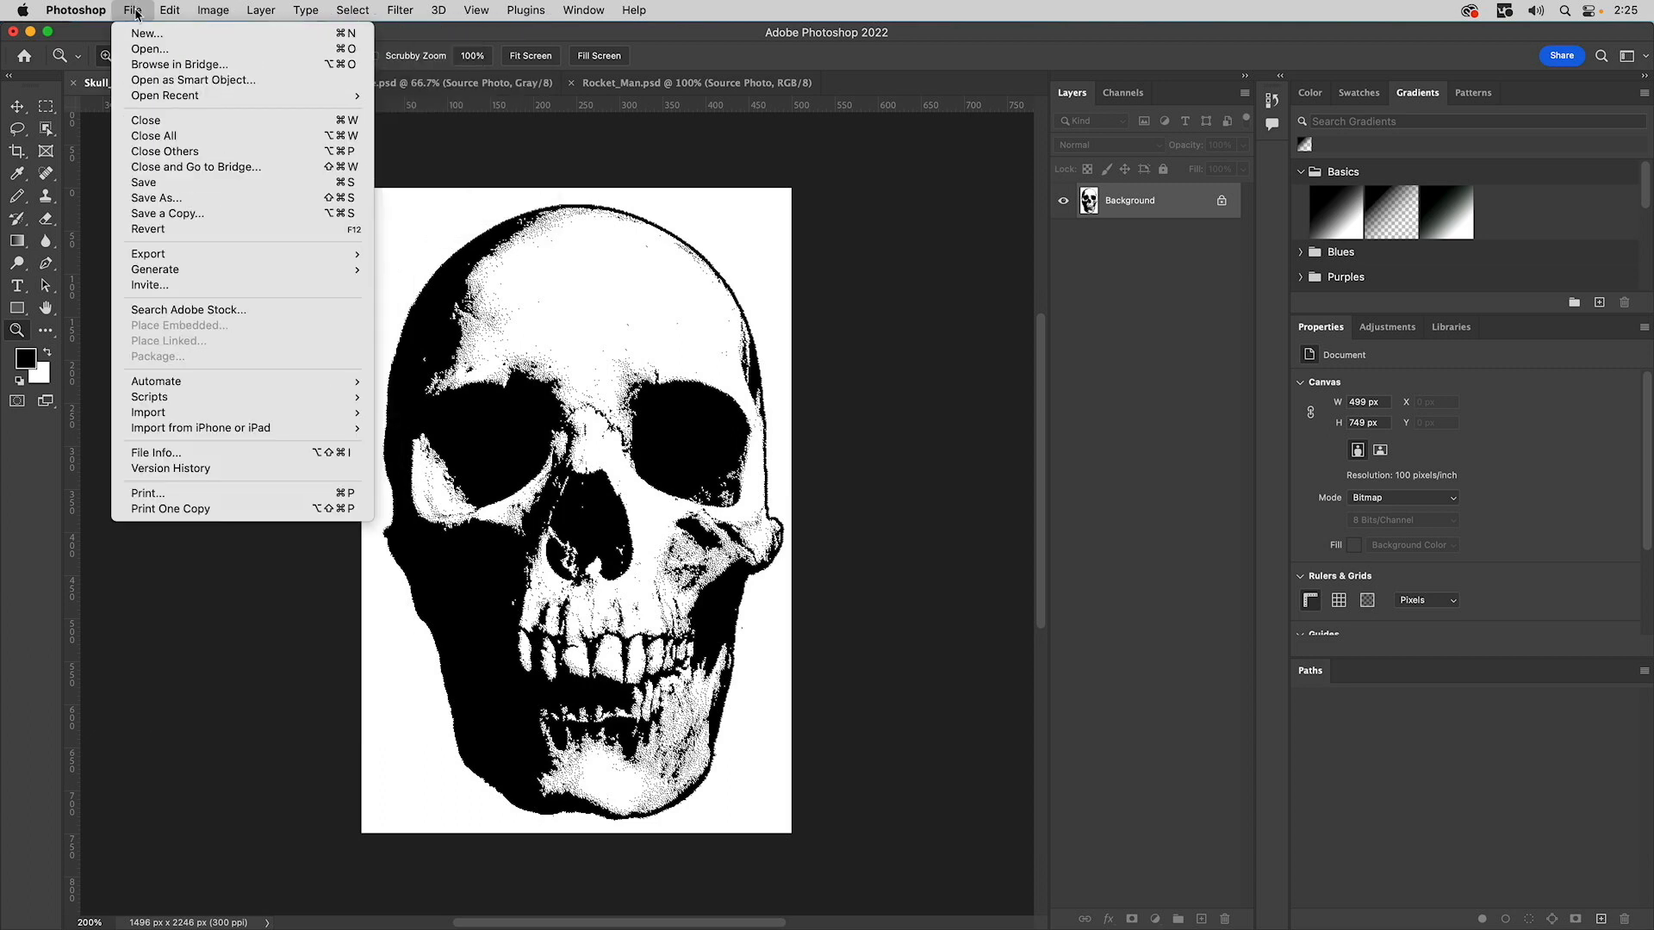
left_click(466, 164)
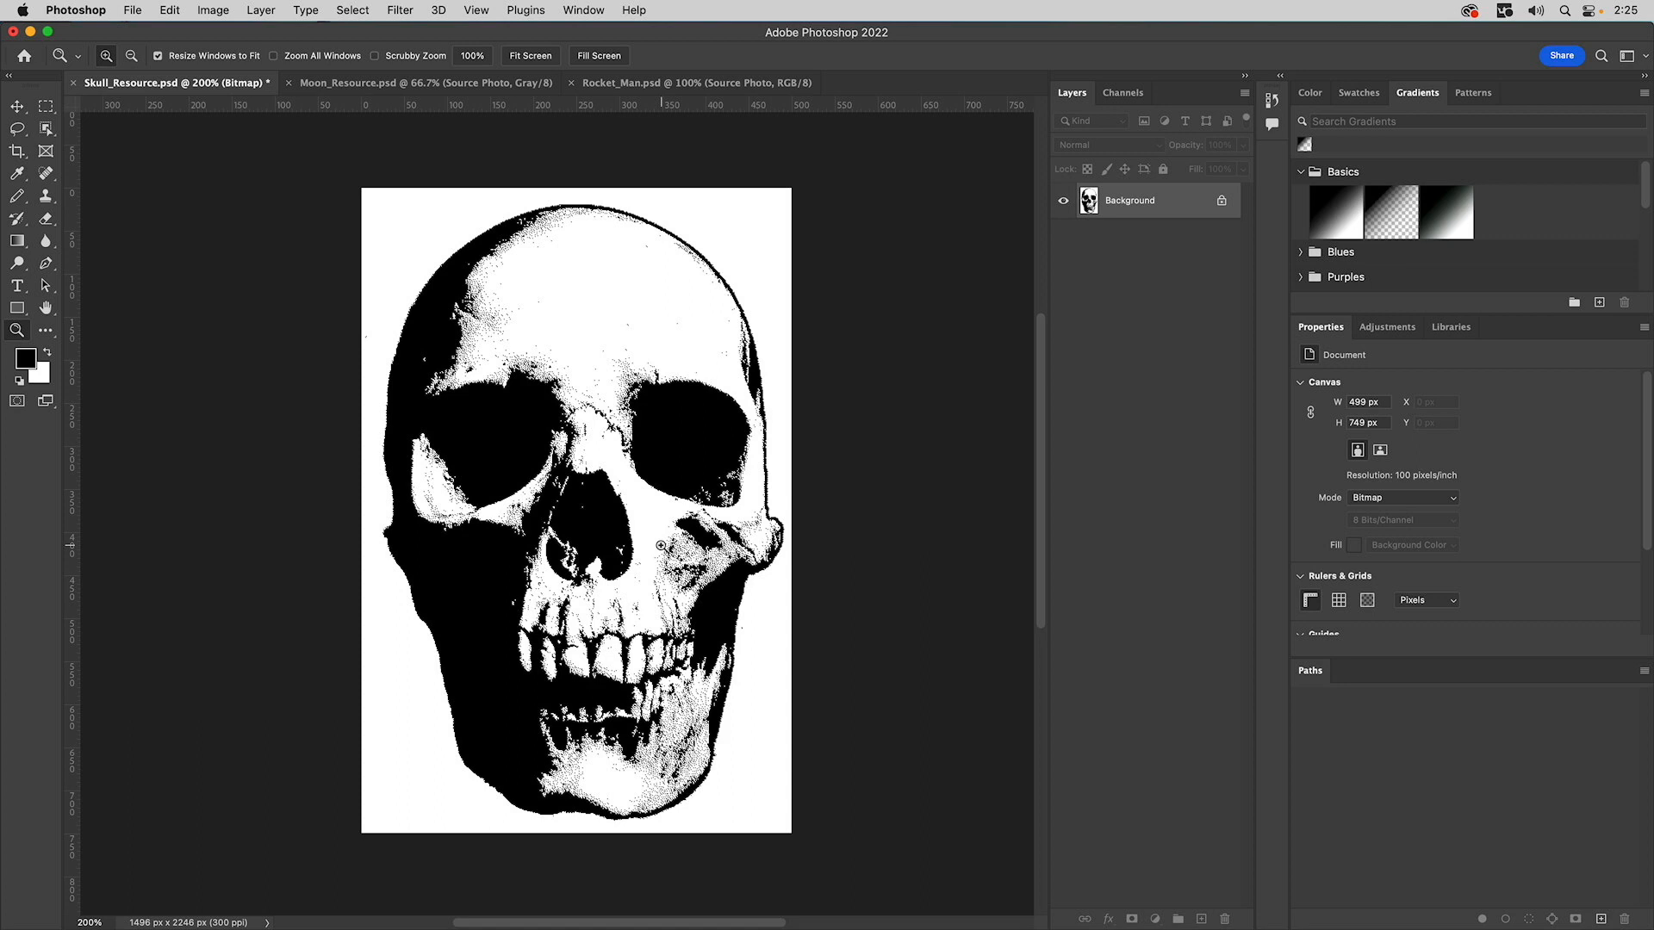
key("v")
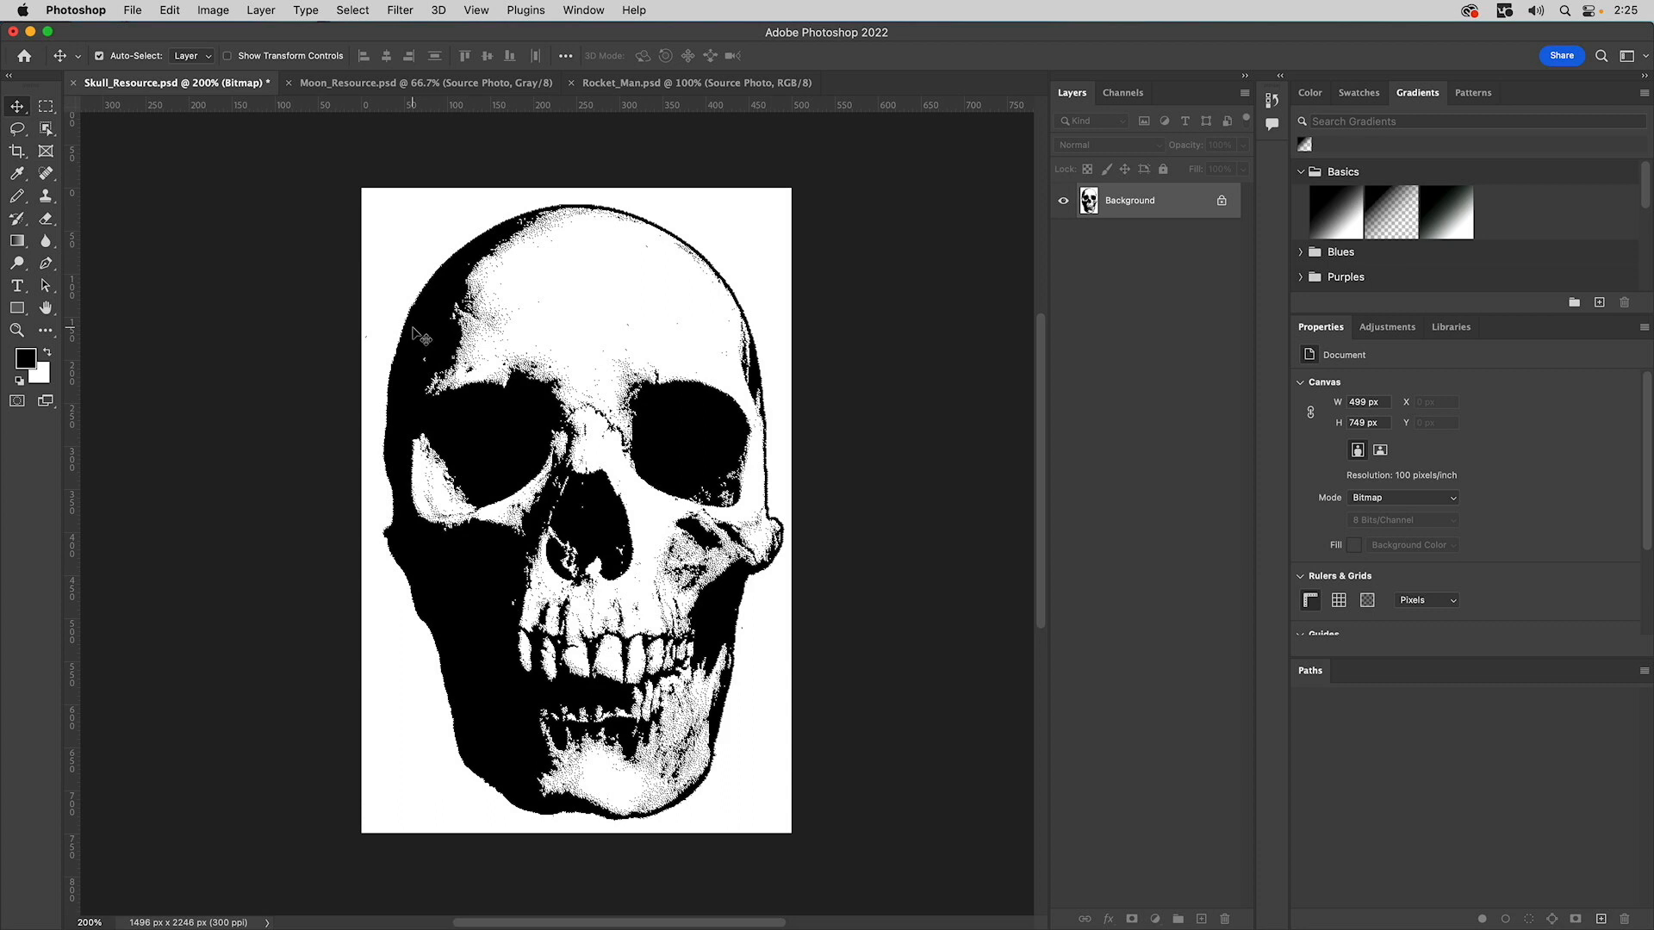
- In Moon_Resource.psd, show the Invert layer instead of Source Photo and select it
left_click(380, 82)
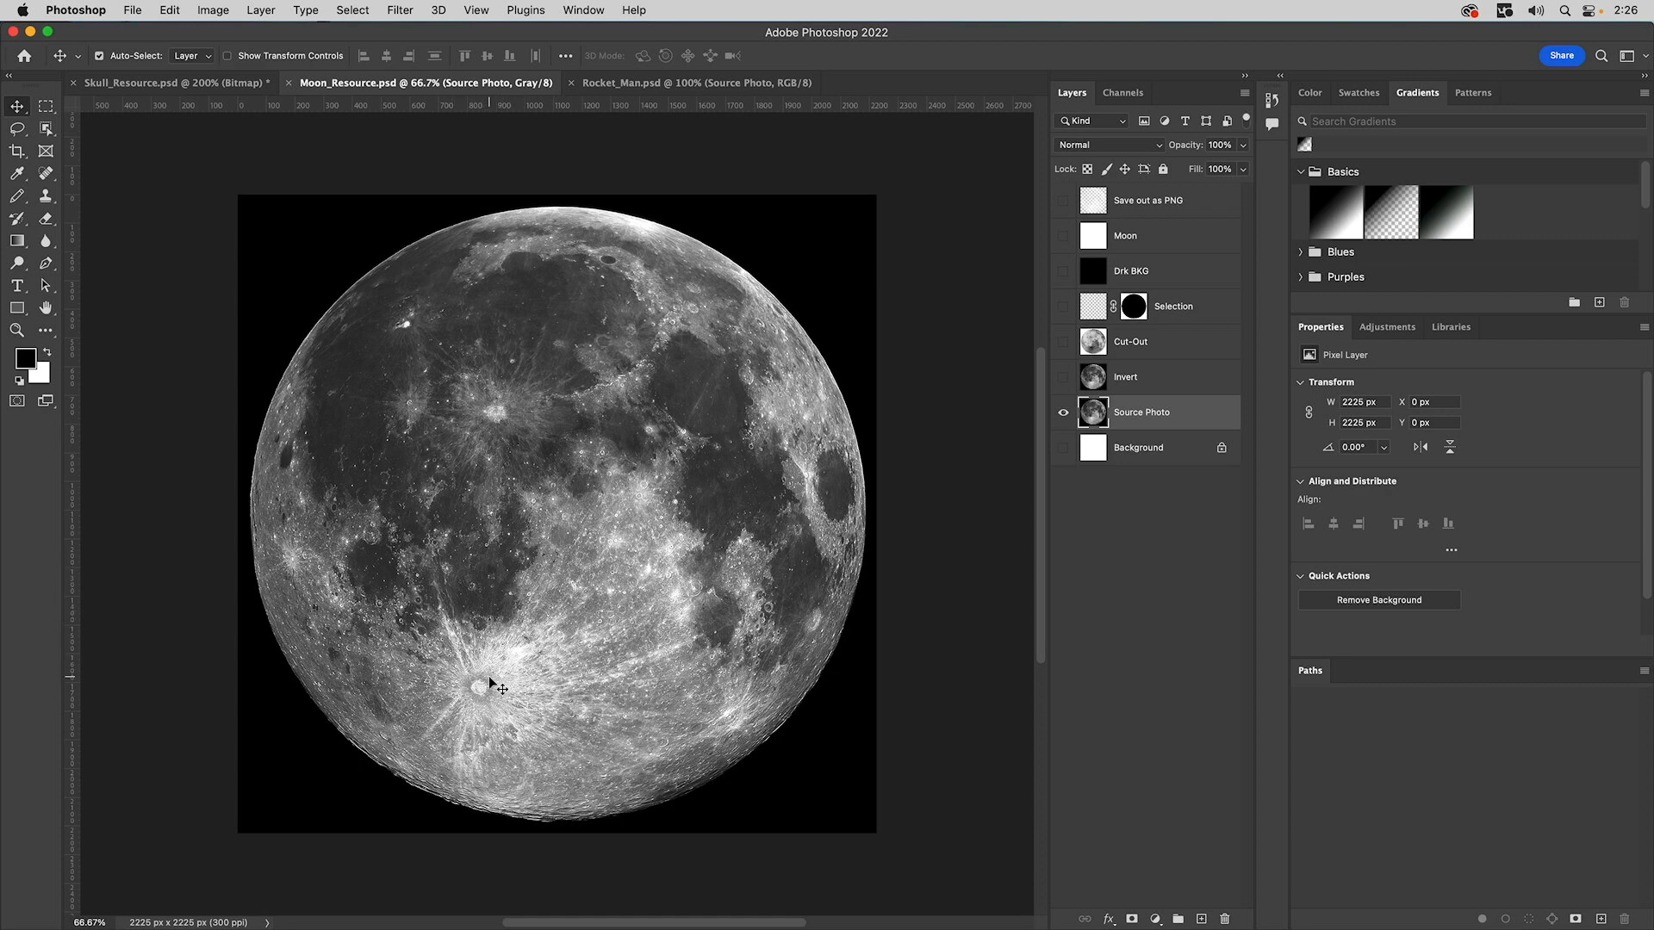
left_click(1063, 377)
left_click(1062, 412)
left_click(1130, 380)
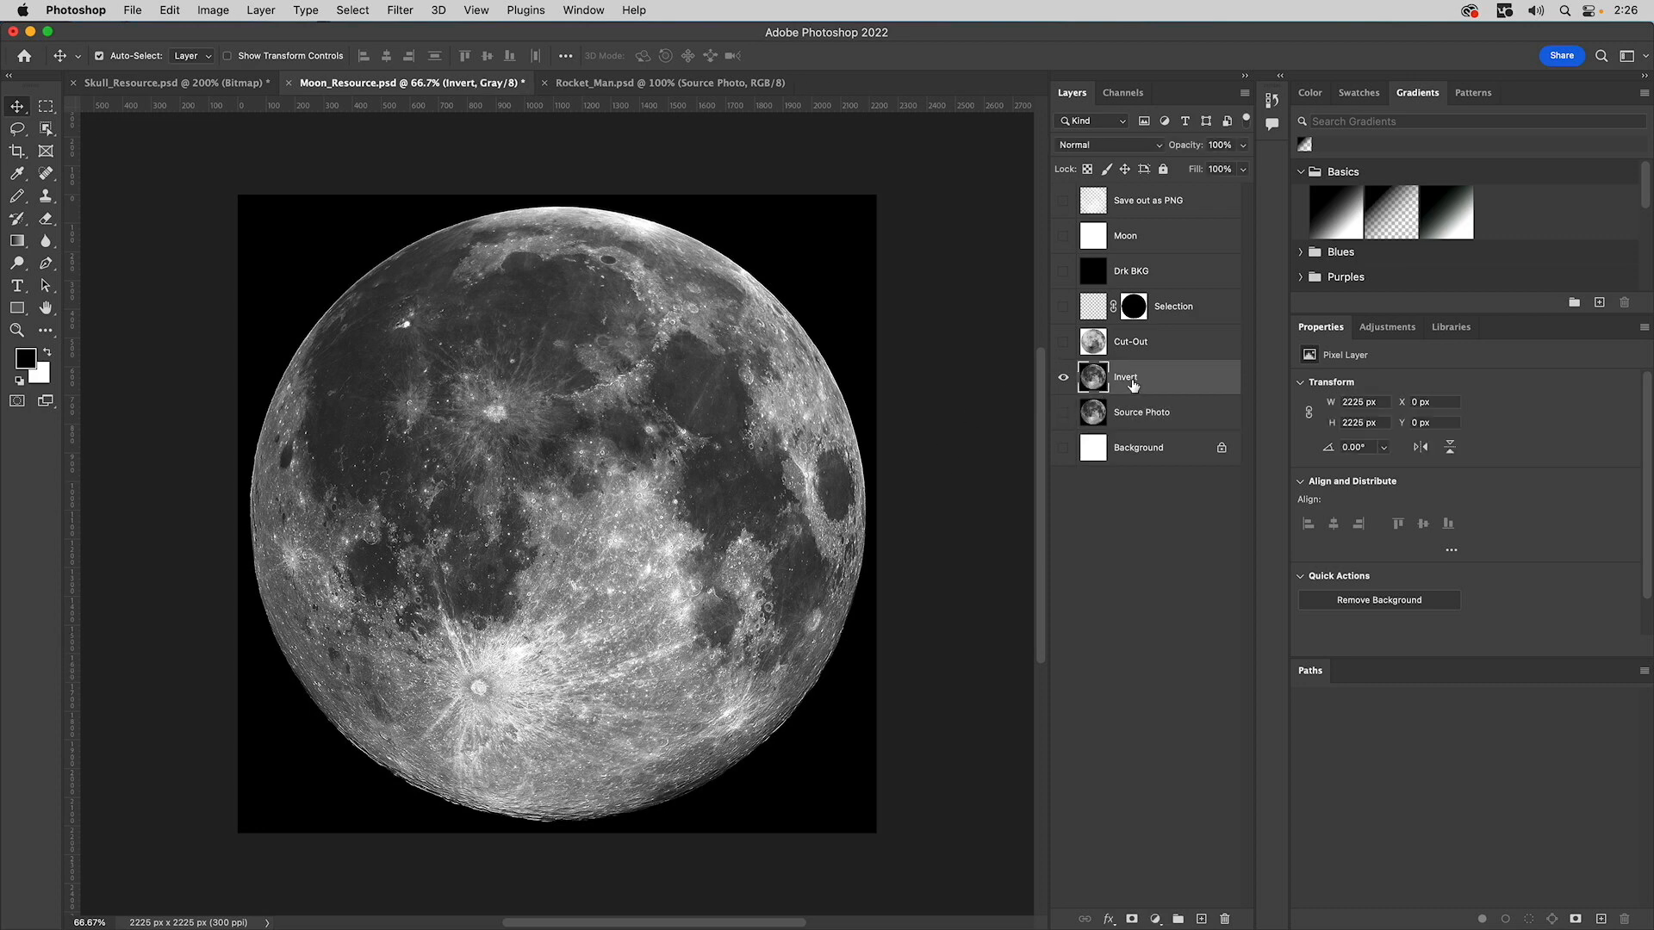
- Invert the tones of the moon photo on the Invert layer
left_click(210, 10)
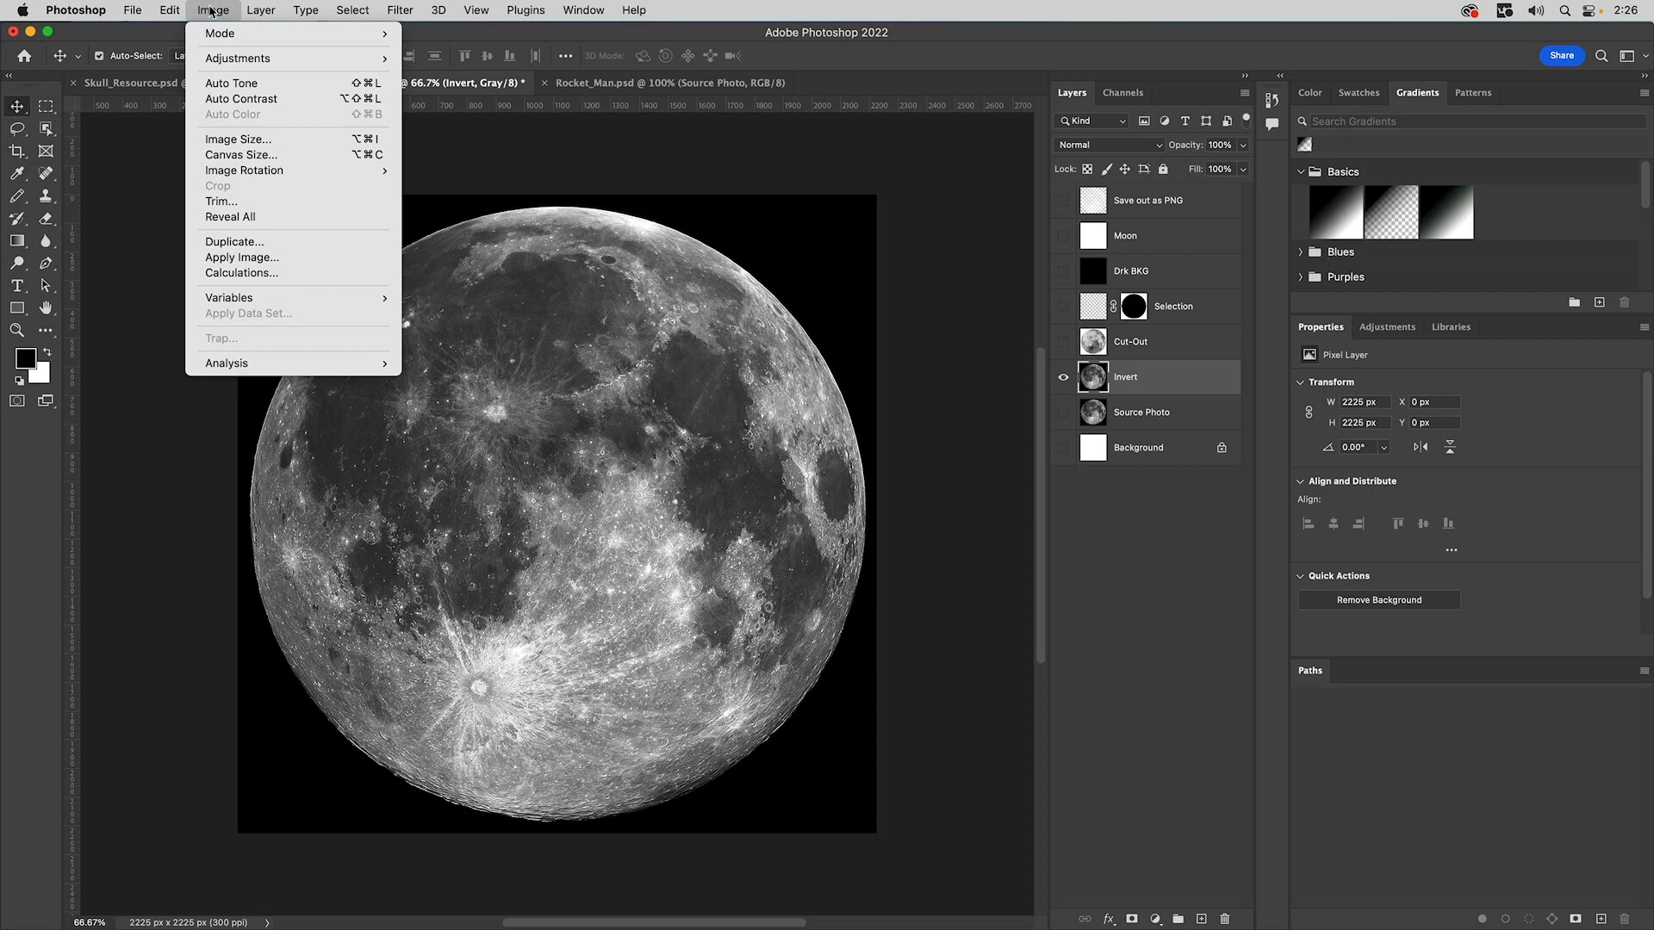
mouse_move(232, 58)
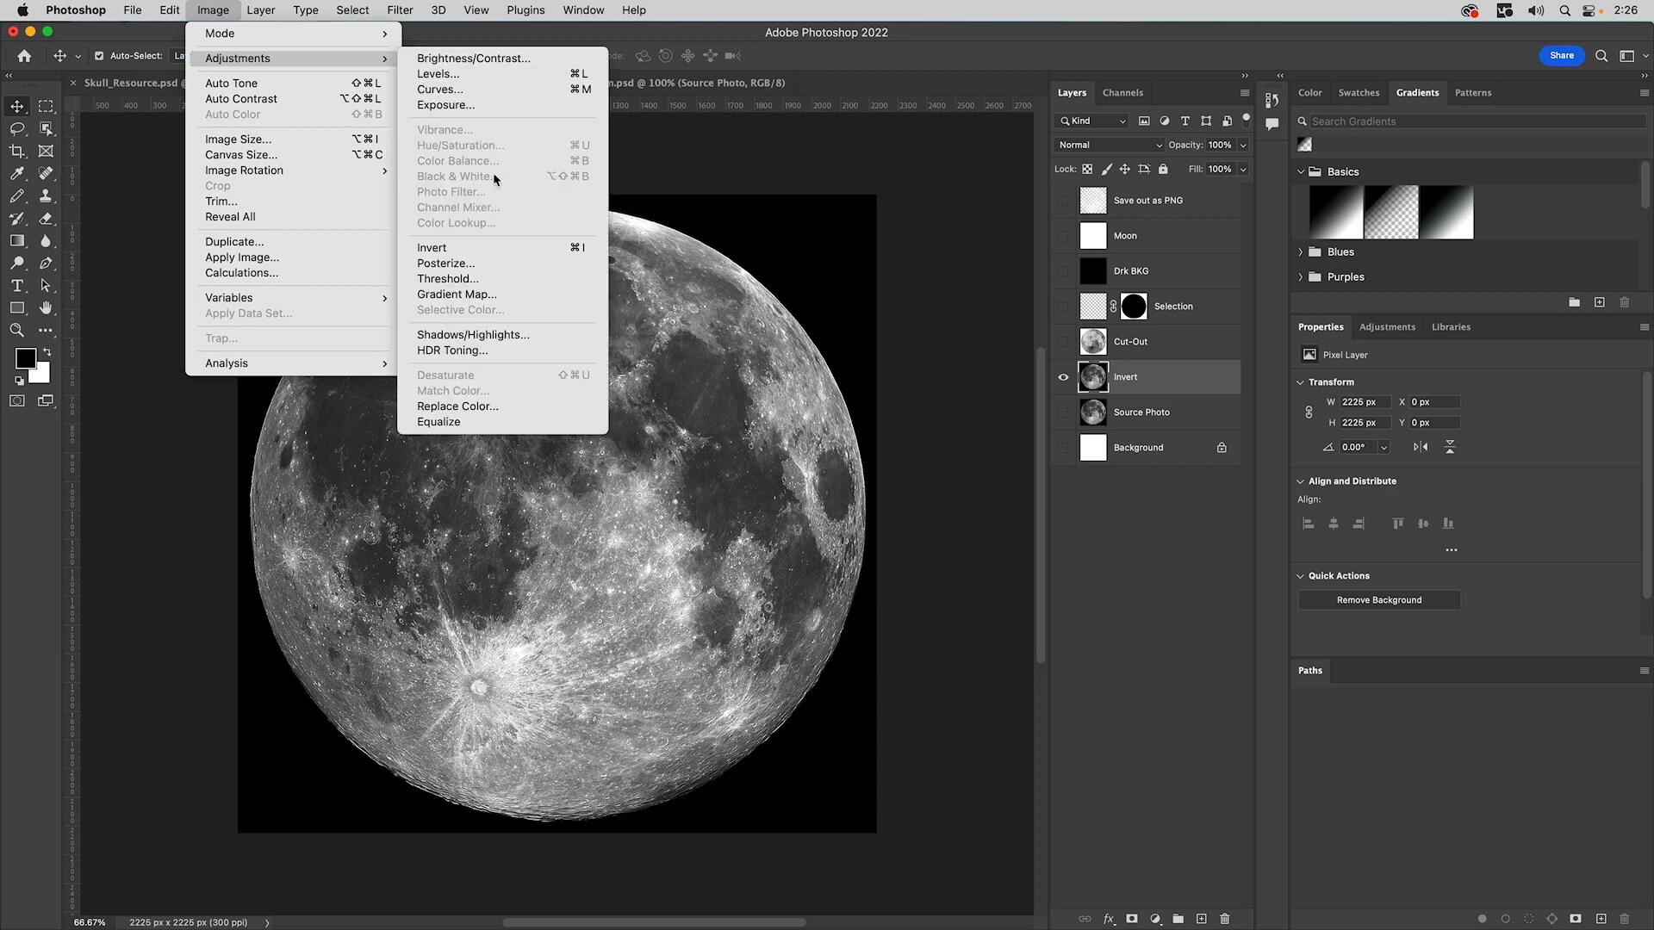
left_click(472, 248)
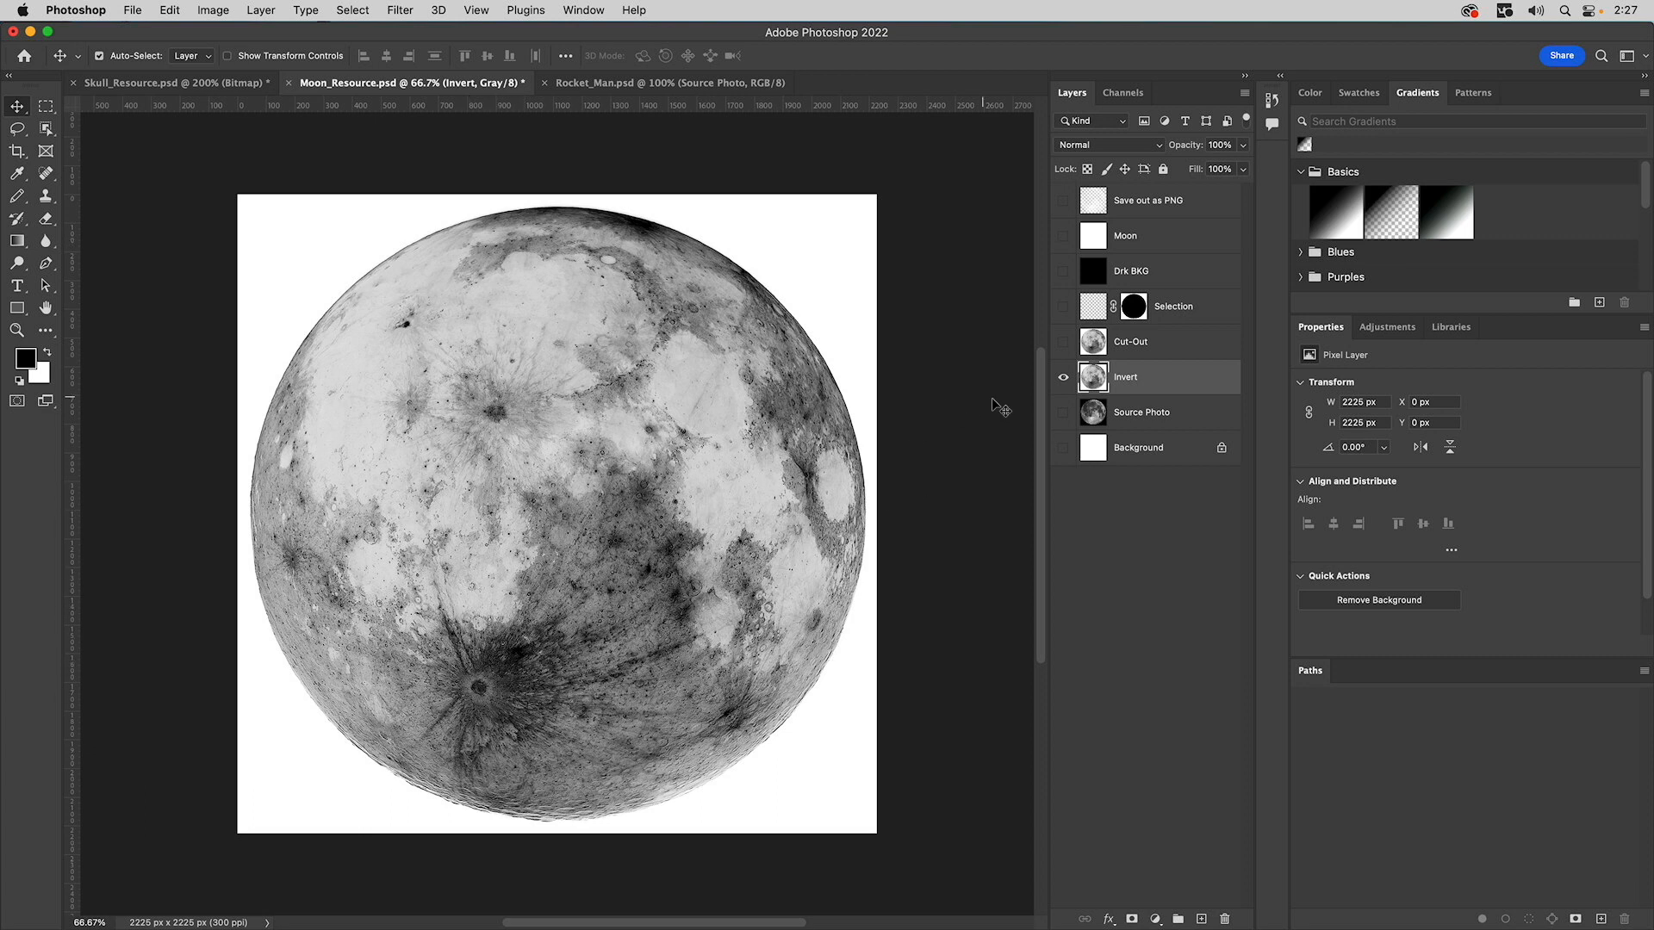
- Show and select the Cut-Out layer in place of Invert, and try loading the Selection layer's mask as a selection
left_click(1063, 342)
left_click(1063, 376)
left_click(1130, 345)
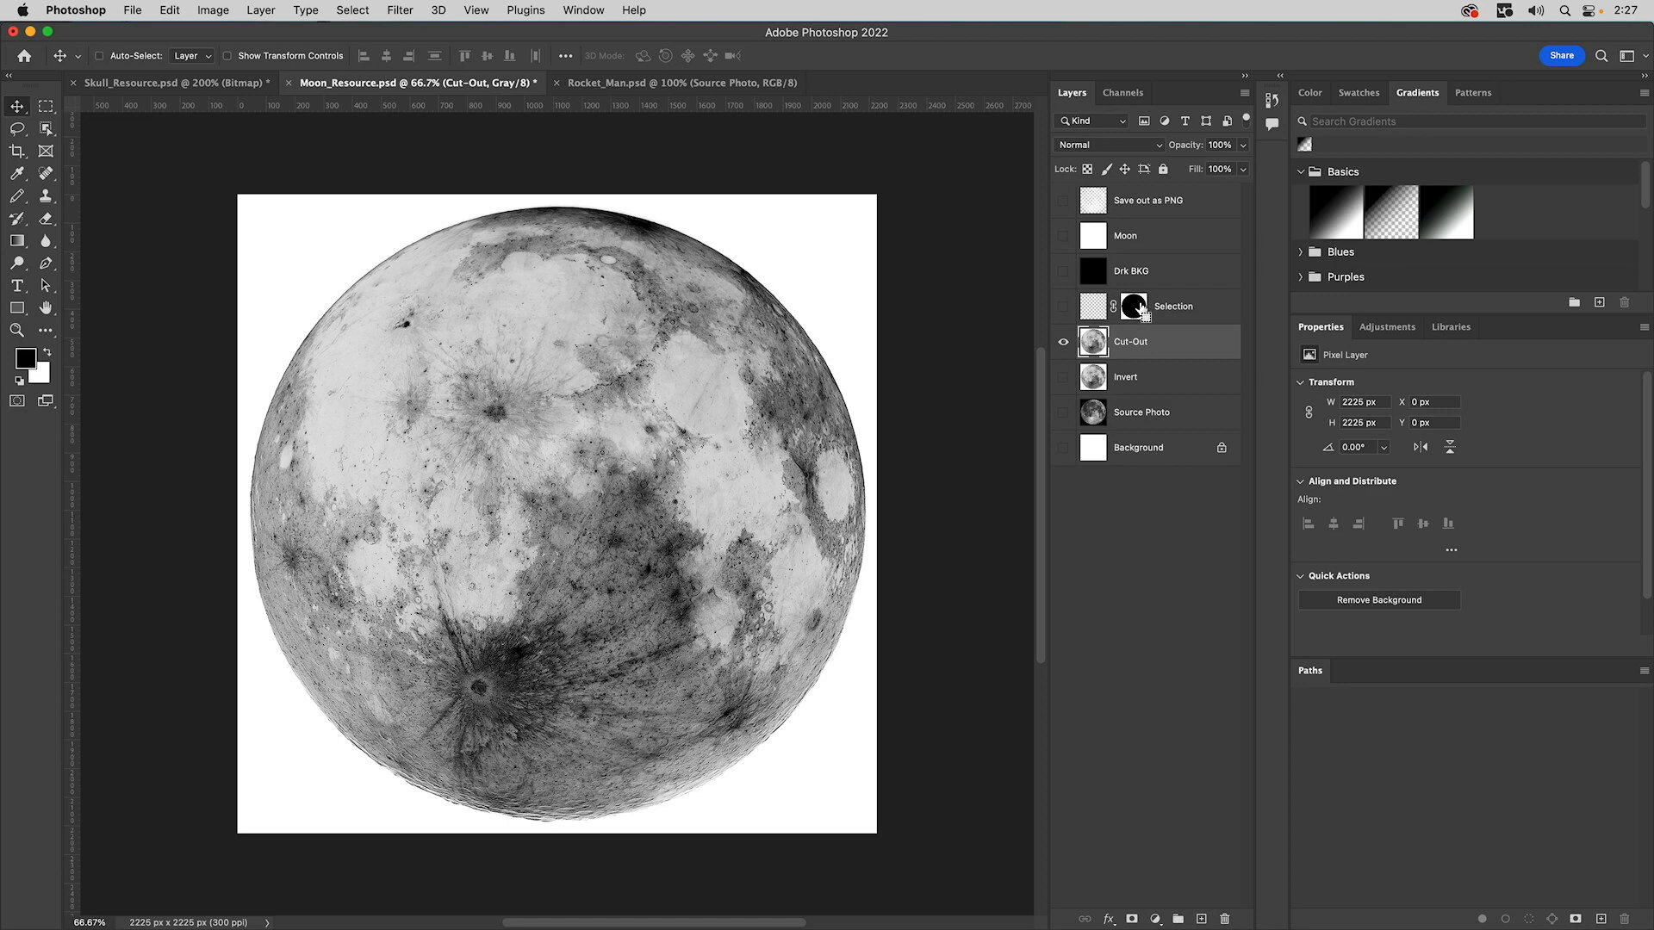
left_click(1143, 310, "super")
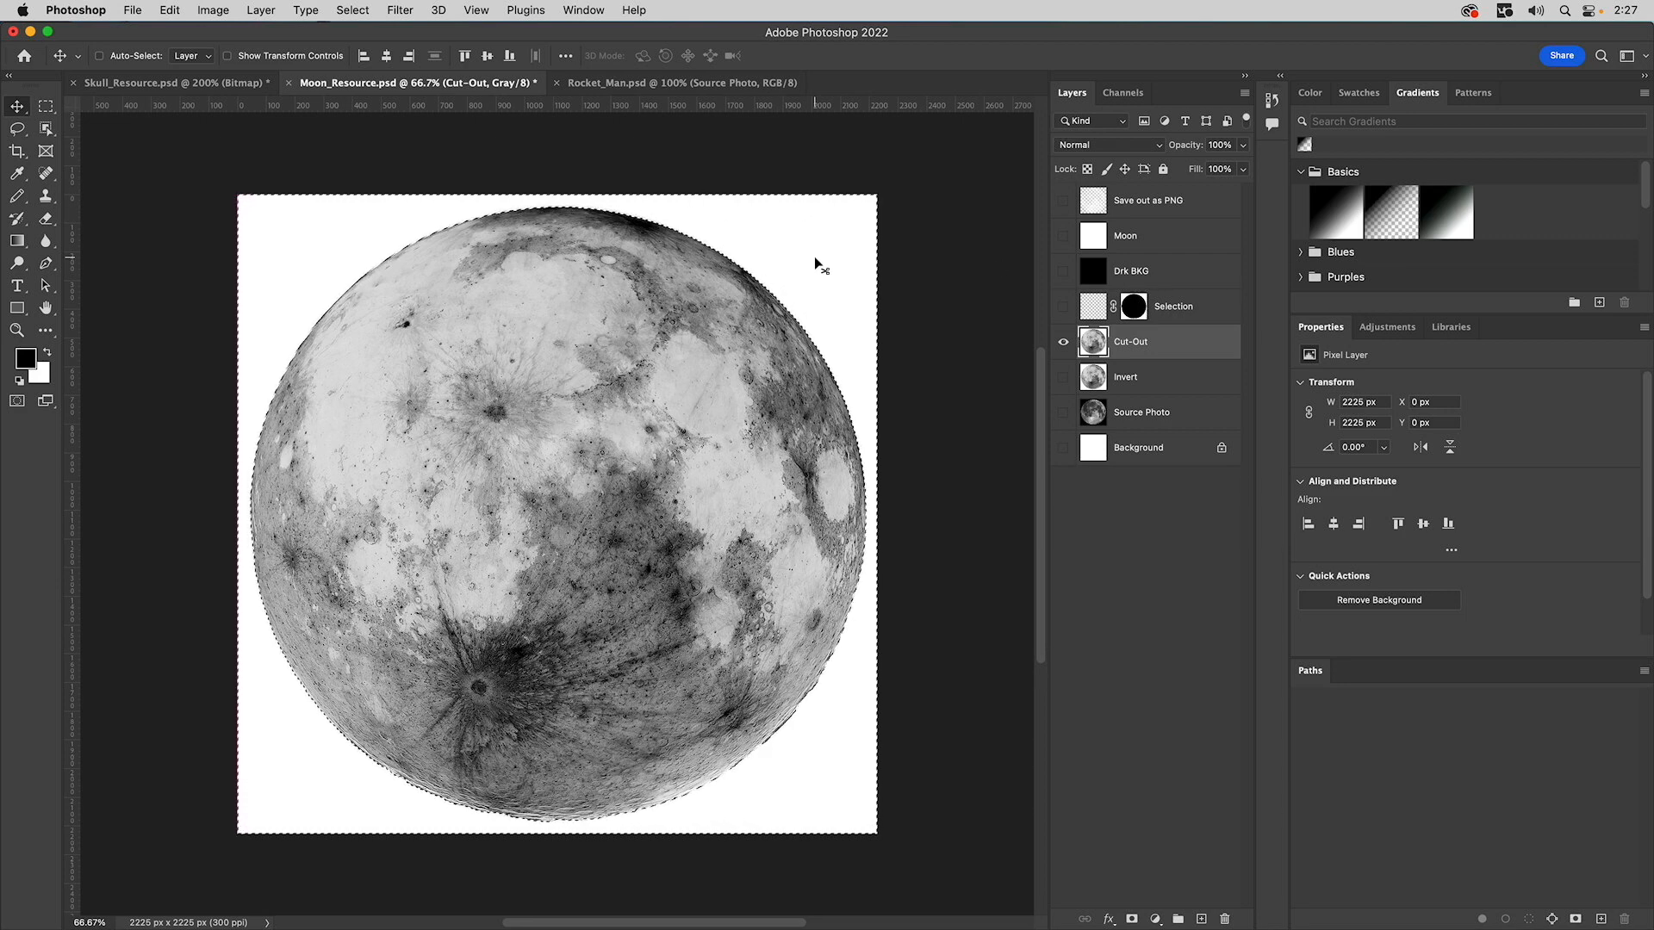
key("super+d")
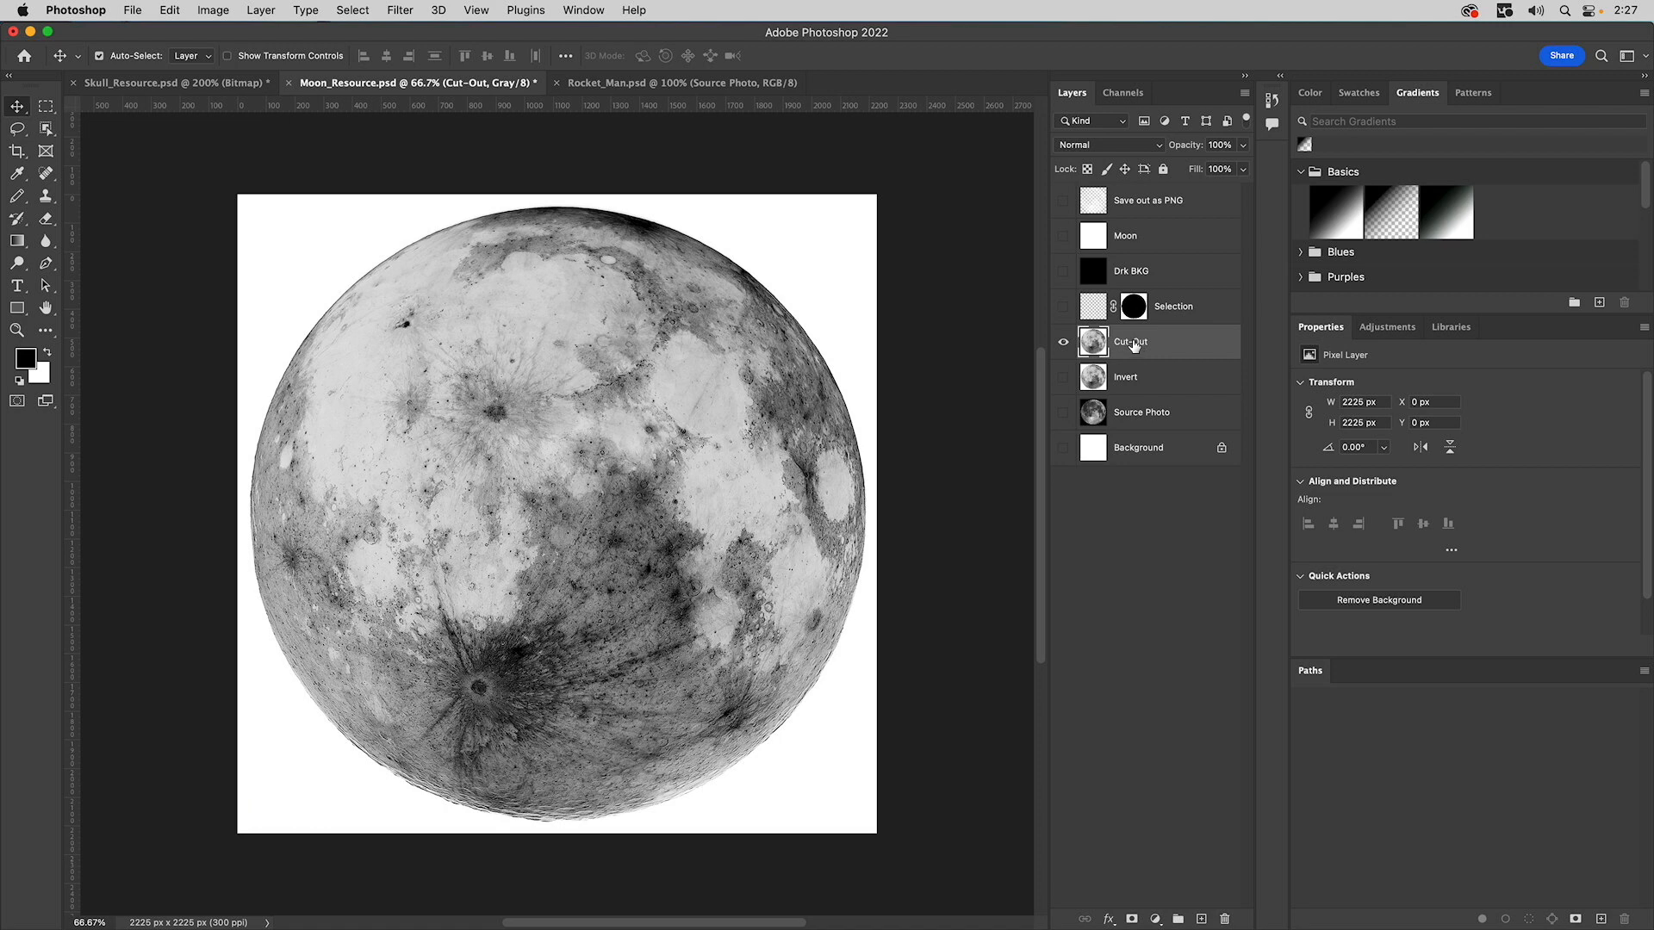
- Select the moon on the Cut-Out layer with Select Subject, invert the selection, and delete the white area around the moon
left_click(351, 9)
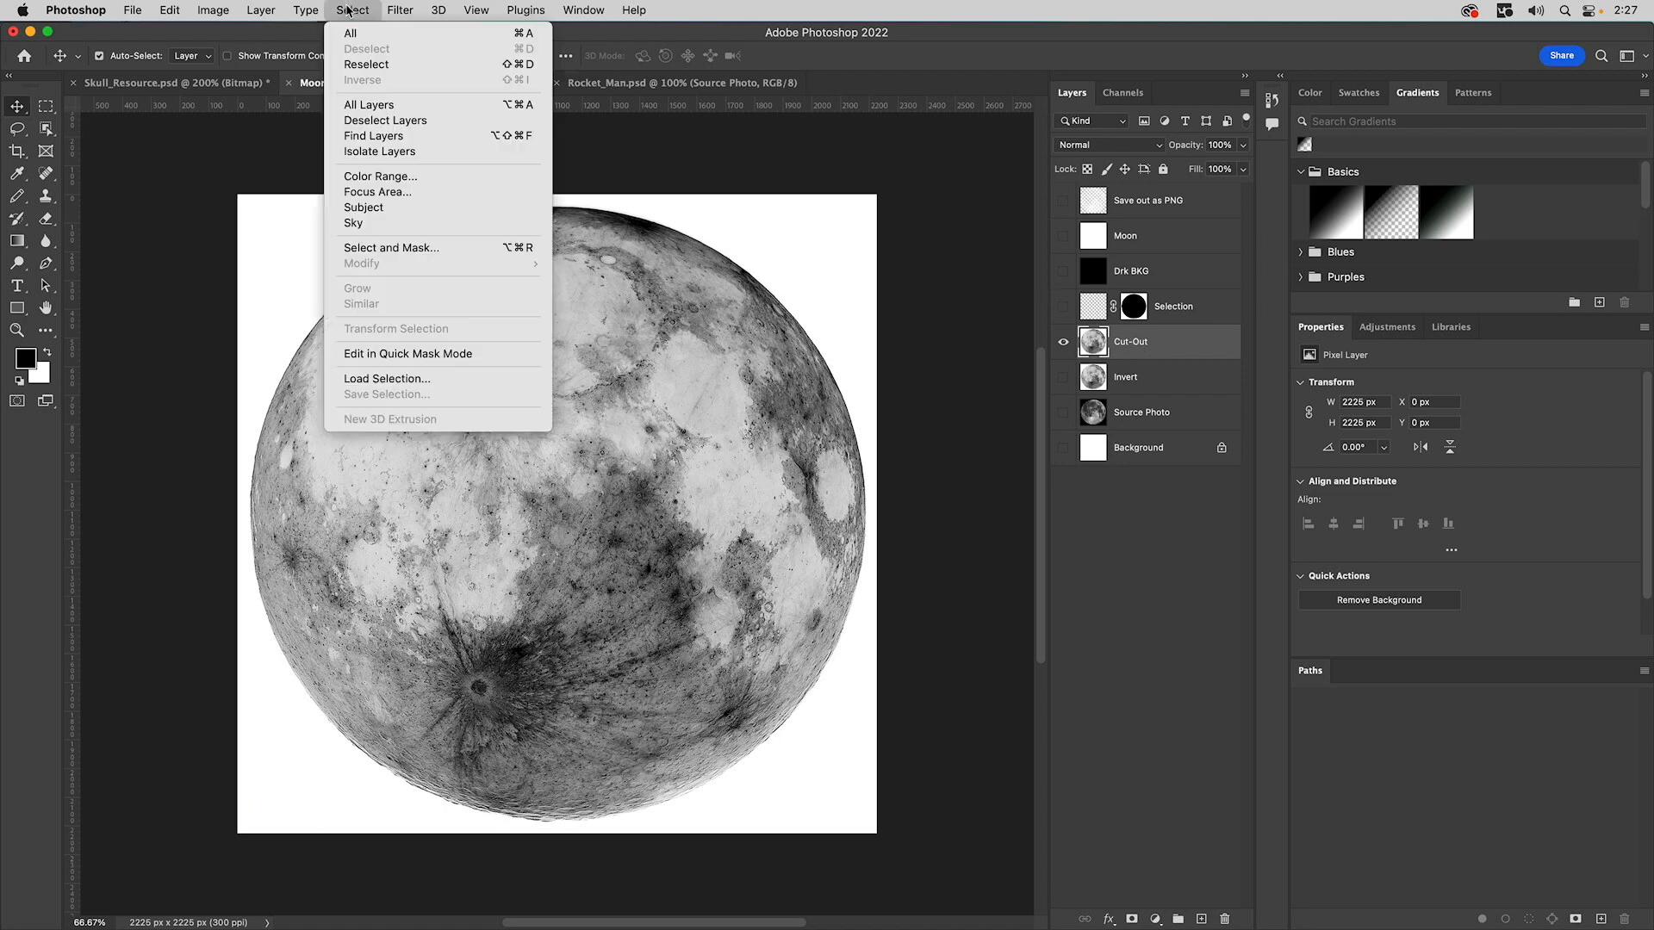
left_click(366, 206)
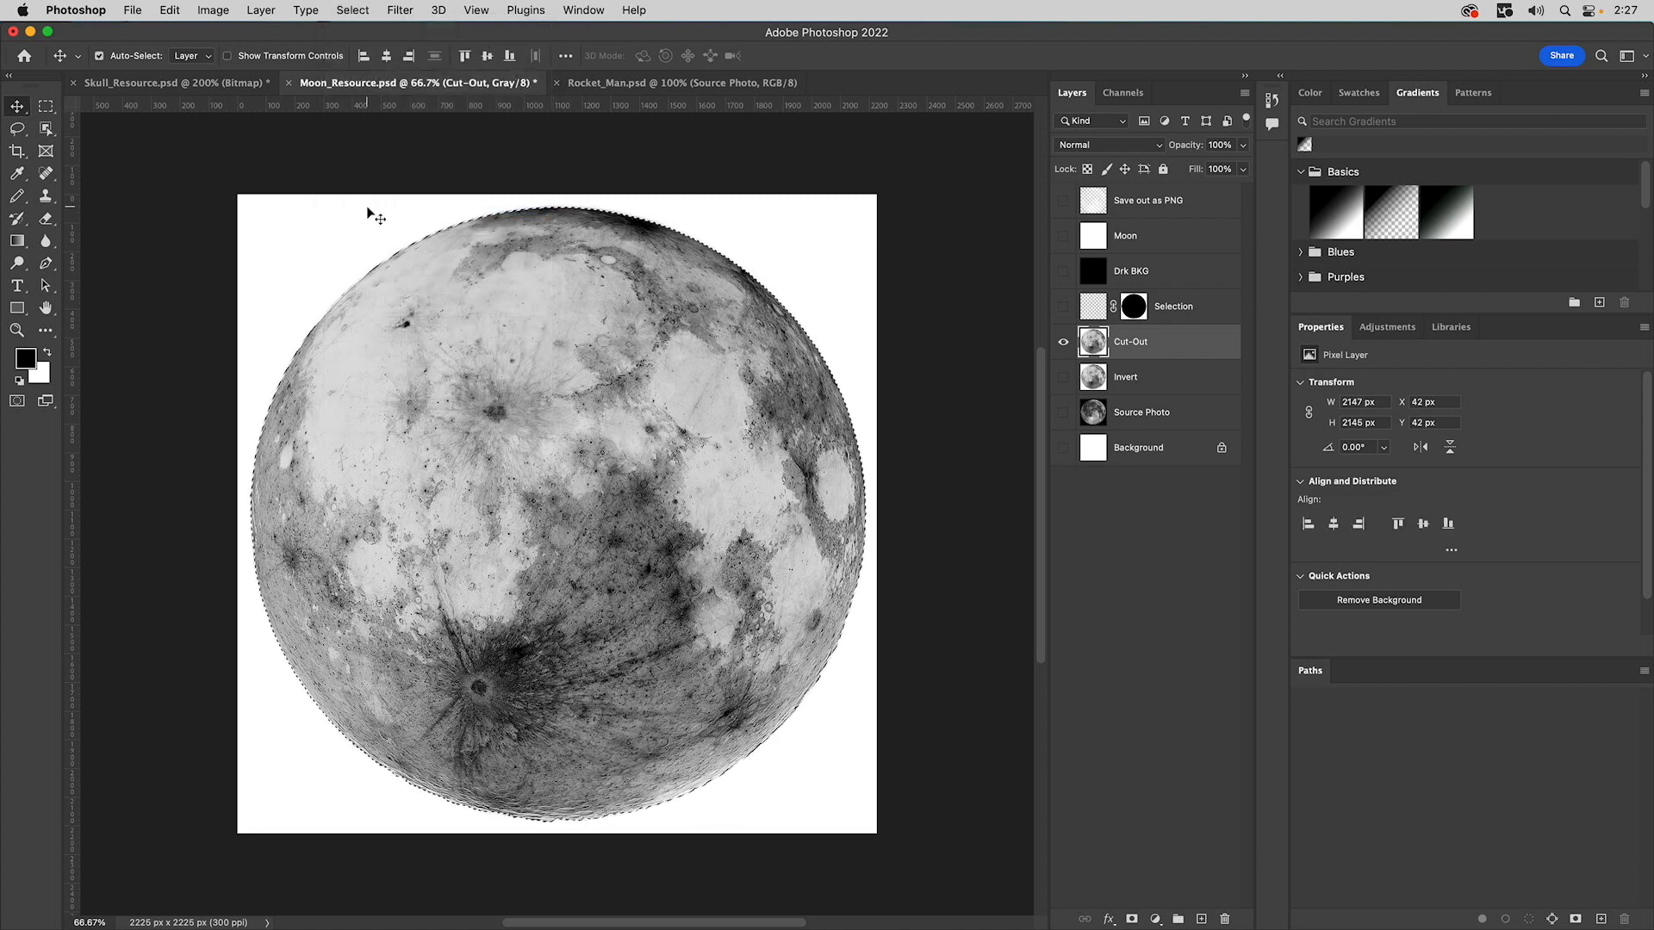
left_click(360, 10)
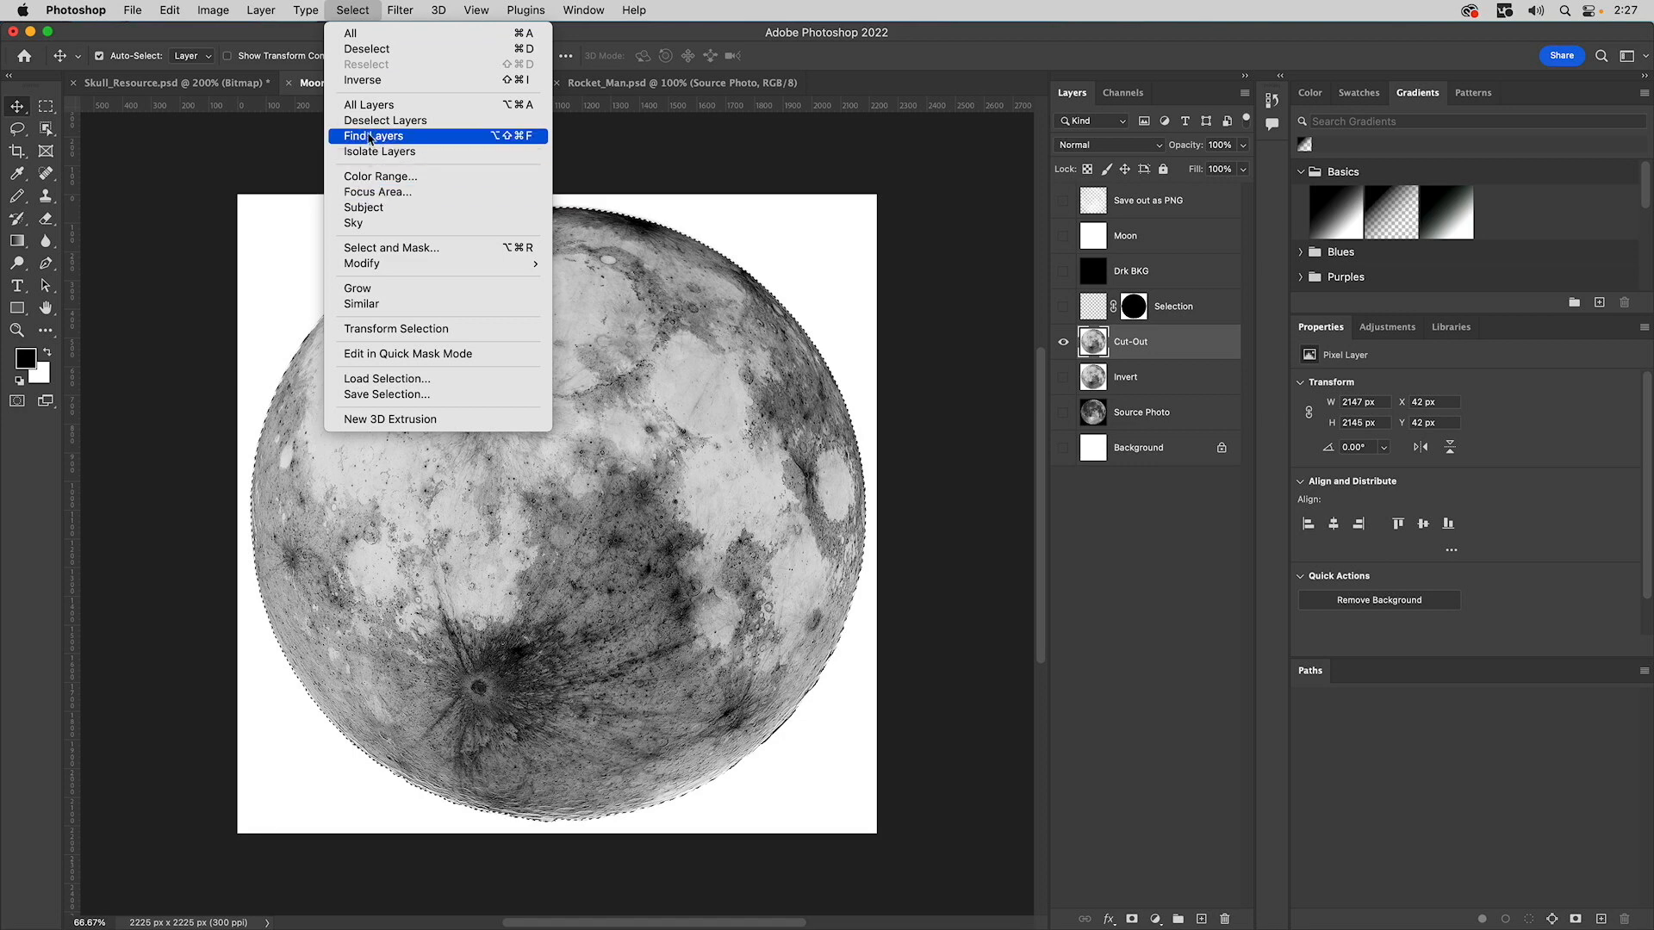
left_click(364, 80)
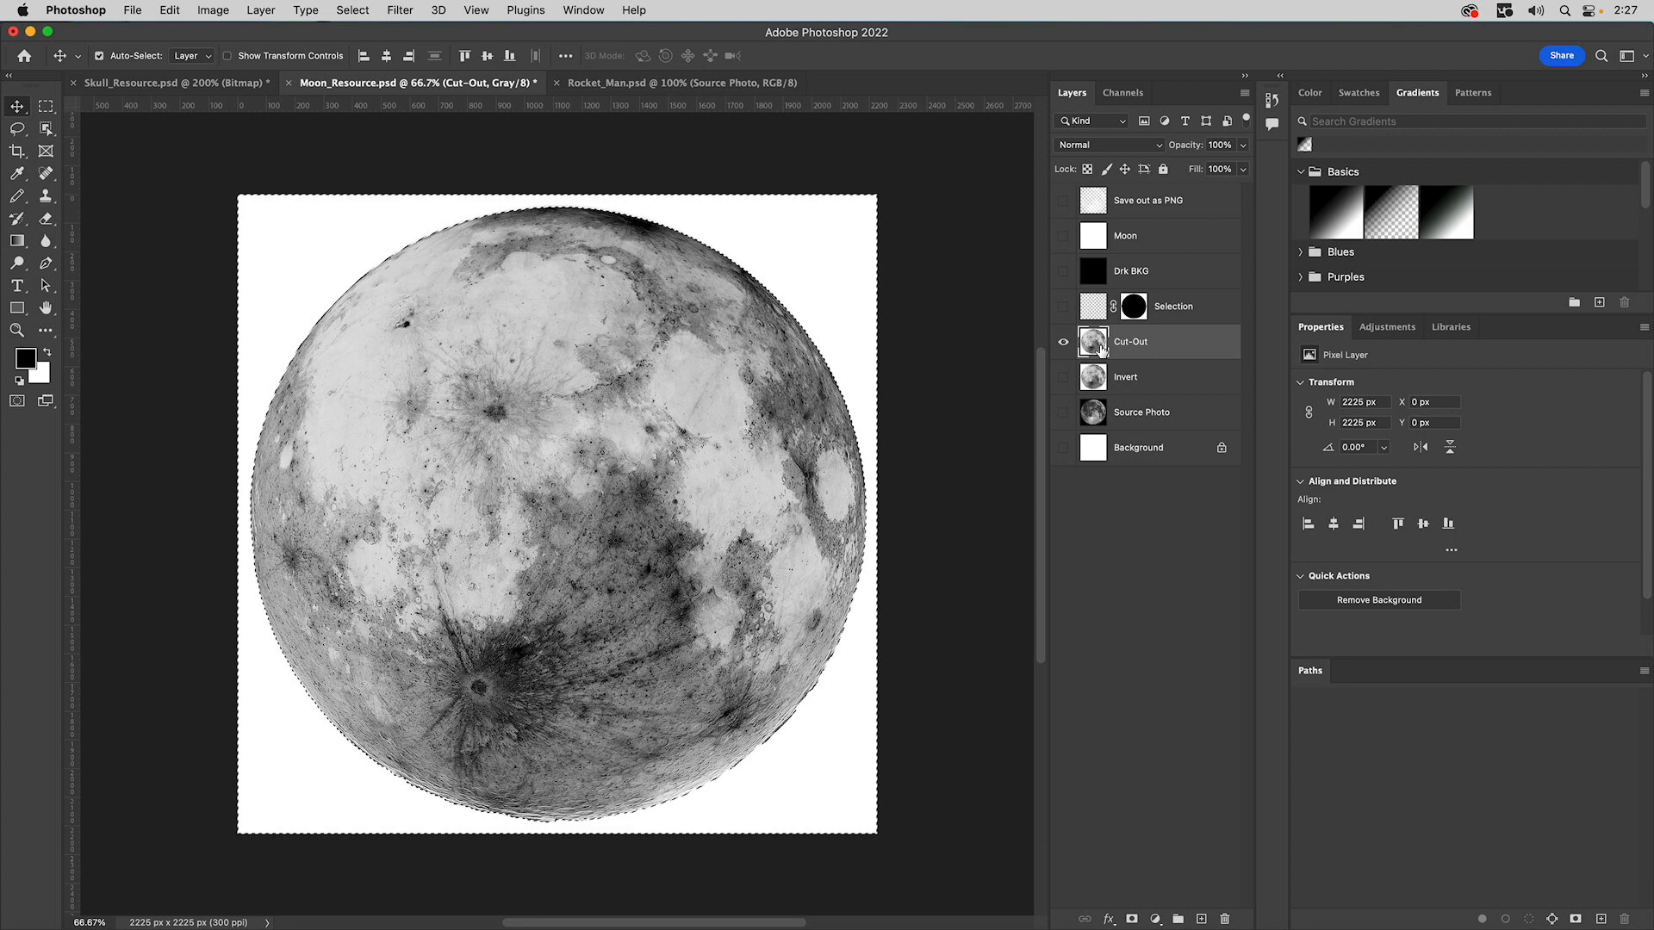
key("Delete")
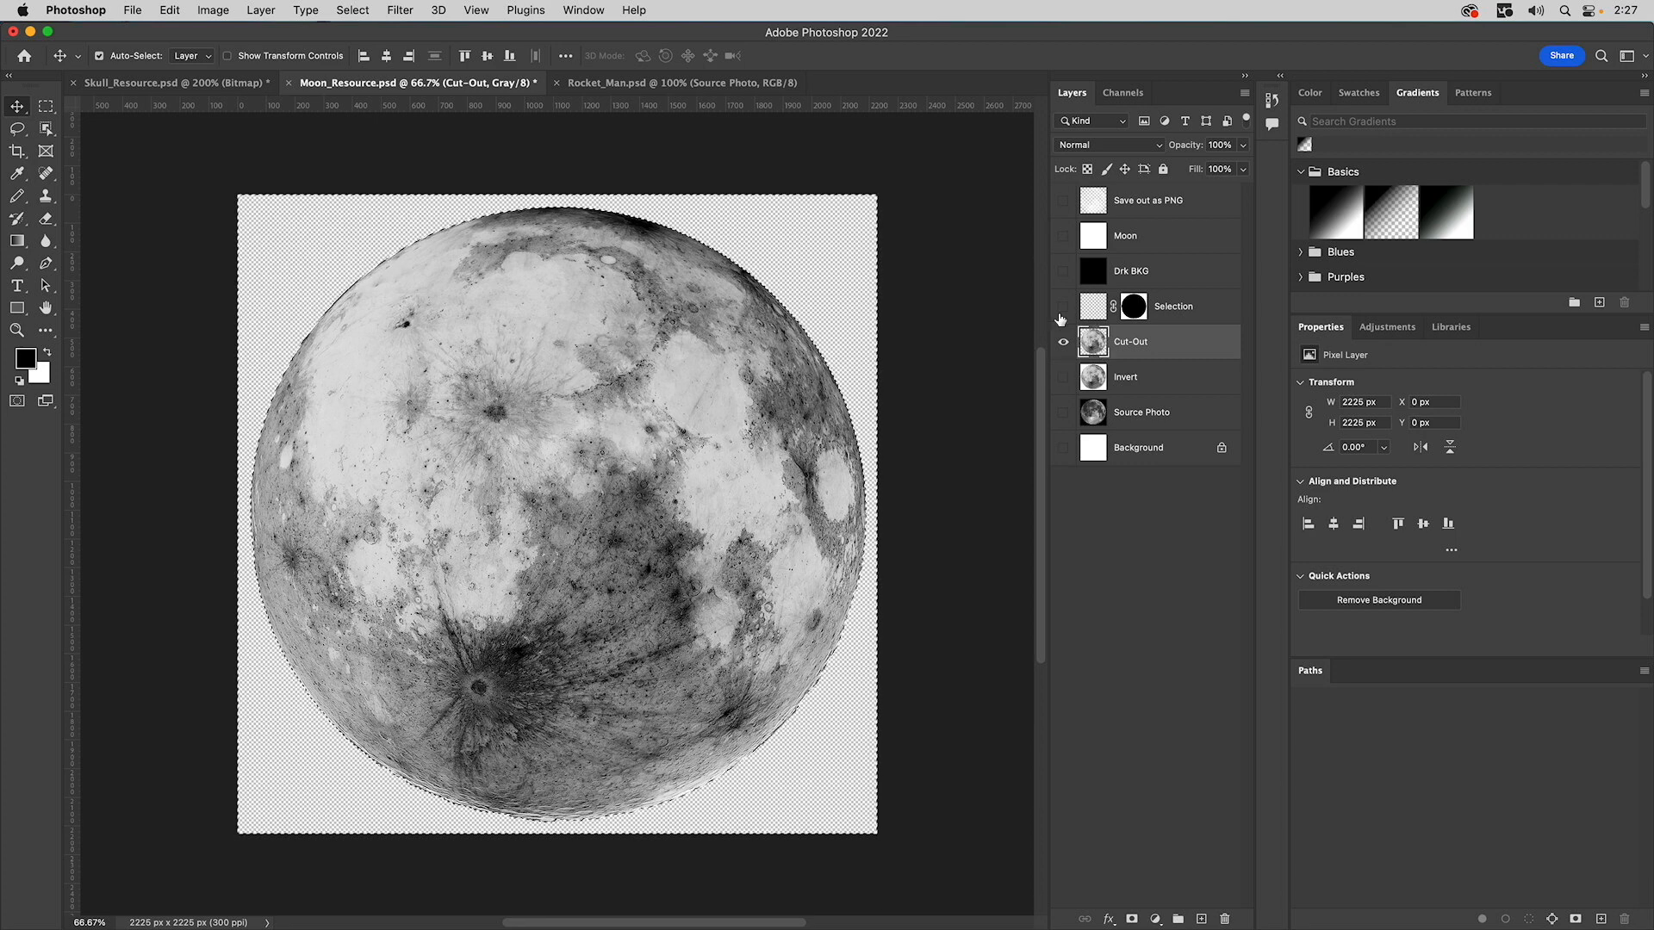
key("super+d")
key("super")
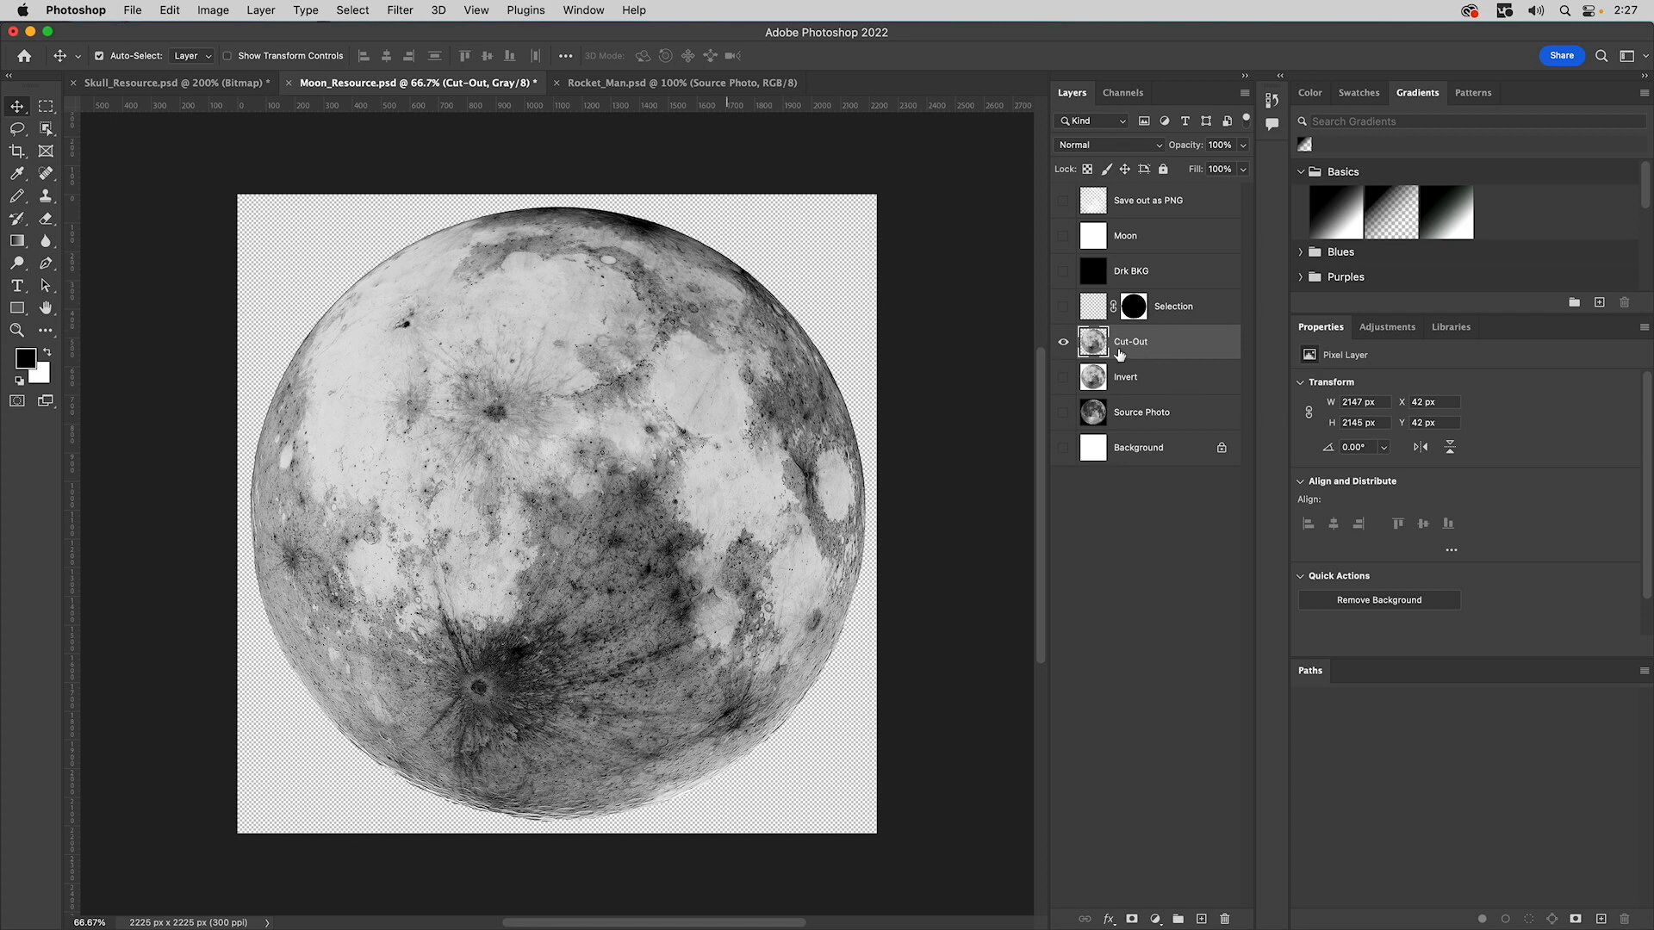
- Load the Gray channel of the cut-out moon as a selection and invert that selection
left_click(1127, 92)
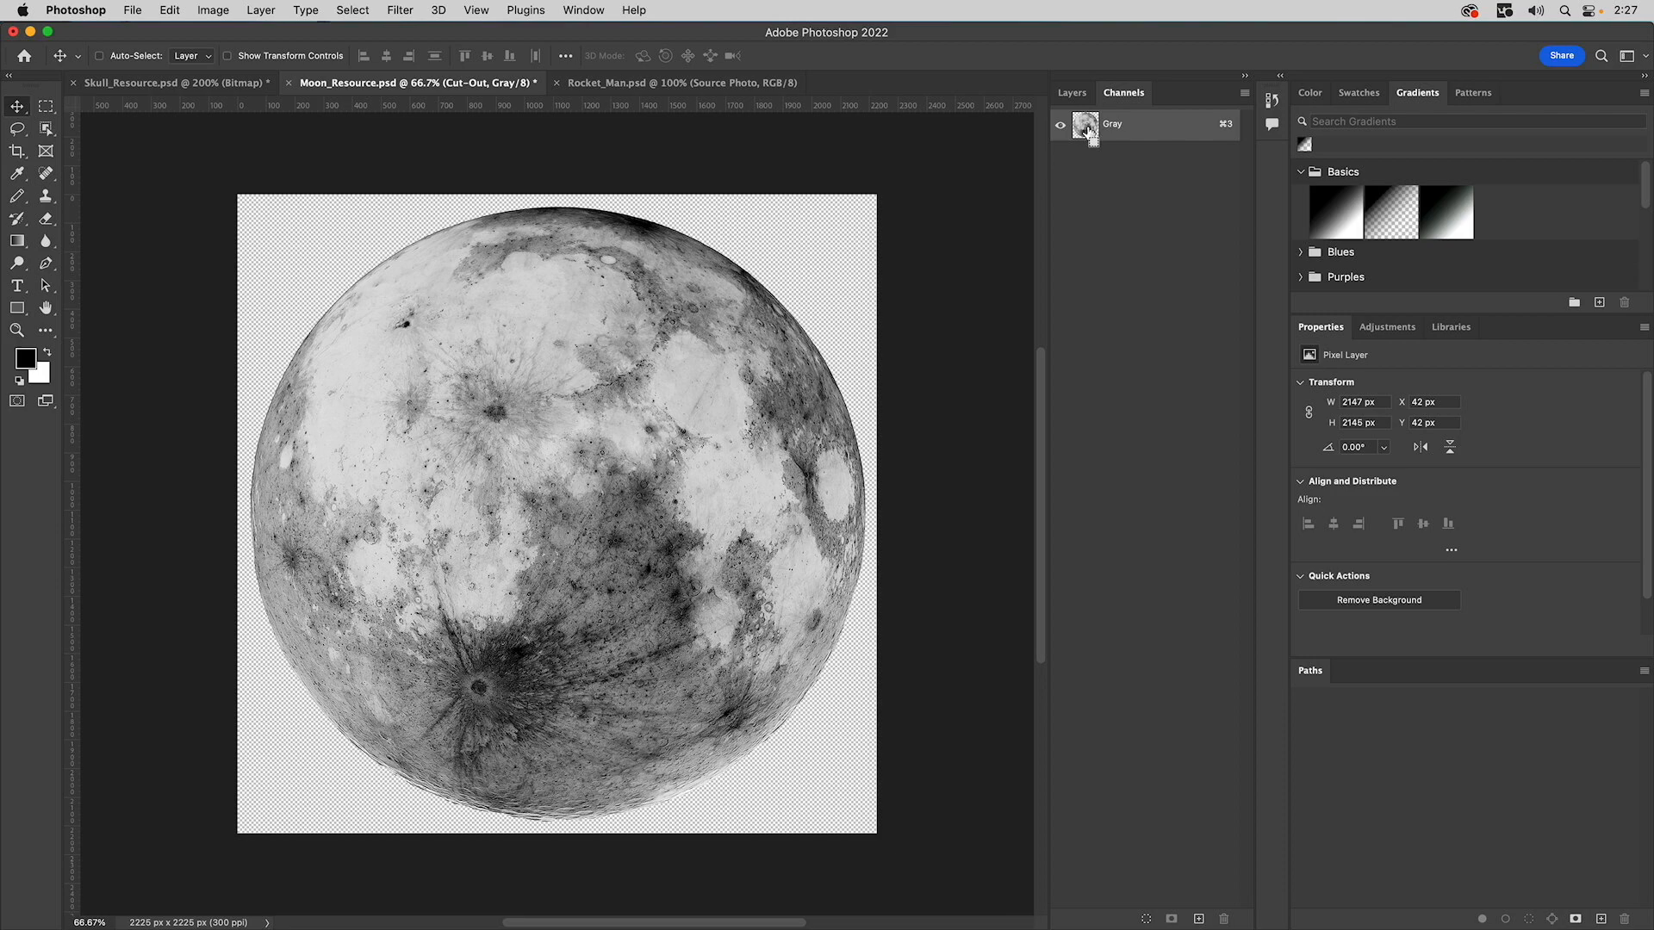
left_click(1086, 127, "super")
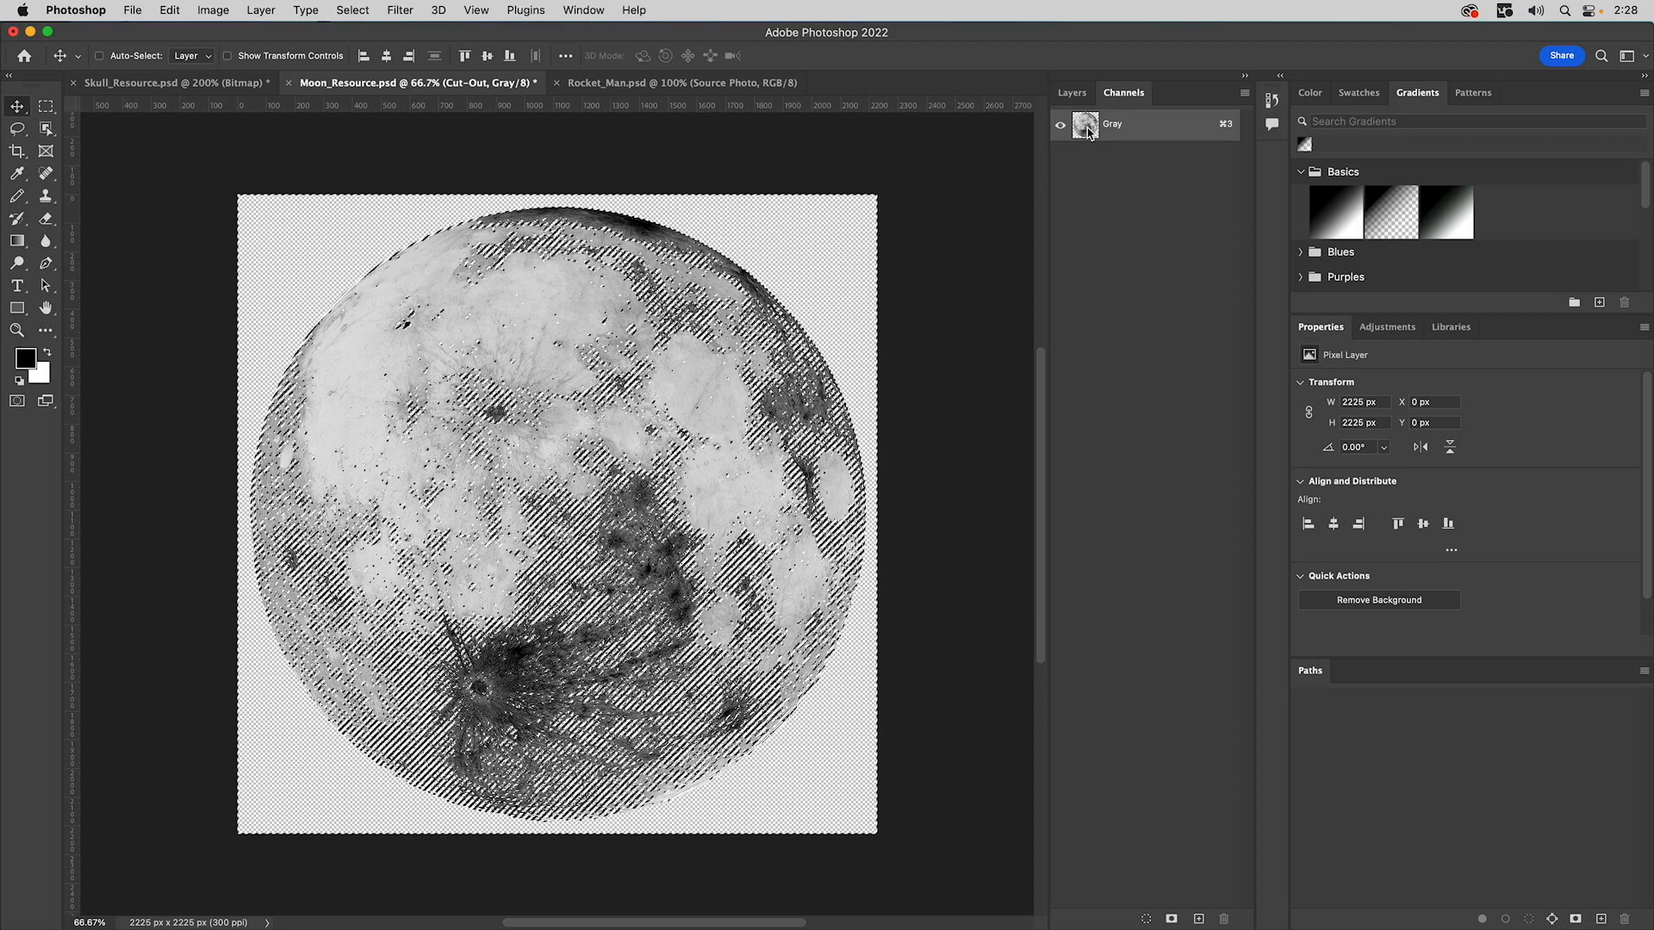
left_click(1073, 92)
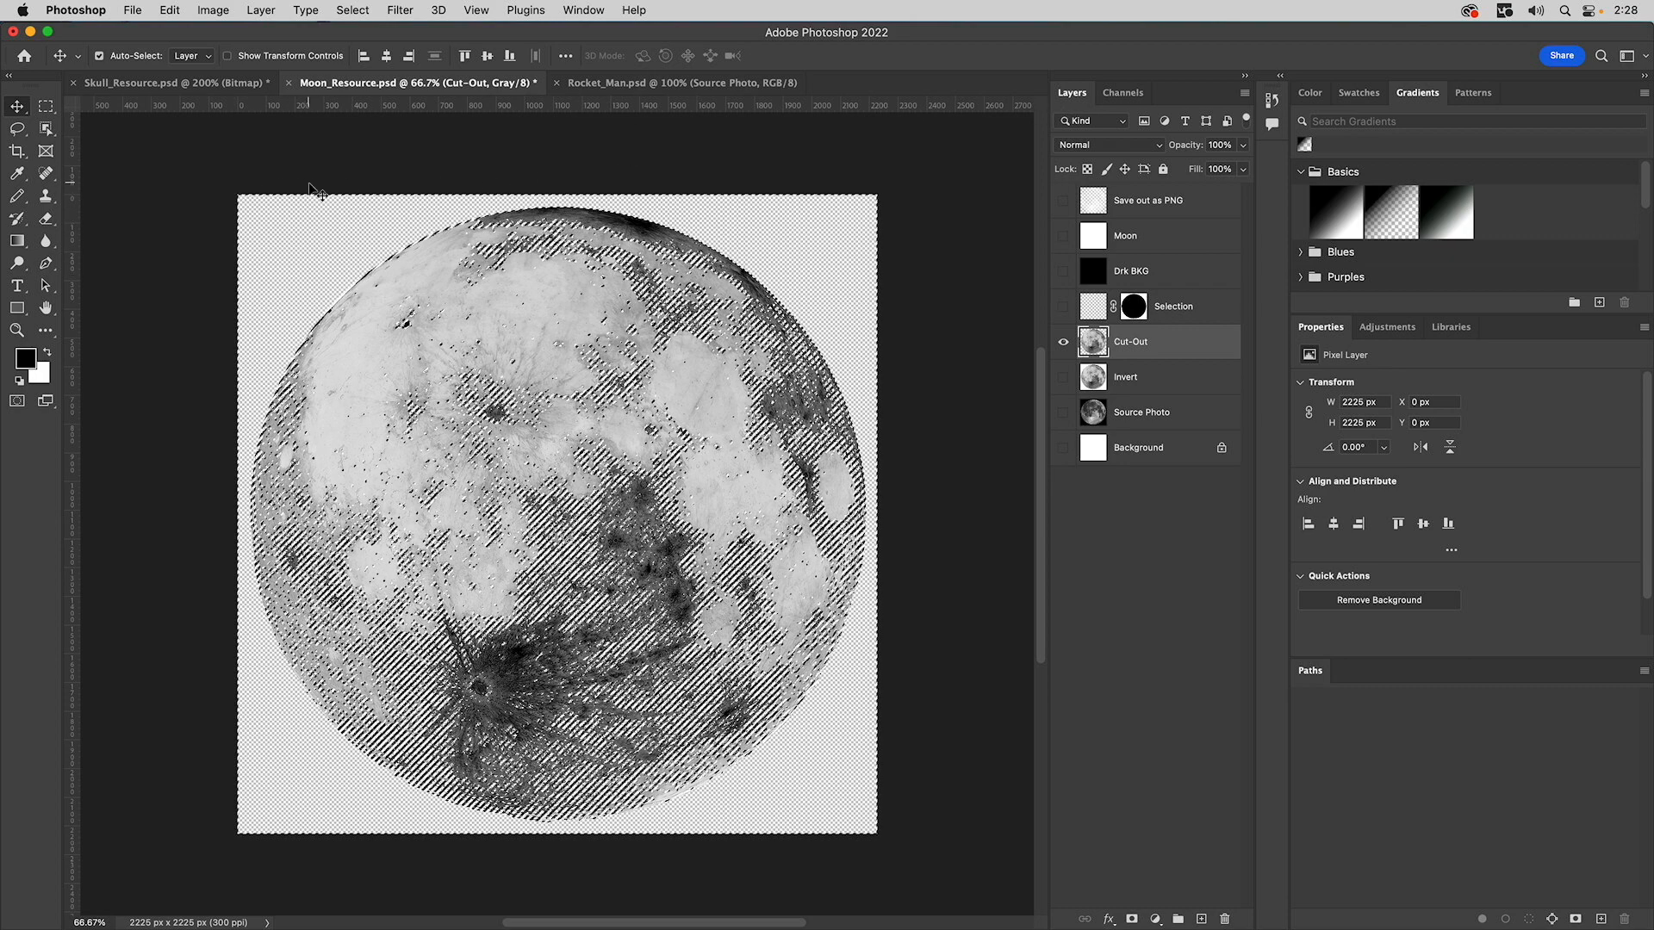
left_click(361, 9)
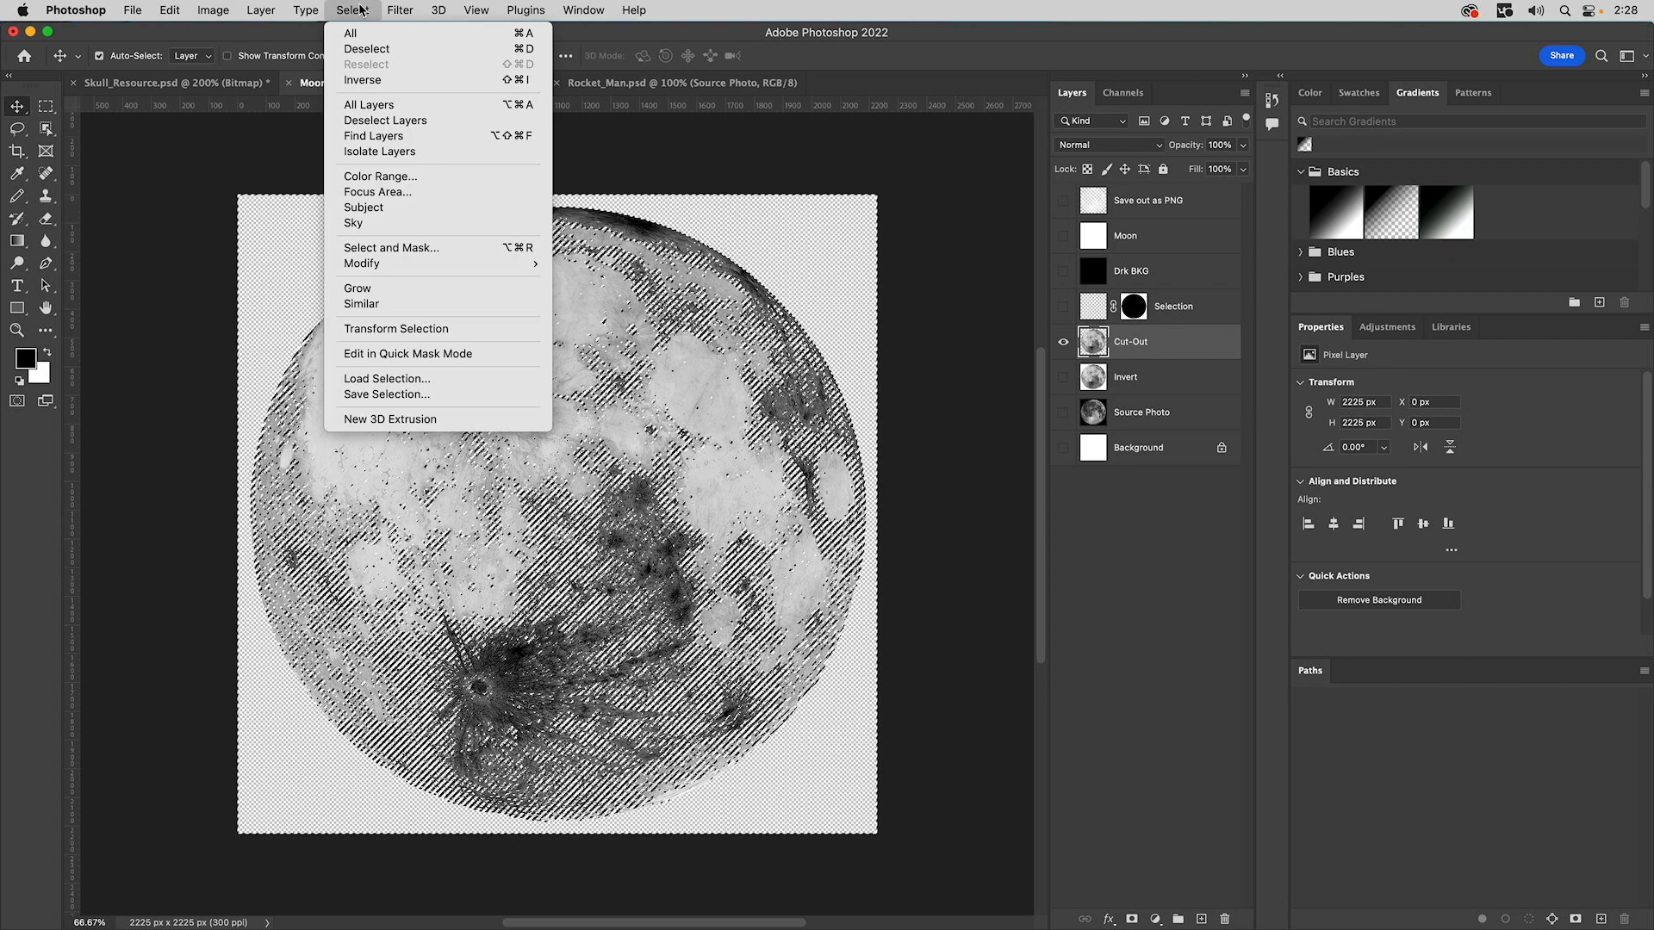
left_click(364, 85)
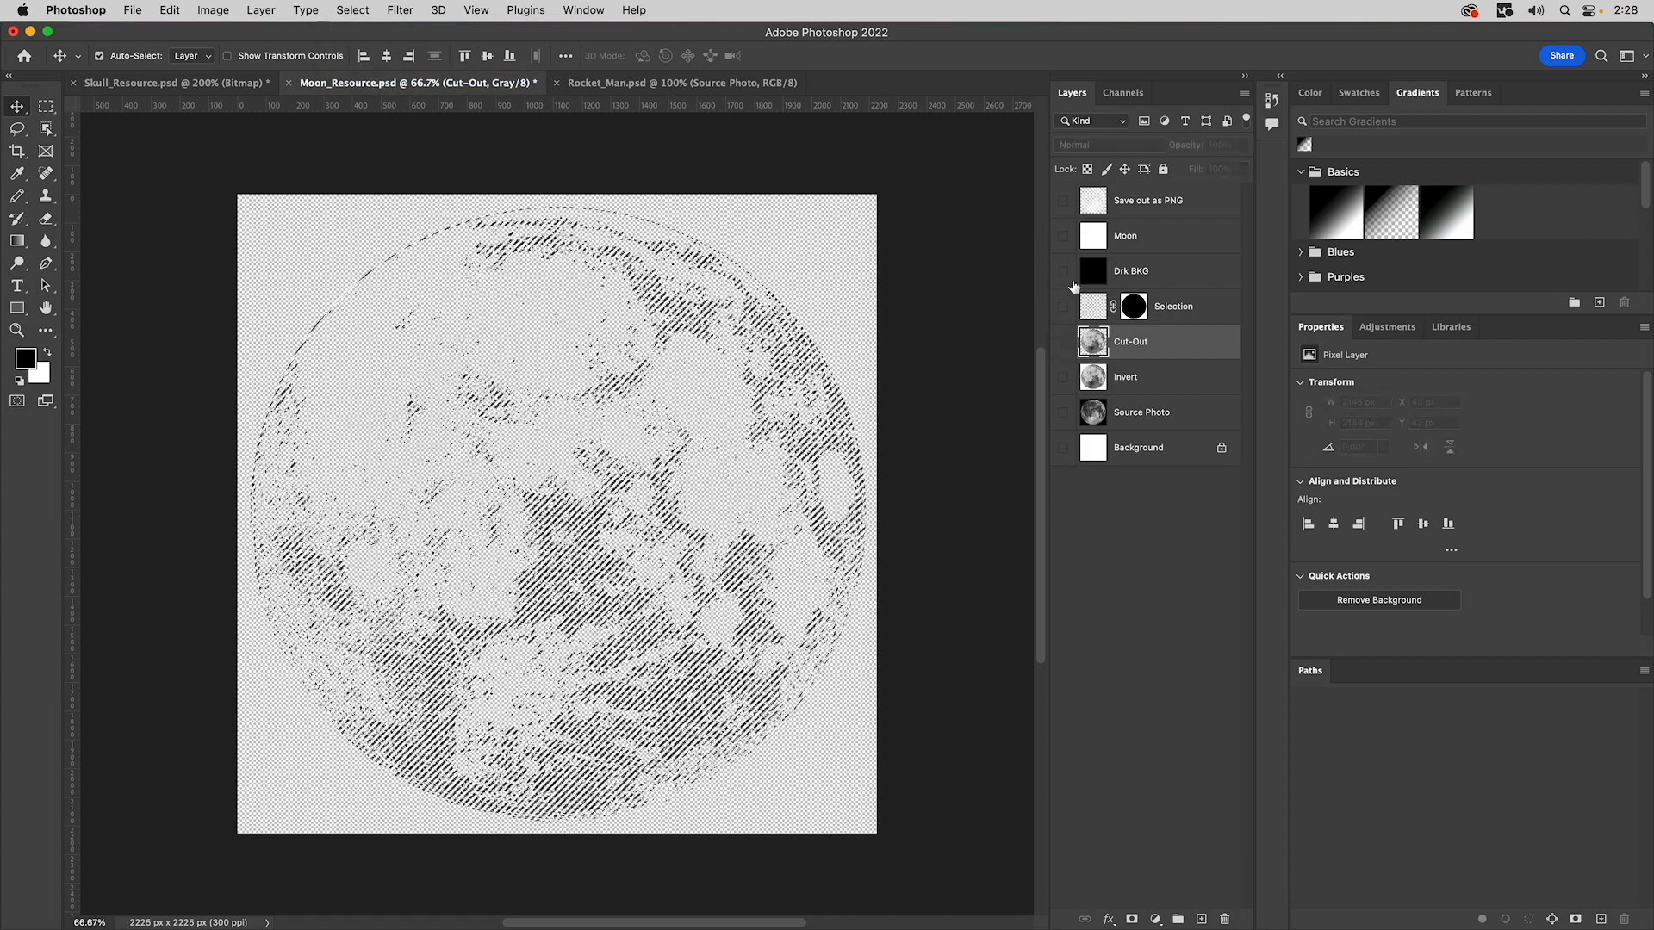
- Show the Drk BKG layer and delete the existing white Moon layer above it, keeping the tonal selection active
left_click(1062, 270)
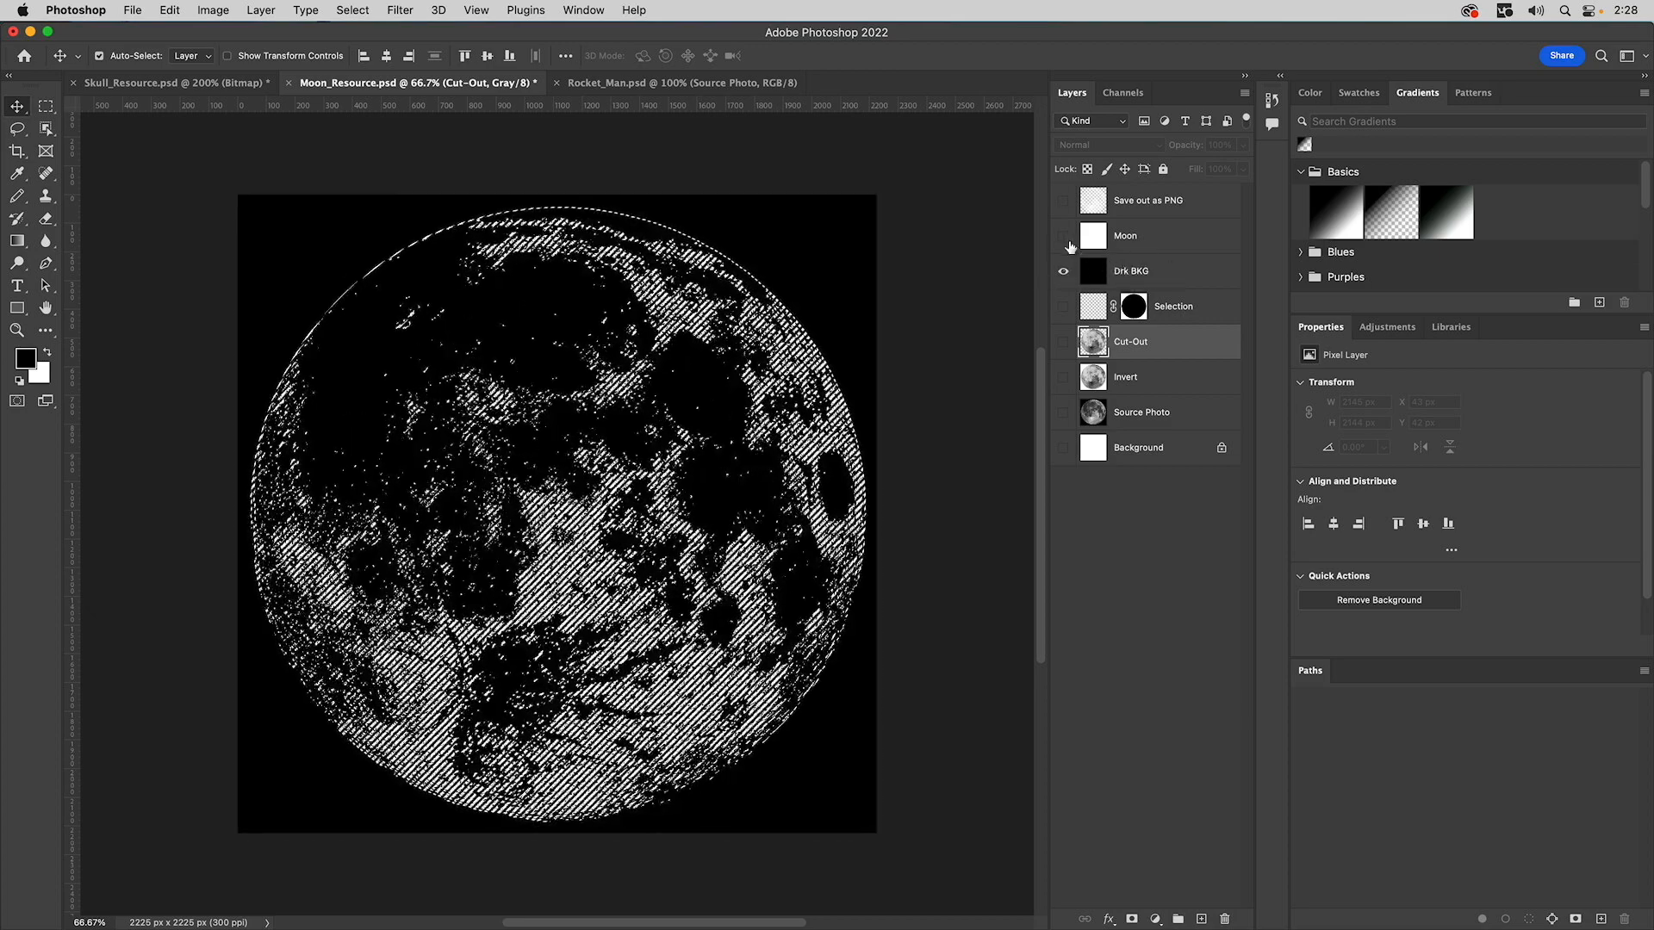
left_click(1063, 236)
left_click(1144, 244)
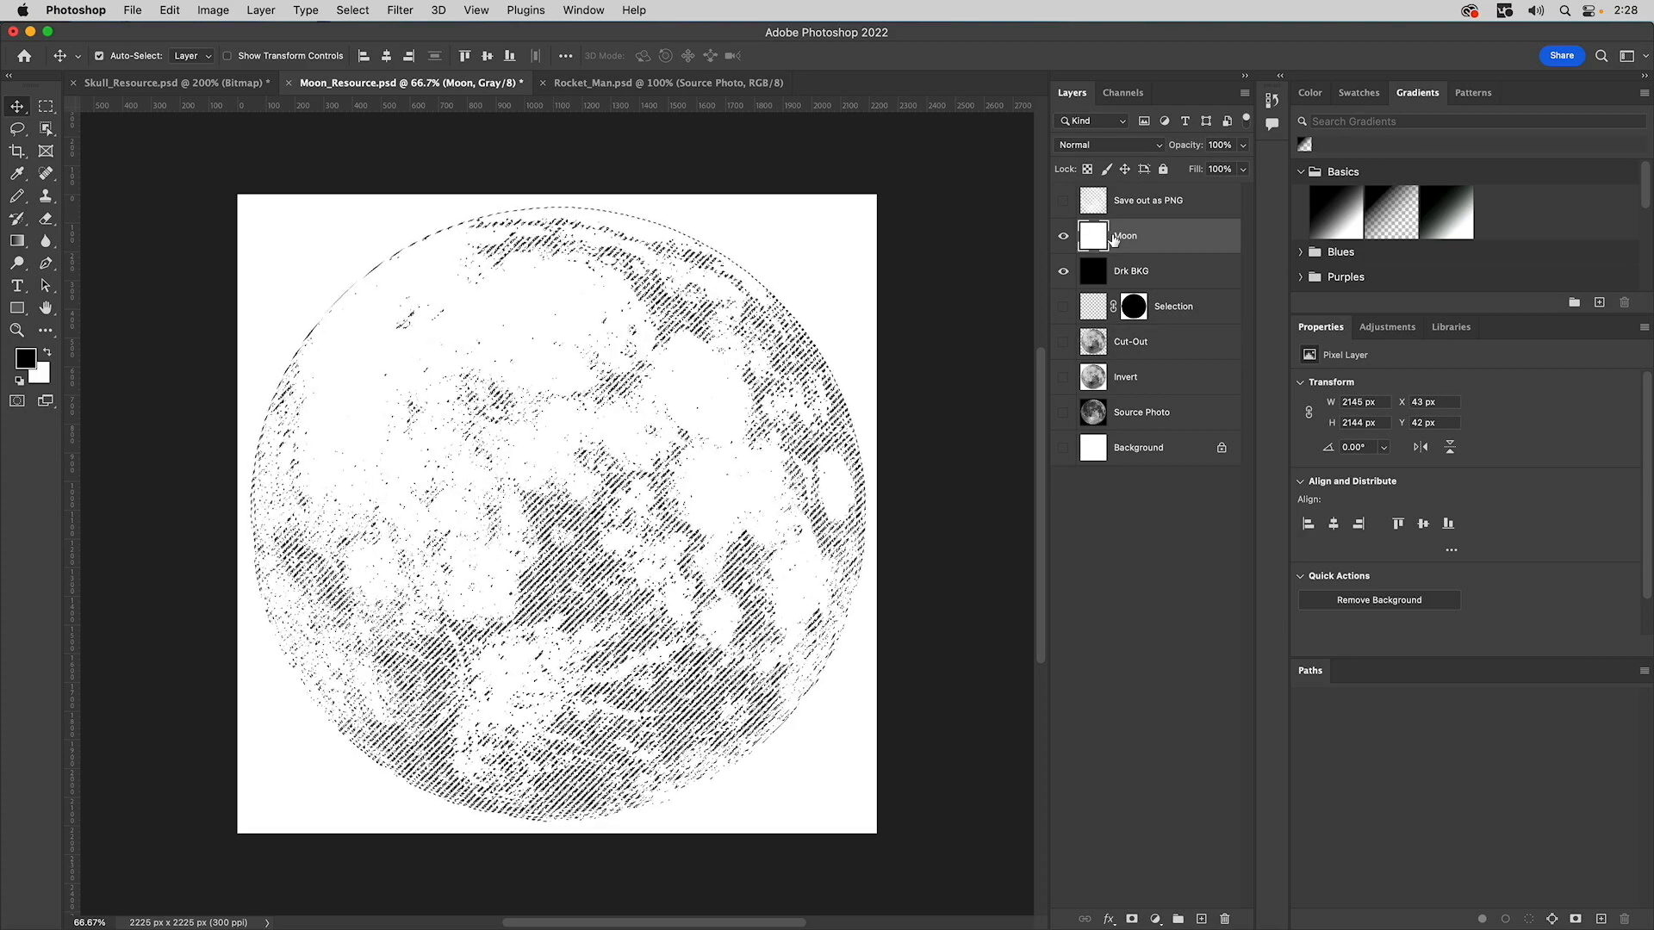
left_click(1064, 237)
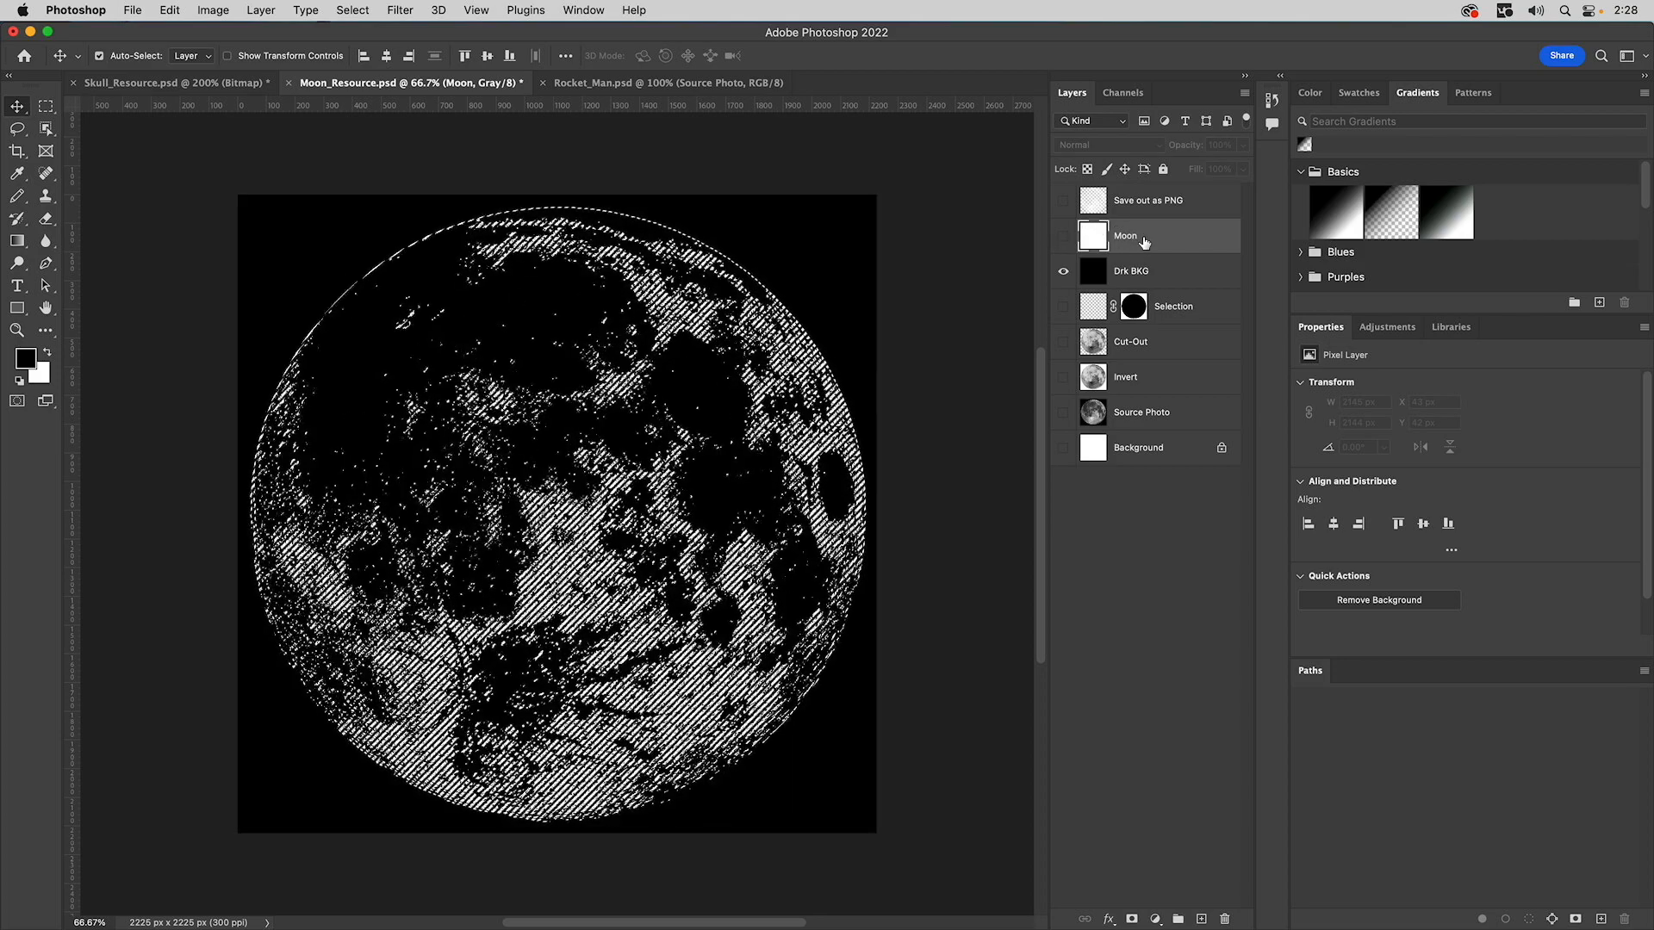
left_click_drag(1144, 242, 1224, 918)
- Add an empty layer above Drk BKG and name it Moon
left_click(1201, 919)
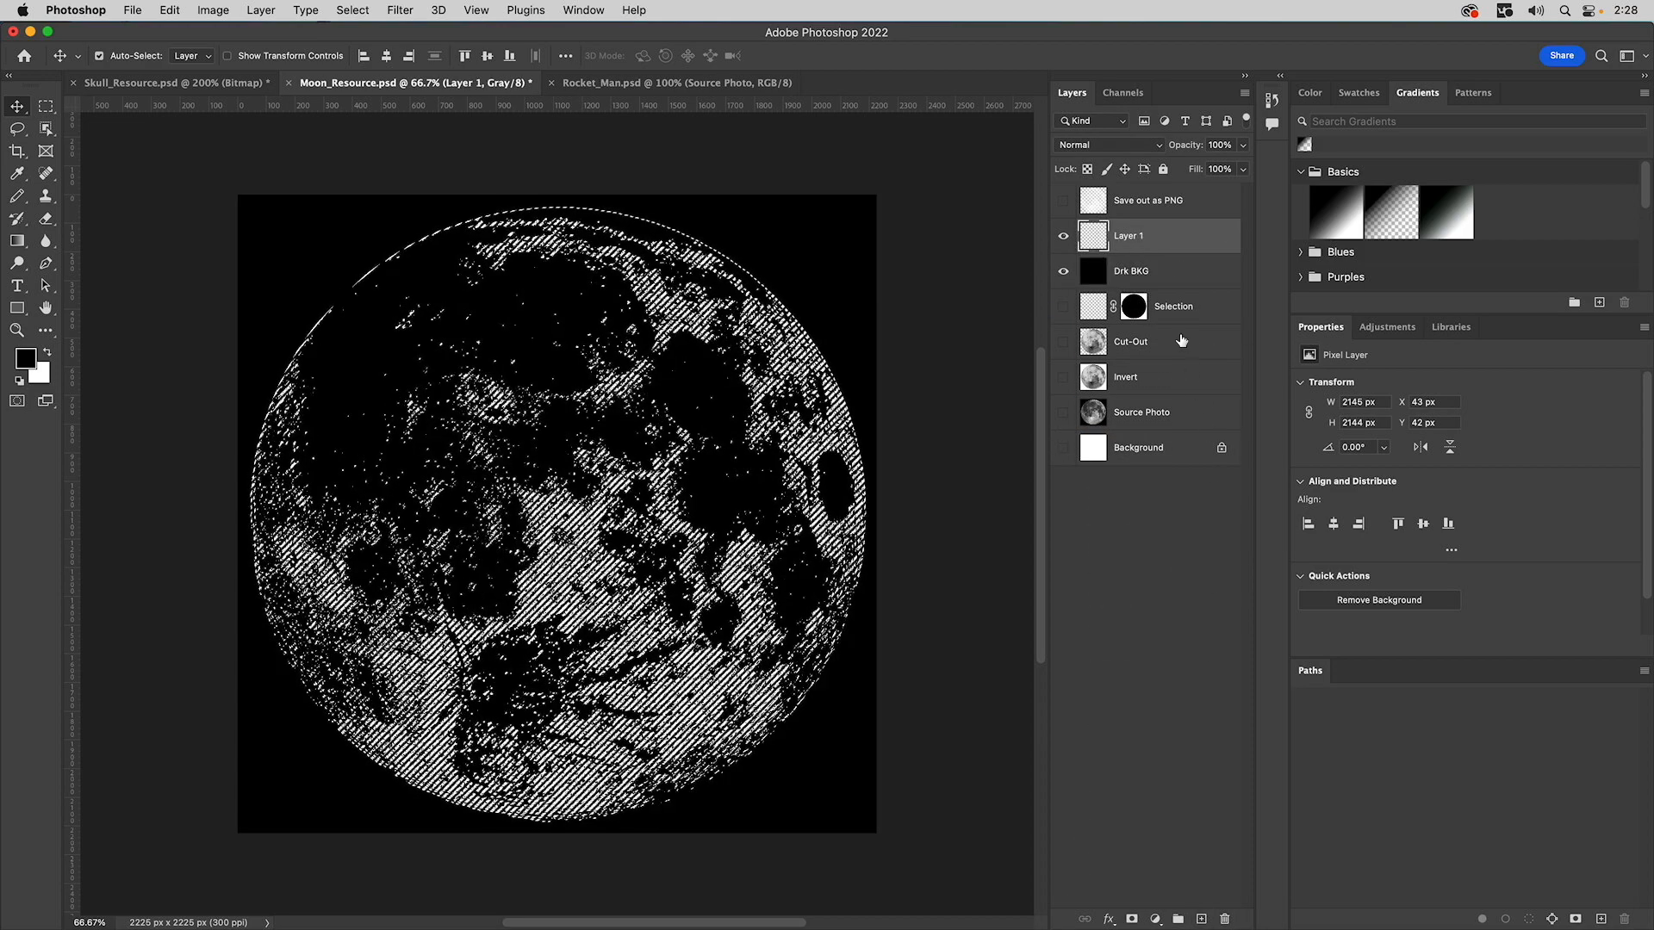
double_click(1130, 234)
type("Moon")
key("Return")
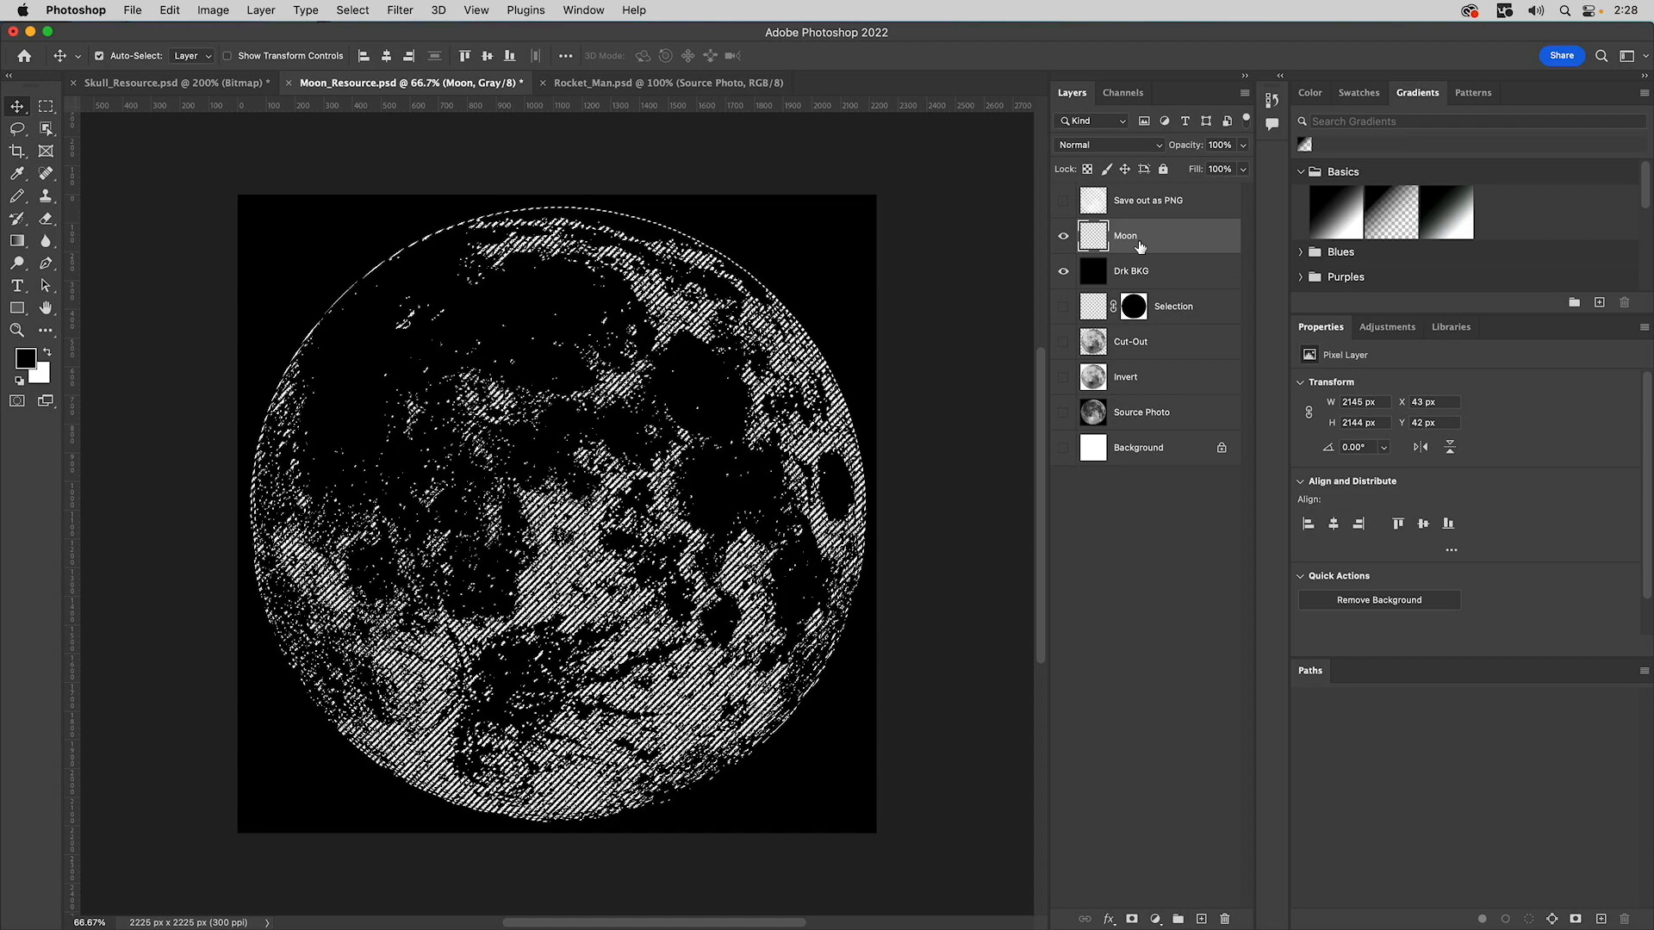
- Add a layer mask to the Moon layer from the active selection and fill the layer itself with white
left_click(1133, 919)
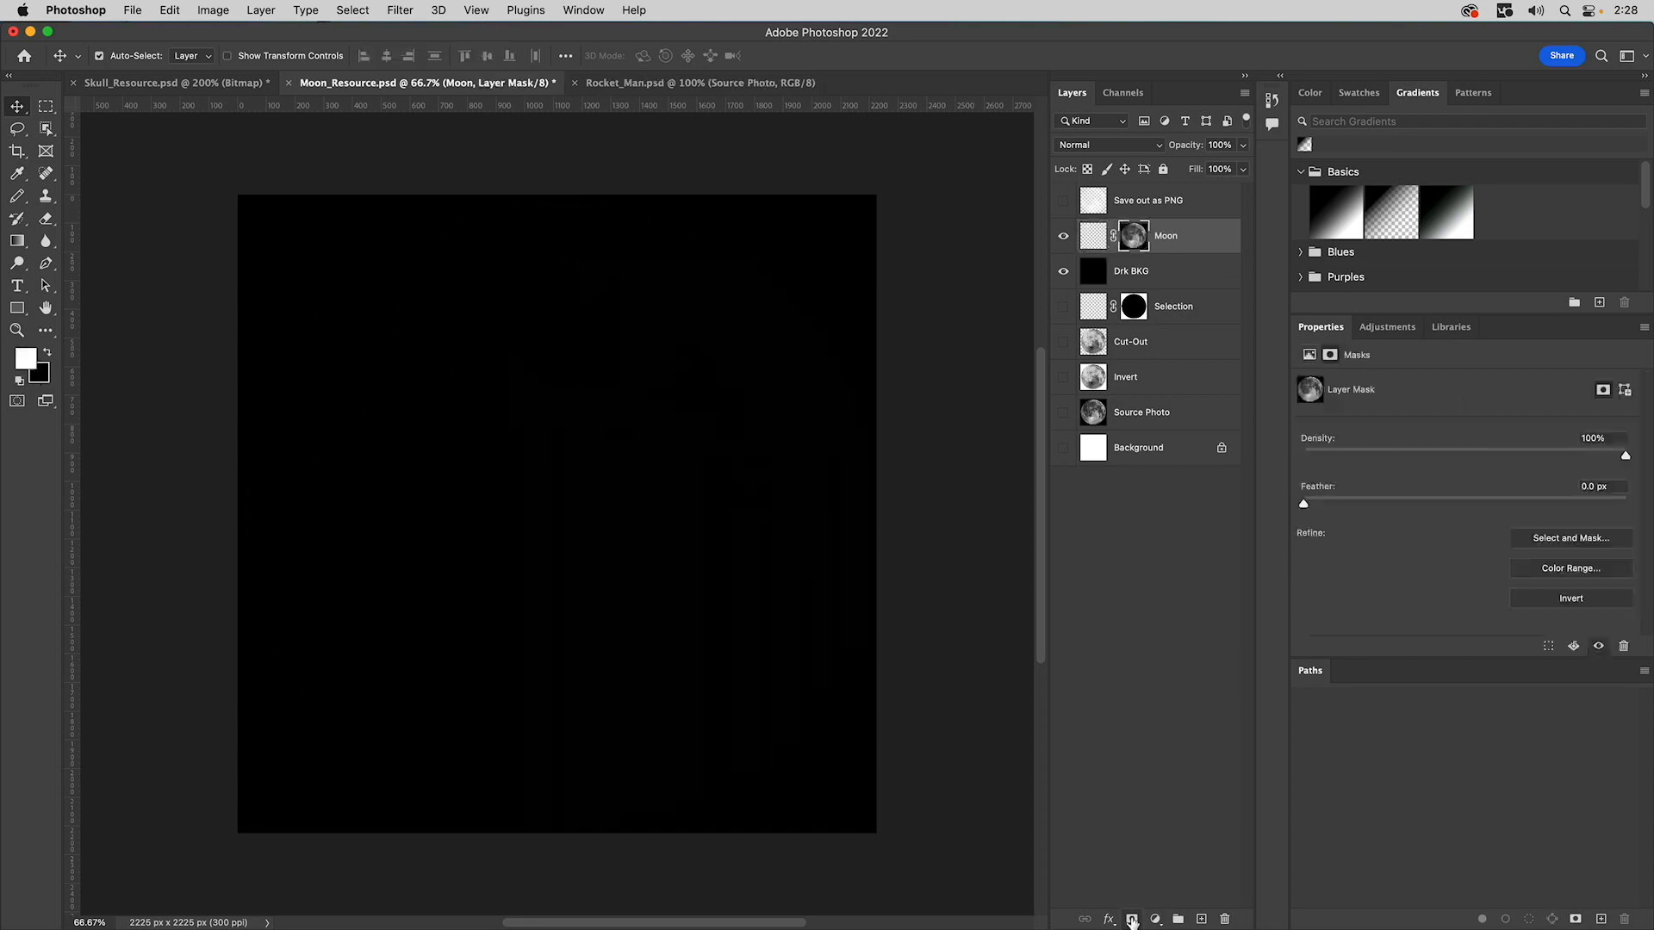
left_click(1094, 241)
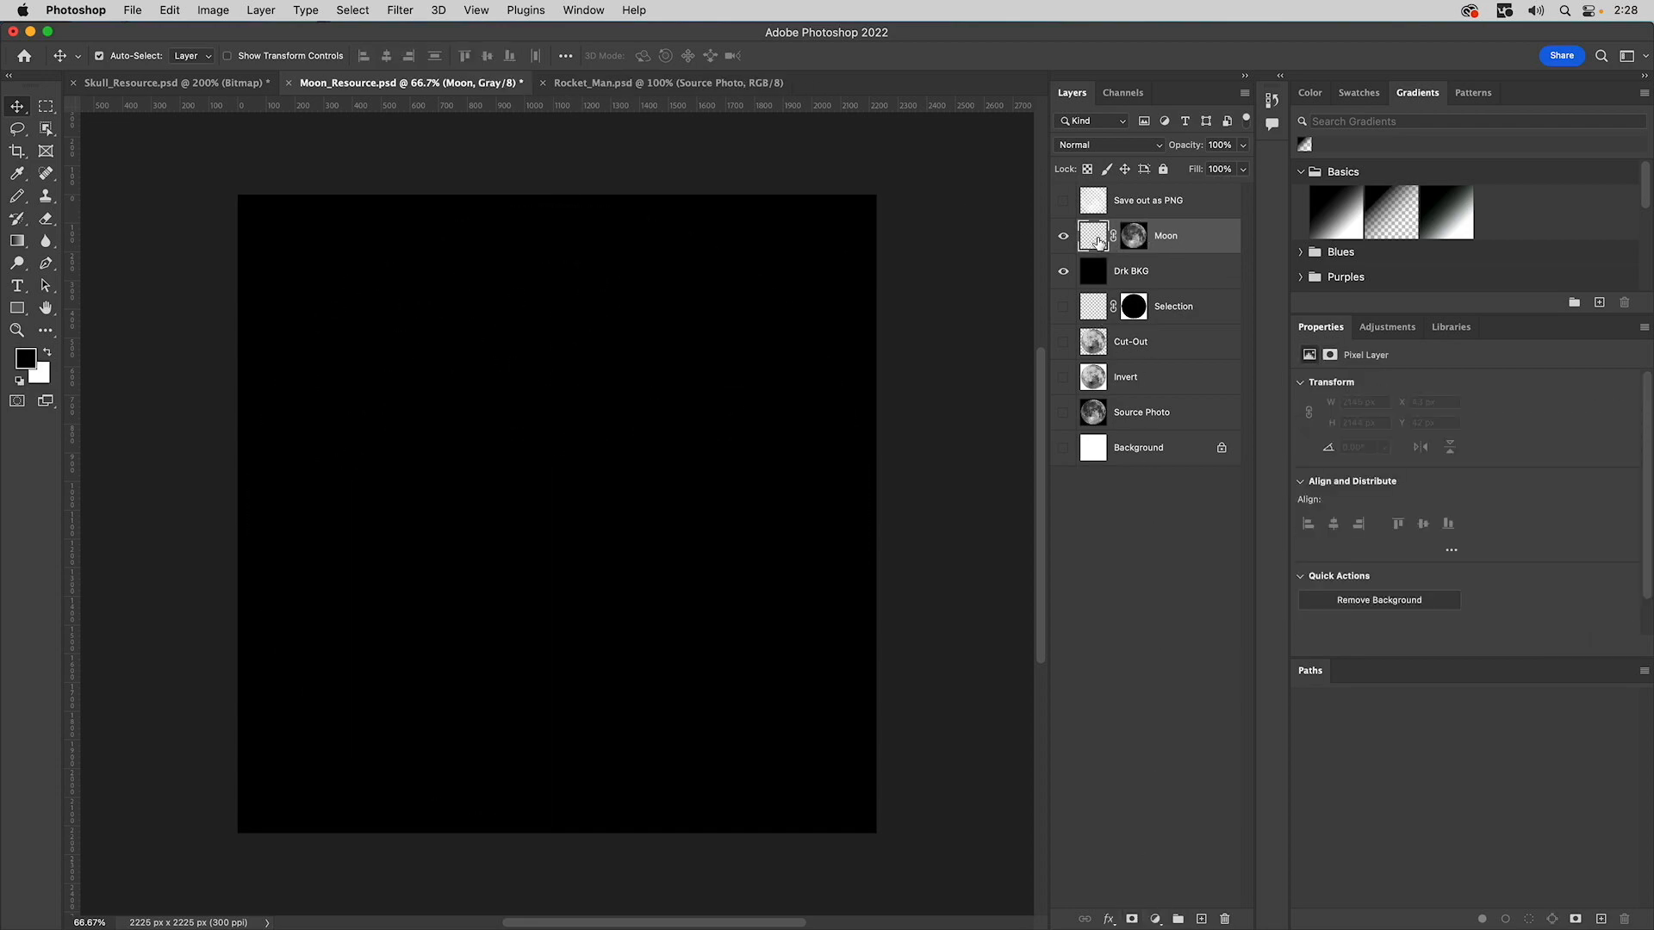
left_click(47, 353)
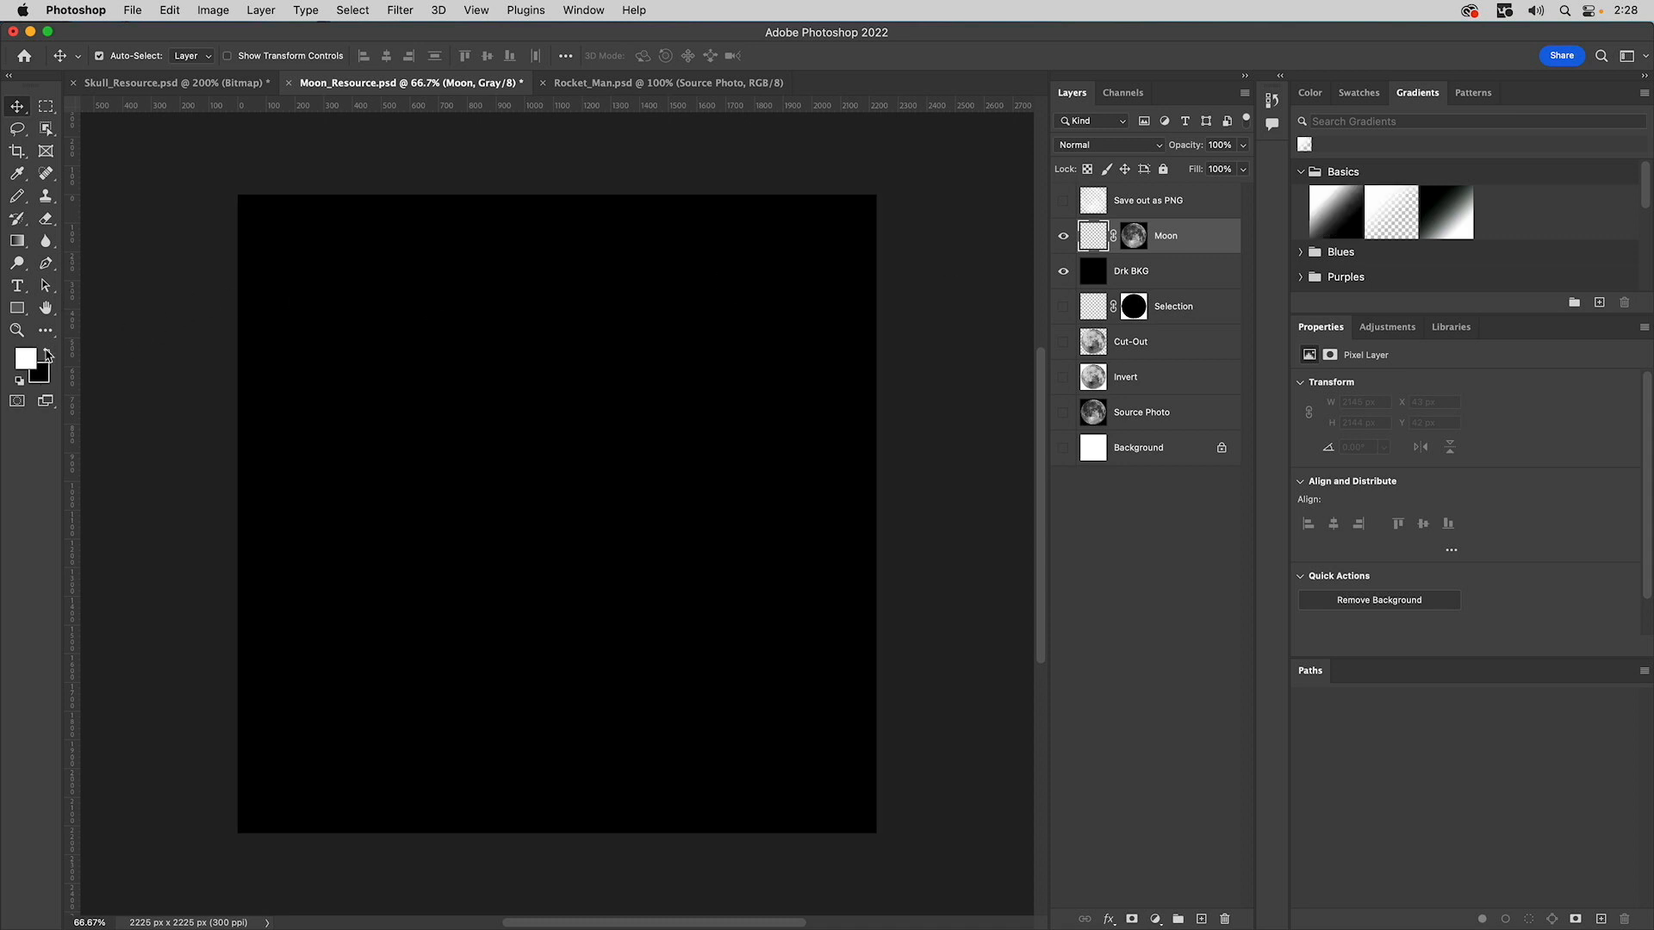
left_click(179, 9)
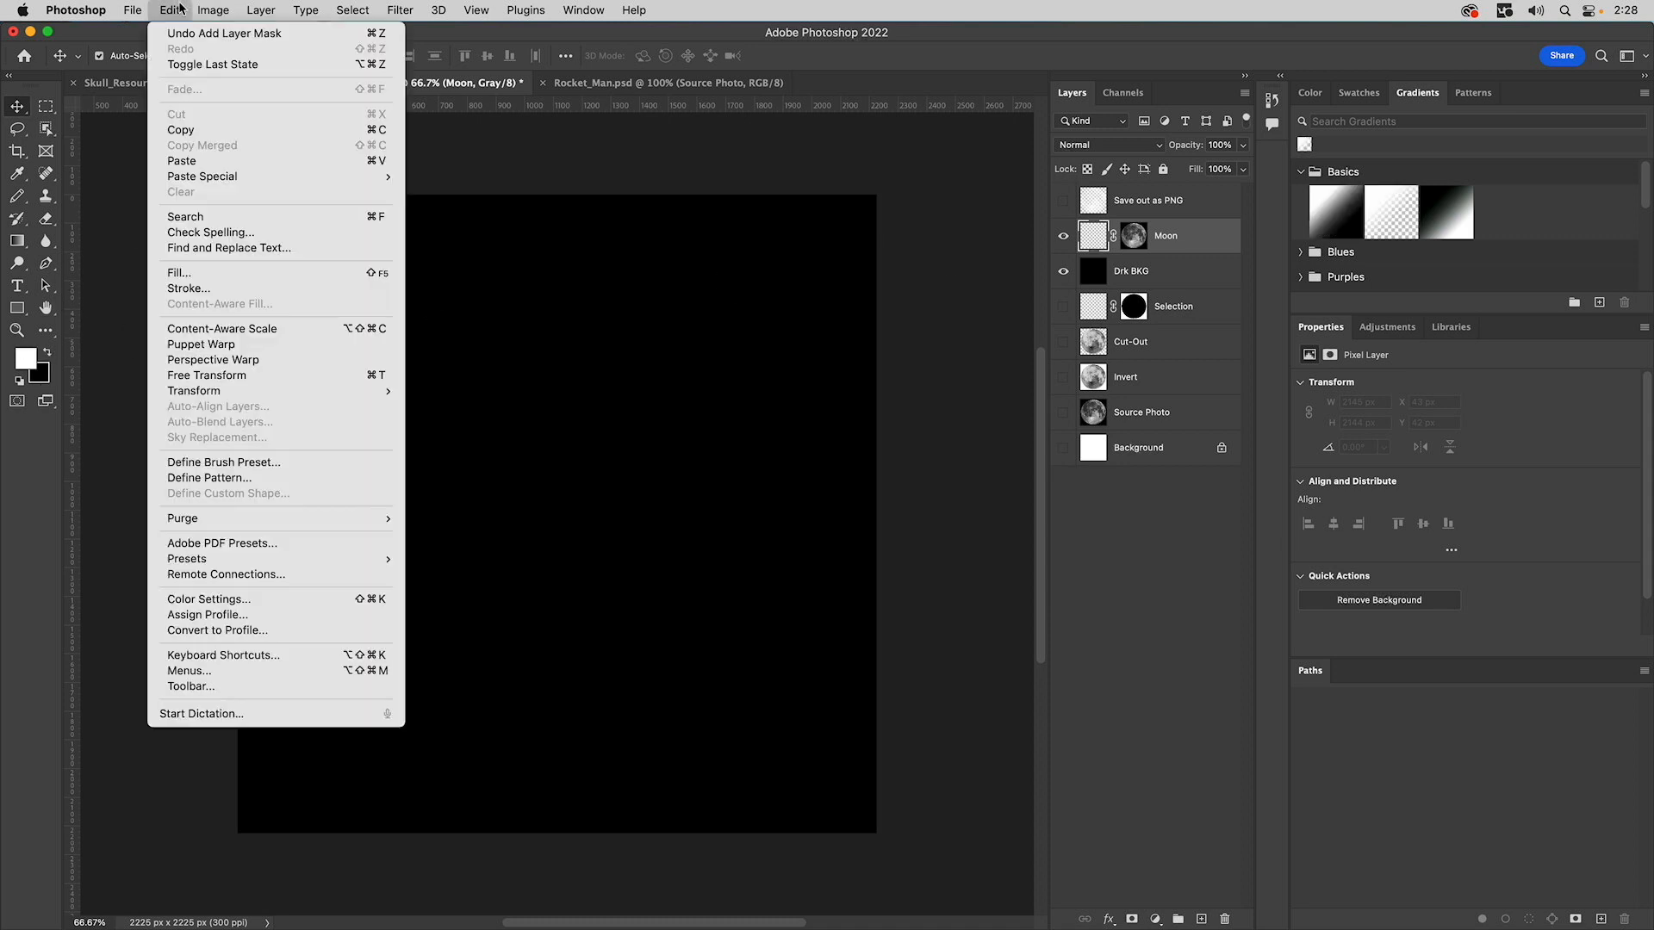
left_click(205, 273)
left_click(943, 382)
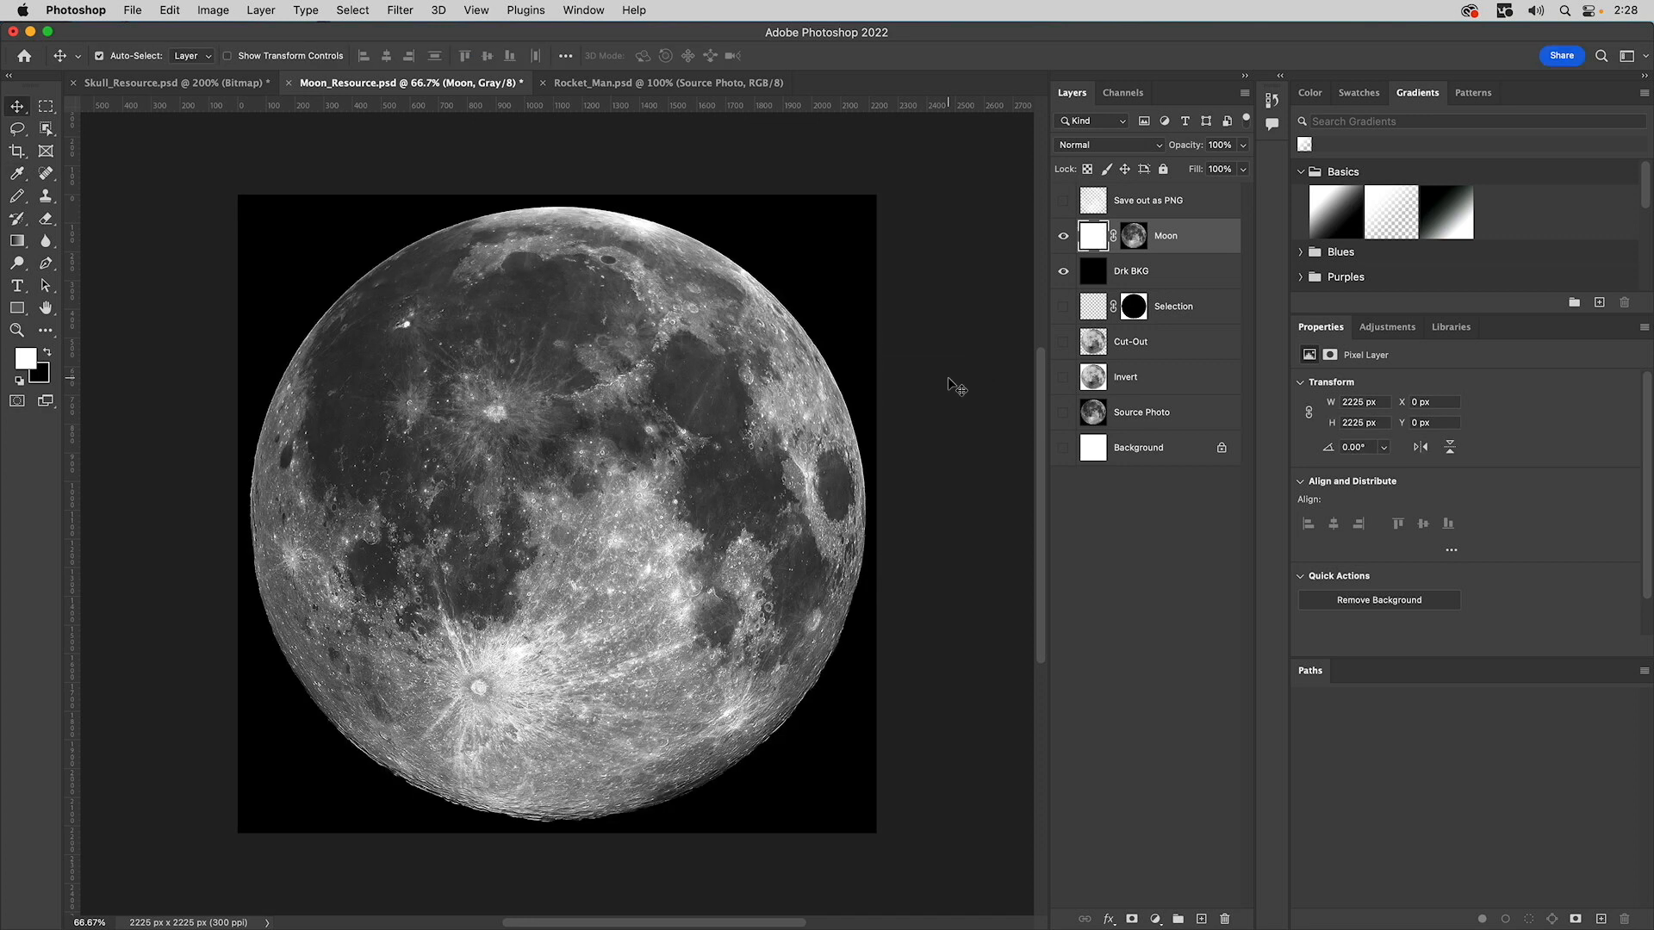
- Examine the masked moon's transparency with the Drk BKG layer hidden, and show the dark background again
left_click(1063, 271)
left_click(1063, 271)
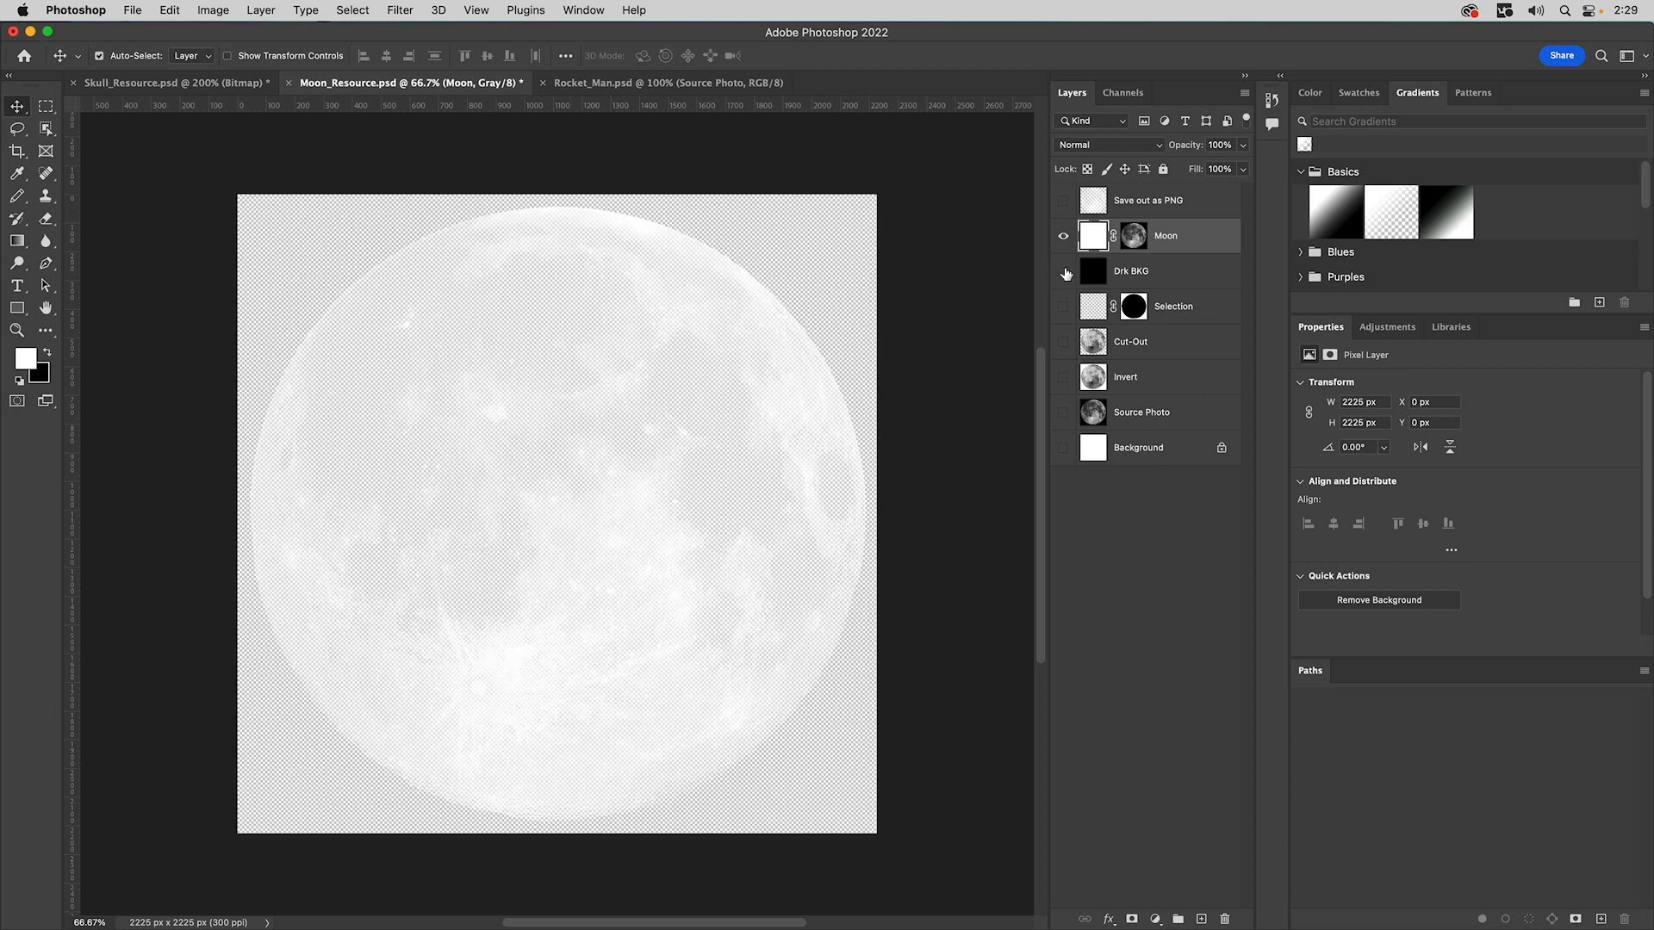
left_click(1063, 271)
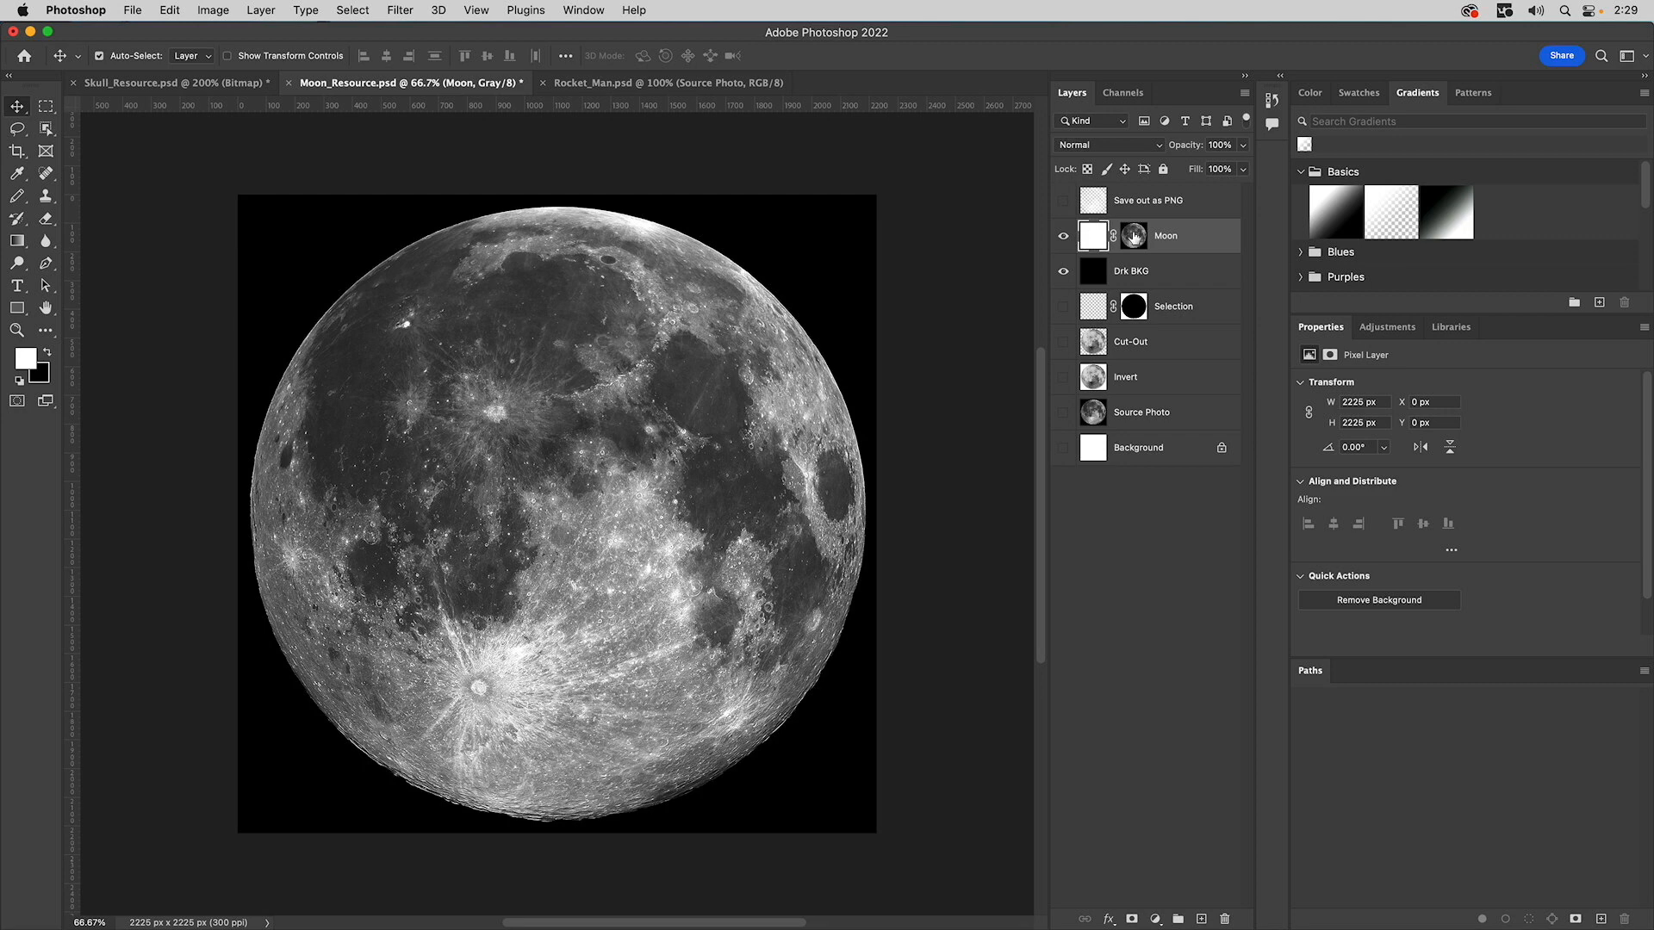
- Show the Save out as PNG layer in place of the Moon layer and look over the image's color mode options
left_click(1063, 236)
left_click(1064, 201)
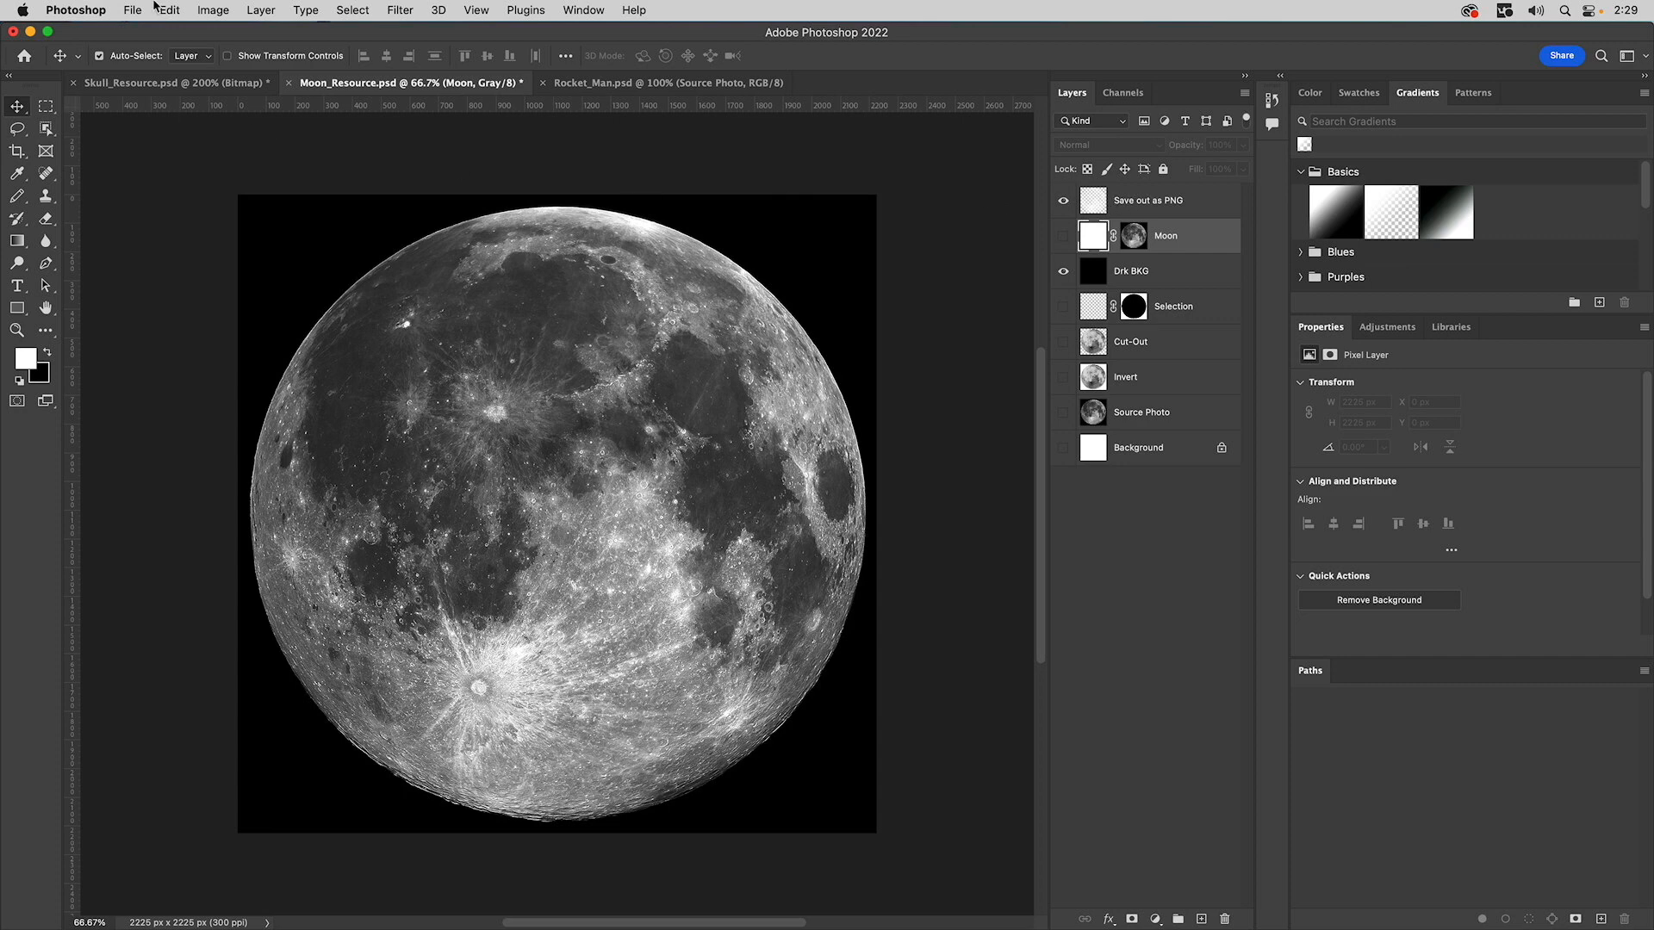
left_click(221, 12)
mouse_move(228, 35)
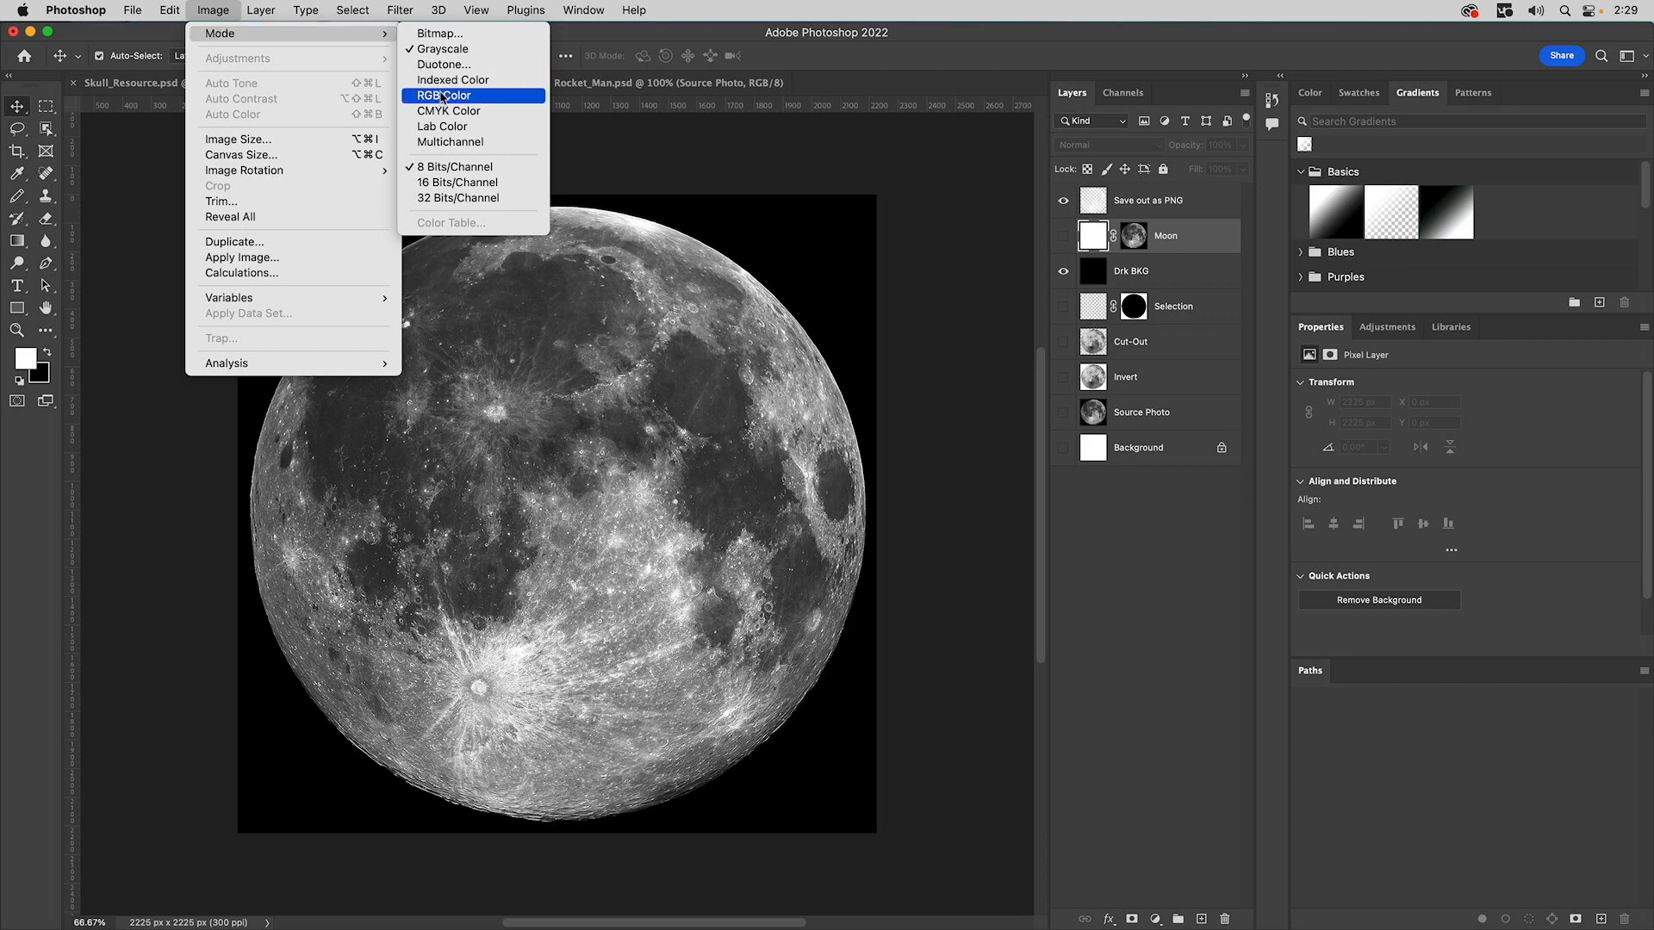
left_click(214, 11)
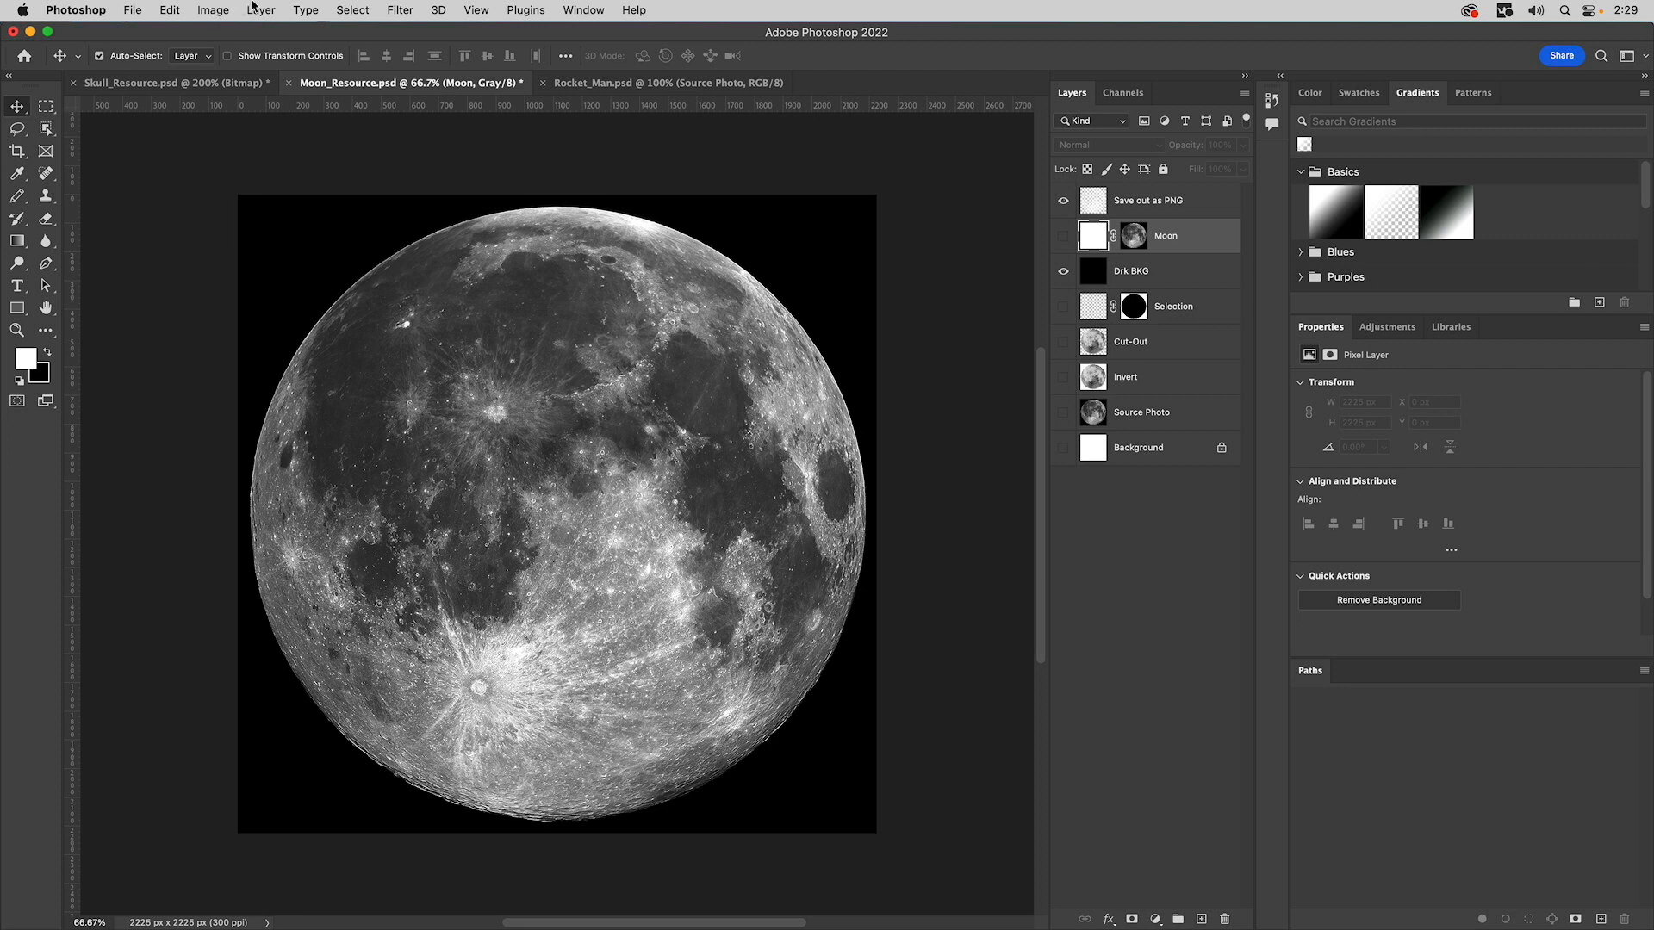
- In Rocket_Man.psd, show the Rocket Man group and hide the Source Photo layer
left_click(570, 83)
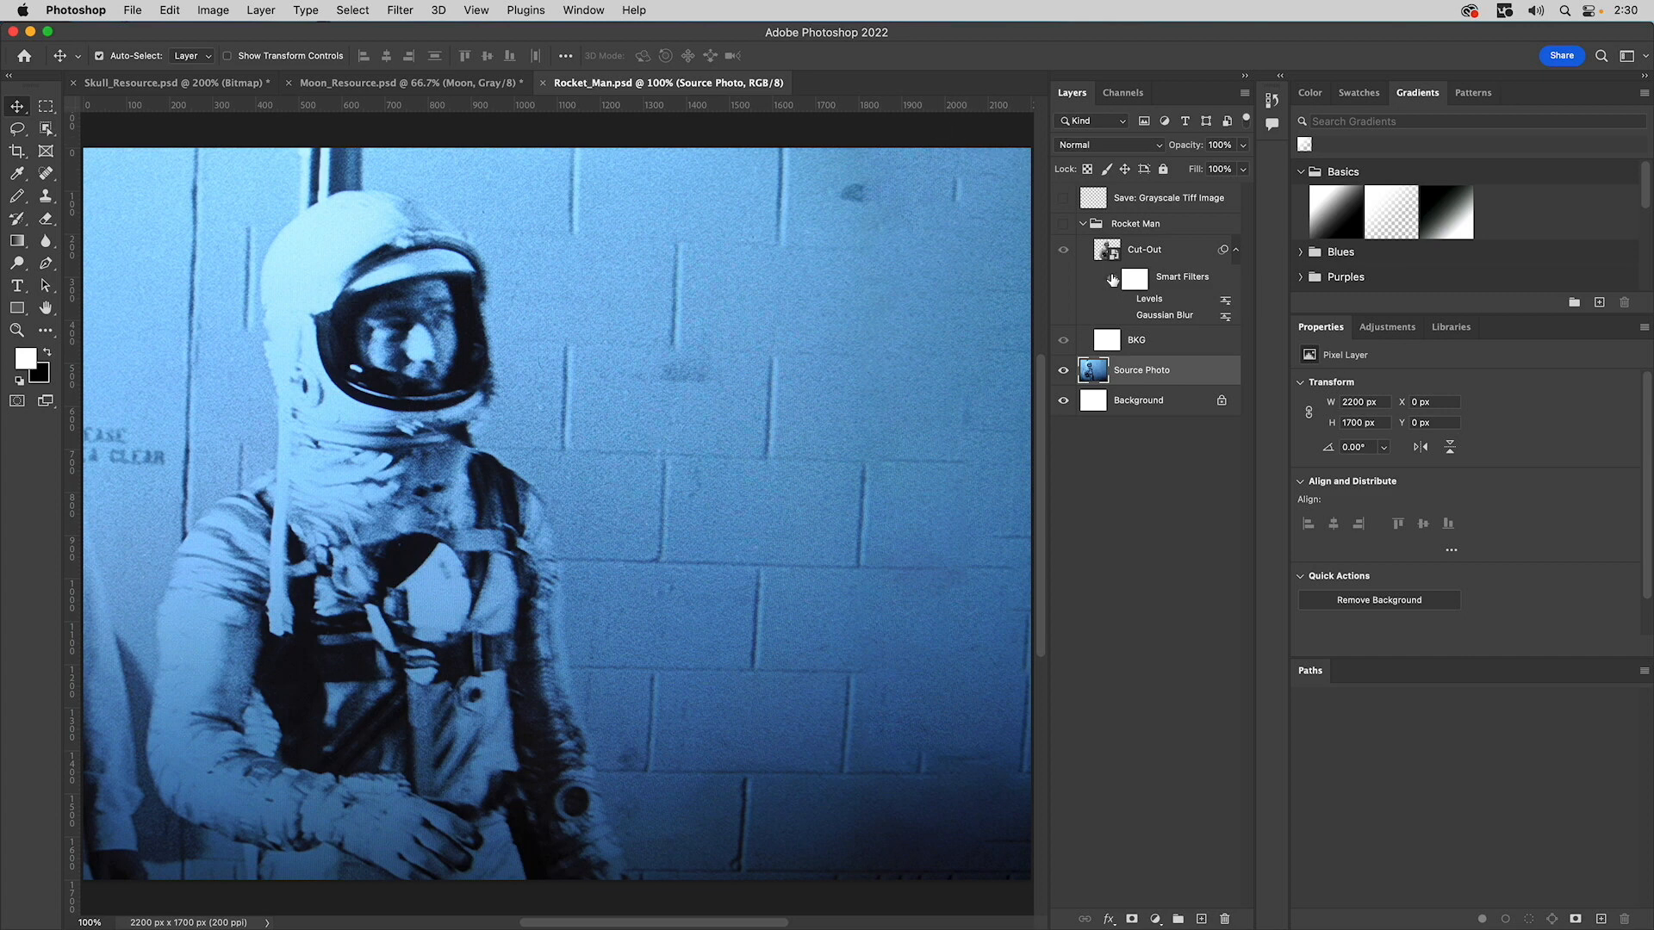
left_click(1063, 224)
left_click(1063, 370)
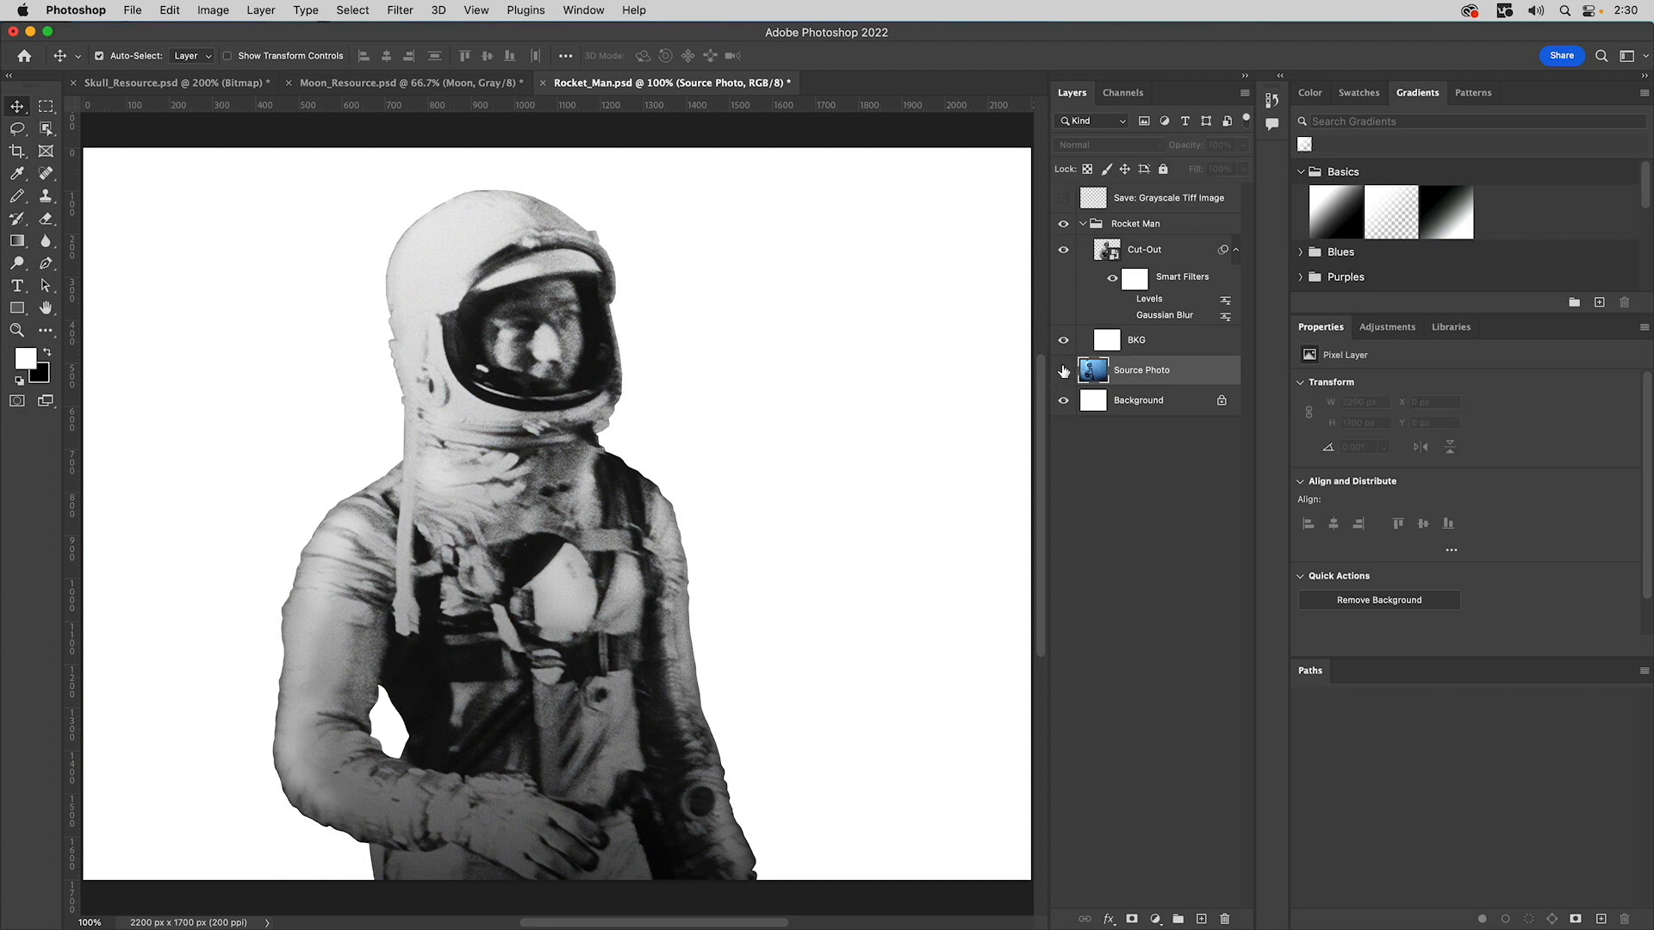
- Compare the astronaut Cut-Out with and without its Levels smart filter, and turn on both Levels and Gaussian Blur
left_click(1124, 299)
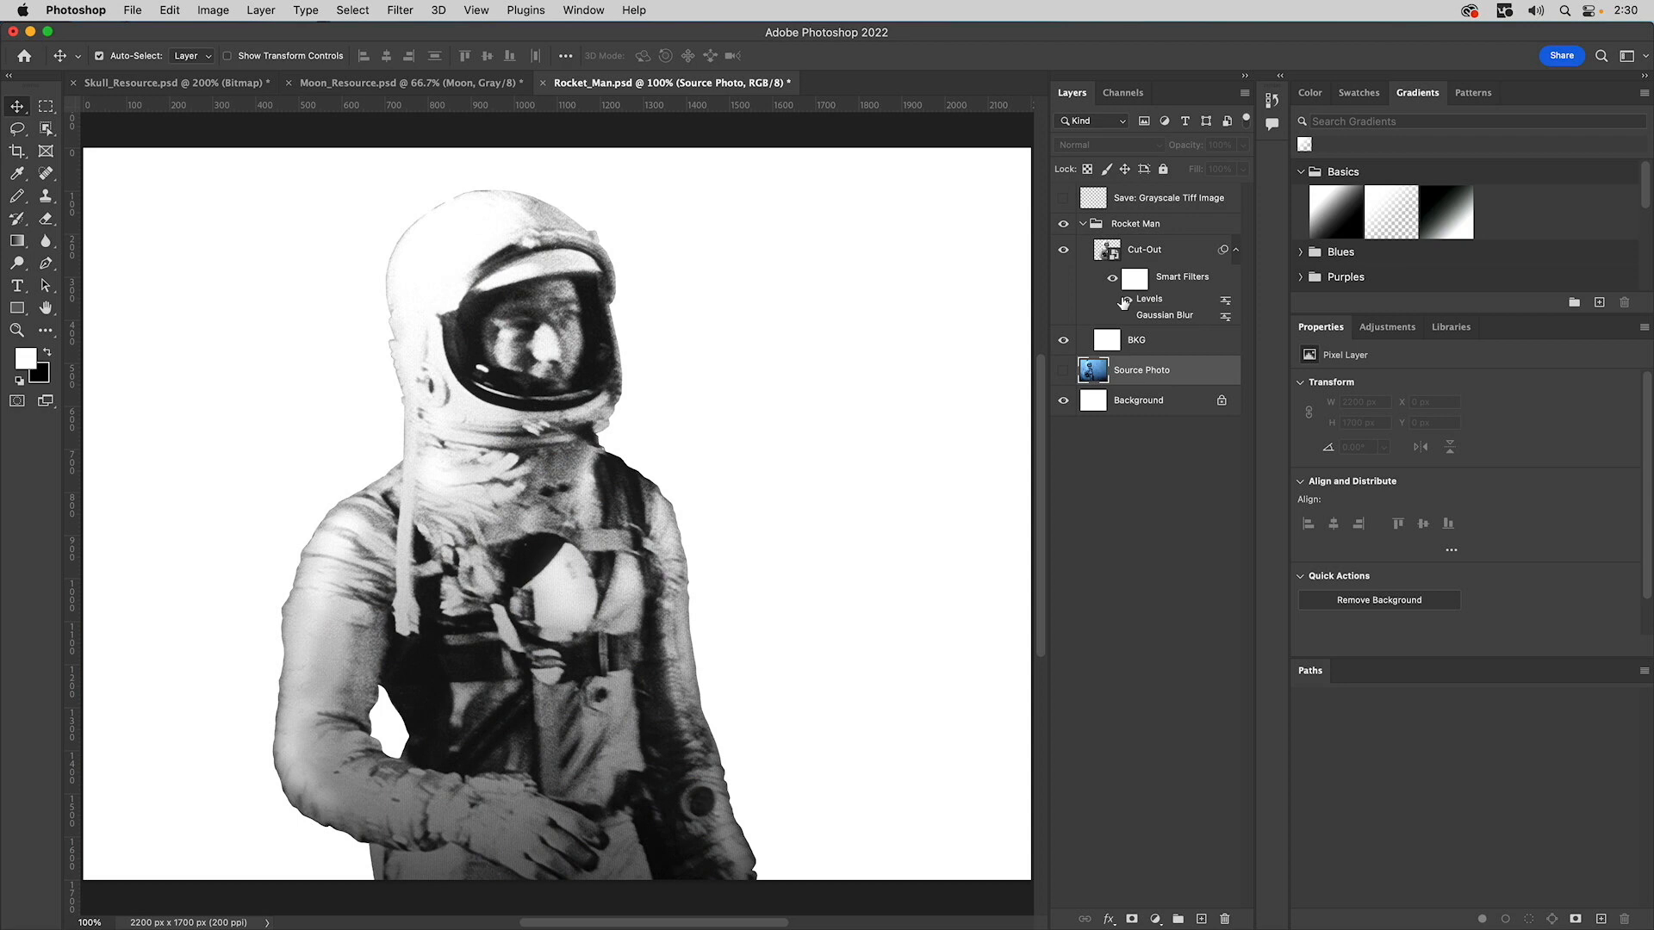
left_click(1124, 301)
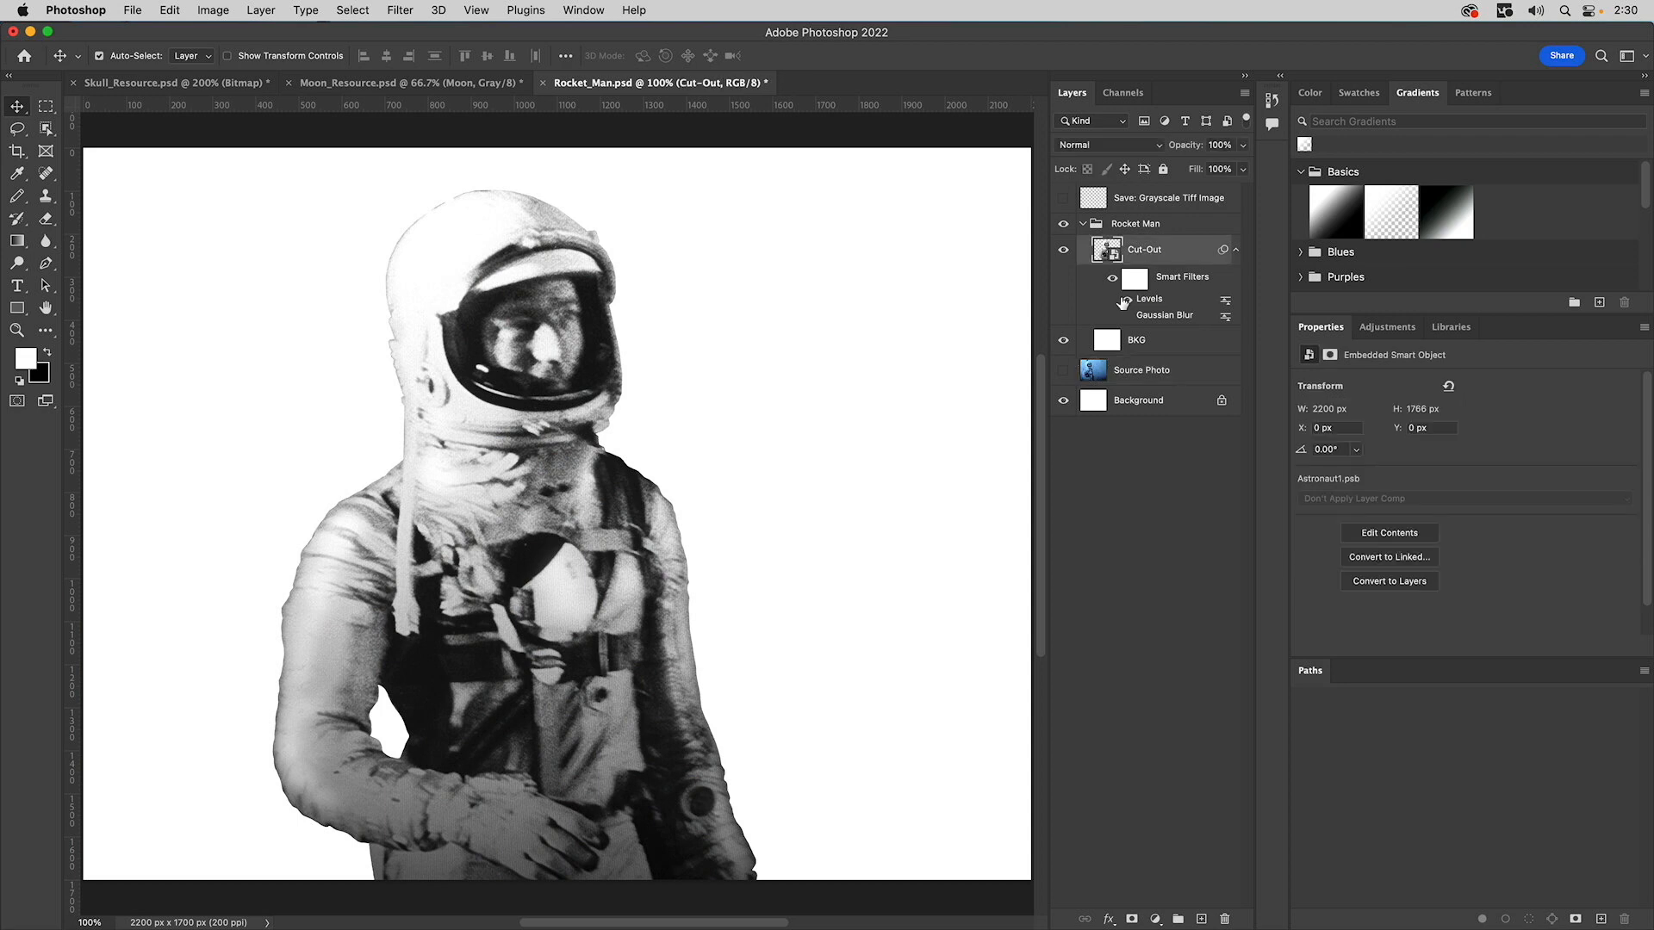
left_click(1124, 302)
left_click(1126, 302)
left_click(1125, 301)
left_click(1126, 301)
left_click(1127, 316)
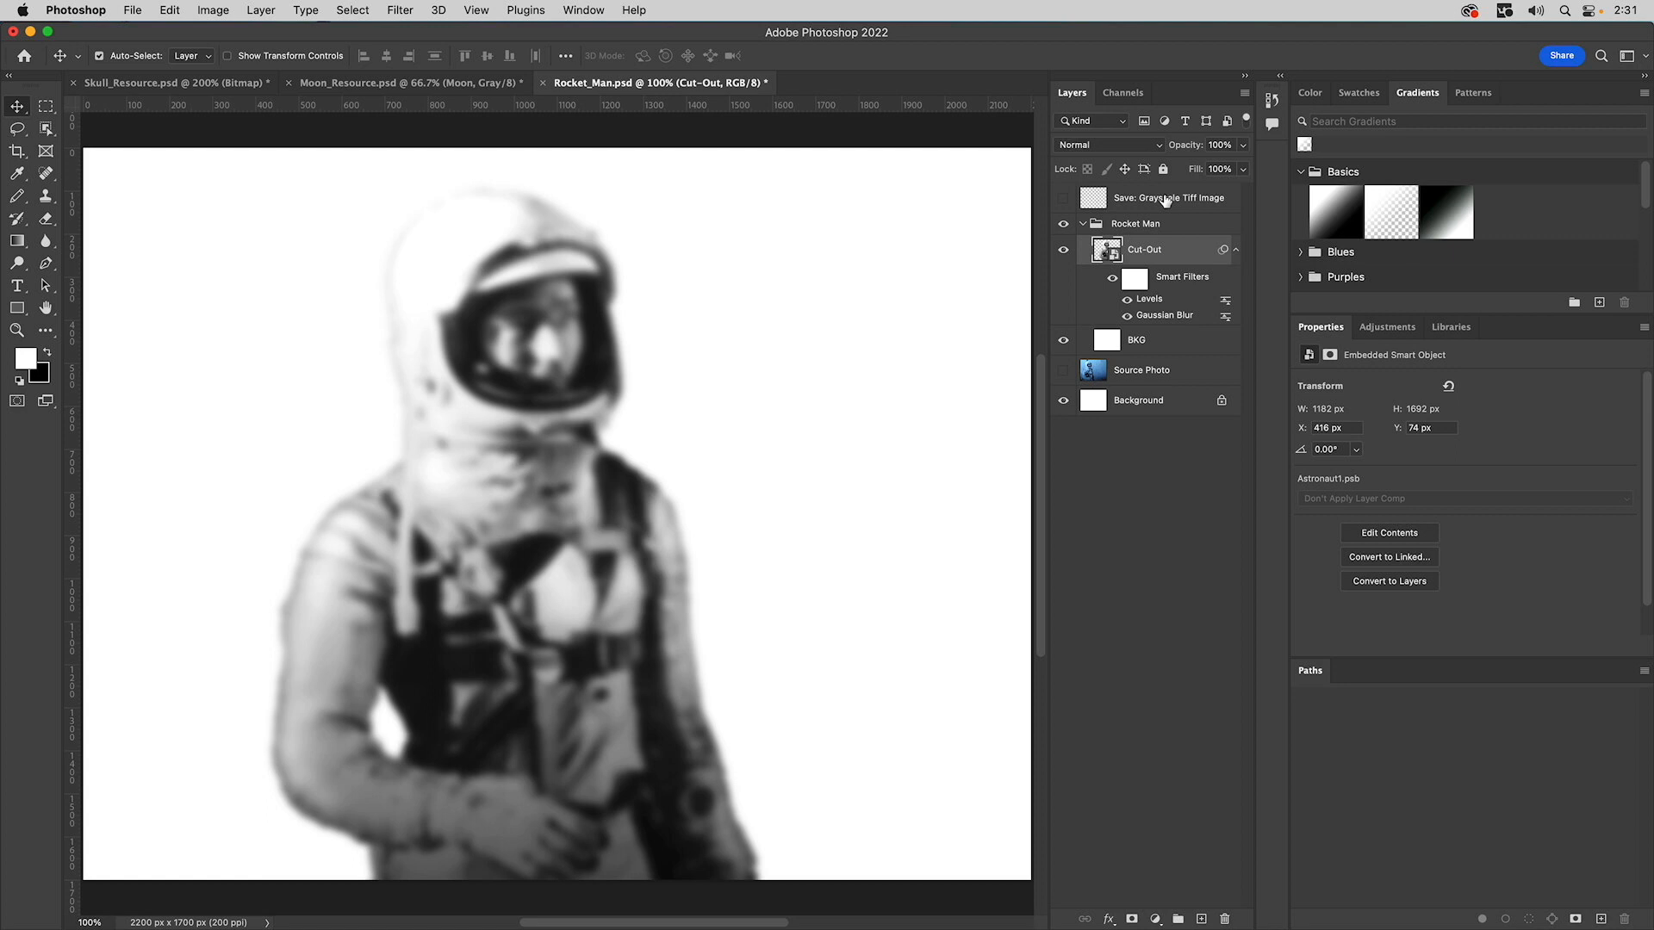
- Switch to Illustrator's Creating_a_Collaged_Poster.ai and show the Dover book covers layer in place of the Compost skull artwork layer
key("super")
key("super+Tab")
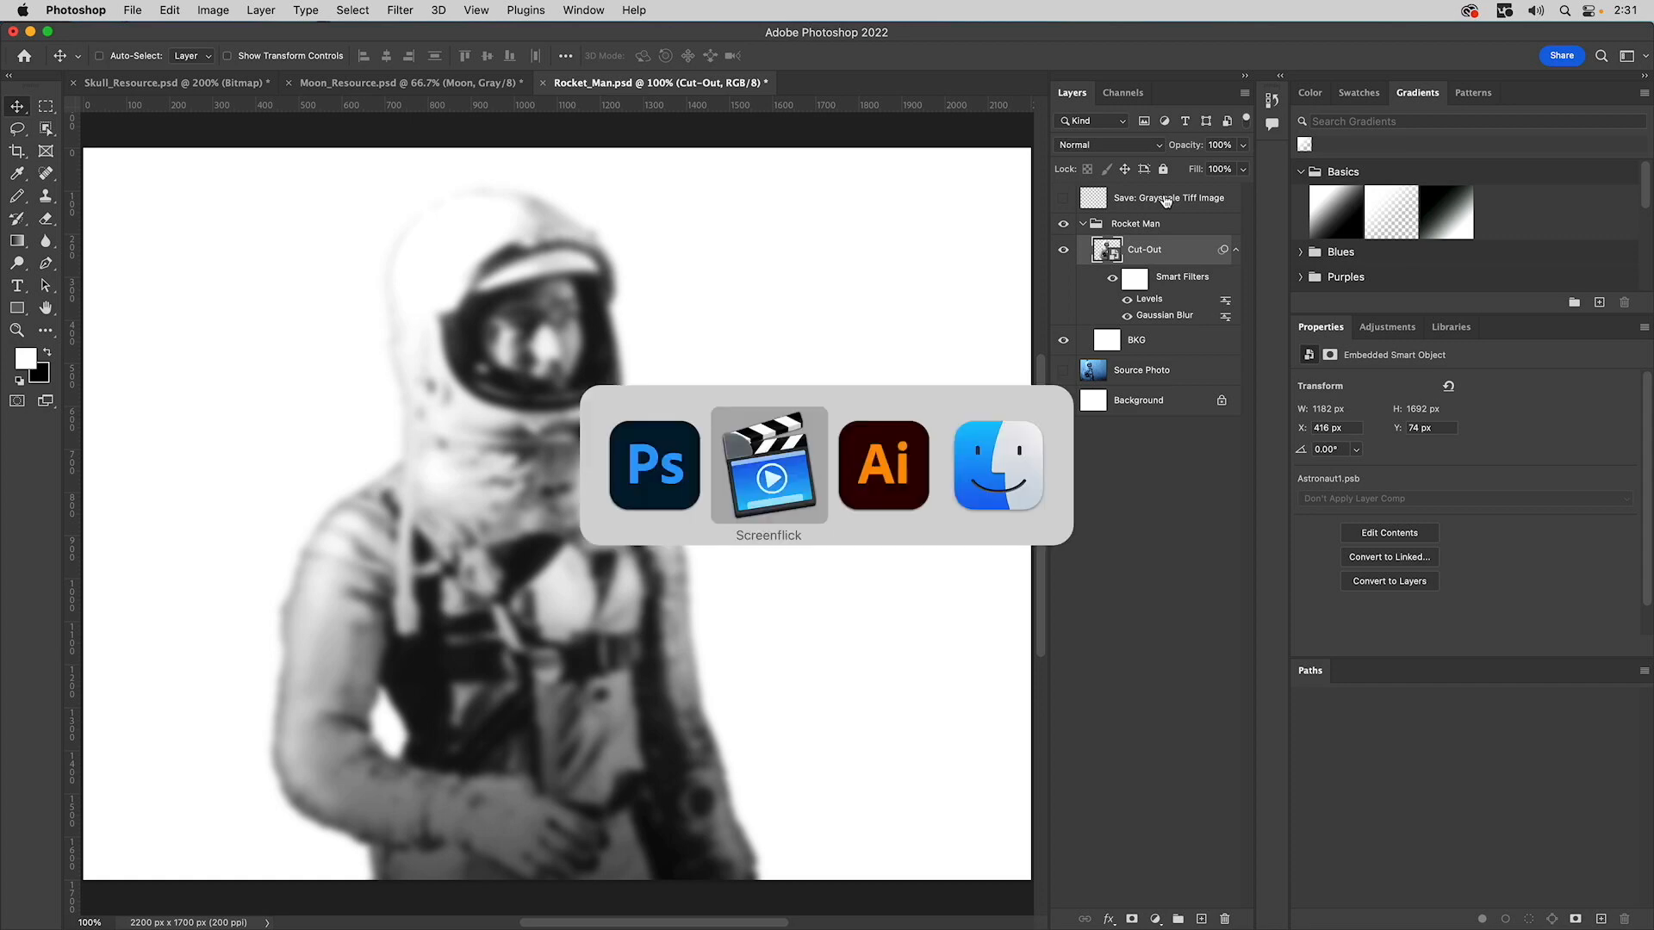
key("super+Tab")
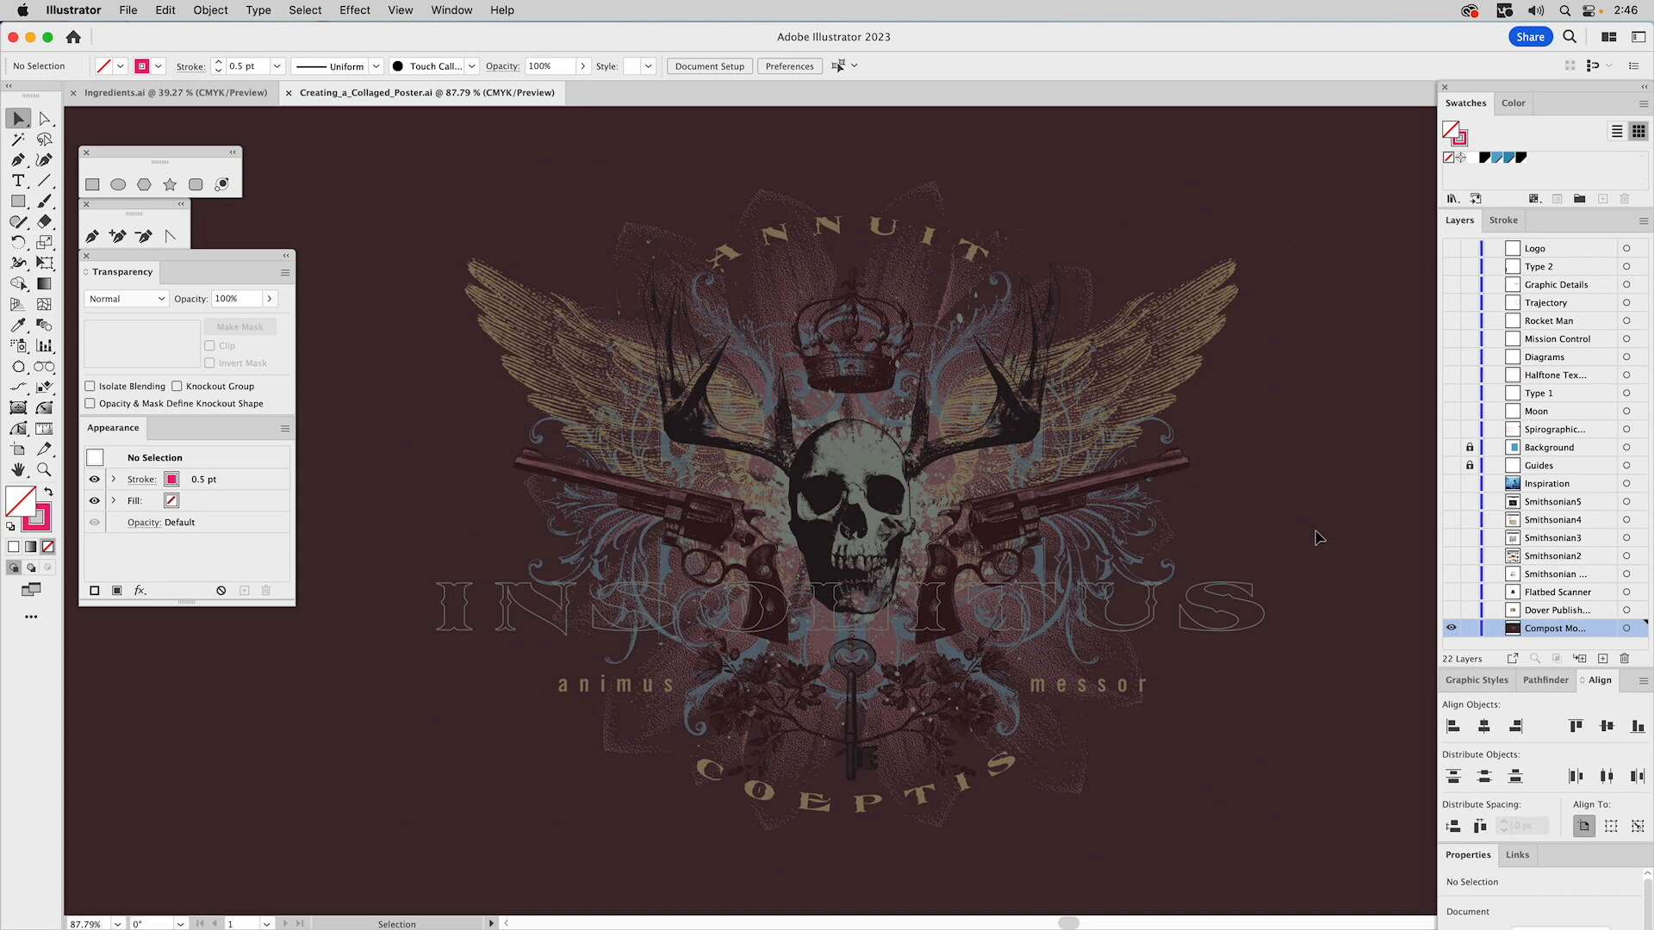
left_click(1450, 610)
left_click(1451, 628)
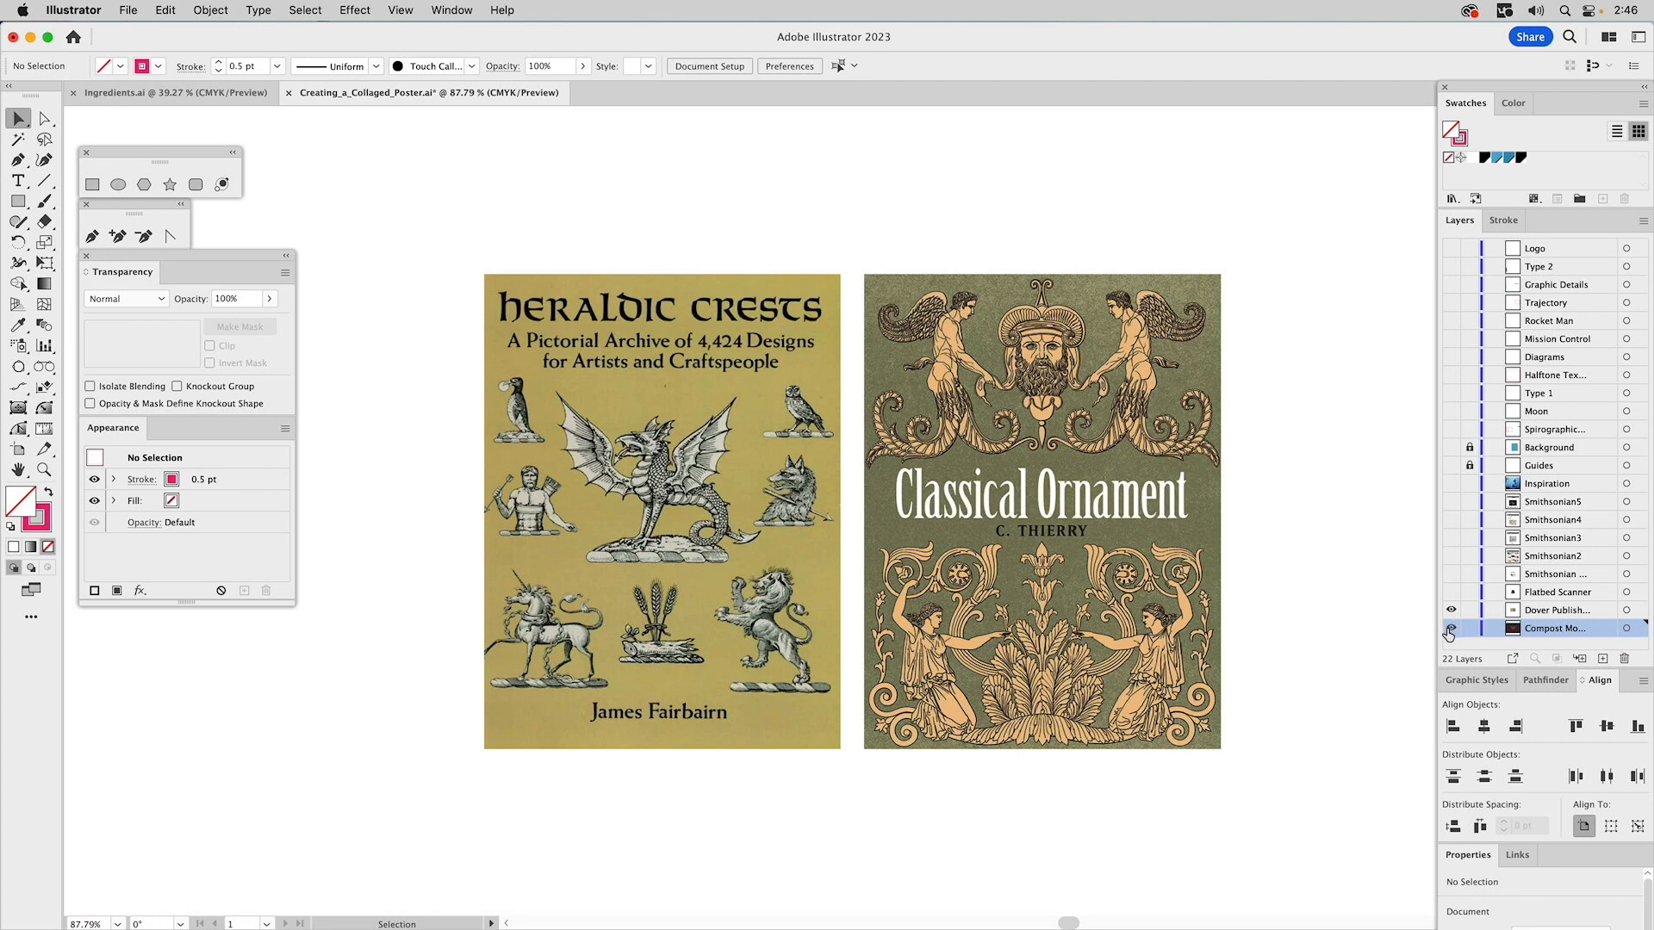
left_click(1549, 613)
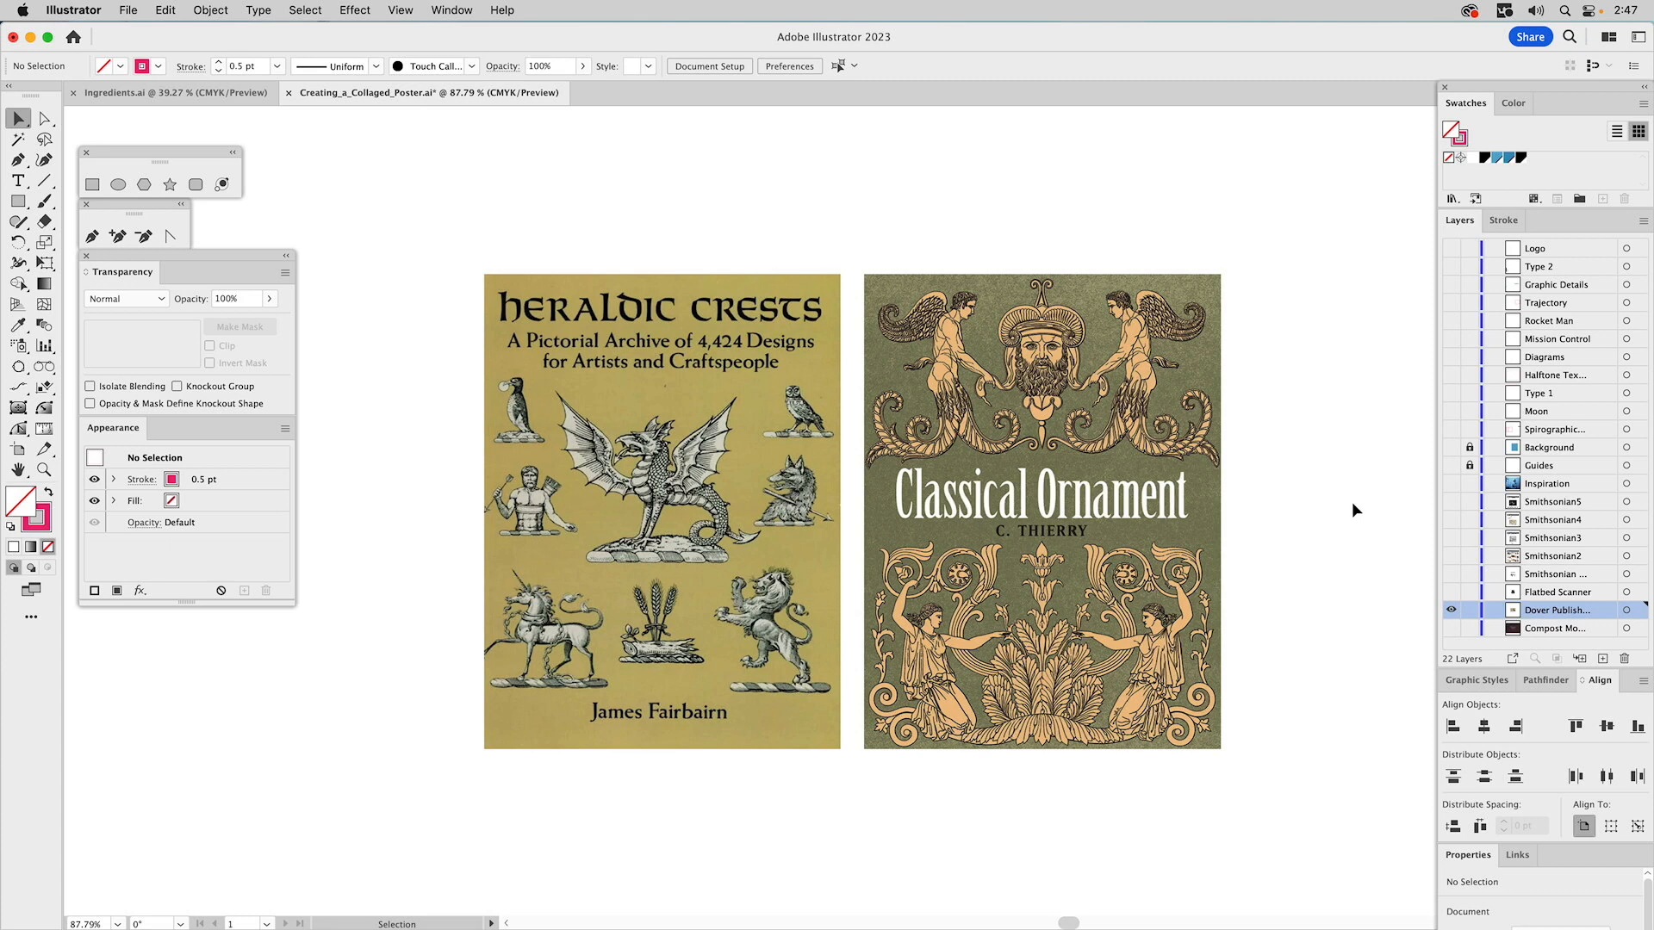
- View the Flatbed Scanner layer alone, and replace it with the first Smithsonian layer
left_click(1452, 594)
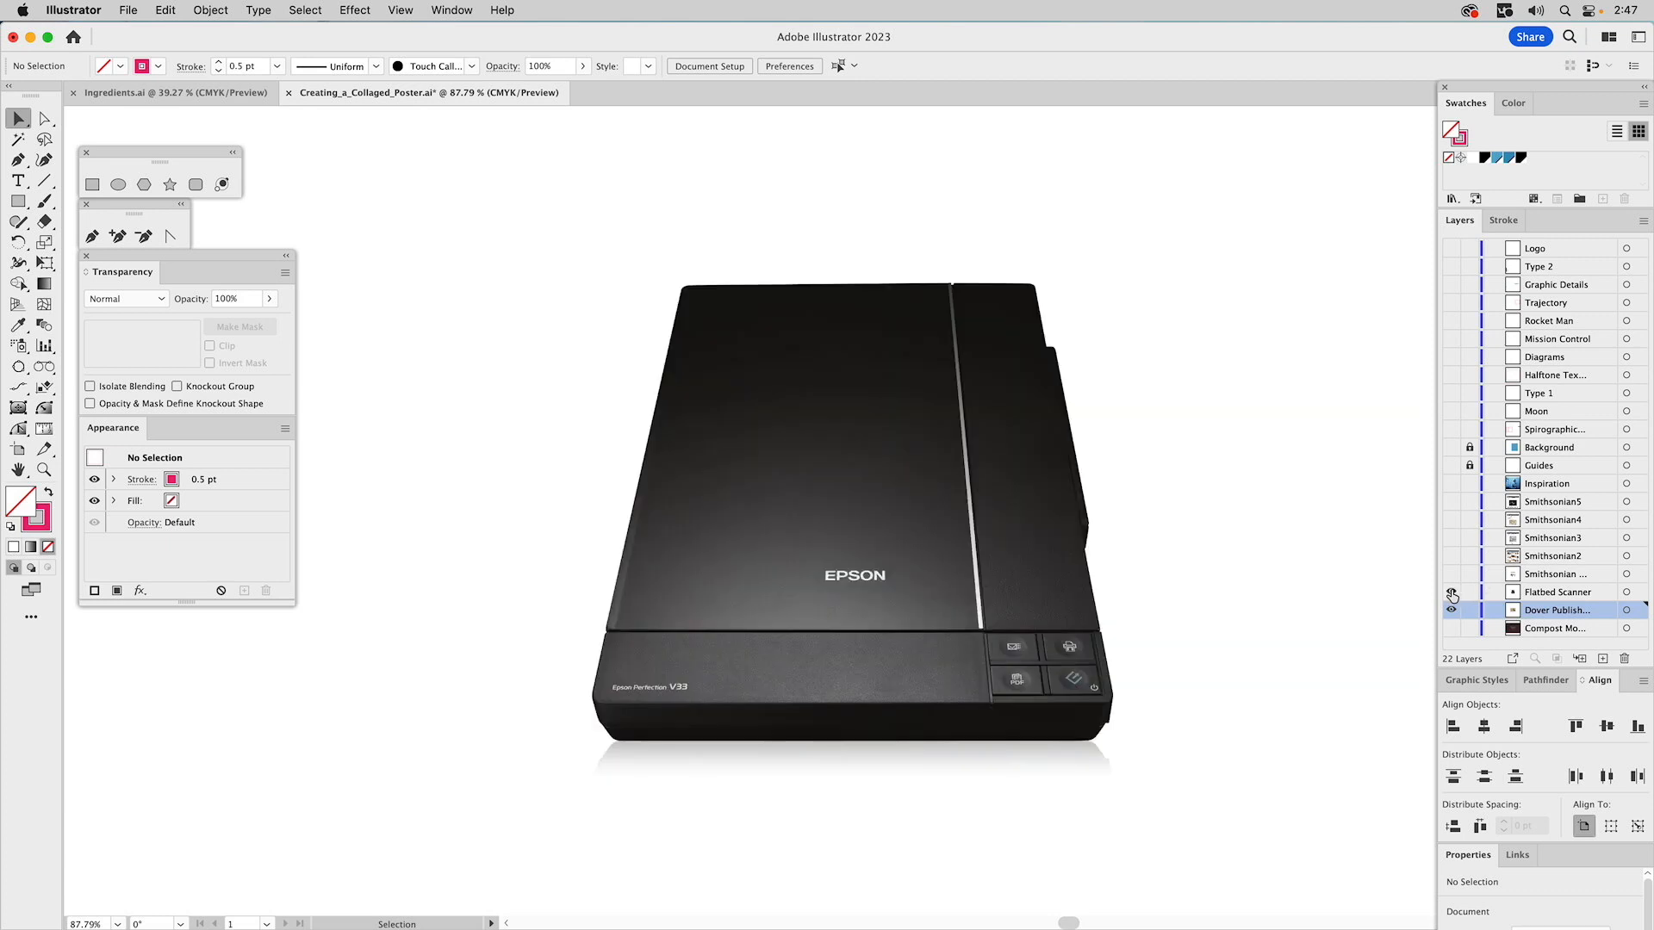
left_click(1451, 610)
left_click(1526, 592)
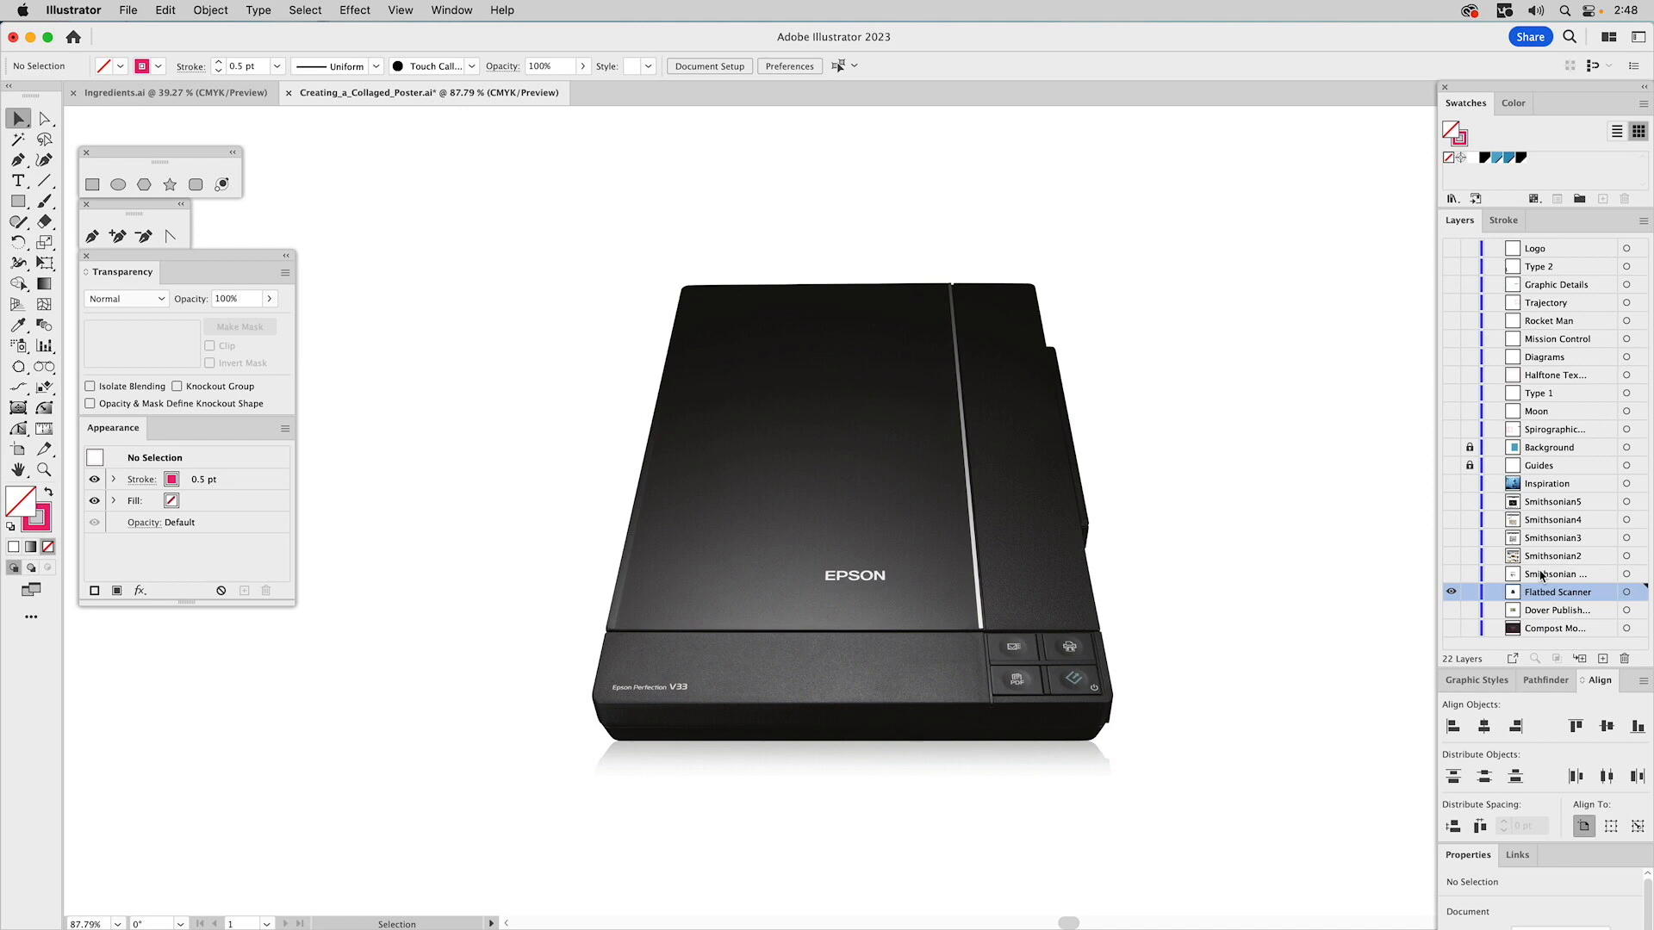
left_click(1451, 573)
left_click(1452, 591)
left_click(1532, 577)
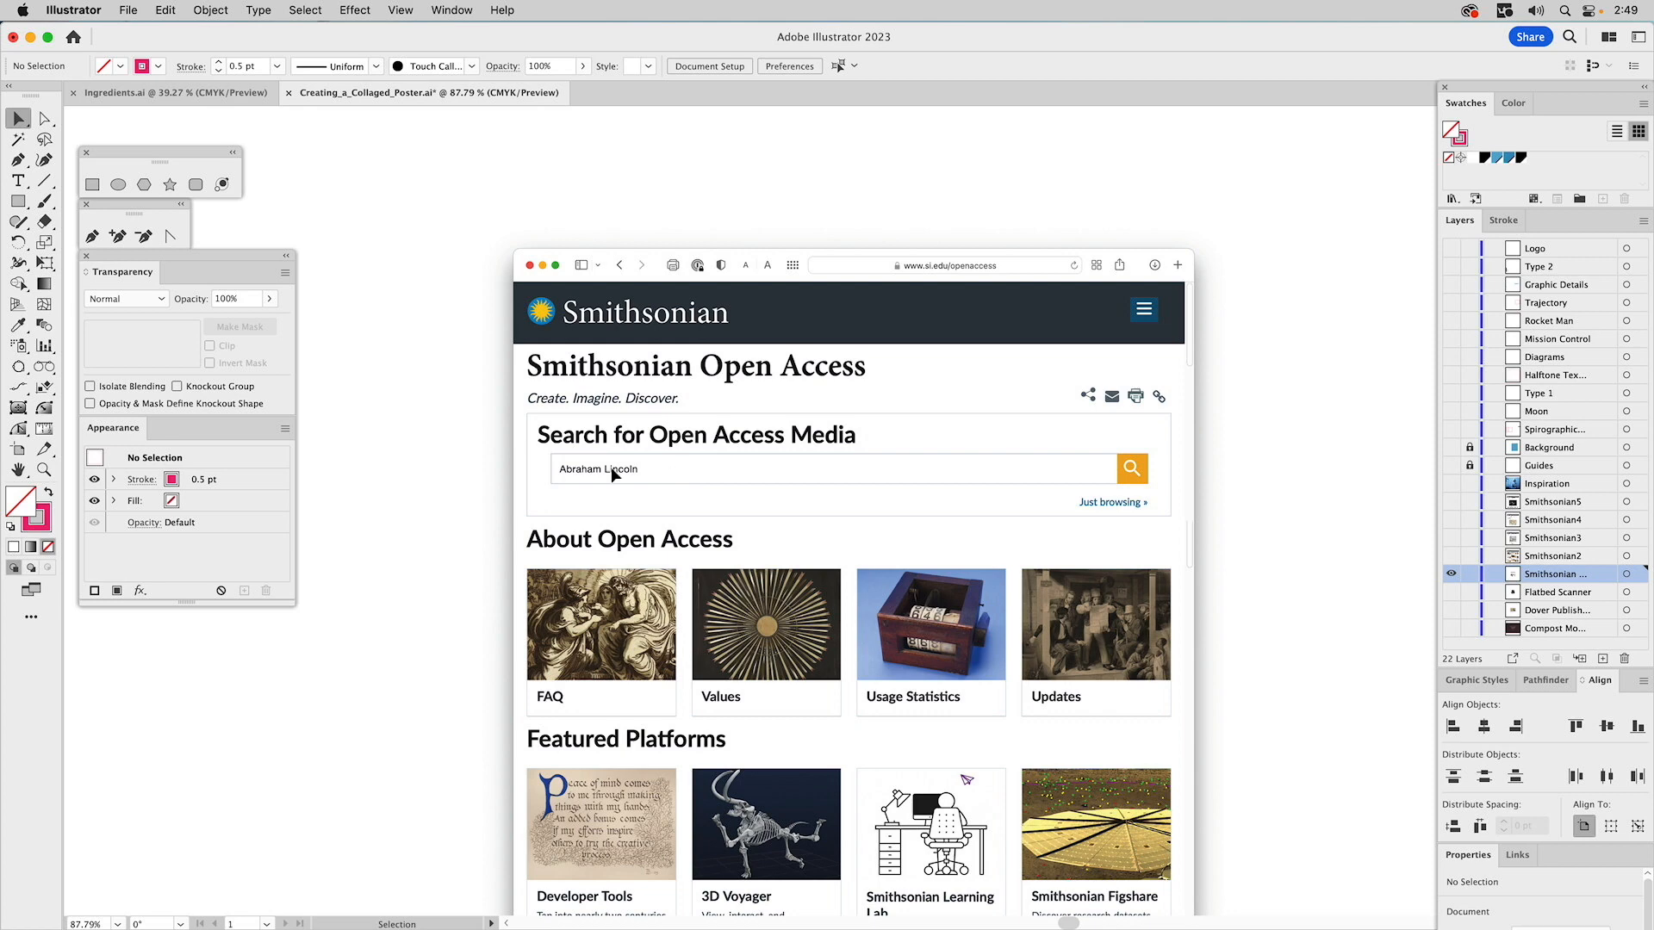
- View the Smithsonian2, Smithsonian3 and Smithsonian4 layers in turn, hiding each preceding layer
left_click(1452, 556)
left_click(1452, 574)
left_click(1536, 557)
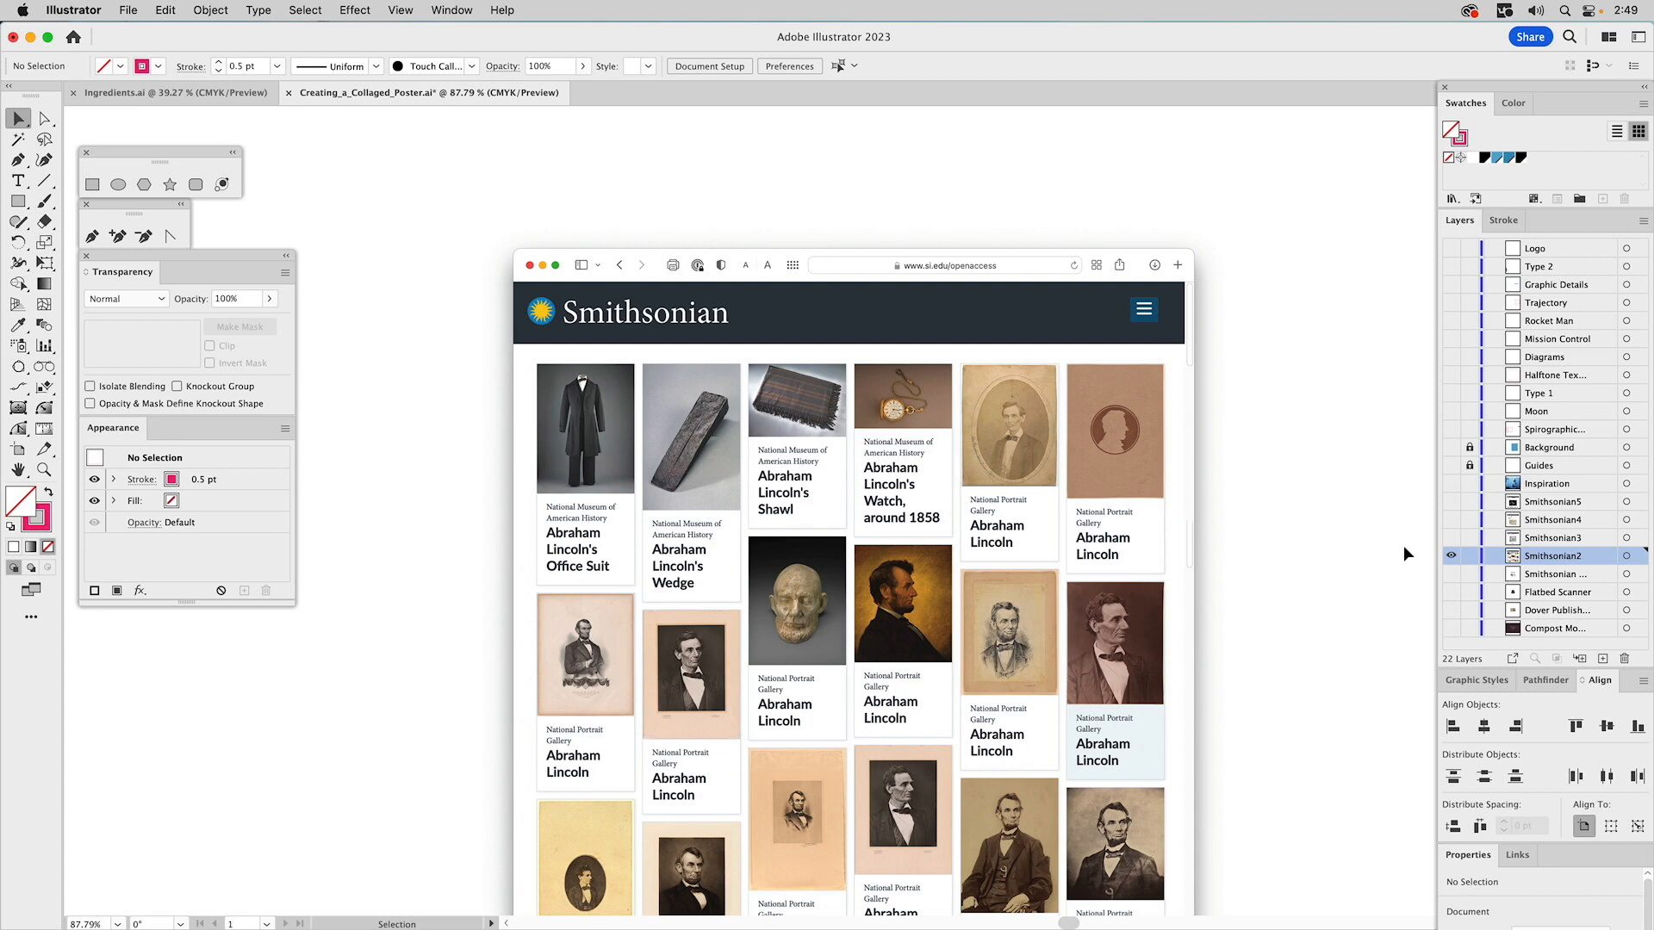
left_click(1450, 538)
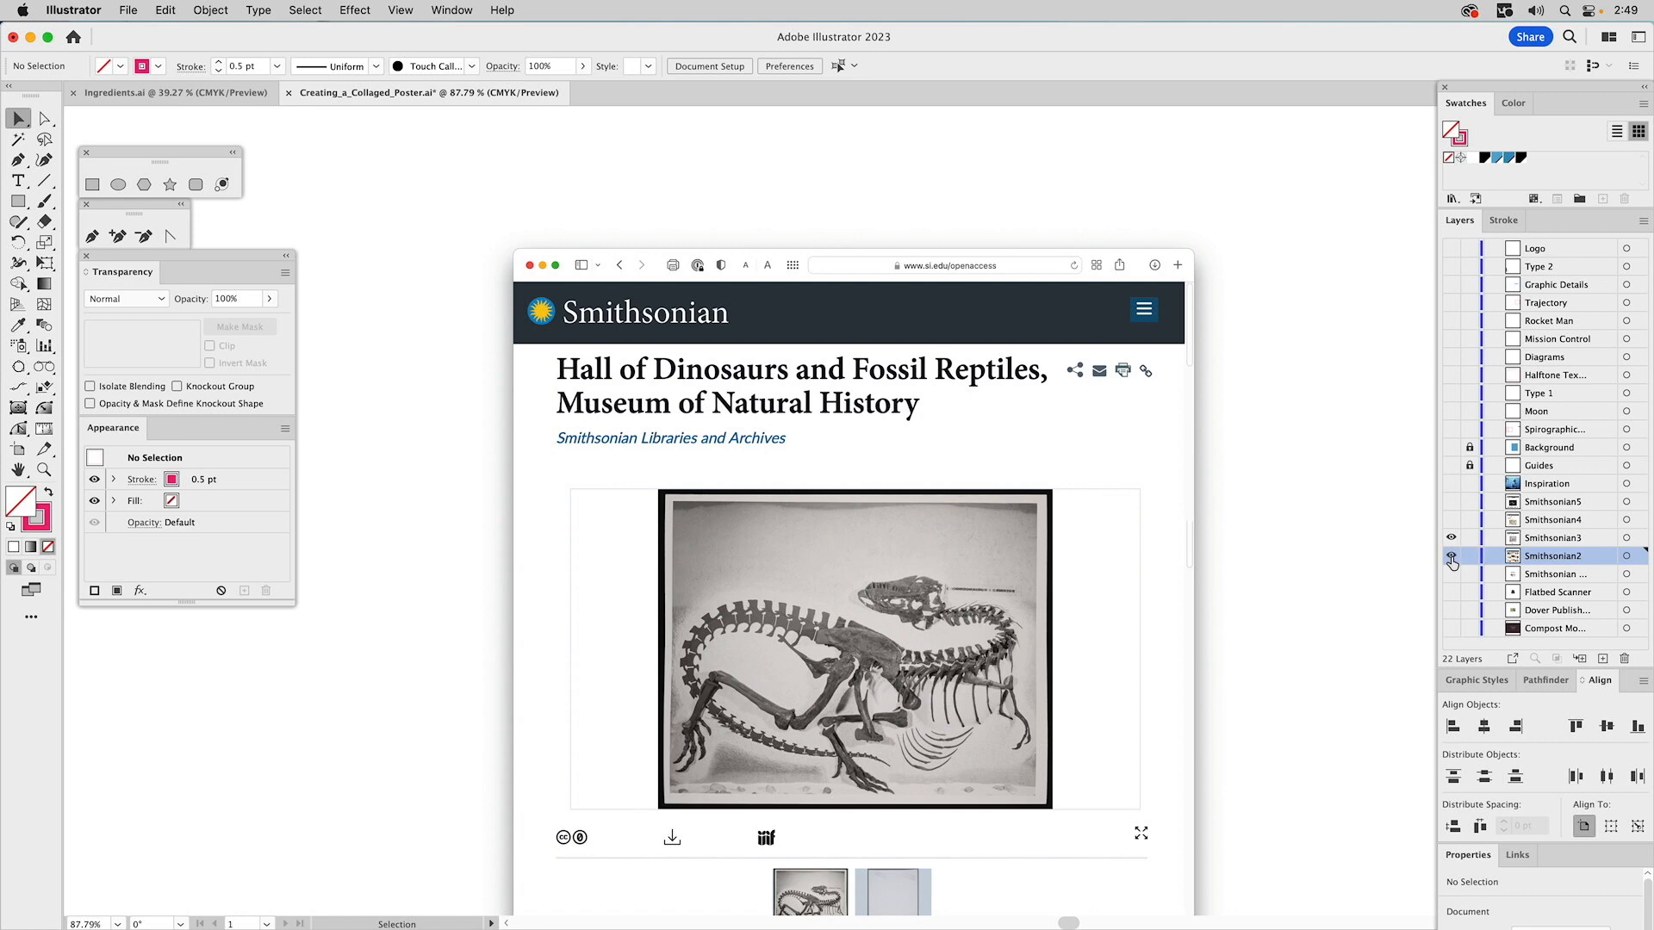
left_click(1553, 539)
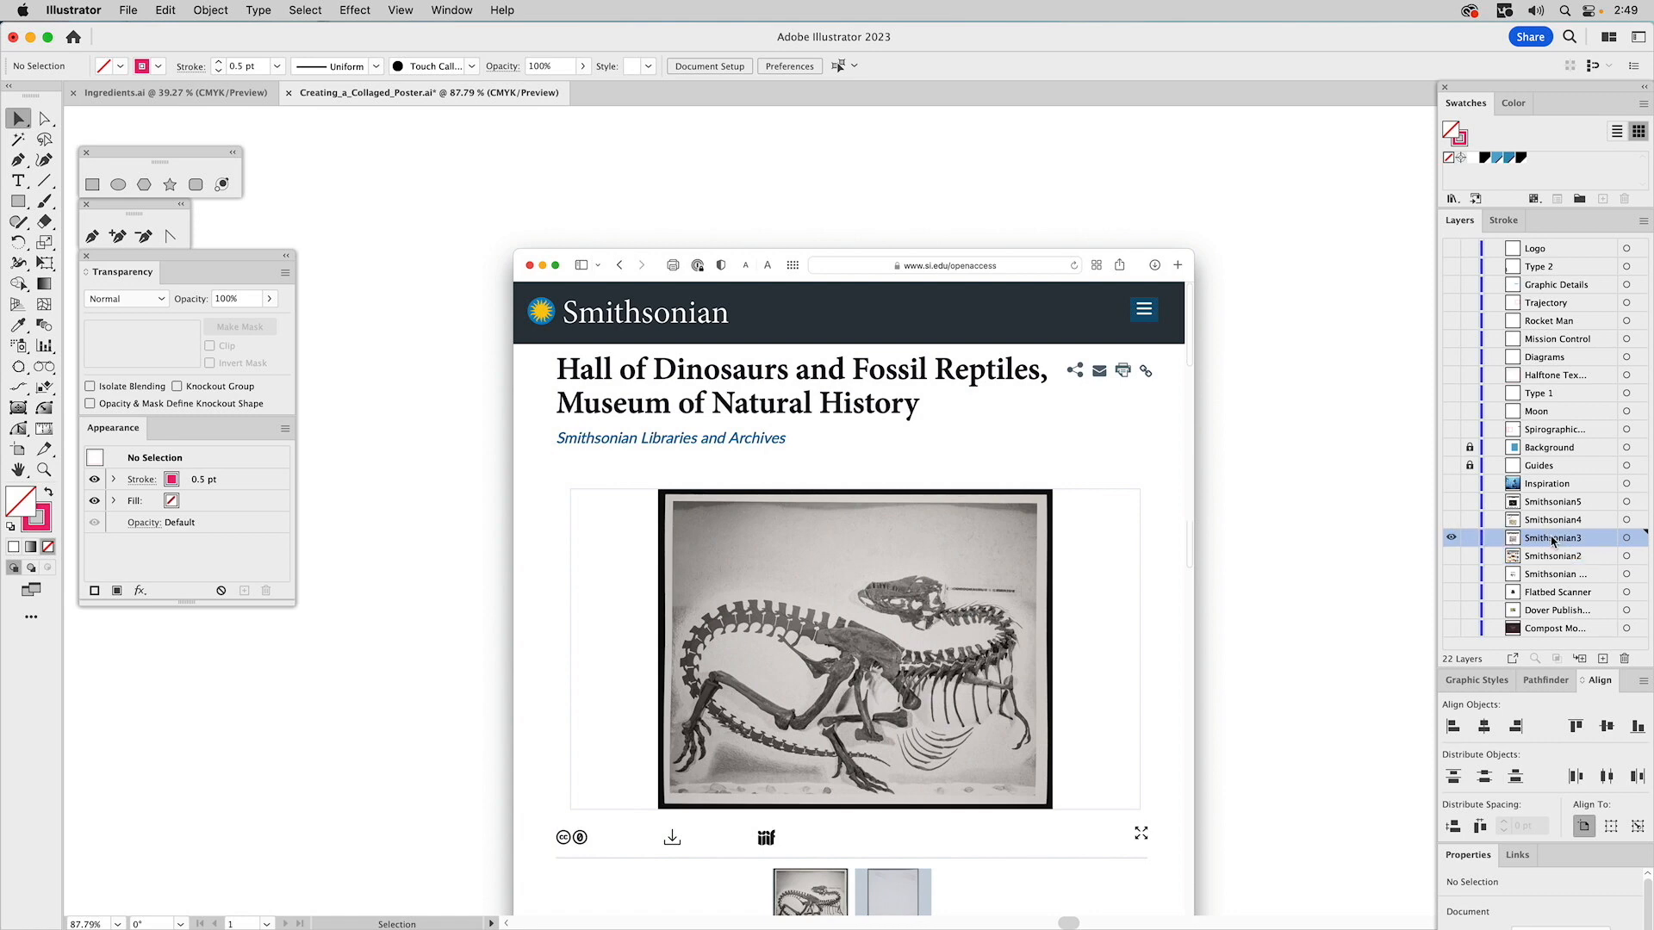
left_click(1451, 520)
left_click(1451, 538)
left_click(1564, 522)
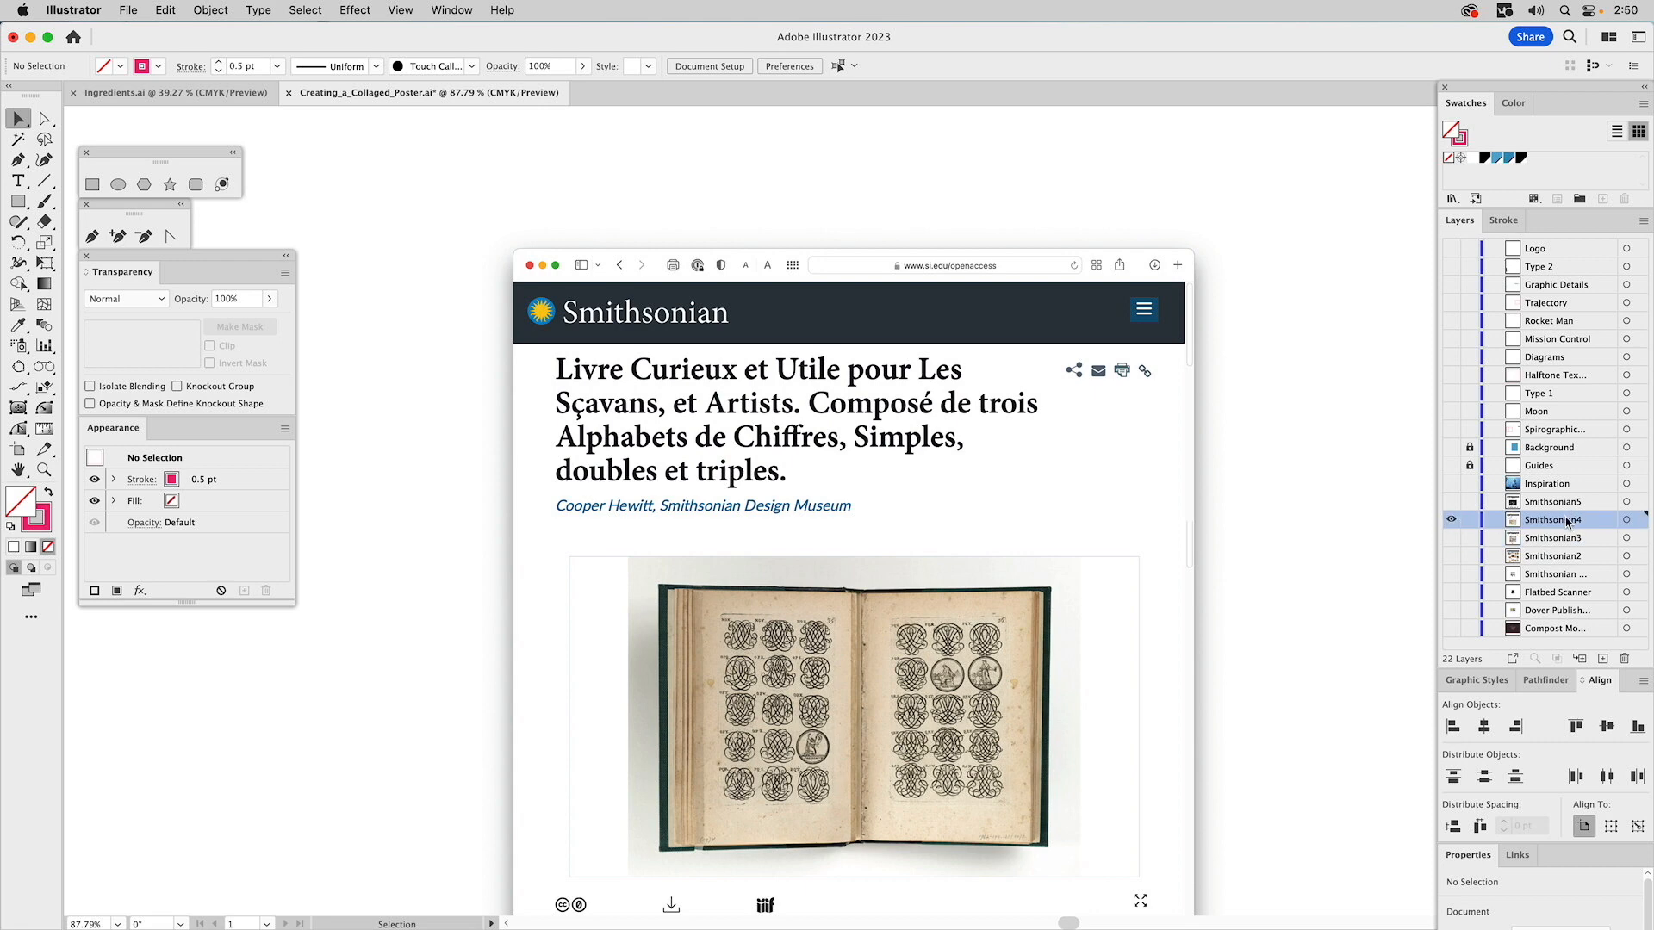
- View the Smithsonian5 layer alone, and replace it with the Inspiration layer
left_click(1452, 502)
left_click(1451, 521)
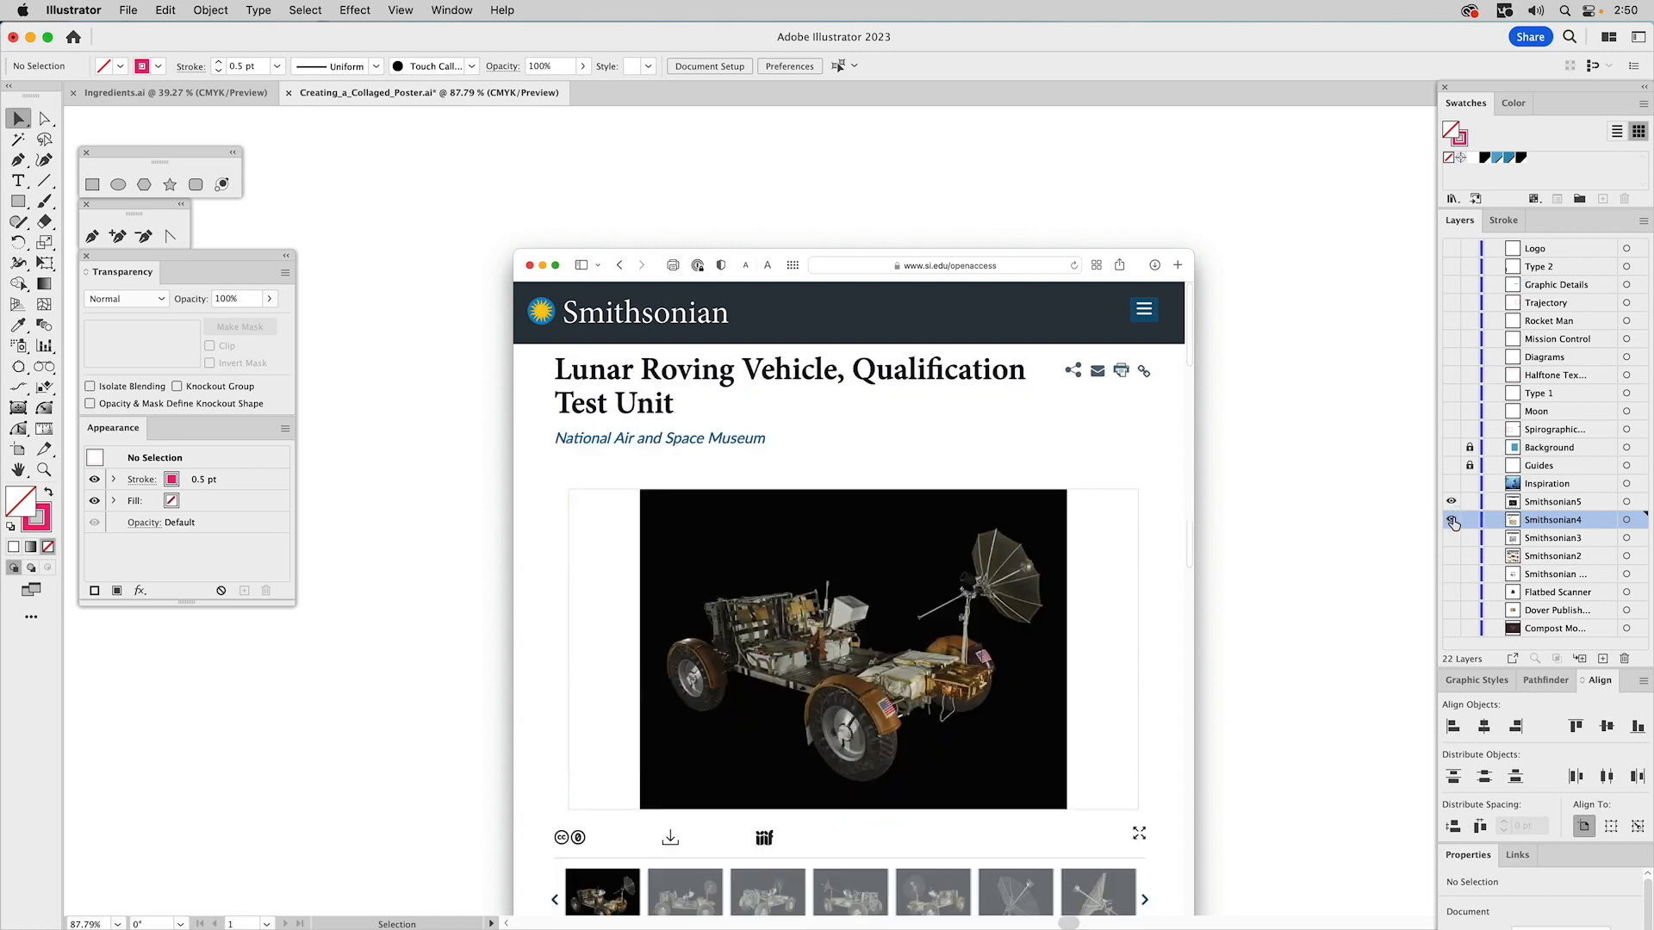
left_click(1538, 506)
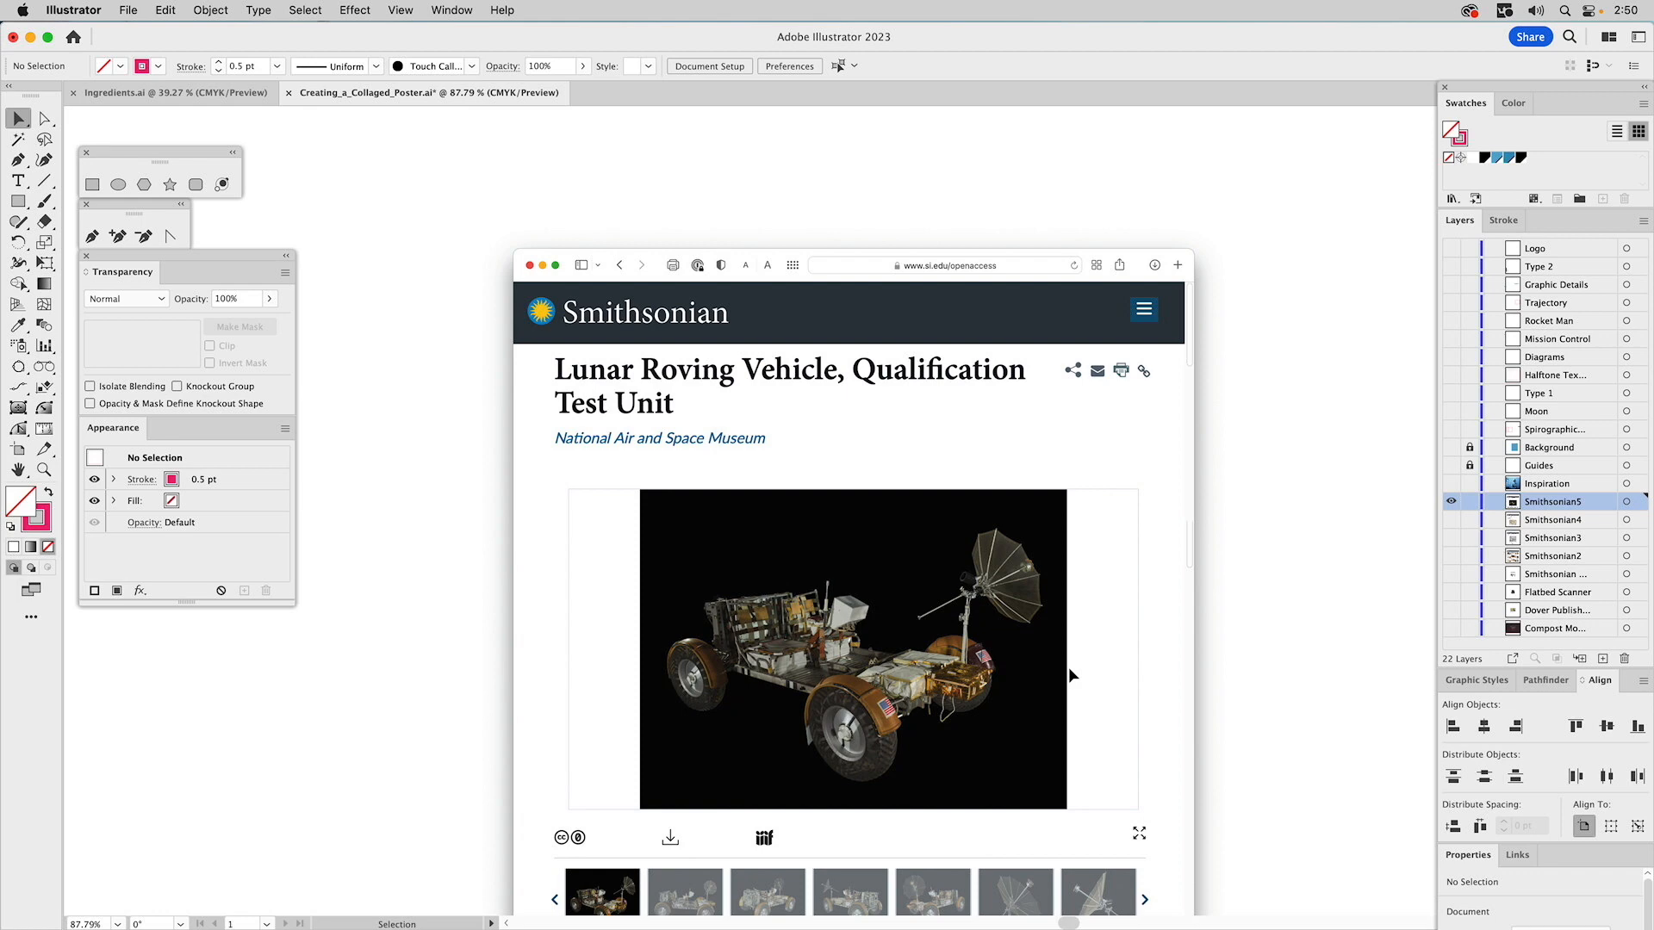
left_click(1452, 485)
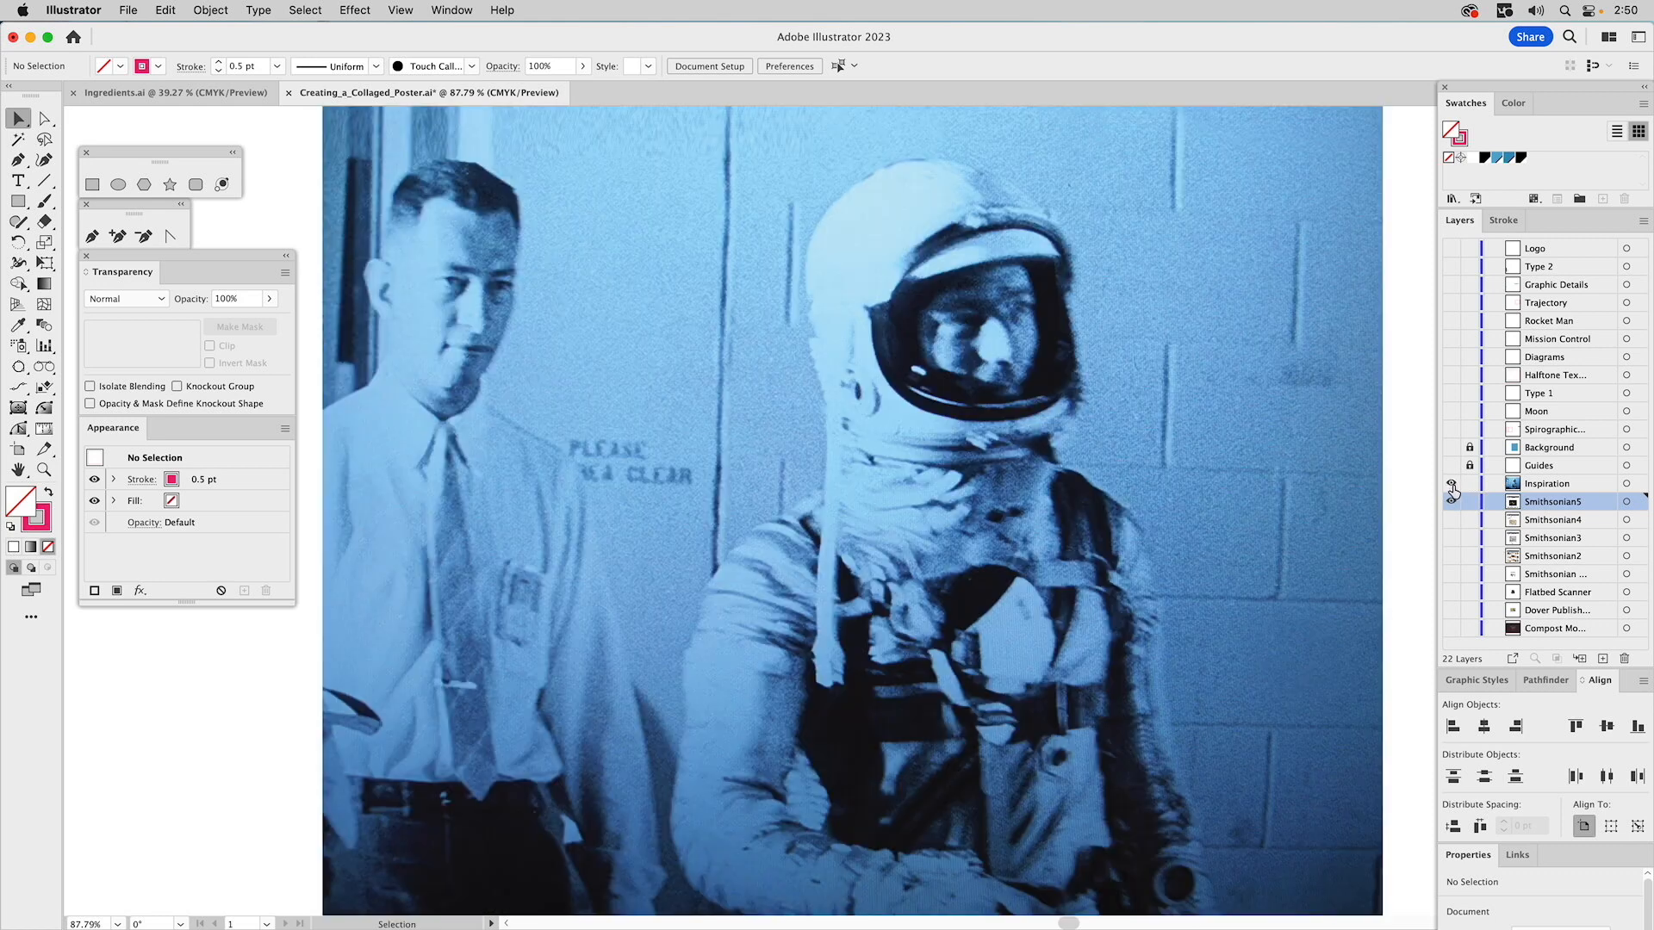
left_click(1541, 487)
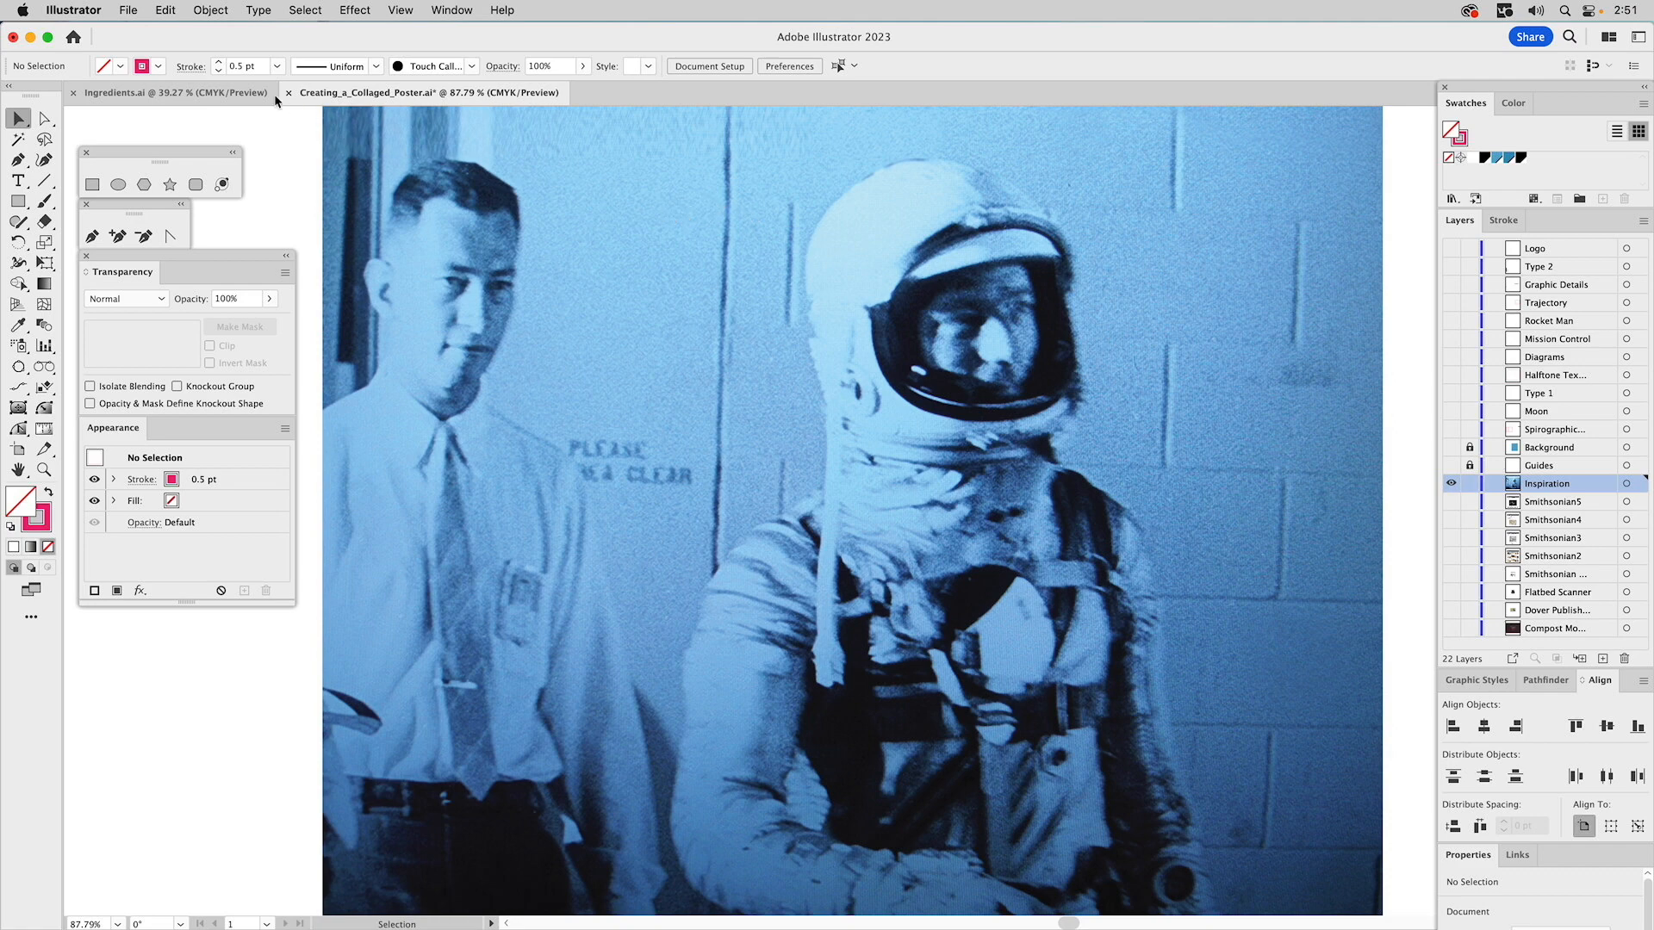
- In Ingredients.ai, examine the rocket engine diagram, orbit diagram, moon and halftone texture up close, and return to the full artboard view
left_click(238, 92)
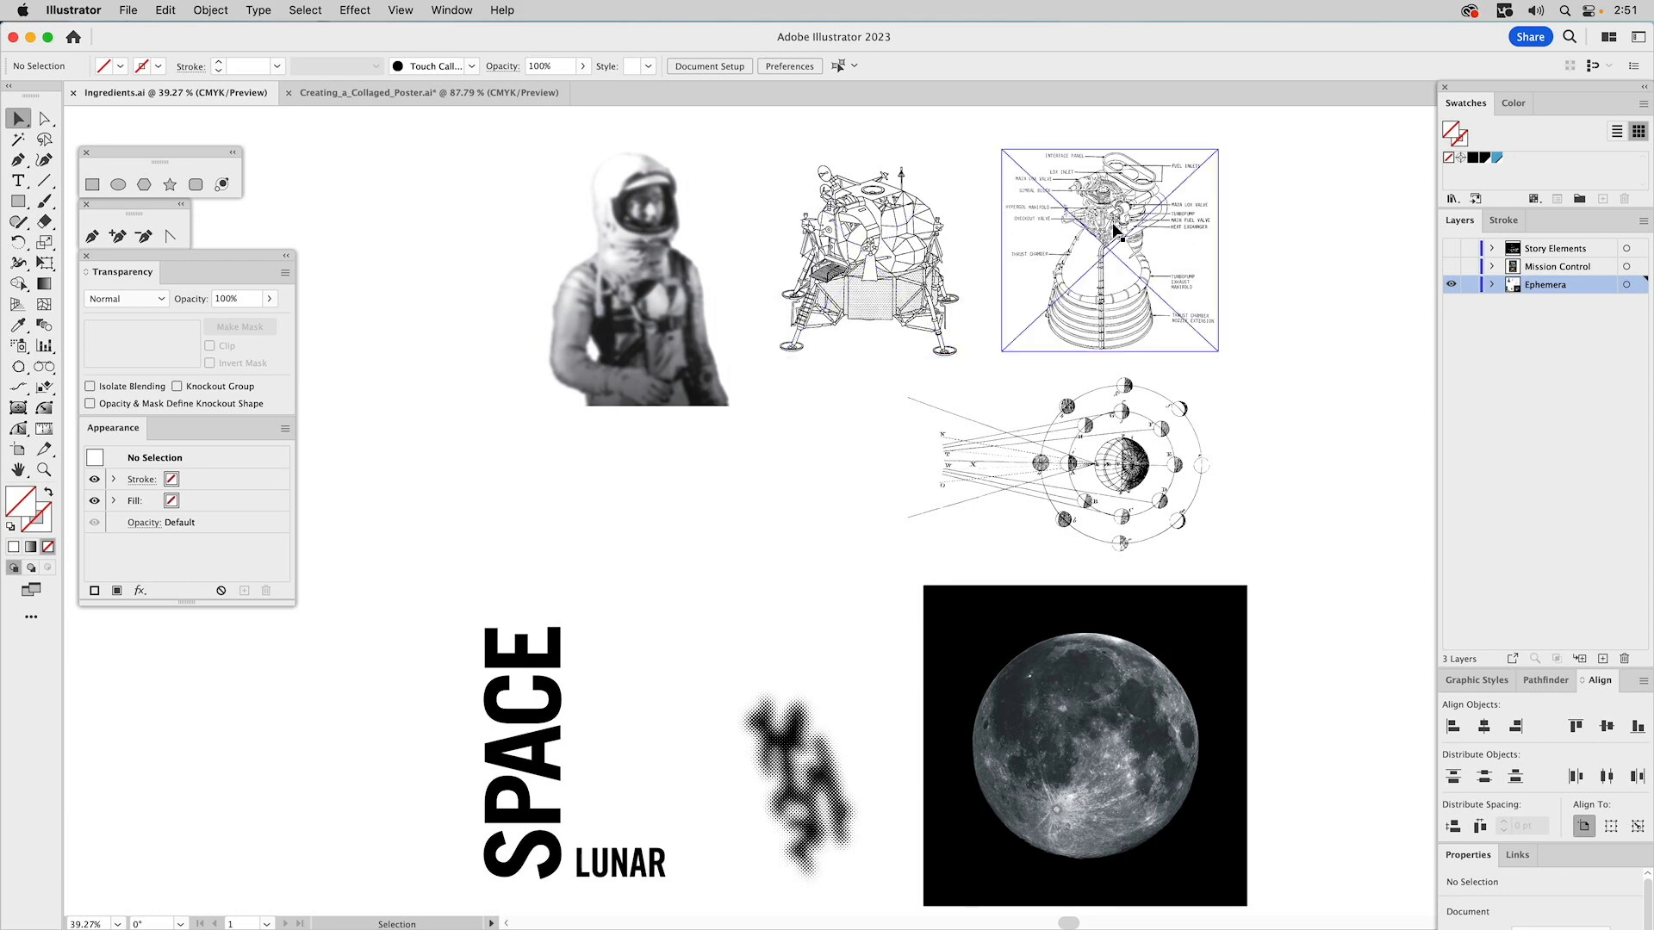
key("z")
left_click_drag(979, 134, 1294, 401)
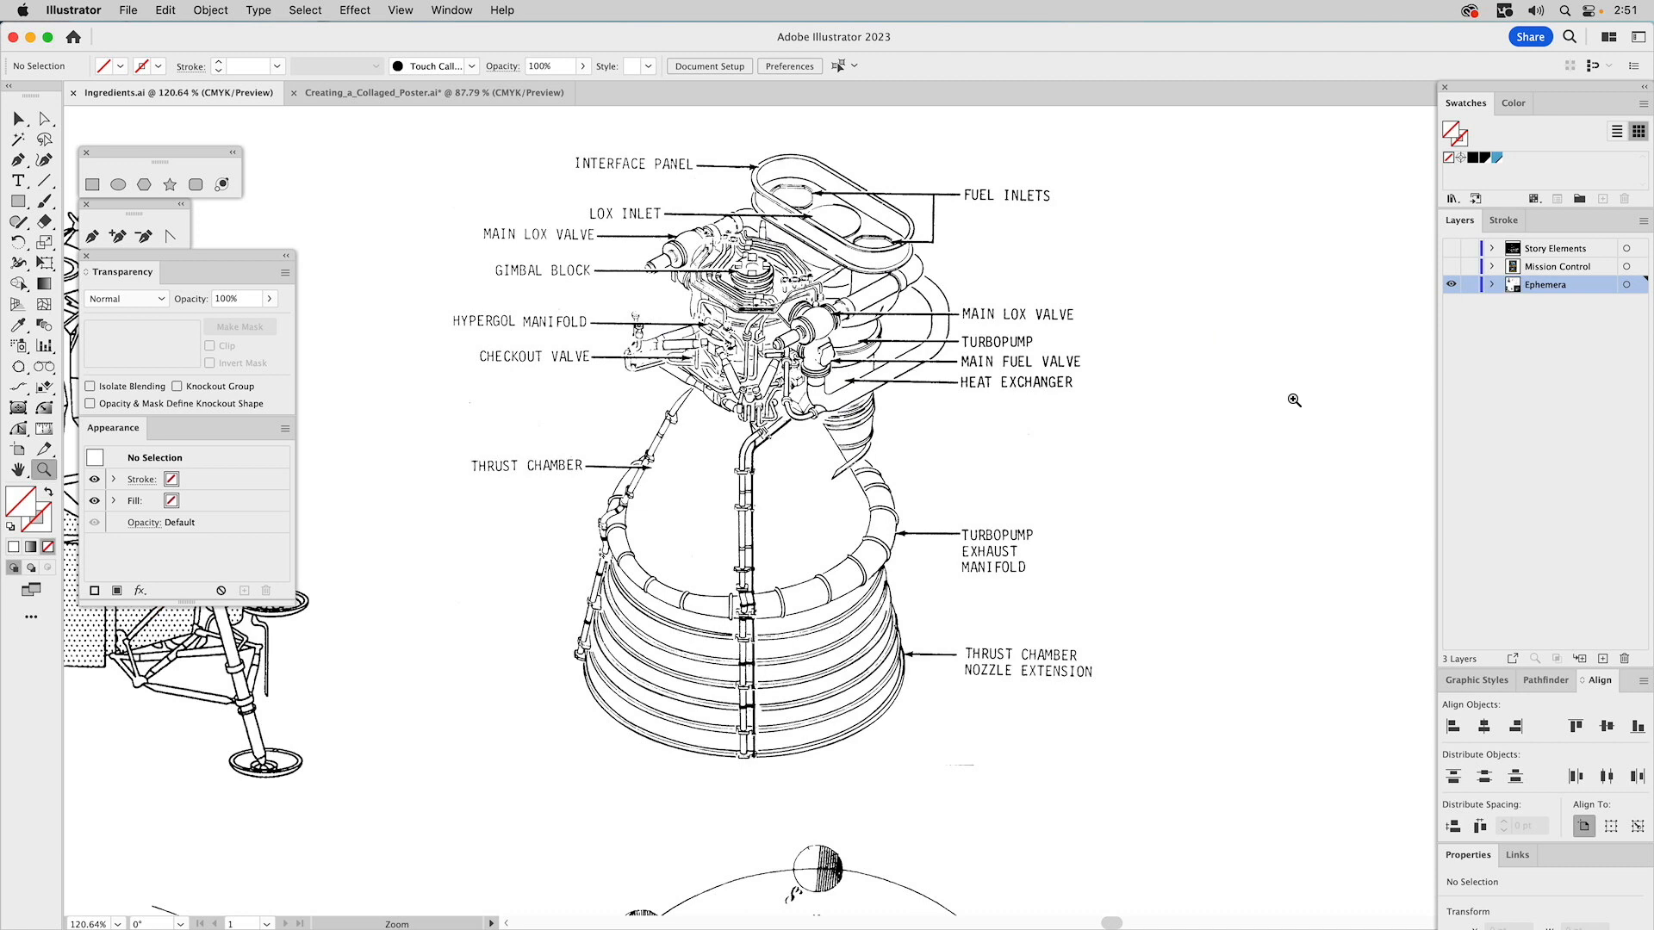
scroll(1197, 379, "left", 3)
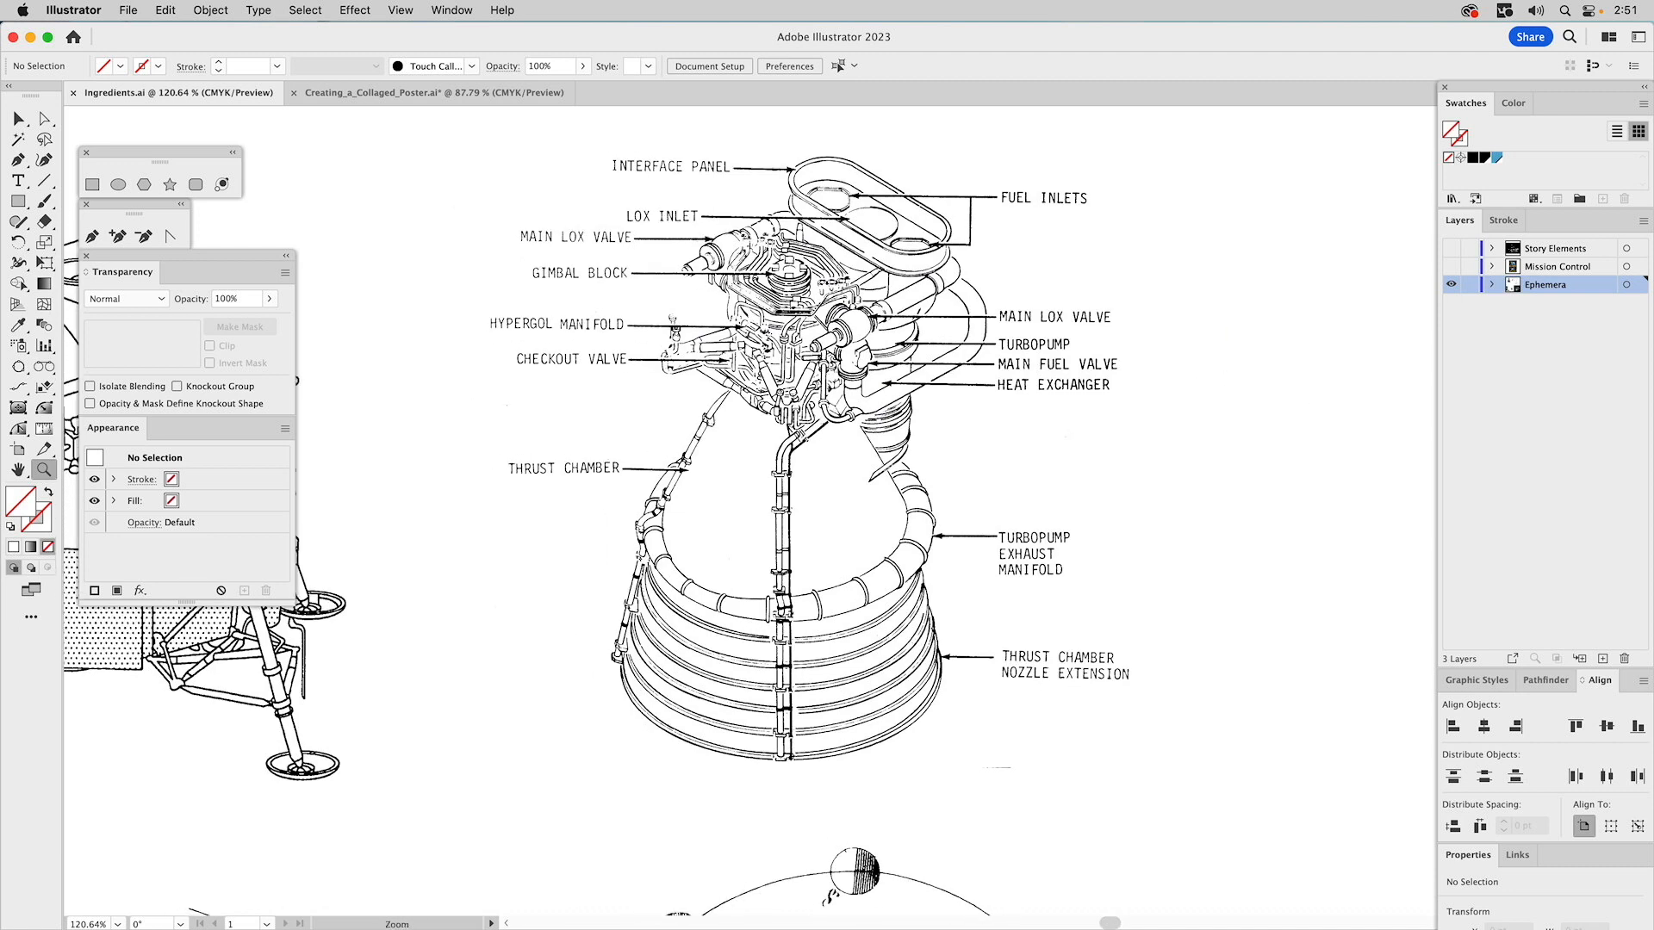
left_click_drag(611, 776, 687, 314)
left_click_drag(699, 531, 805, 358)
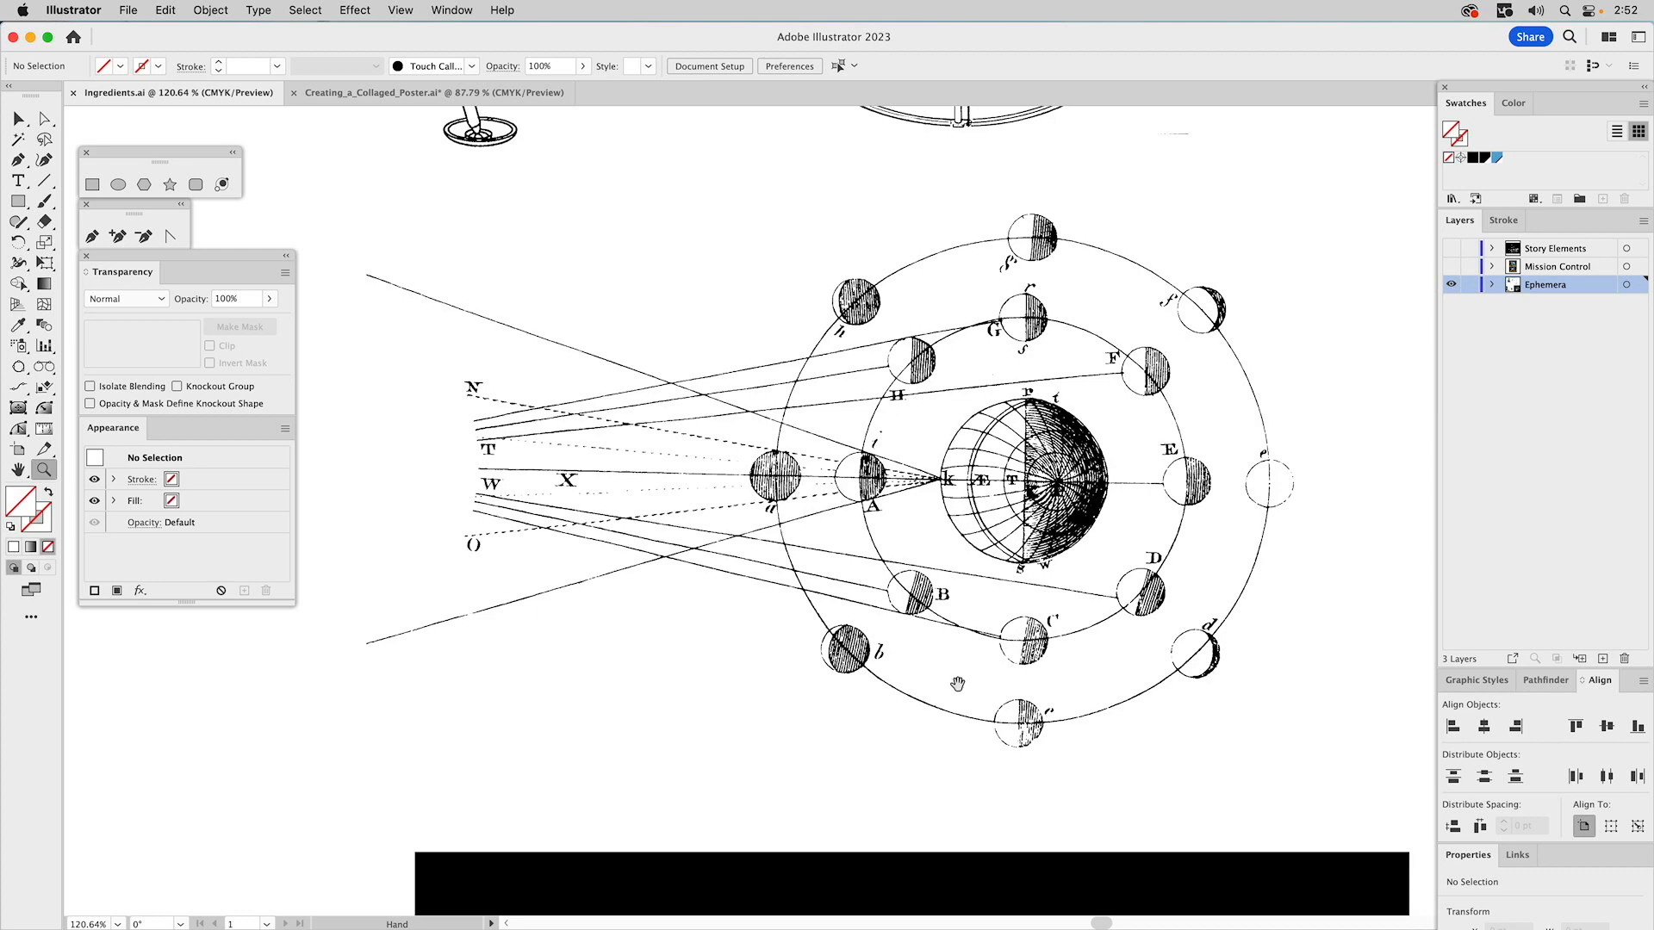
left_click_drag(944, 723, 895, 260)
left_click_drag(889, 598, 937, 273)
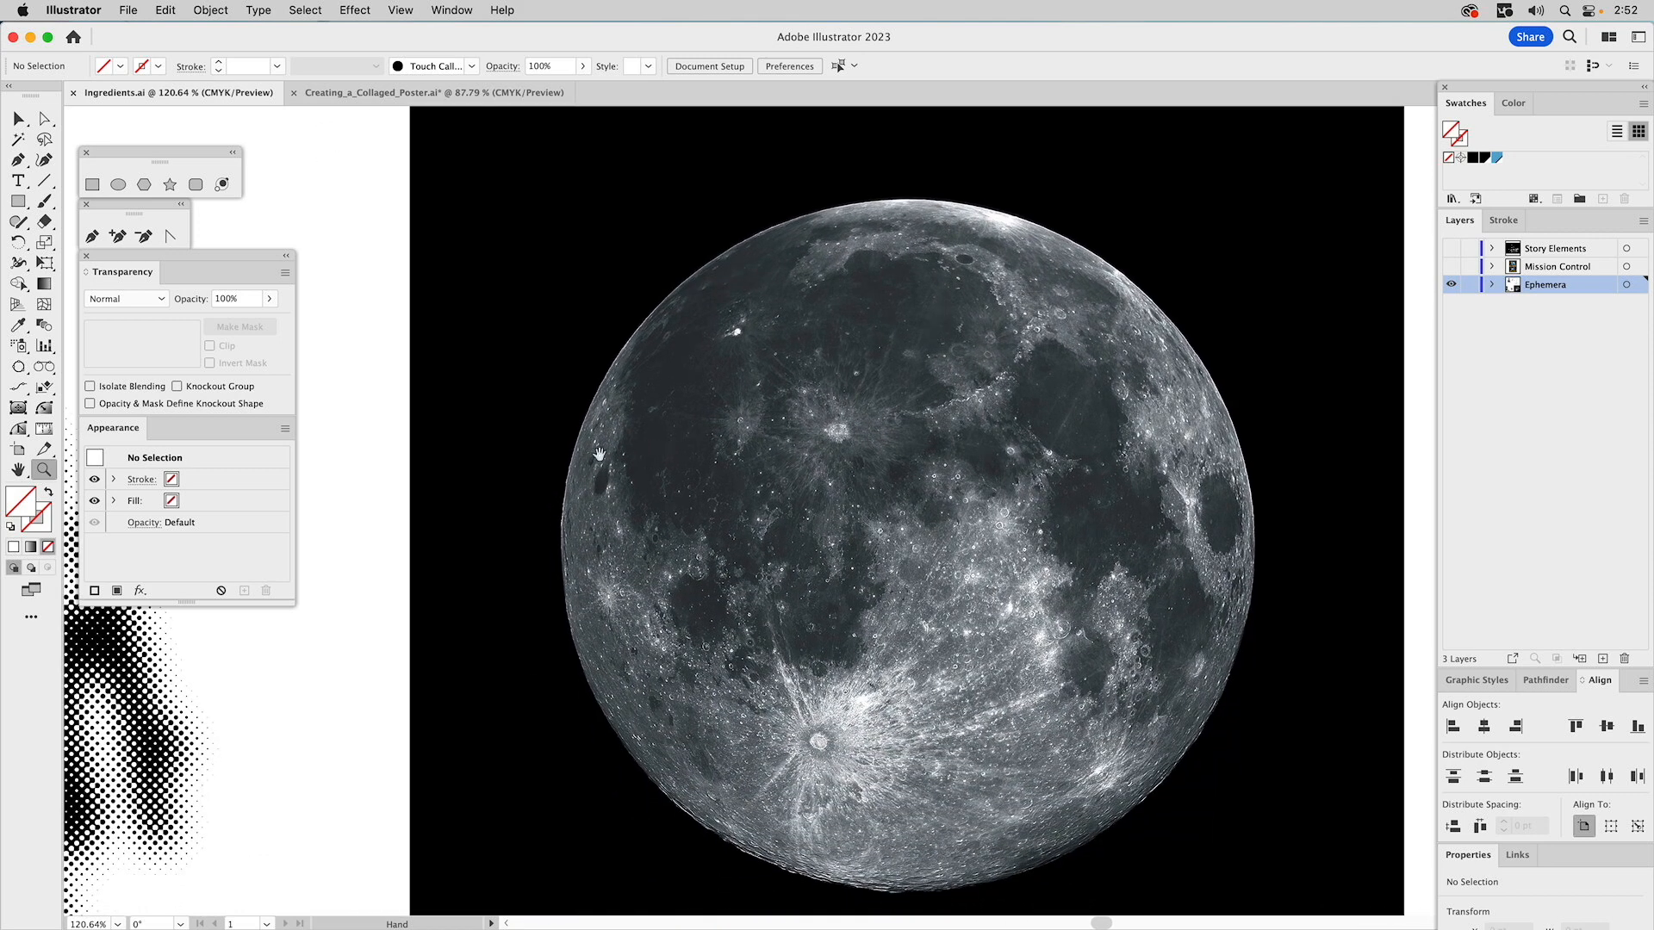
left_click_drag(366, 435, 1160, 309)
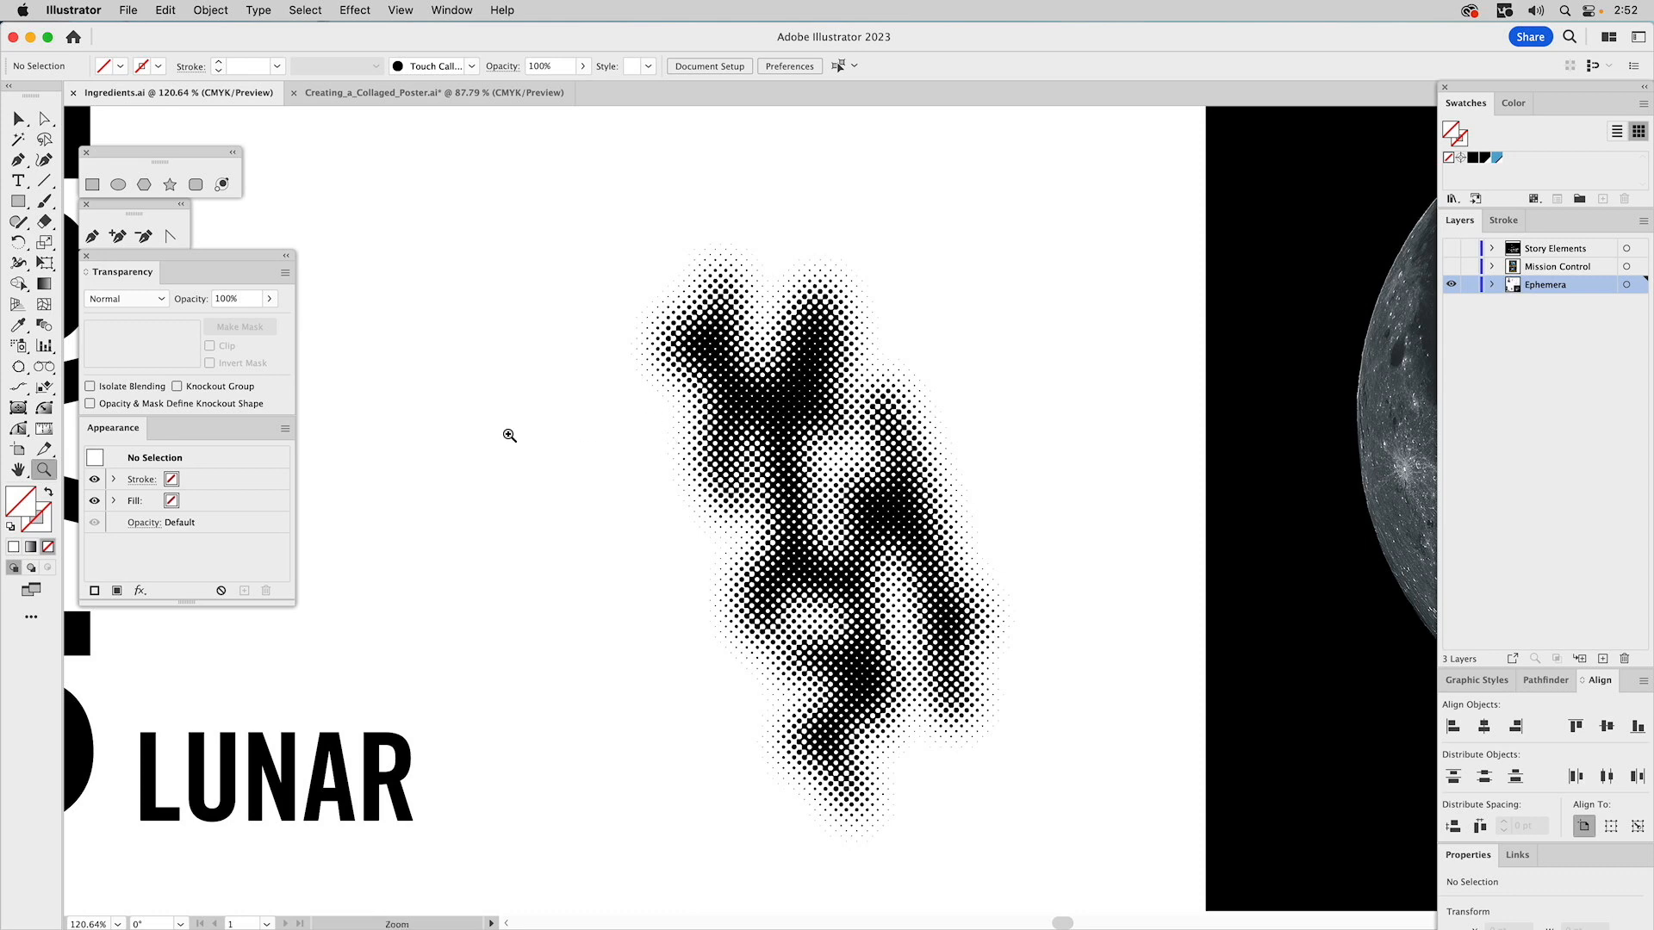
key("super+0")
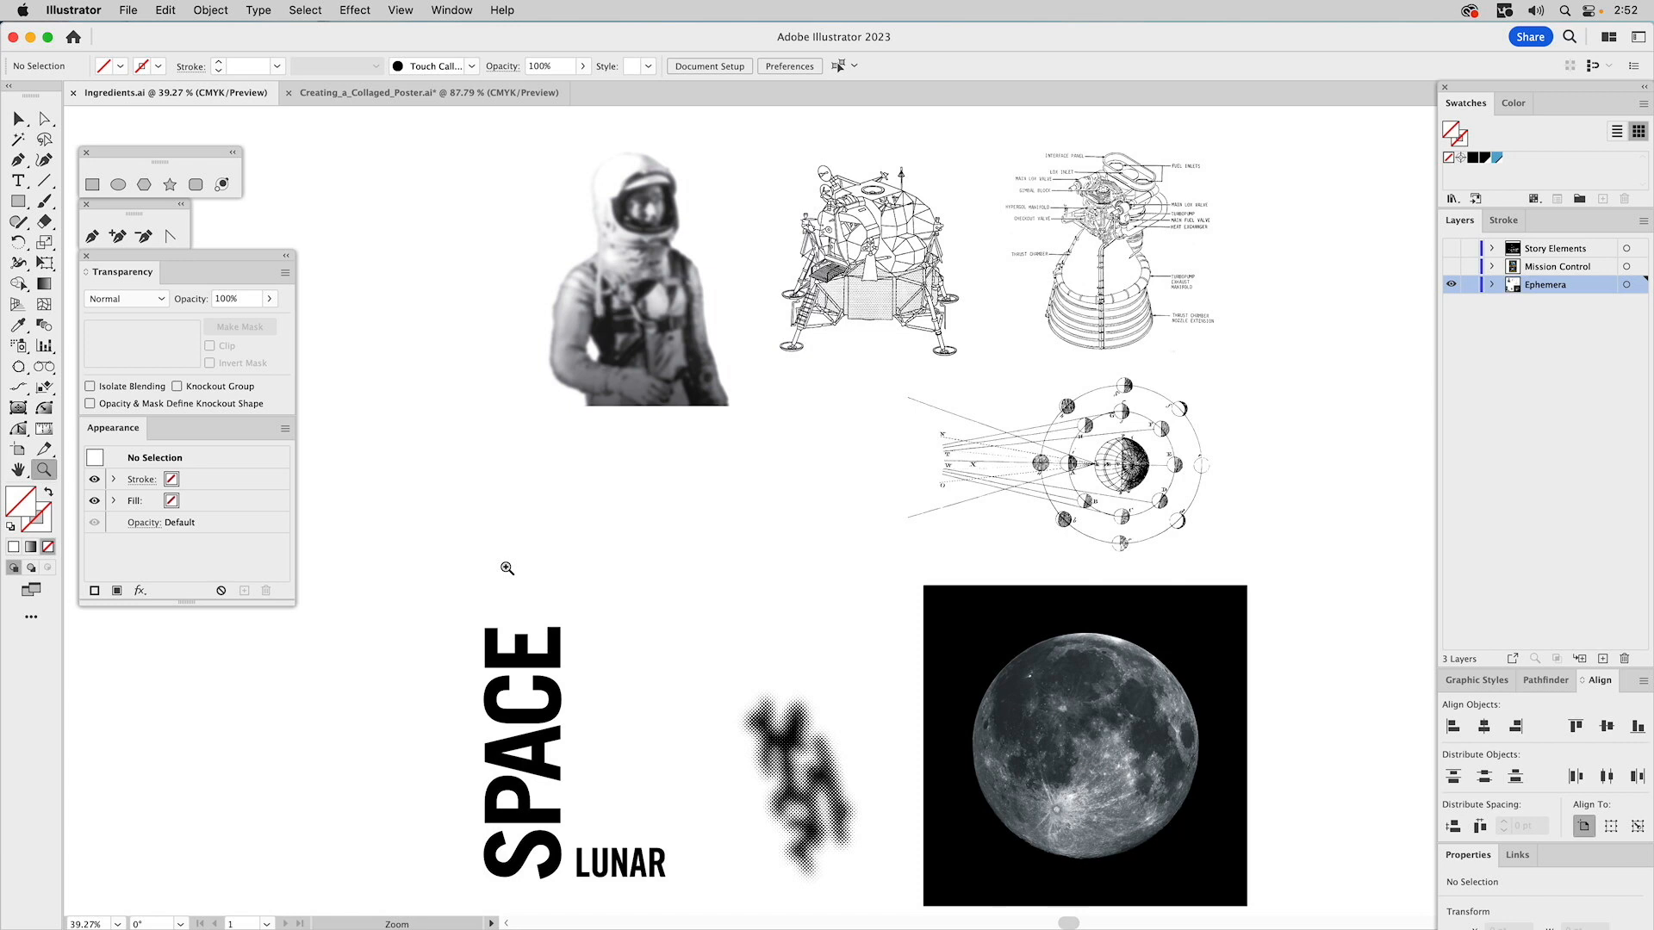
- Copy the linked Rocket_Man.tif astronaut image from Ingredients.ai and return to the Creating_a_Collaged_Poster.ai document
key("v")
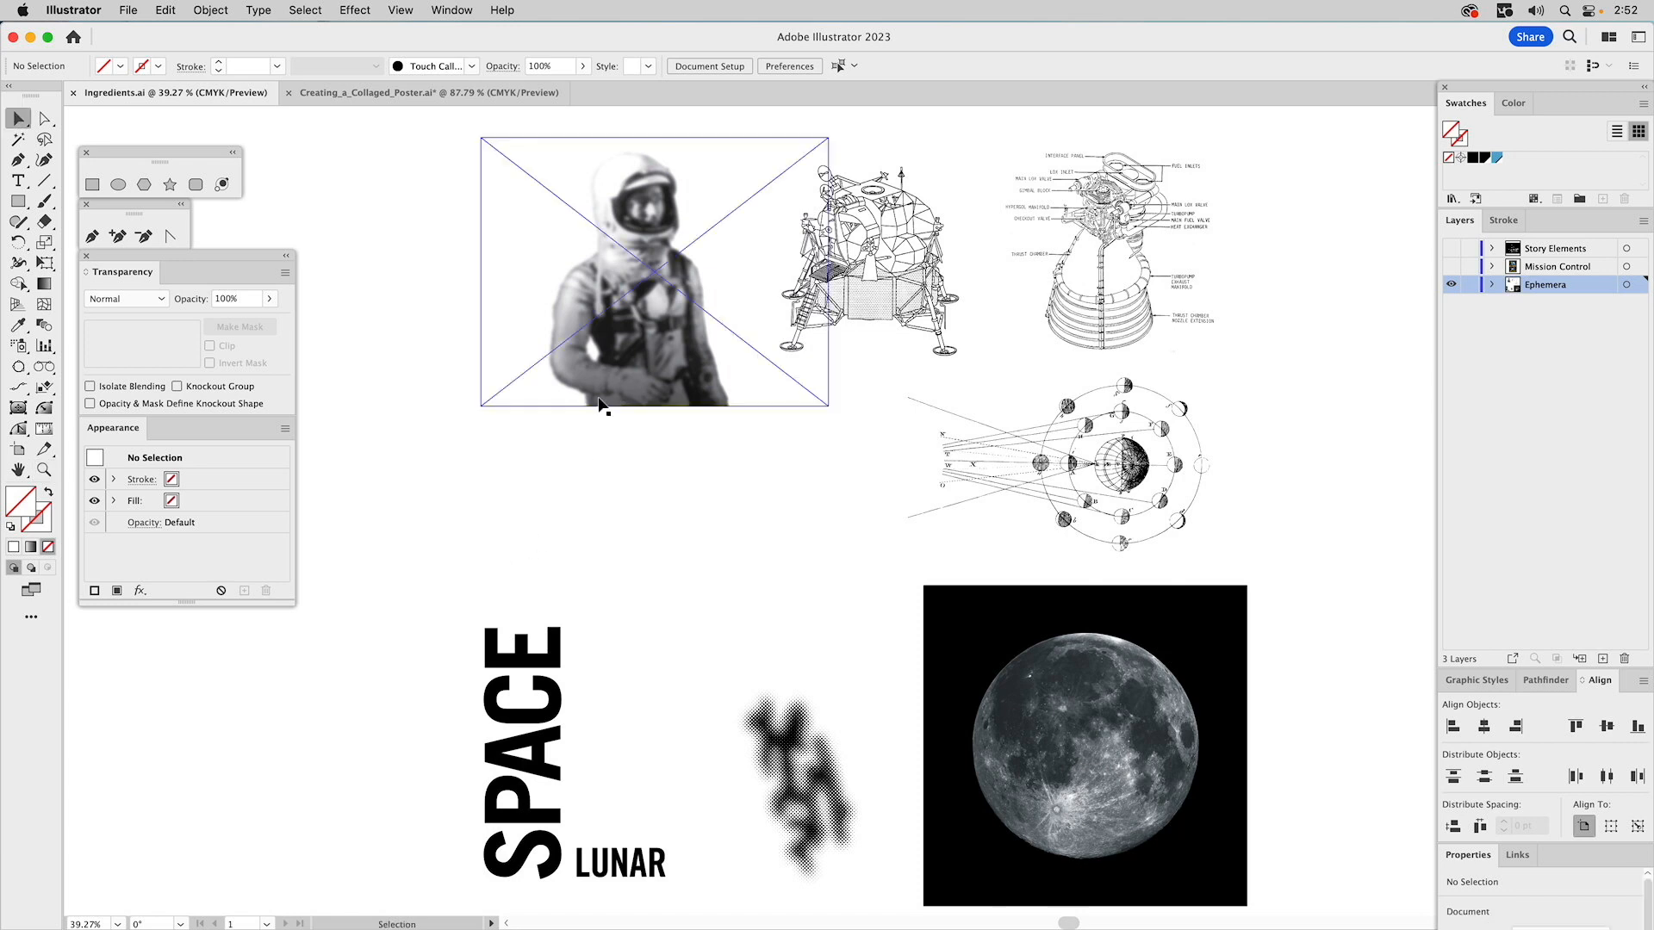
left_click(603, 307)
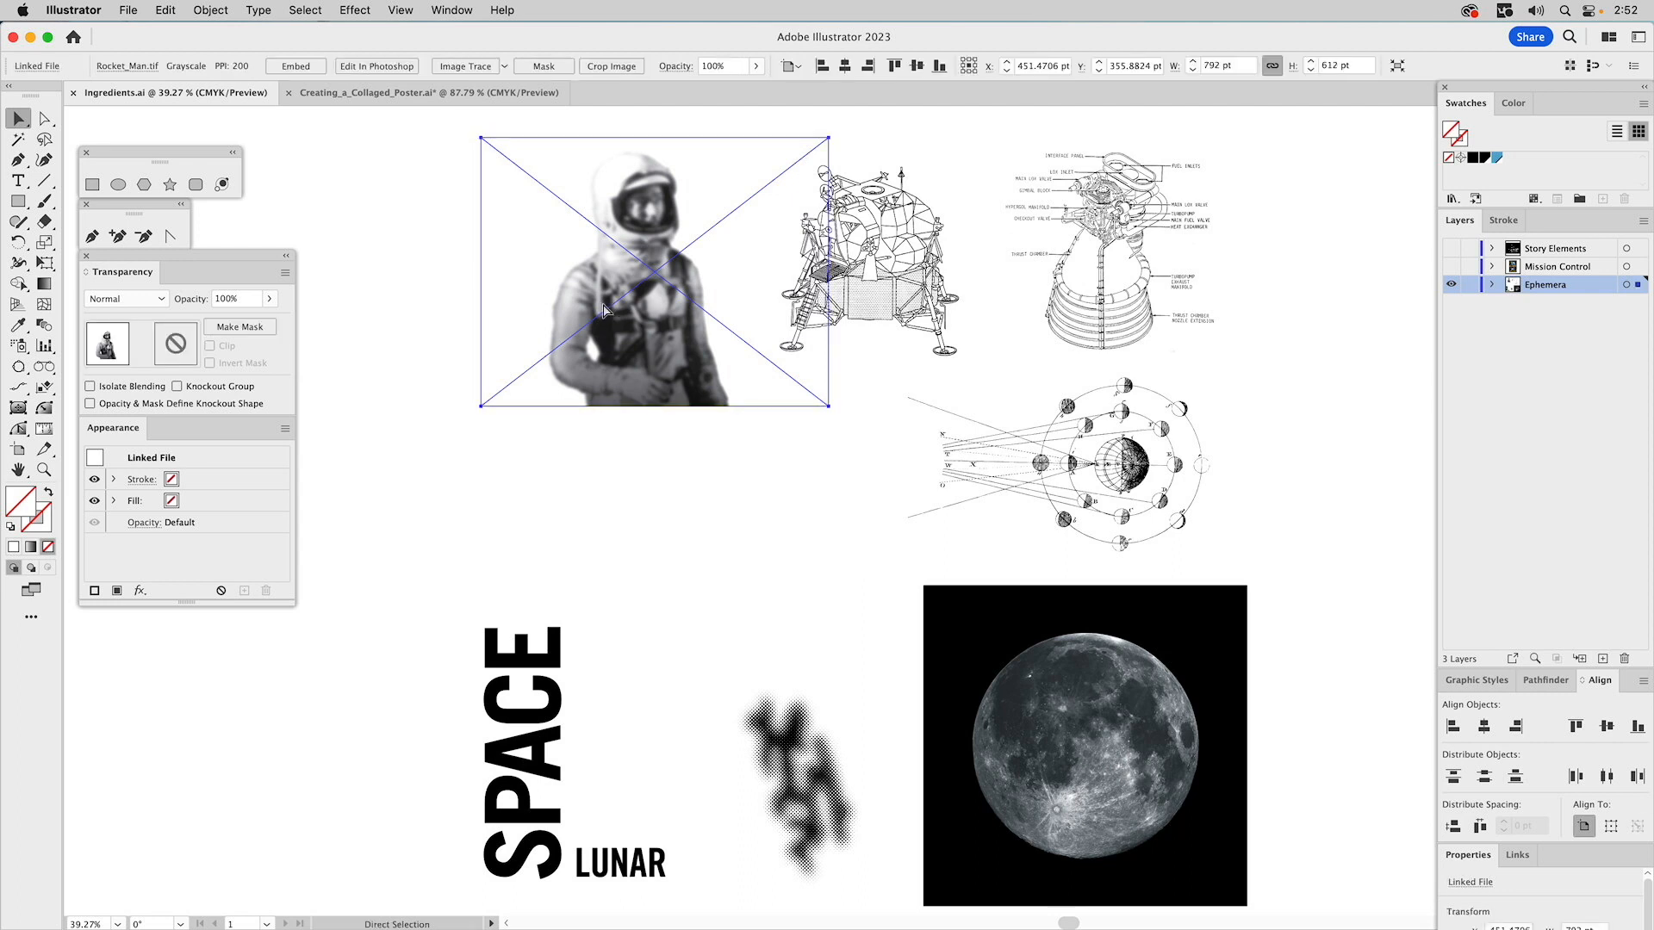
left_click(406, 93)
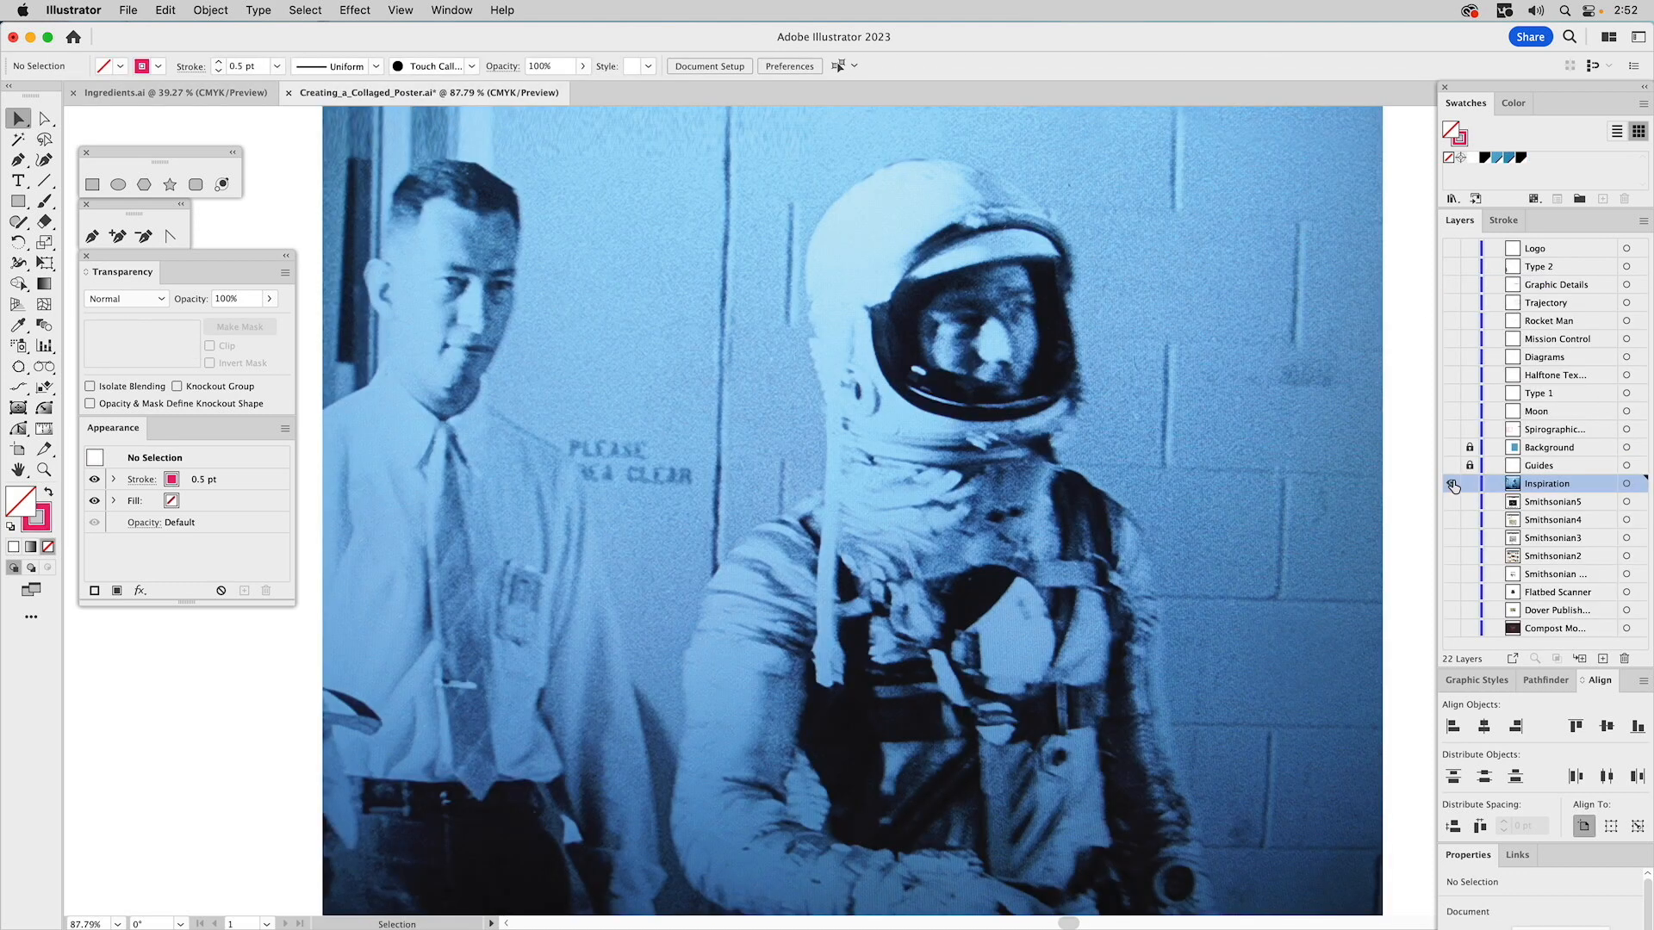
- Hide the Inspiration layer, make the Rocket Man layer visible and active, and paste the astronaut image into it
left_click(1452, 483)
key("super+y")
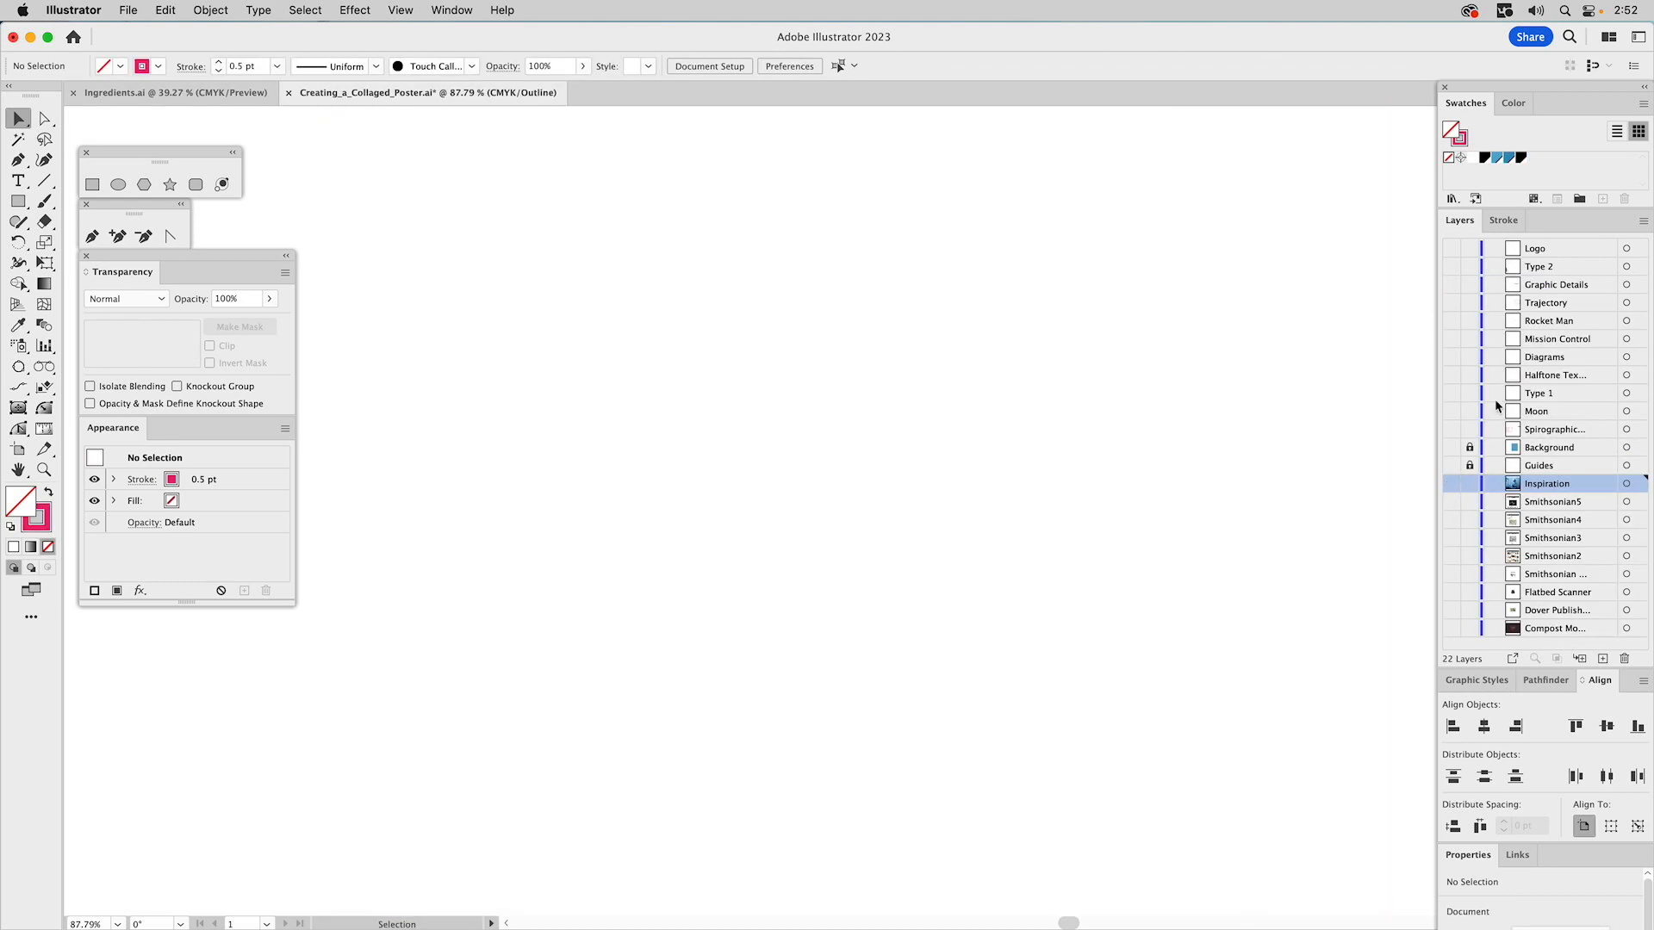
left_click(1451, 320)
left_click(1563, 323)
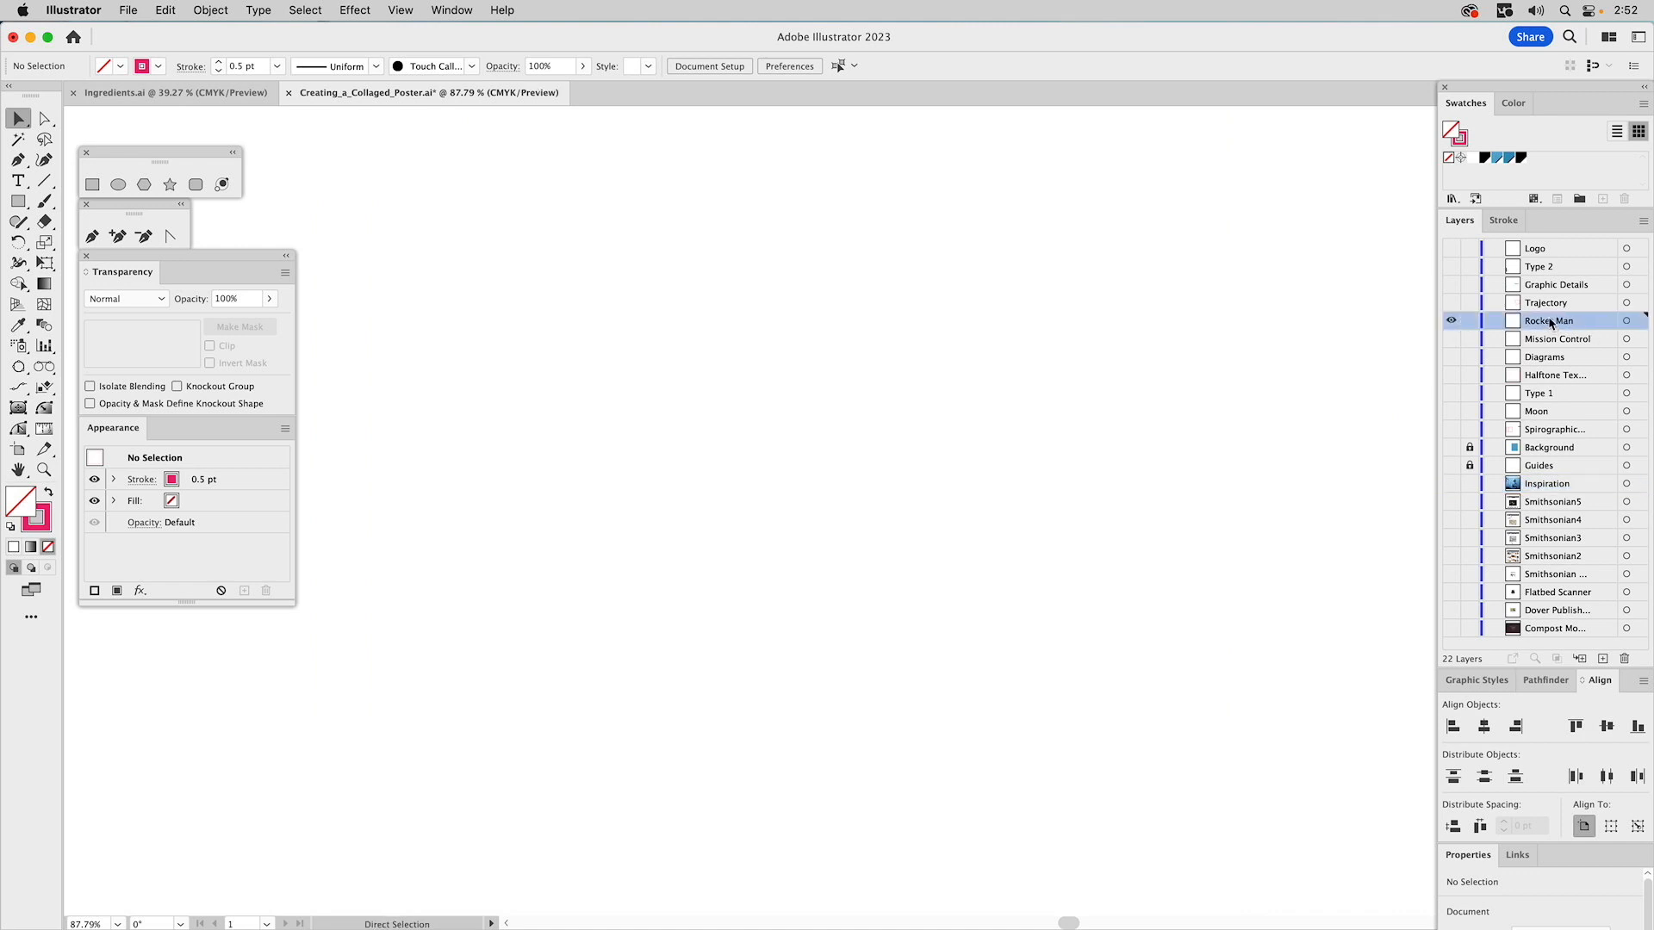
left_click(1549, 323, "alt")
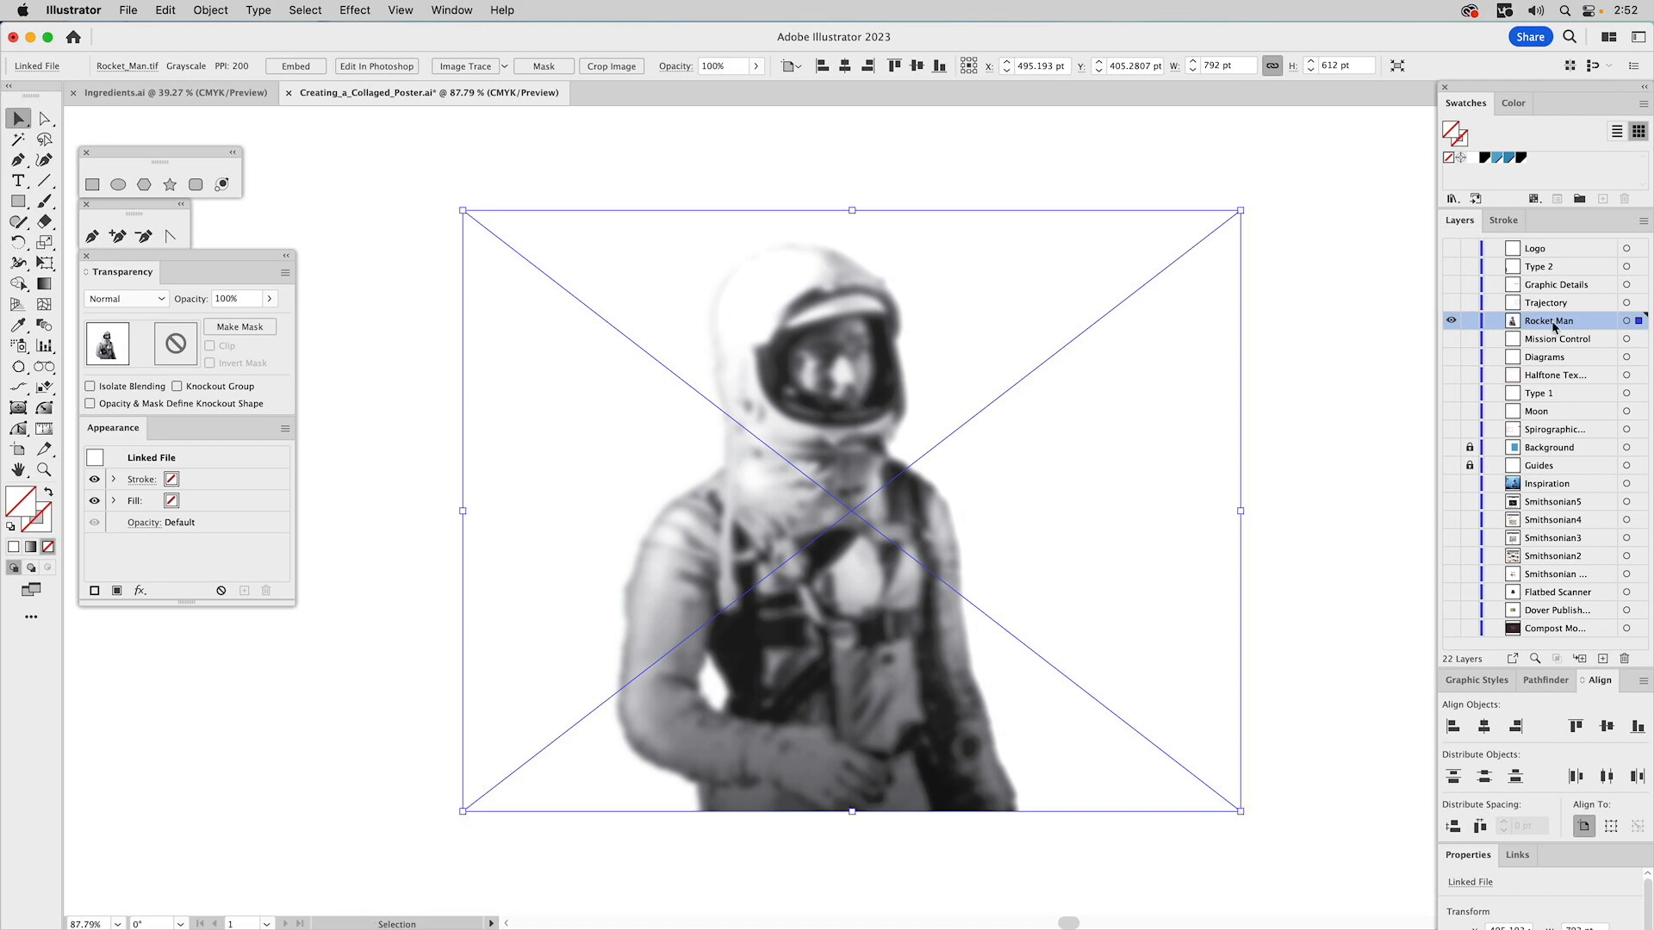
- Center the astronaut image vertically and horizontally on the artboard and set its blending mode to Multiply
left_click(1605, 724)
left_click(1482, 724)
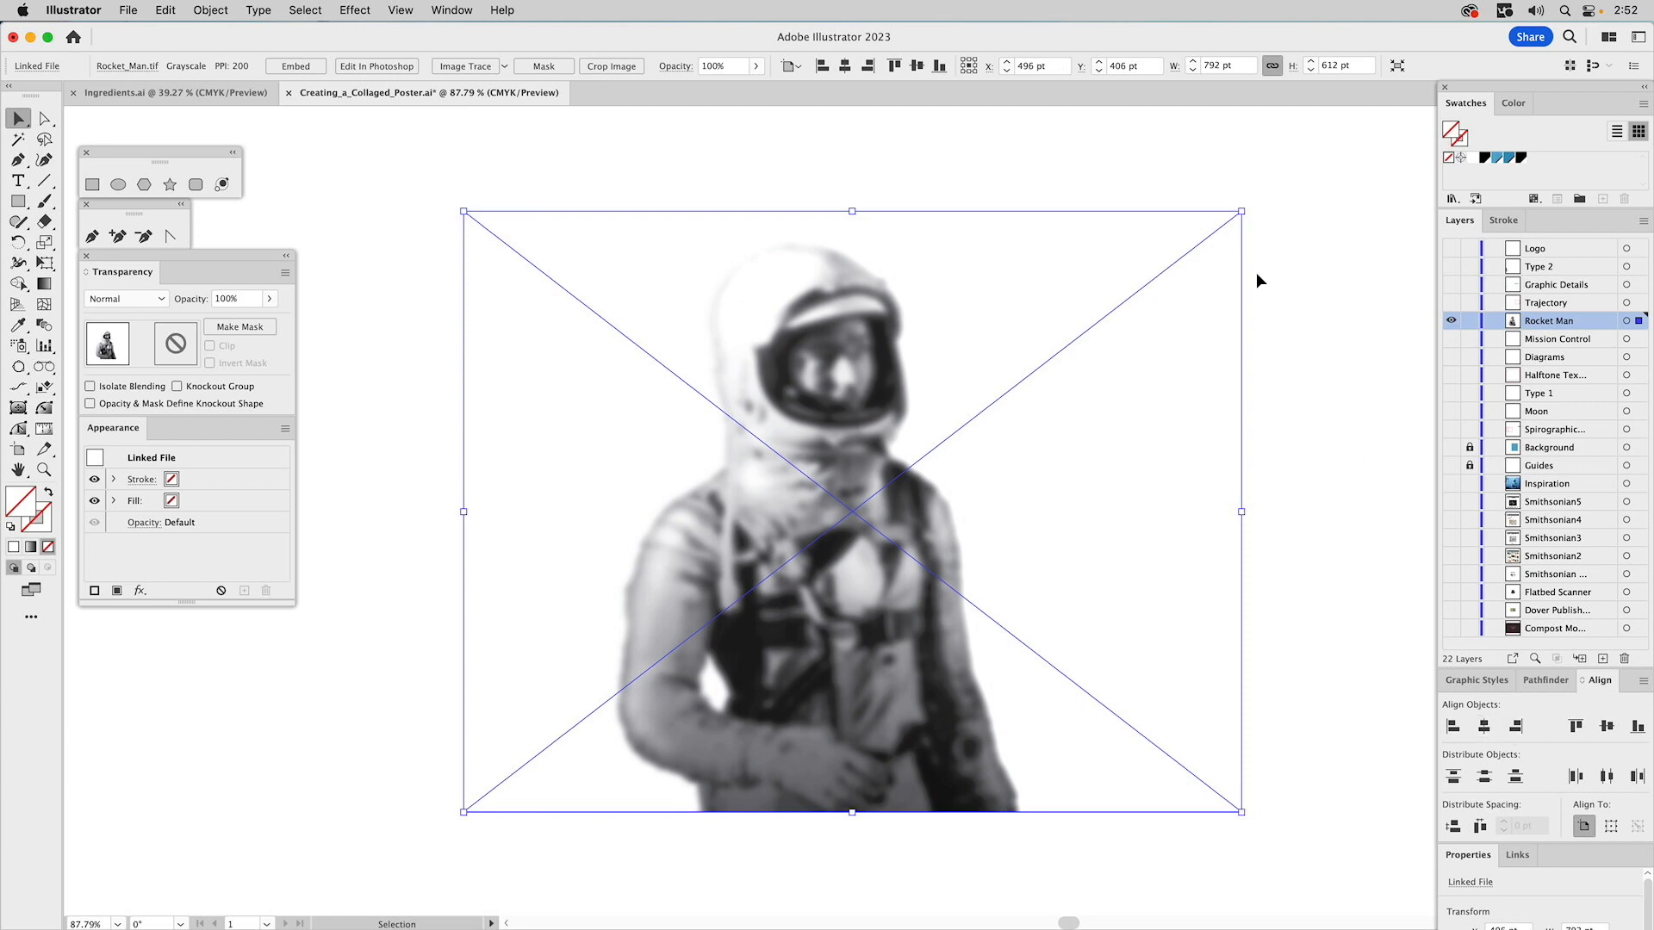
left_click(132, 300)
left_click(128, 362)
- Lock the Rocket Man layer and show the Guides and Background layers
left_click(1470, 321)
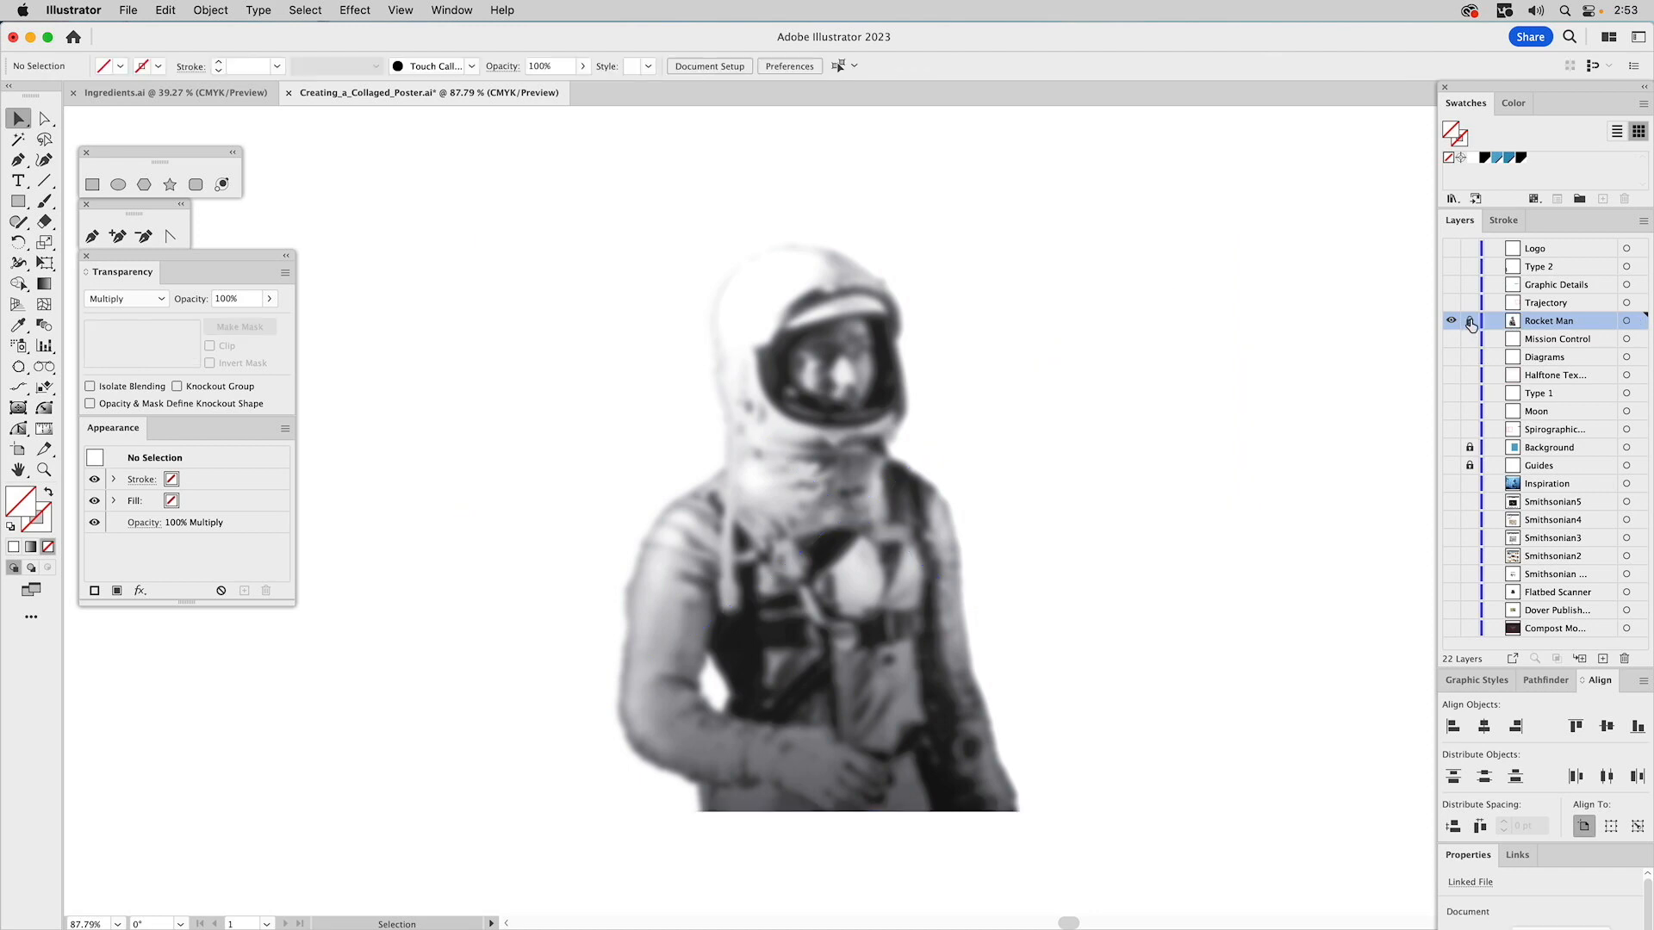
left_click(1451, 465)
left_click(1451, 447)
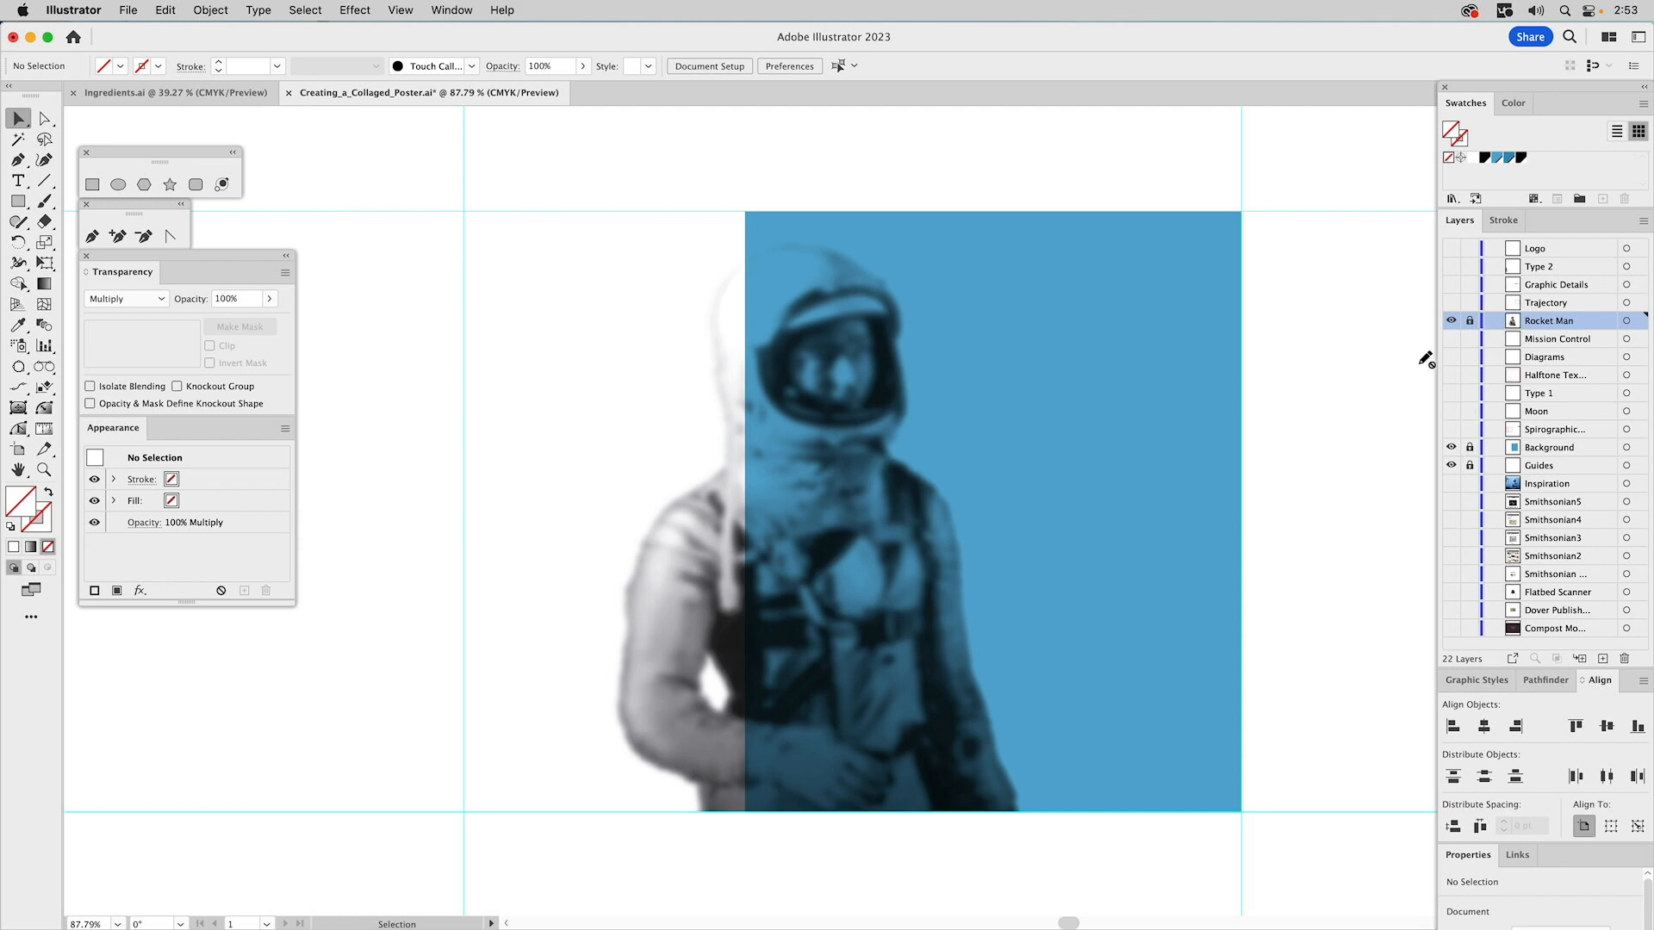
- Copy the vertical SPACE lettering from Ingredients.ai, deselect it there, and return to the Creating_a_Collaged_Poster.ai document
left_click(237, 95)
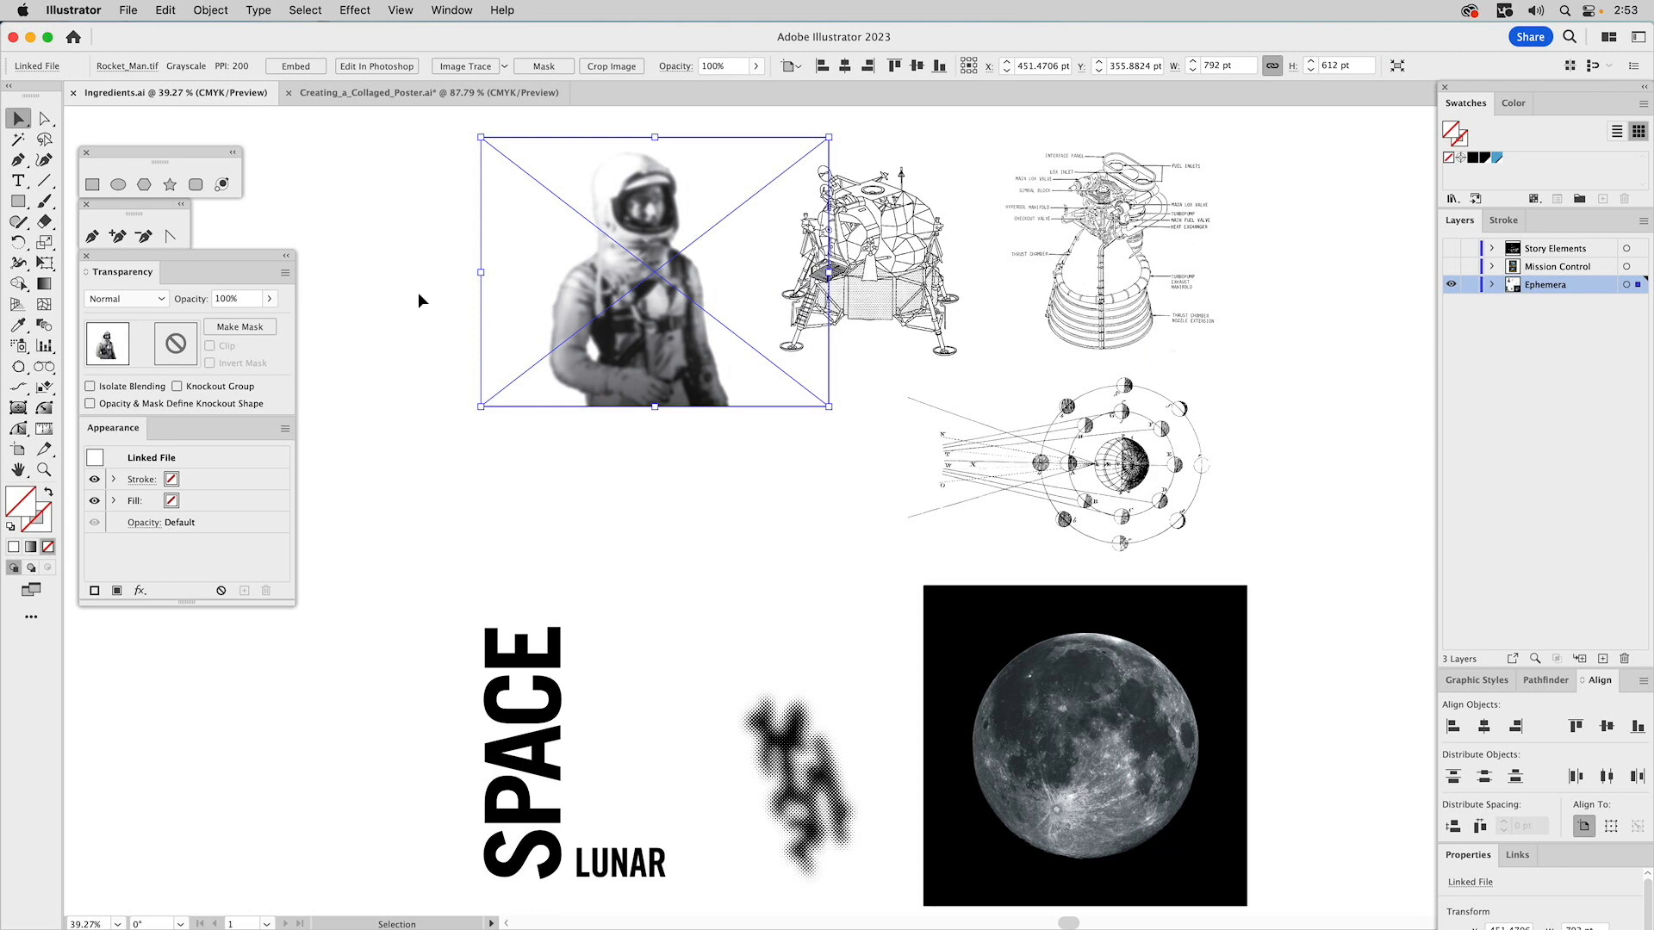
left_click(531, 670)
key("super+shift+a")
left_click(534, 95)
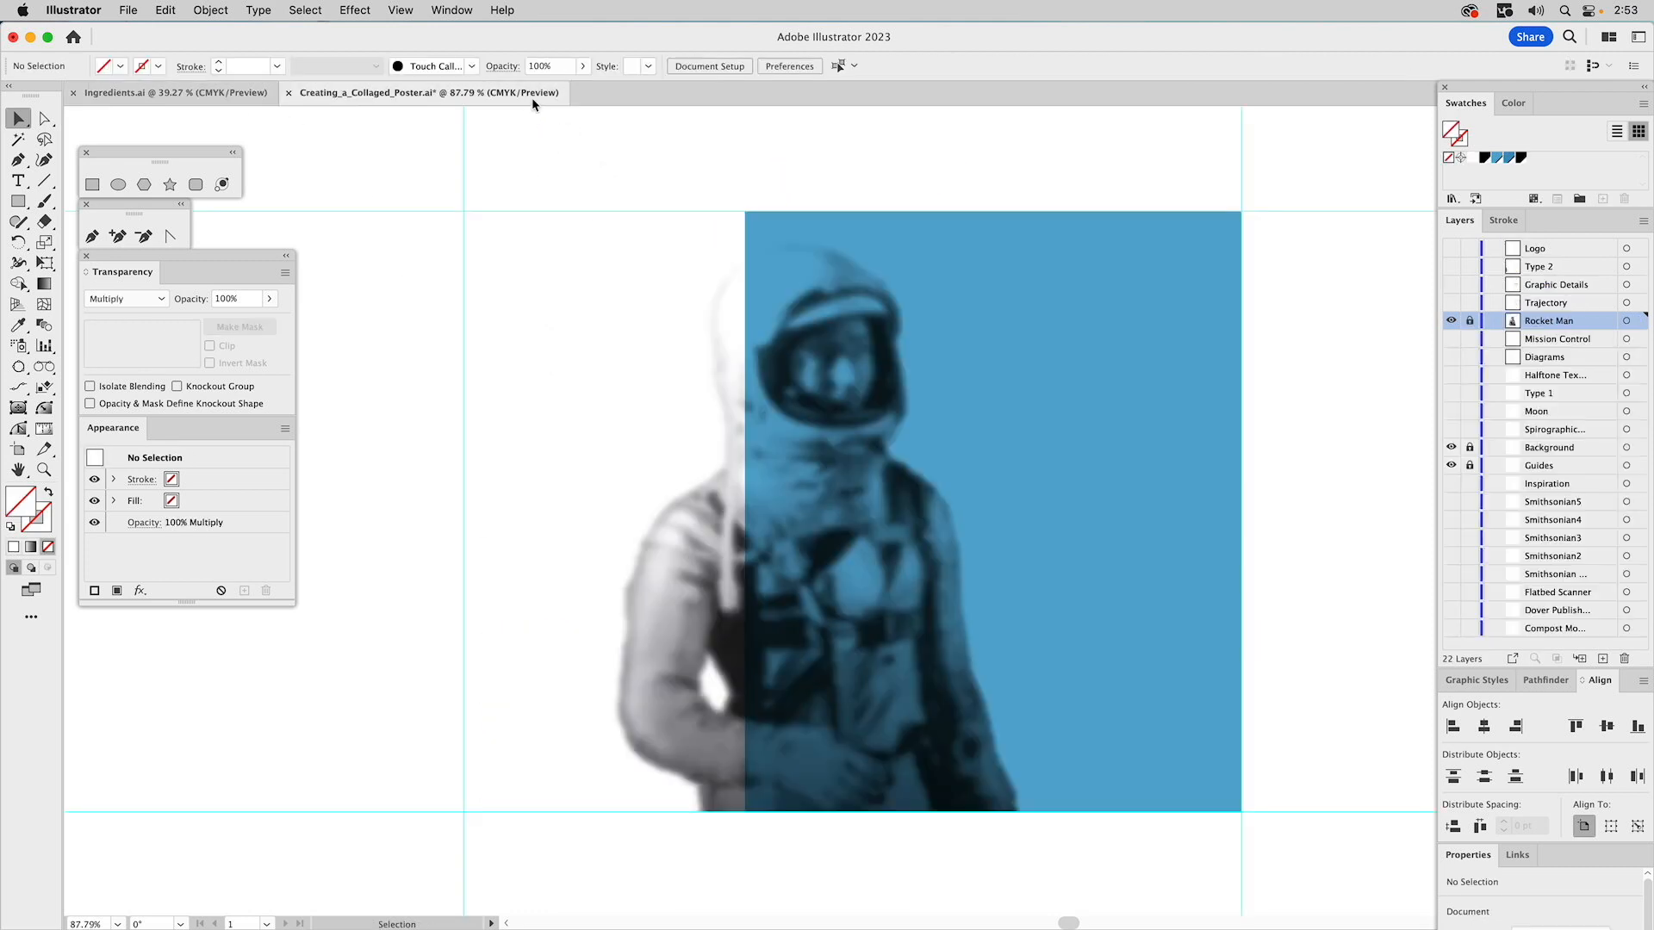
- Show and activate the Type 1 layer and paste the SPACE lettering into it
left_click(1452, 393)
left_click(1538, 395)
key("super")
left_click(1555, 393, "alt")
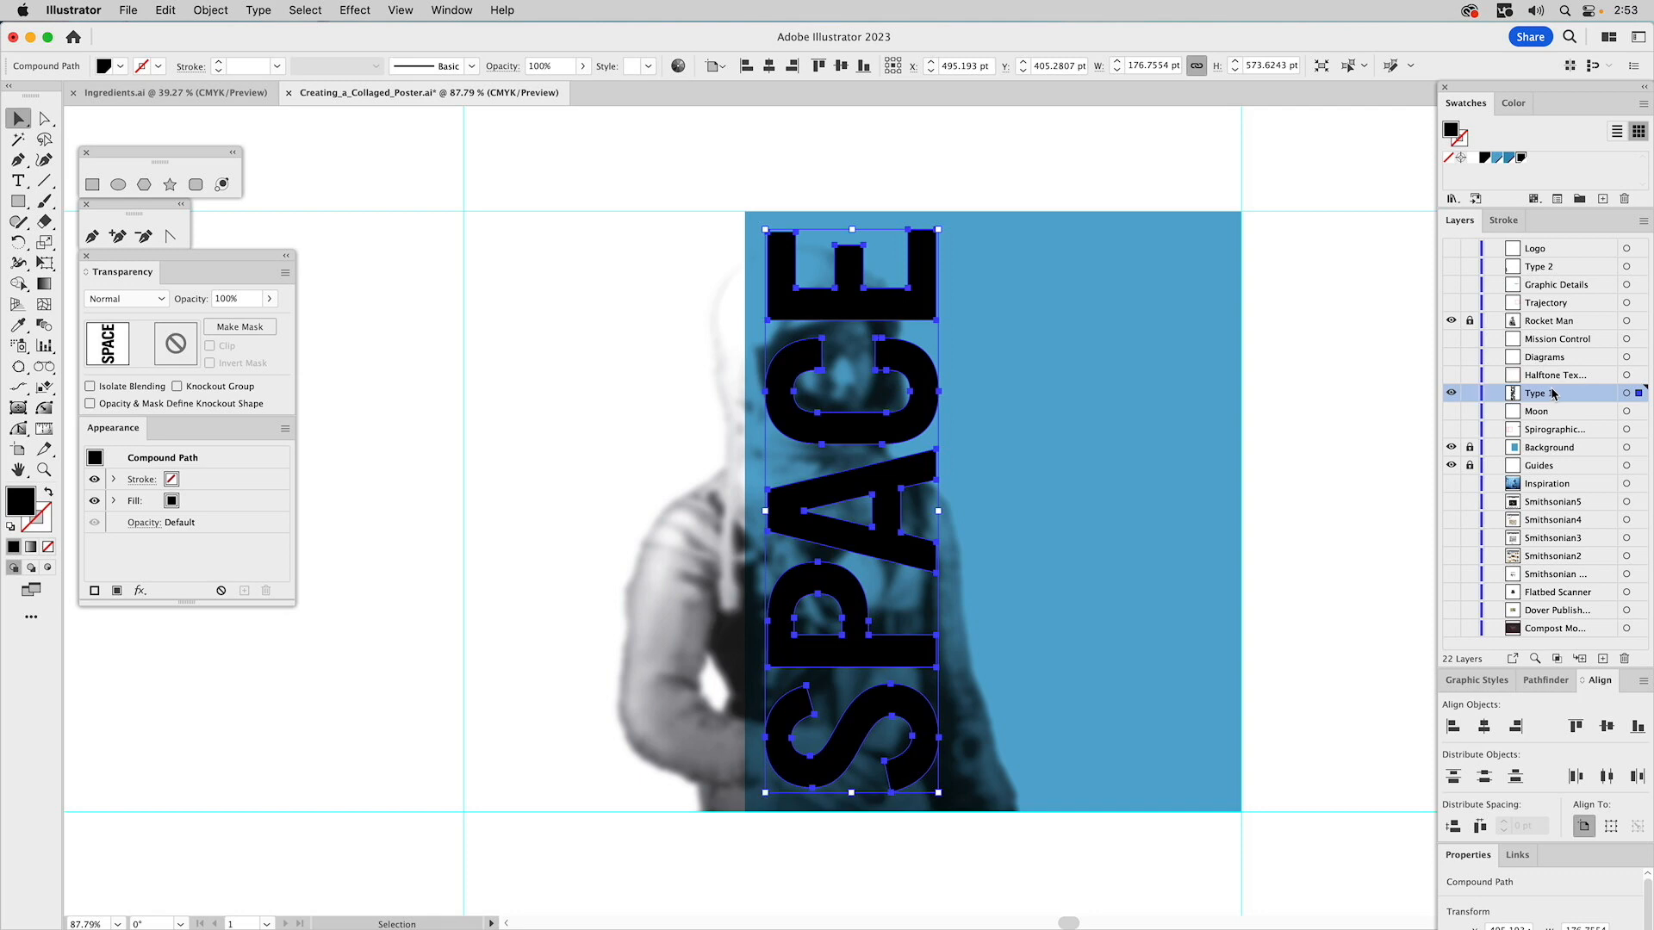
- Fill the SPACE lettering with the light blue swatch that matches the background rectangle
left_click(1498, 159)
key("super")
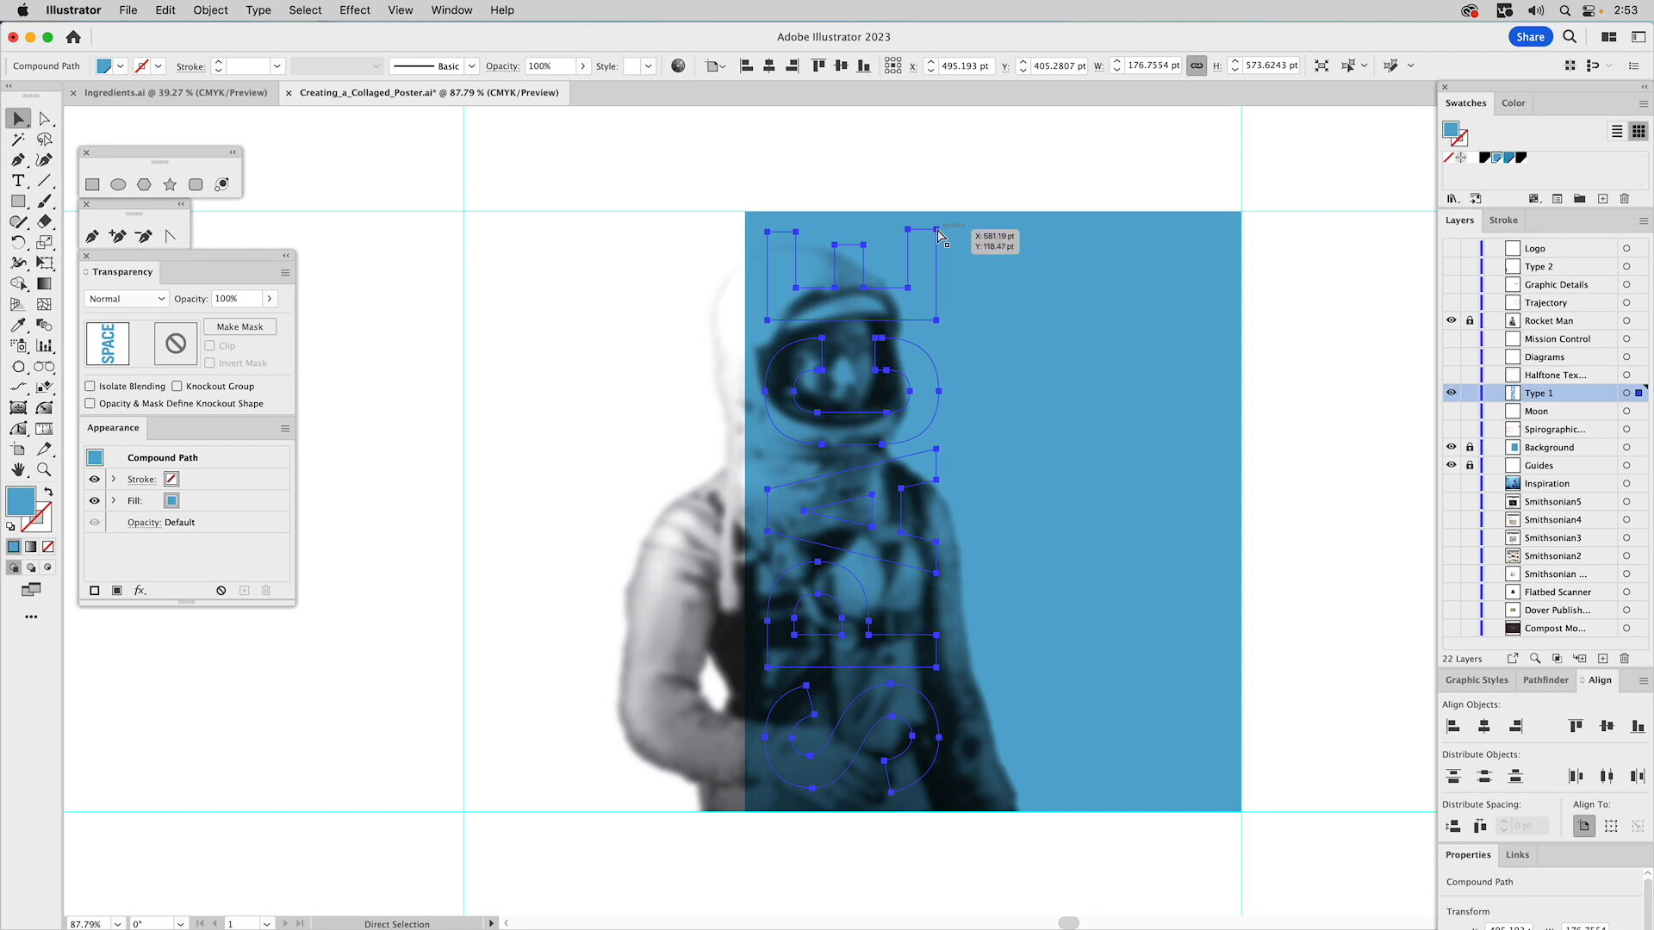
- Move the SPACE lettering so its right edge meets the blue rectangle's left edge, and show the Type 2 layer
left_click_drag(938, 235, 746, 229)
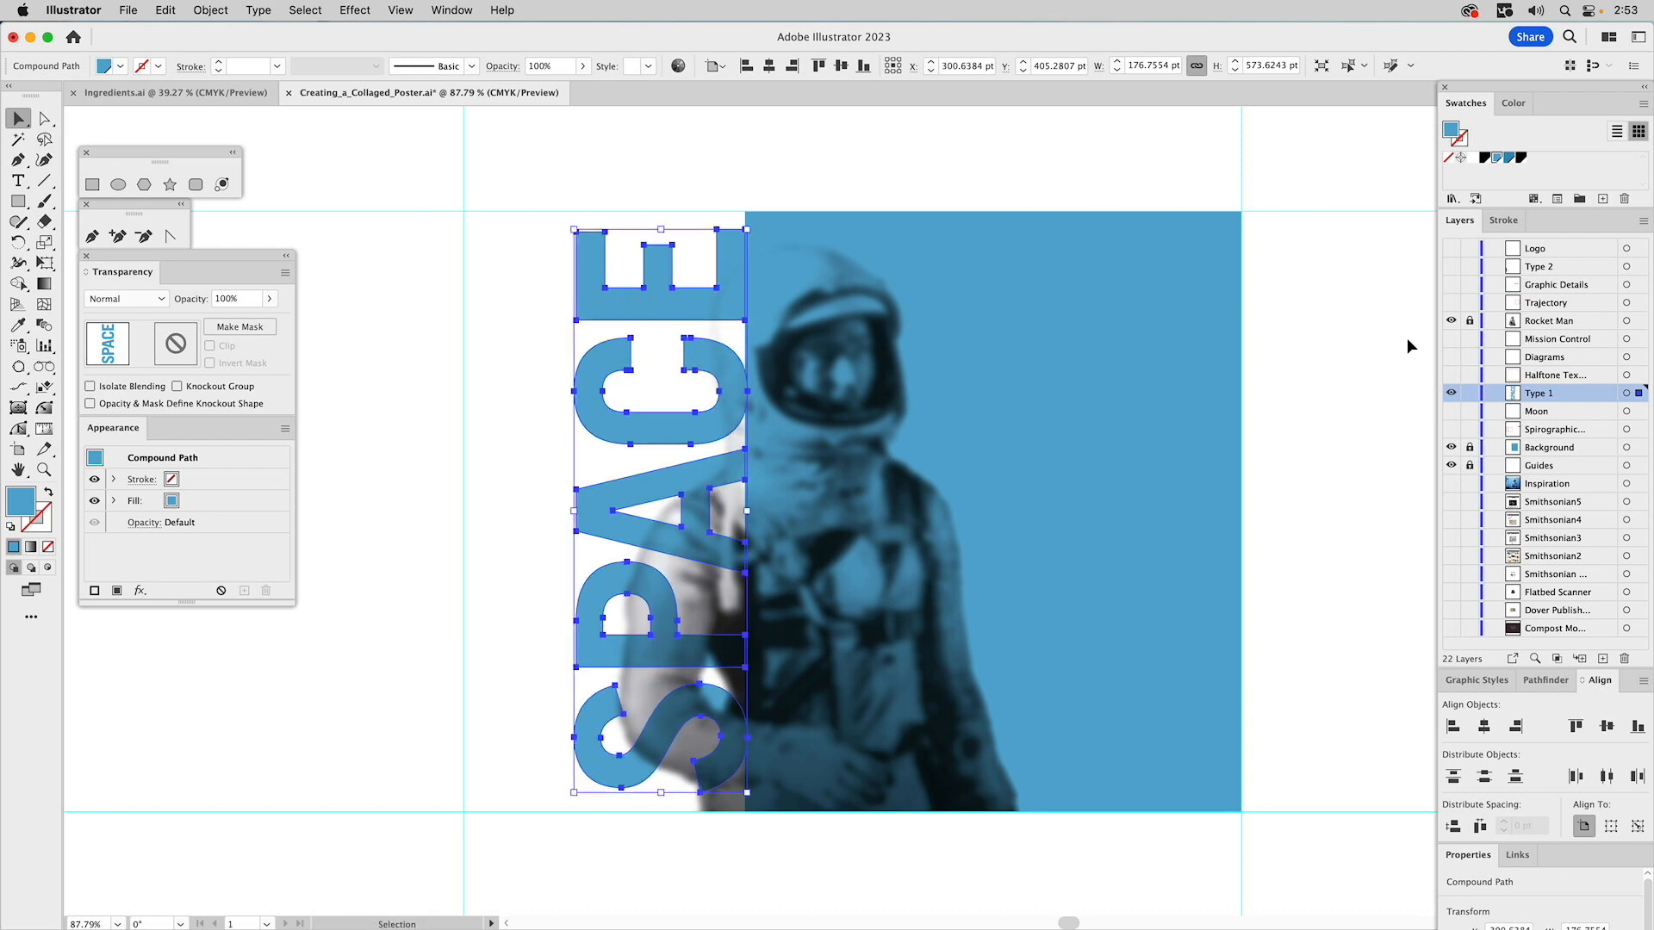
left_click(1319, 272)
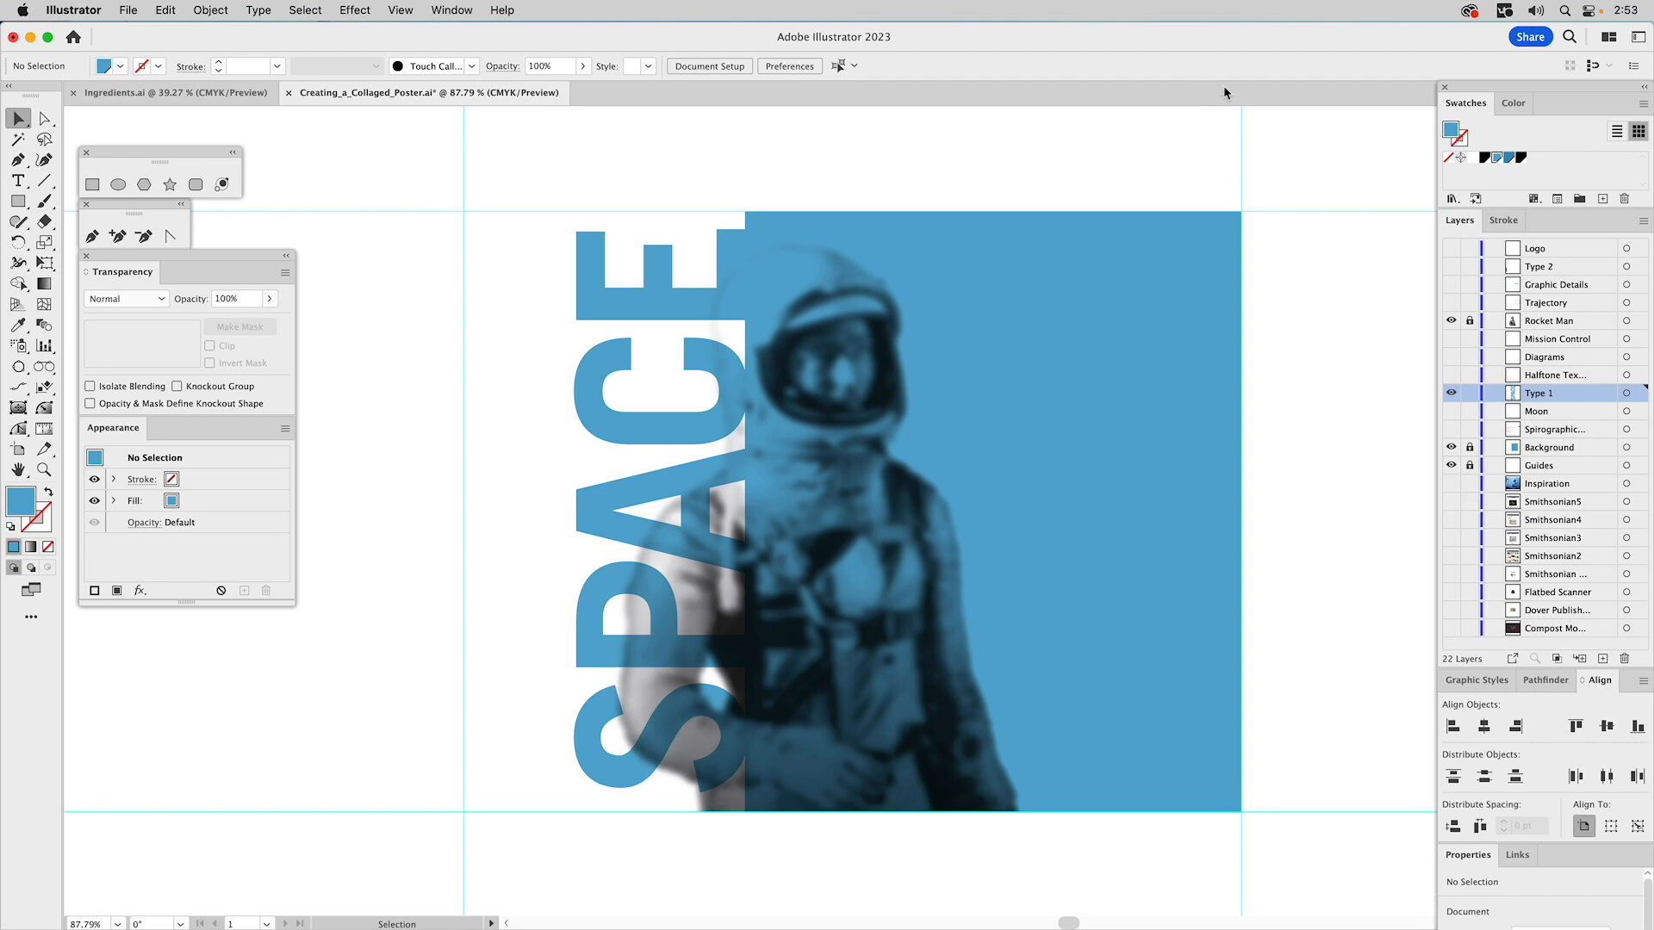
left_click(1450, 270)
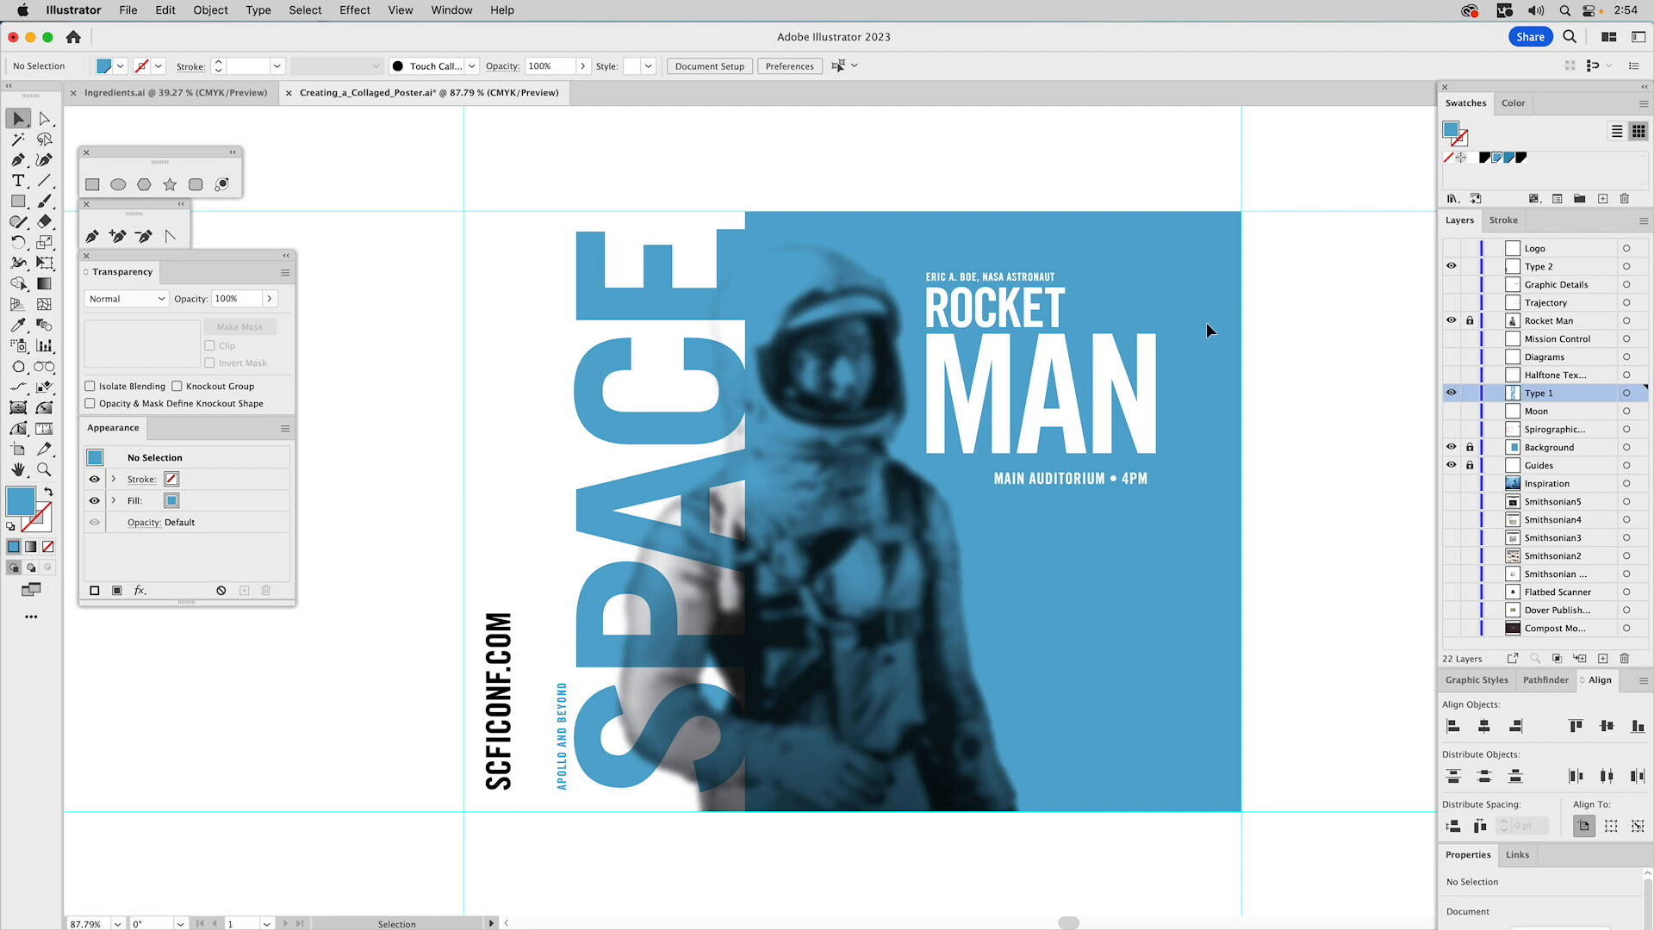
- Add an Outer Glow in Multiply mode to the ROCKET MAN title, coloured with the C=60 M=2 Y=0 K=25 swatch
left_click(1102, 347)
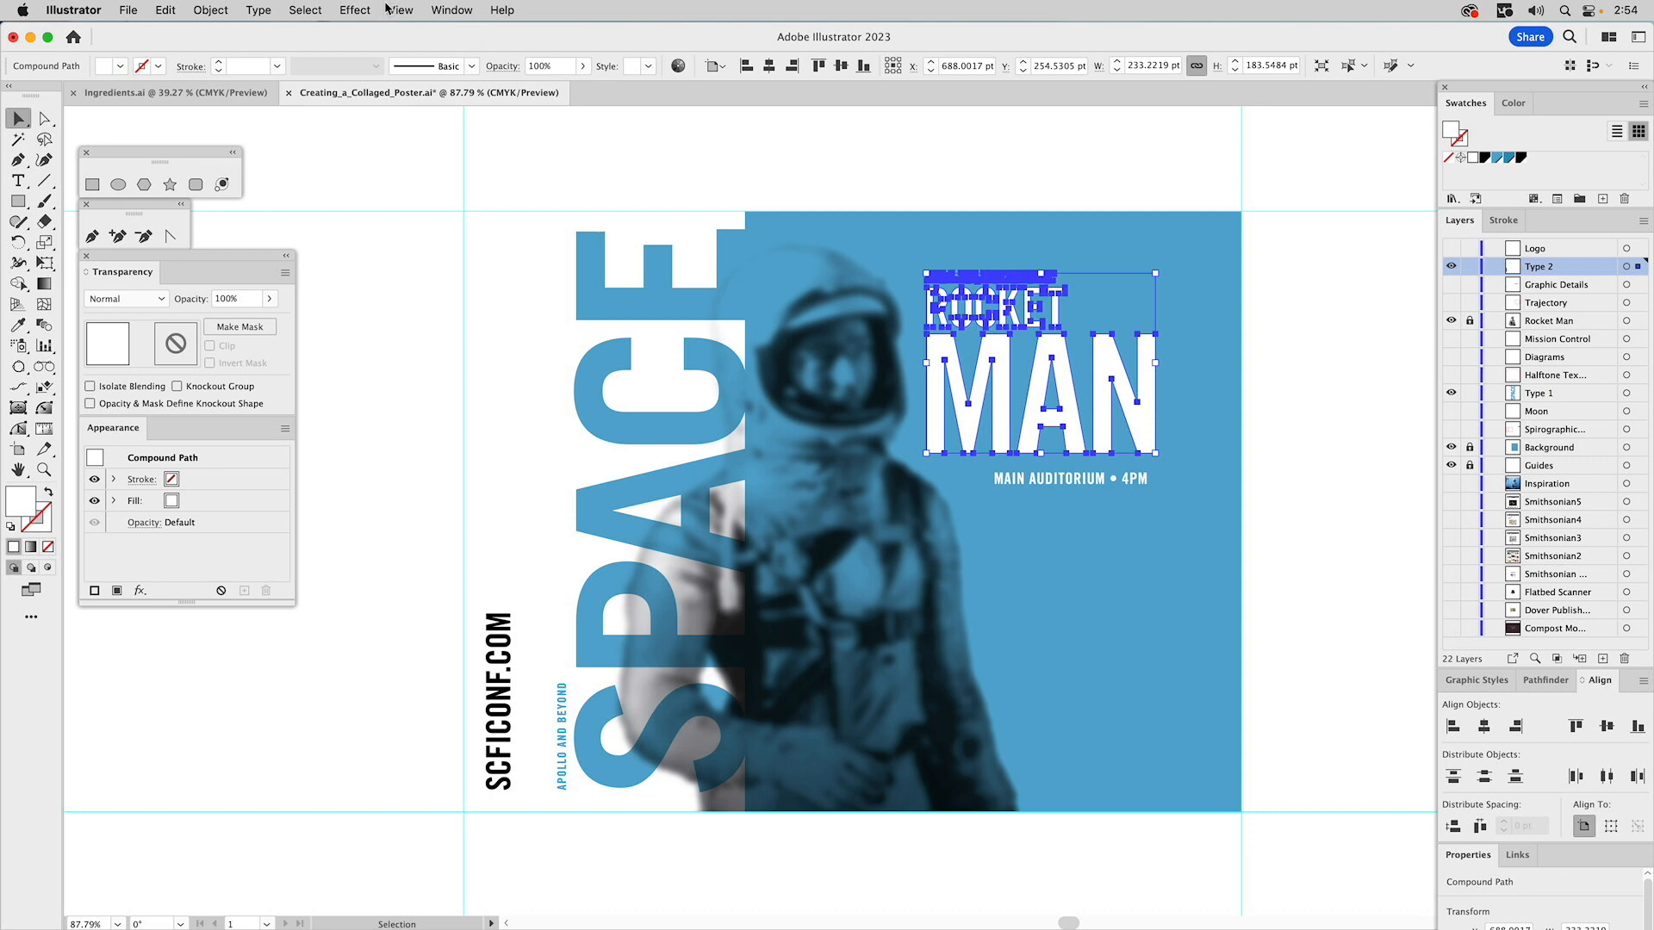
left_click(356, 10)
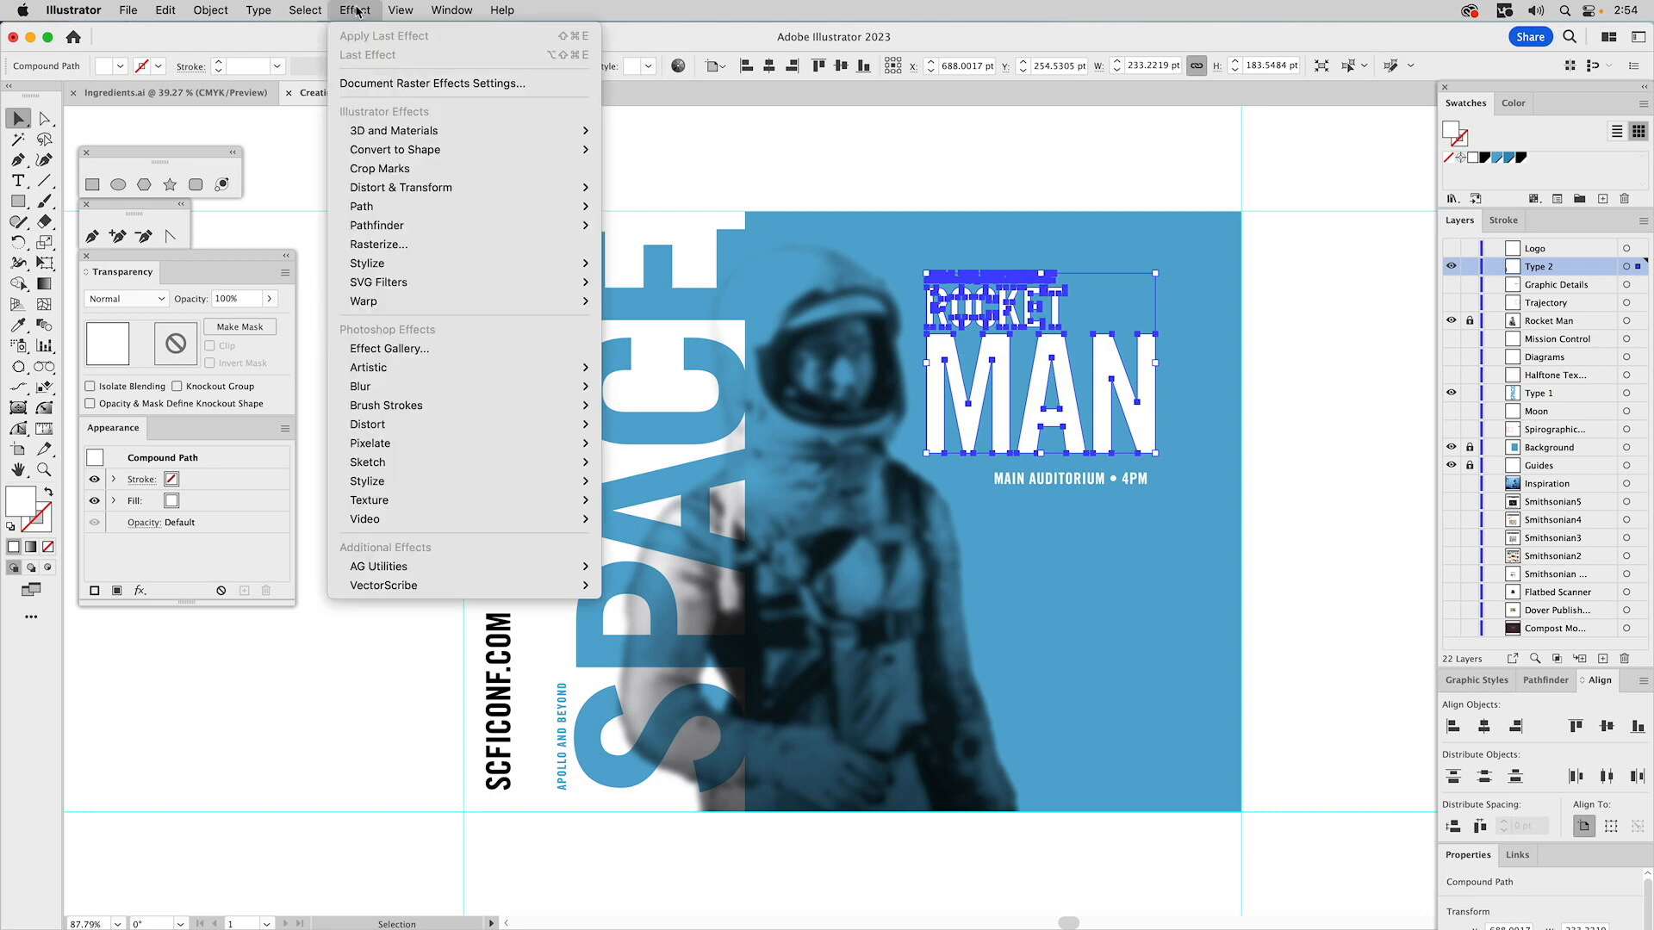
mouse_move(379, 263)
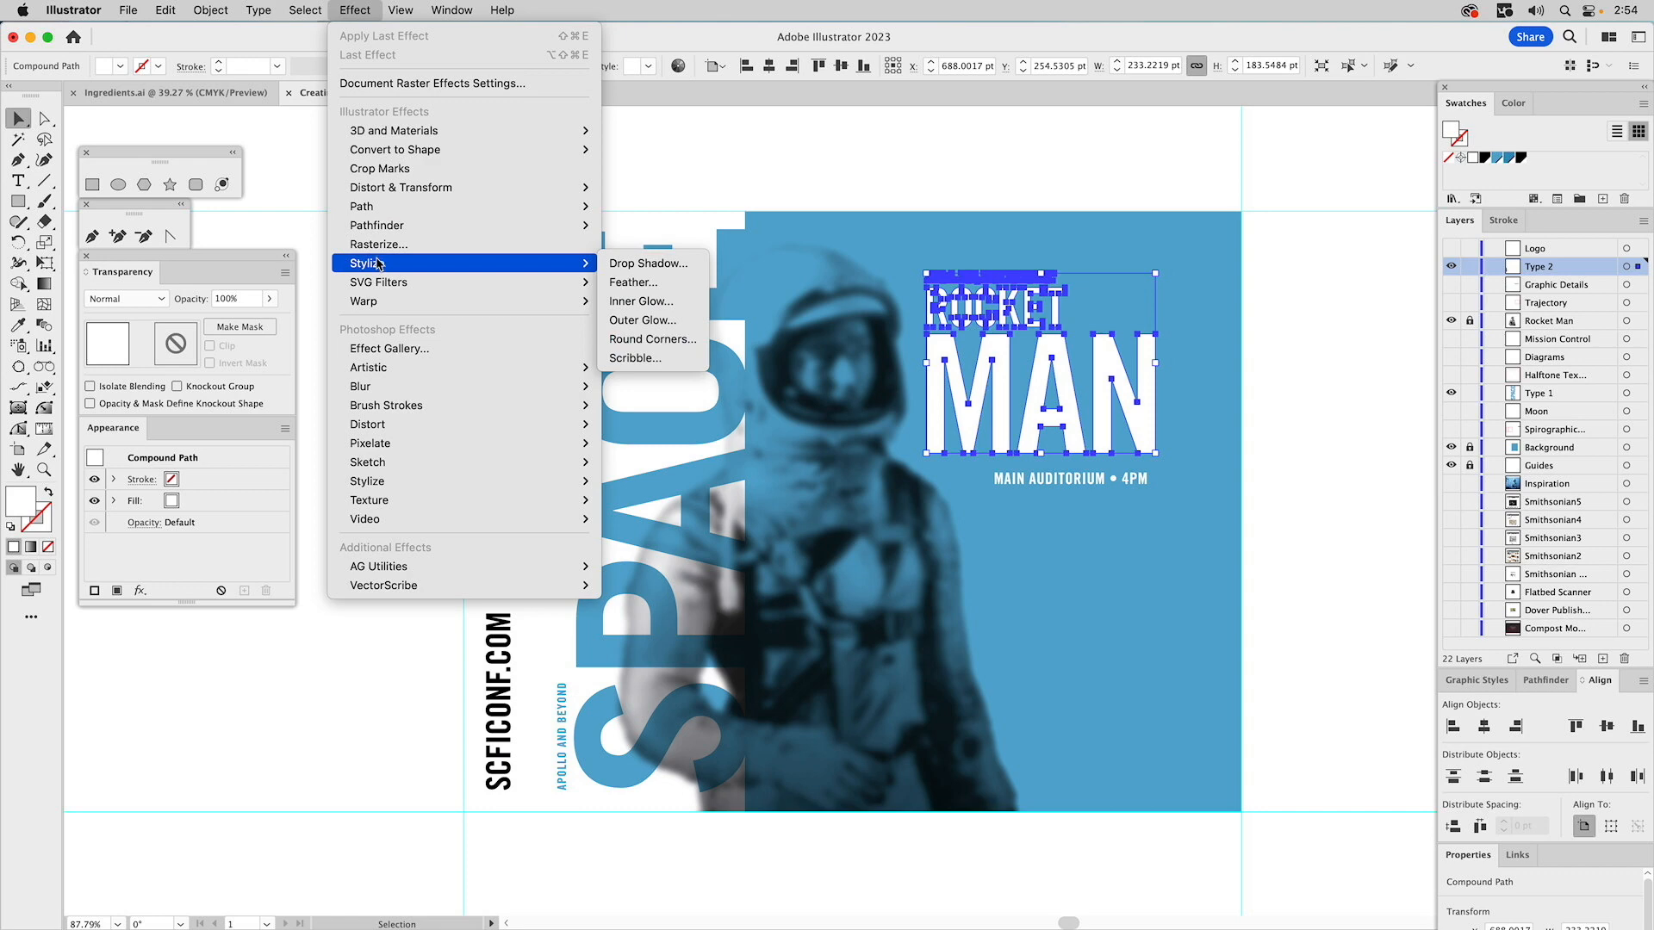
left_click(647, 321)
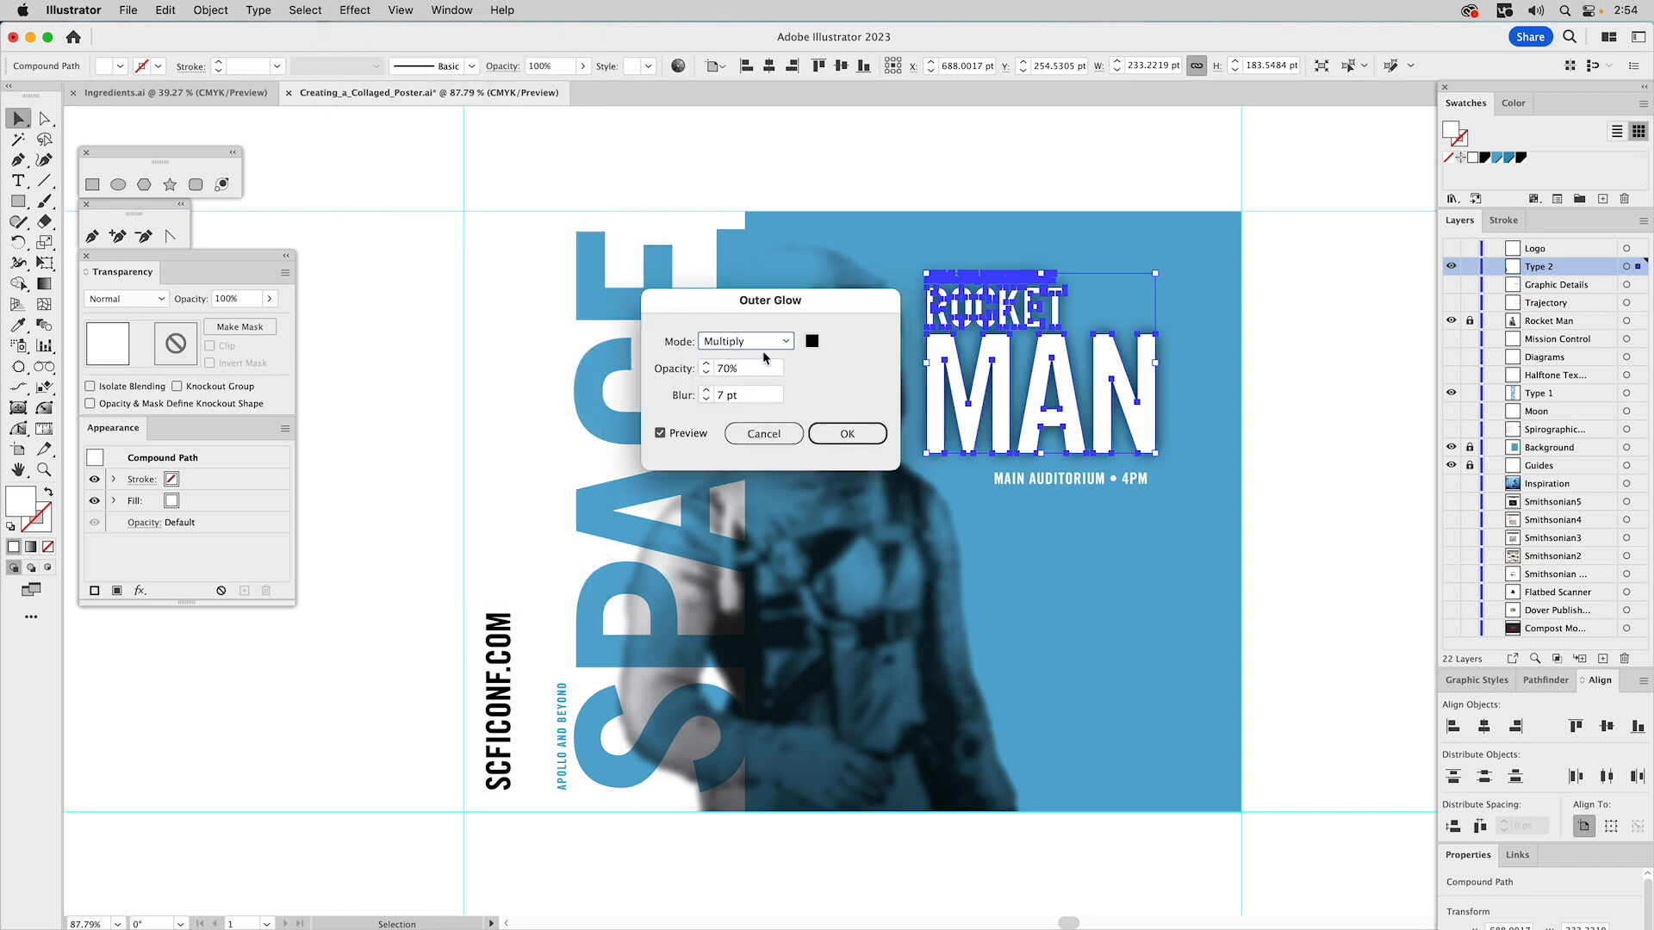
left_click(811, 342)
left_click(1113, 339)
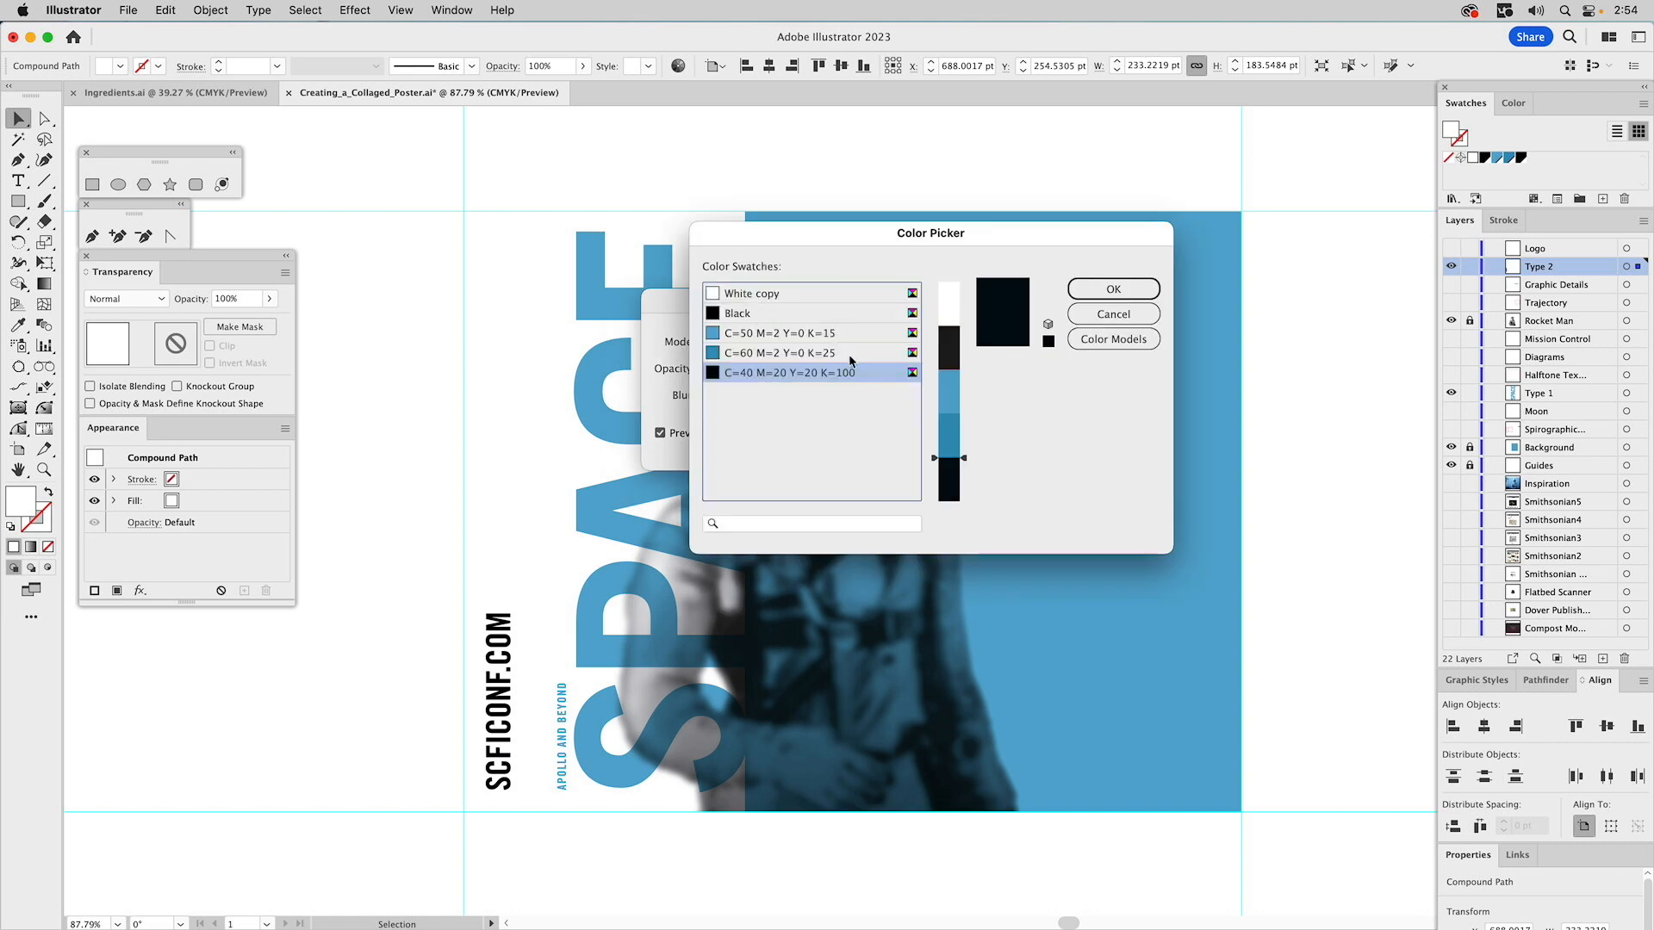
left_click(731, 353)
left_click(1119, 291)
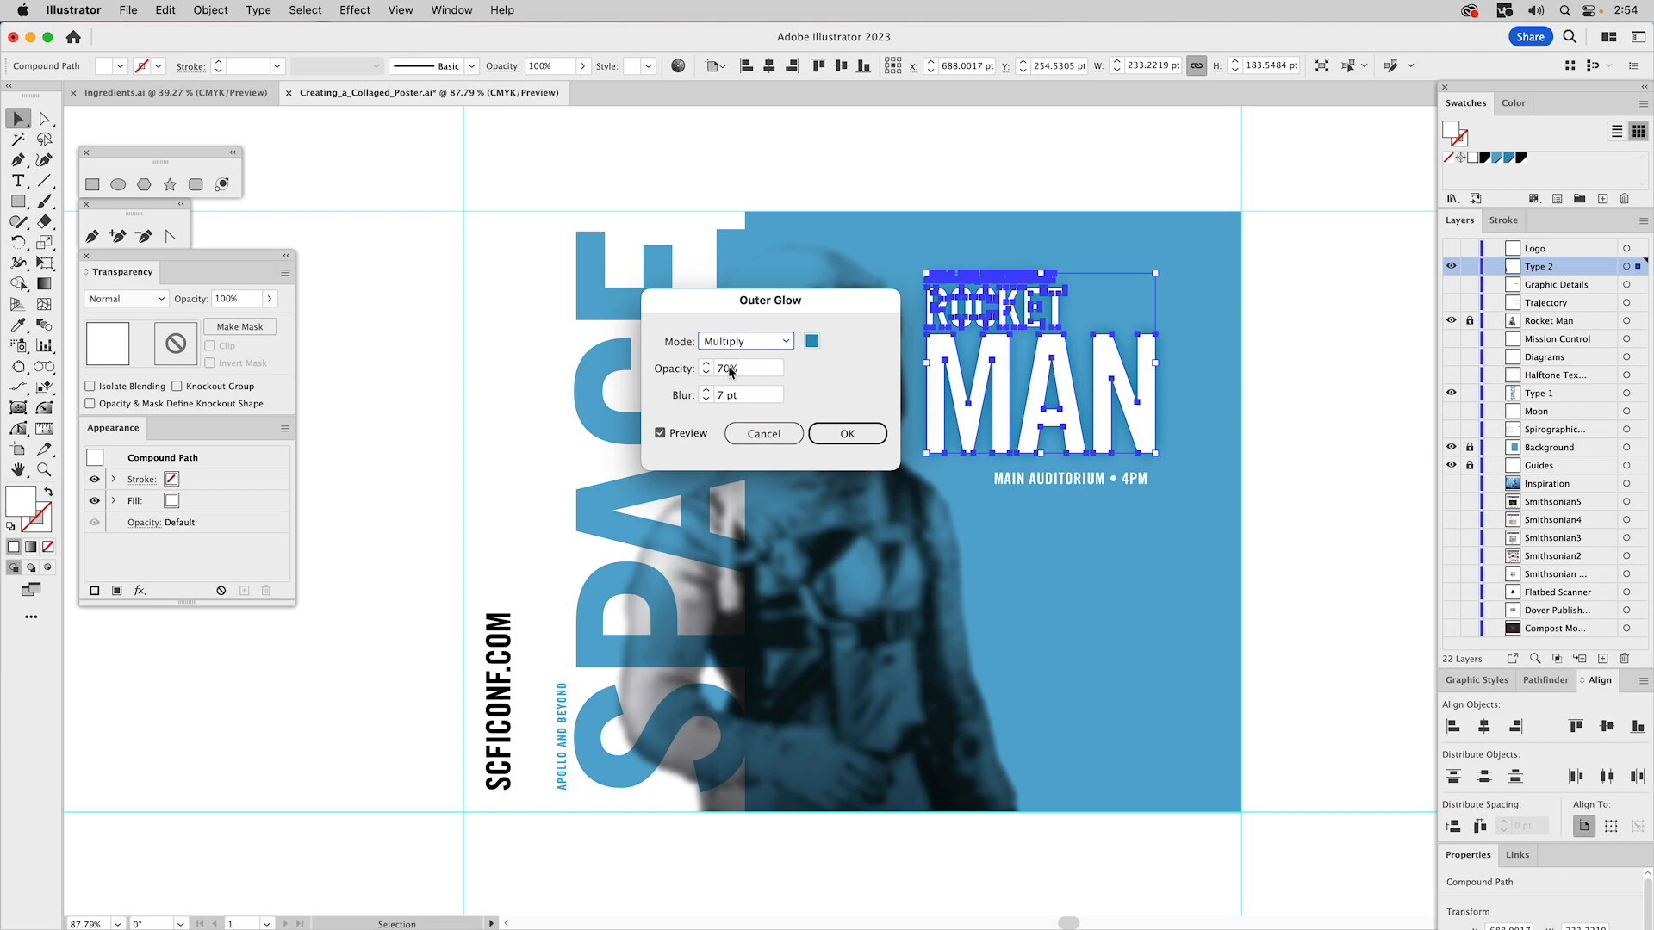
- Try a 10 pt blur on the title's outer glow and set it back to 7 pt
double_click(721, 395)
type("10")
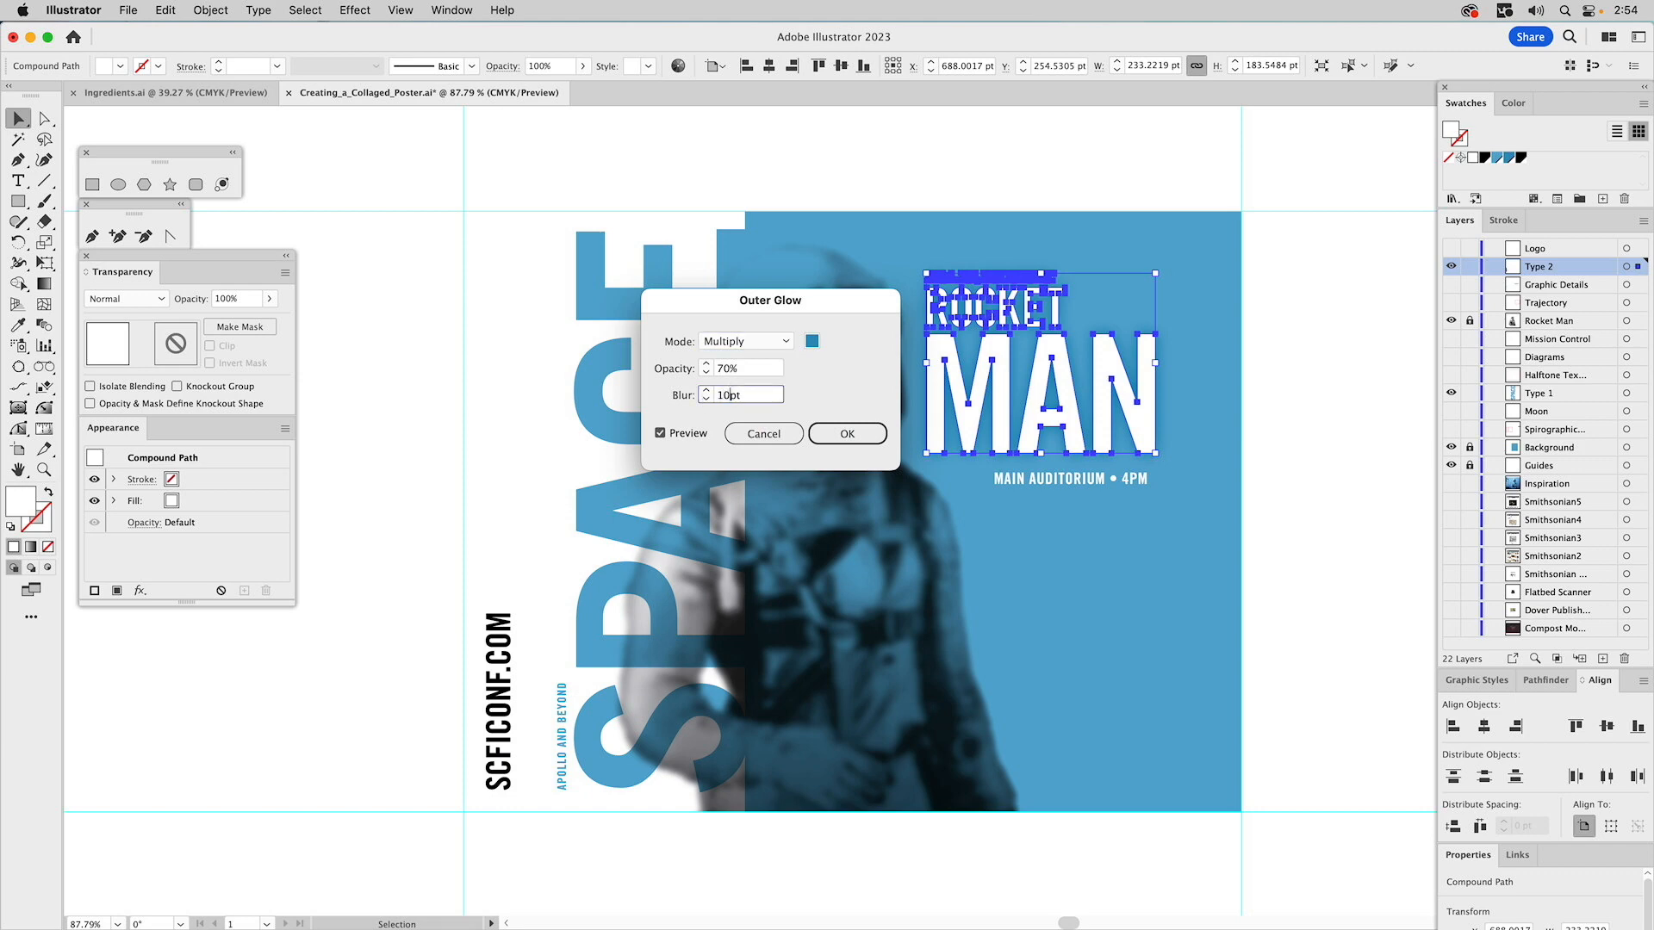
left_click(754, 367)
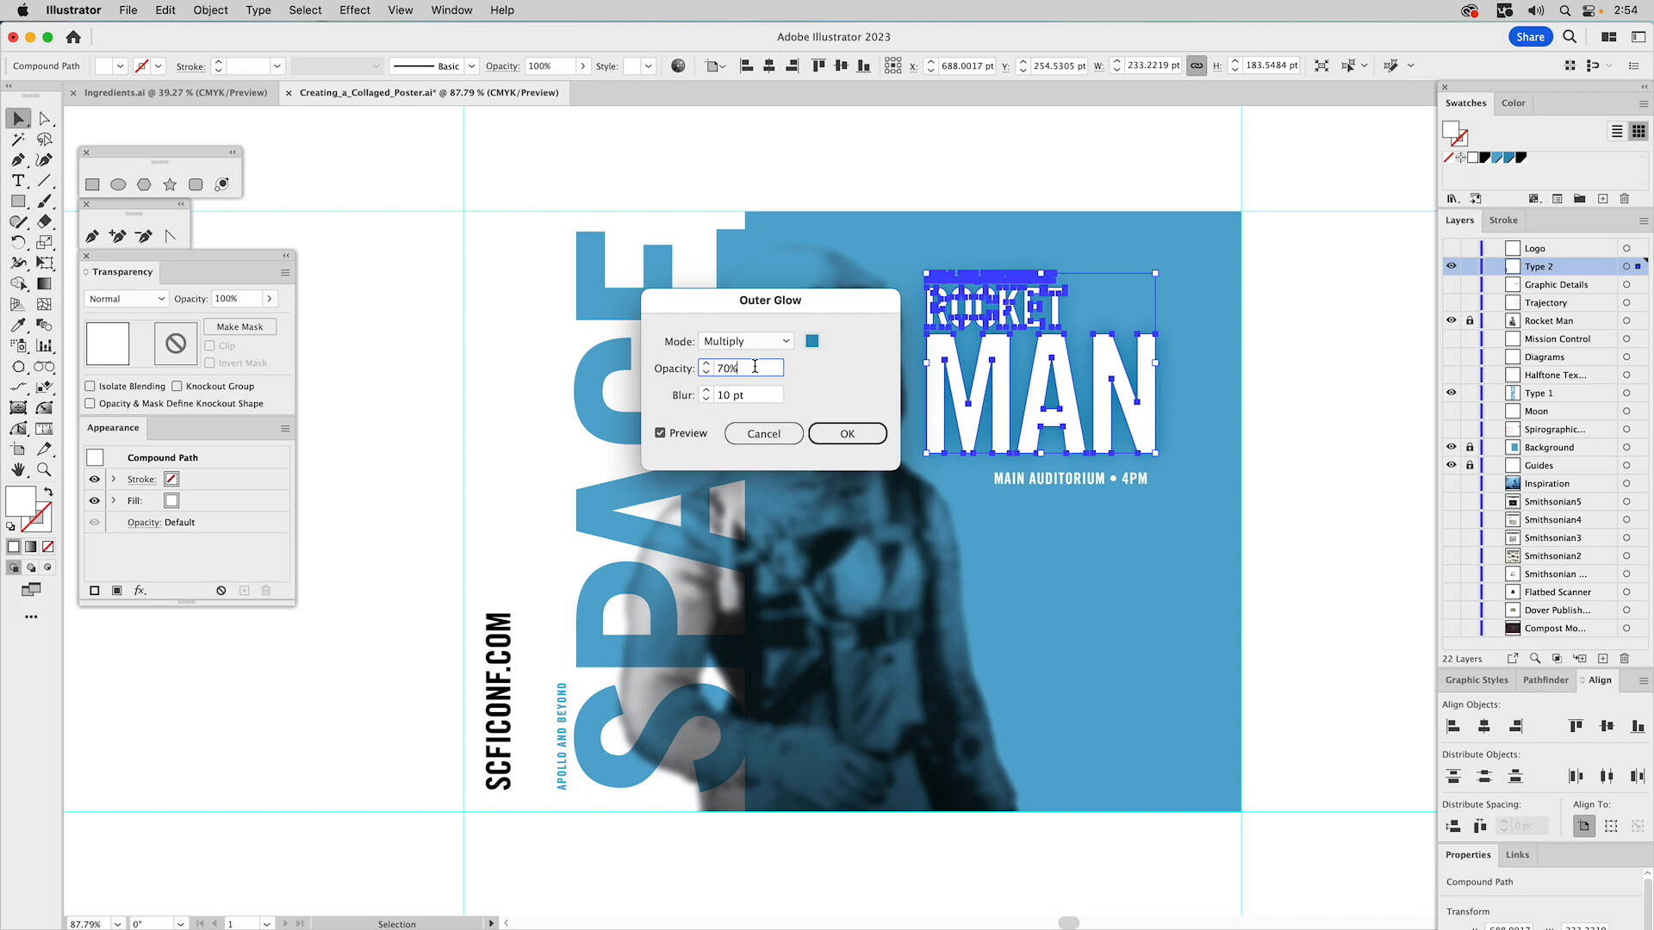
double_click(722, 396)
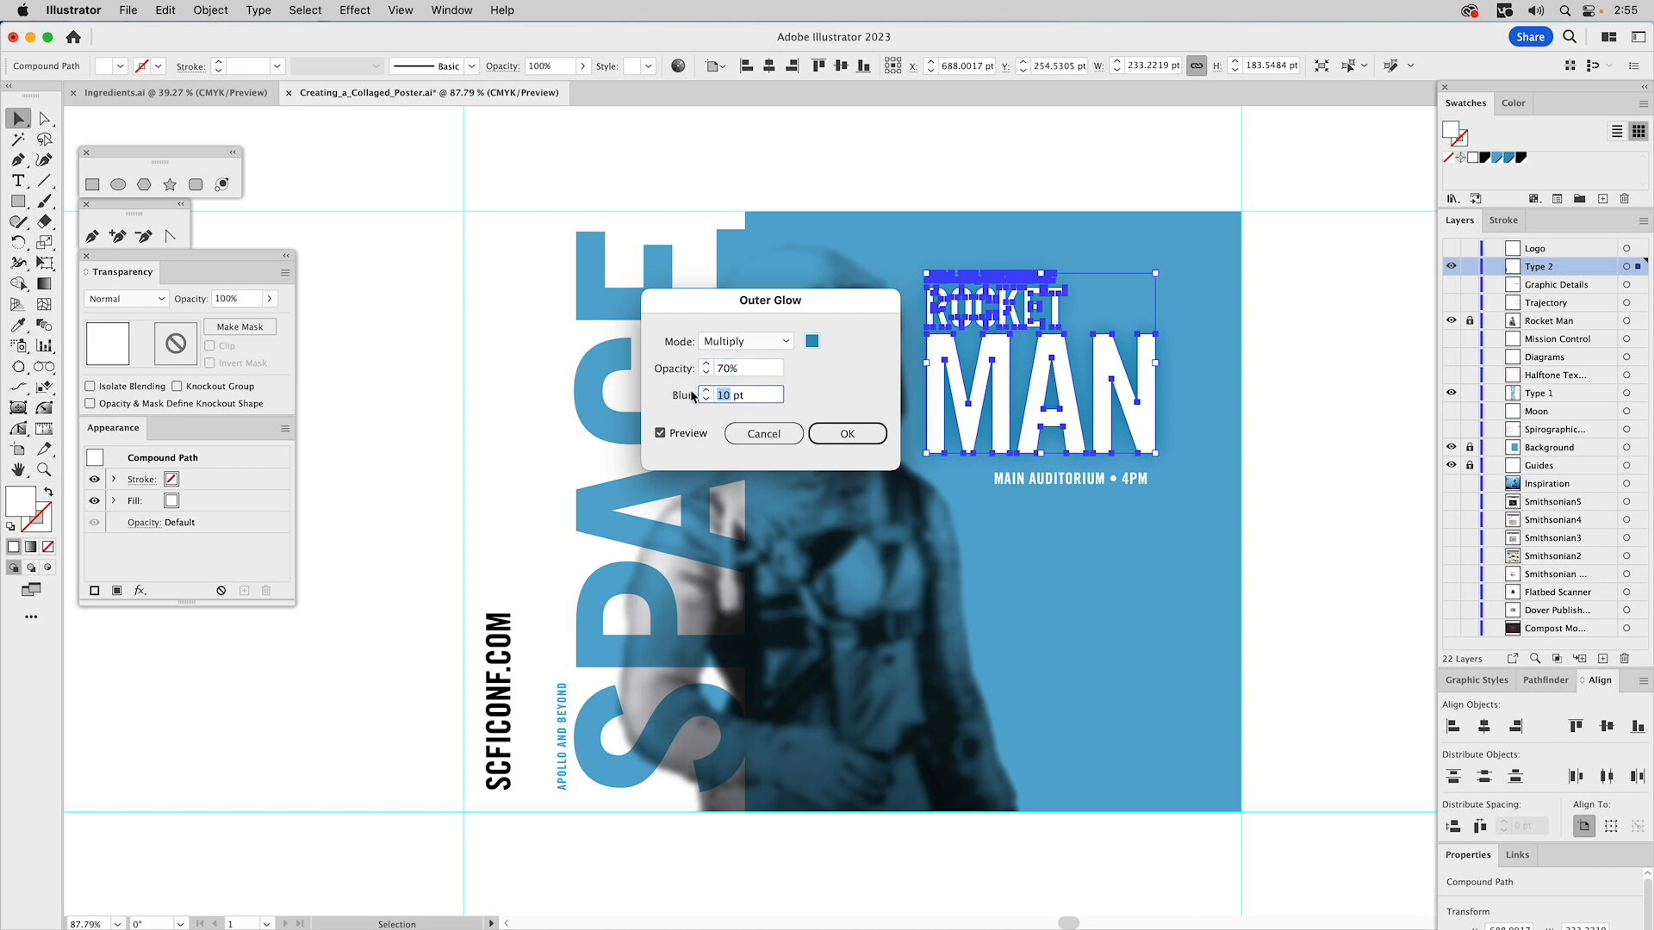
type("7")
- Set the outer glow's opacity to 75%, apply the effect and deselect the title
left_click(726, 369)
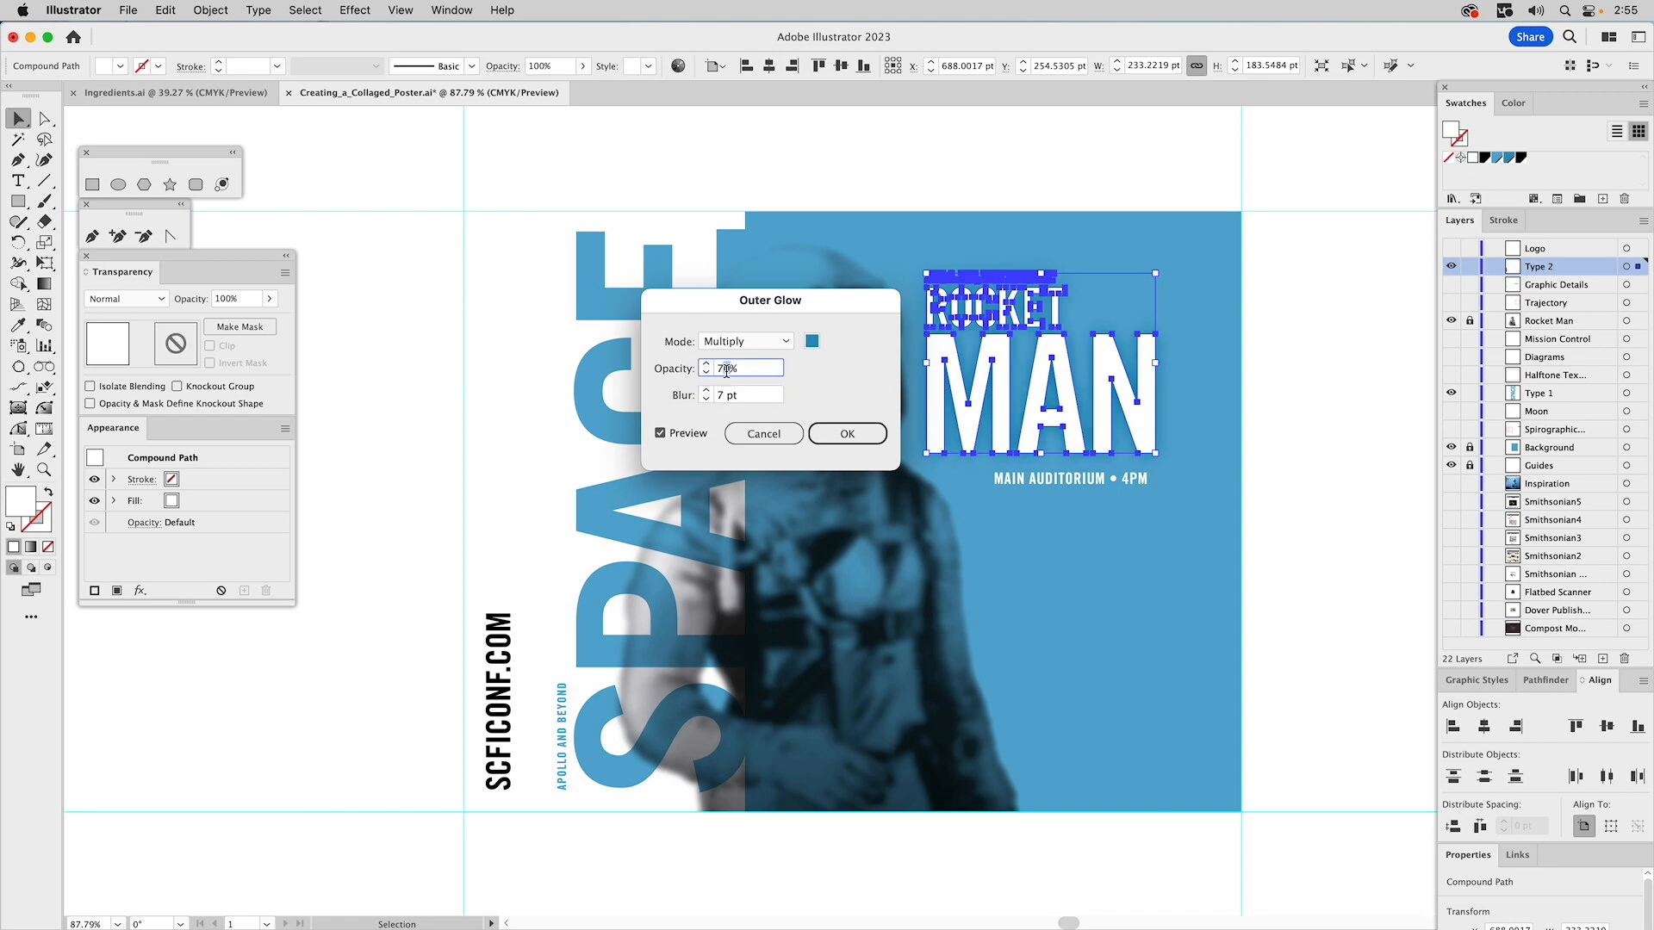
type("75")
left_click(820, 434)
left_click(1355, 418)
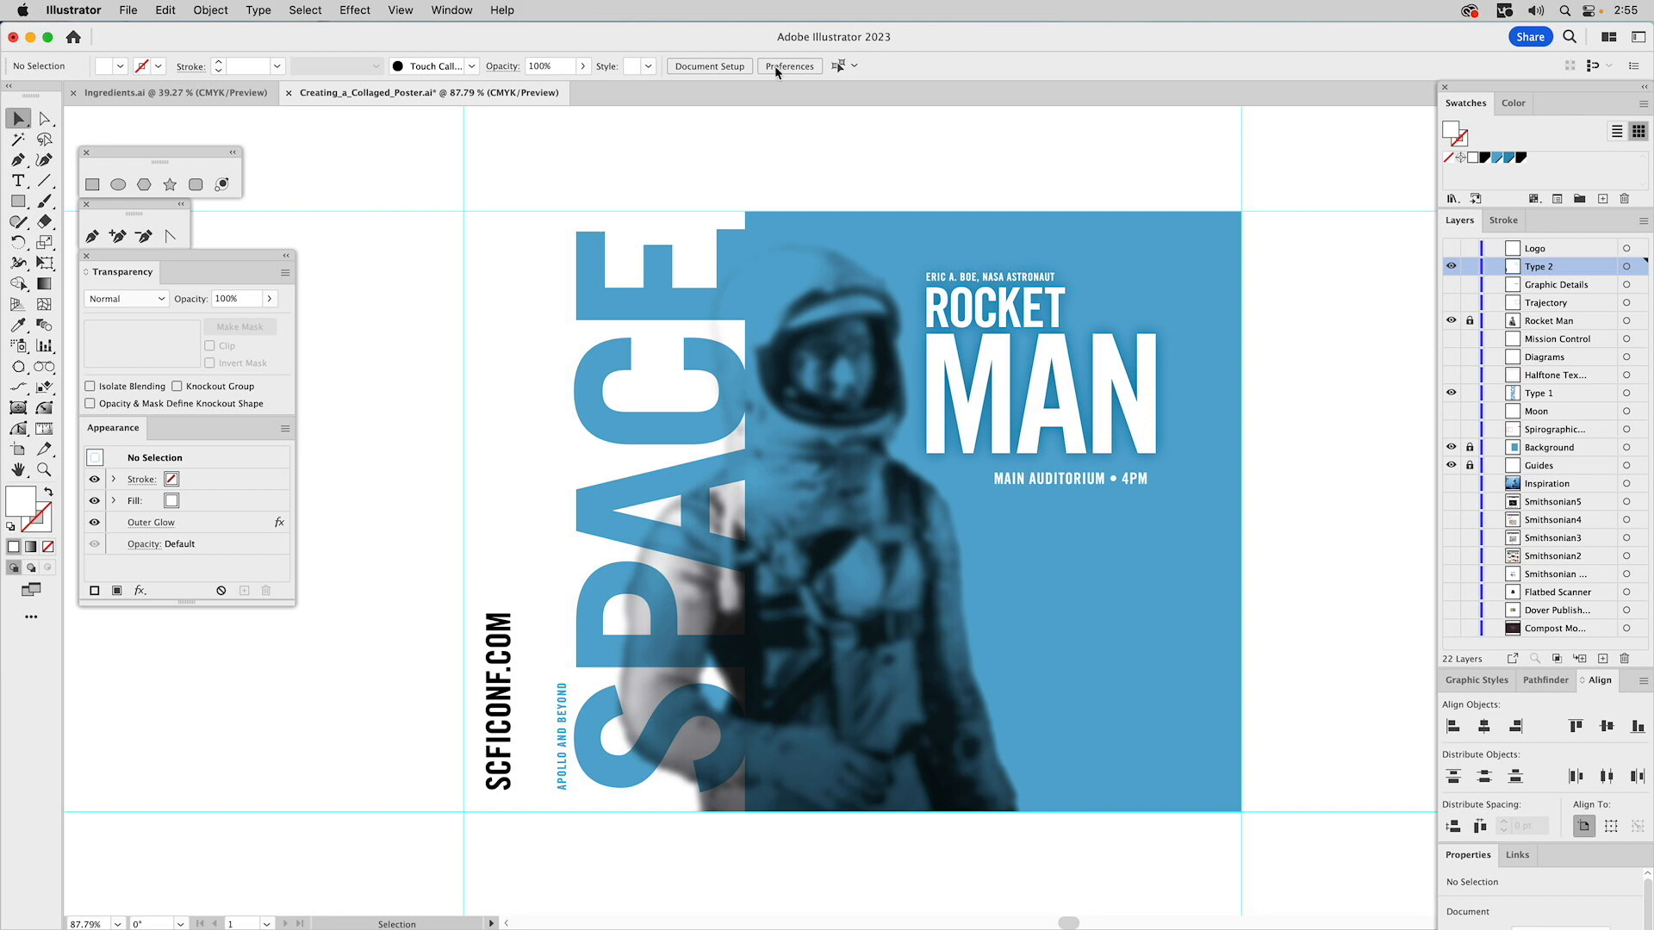
- Copy the moon image from Ingredients.ai, undoing a test move off its black square, and return to the Creating_a_Collaged_Poster.ai document
left_click(248, 91)
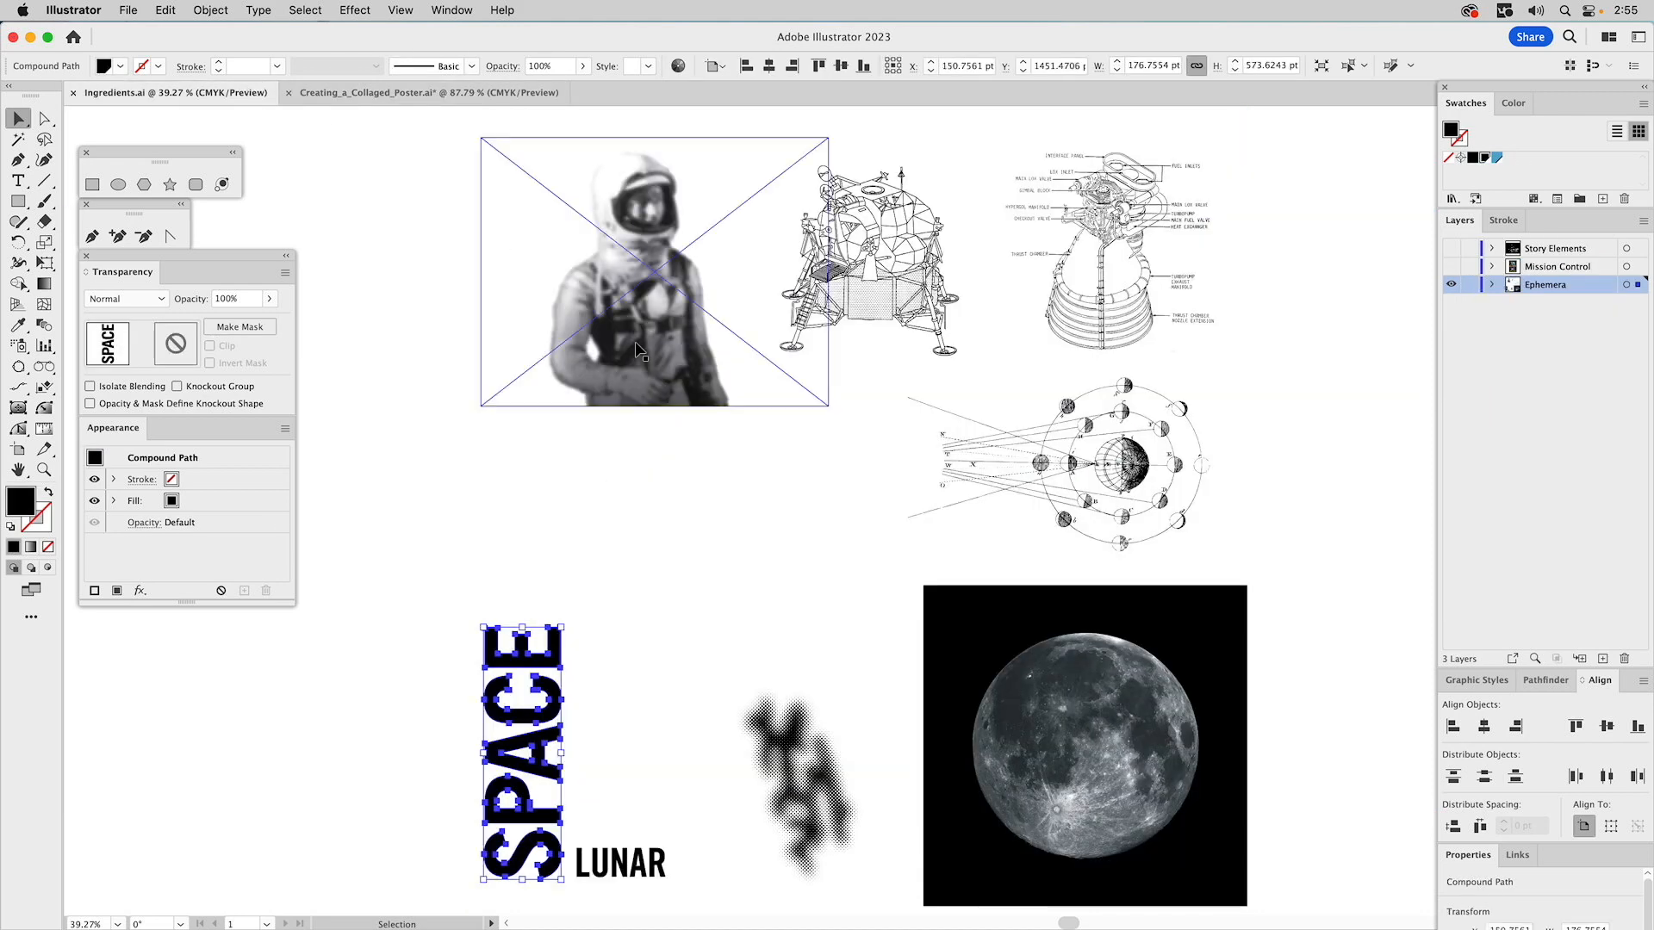
left_click(1095, 685)
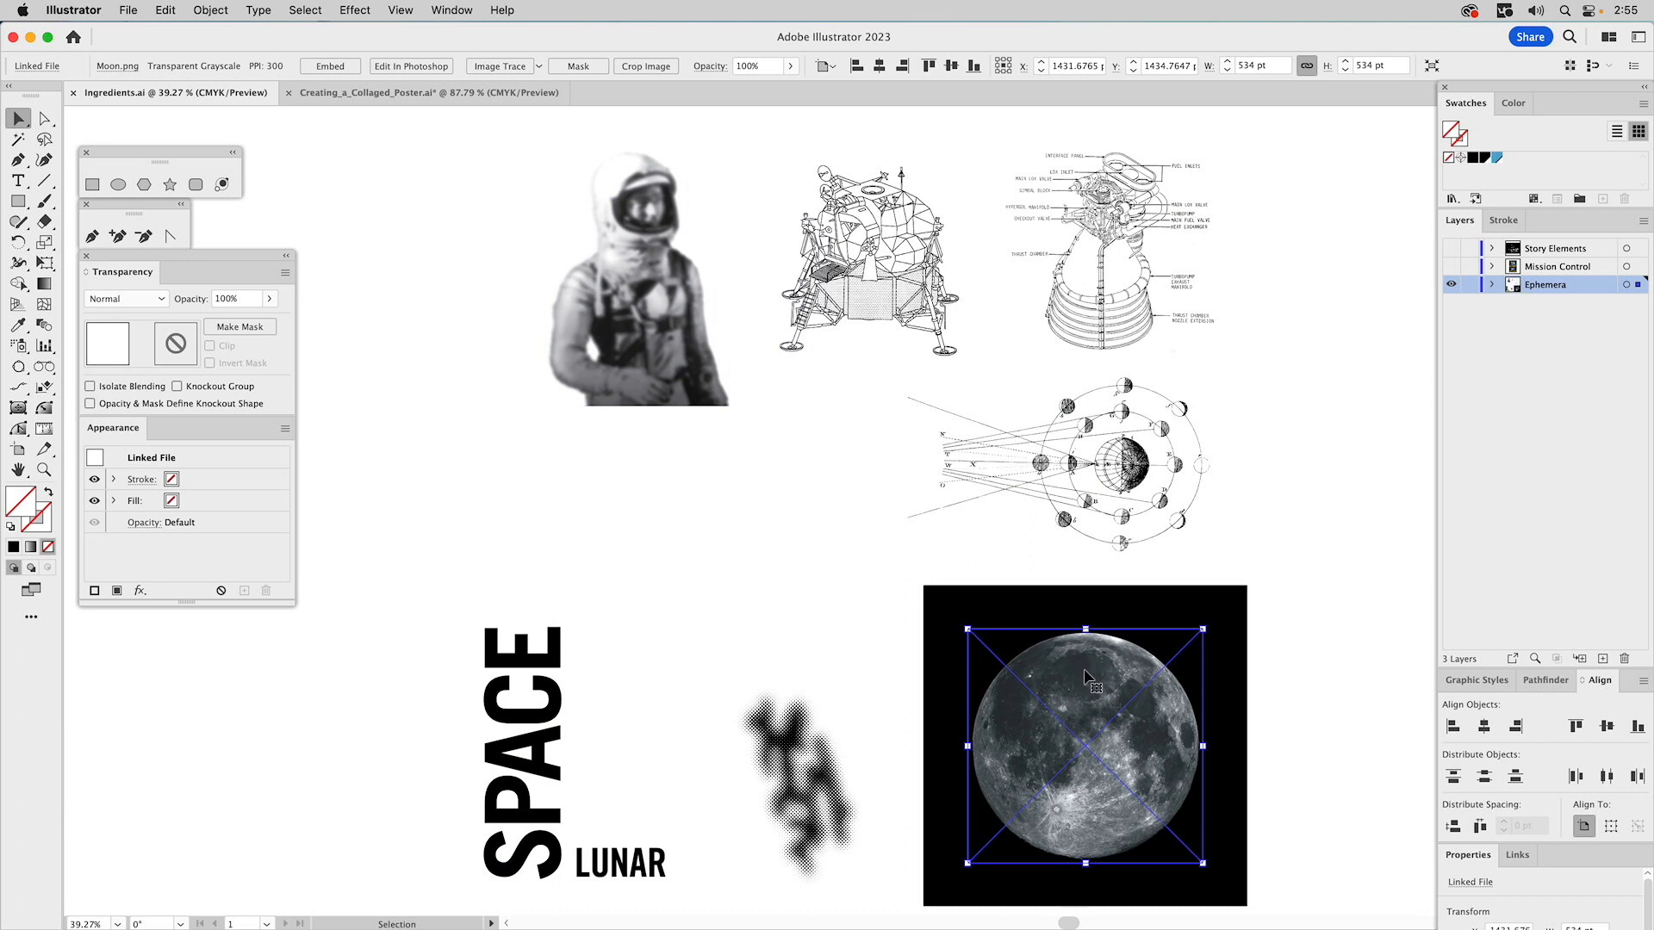
left_click_drag(1085, 672, 743, 474)
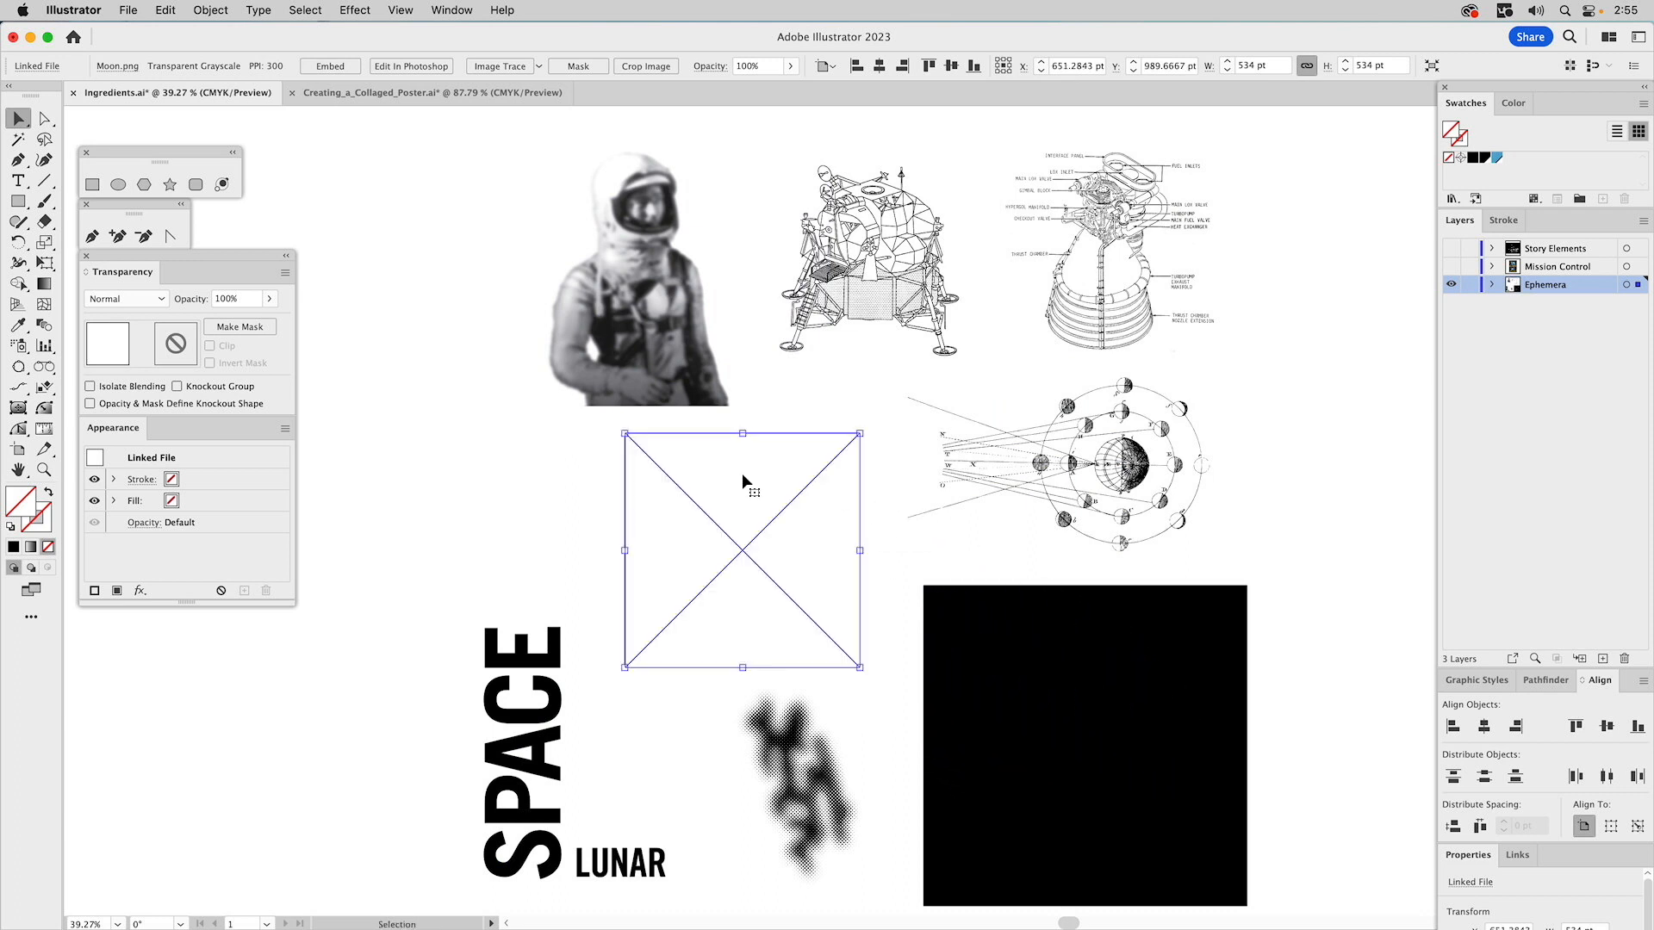
key("super+z")
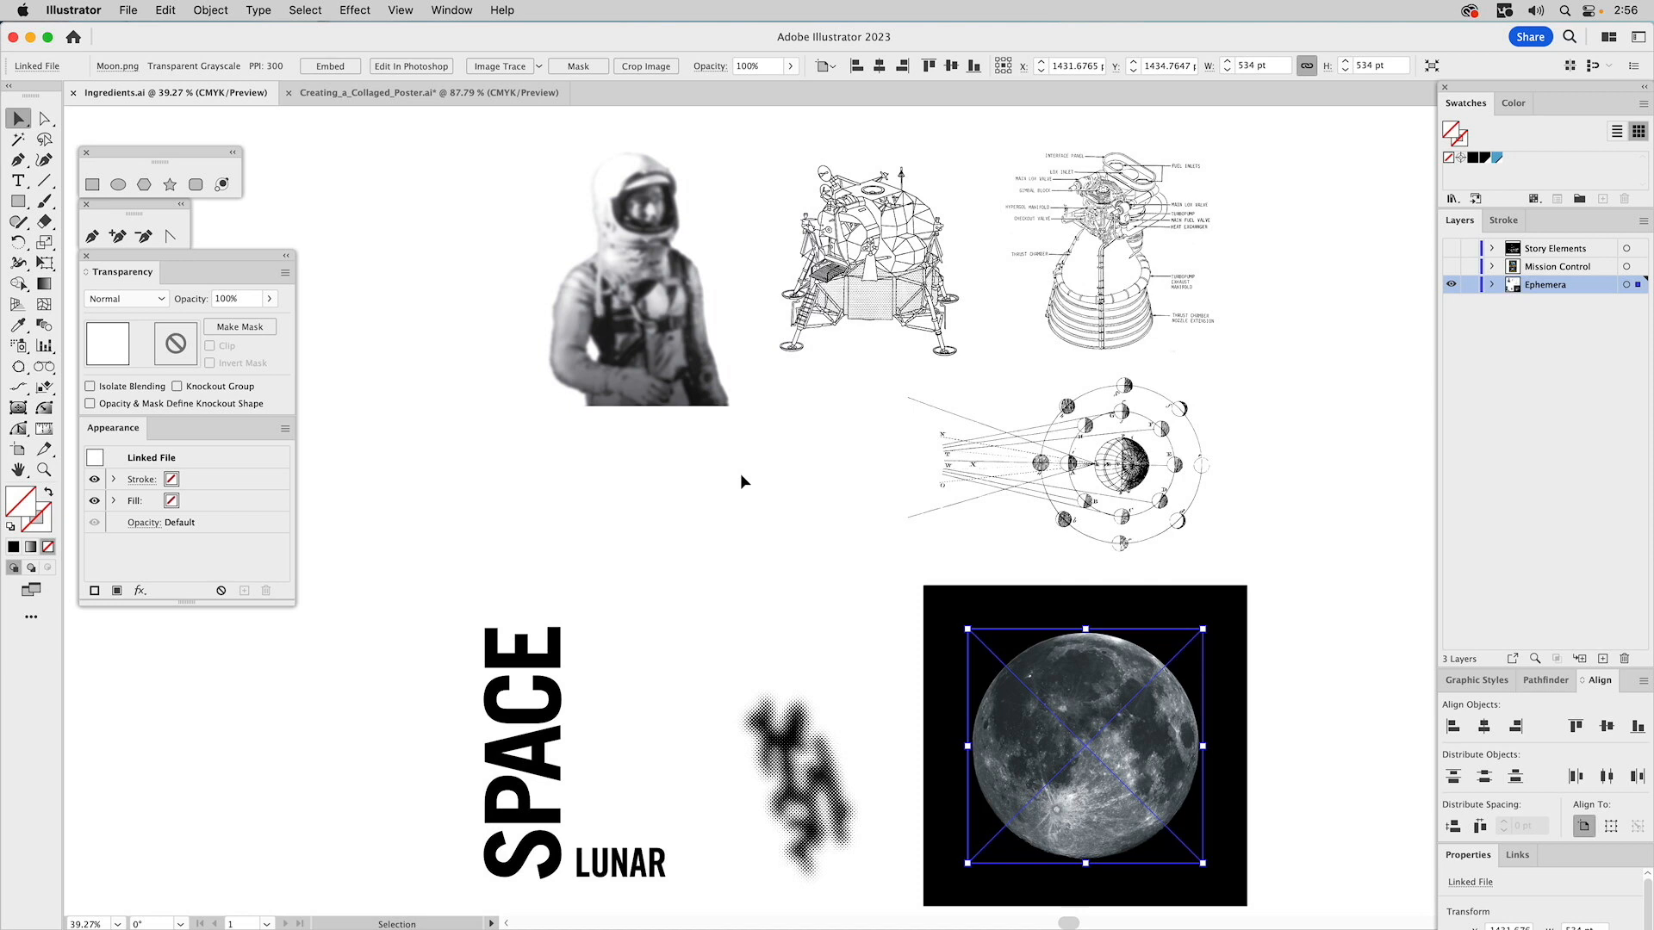
key("a")
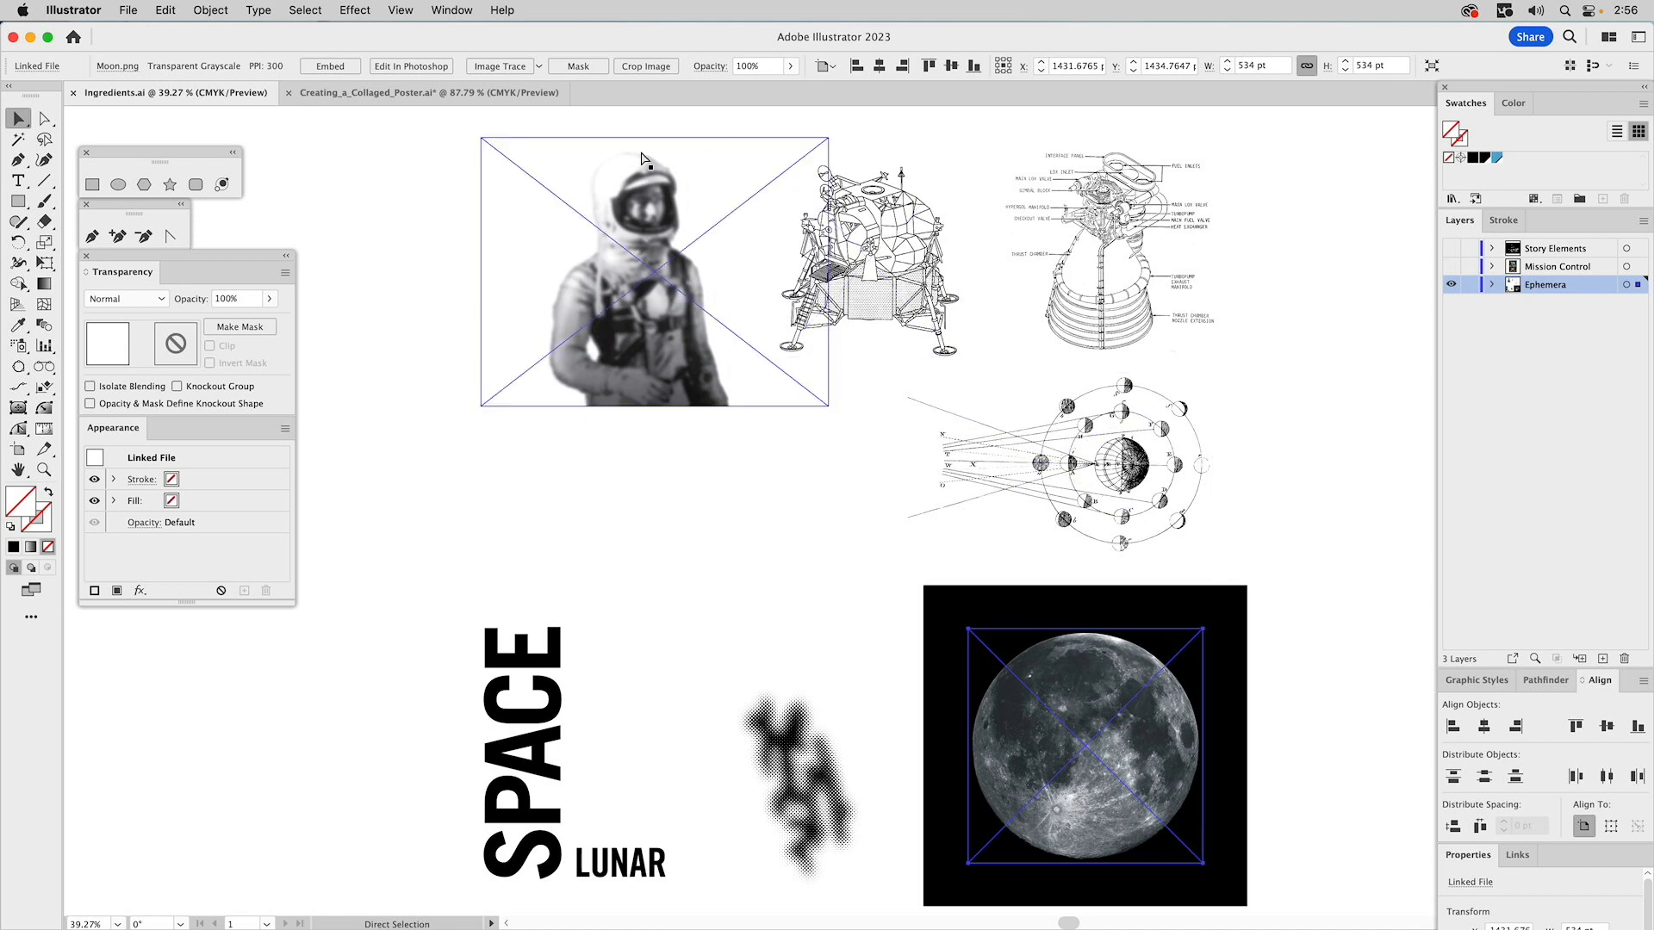
left_click(483, 91)
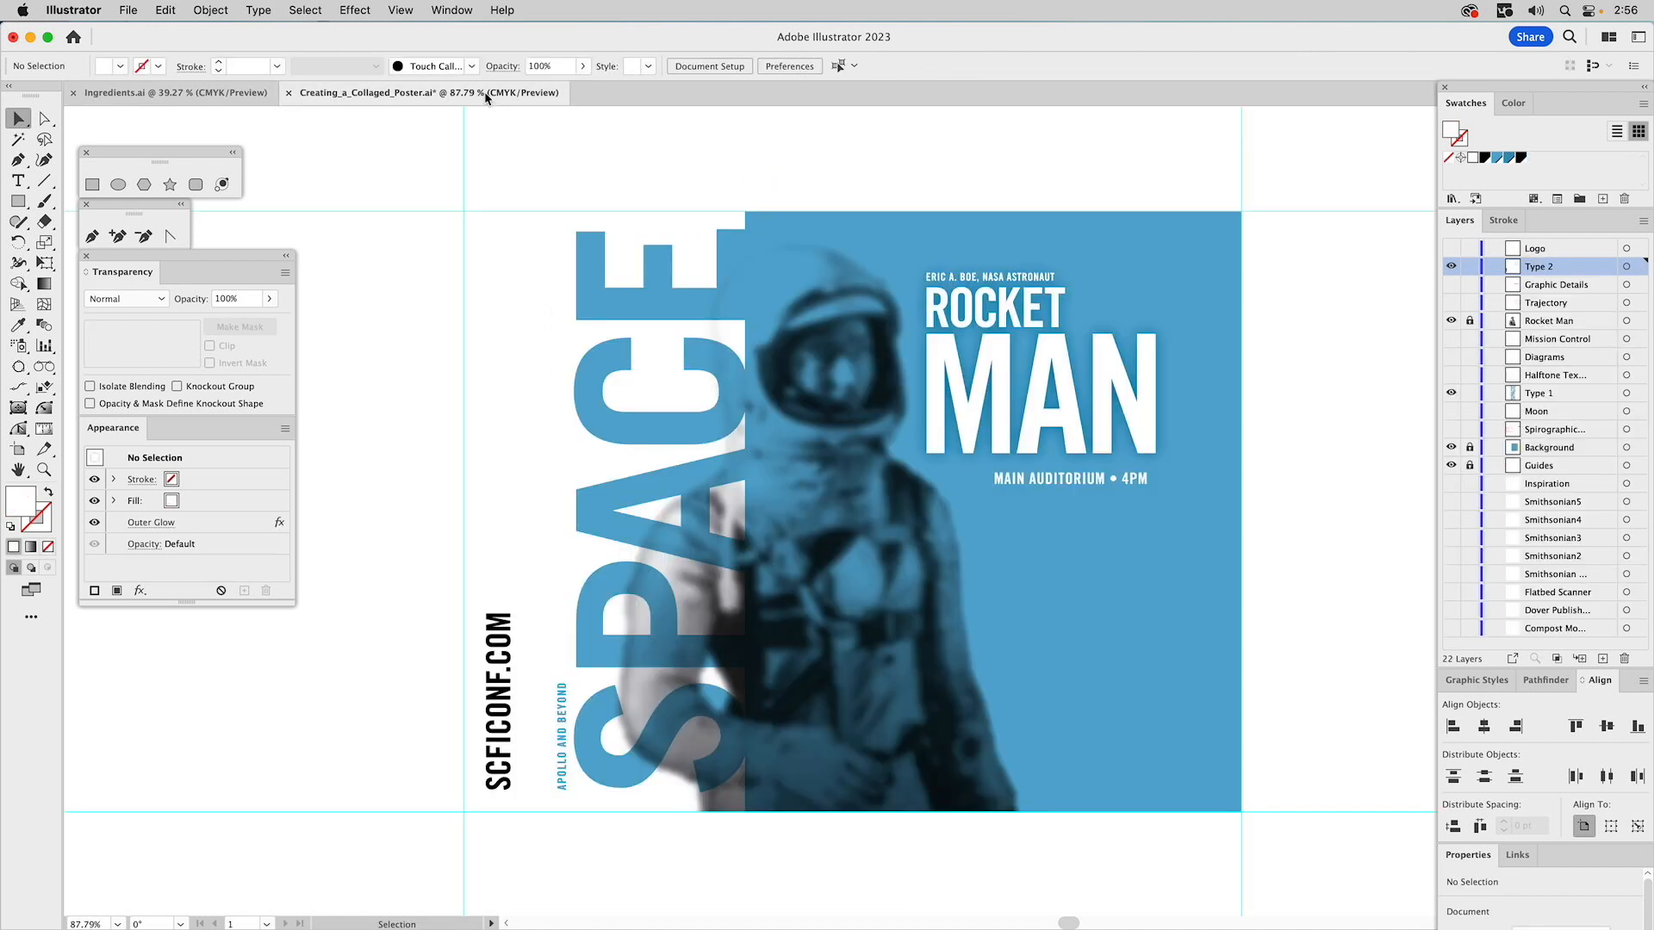
- Activate and show the Moon layer, and lock the Type 1 and Type 2 layers
left_click(1556, 410)
left_click(1451, 410)
left_click(1469, 394)
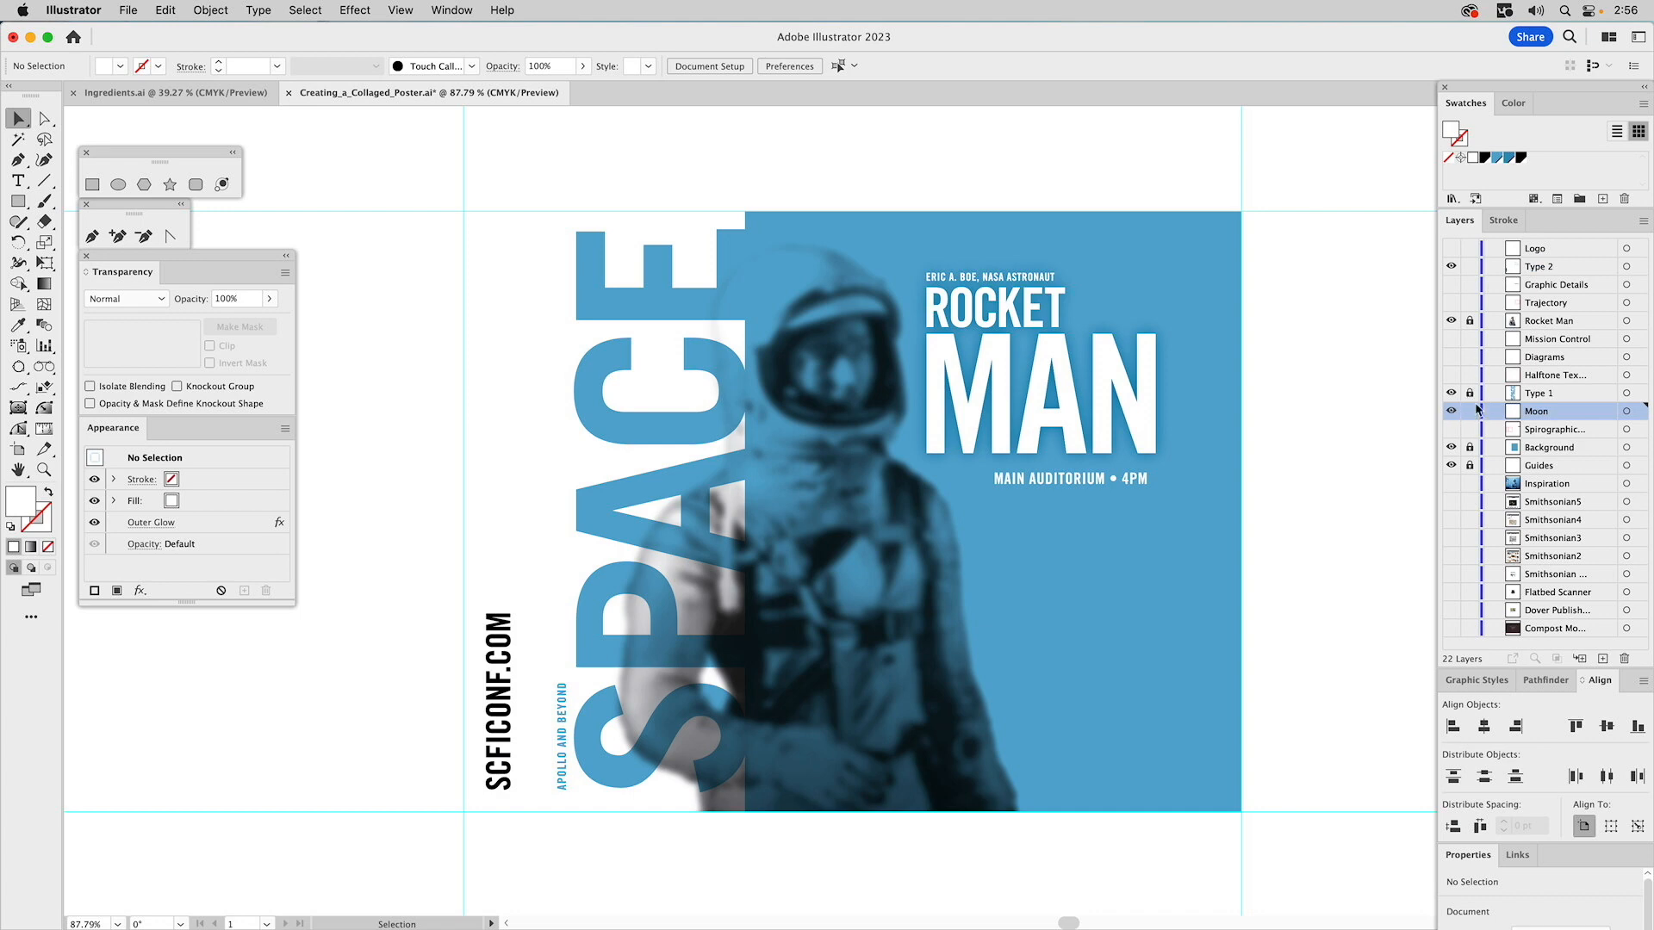
left_click(1469, 267)
- Paste the moon image into the Moon layer and move it behind the ROCKET MAN title, to about X 586 pt, Y 378 pt
key("a")
key("super+alt+3")
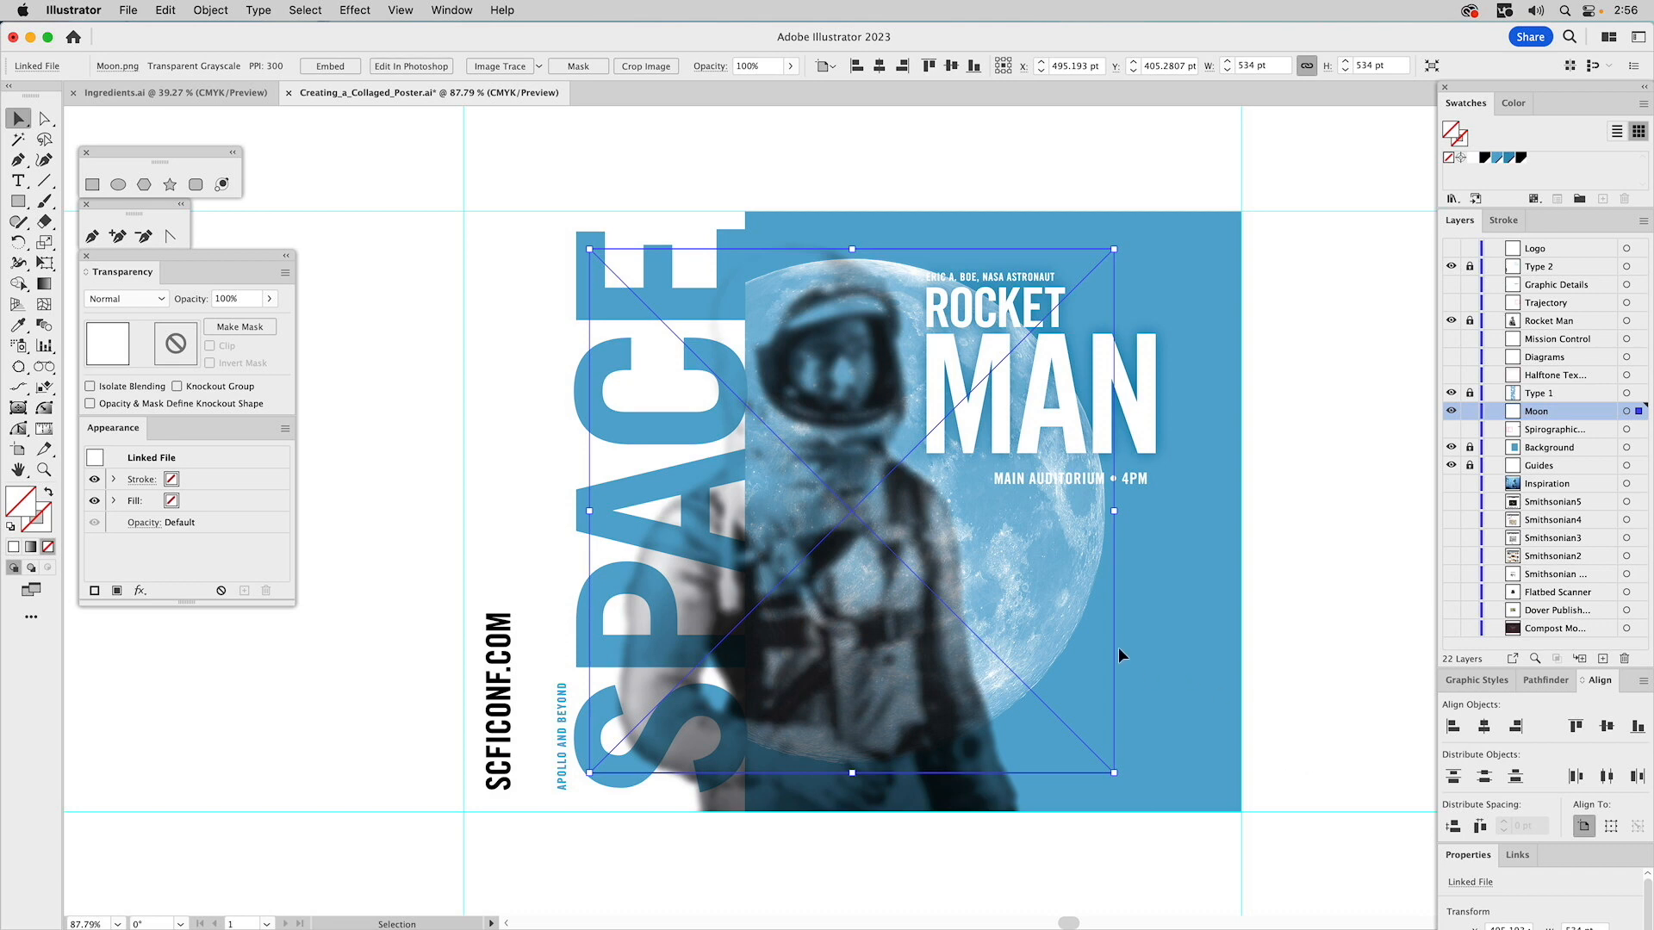
left_click_drag(1047, 610, 1140, 580)
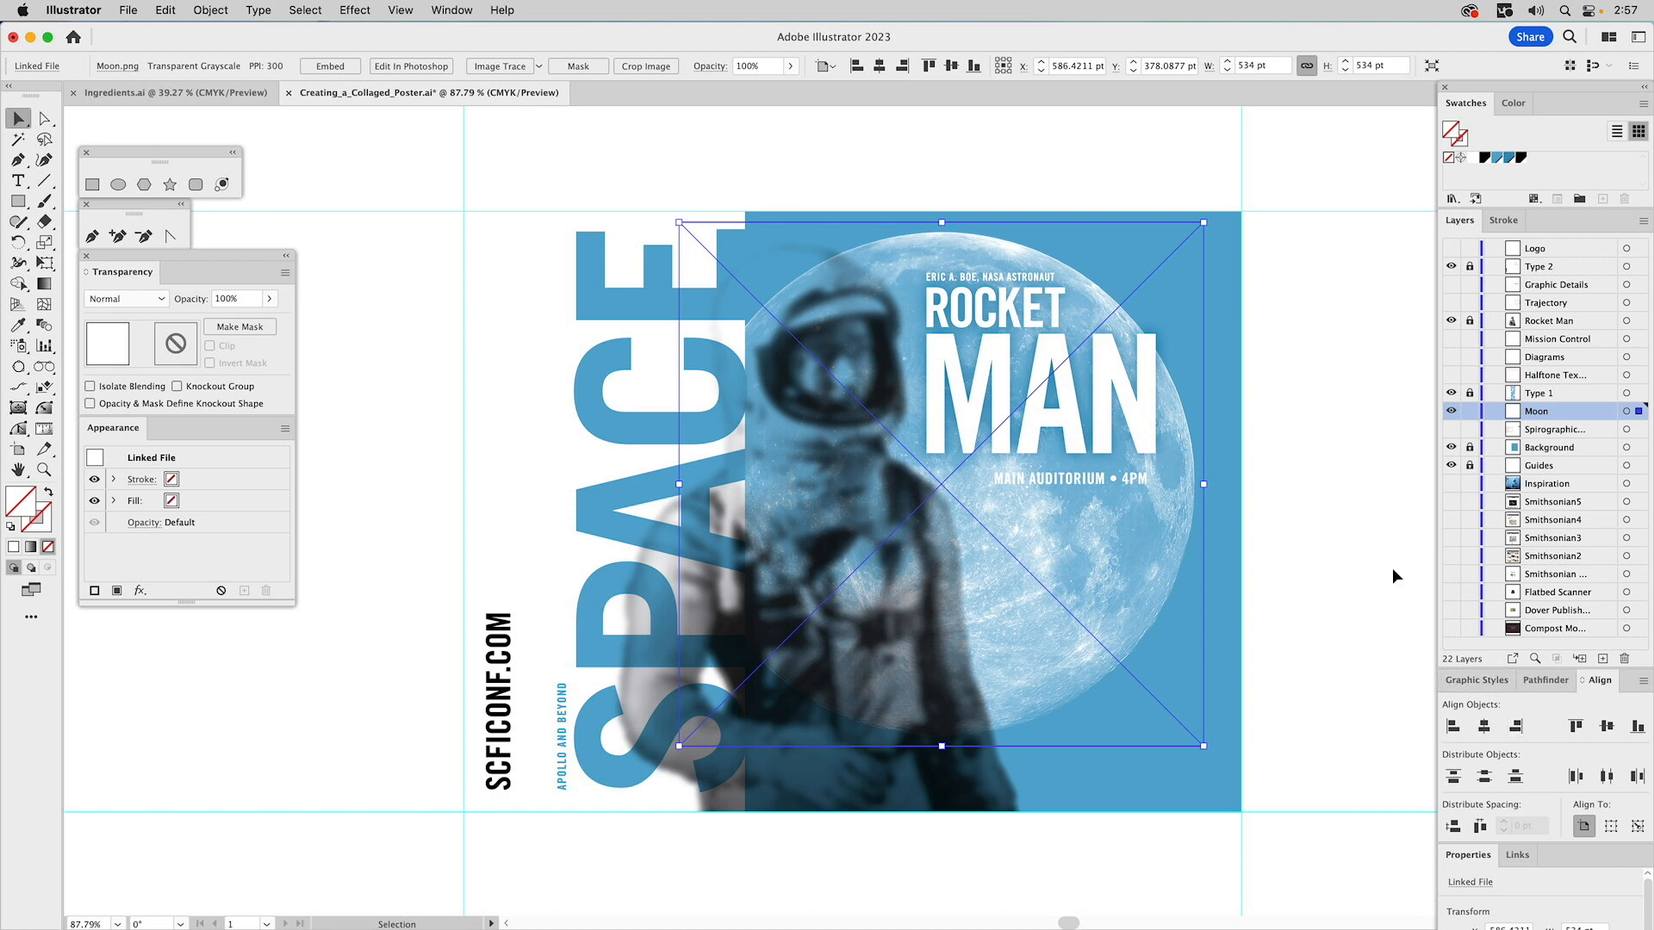
- Set the moon image's opacity to 85% and lock the Moon layer
left_click(220, 302)
type("85")
key("Return")
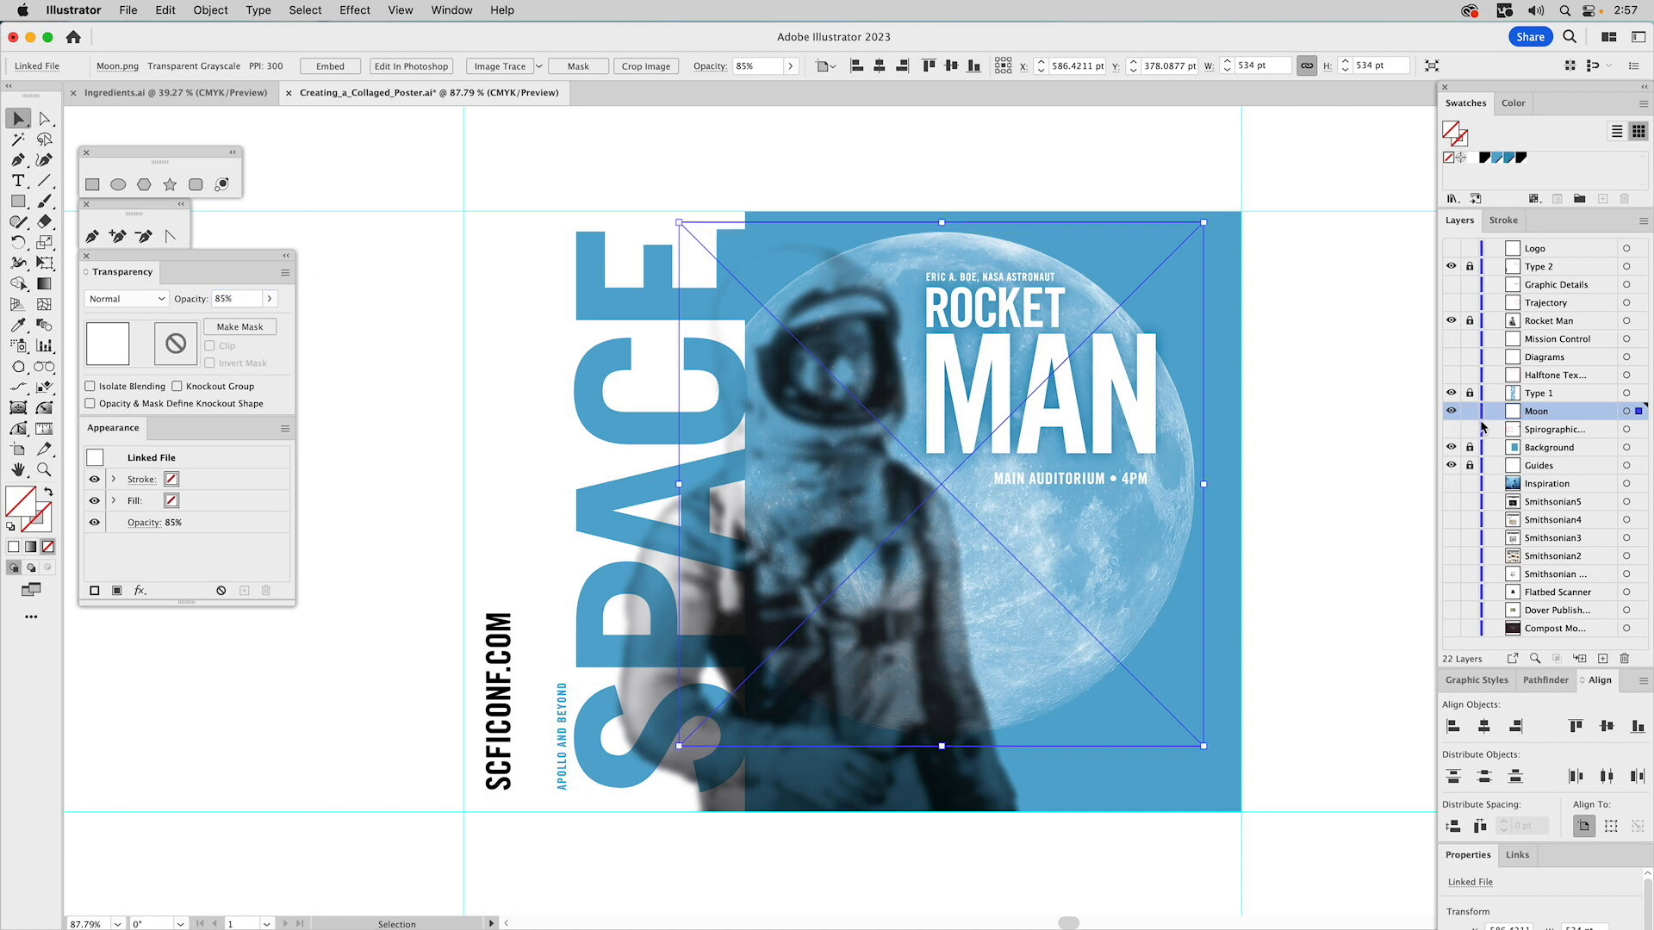
left_click(1470, 411)
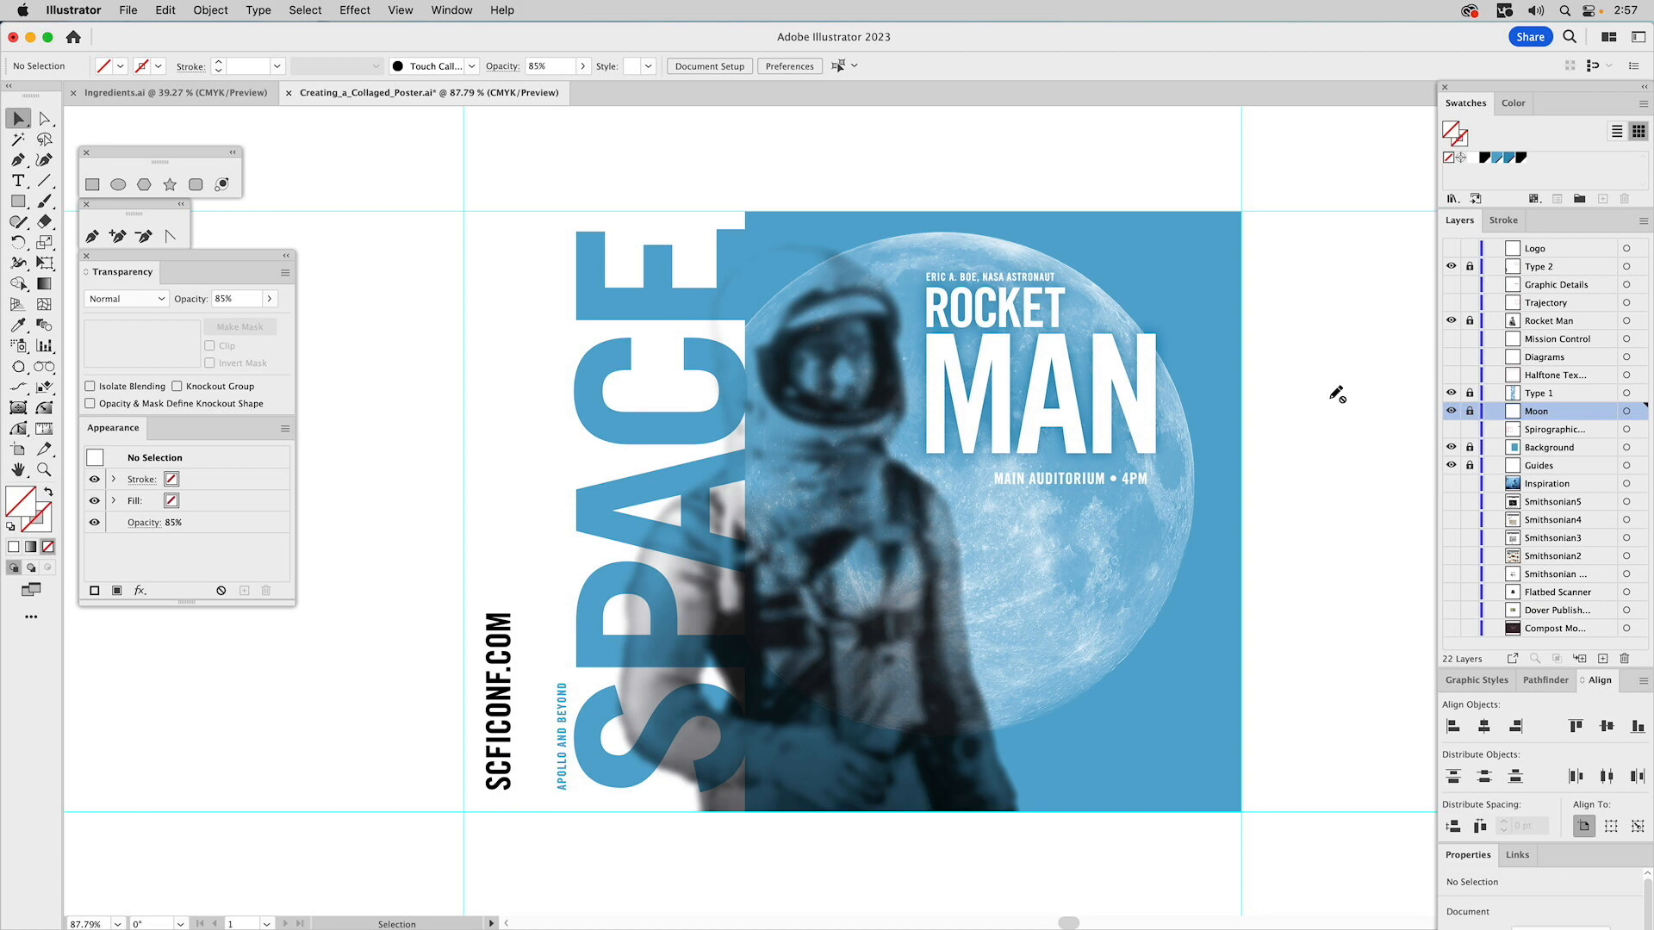
- Unlock the Rocket Man layer and apply a Color Halftone effect with a maximum radius of 8 pixels to the astronaut image
left_click(1469, 321)
left_click(856, 363)
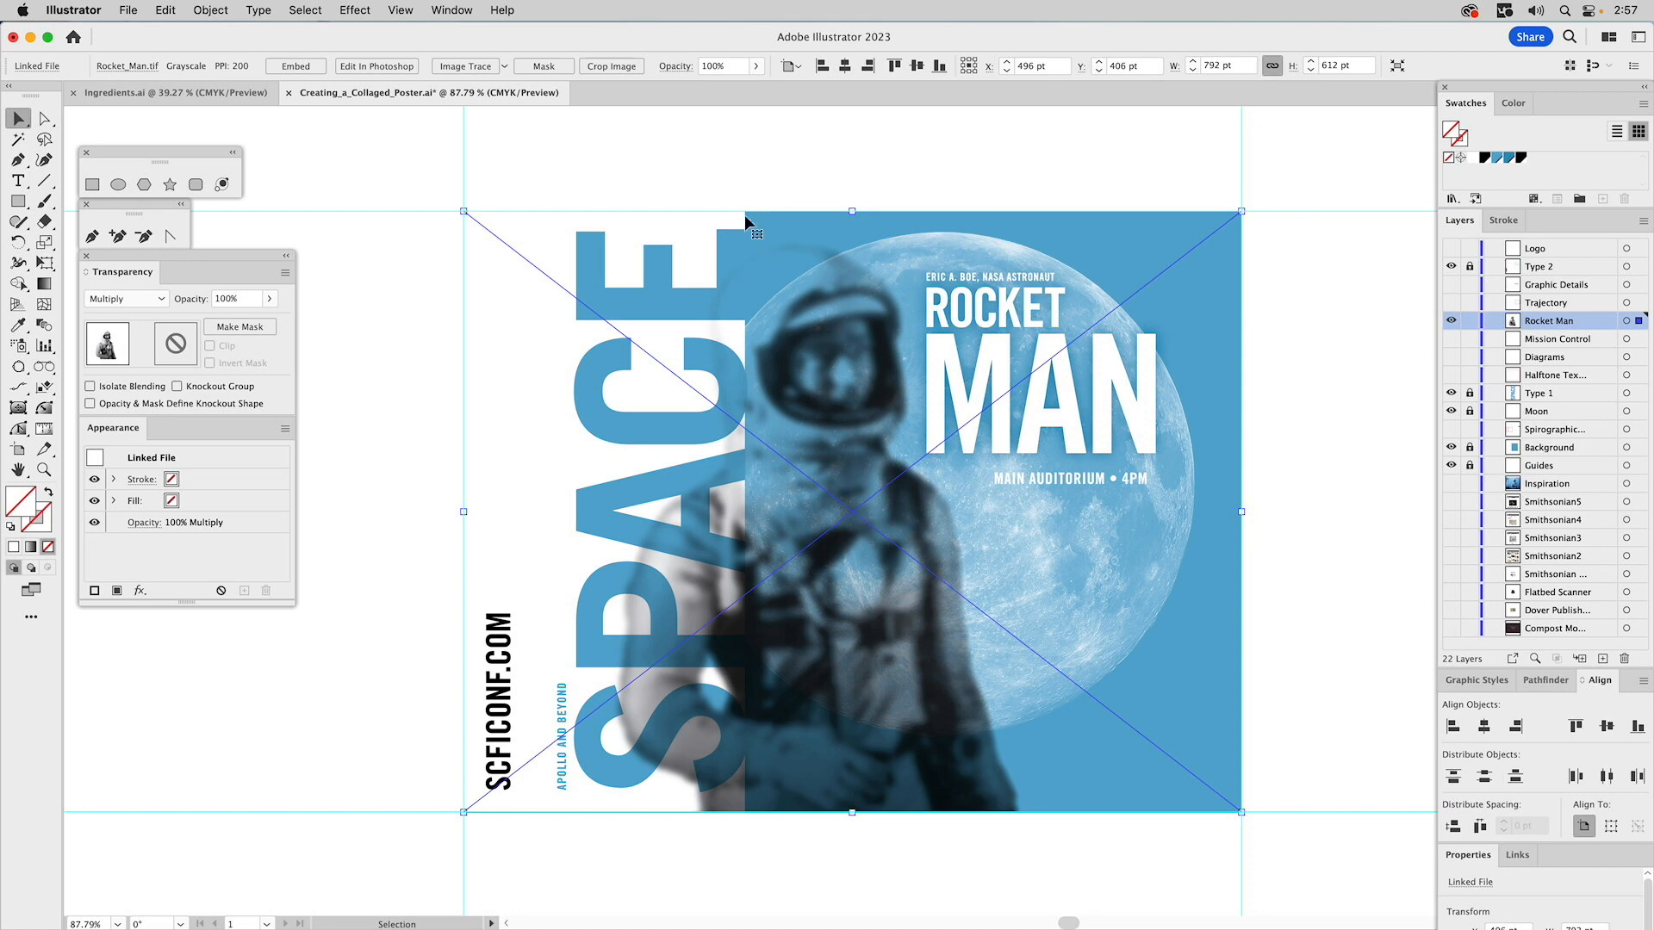
left_click(344, 10)
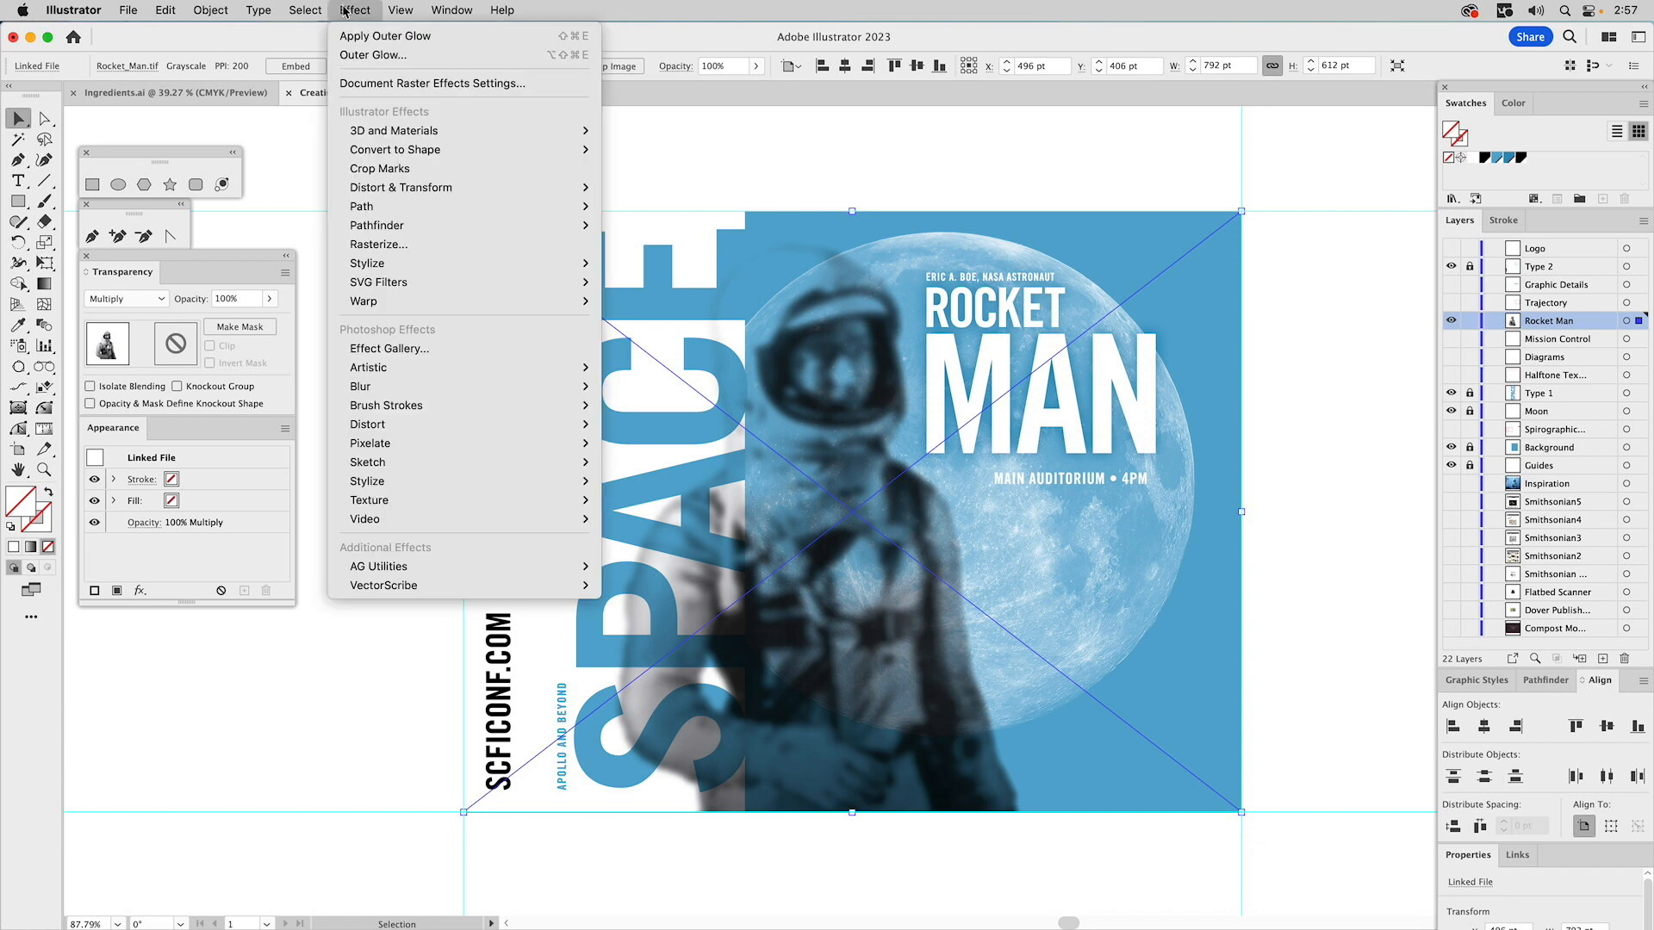
mouse_move(389, 427)
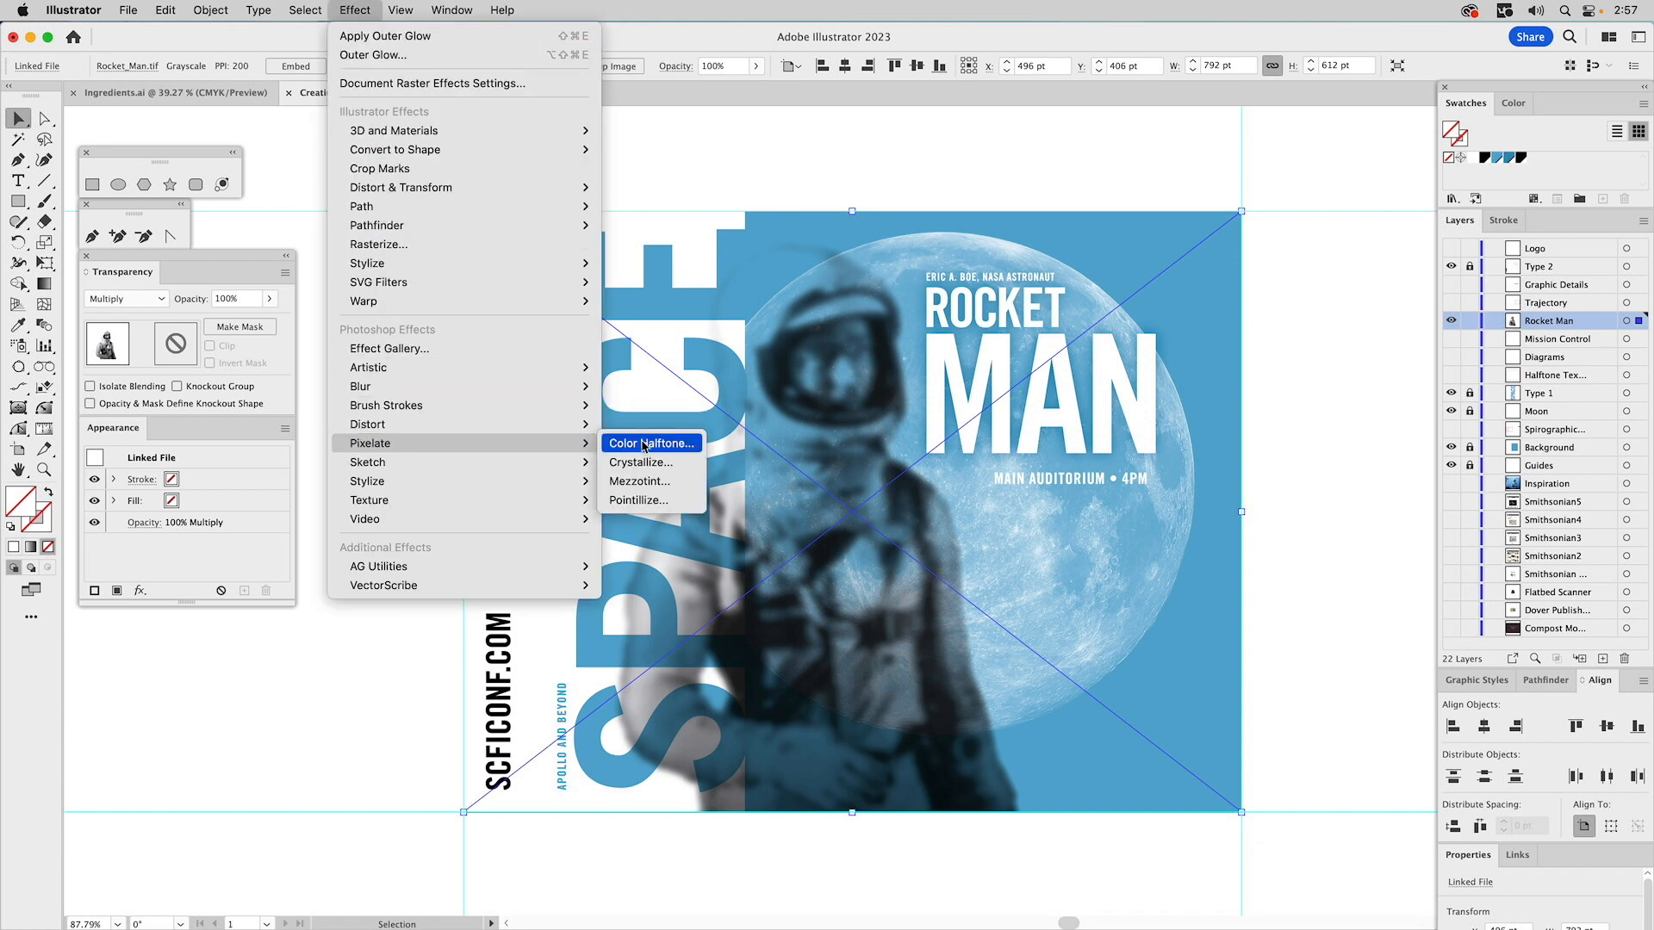
left_click(645, 444)
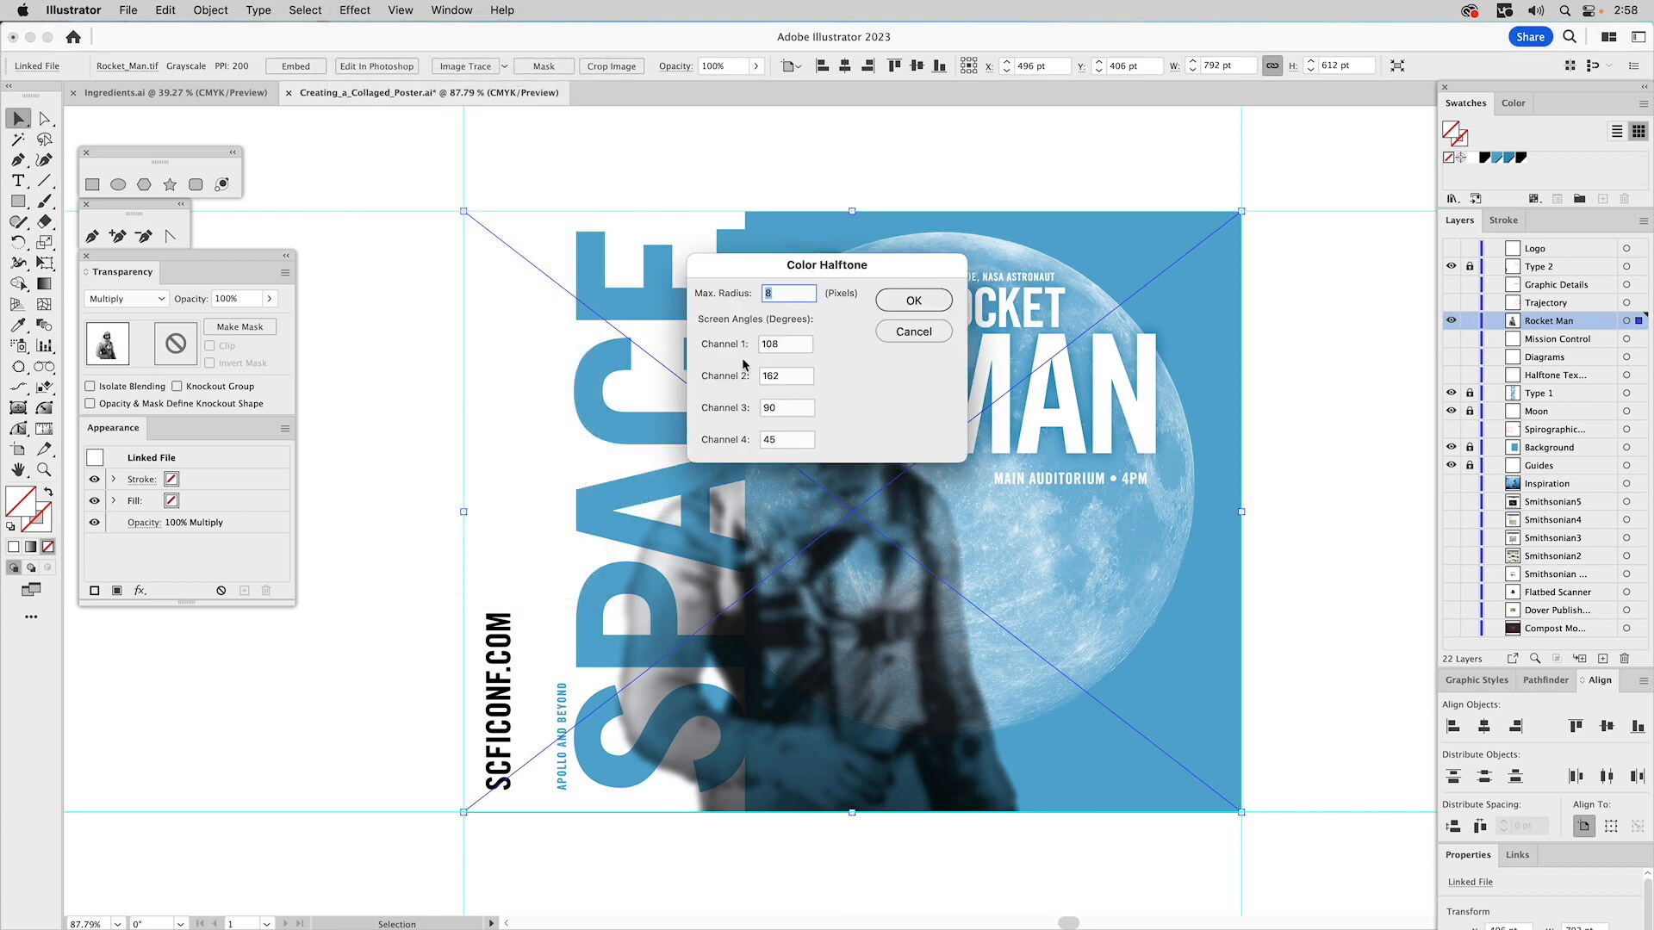
left_click_drag(844, 280, 1079, 285)
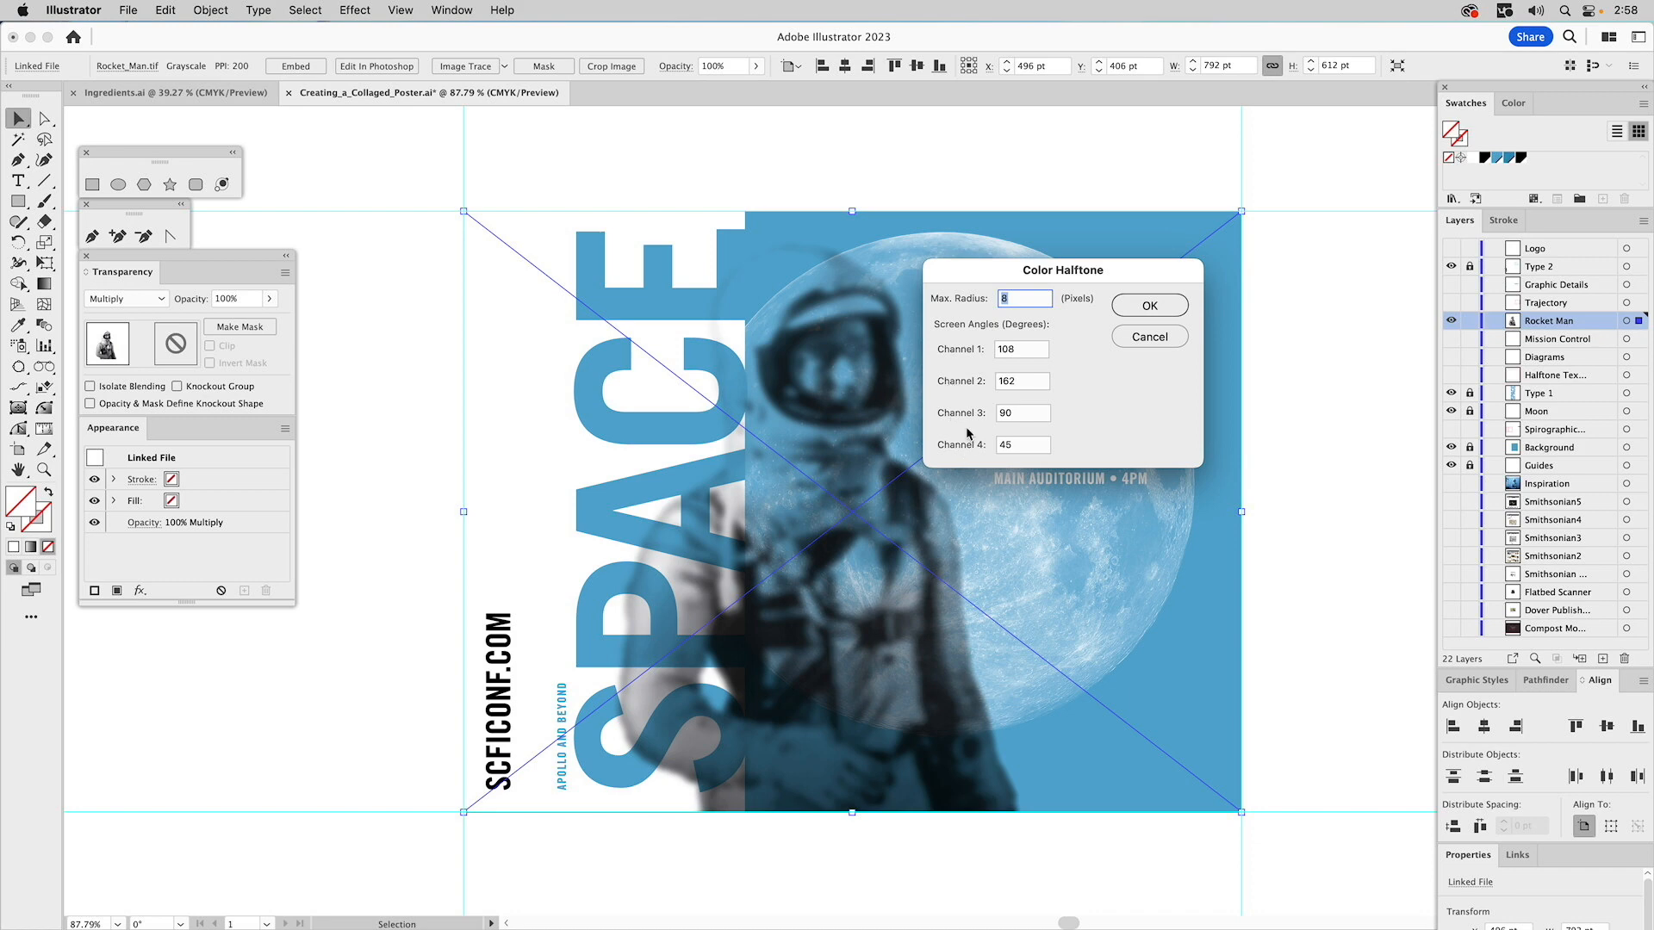
left_click(1017, 348)
double_click(1018, 348)
left_click(1004, 298)
left_click(1141, 307)
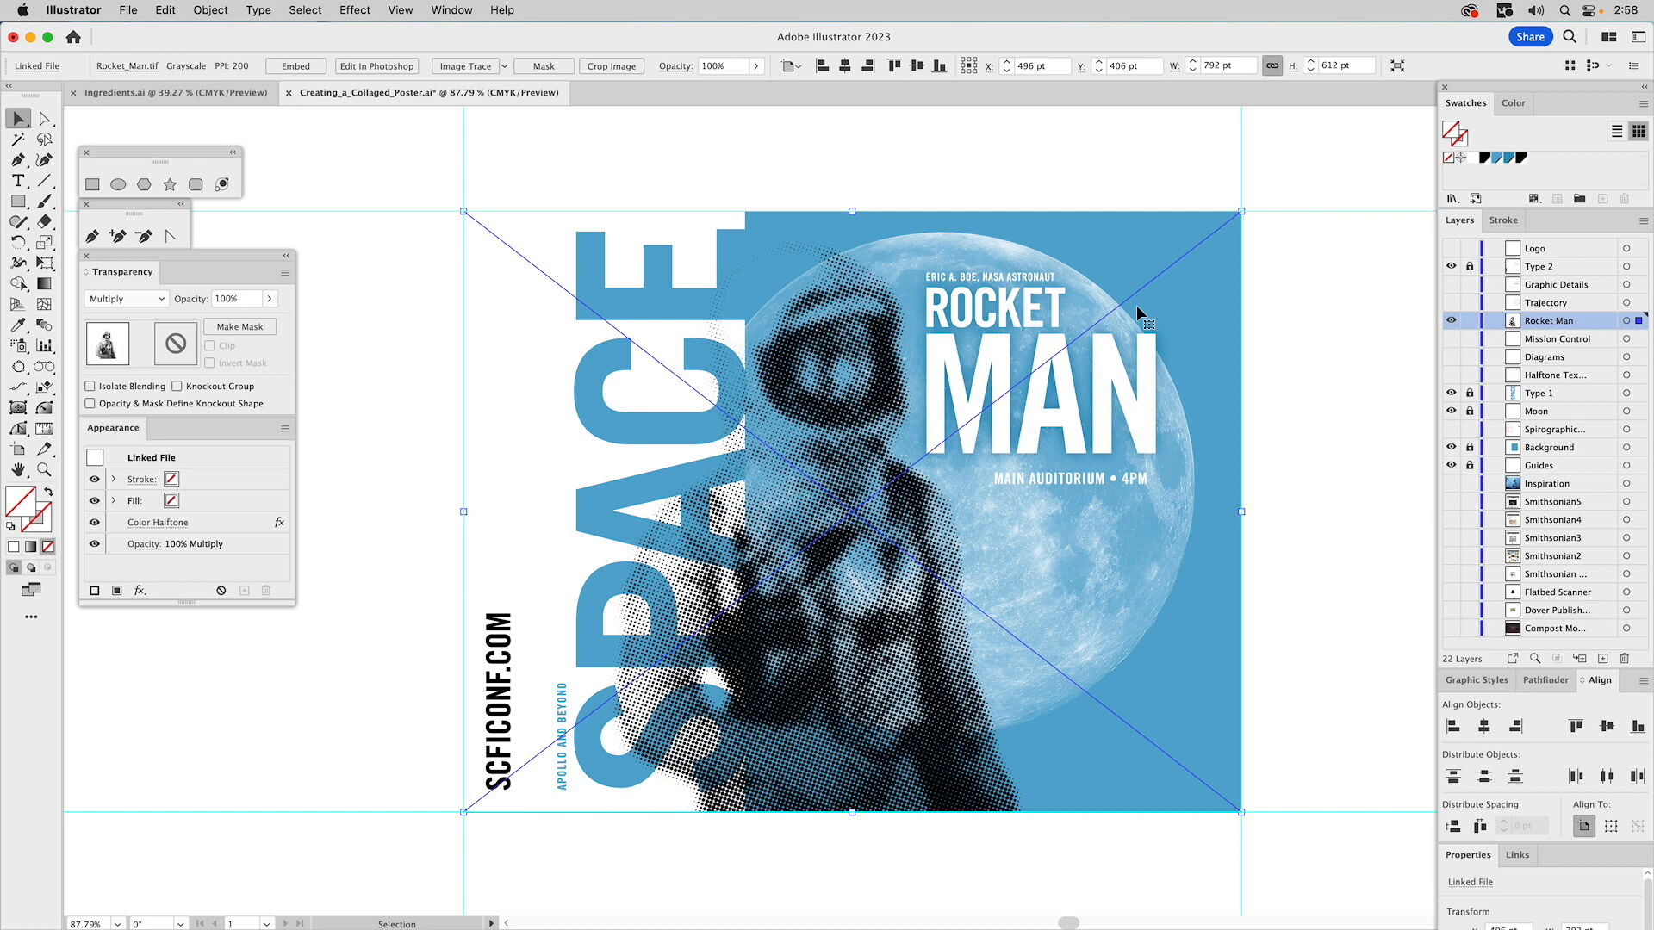
- Change the astronaut's Color Halftone effect to a maximum radius of 12 pixels with 45-degree screen angles
key("z")
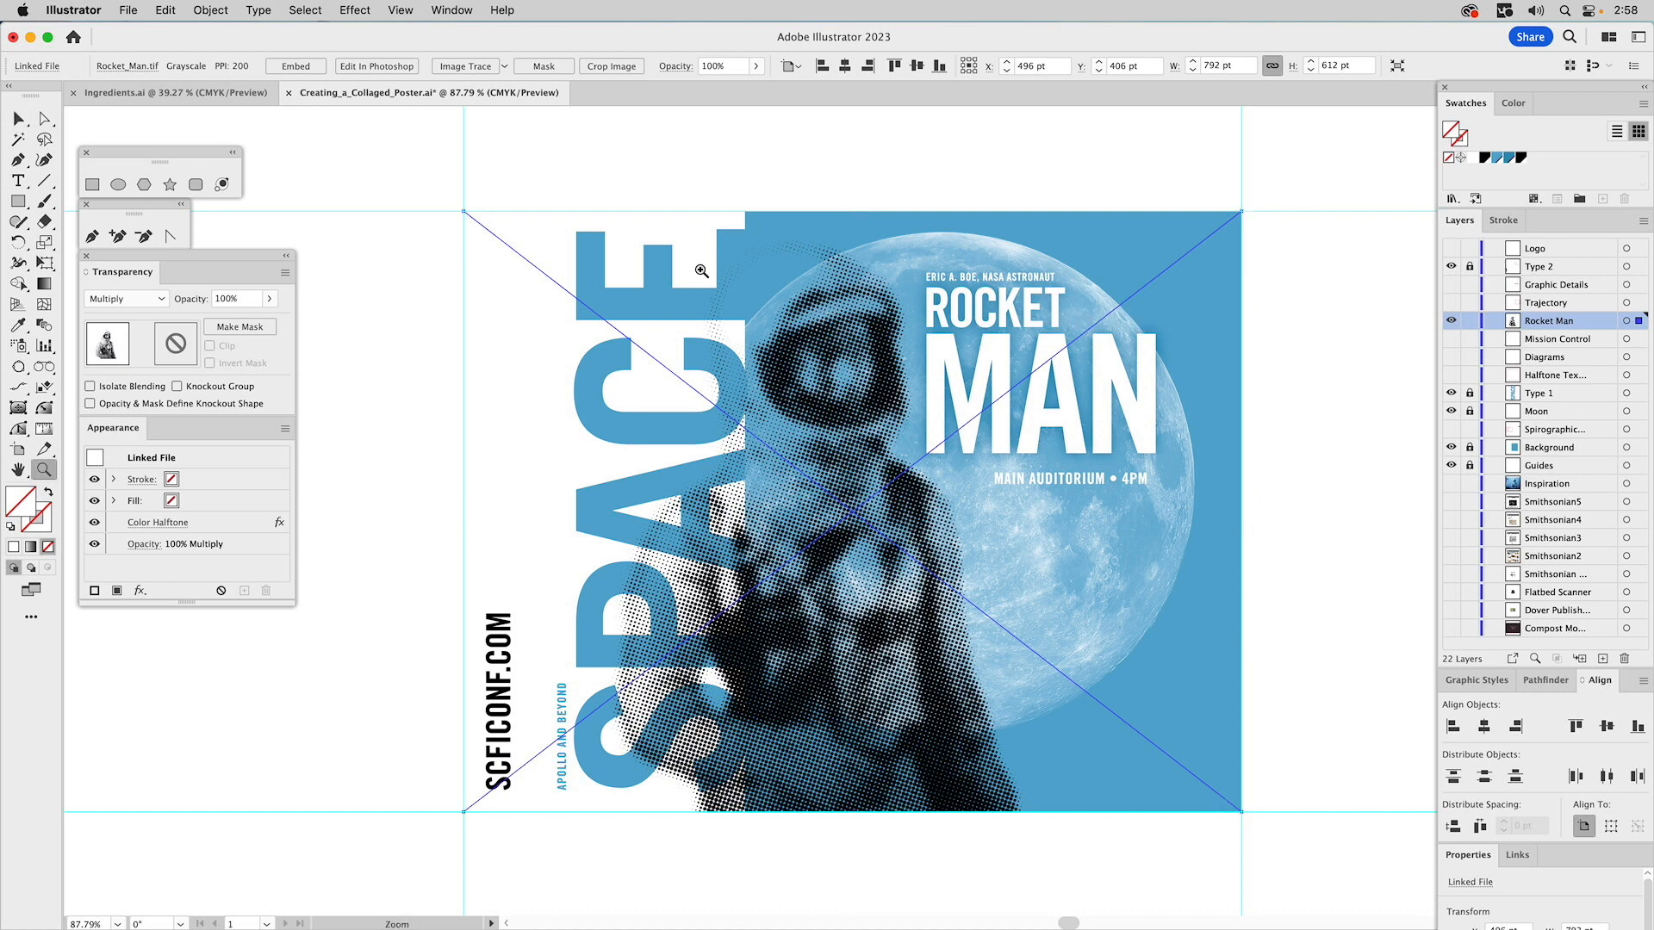
left_click_drag(721, 361, 1019, 614)
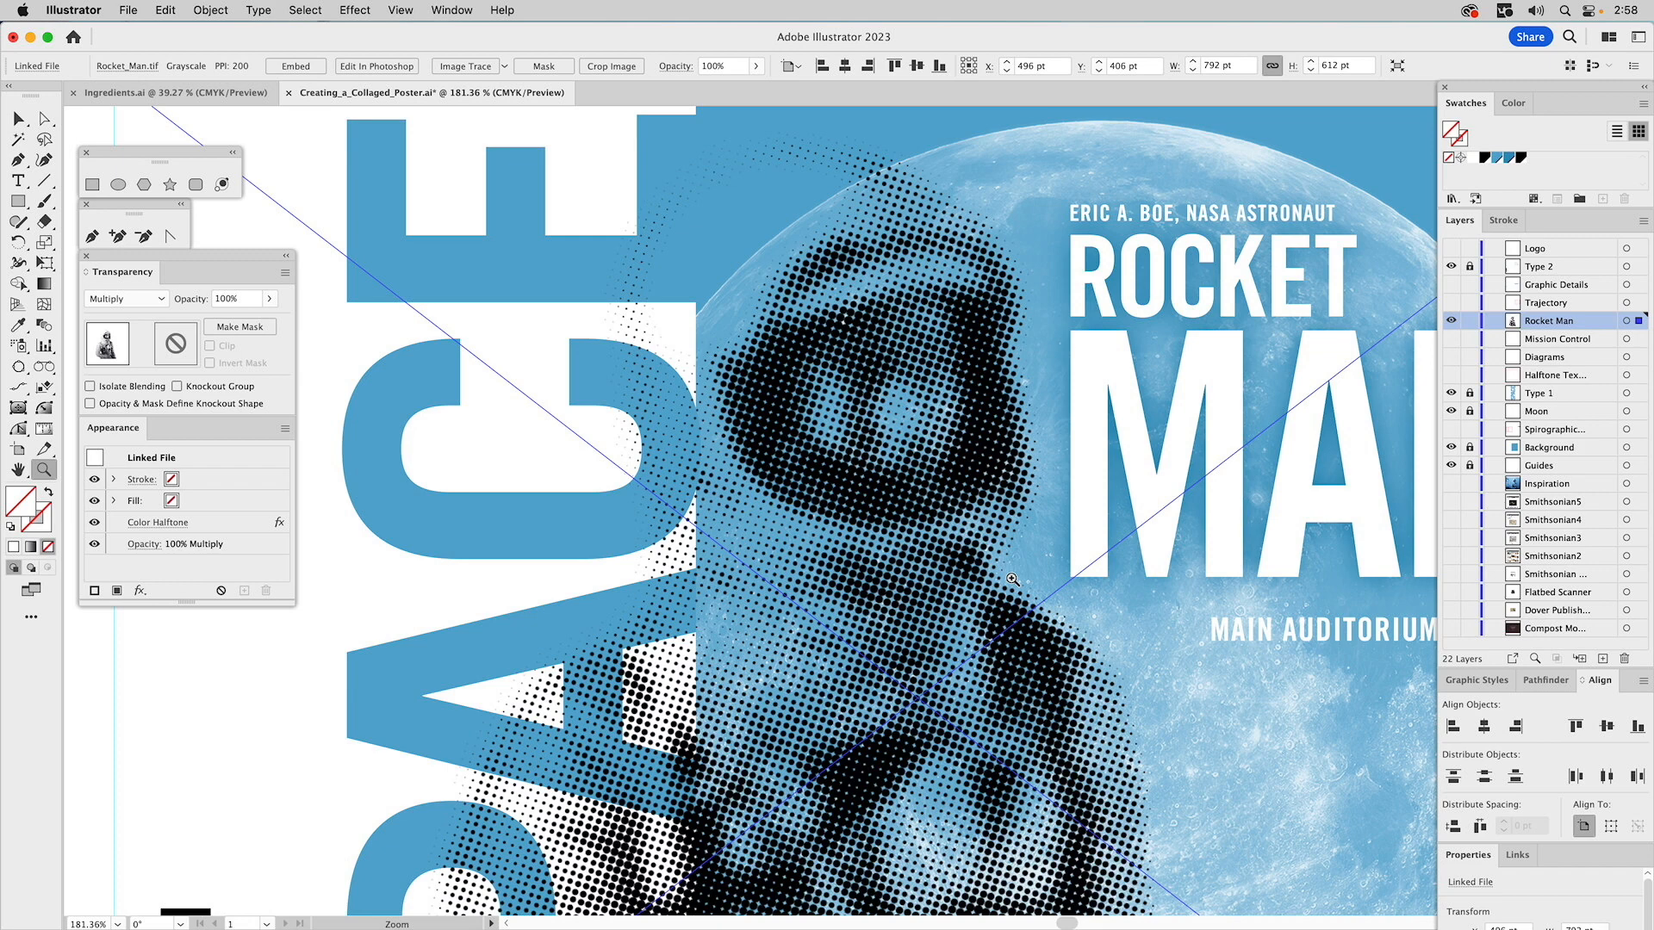
key("super")
key("super+0")
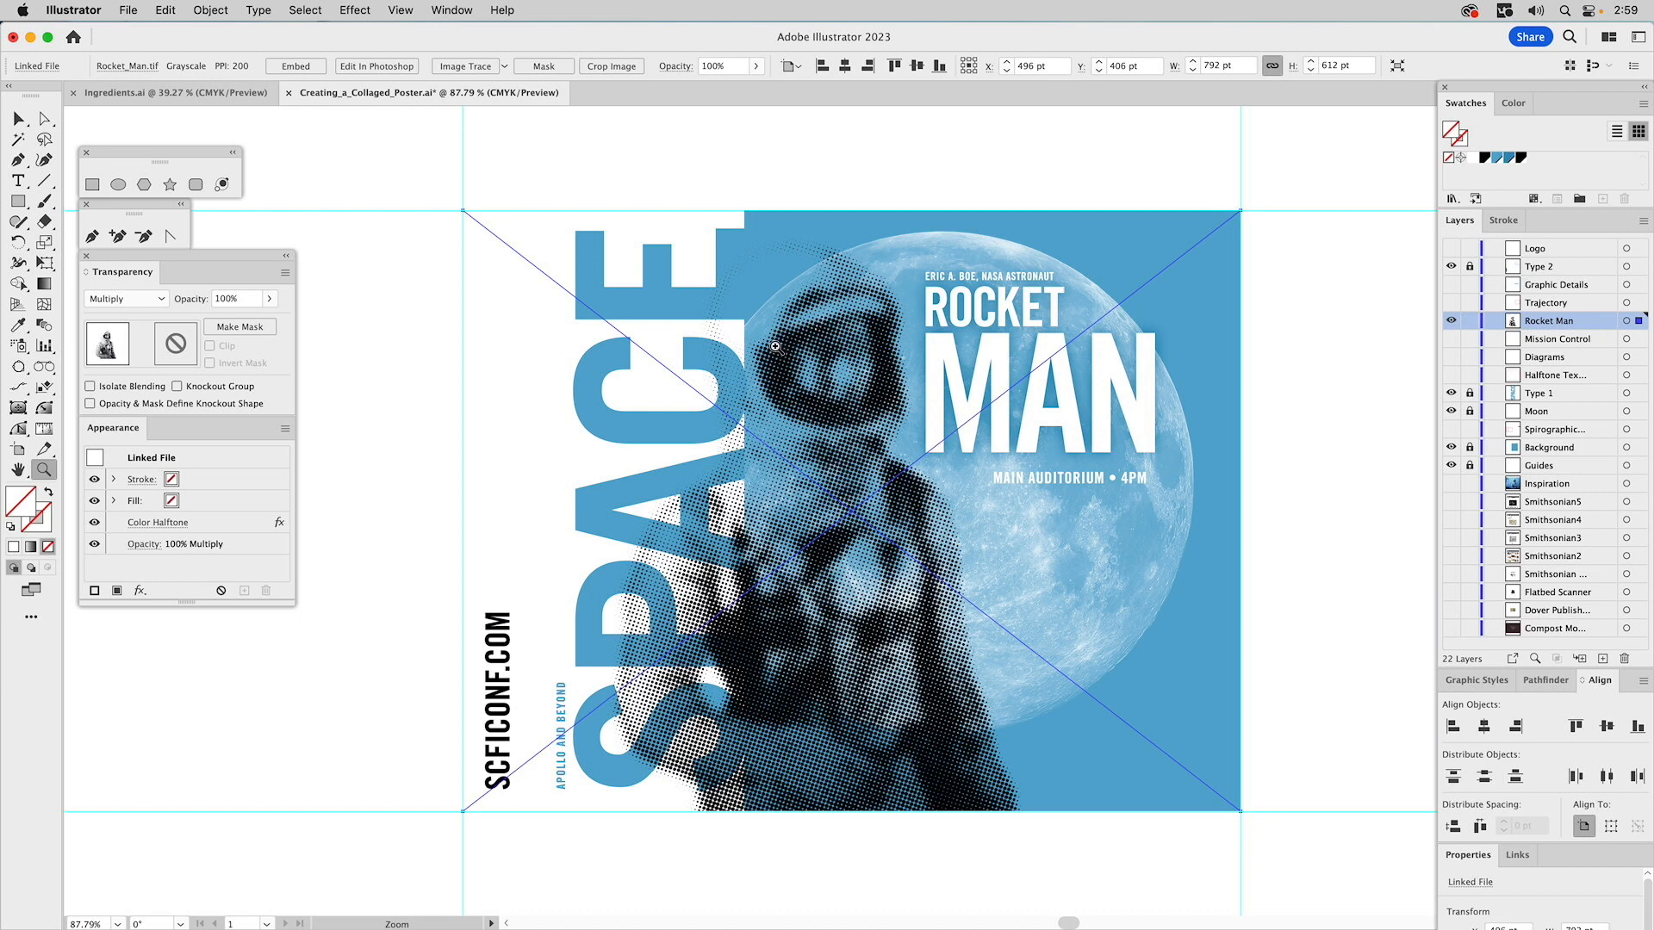
left_click(163, 531)
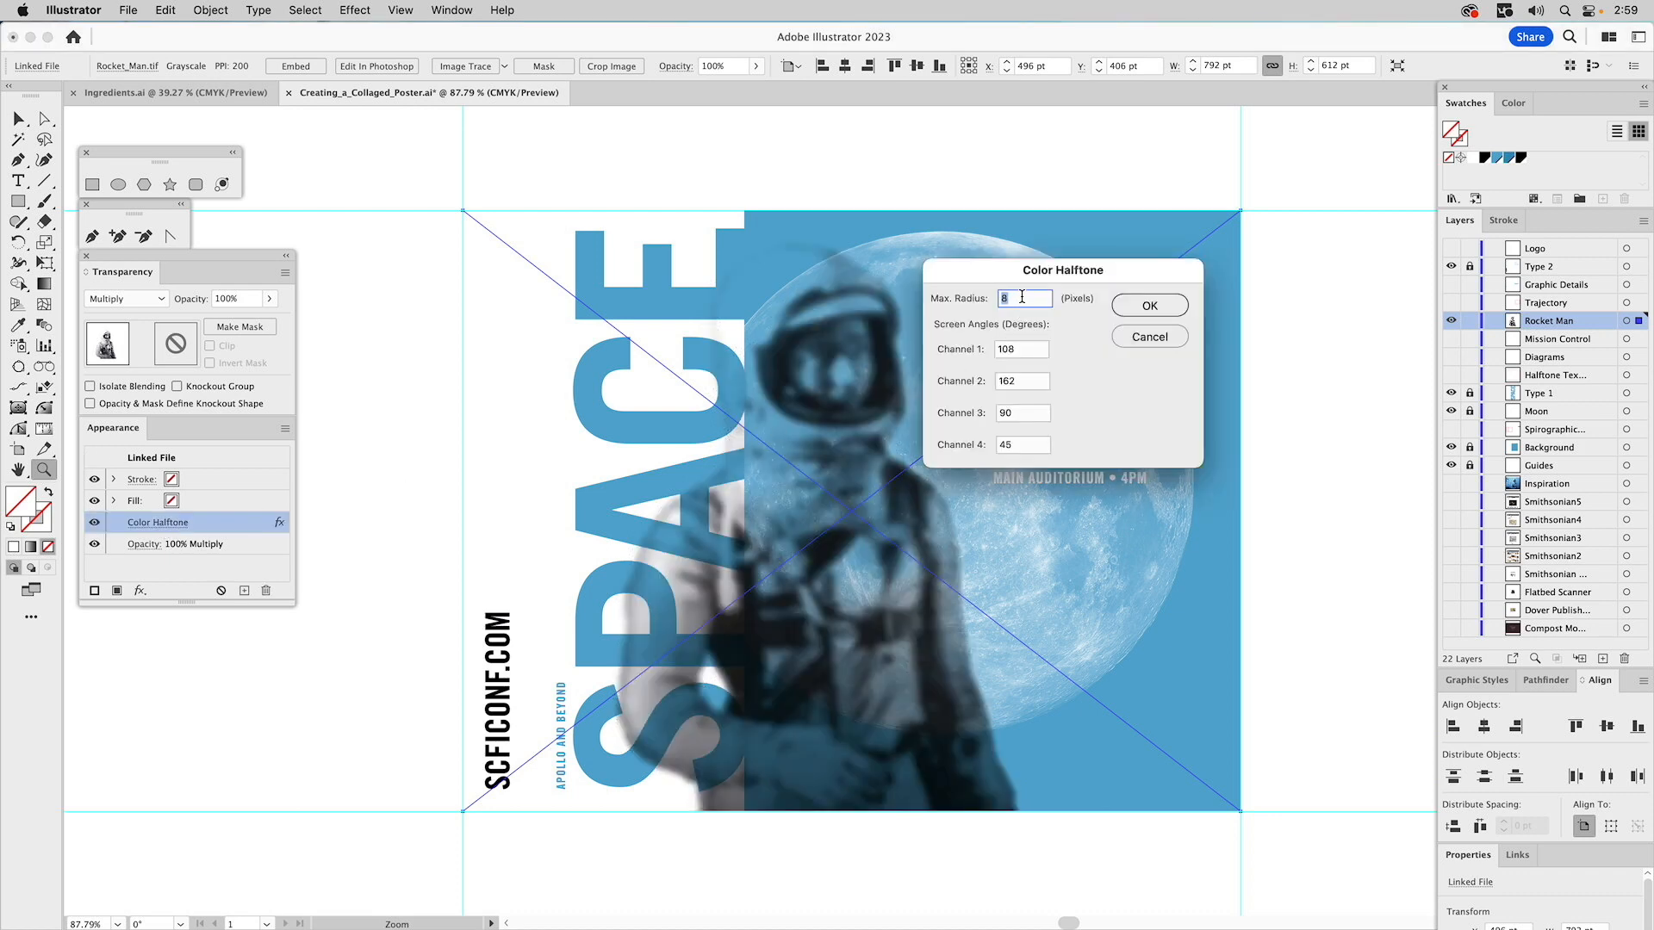
type("12")
key("Tab")
type("45")
key("Tab")
type("45")
key("Tab")
type("4")
left_click(1143, 305)
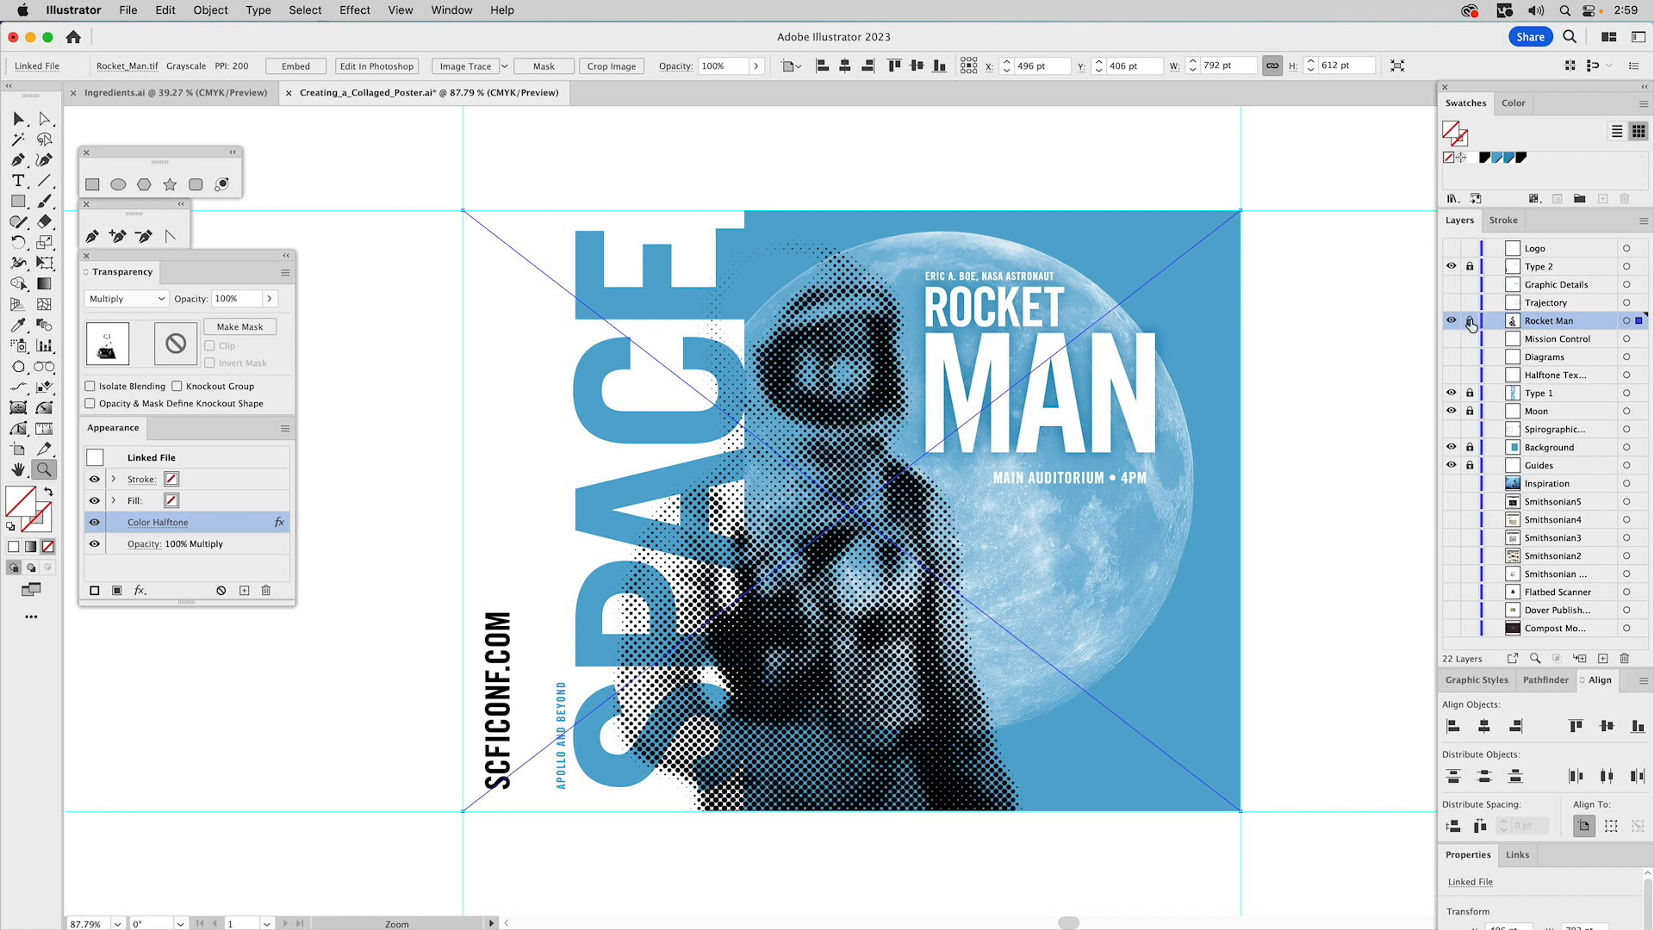
- Lock the Rocket Man layer and check the coarser halftone dots up close
left_click(1469, 321)
left_click_drag(625, 207, 1106, 782)
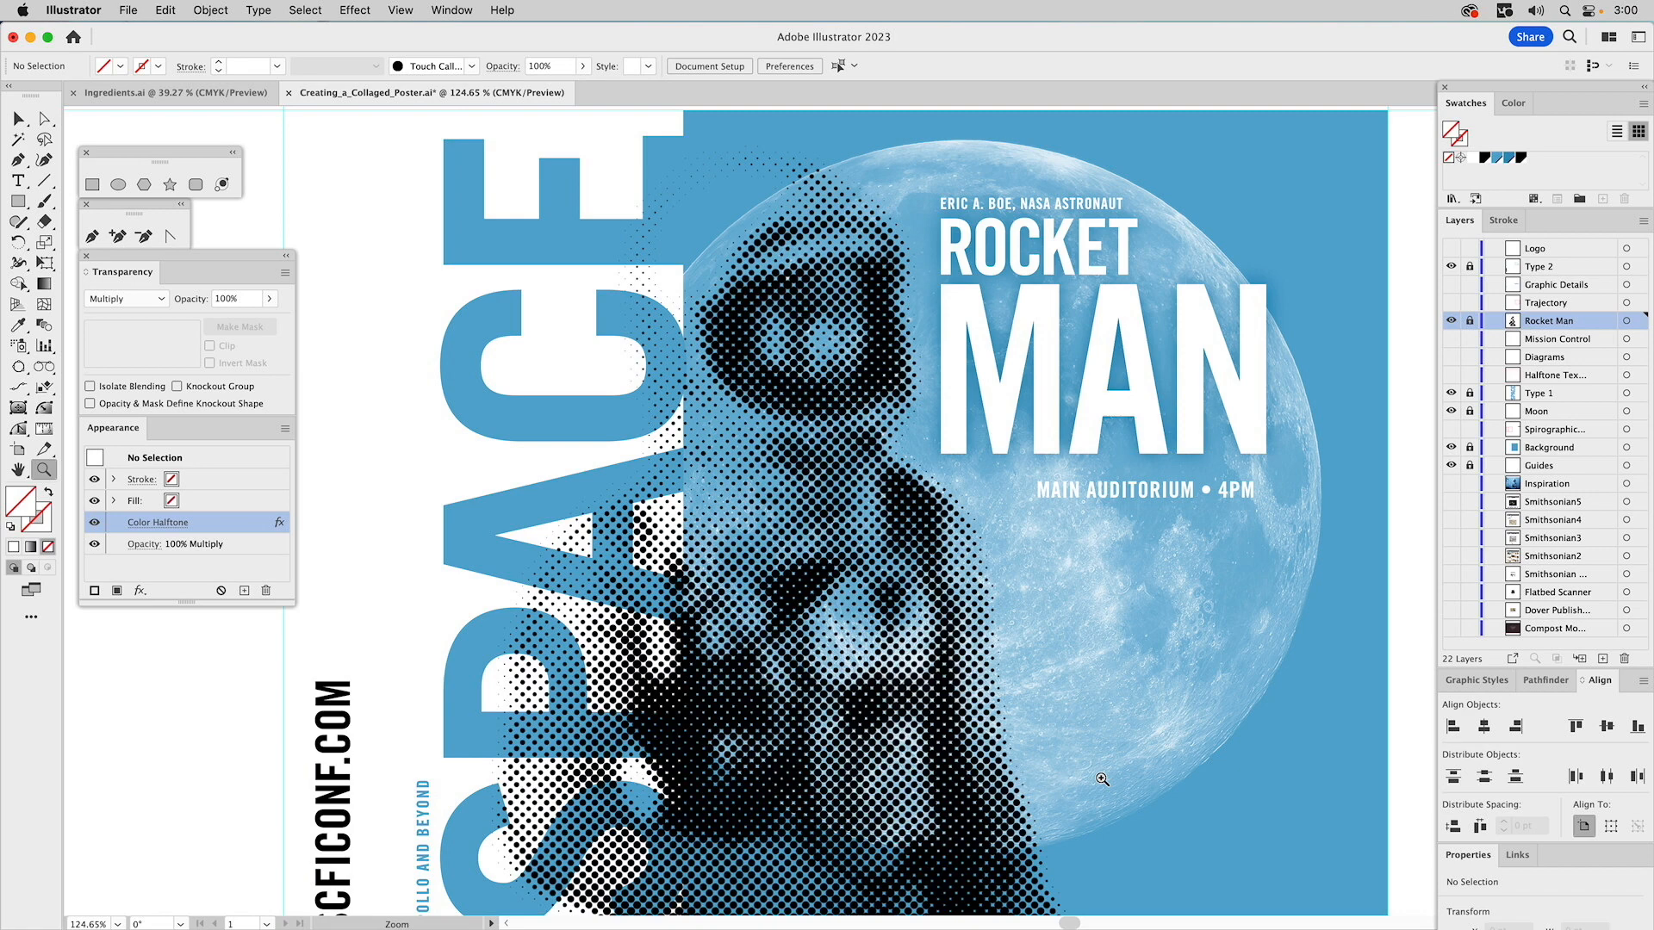
key("n")
key("super+minus")
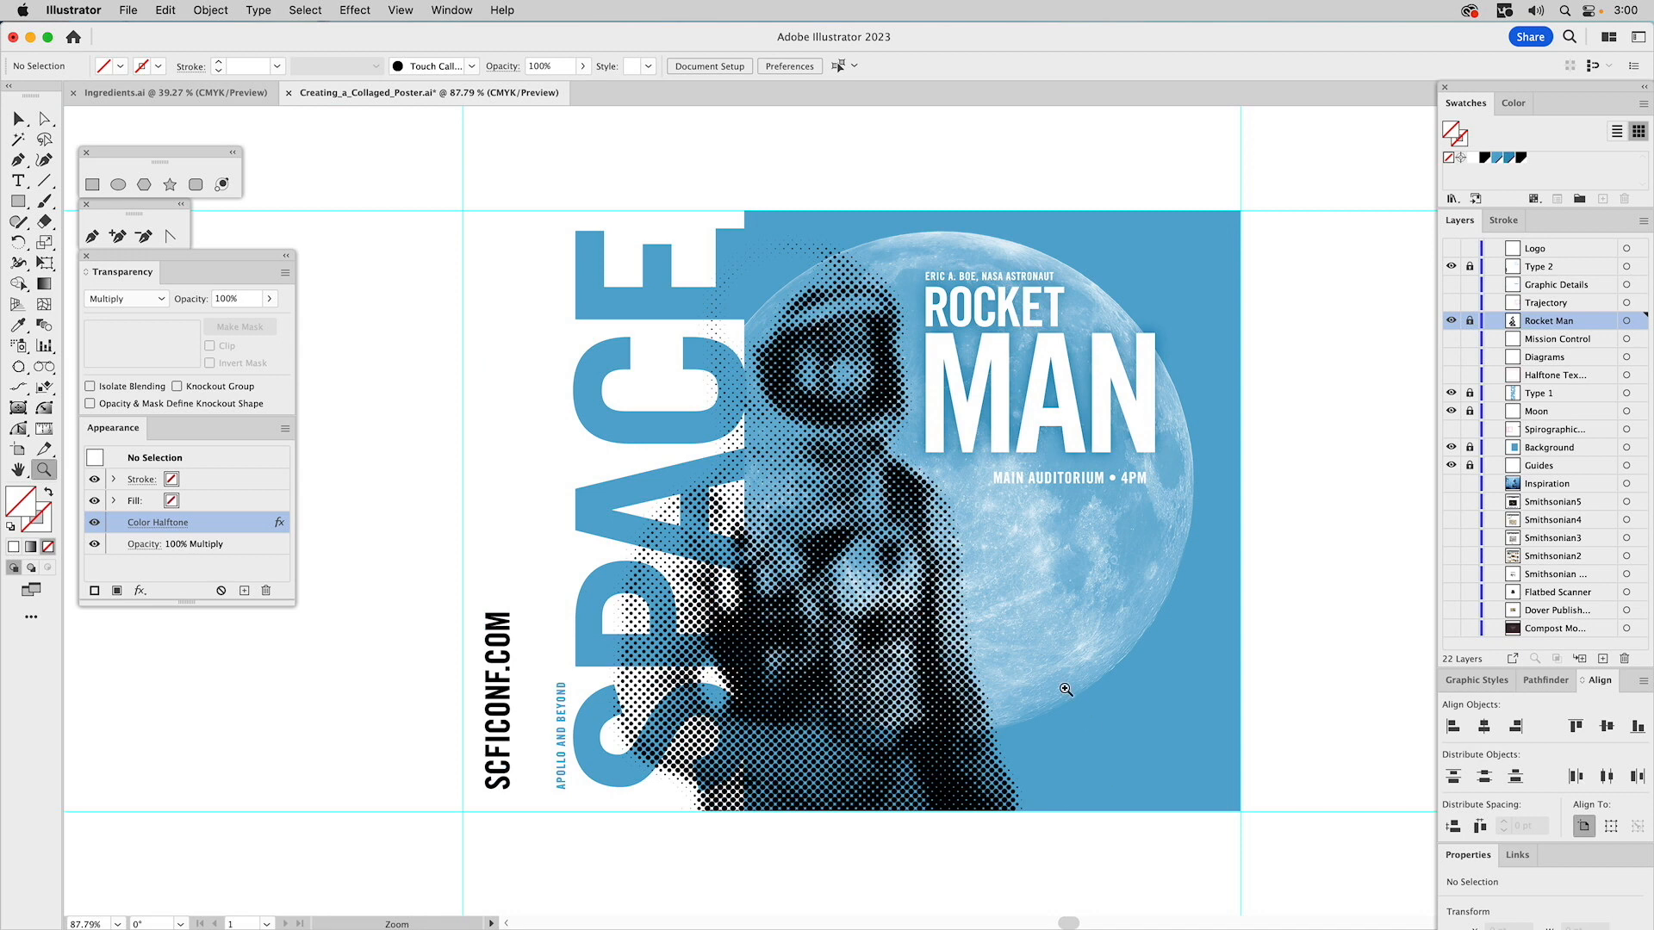
- Copy the lunar lander drawing from Ingredients.ai and return to the Creating_a_Collaged_Poster.ai document
left_click(221, 91)
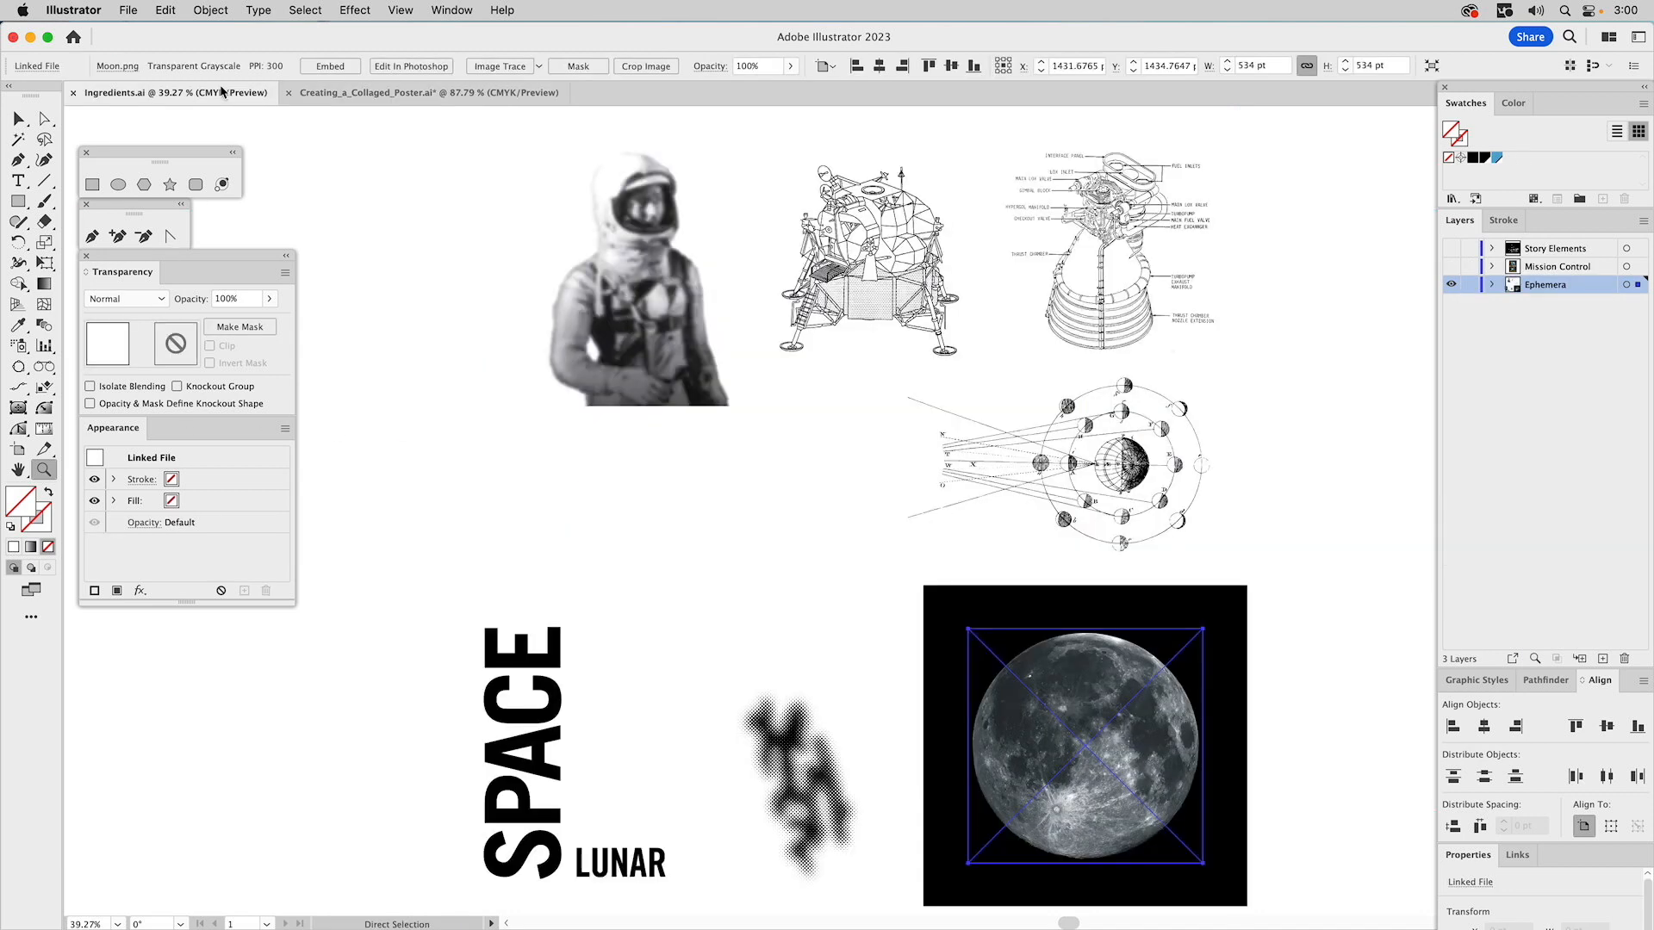
key("v")
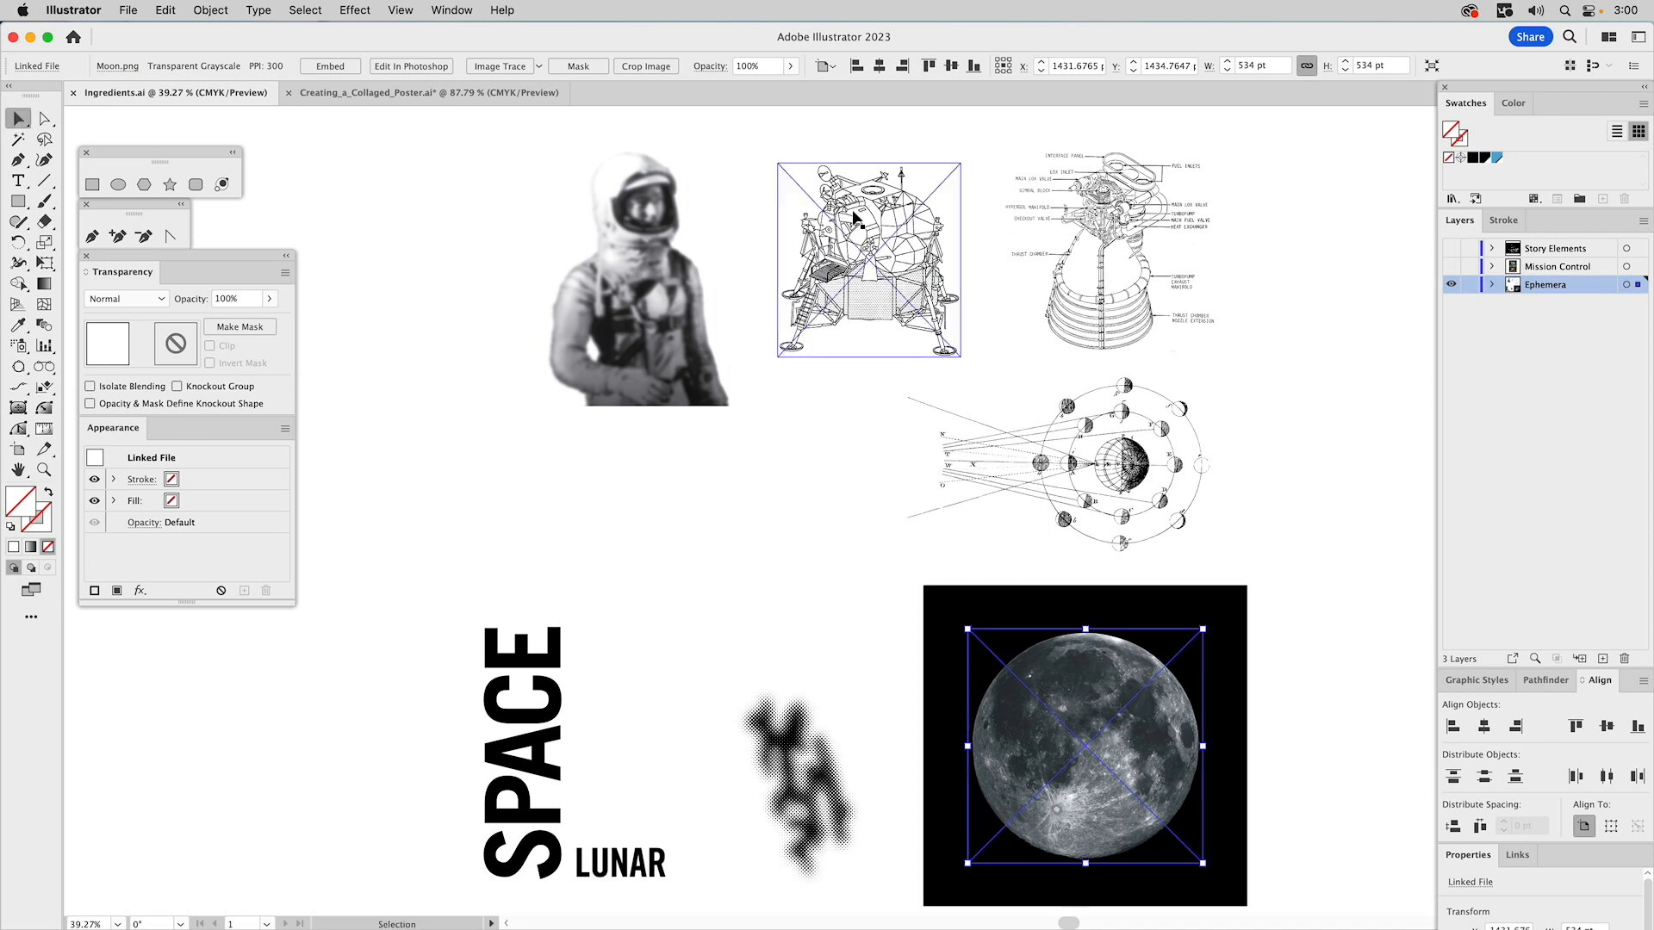
left_click(851, 212)
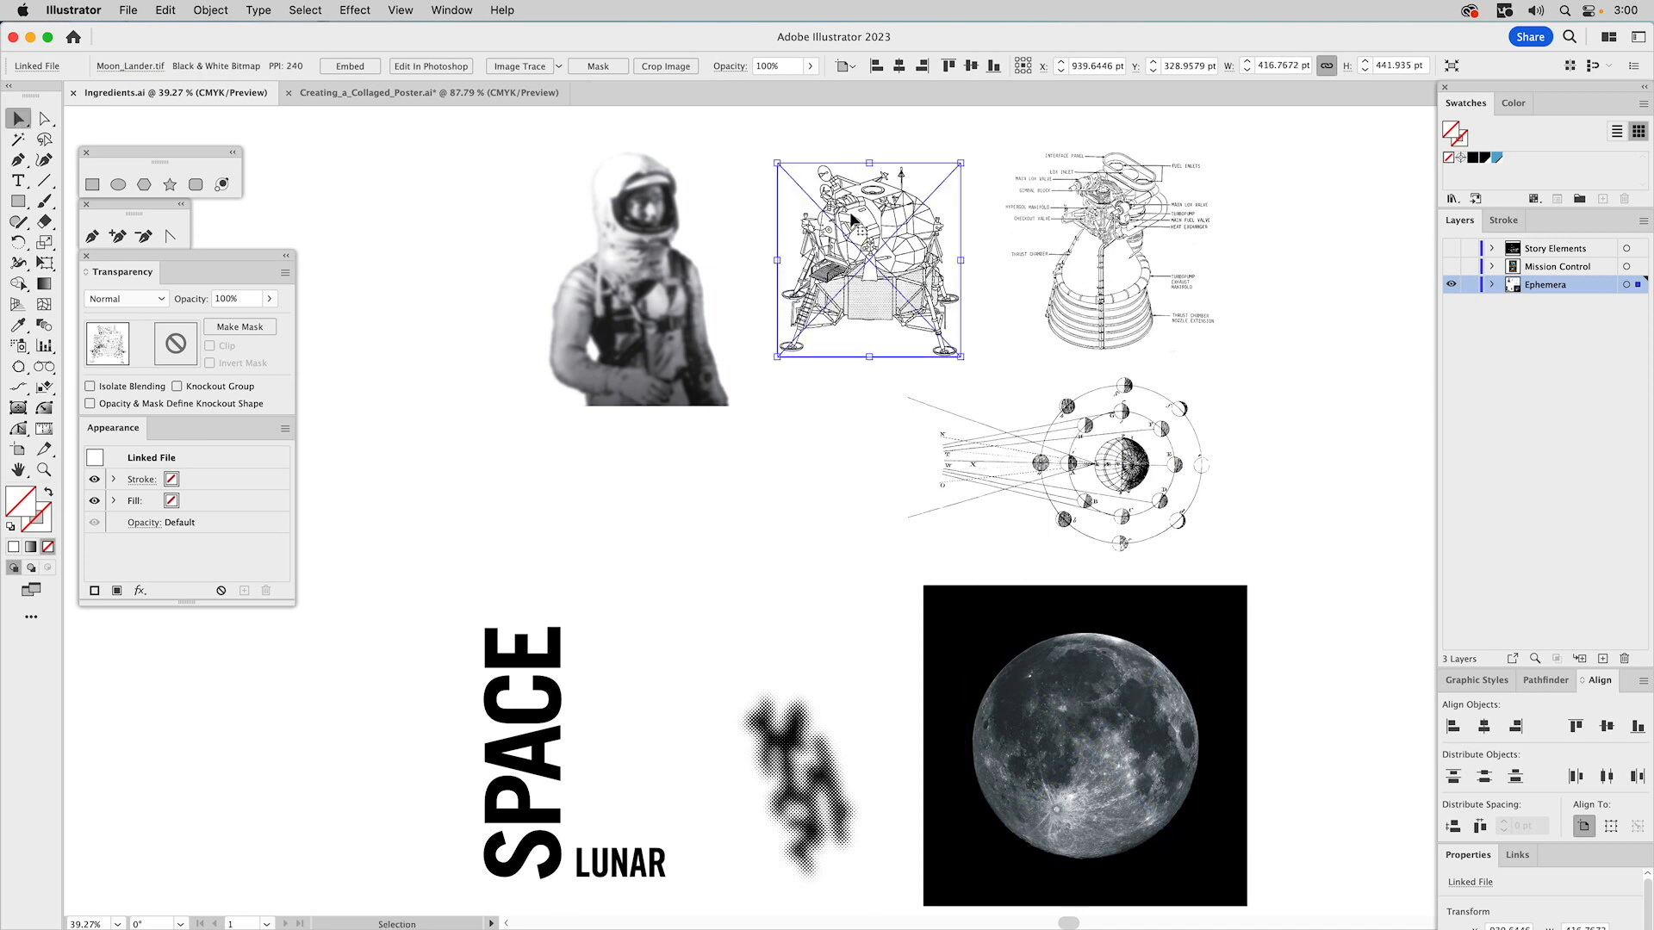
key("a")
left_click_drag(809, 236, 1109, 273)
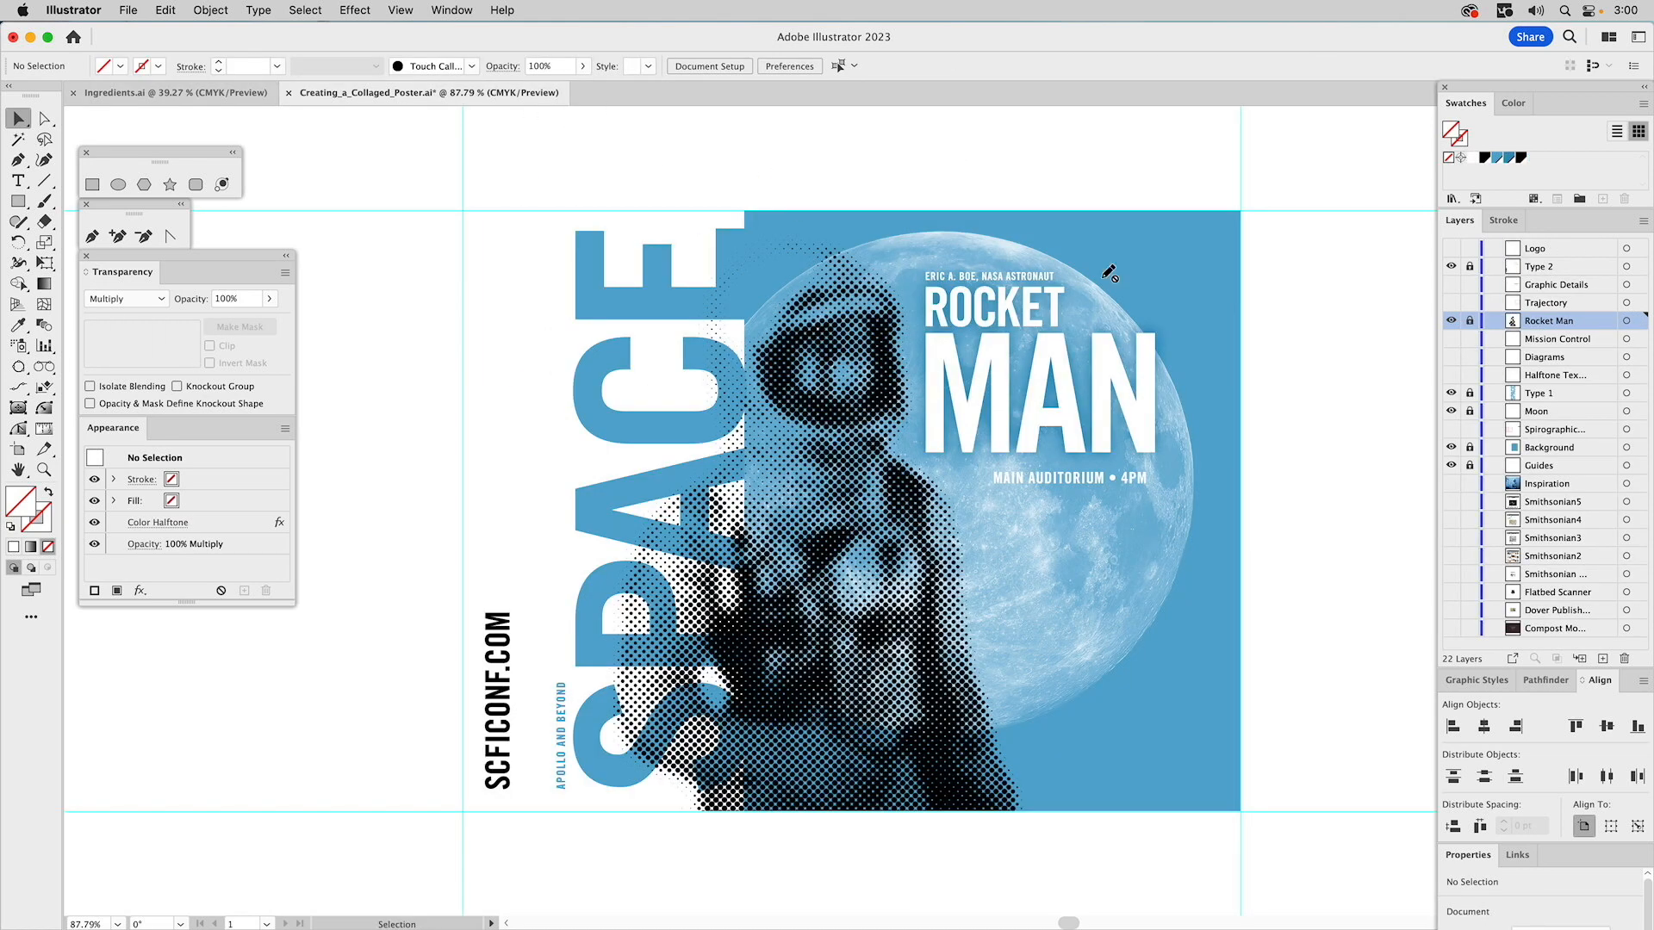
- Activate and show the Diagrams layer and paste the lunar lander drawing into it
left_click(1531, 361)
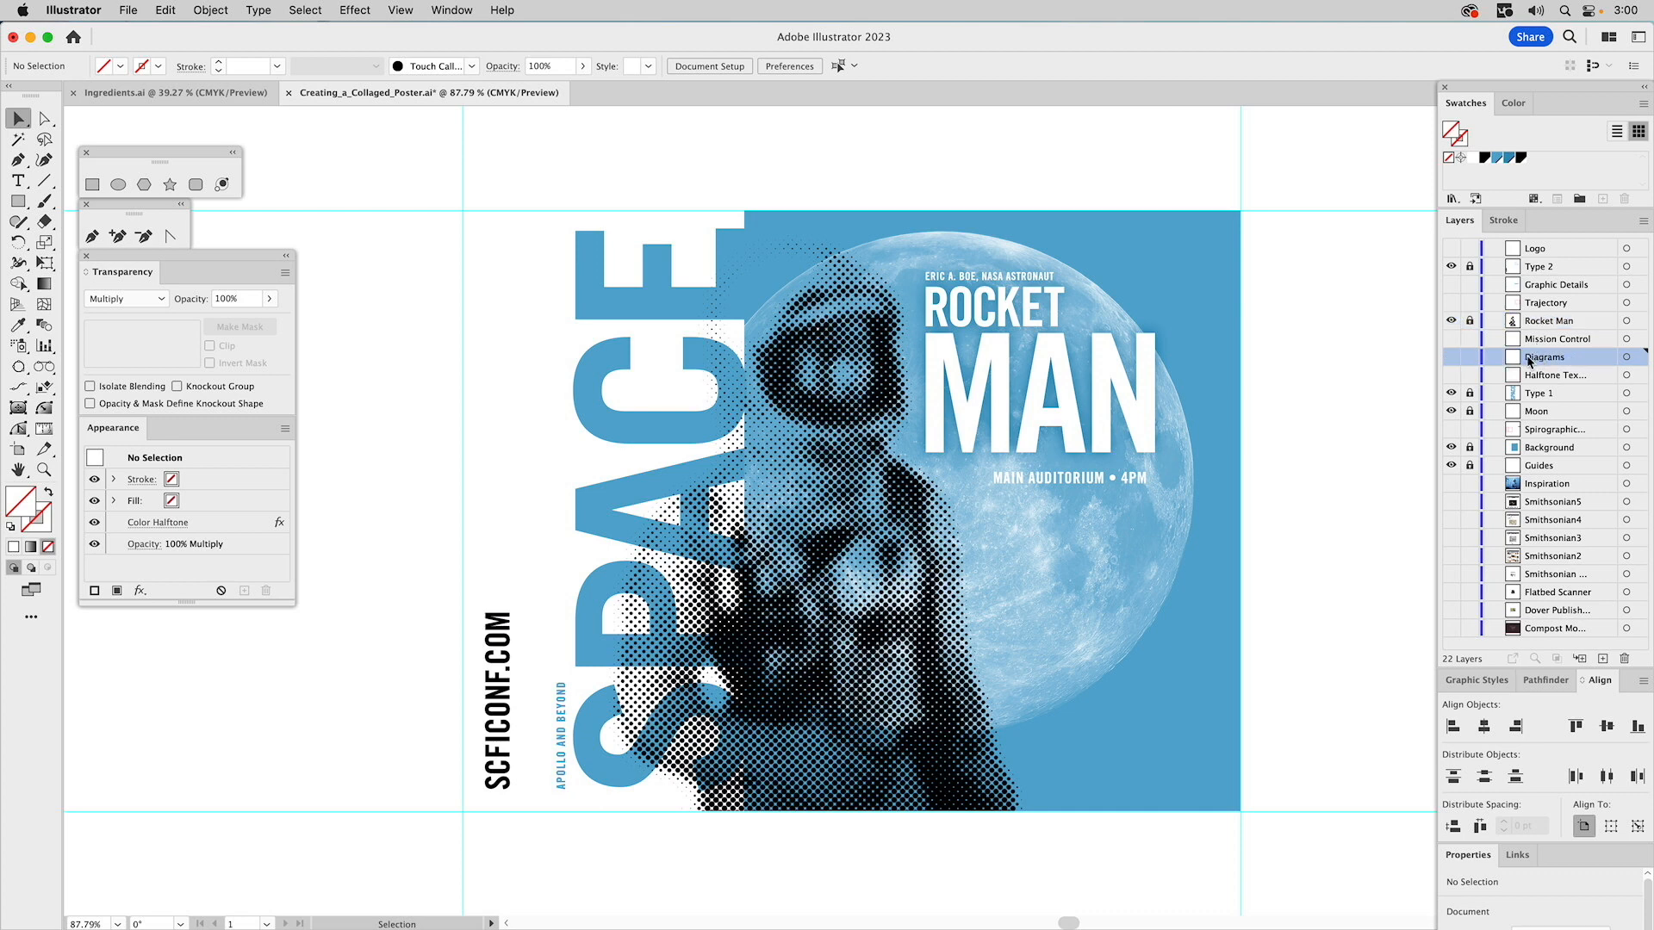
left_click(1451, 358)
key("super")
left_click(1544, 357, "alt")
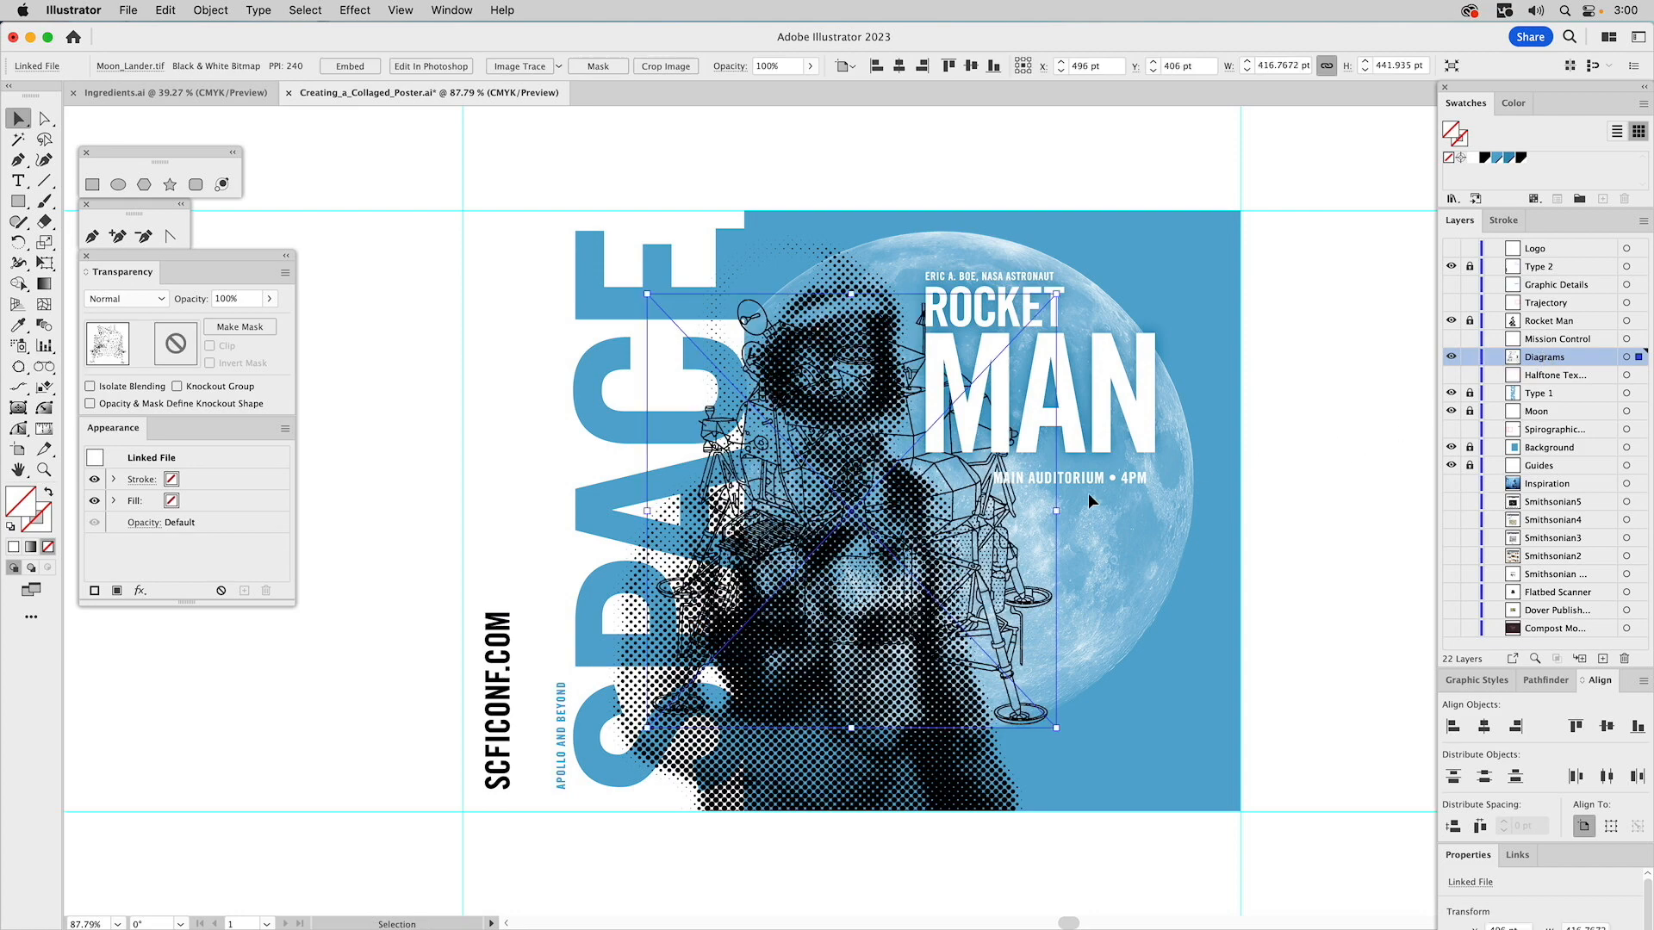
- Scale the lander down to about 96 × 102 pt and place it beside the word ROCKET, at about X 759 pt, Y 170 pt
left_click_drag(1011, 515, 1321, 450)
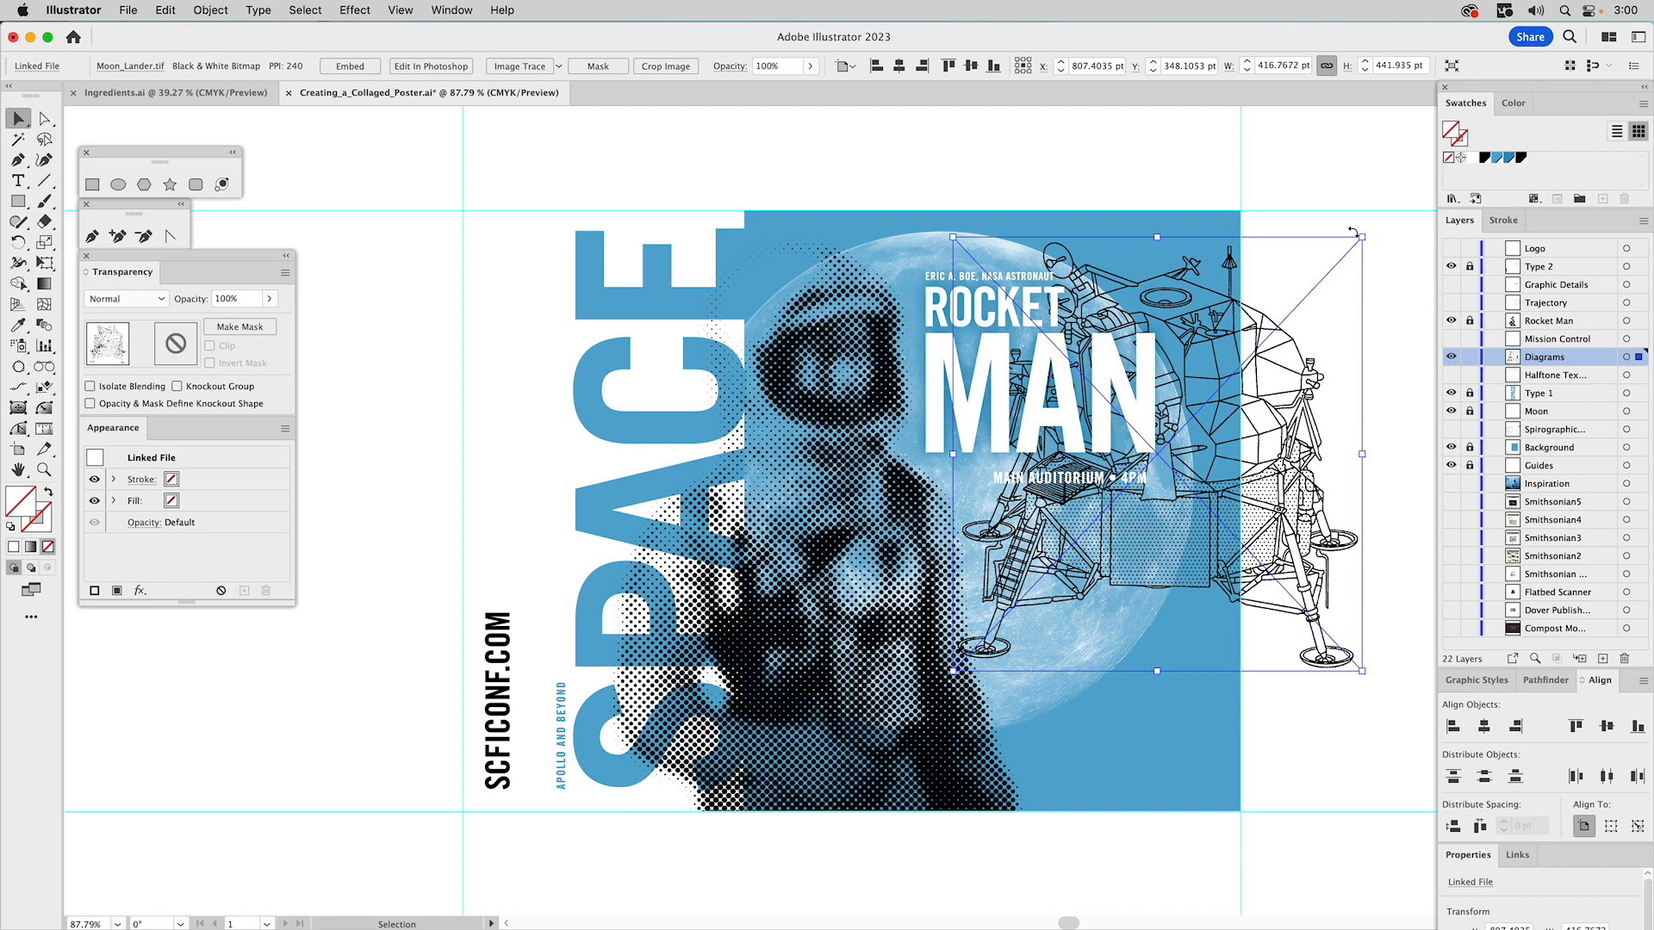
left_click_drag(1363, 238, 1137, 250)
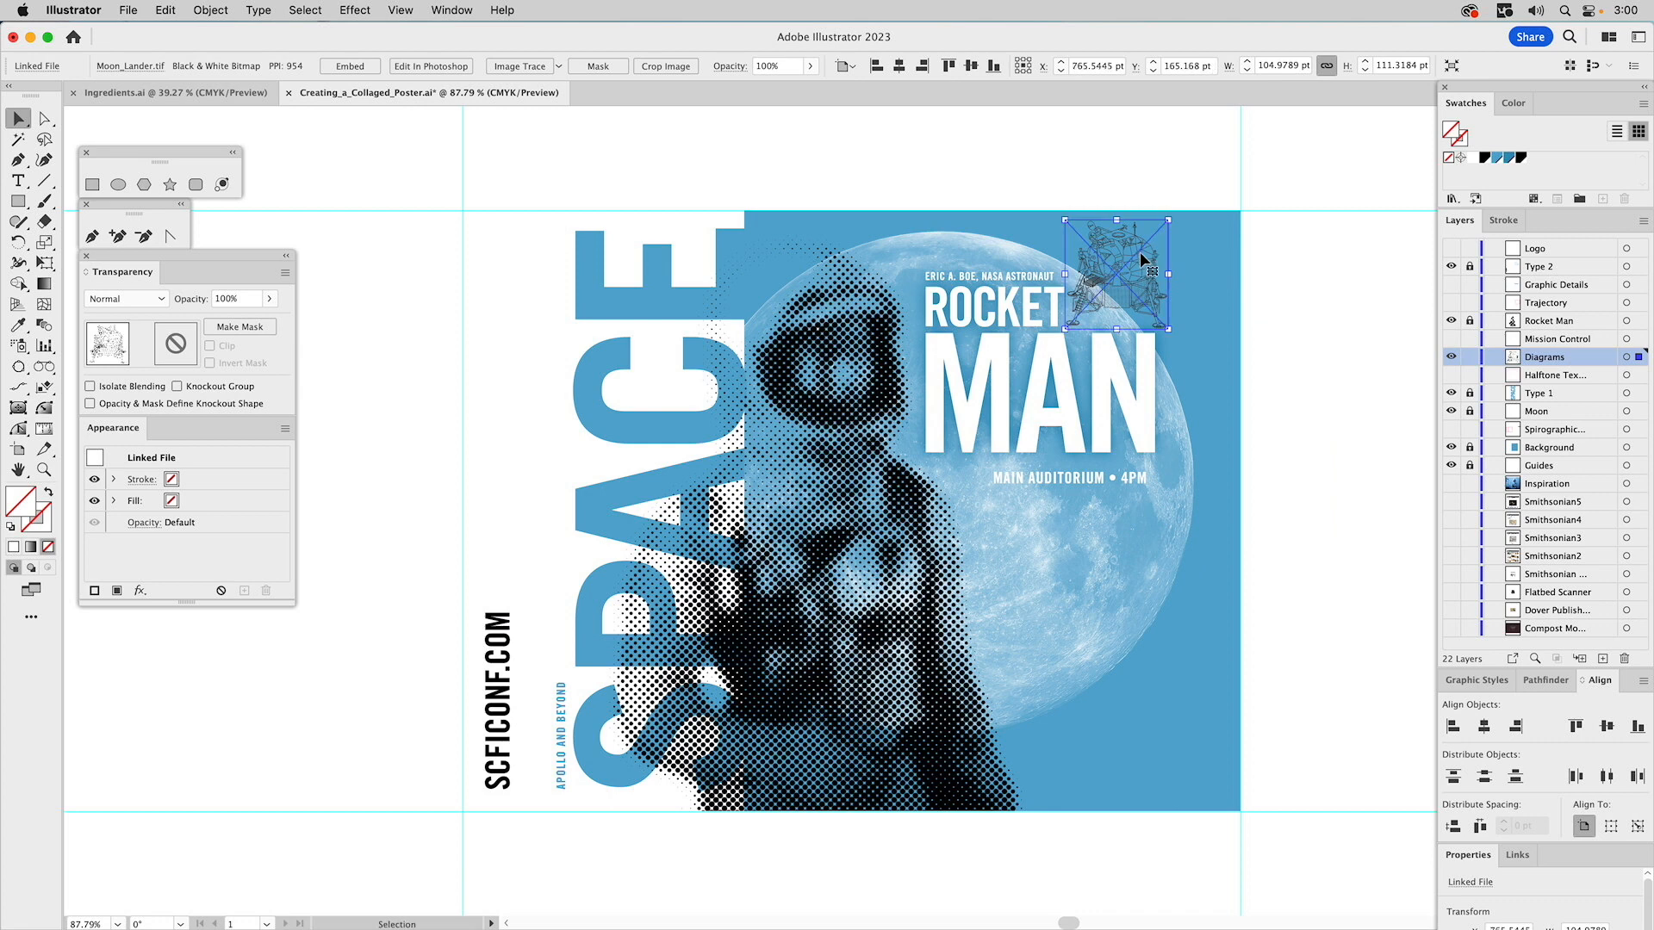
key("z")
mouse_move(906, 178)
left_mouse_down()
mouse_move(1072, 213)
mouse_move(1210, 457)
left_mouse_up()
key("v")
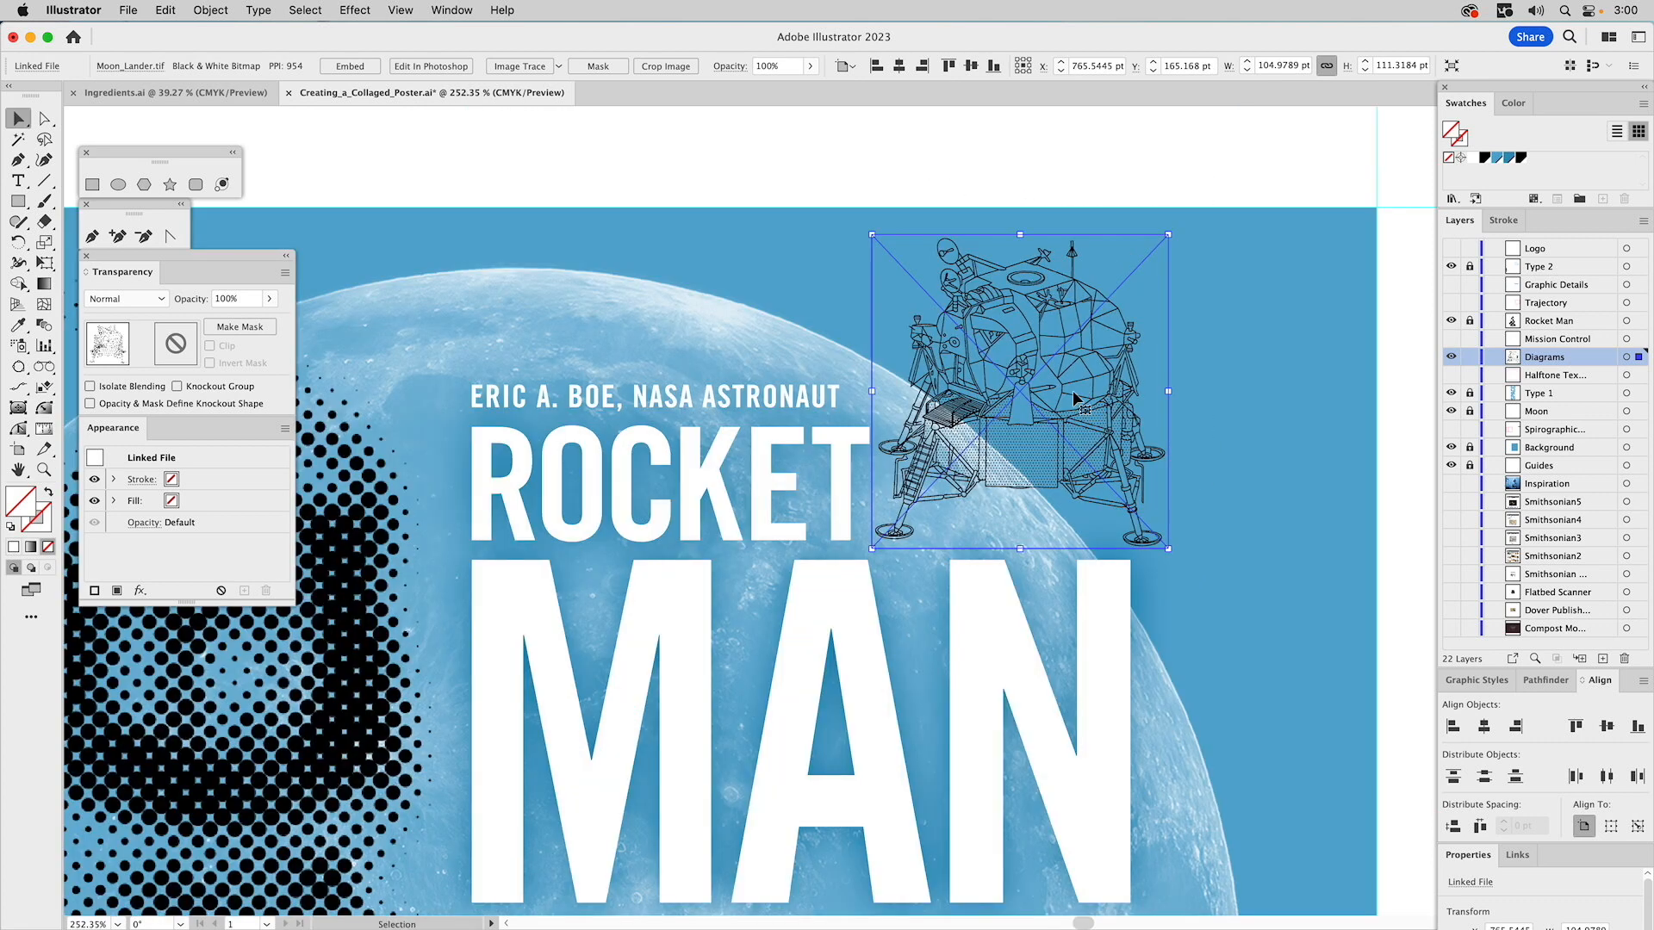
left_click_drag(1073, 393, 1029, 394)
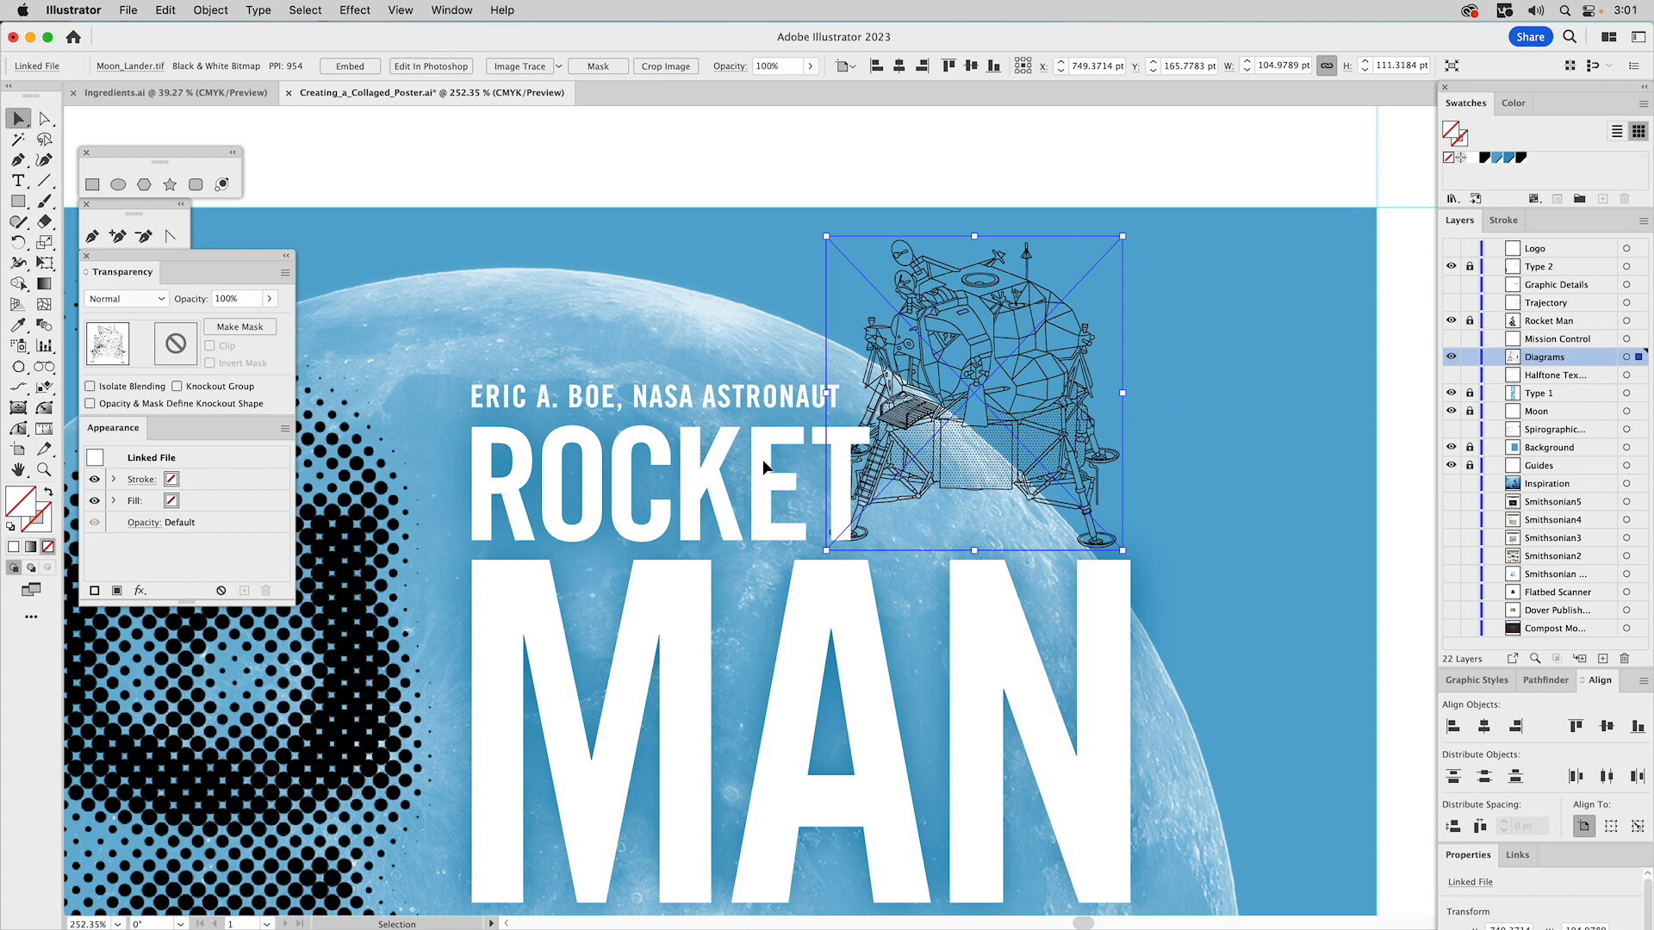
left_click_drag(1005, 435, 1016, 436)
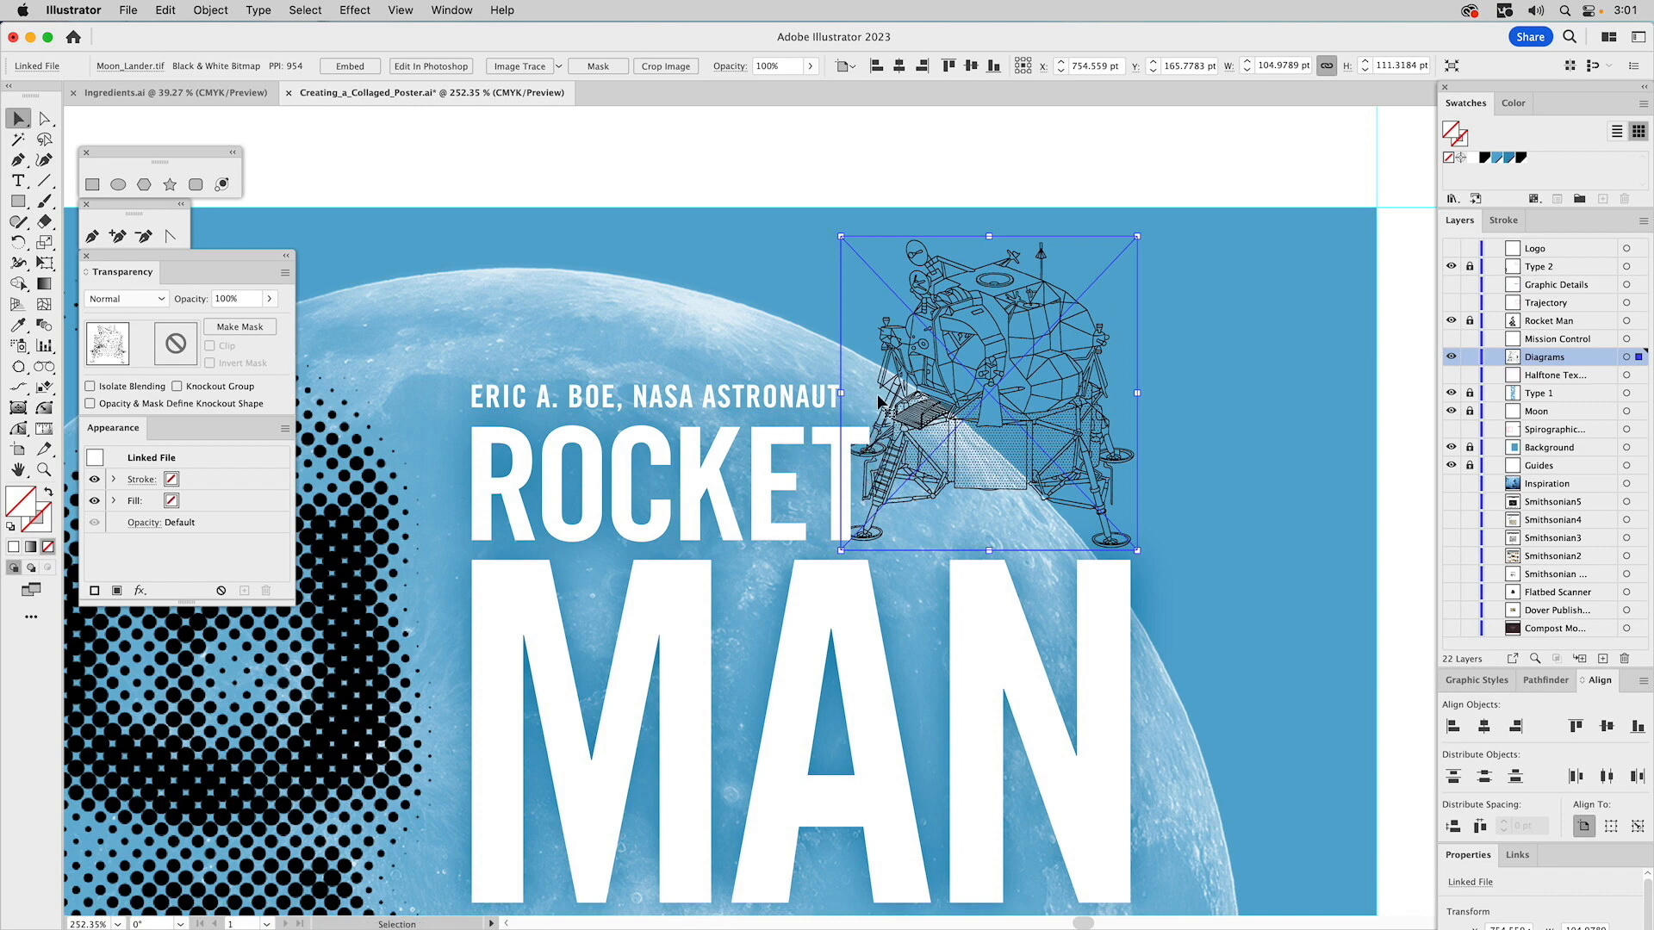
left_click_drag(840, 236, 869, 252)
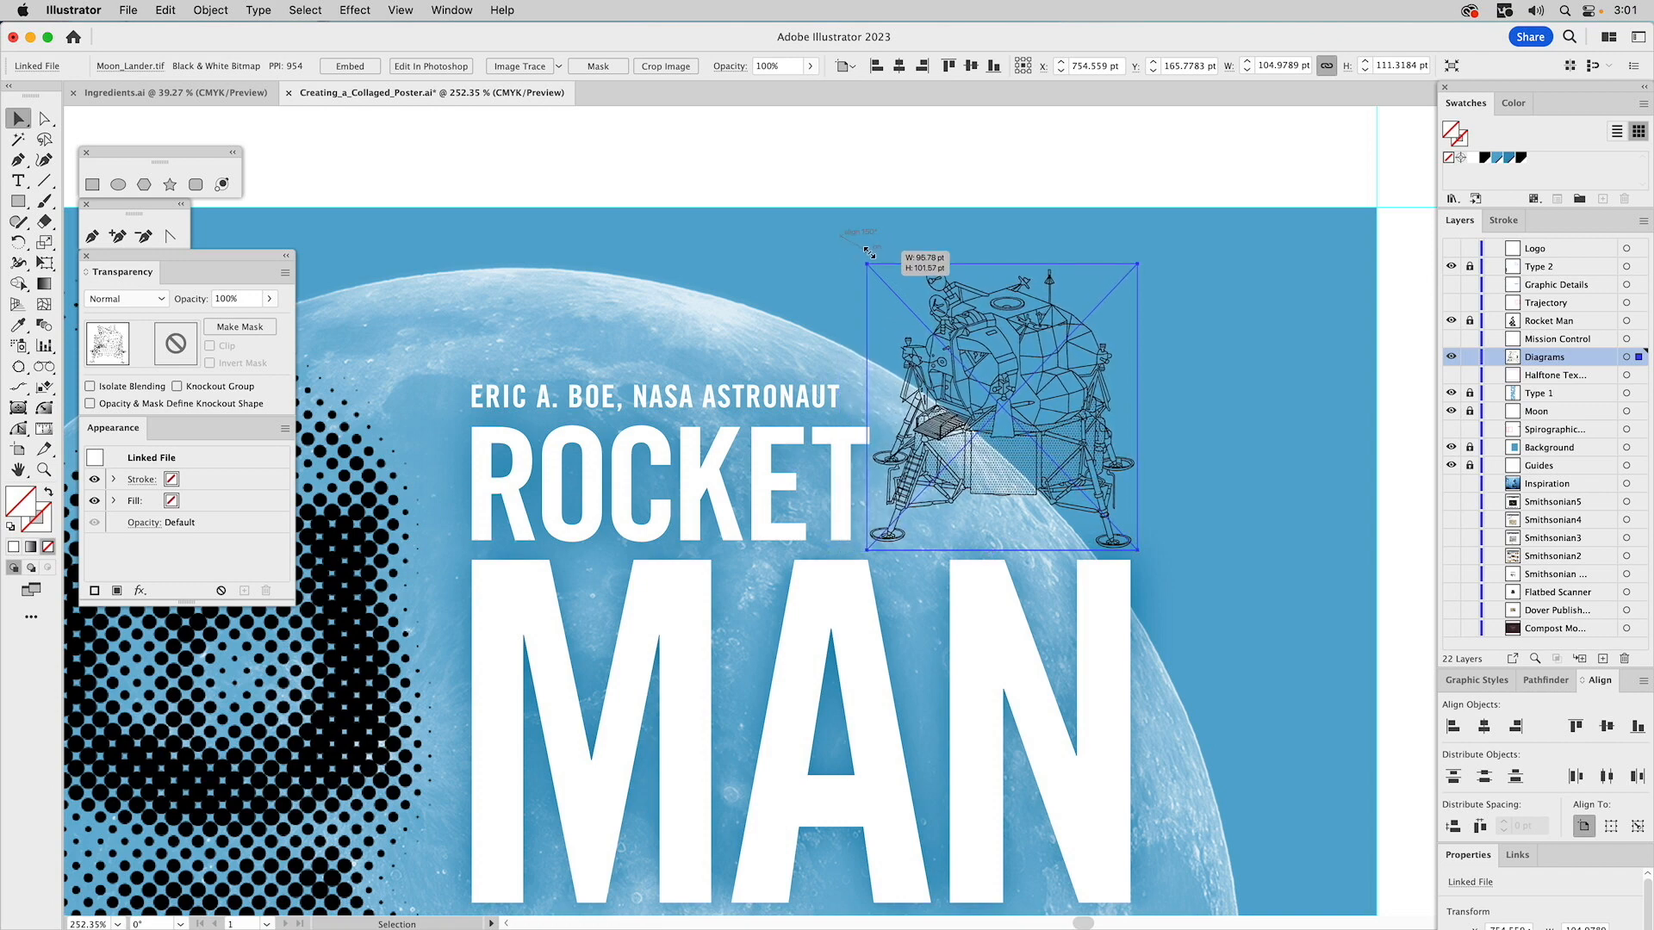
left_click_drag(868, 253, 867, 252)
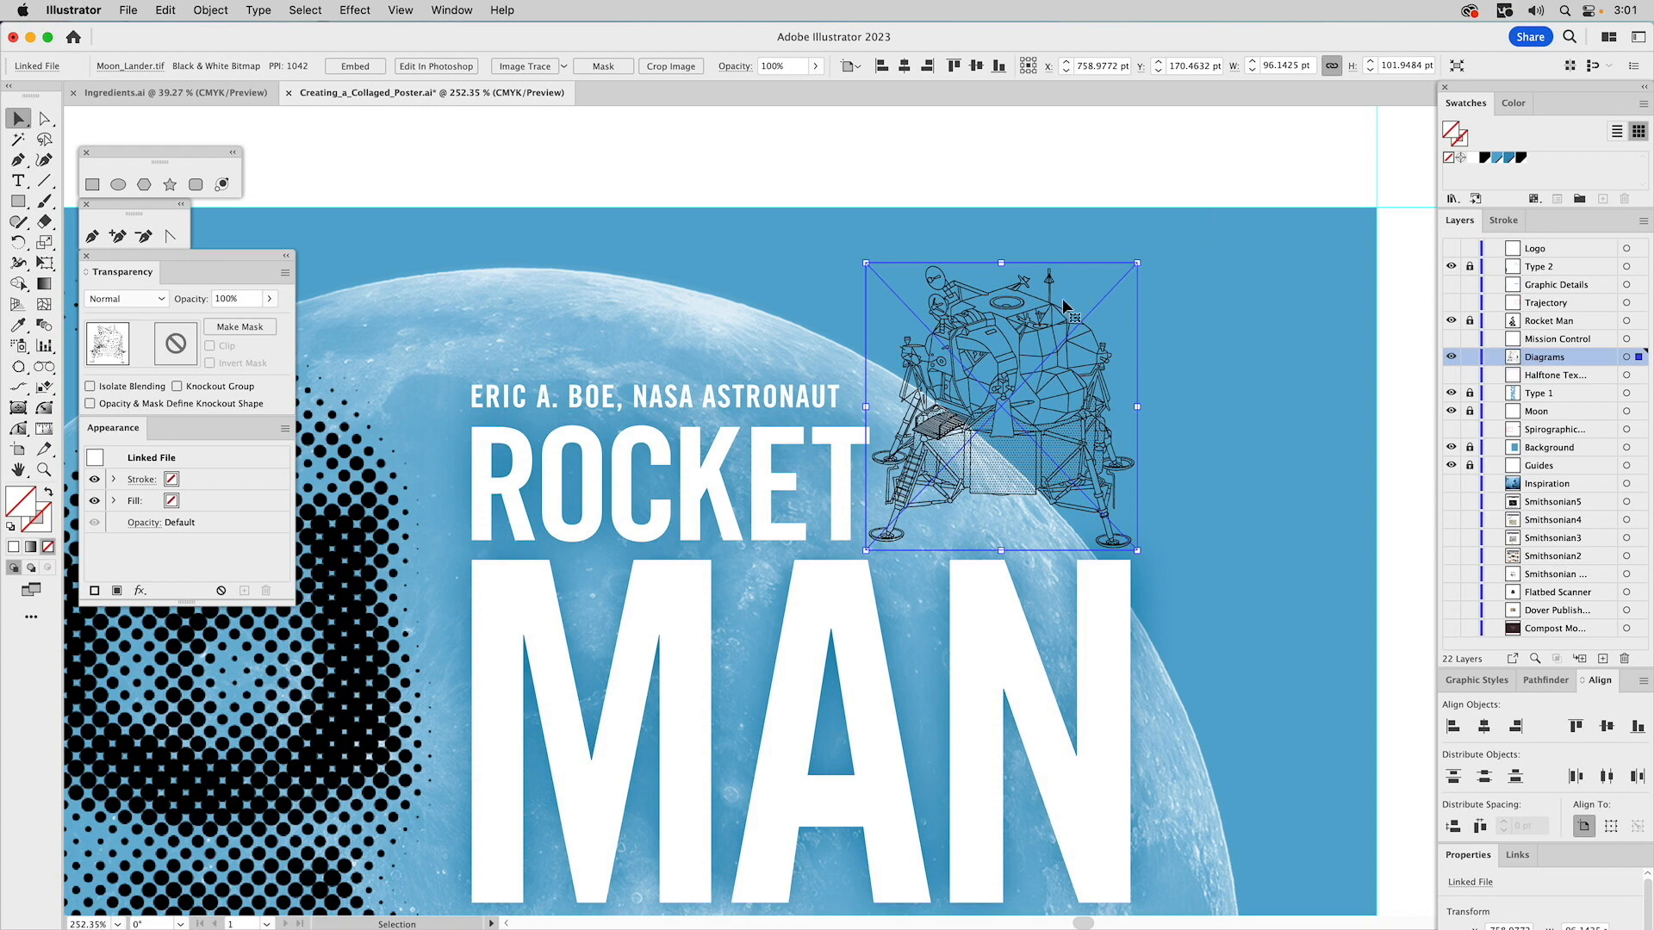
- Color the lander drawing white and apply a blue Multiply Outer Glow with 100% opacity and 3 pt blur
left_click(1472, 160)
left_click(1472, 160)
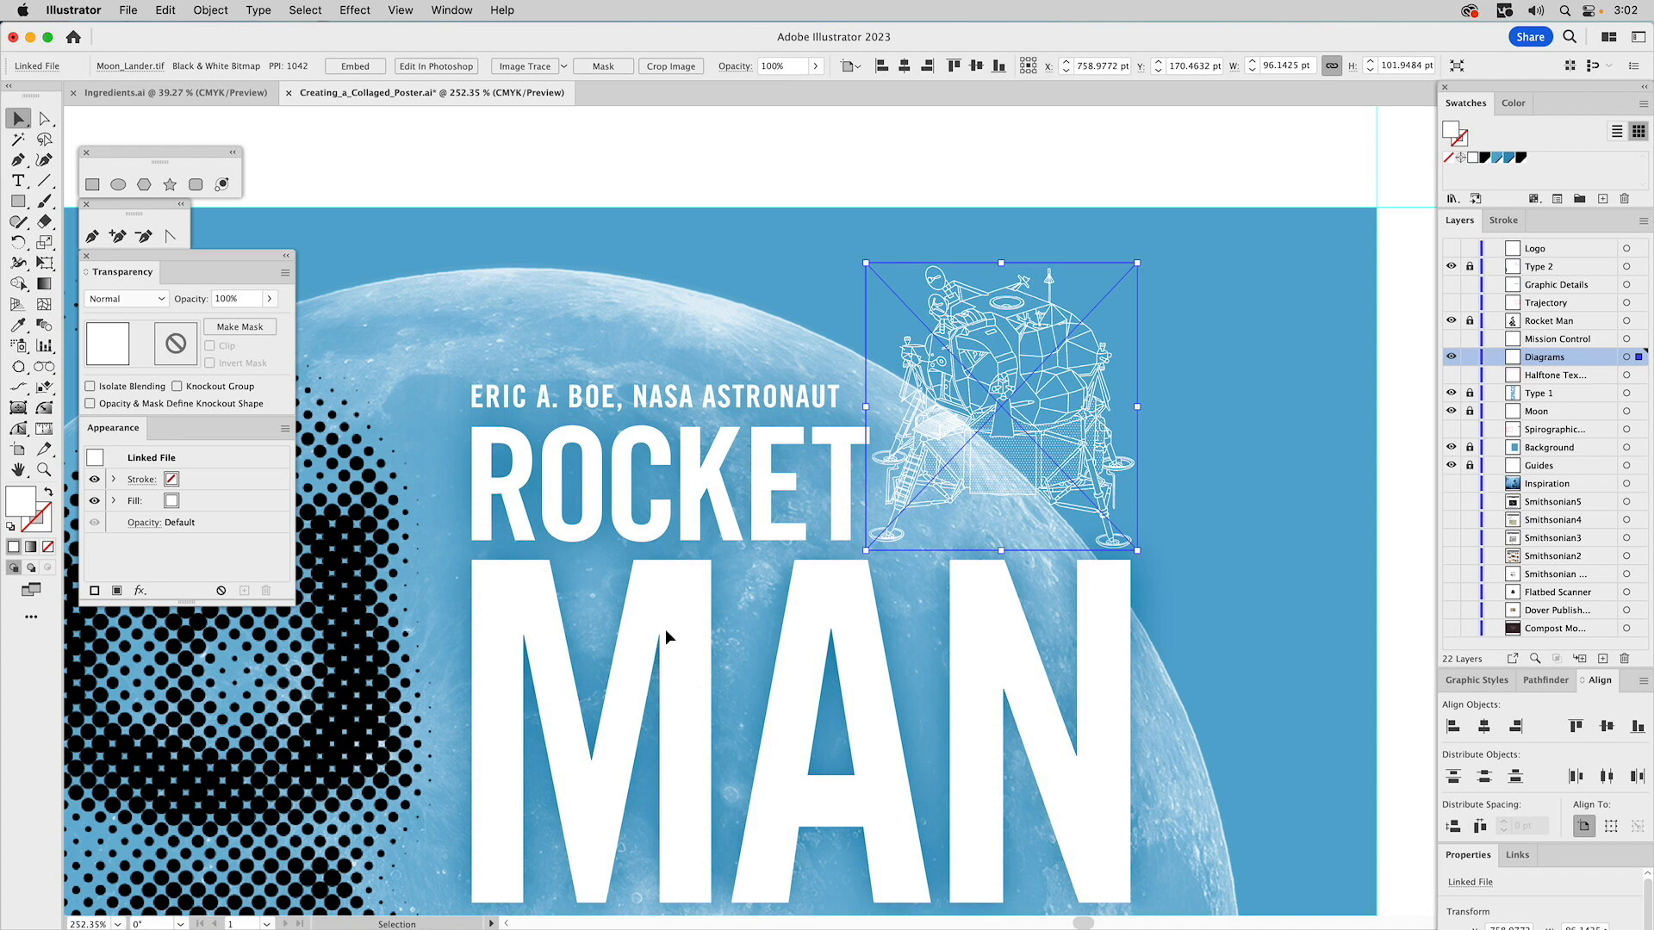
left_click(354, 11)
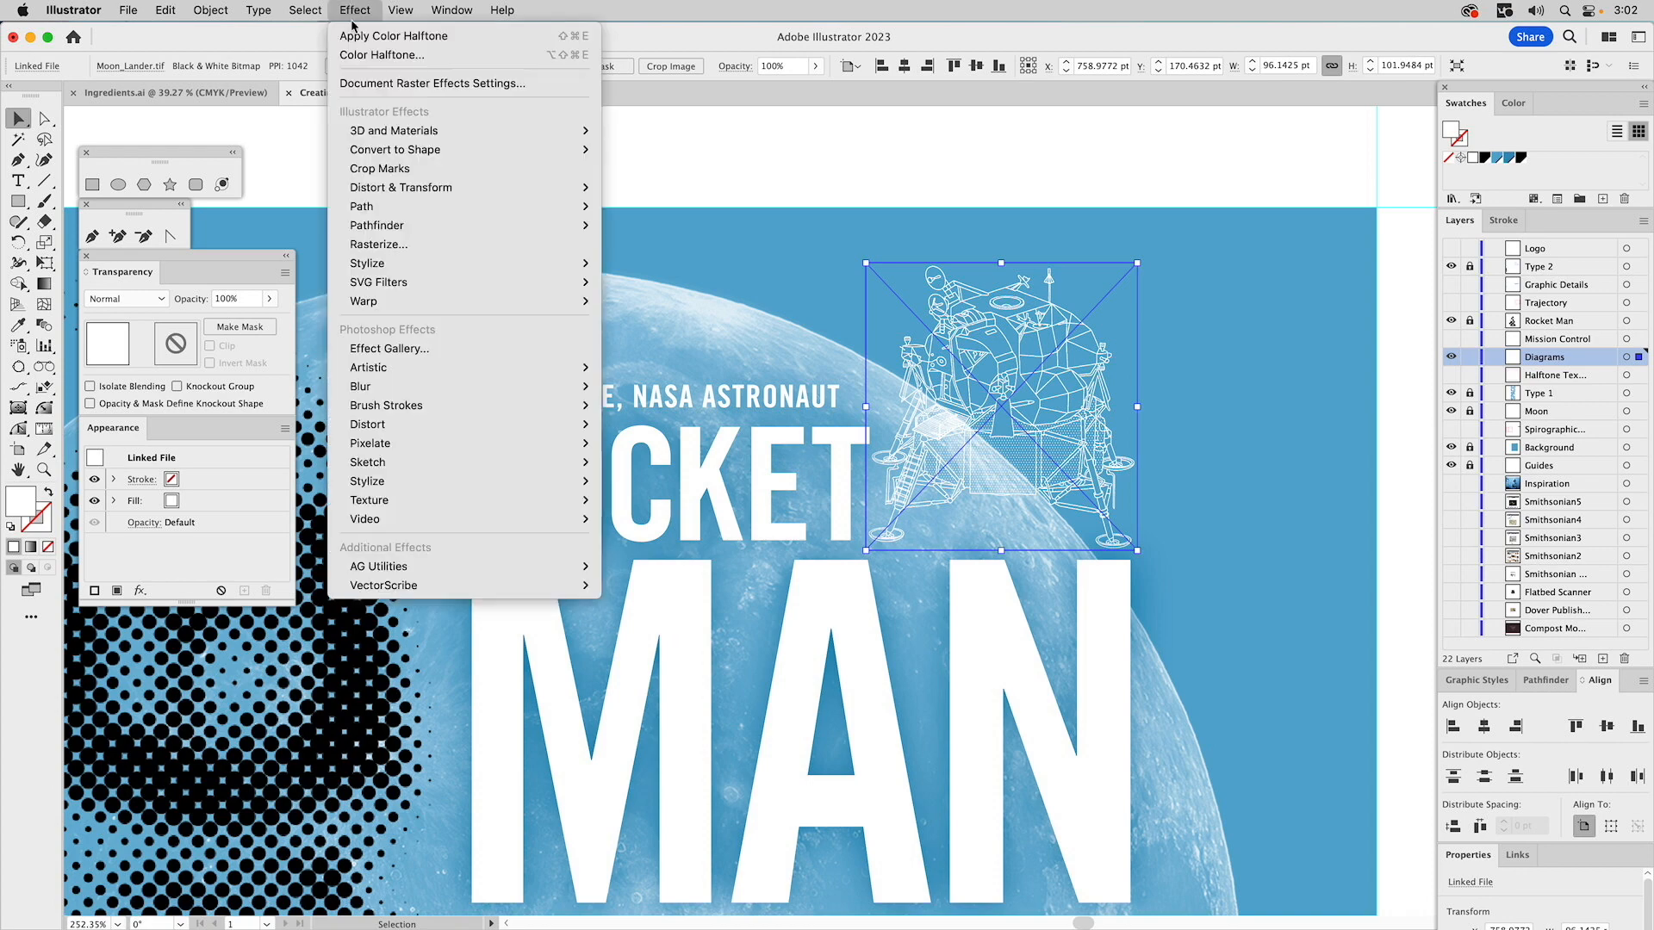
mouse_move(376, 263)
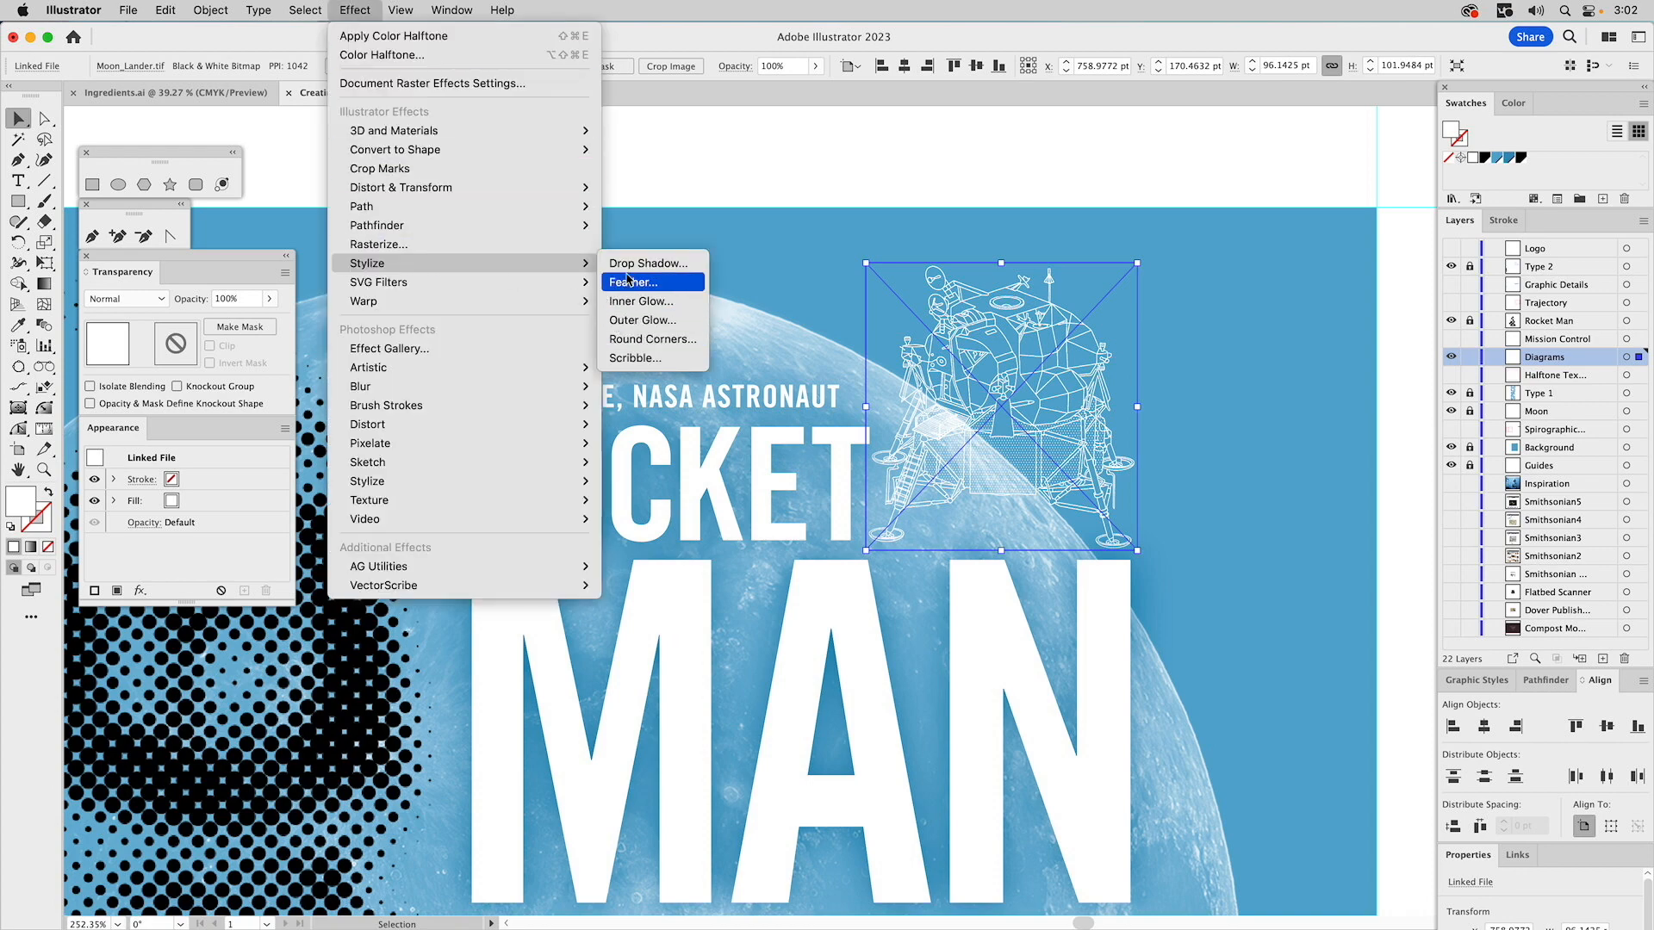
left_click(642, 320)
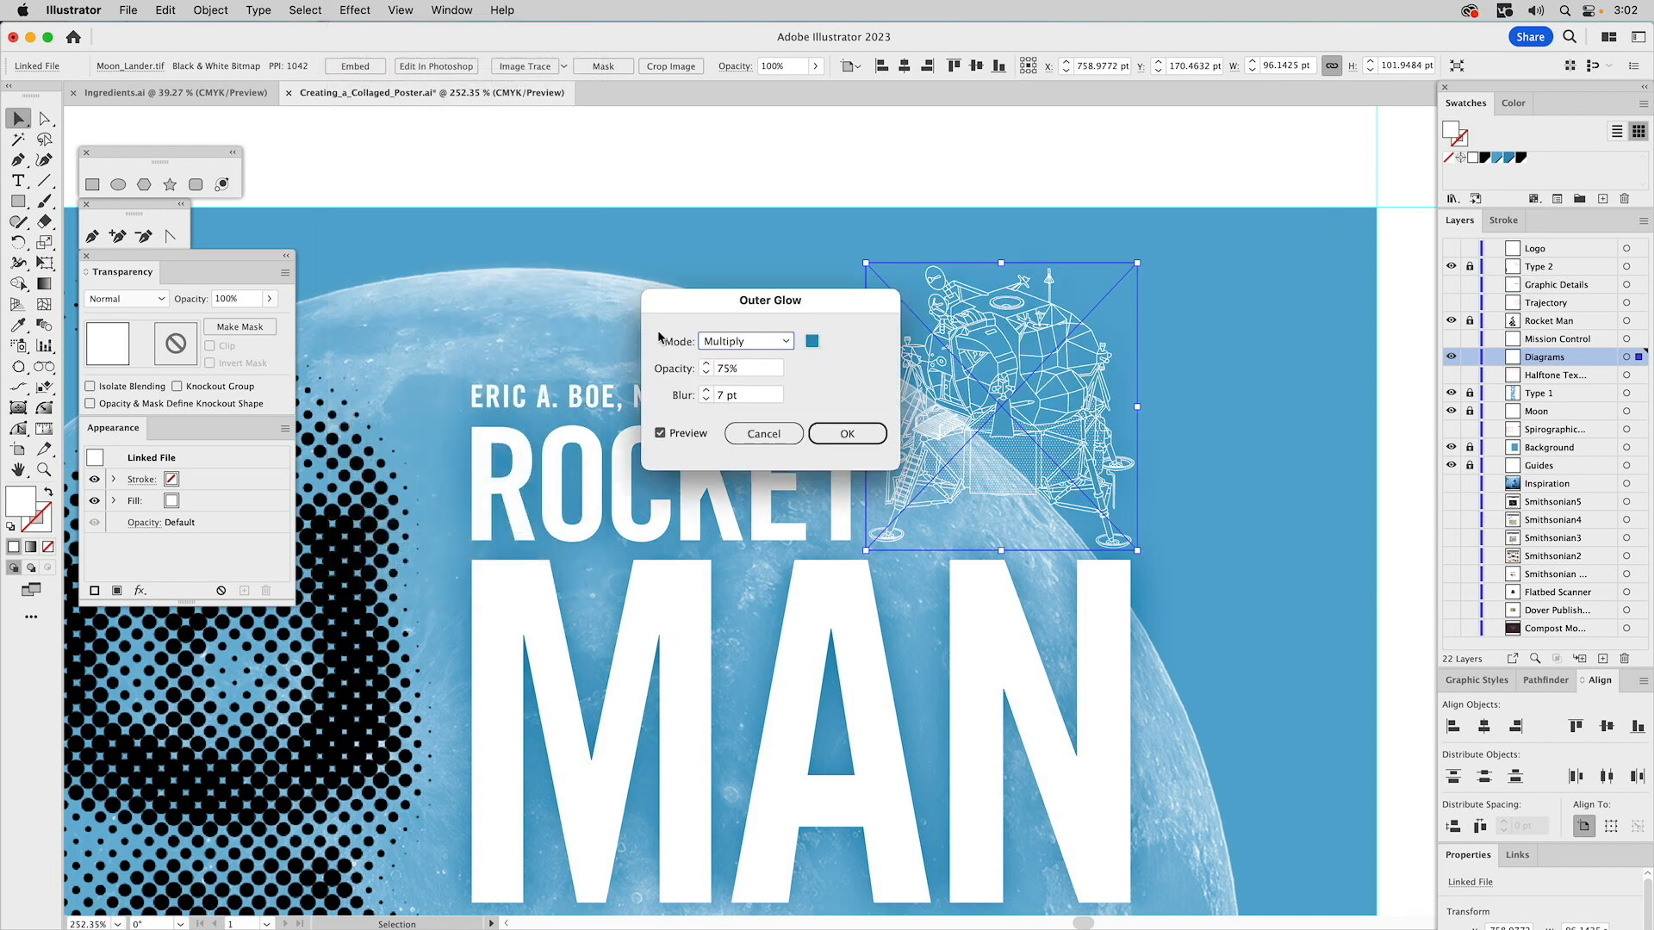
left_click(729, 372)
type("100")
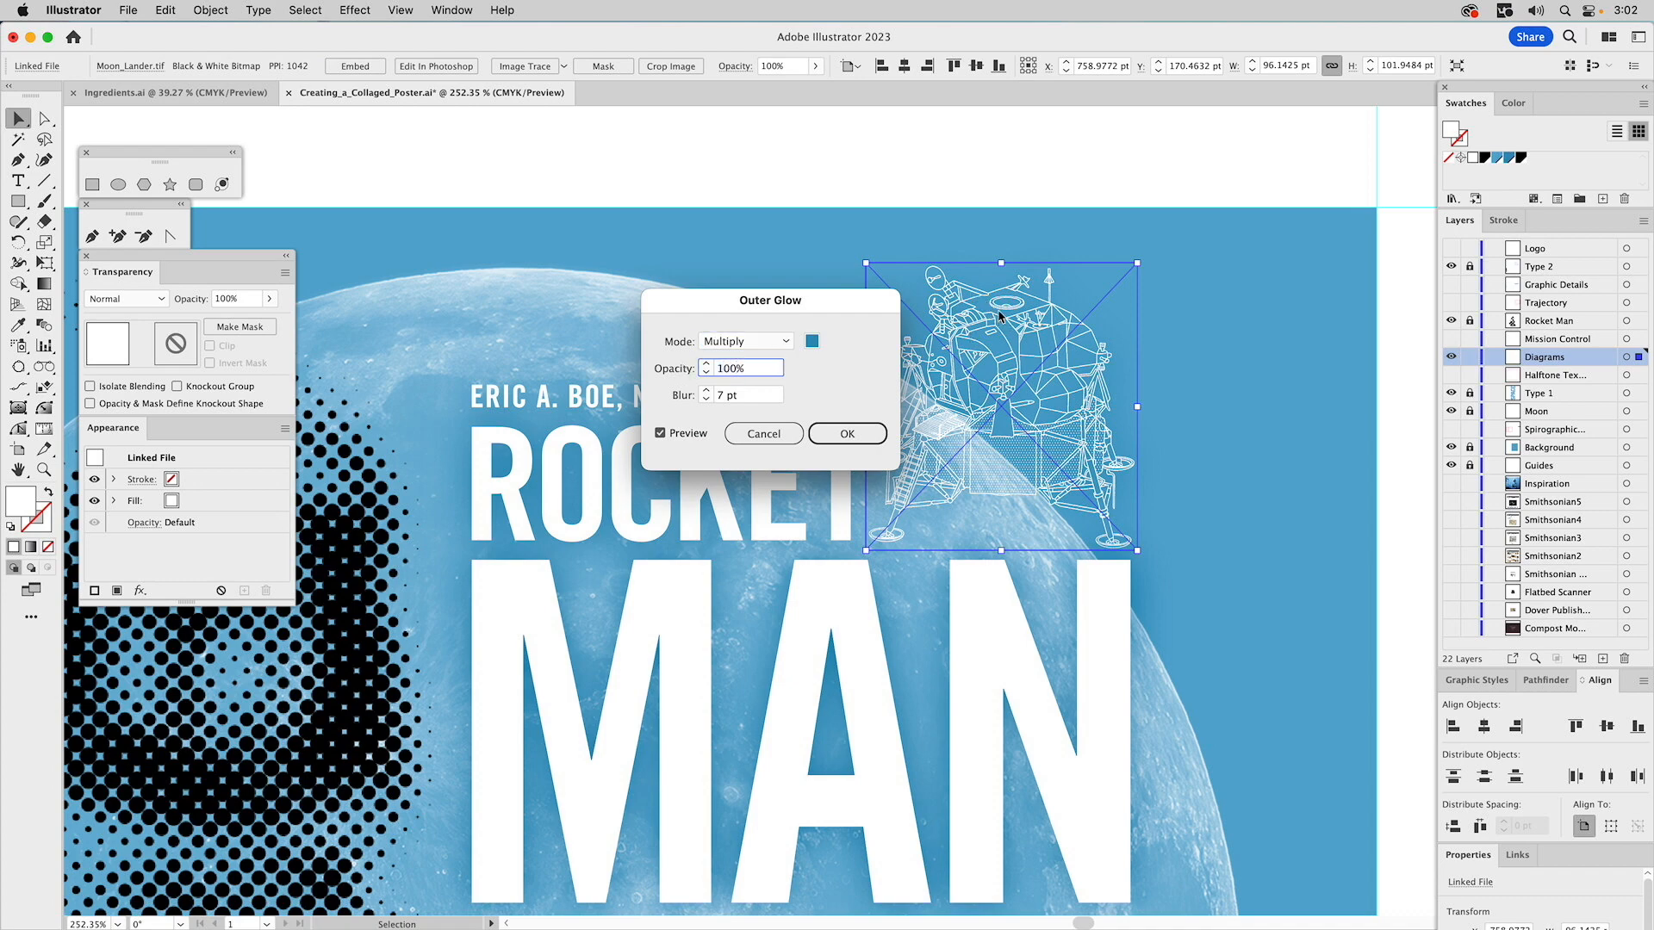
double_click(722, 396)
type("3")
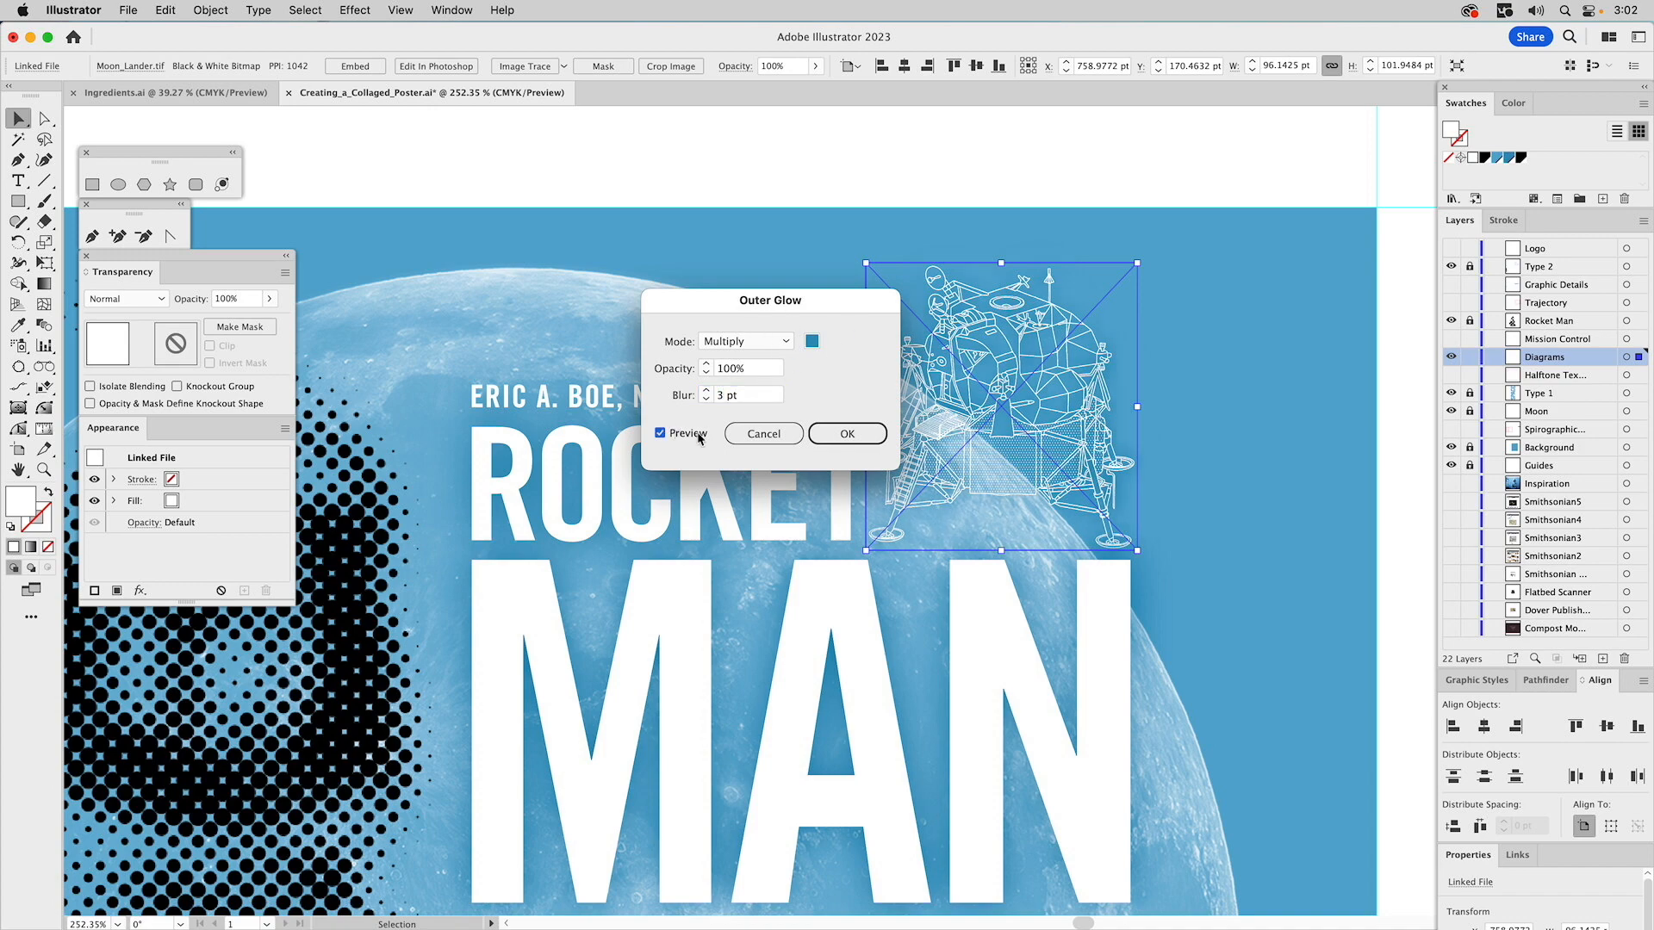
left_click(845, 437)
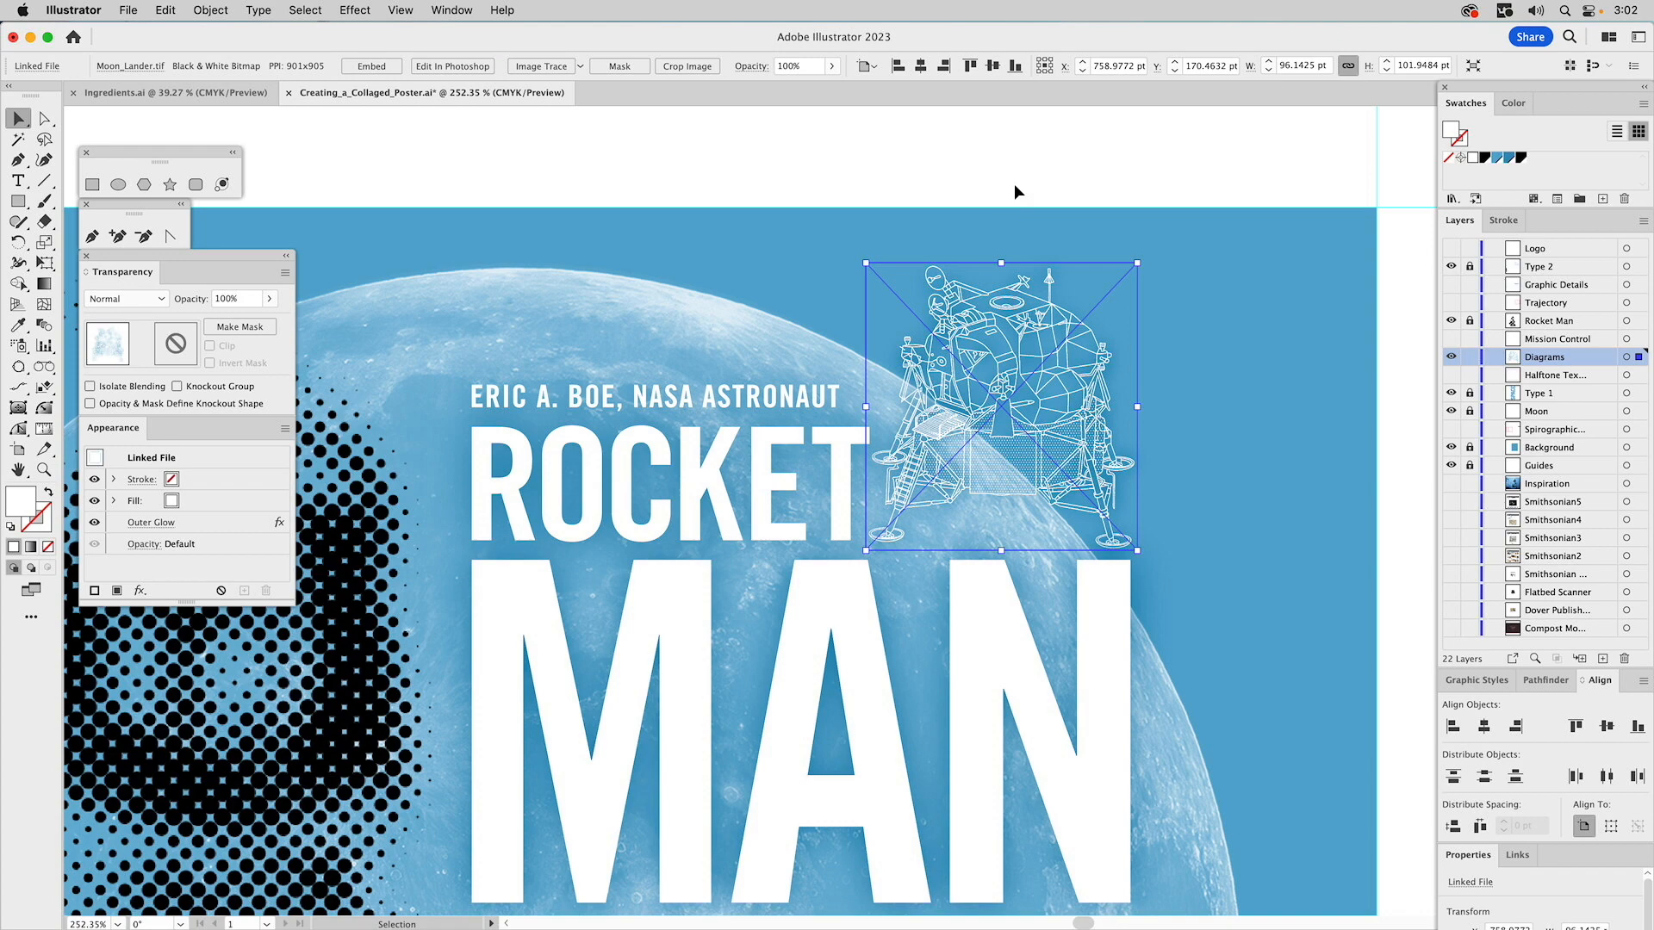
left_click(1006, 160)
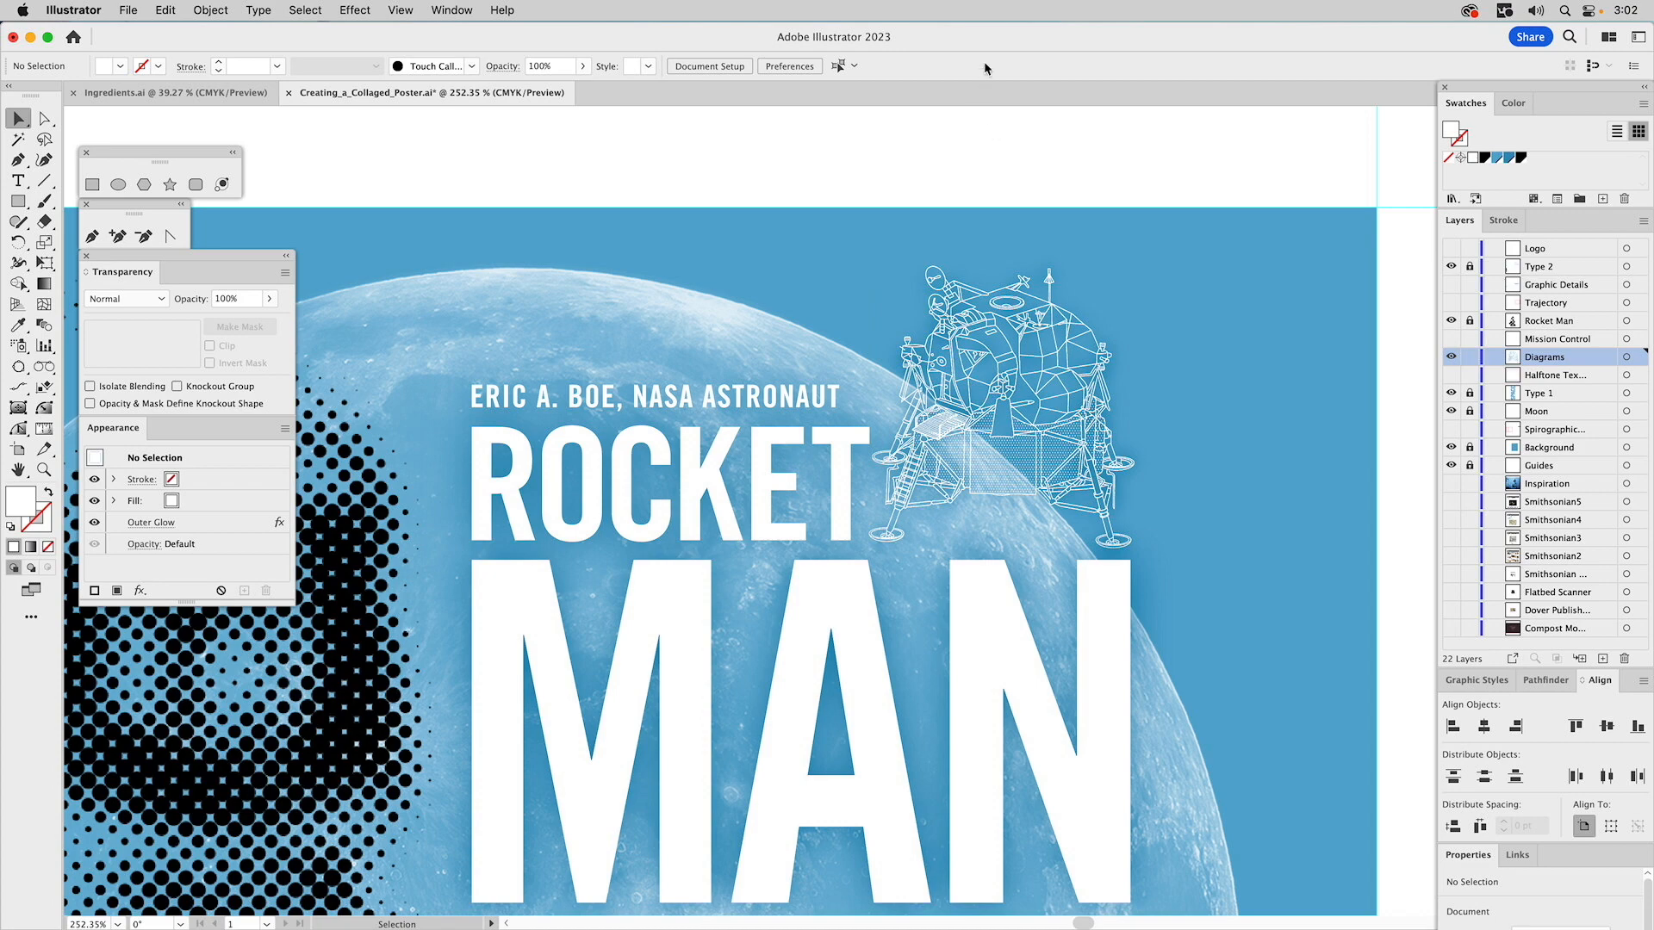
- Copy the moon phase diagram from Ingredients.ai and switch back to the poster document
key("super")
key("super+0")
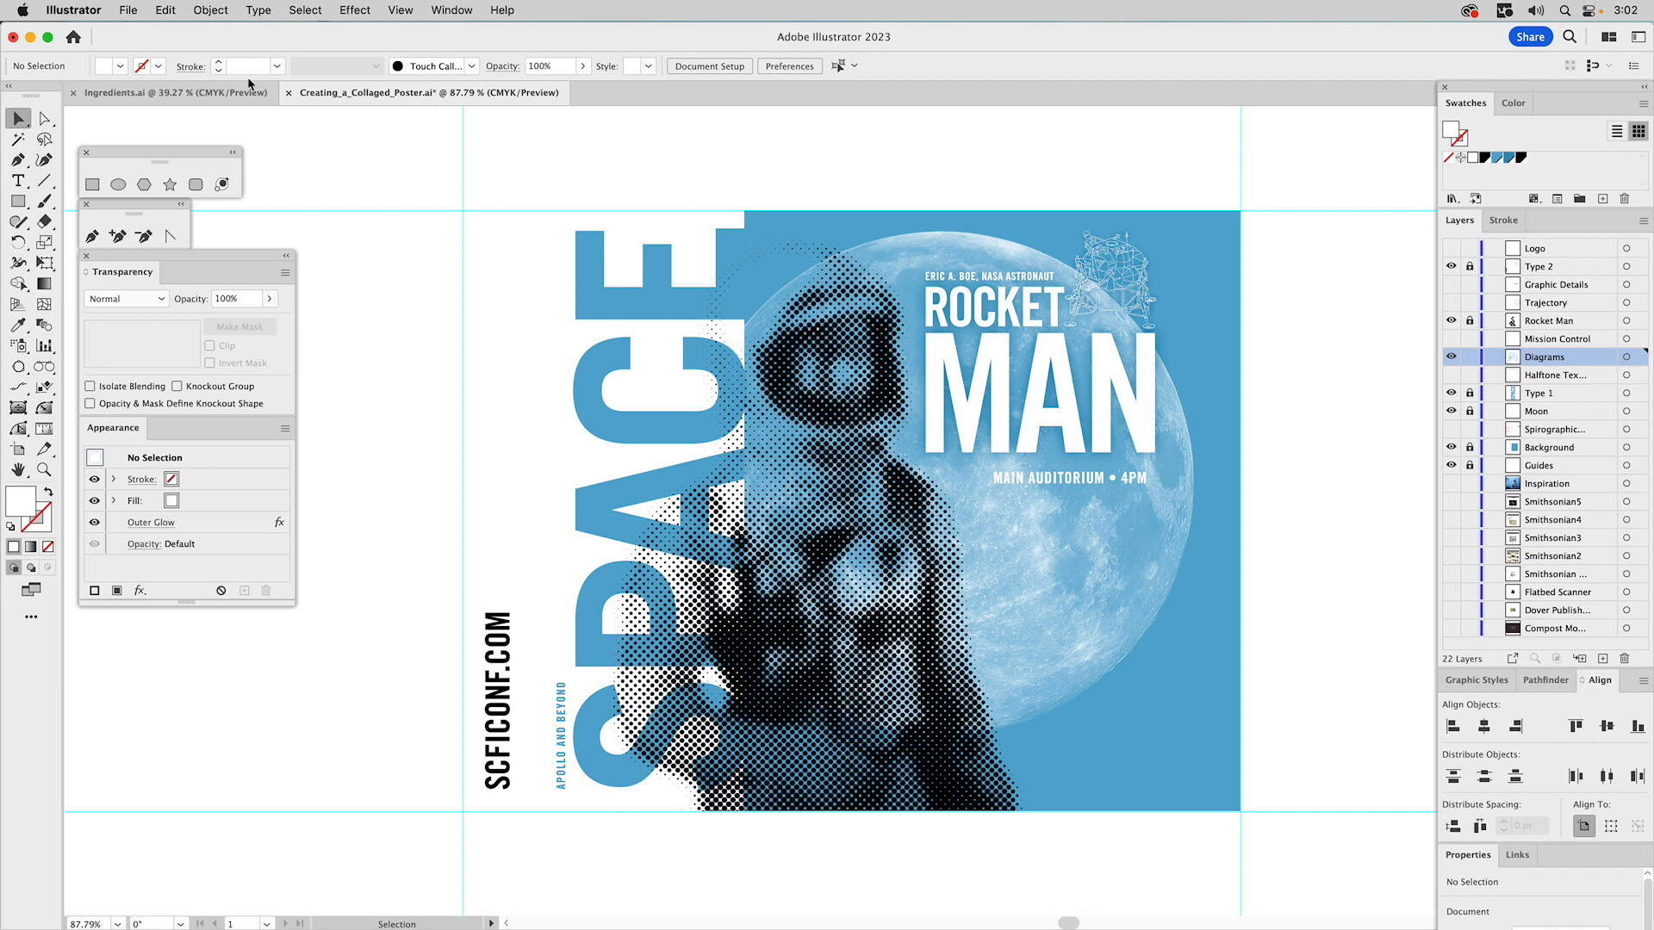
left_click(195, 91)
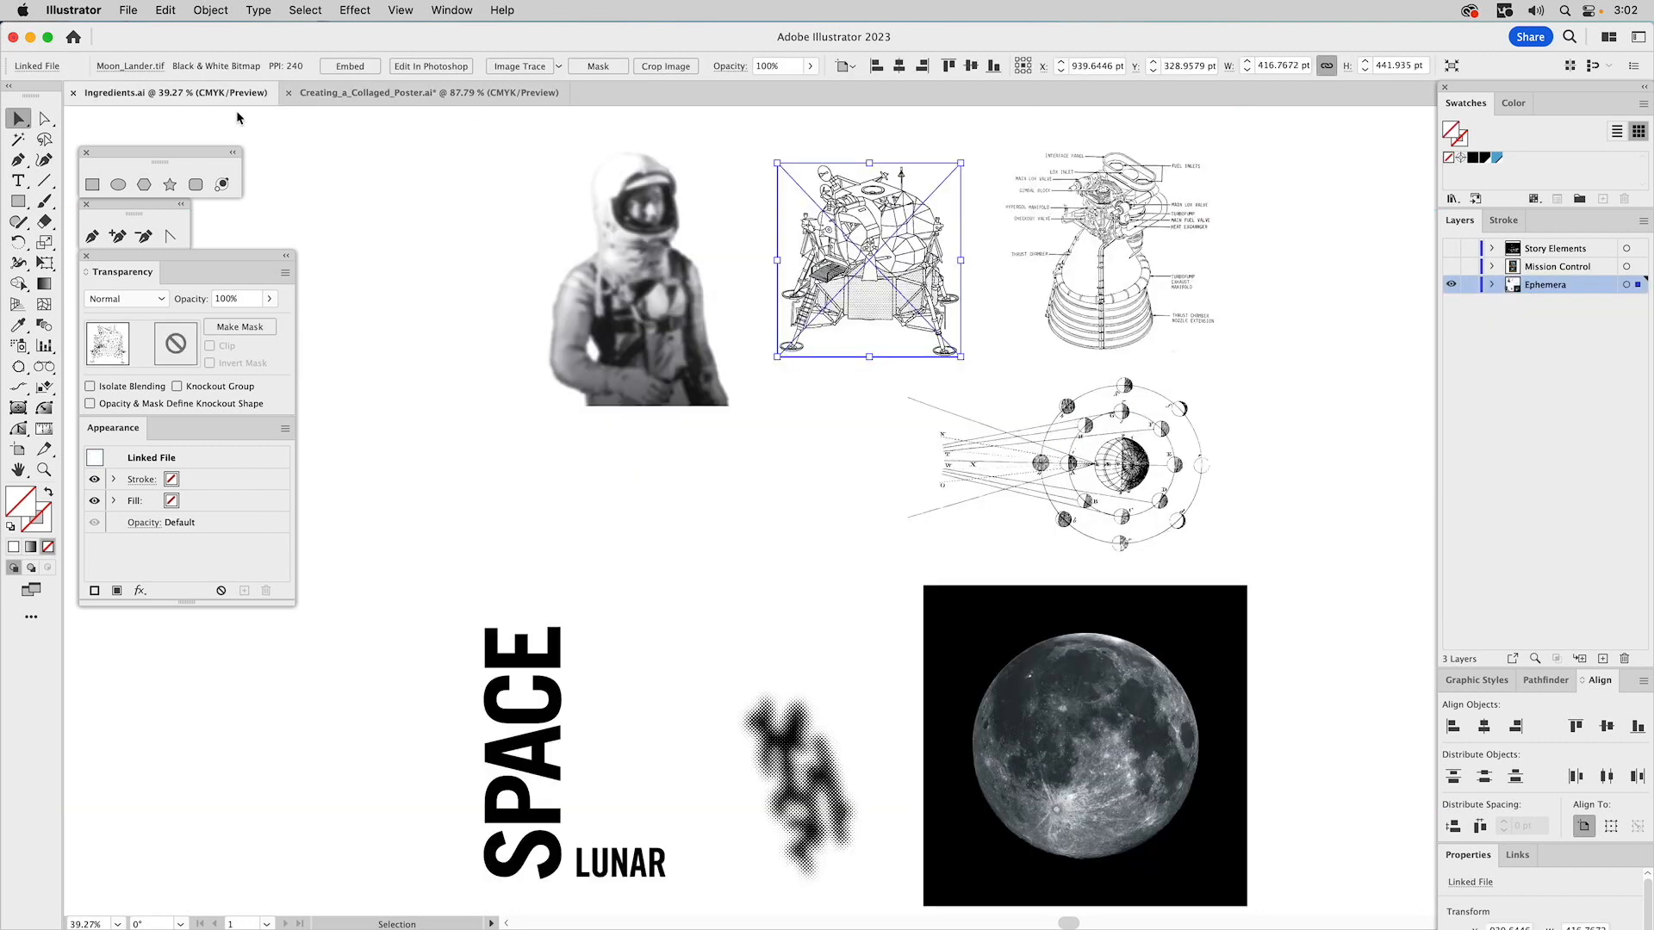
left_click(1045, 436)
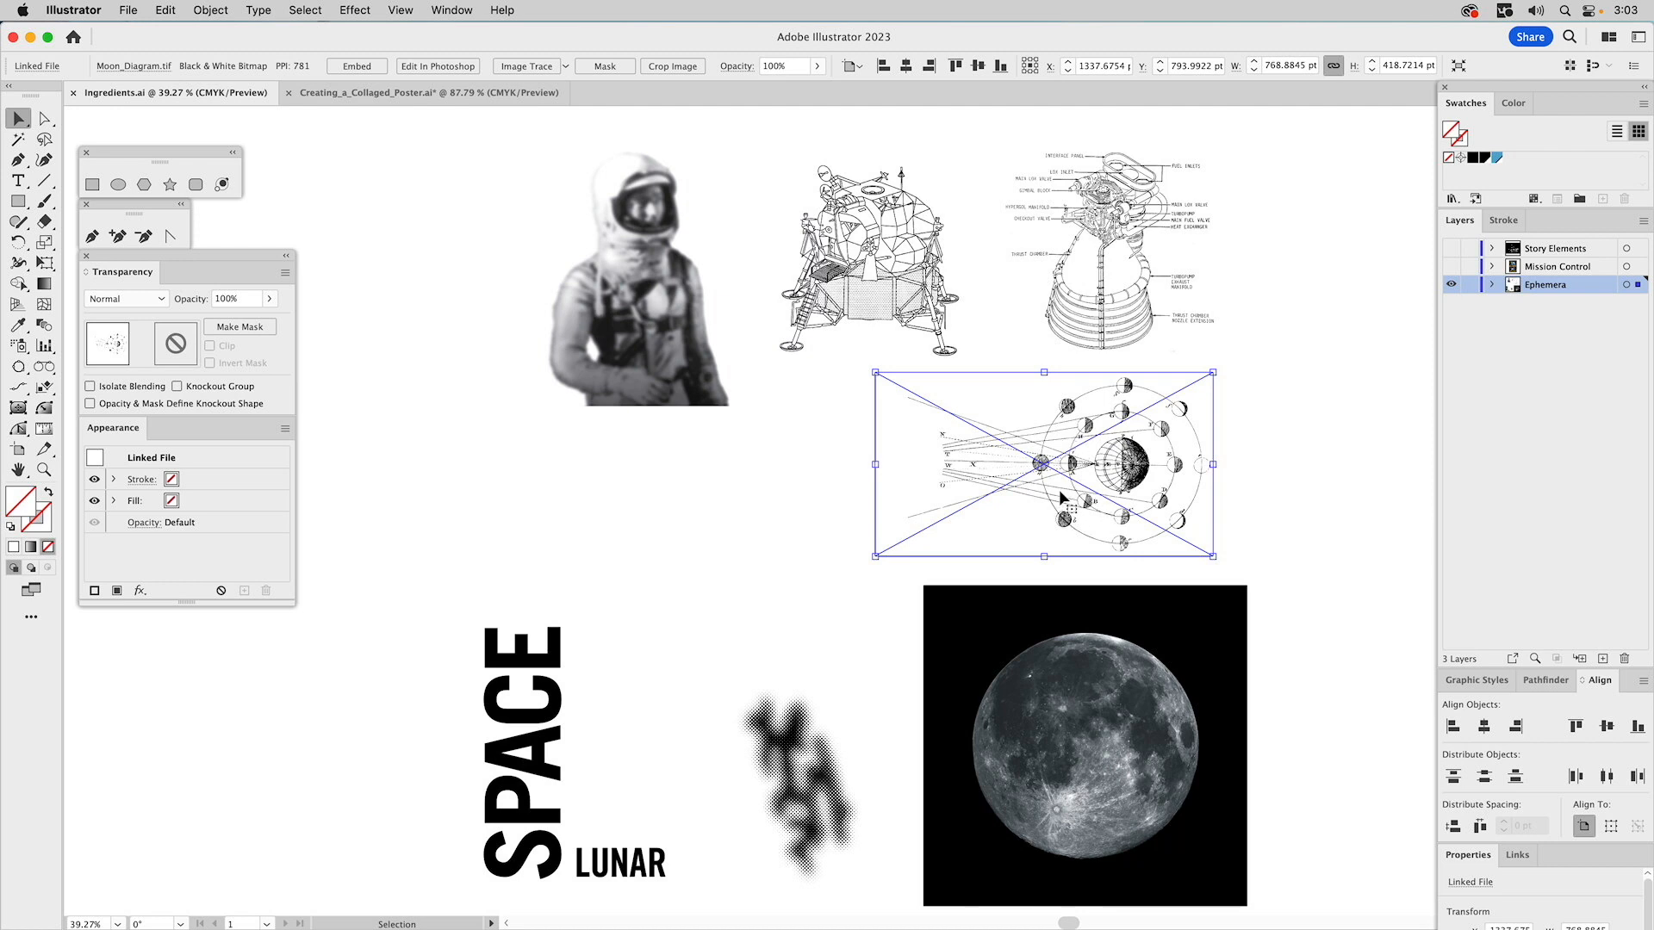
key("super")
left_click(411, 93)
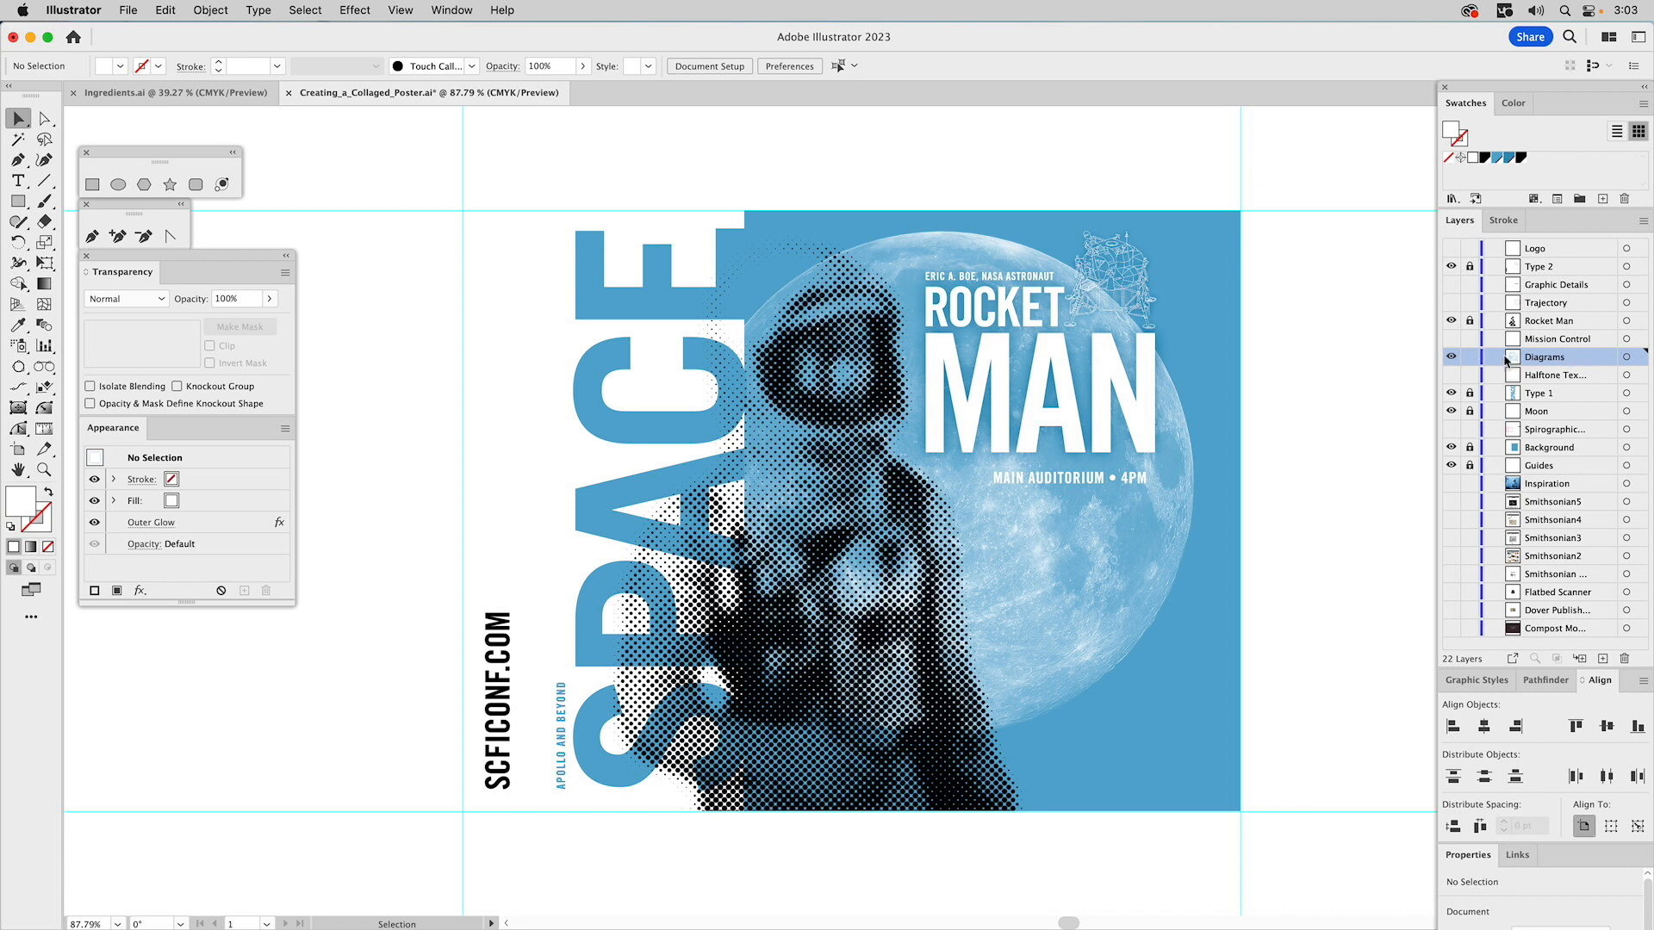
- Paste the moon phase diagram into the Diagrams layer, scaled to about 675 × 367 pt and moved to about X 584 pt, Y 478 pt
left_click(1453, 358)
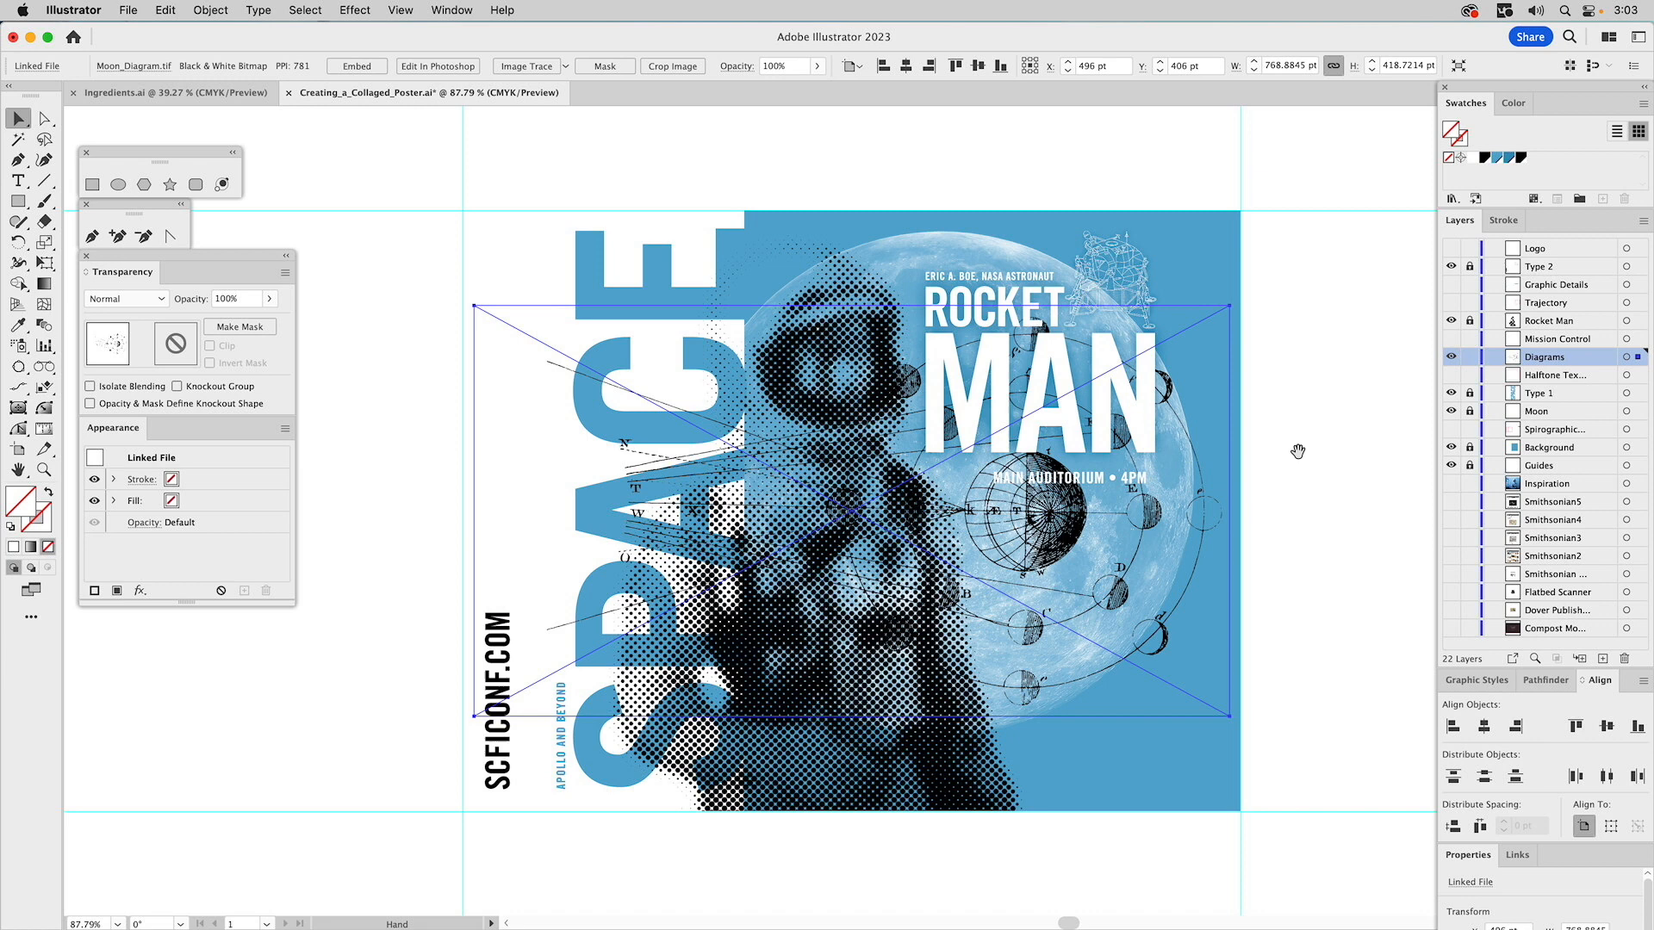
scroll(1275, 430, "down", 3)
scroll(1274, 430, "right", 3)
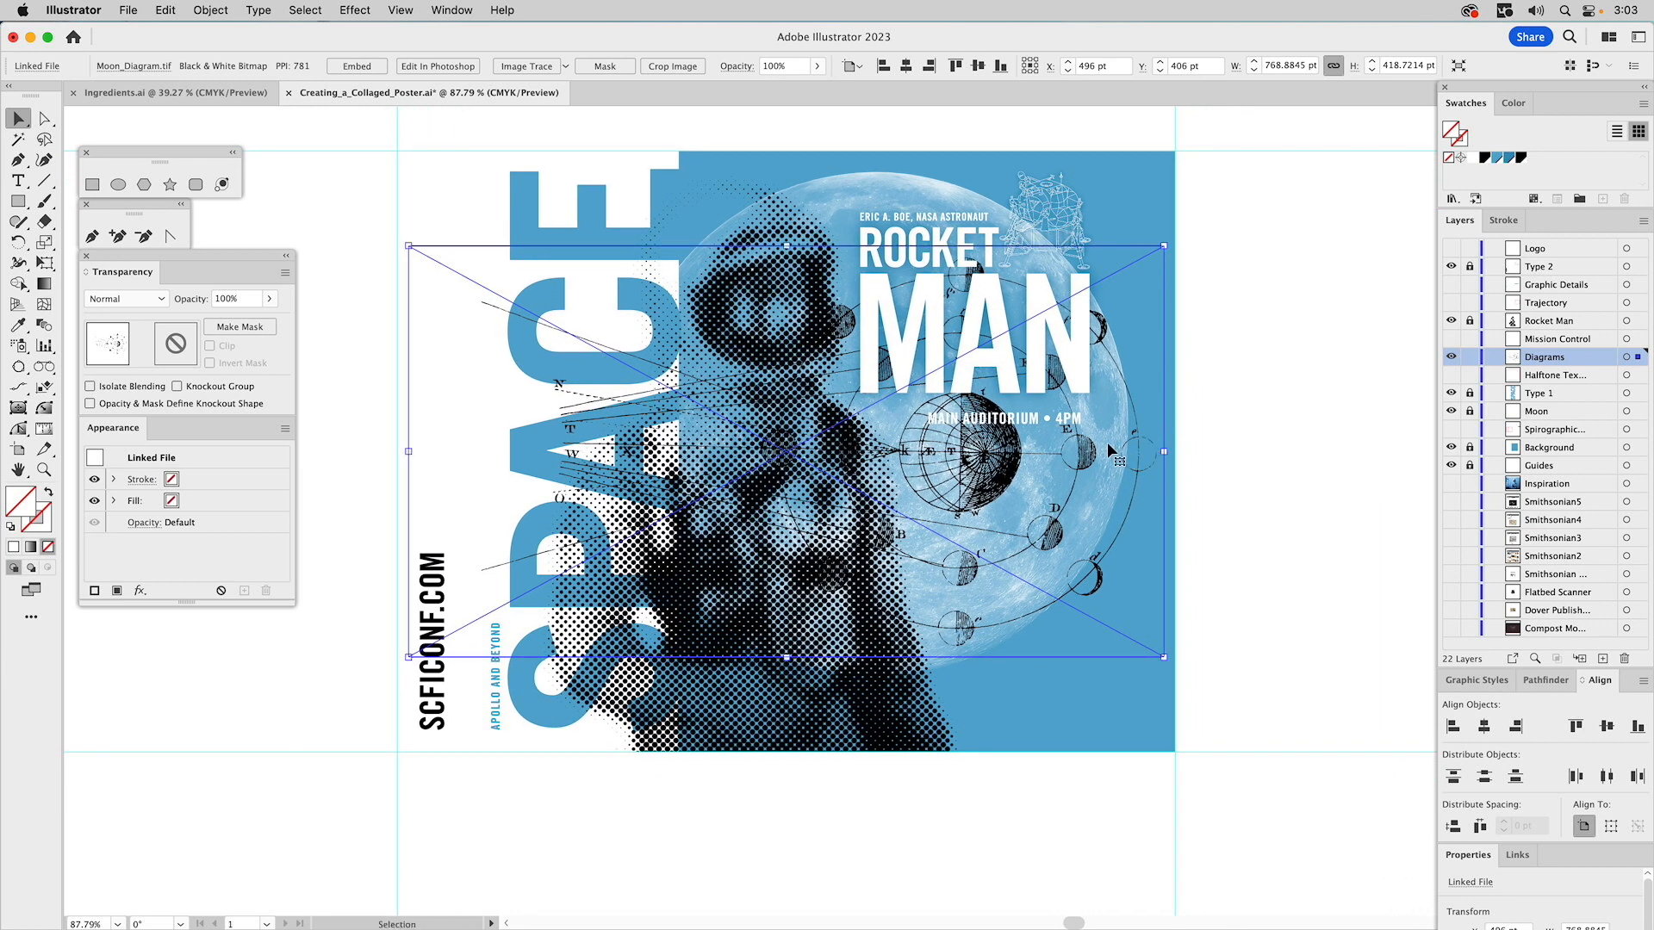
left_click_drag(1107, 443, 1152, 509)
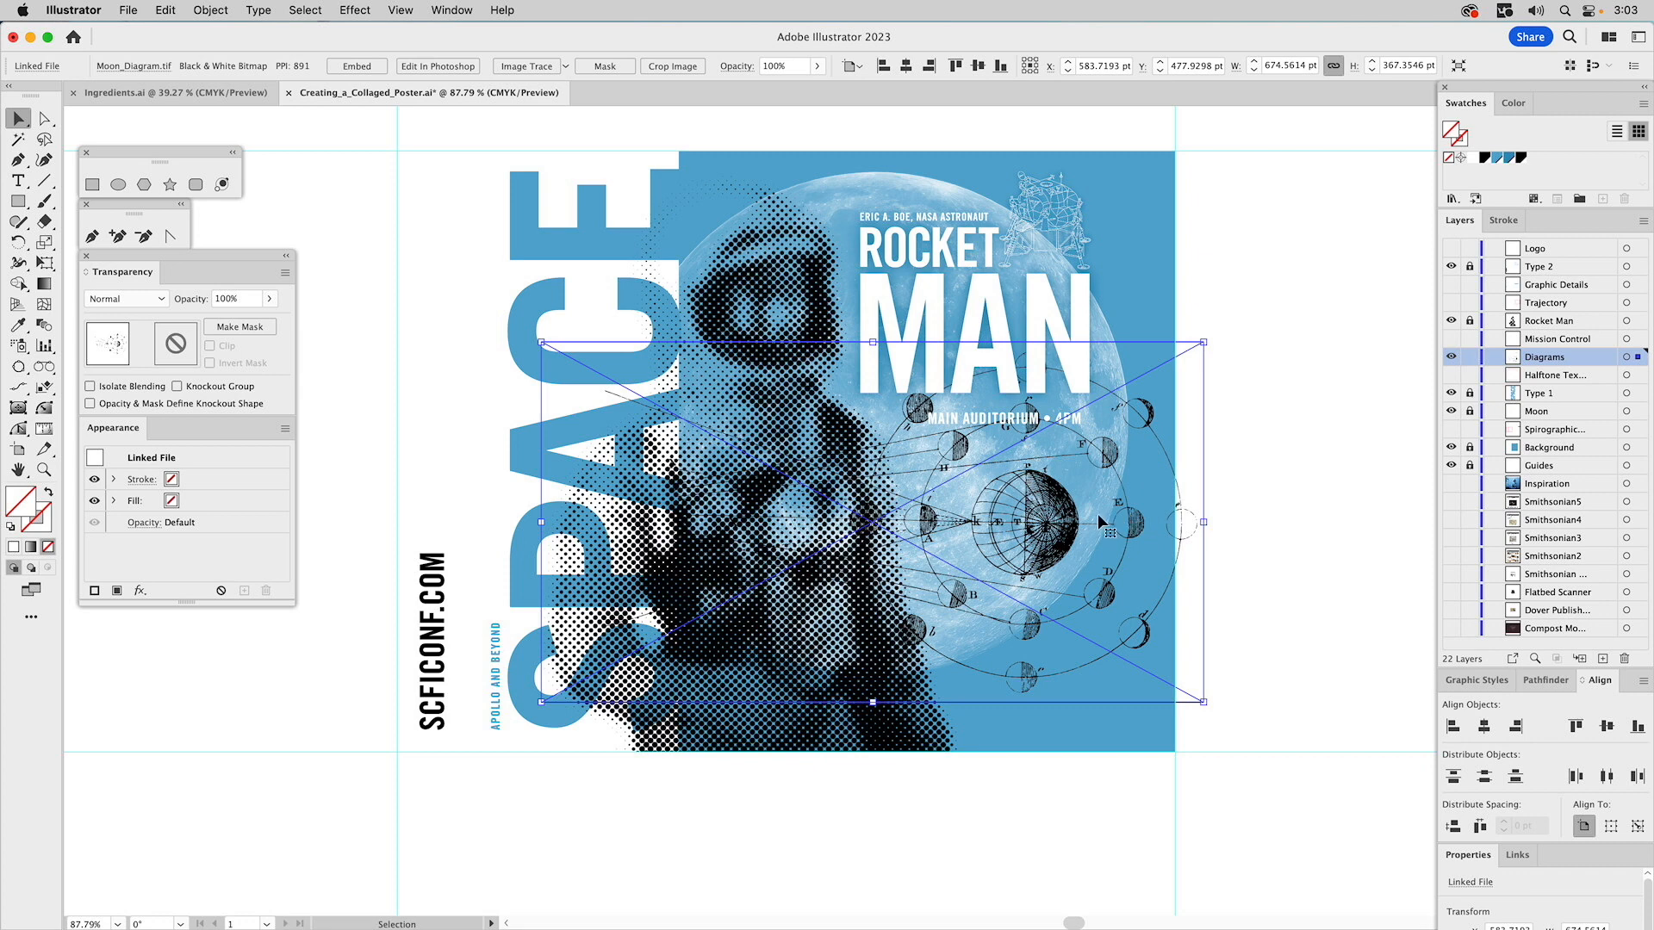
- Scale the moon phase diagram down to about 604 × 329 pt and place it at about X 600 pt, Y 452 pt
mouse_move(1098, 516)
left_mouse_down()
mouse_move(1097, 494)
mouse_move(1104, 507)
left_mouse_up()
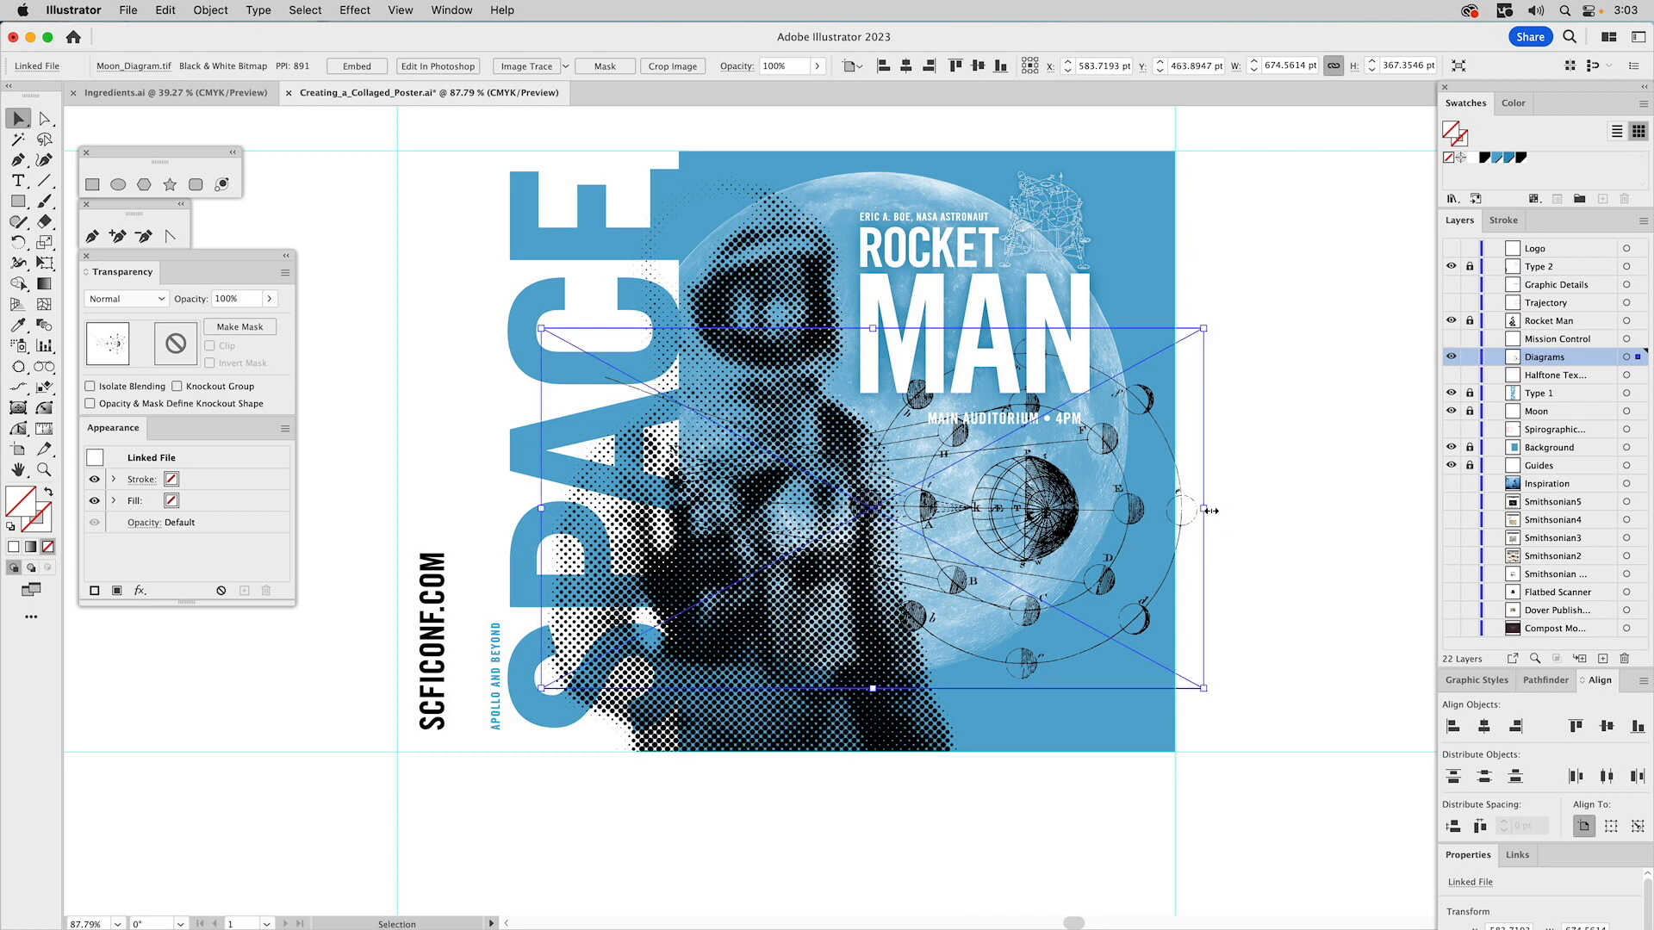
left_click_drag(1203, 509, 1192, 511)
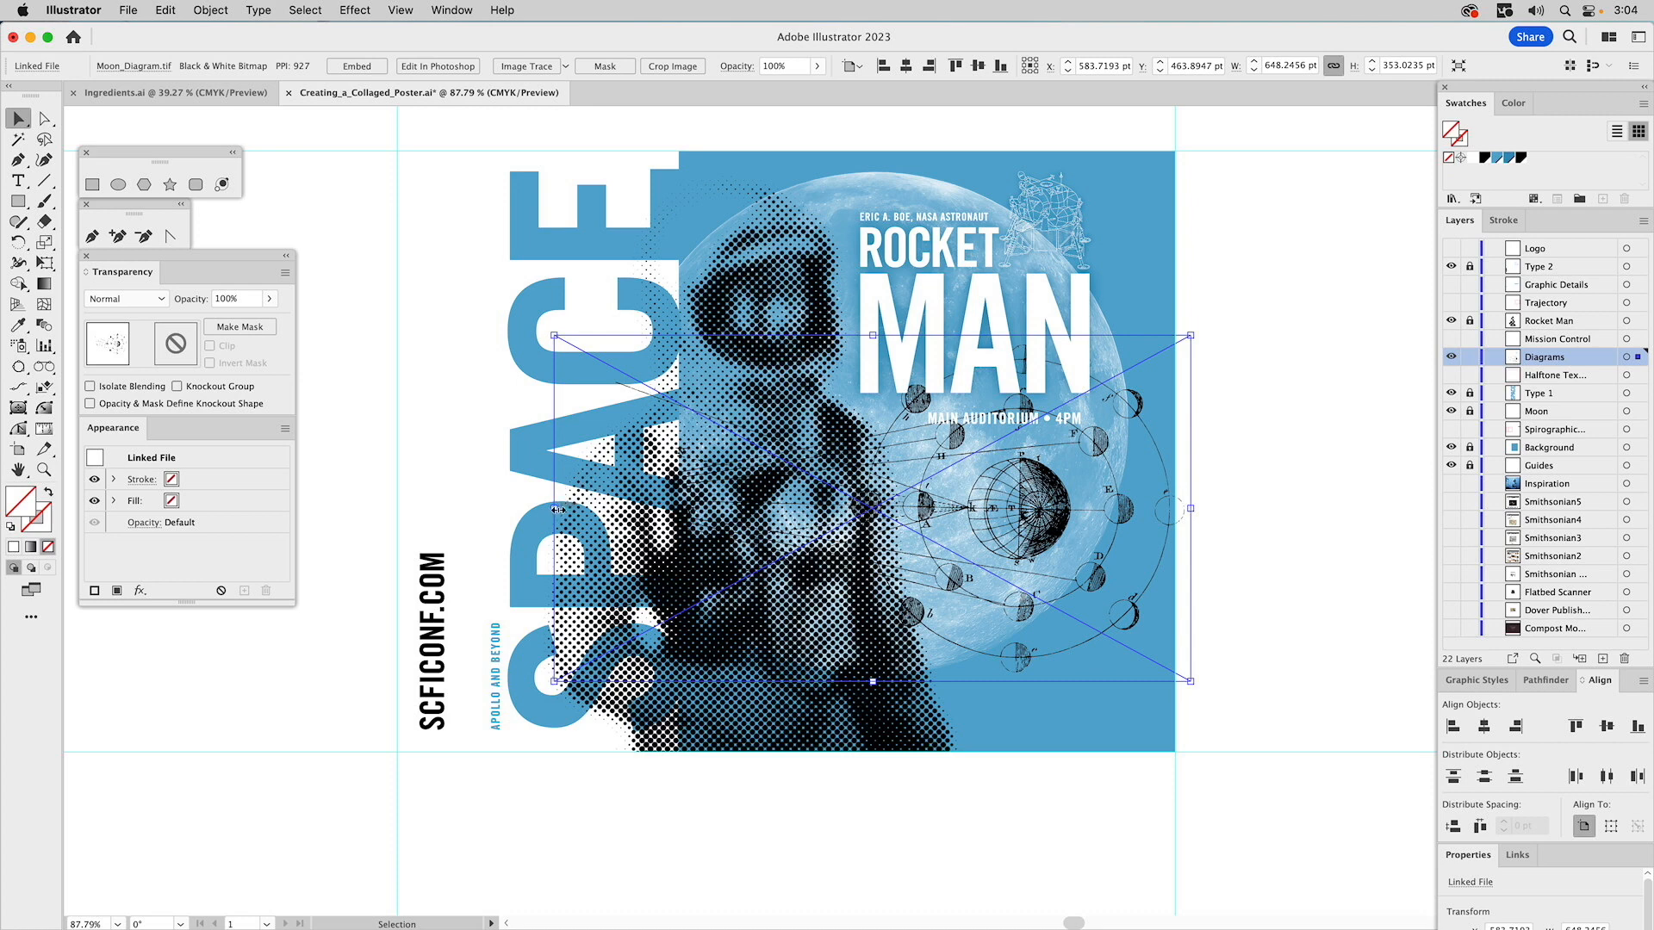
left_click_drag(556, 509, 594, 509)
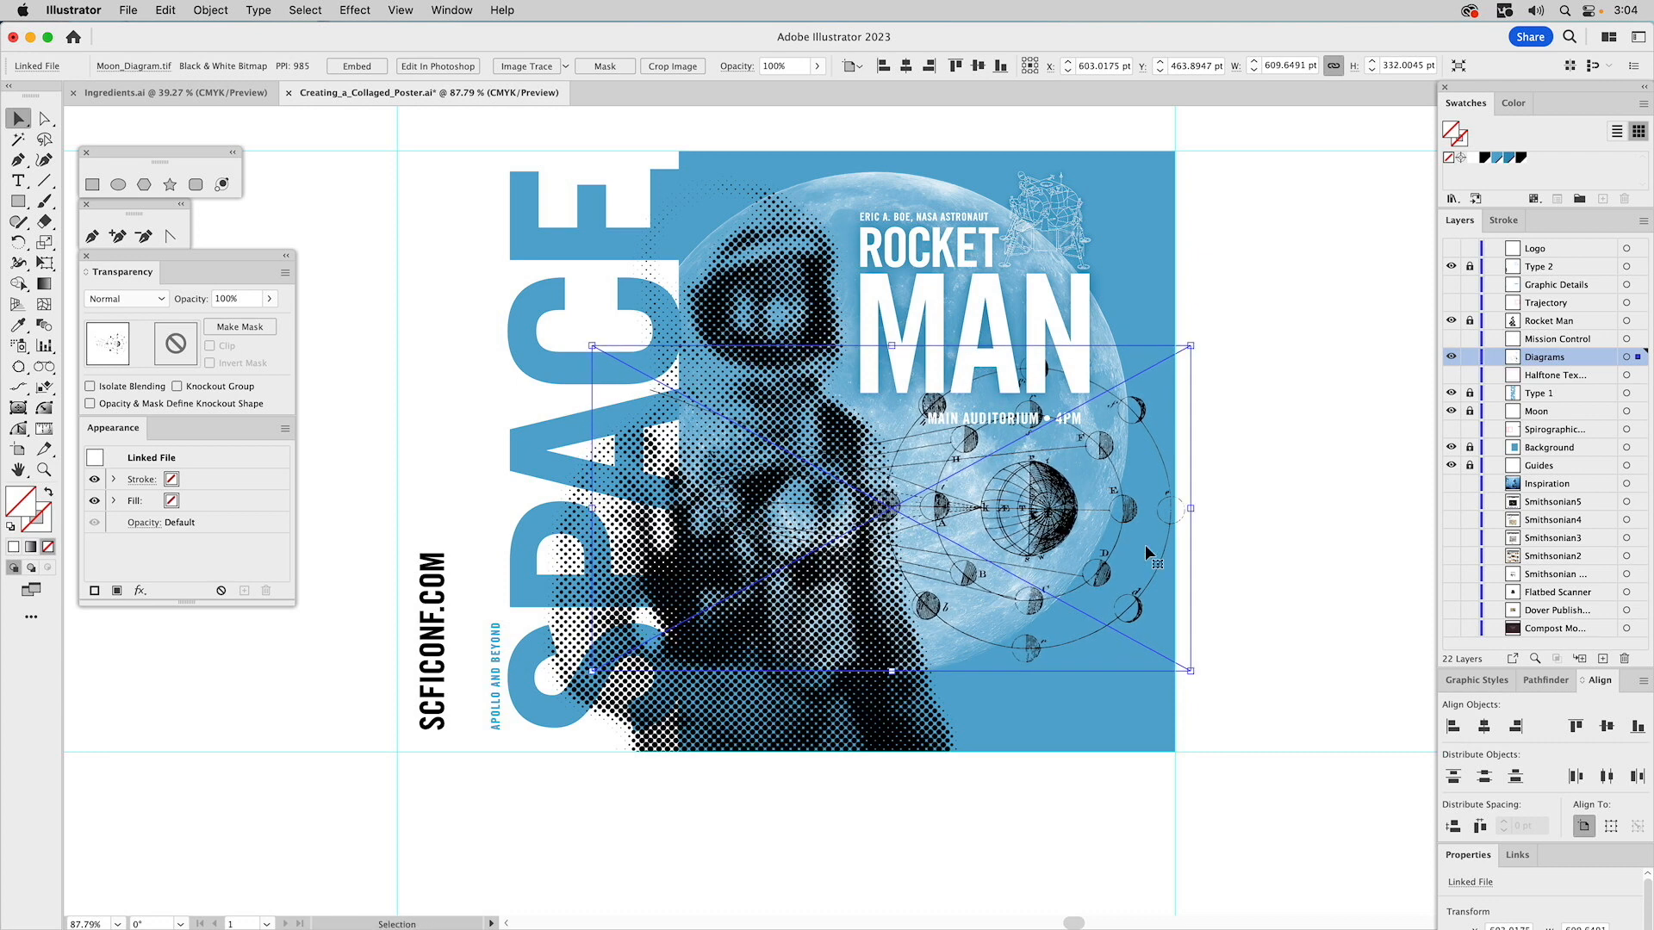
left_click_drag(1190, 508, 1127, 541)
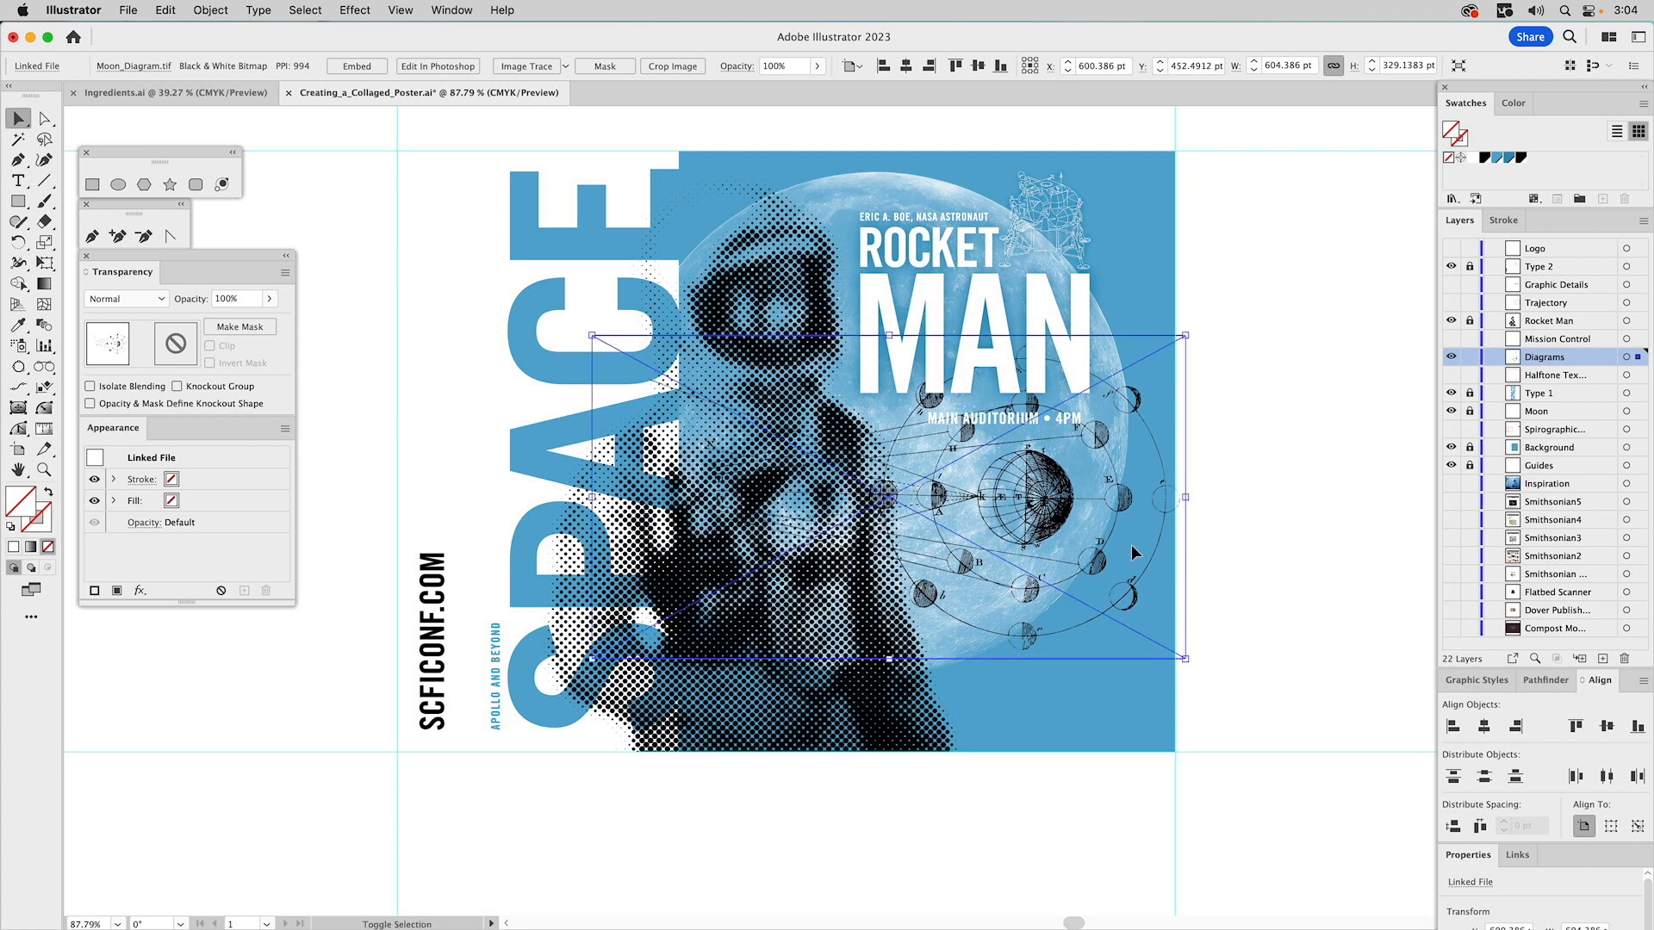
- Color the moon phase diagram white and set its opacity to 95%
left_click(1472, 158)
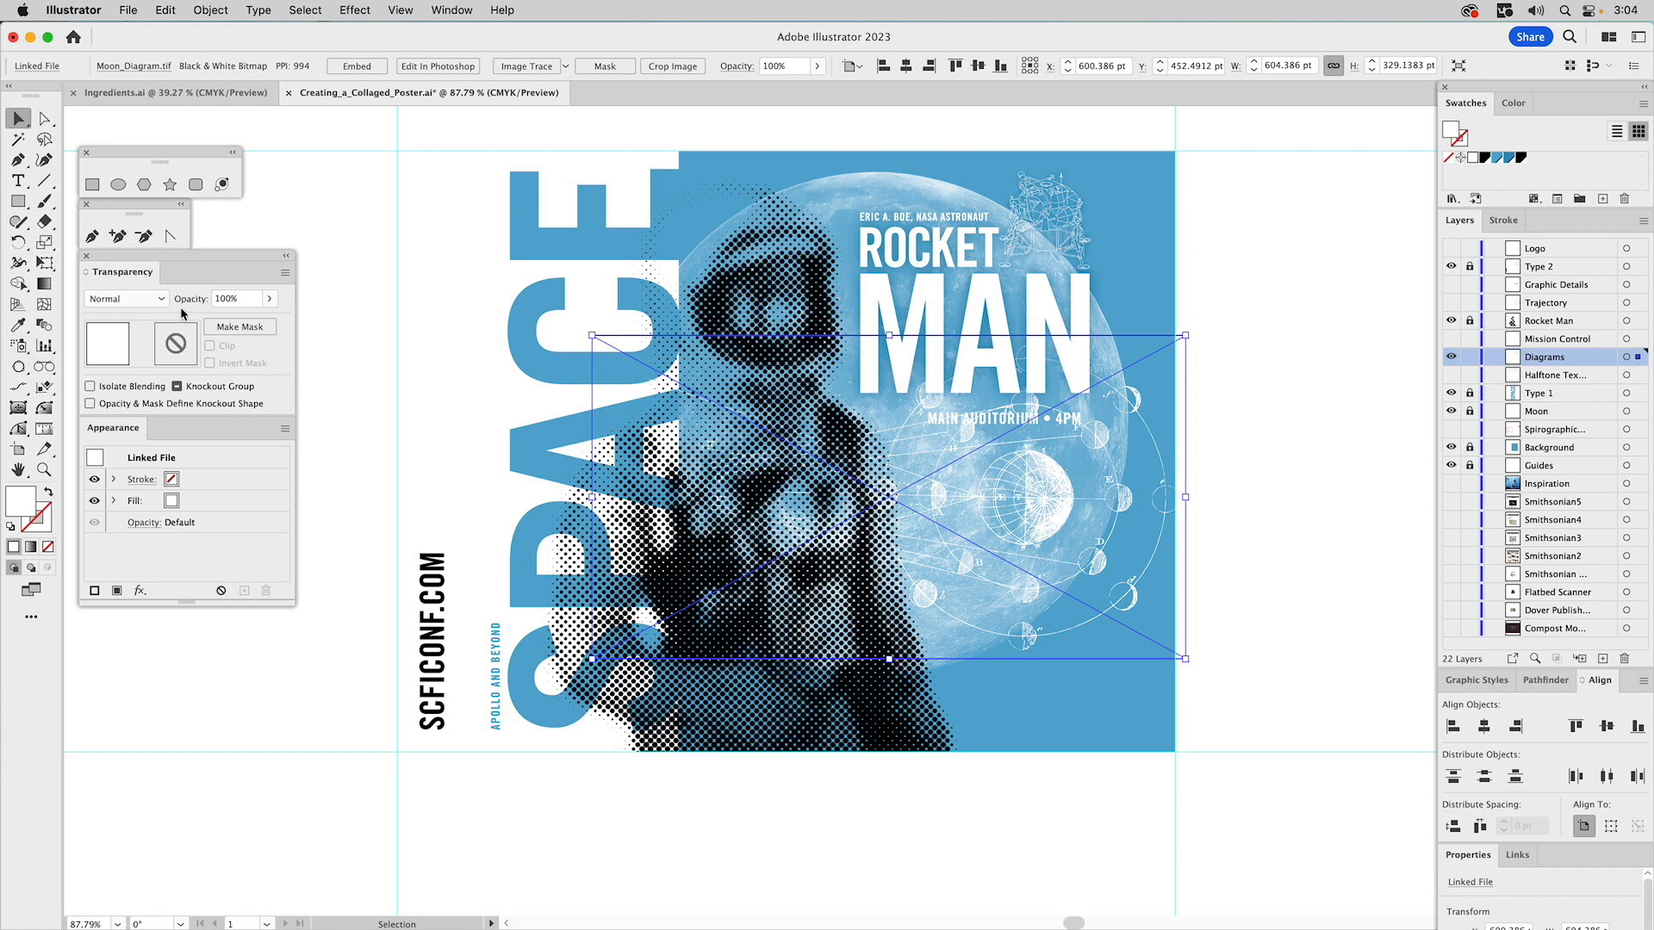
left_click(230, 296)
type("95")
key("Return")
left_click(1254, 353)
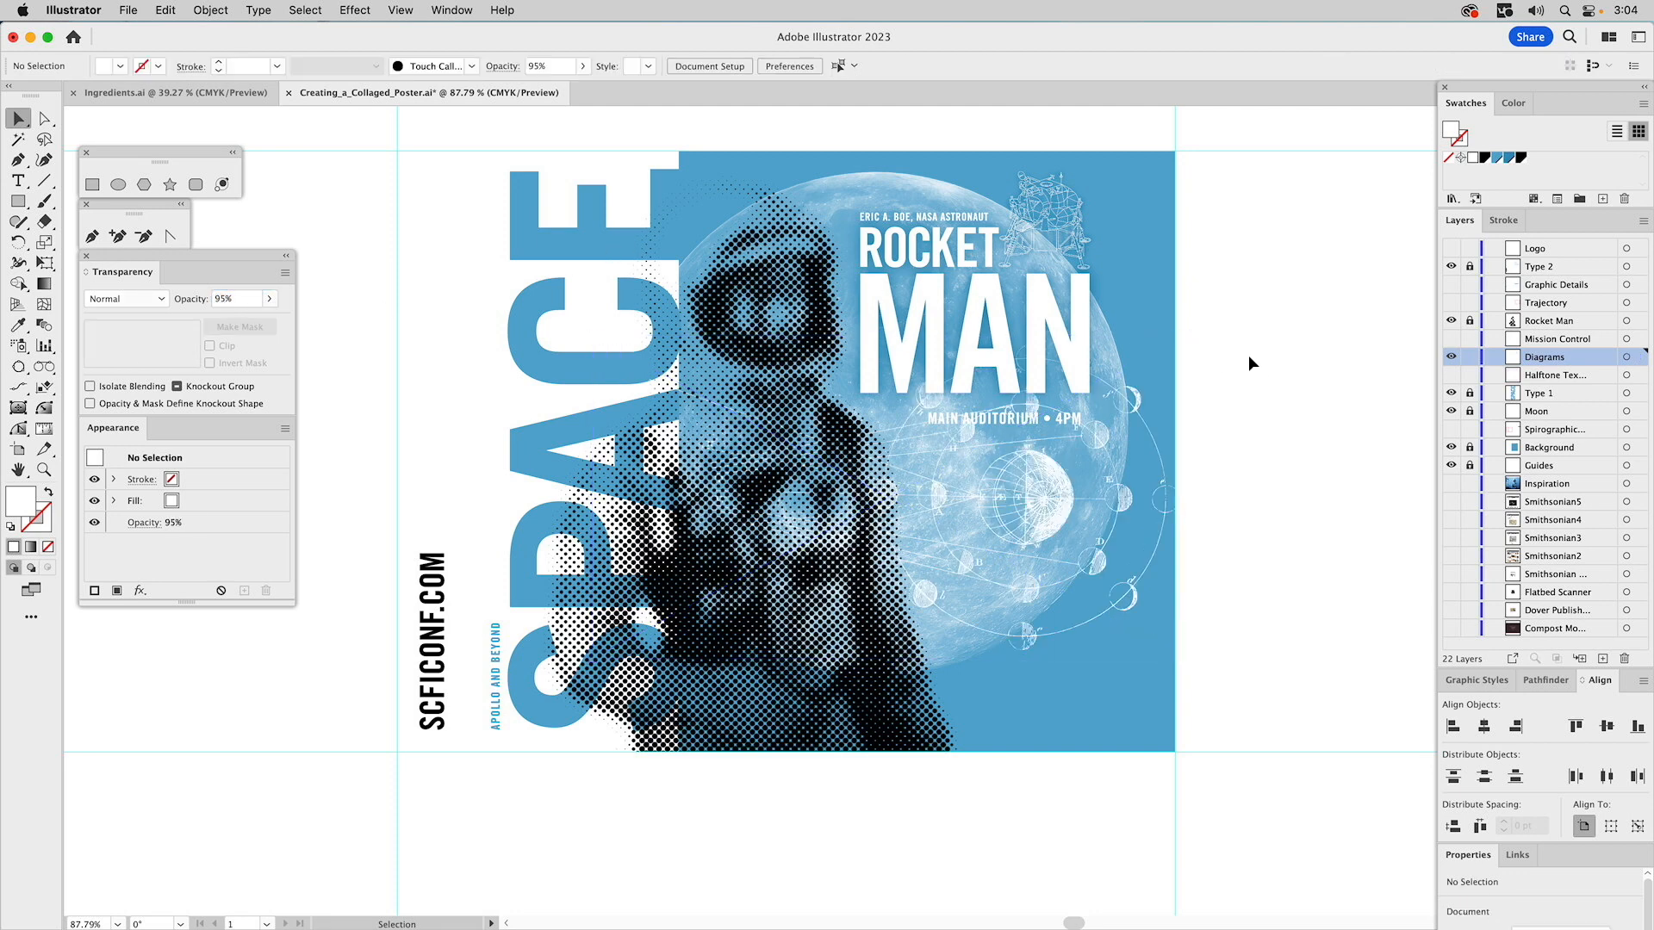
- Copy the rocket engine diagram from Ingredients.ai into the poster's Diagrams layer
left_click(204, 86)
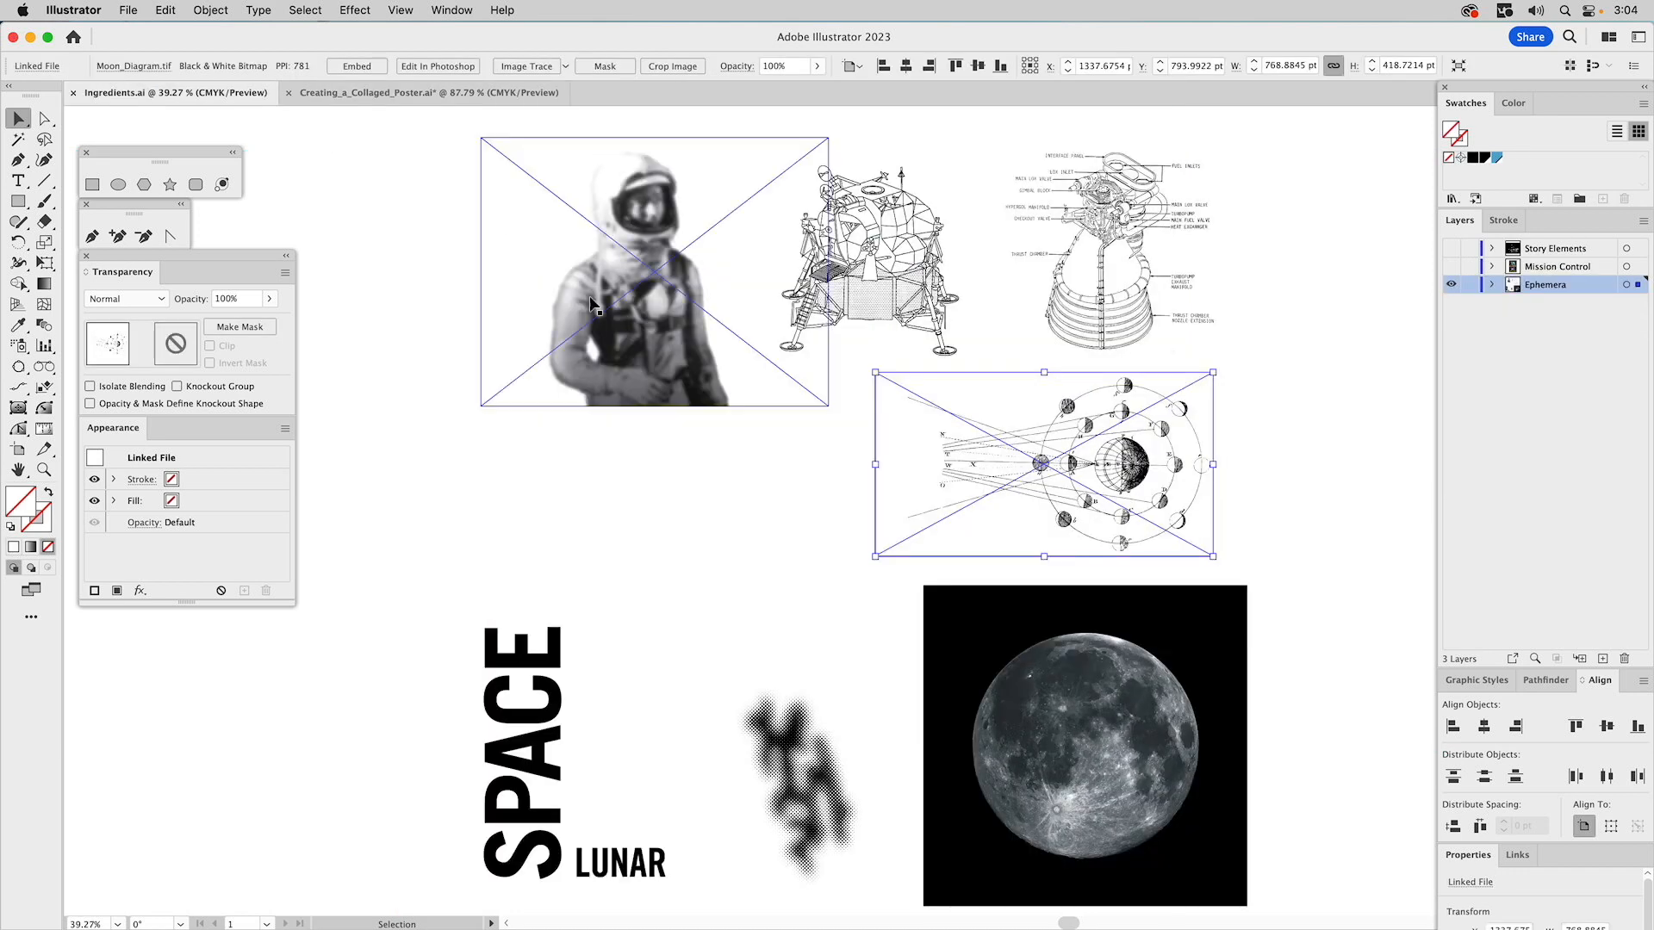
left_click(1112, 301)
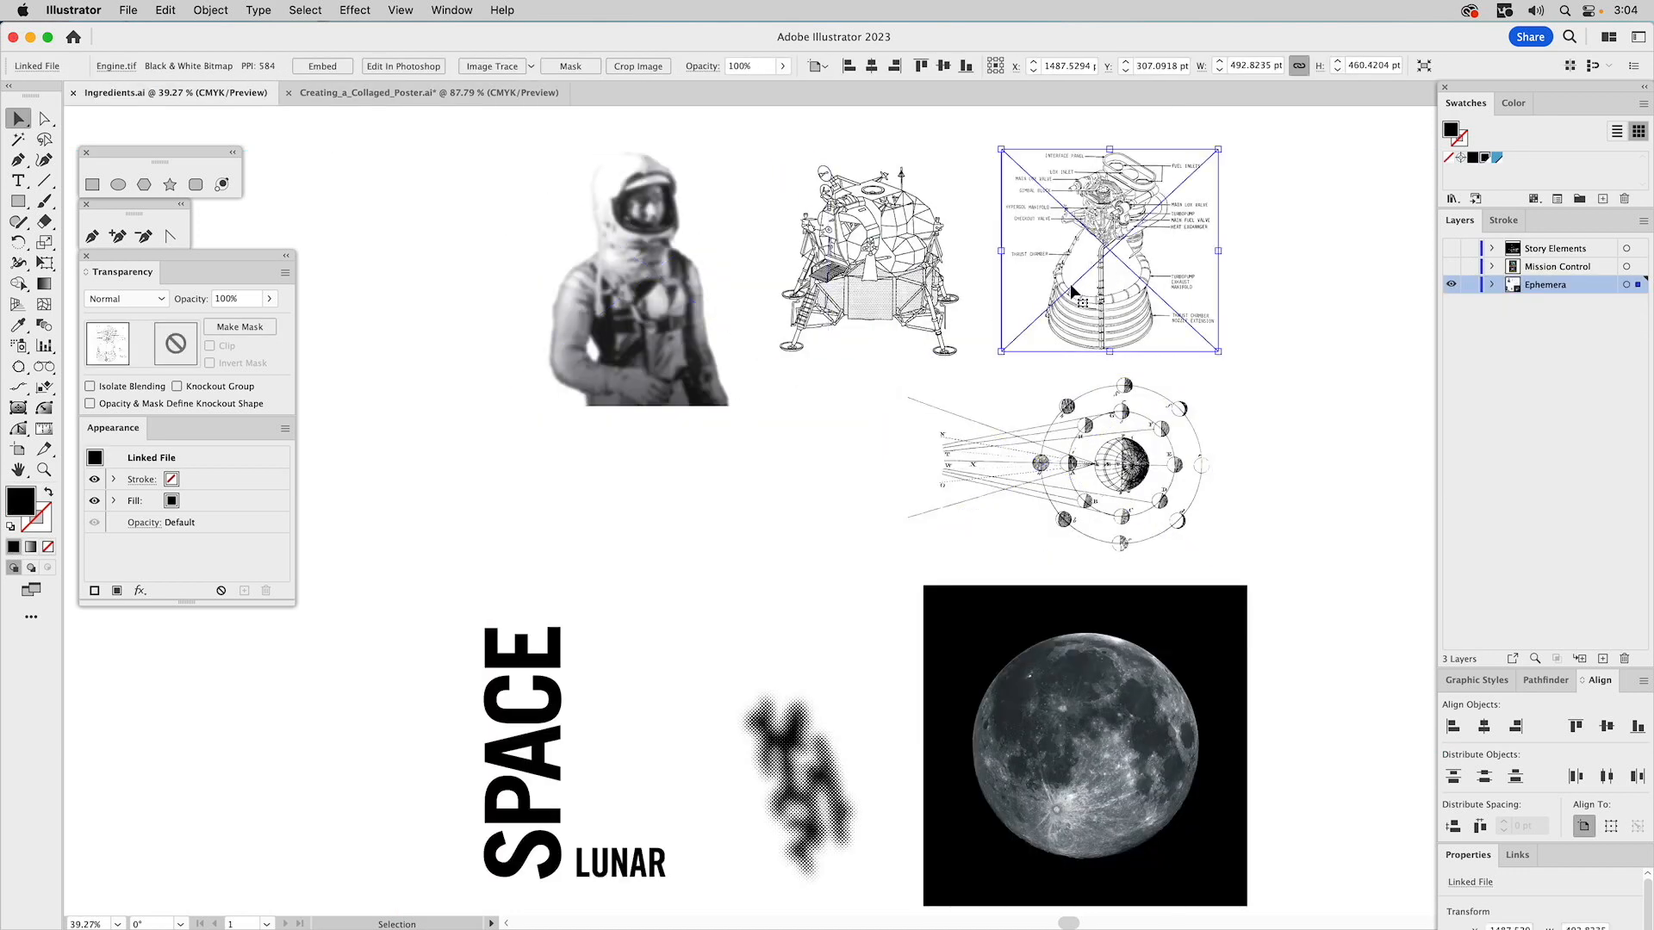
left_click_drag(1068, 286, 1566, 360)
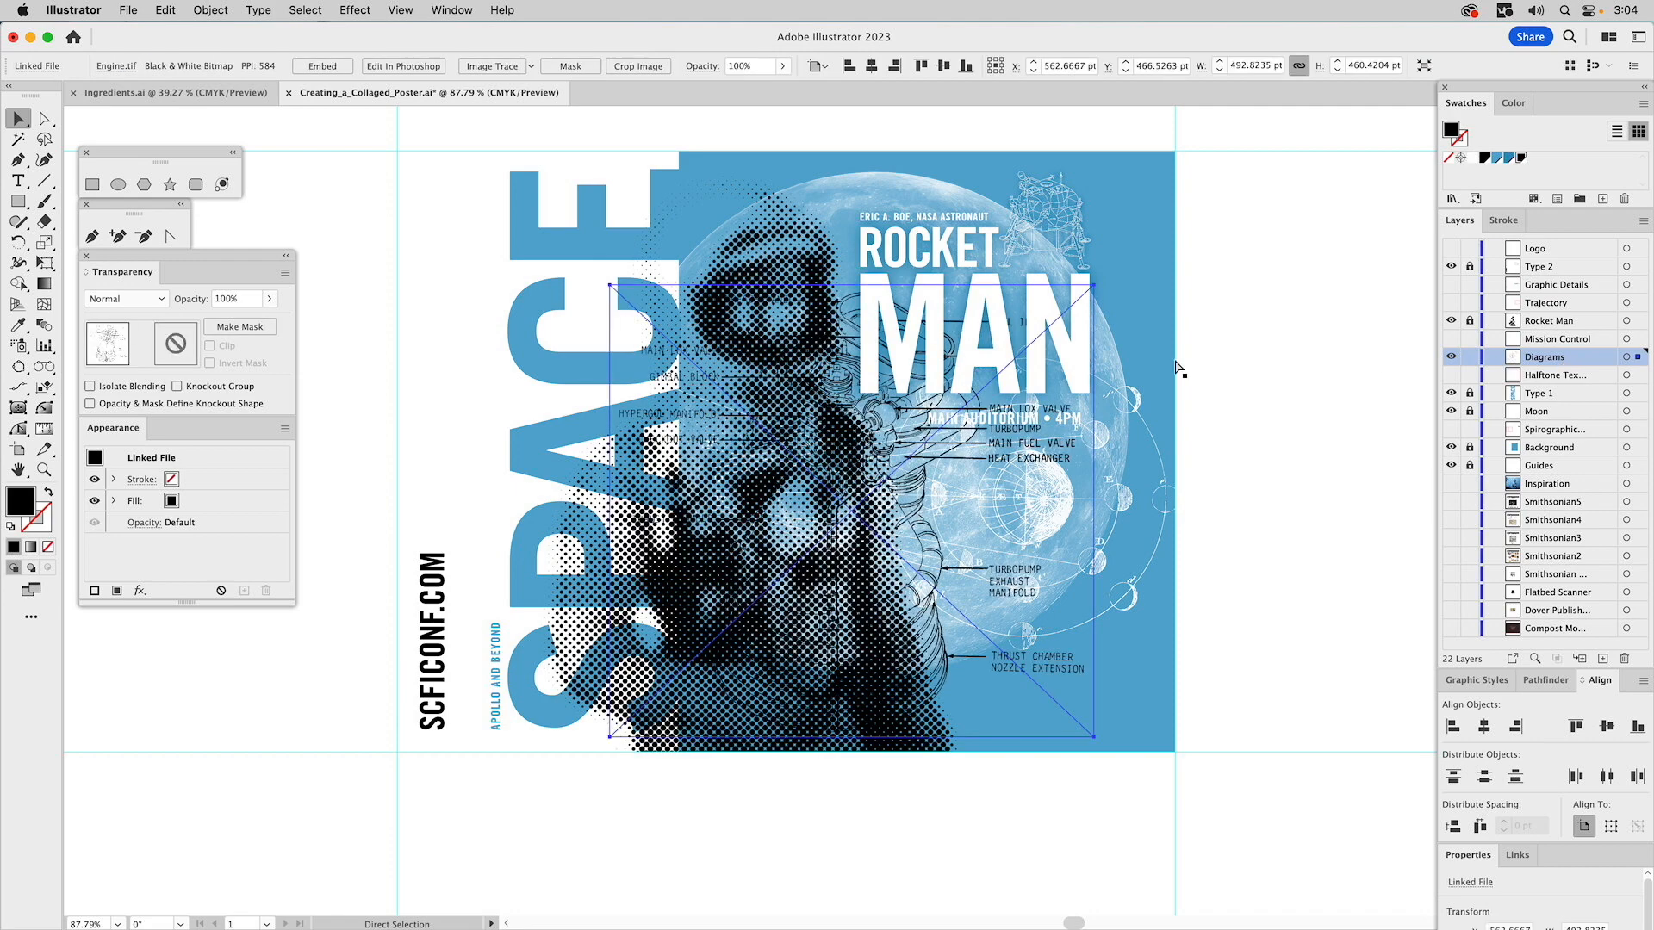
- Scale the engine diagram to about 392 × 366 pt and place it over the SPACE lettering, at about X 242 pt, Y 324 pt
left_click_drag(1062, 286, 772, 191)
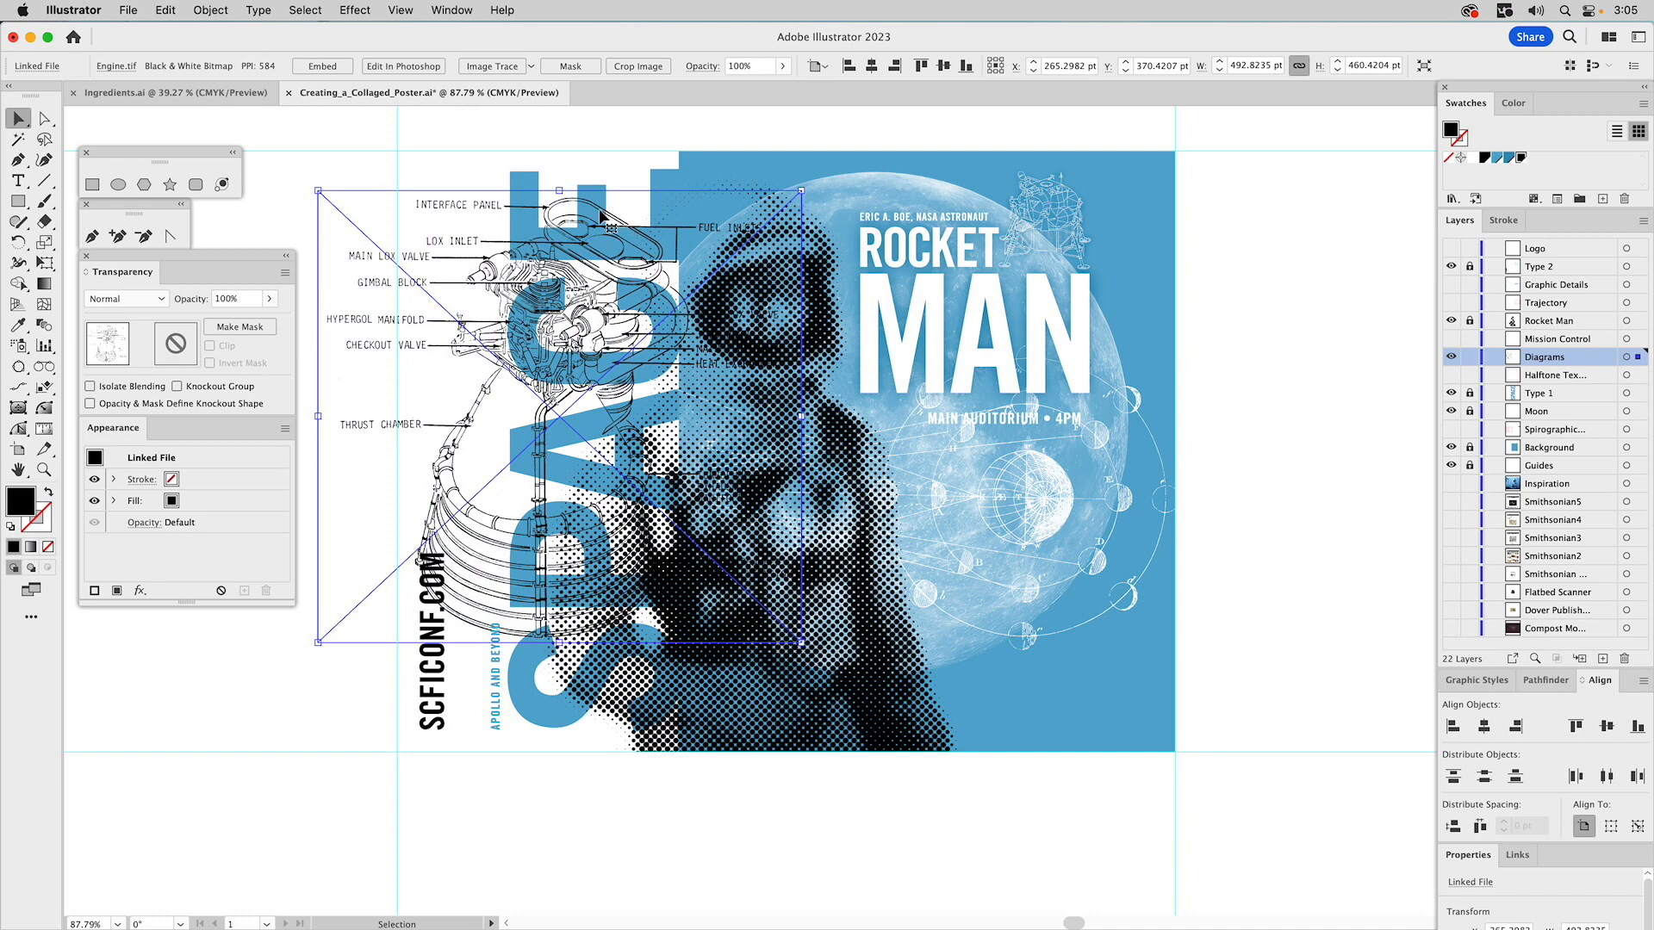
left_click_drag(600, 216, 602, 218)
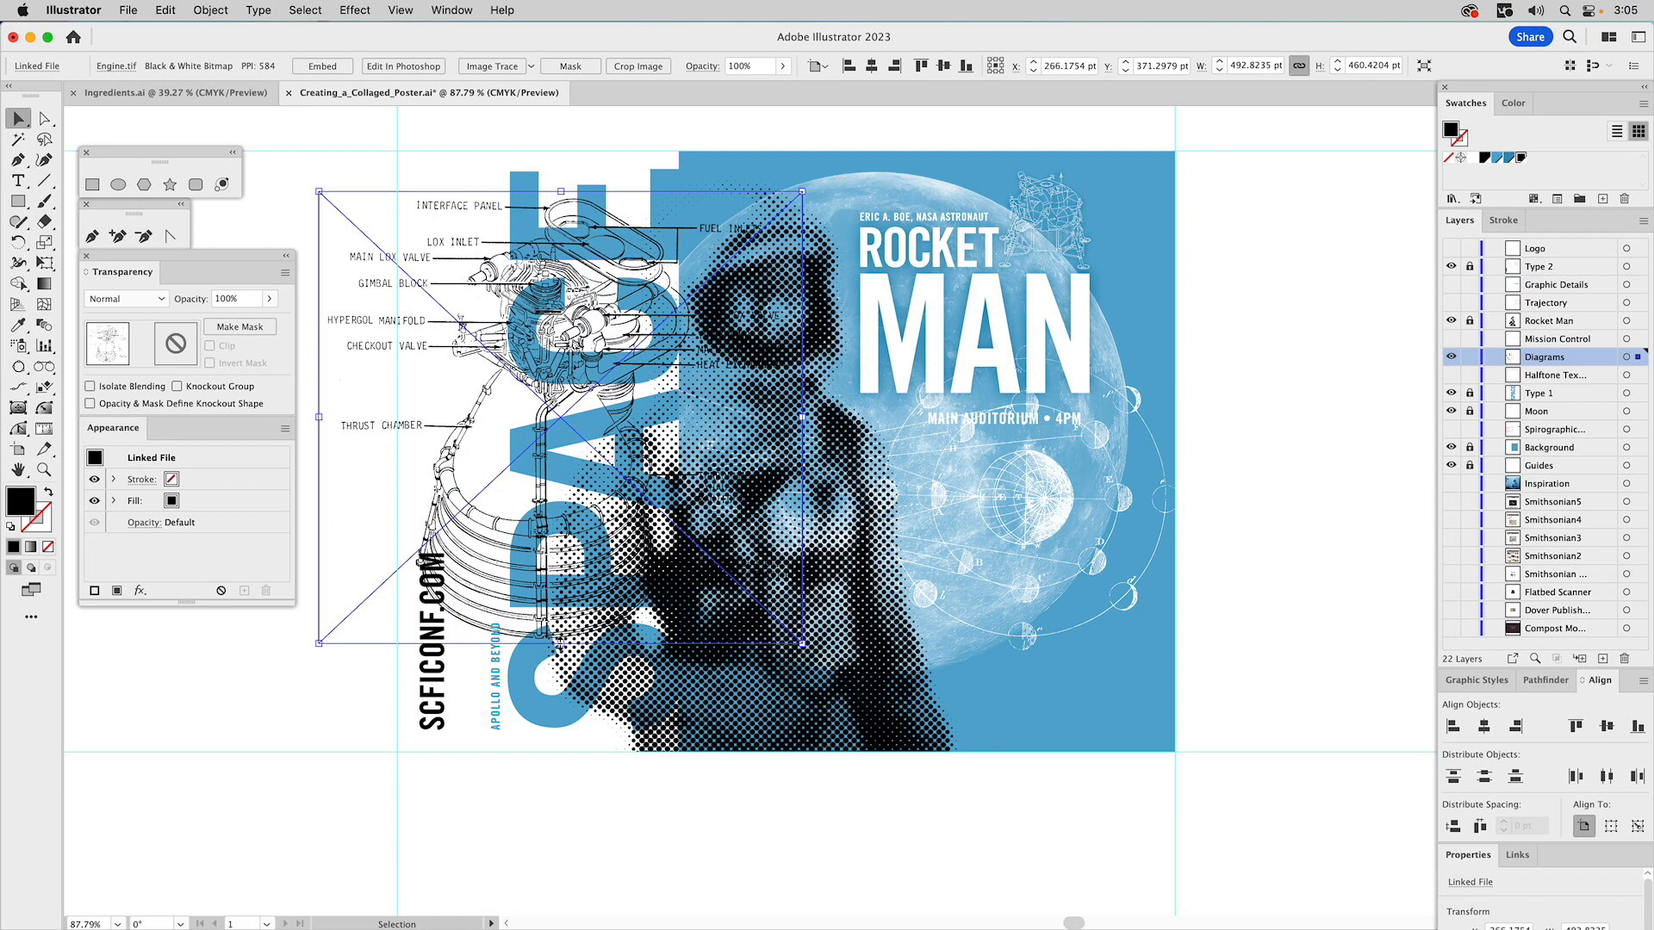
left_click_drag(560, 642, 592, 555)
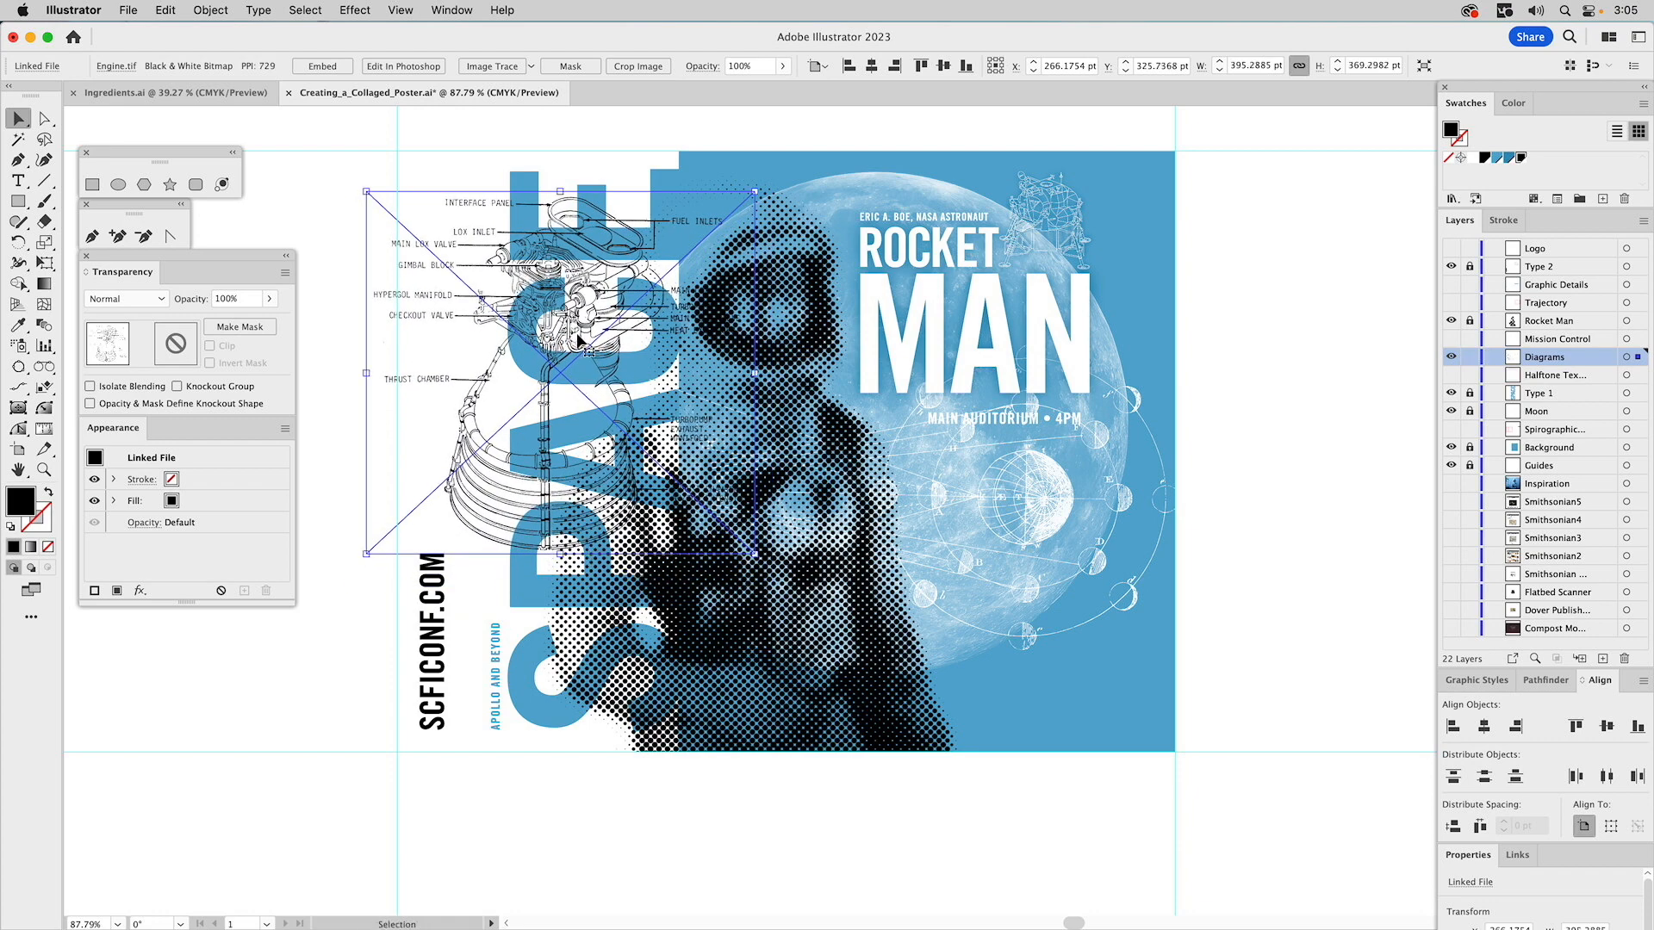
left_click_drag(586, 342, 561, 343)
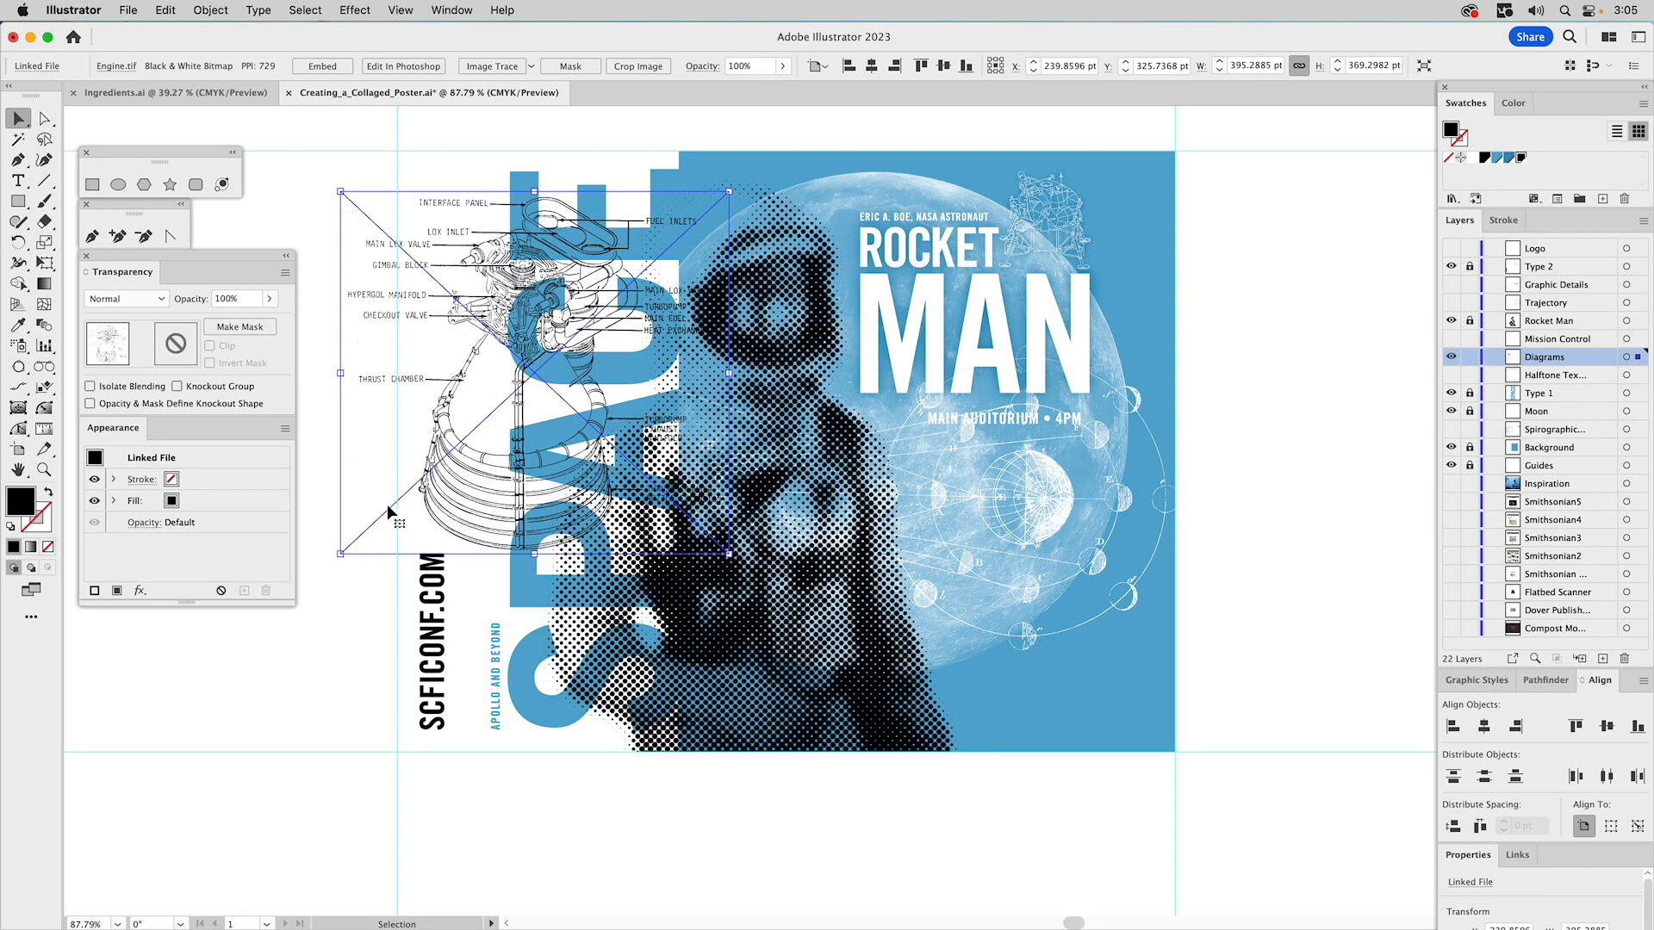
left_click_drag(341, 553, 344, 557)
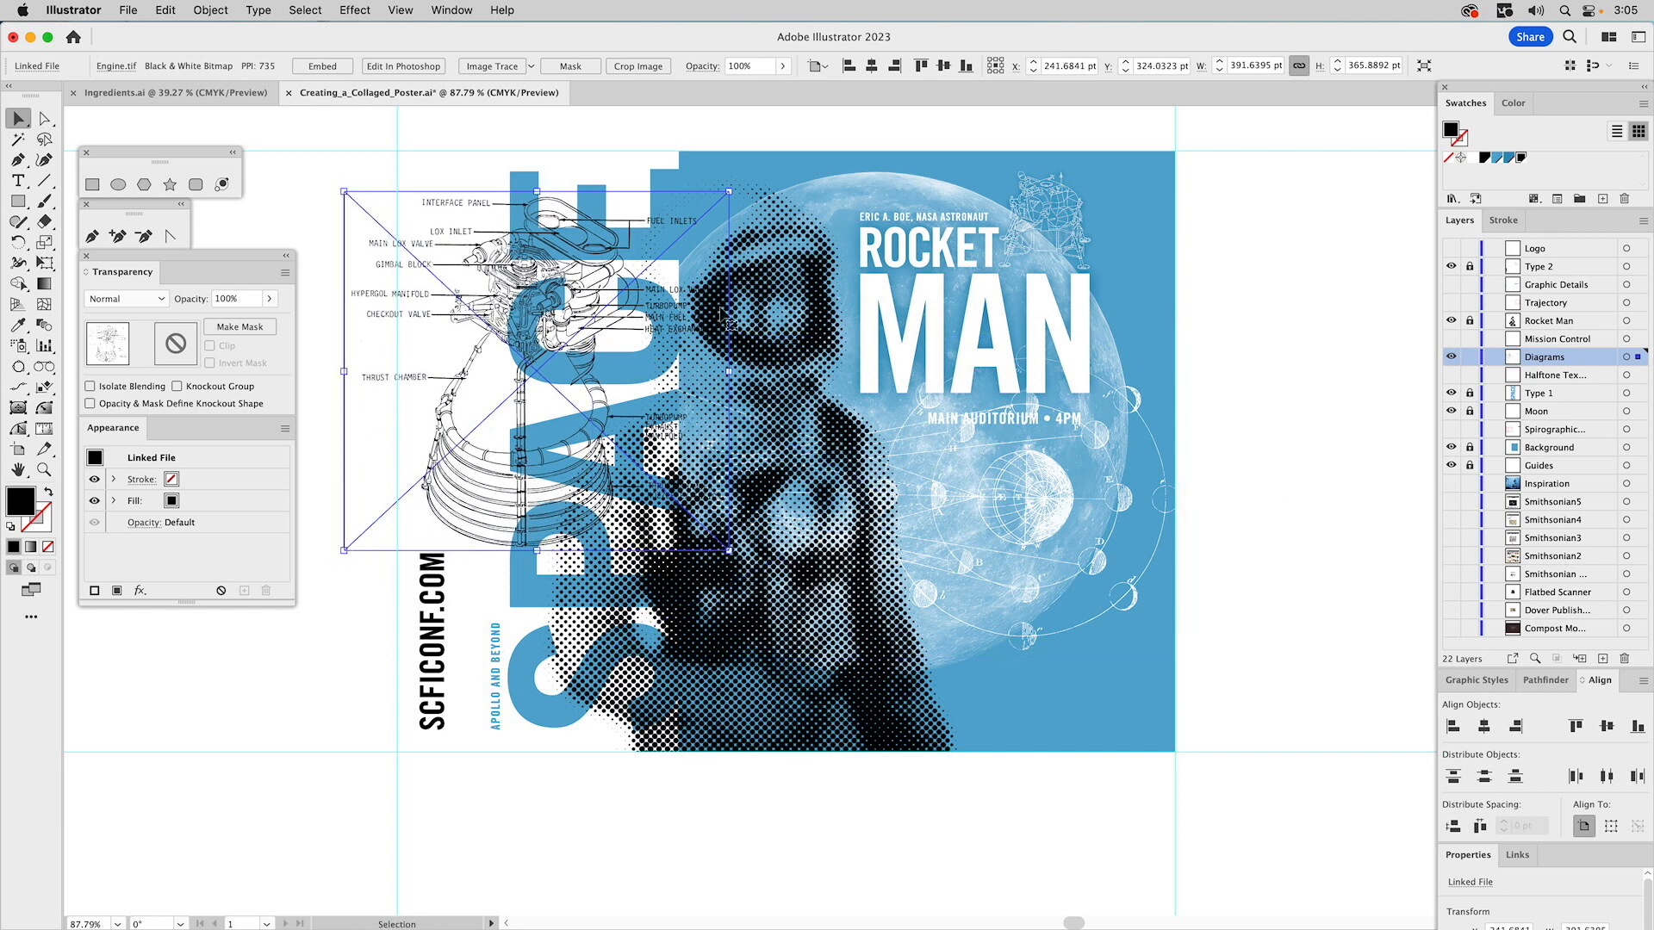
- Set the engine diagram's blending mode to Multiply and deselect it
left_click(117, 299)
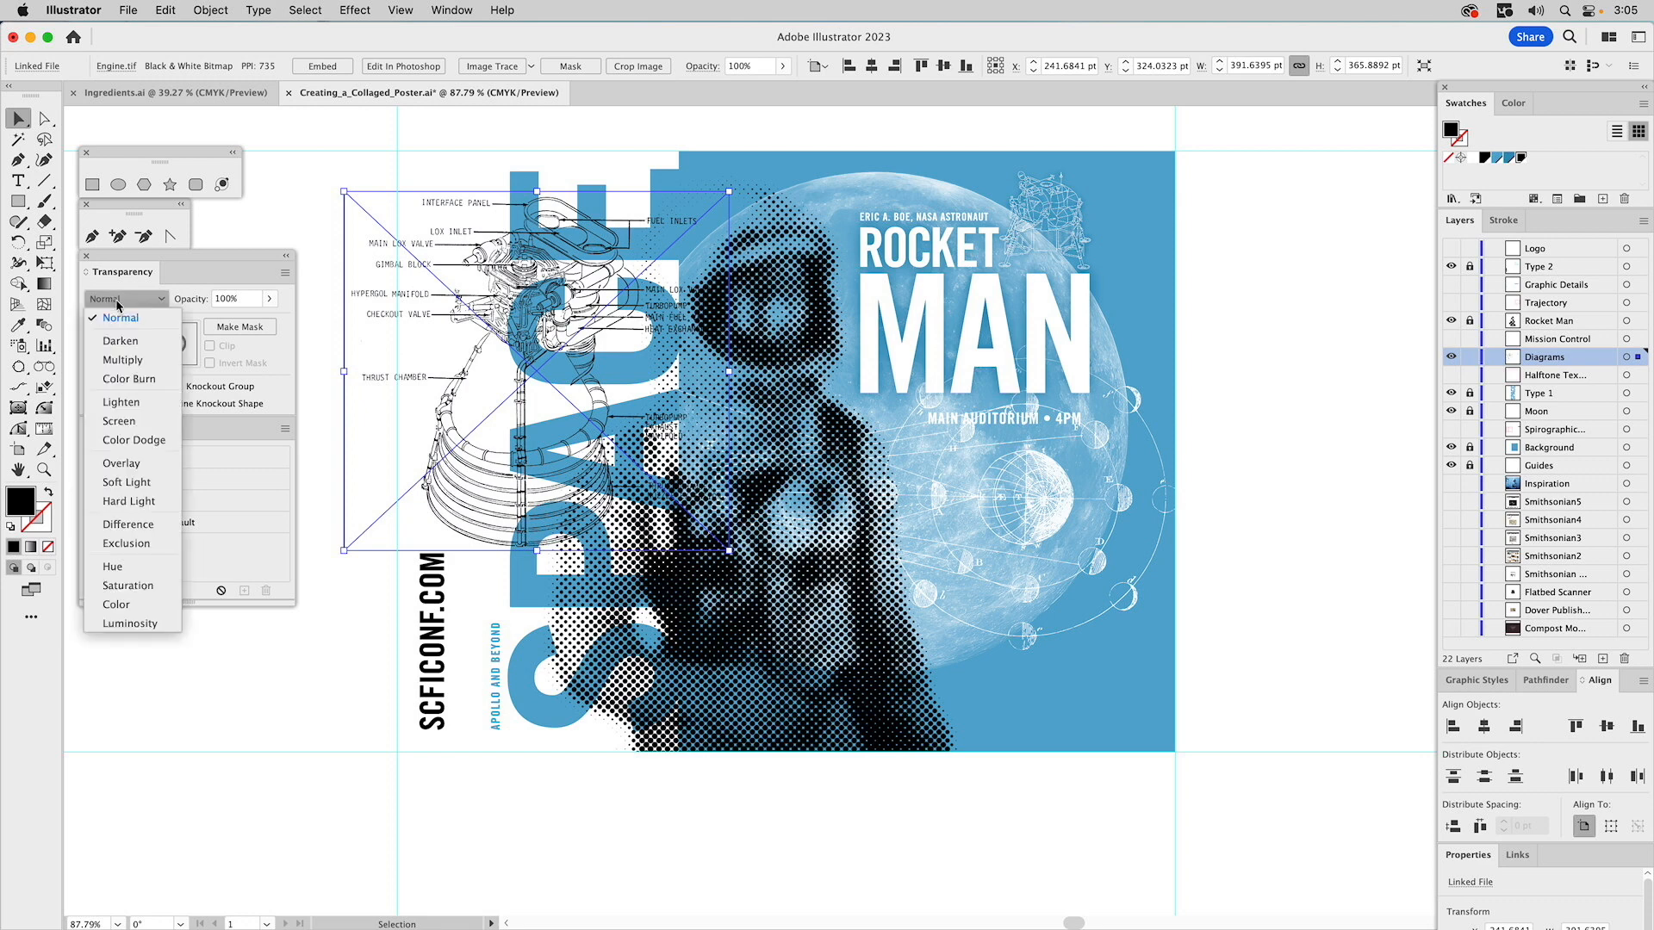
left_click(129, 360)
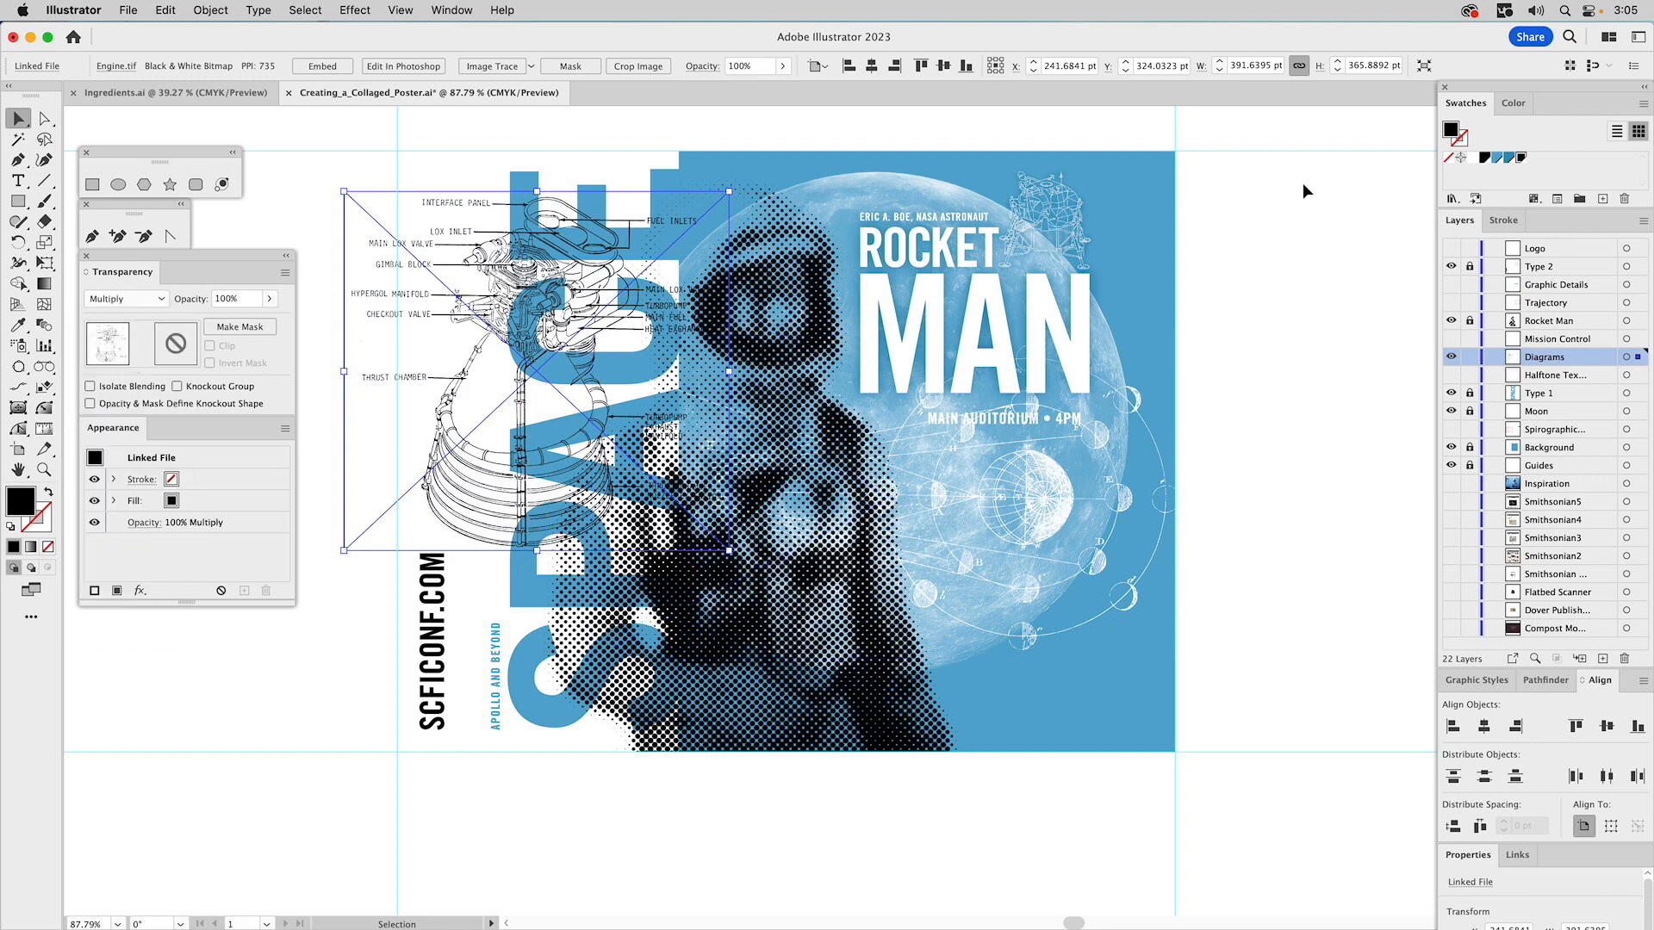
left_click(1330, 231)
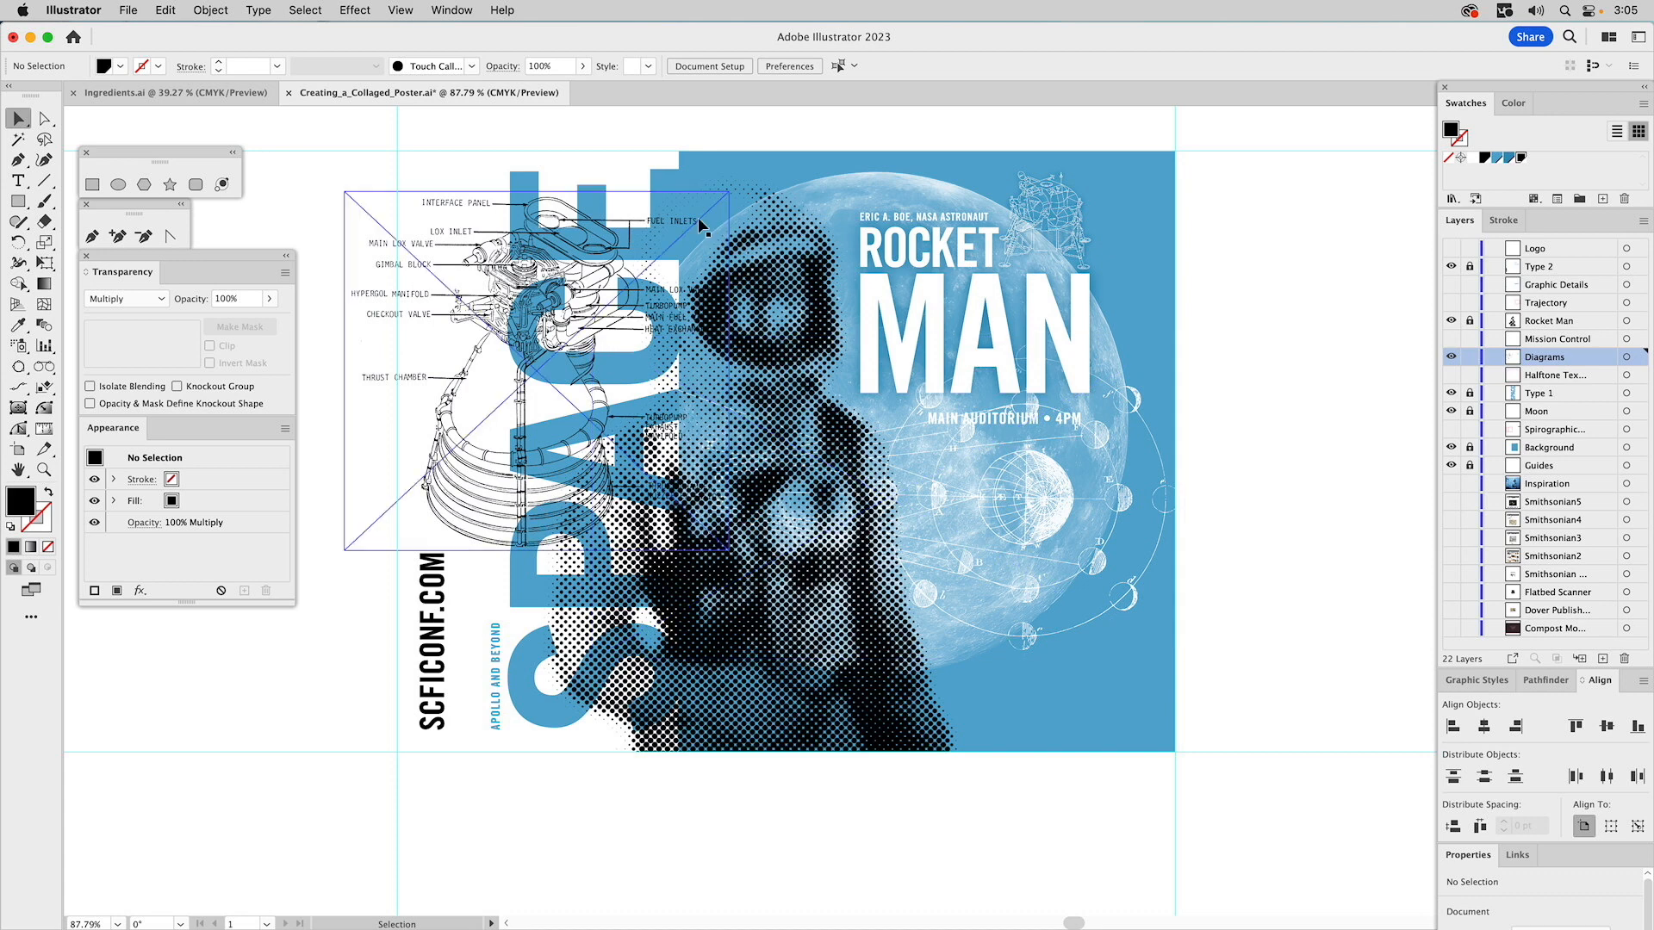
- Copy the LUNAR lettering from Ingredients.ai into the poster's Type 1 layer, locking the Diagrams layer and unlocking Type 1
left_click(171, 97)
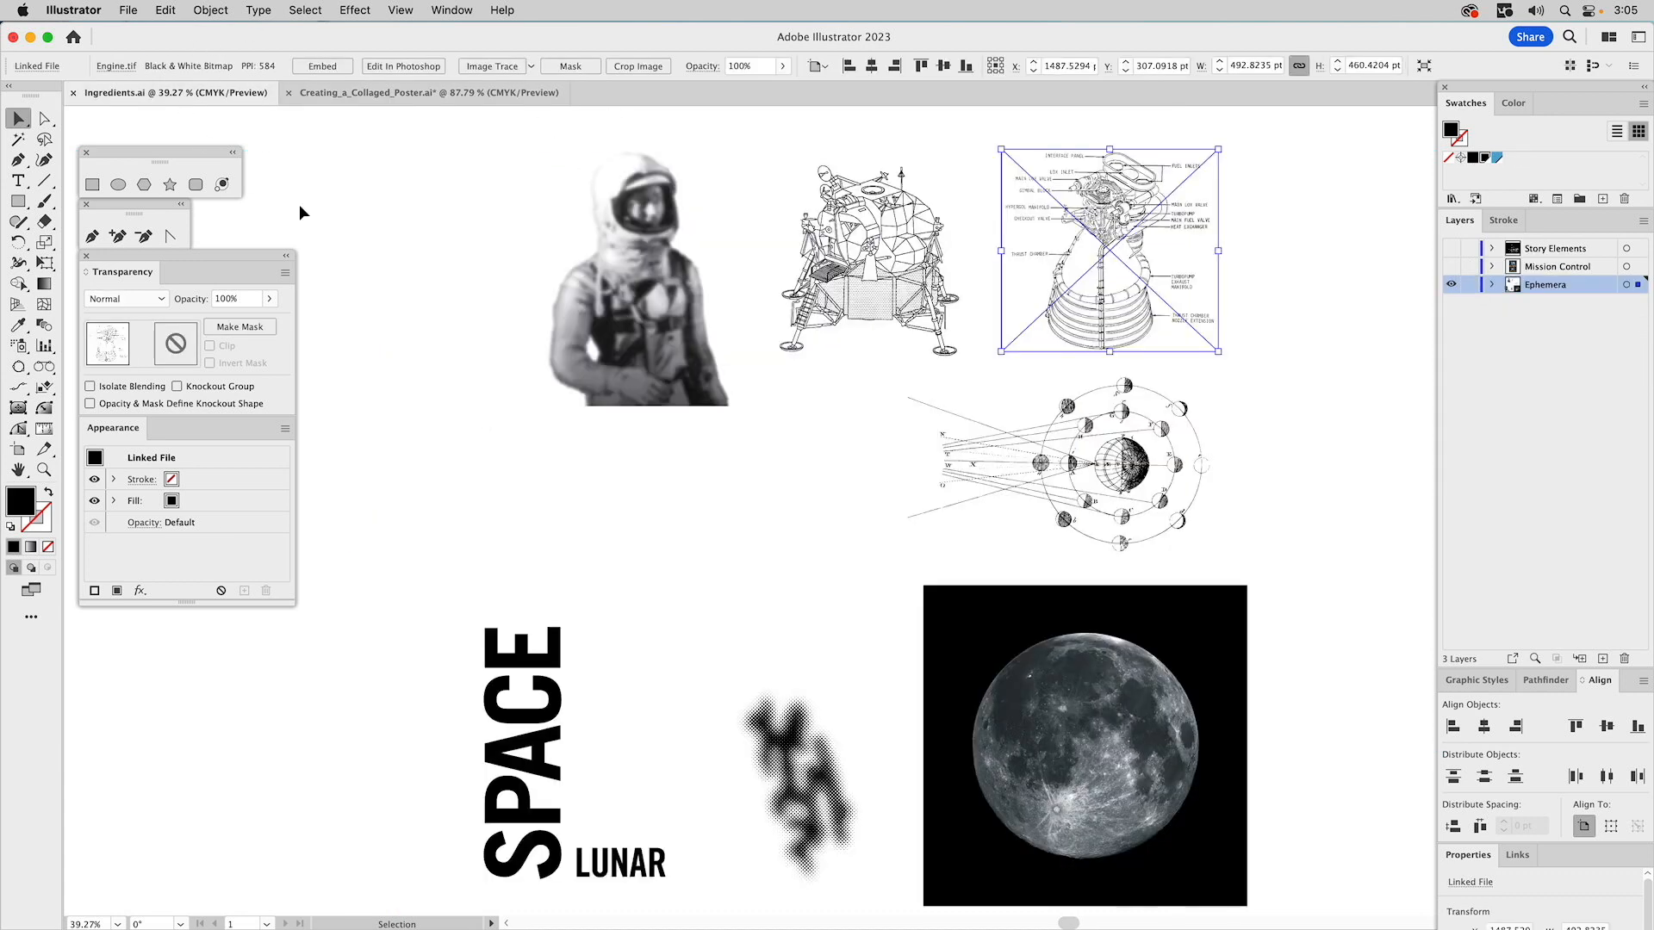
left_click(639, 861)
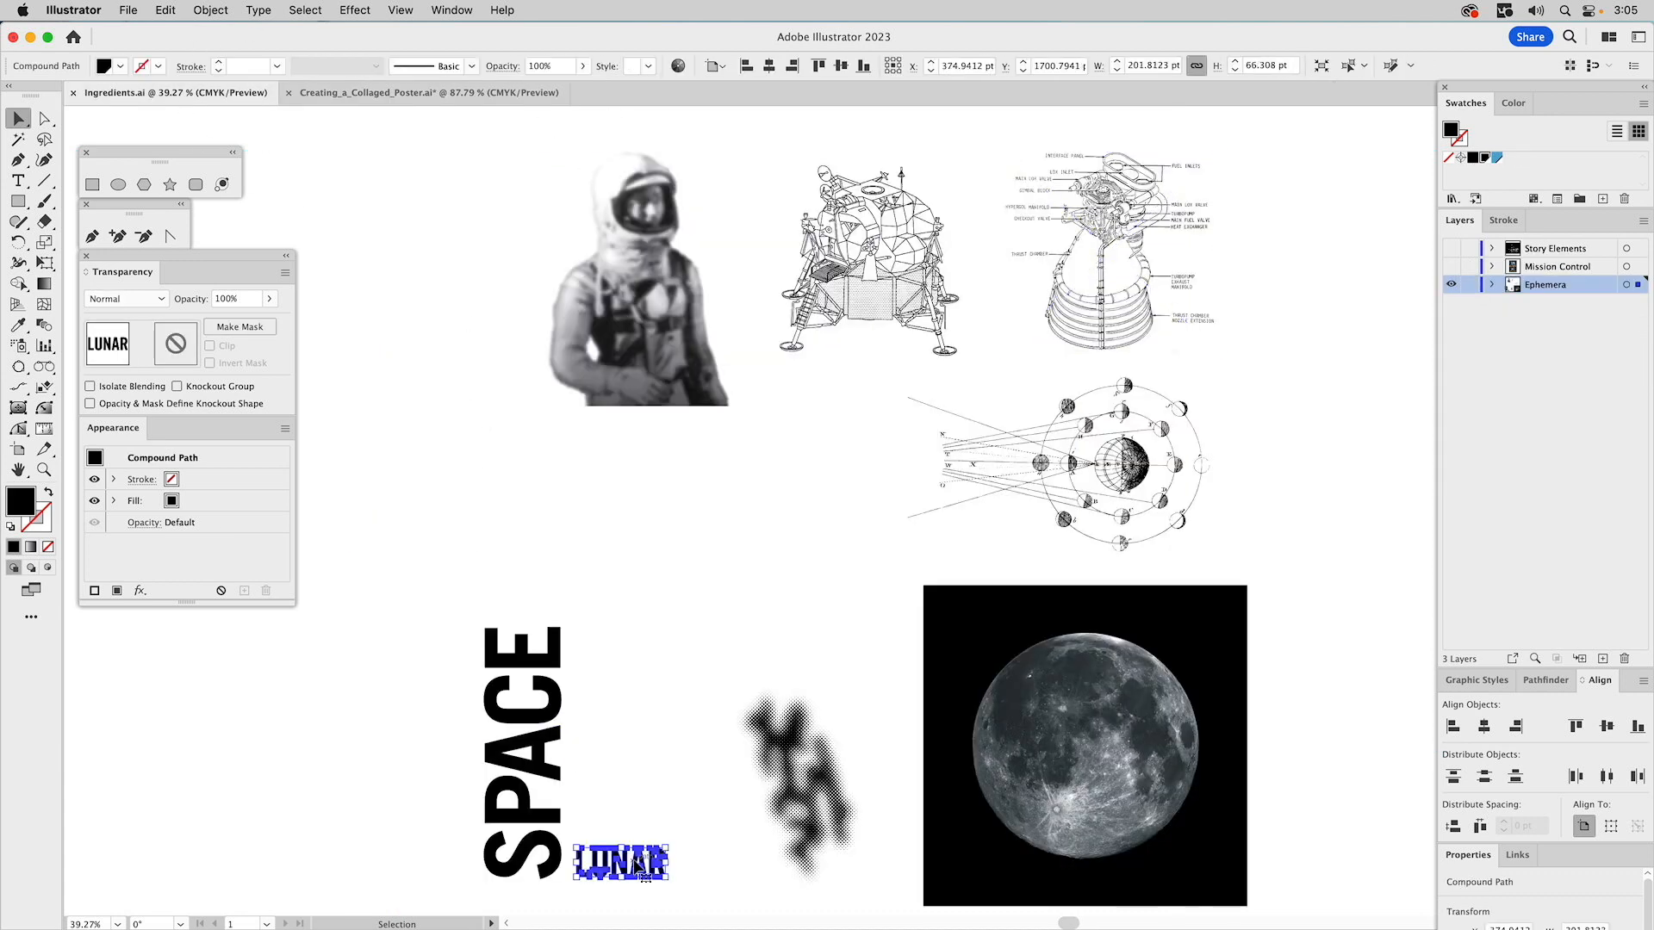
left_click(405, 96)
left_click(1469, 357)
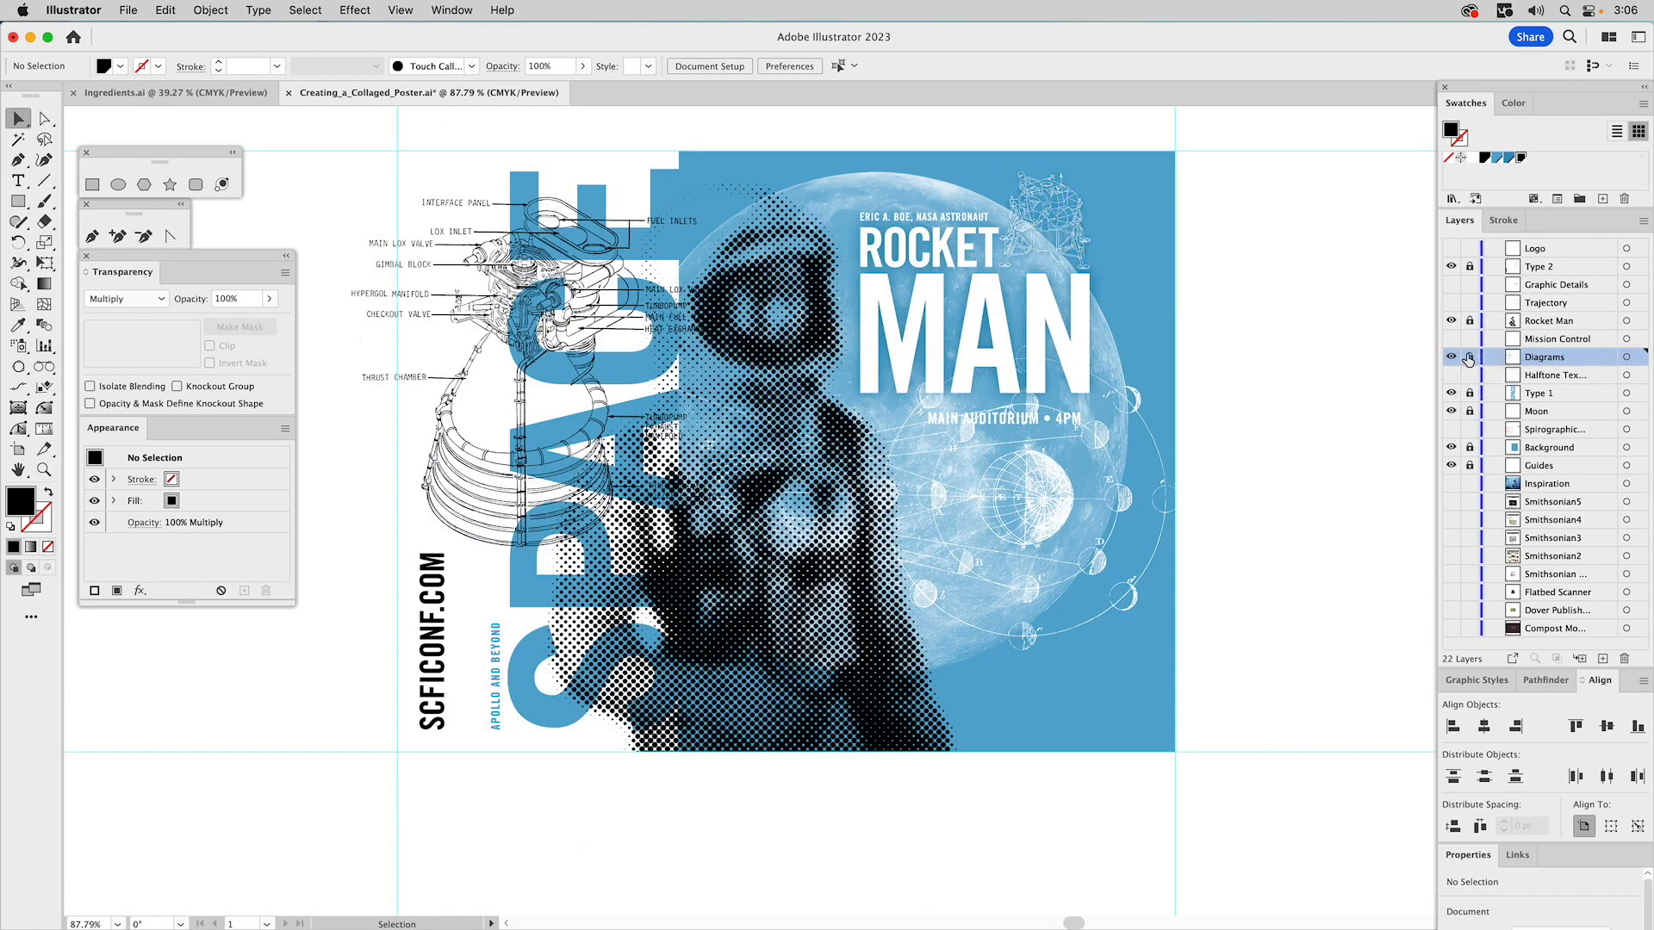
left_click(1470, 394)
left_click(1538, 393)
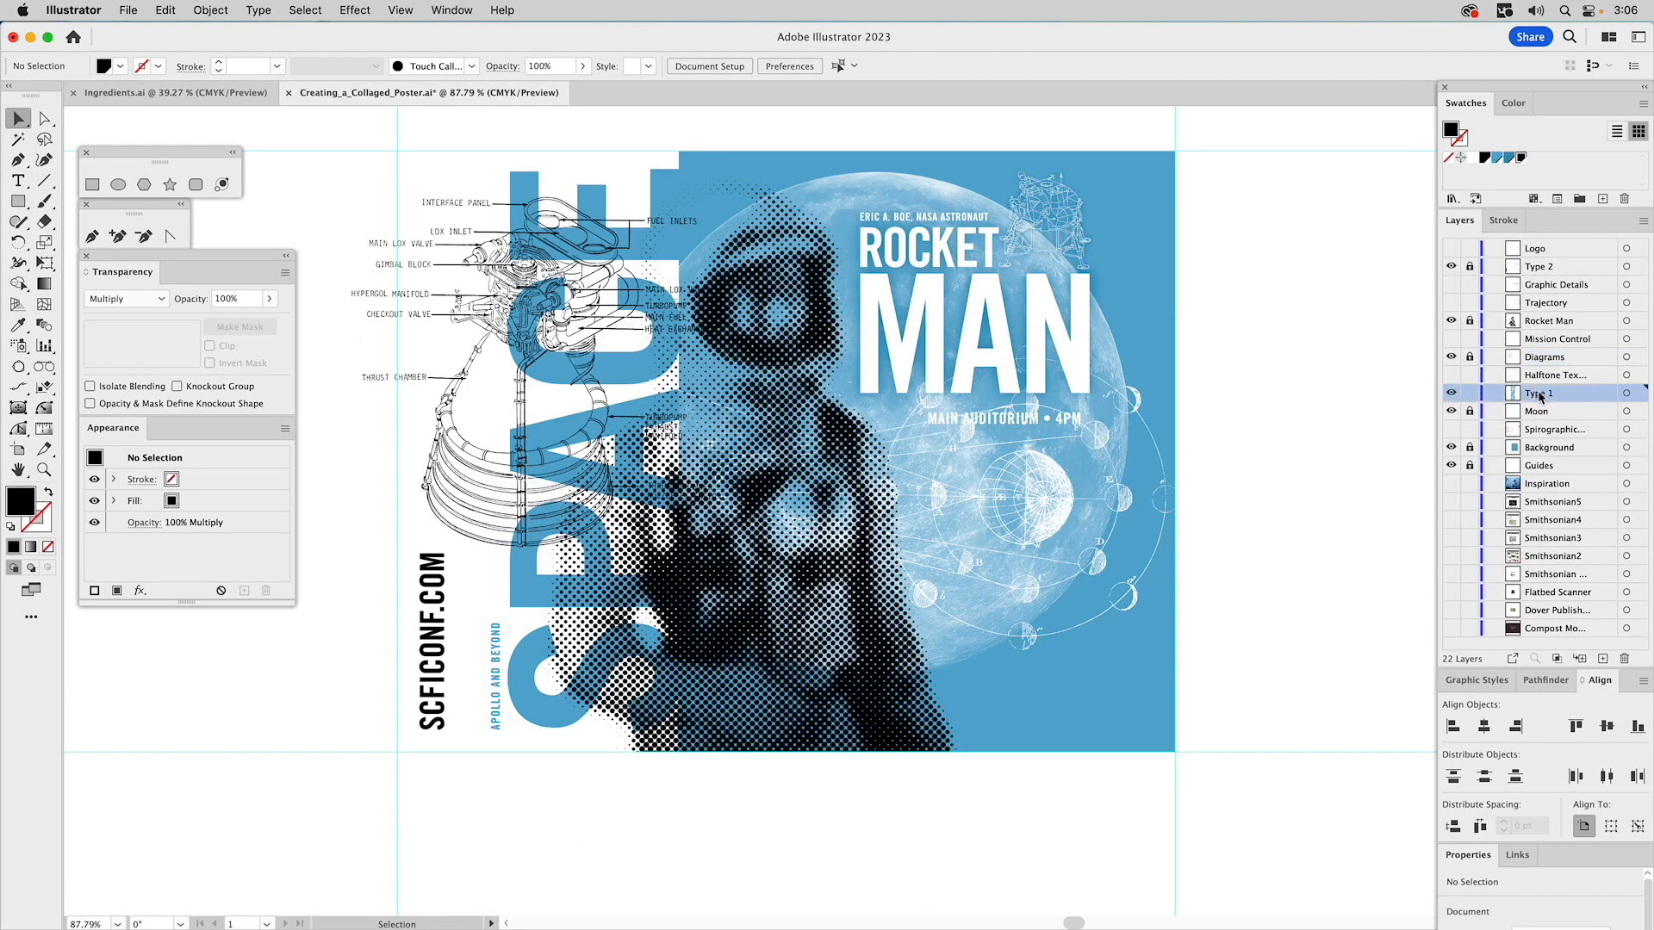
key("super+v")
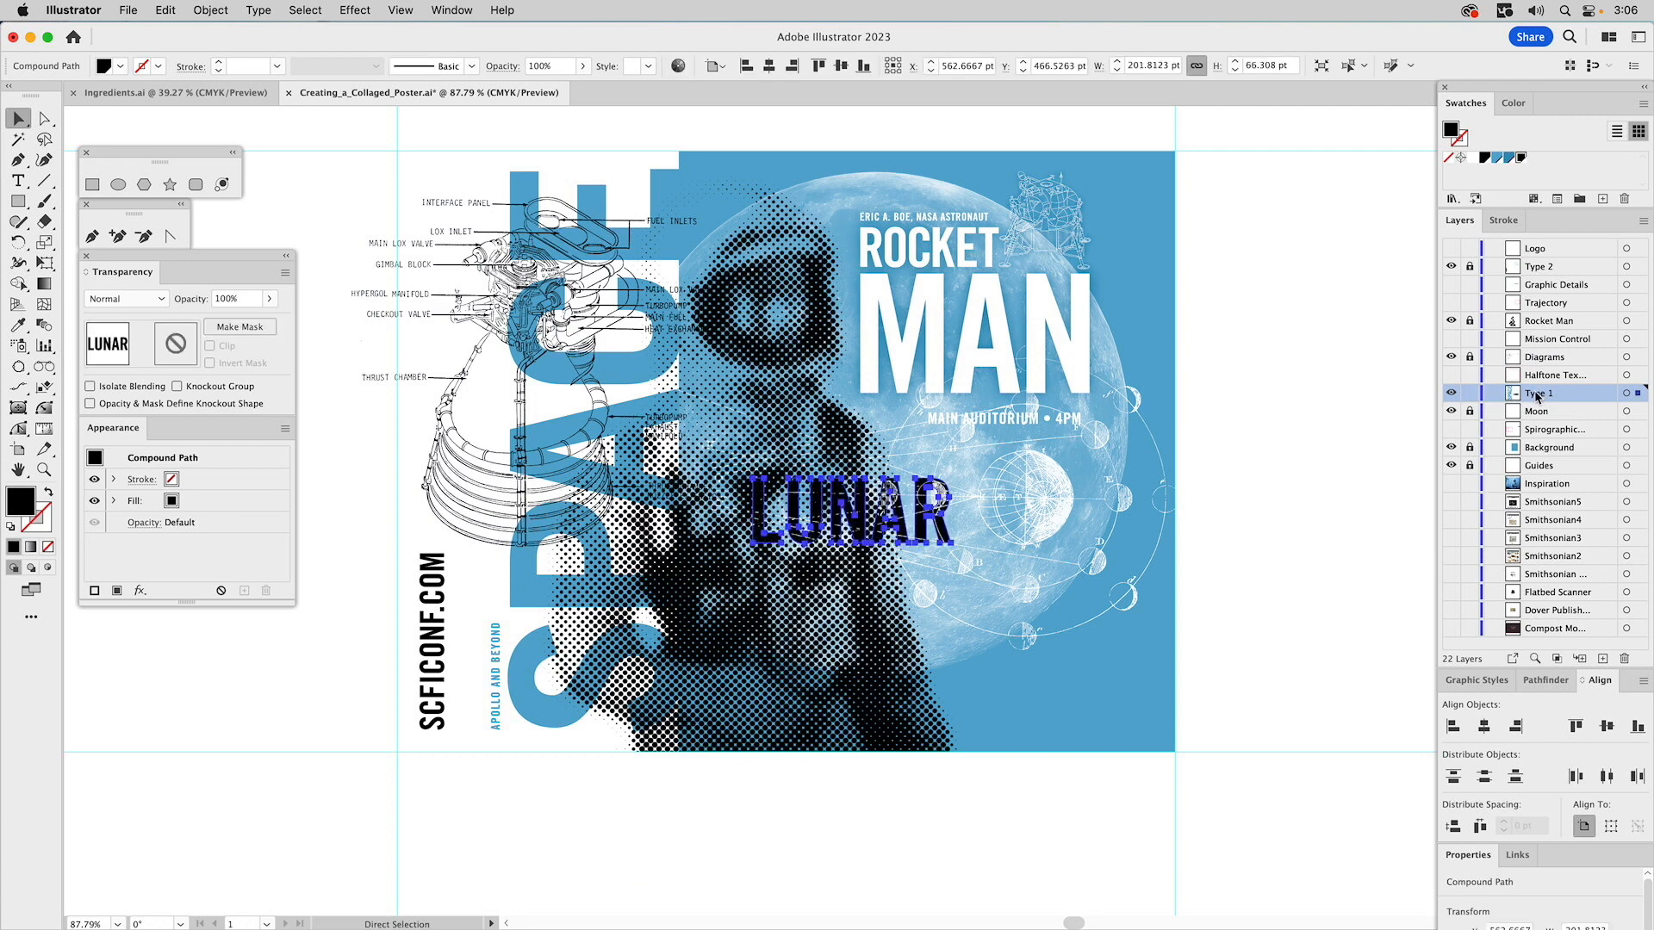
- Color the LUNAR lettering blue and place it behind the moon phase diagram, at about X 721 pt, Y 453 pt
left_click_drag(937, 484, 1387, 476)
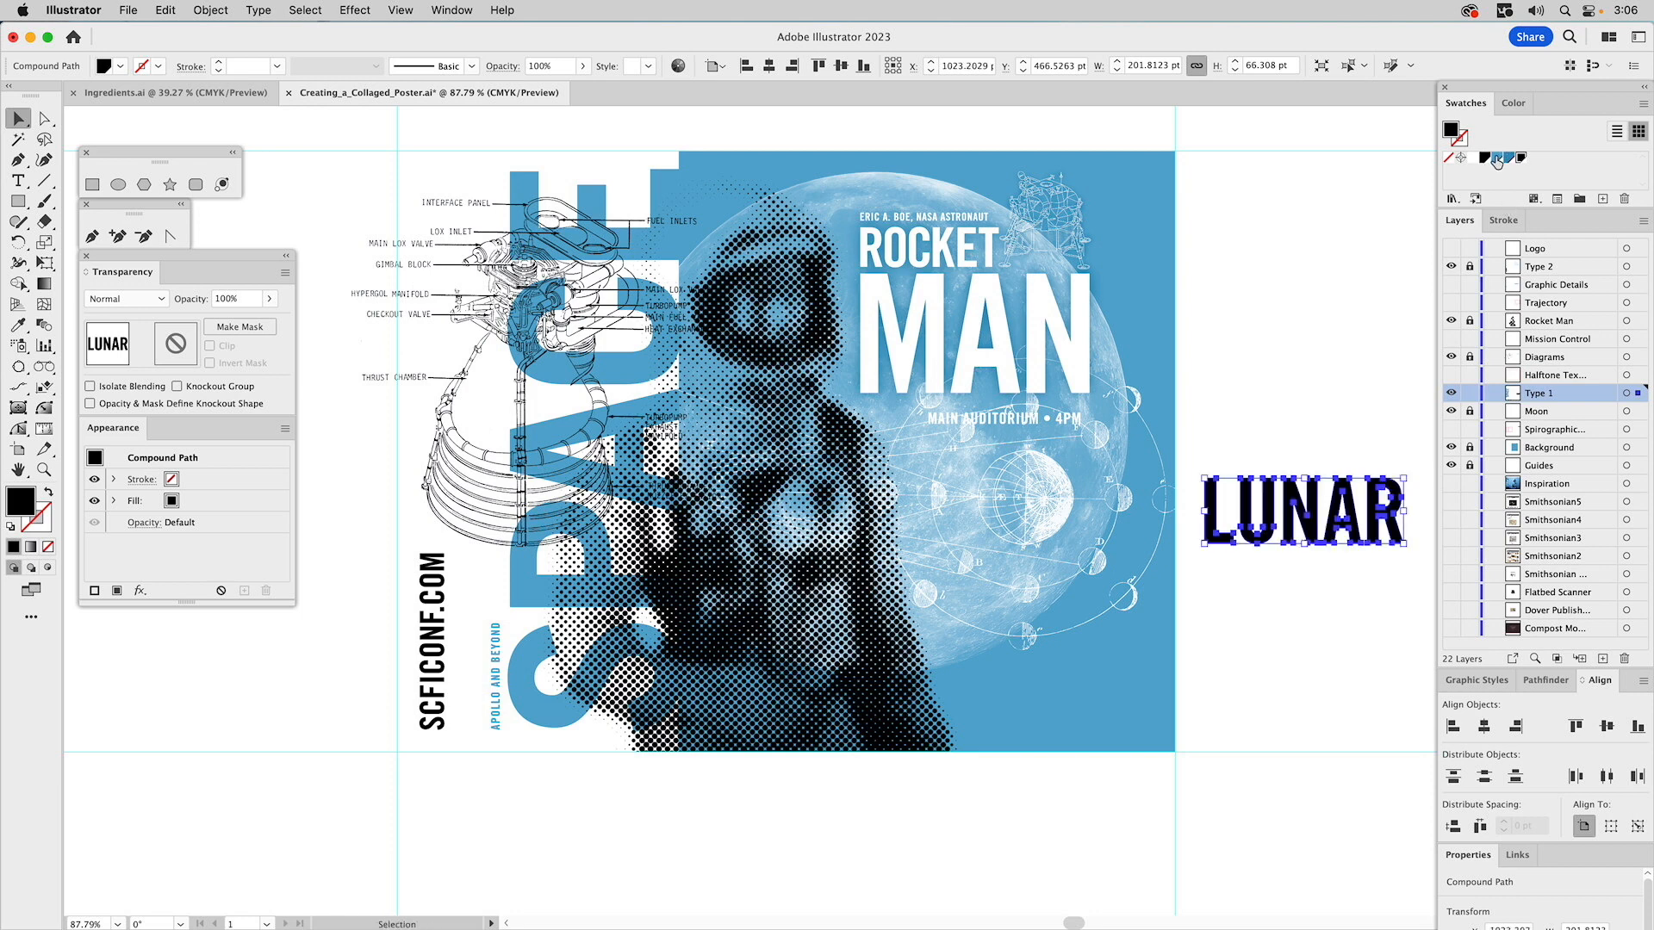
left_click(1497, 160)
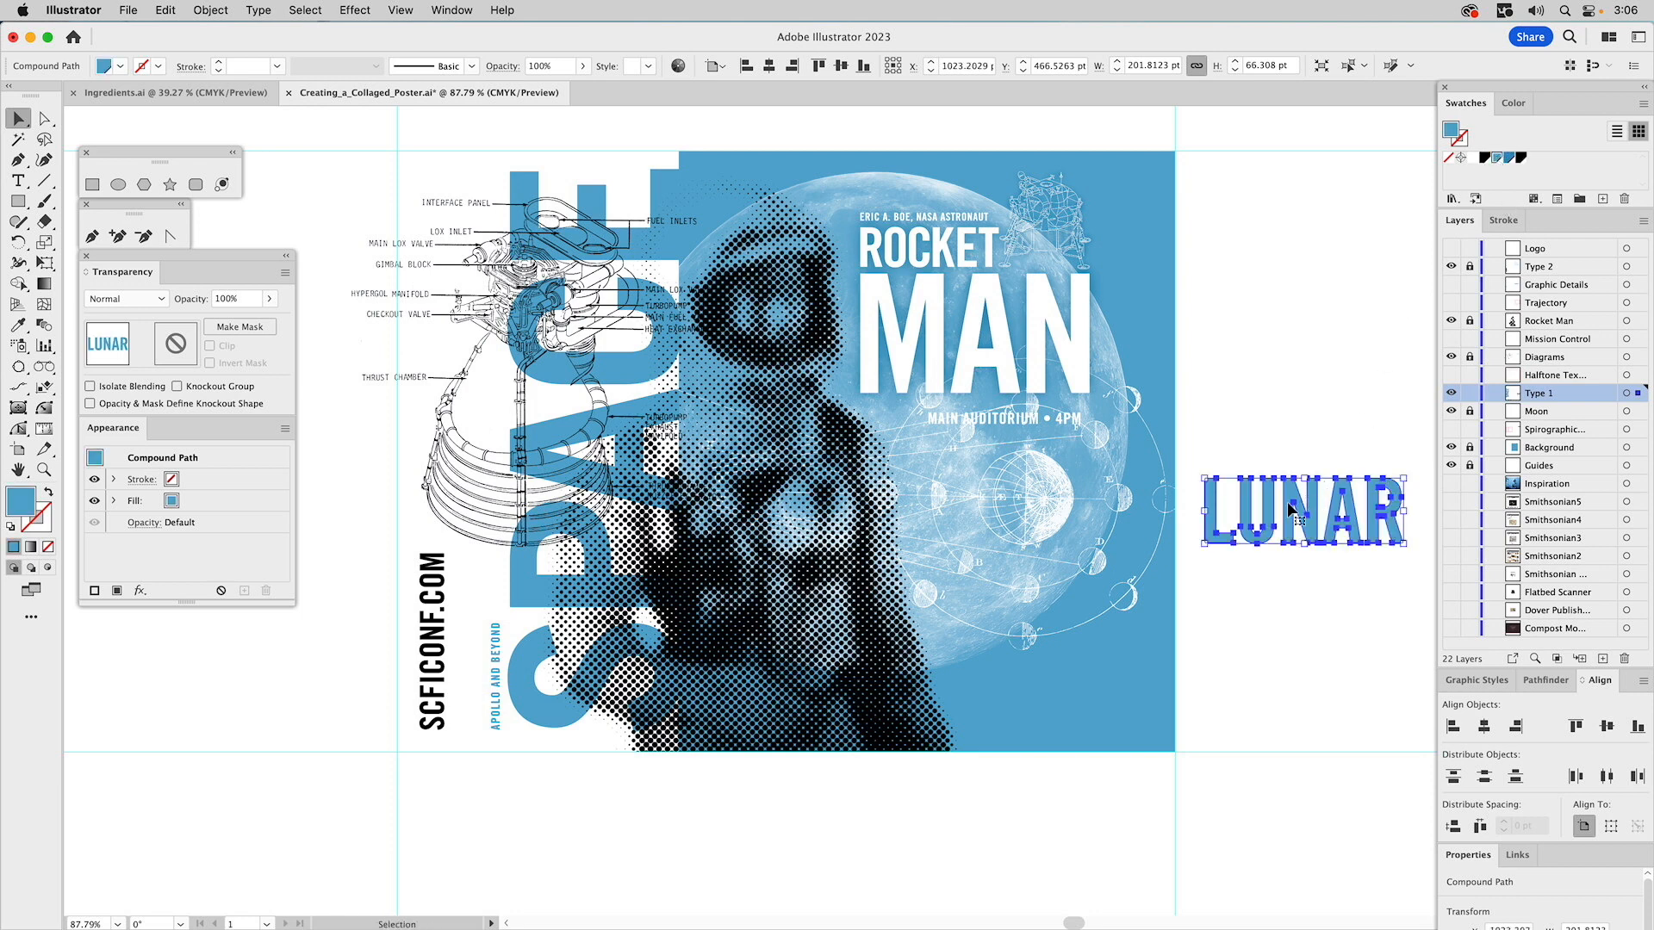
left_click_drag(1287, 510, 1150, 484)
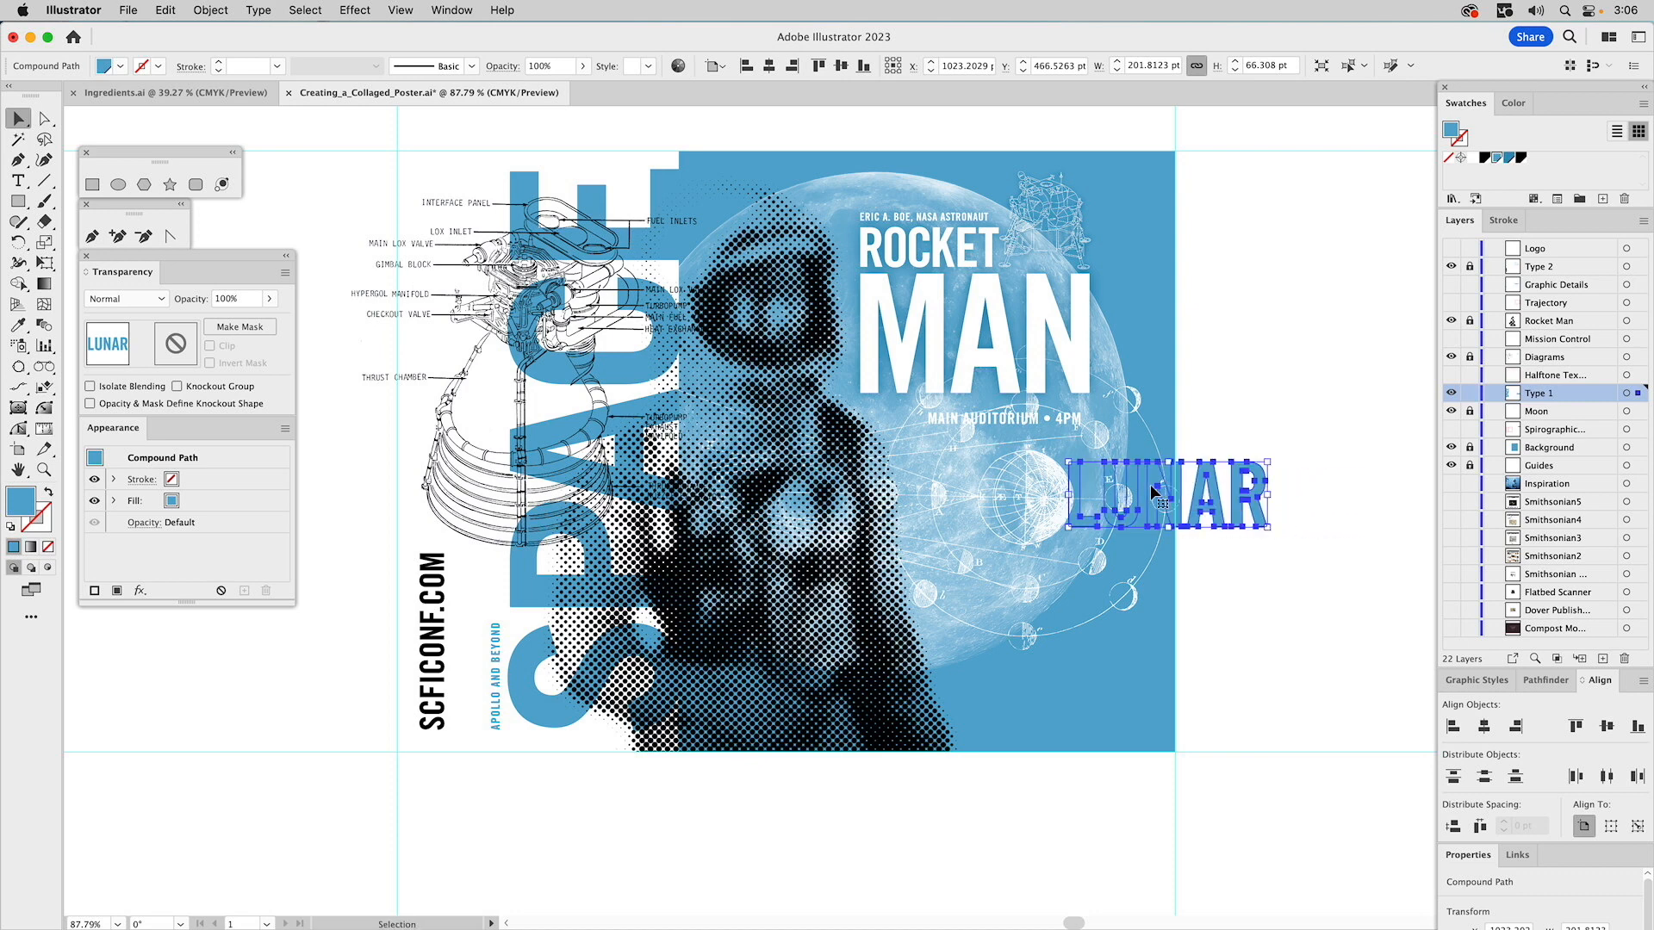
key("z")
left_click_drag(1180, 401, 1315, 615)
key("v")
left_click_drag(1332, 362, 1087, 373)
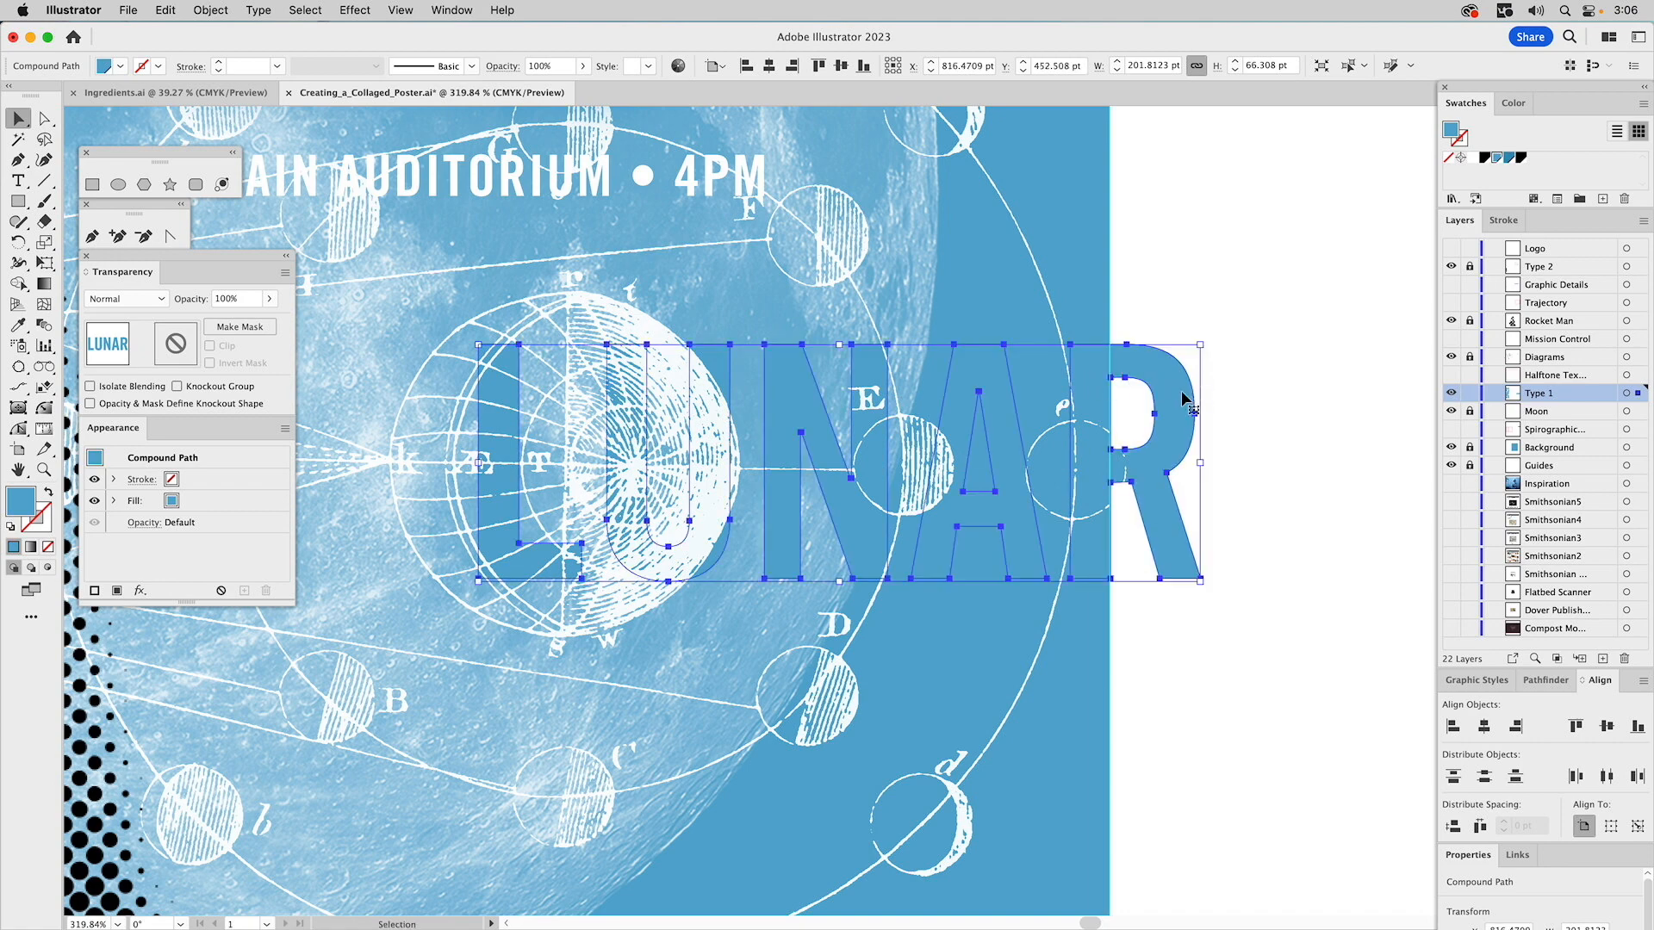
left_click_drag(1183, 397, 836, 400)
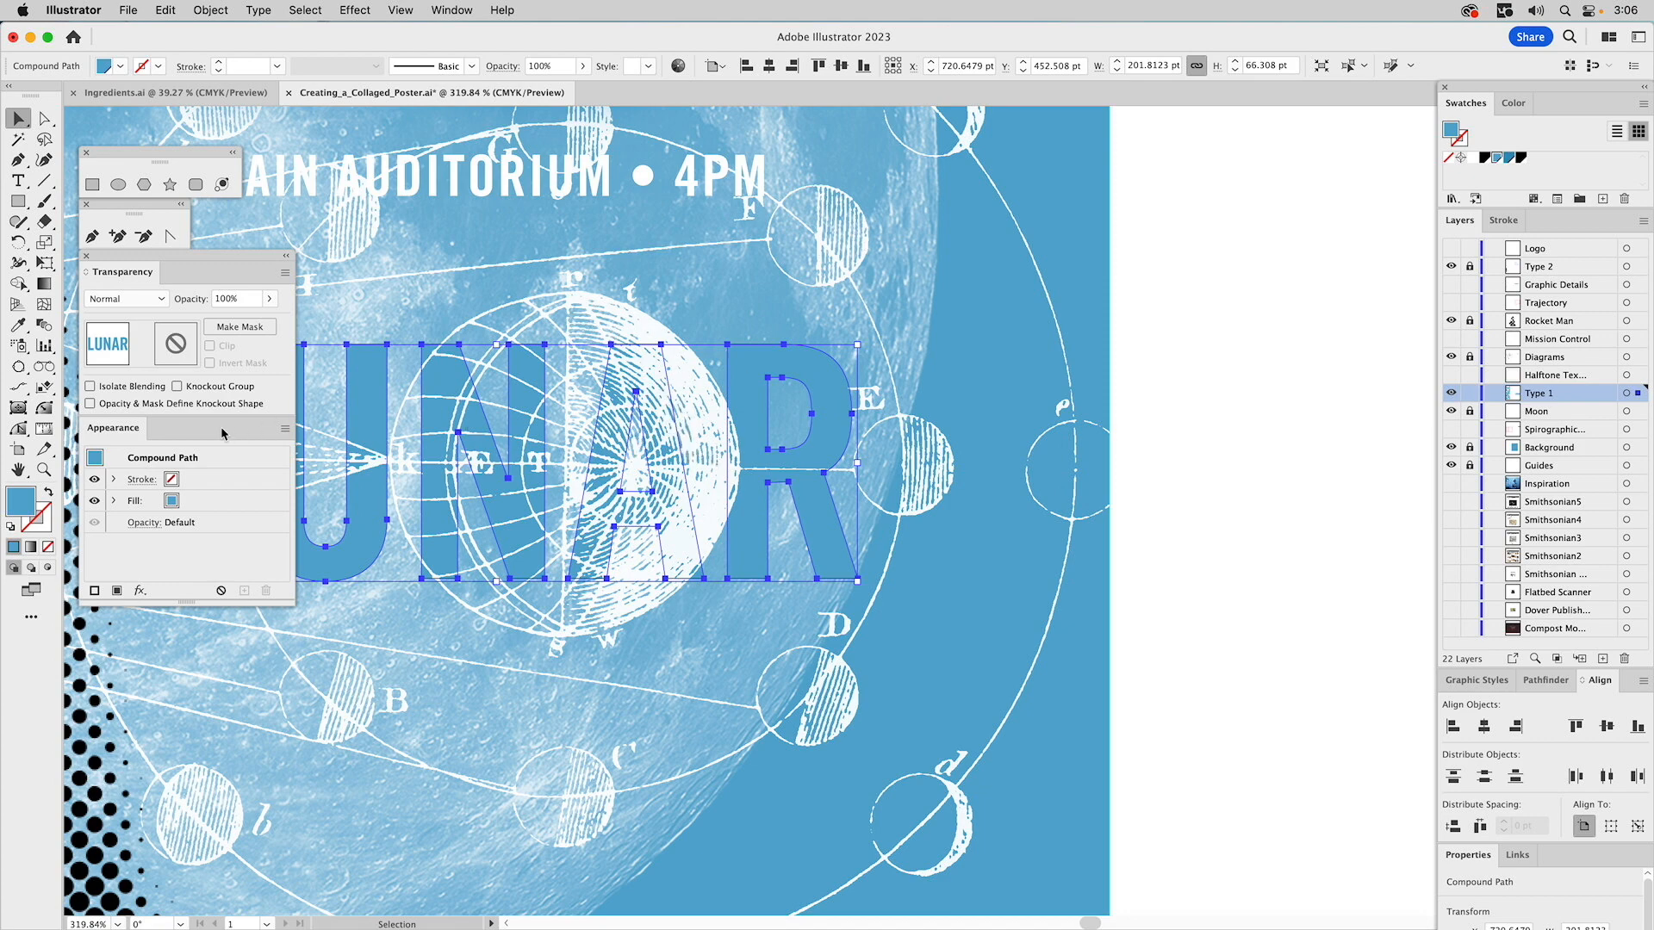
left_click(1196, 462)
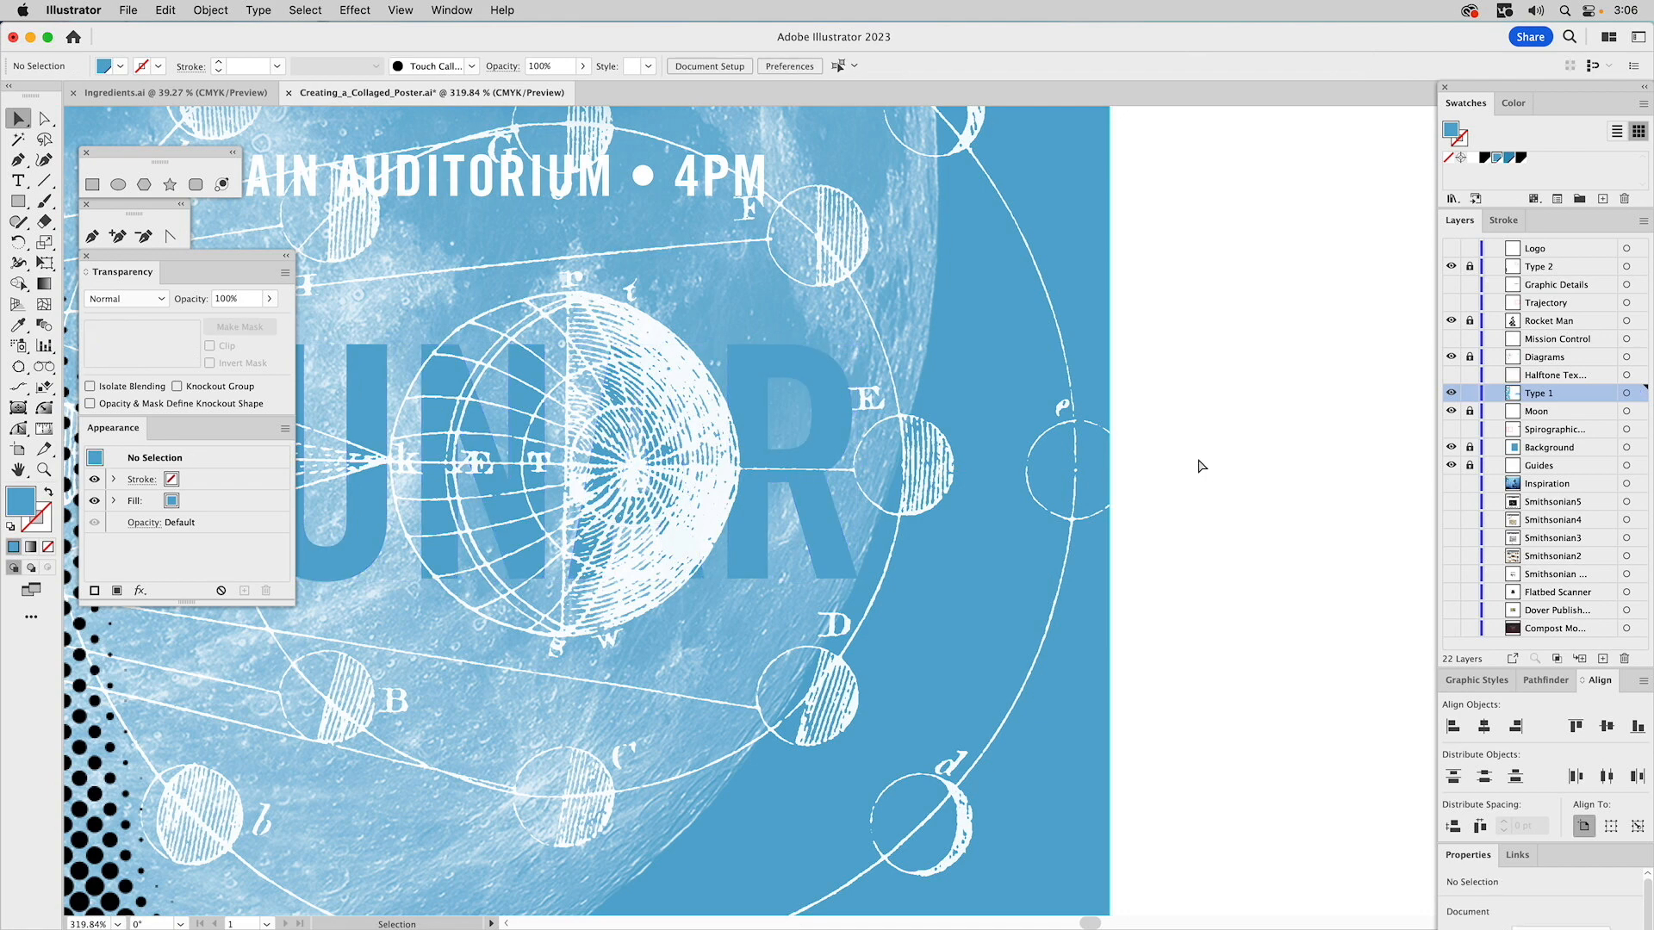
key("super+0")
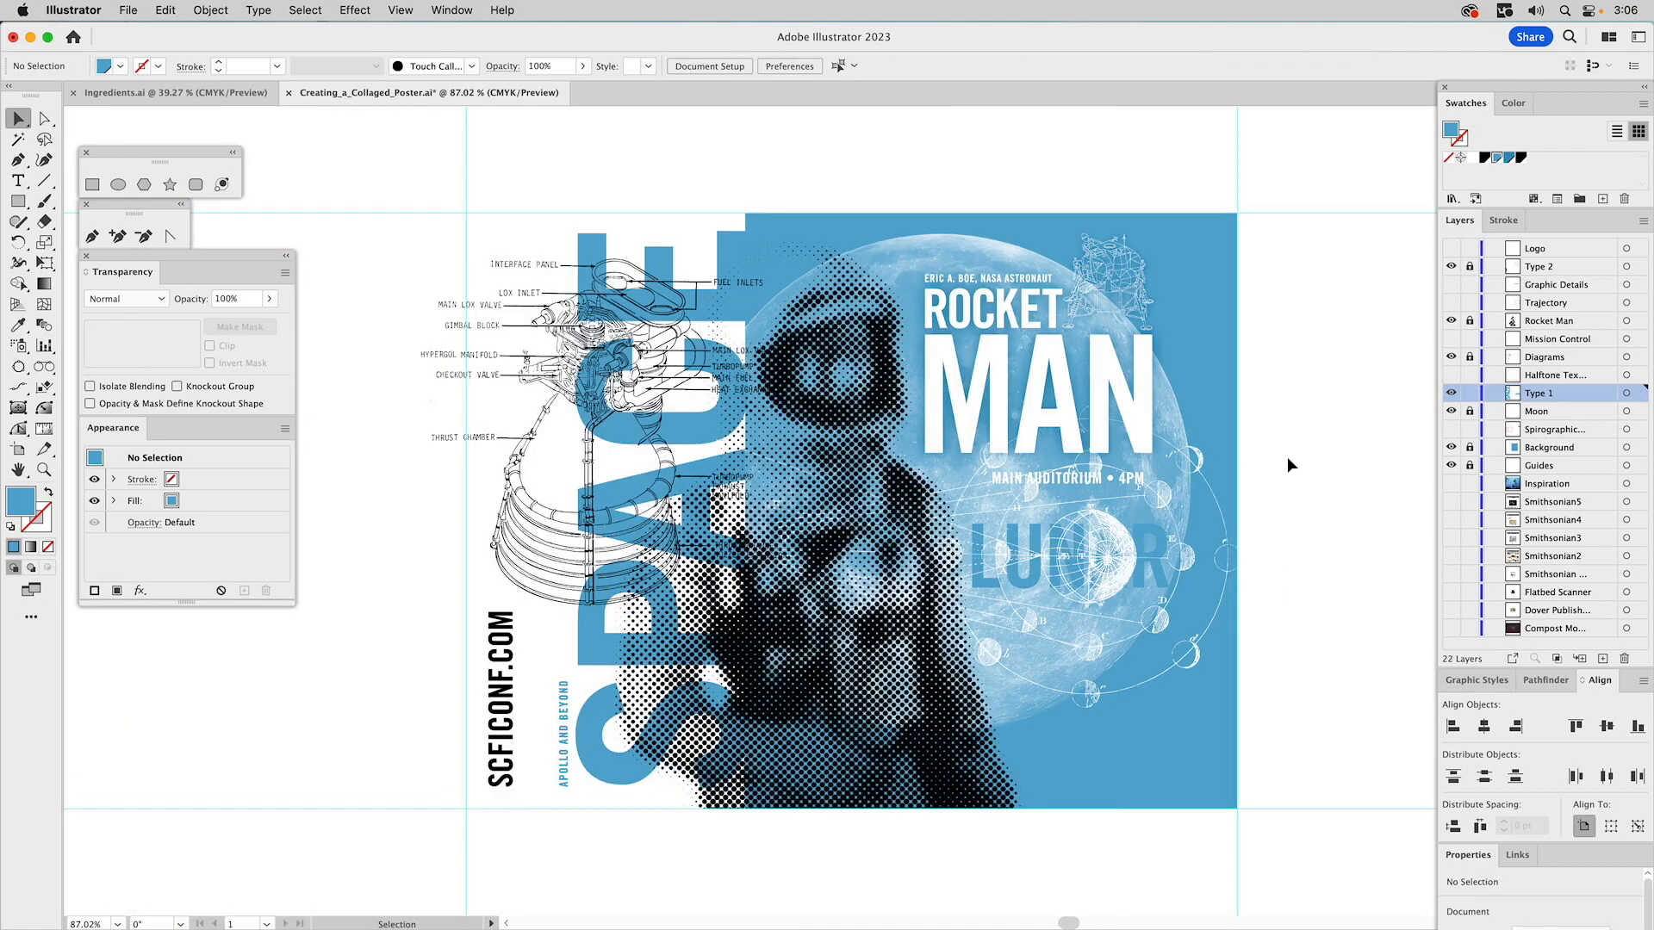
key("z")
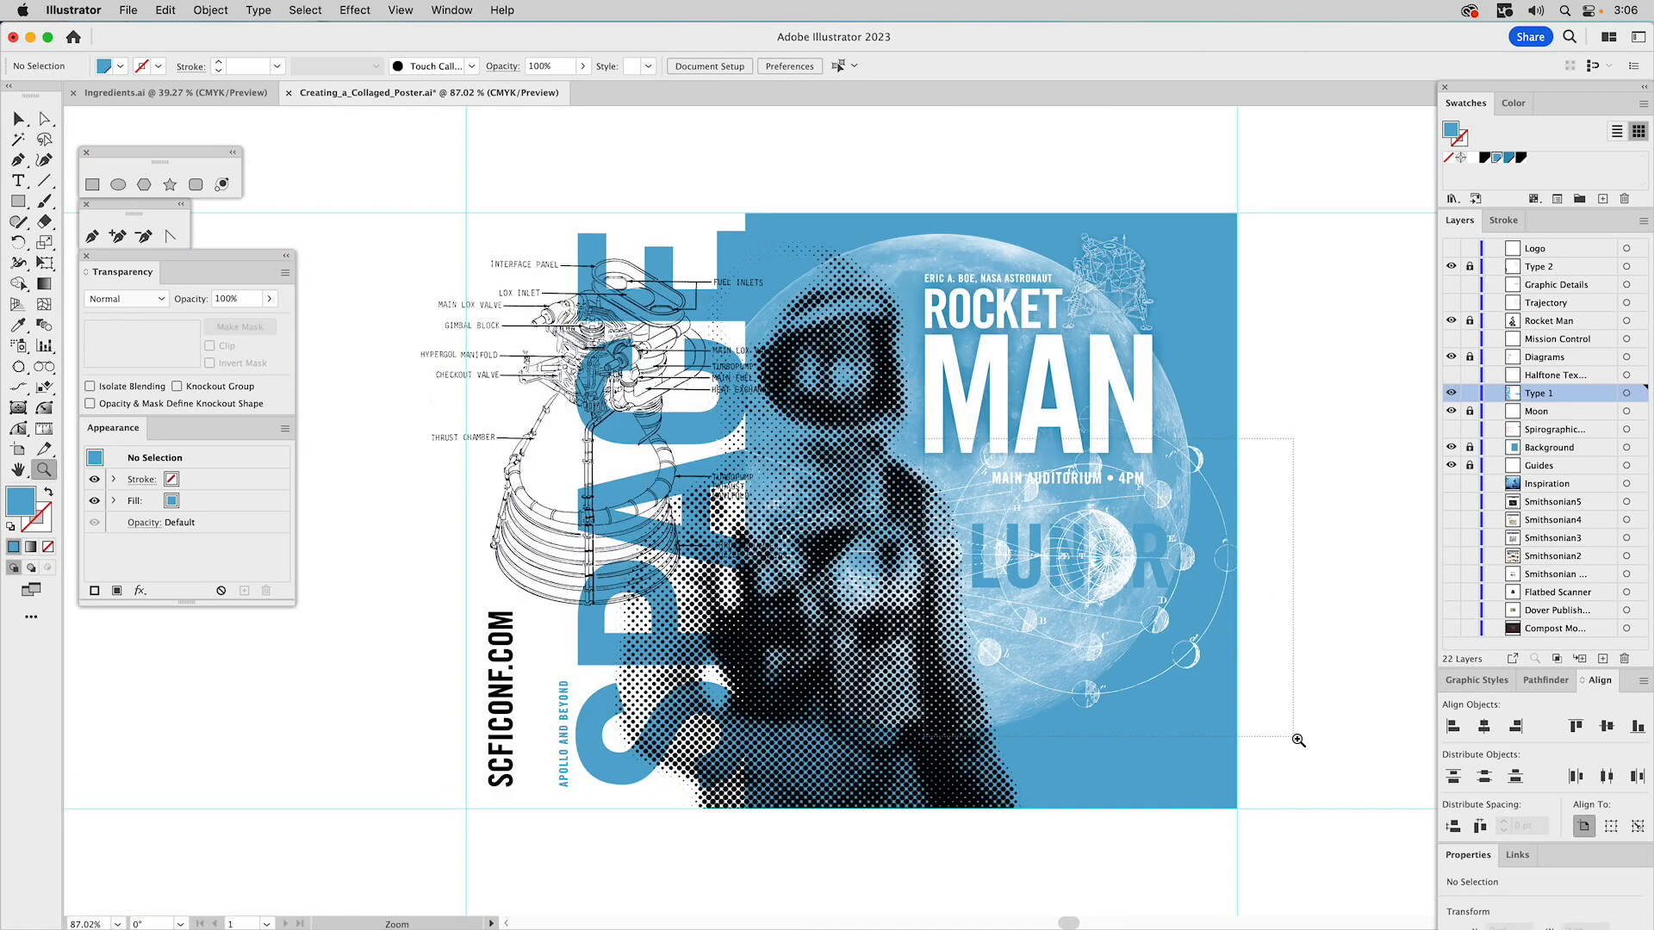
left_click(1281, 727)
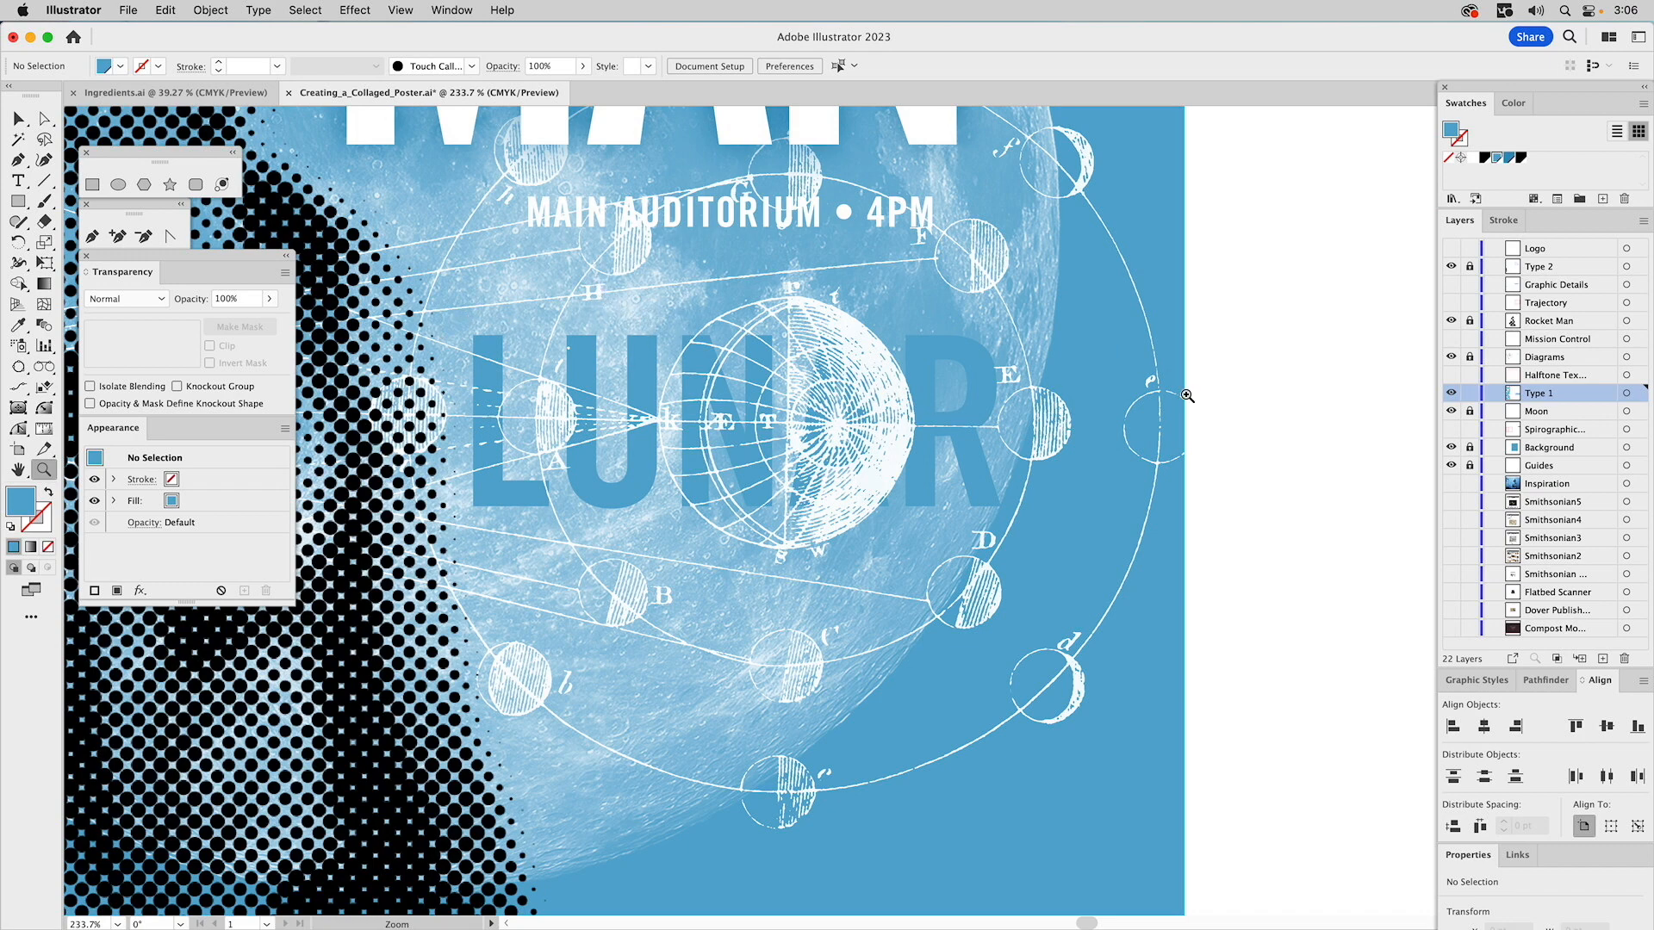
key("super+0")
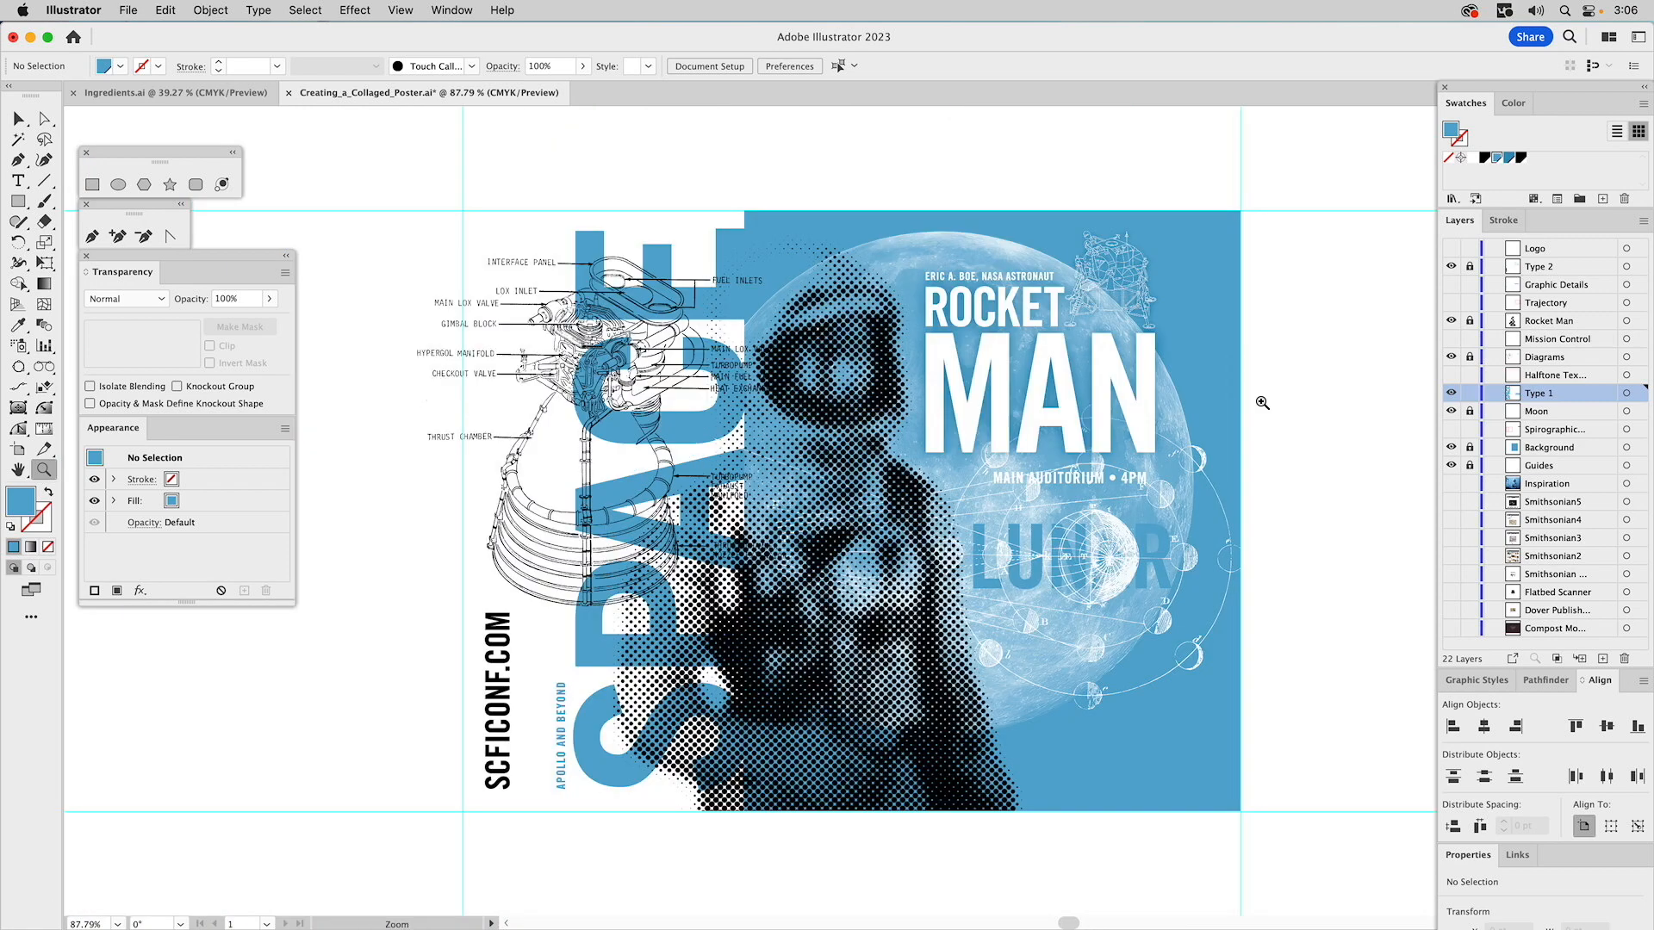
key("v")
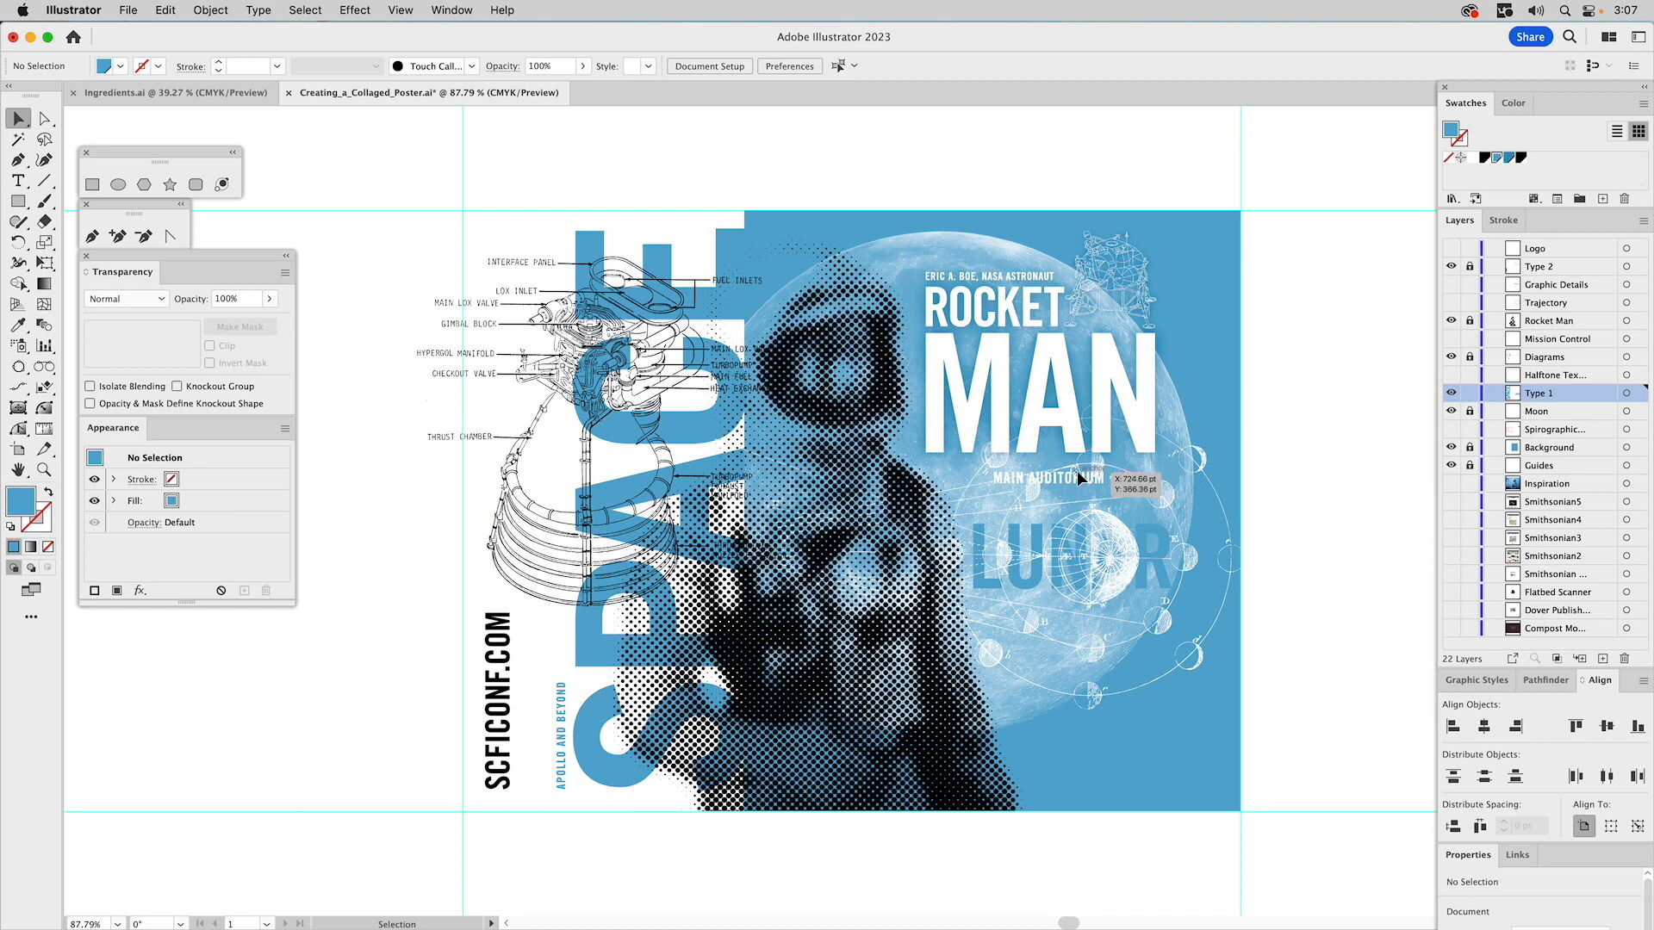
- Make the Graphic Details layer visible and inspect its equation over the SPACE lettering
left_click(1451, 286)
left_click(1451, 286)
left_click(1452, 285)
left_click(1451, 286)
left_click(1451, 286)
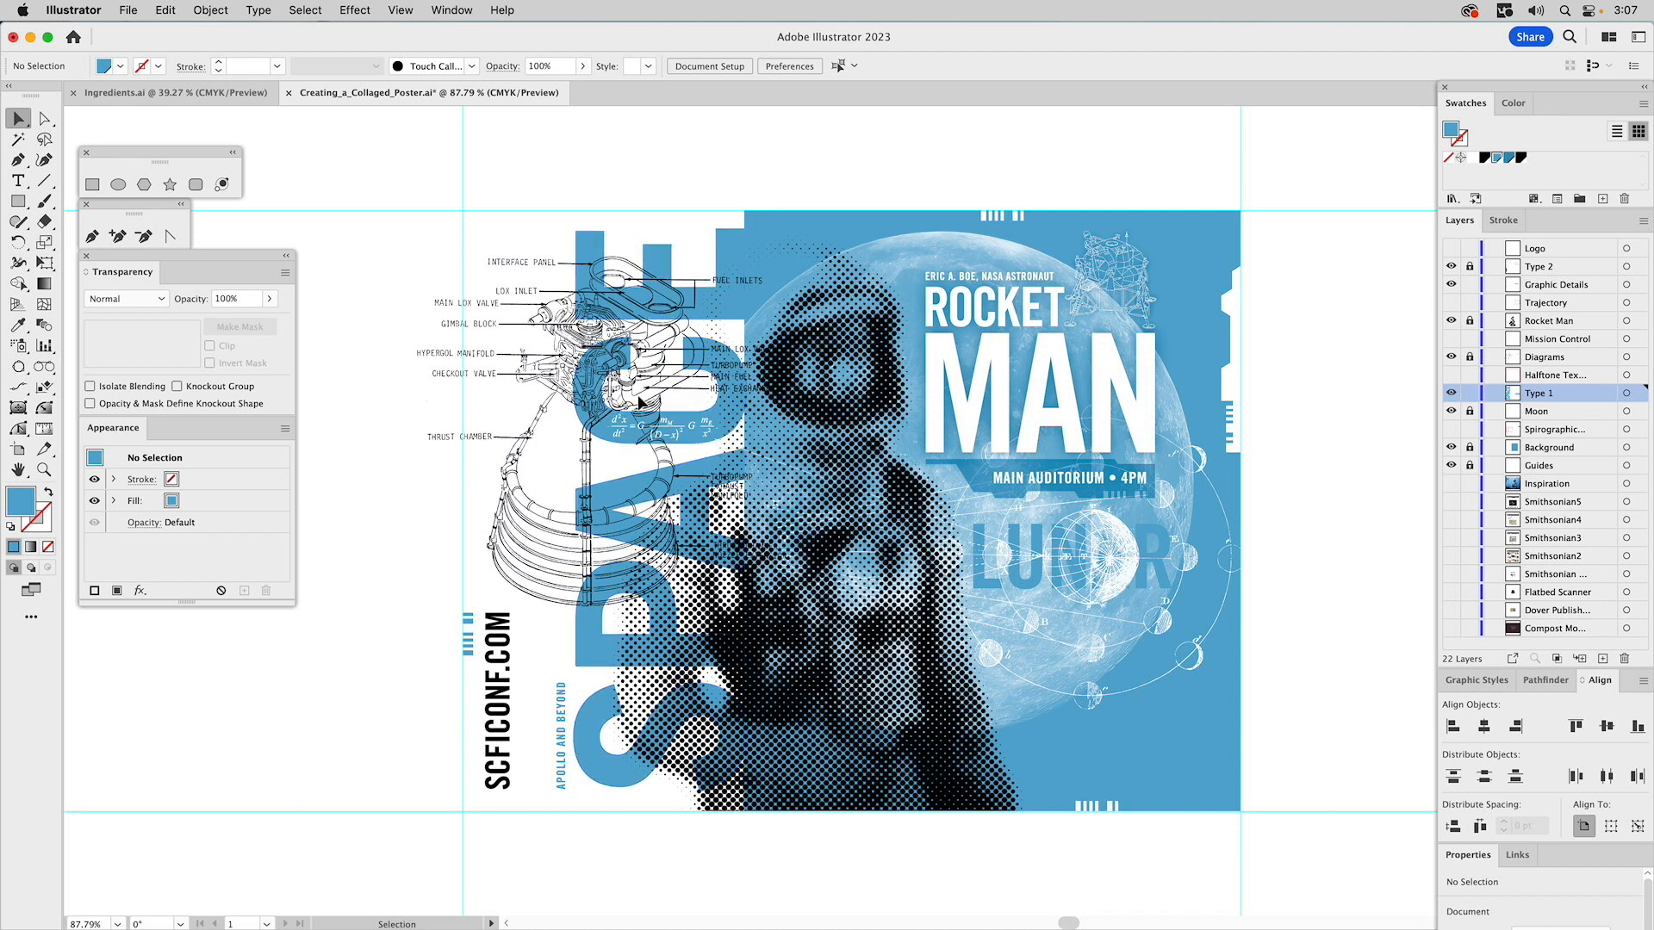
key("z")
left_click_drag(580, 379, 797, 488)
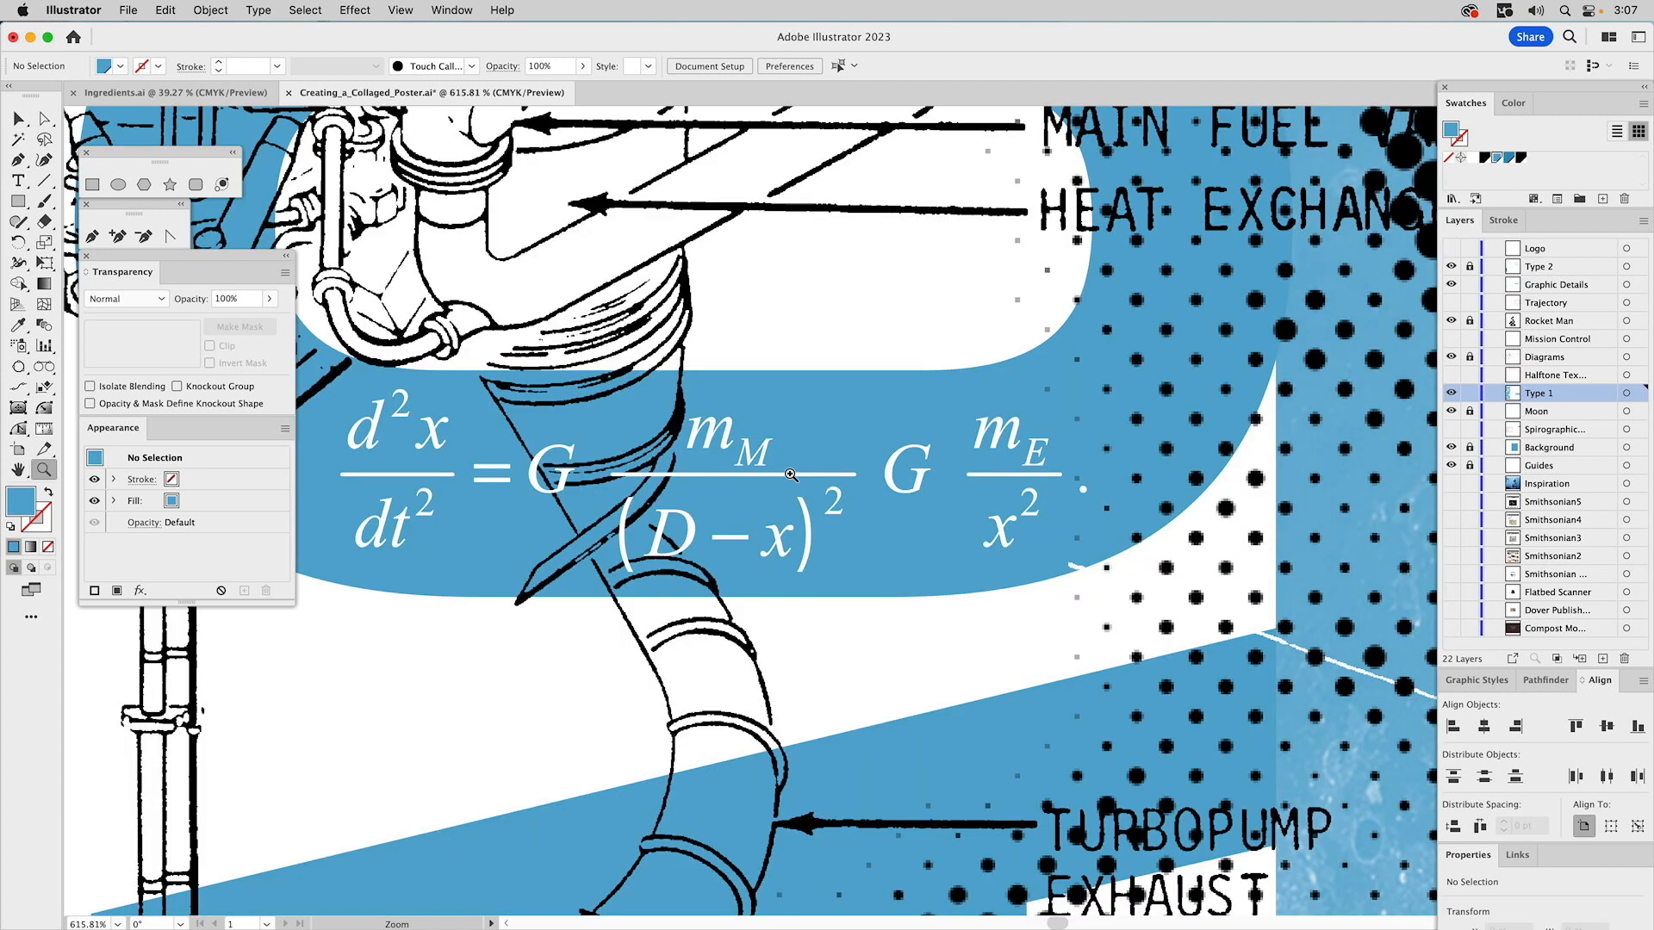
- Select the white equation over the SPACE lettering to inspect its compound path, and return to the full poster with nothing selected
key("v")
left_click(898, 457)
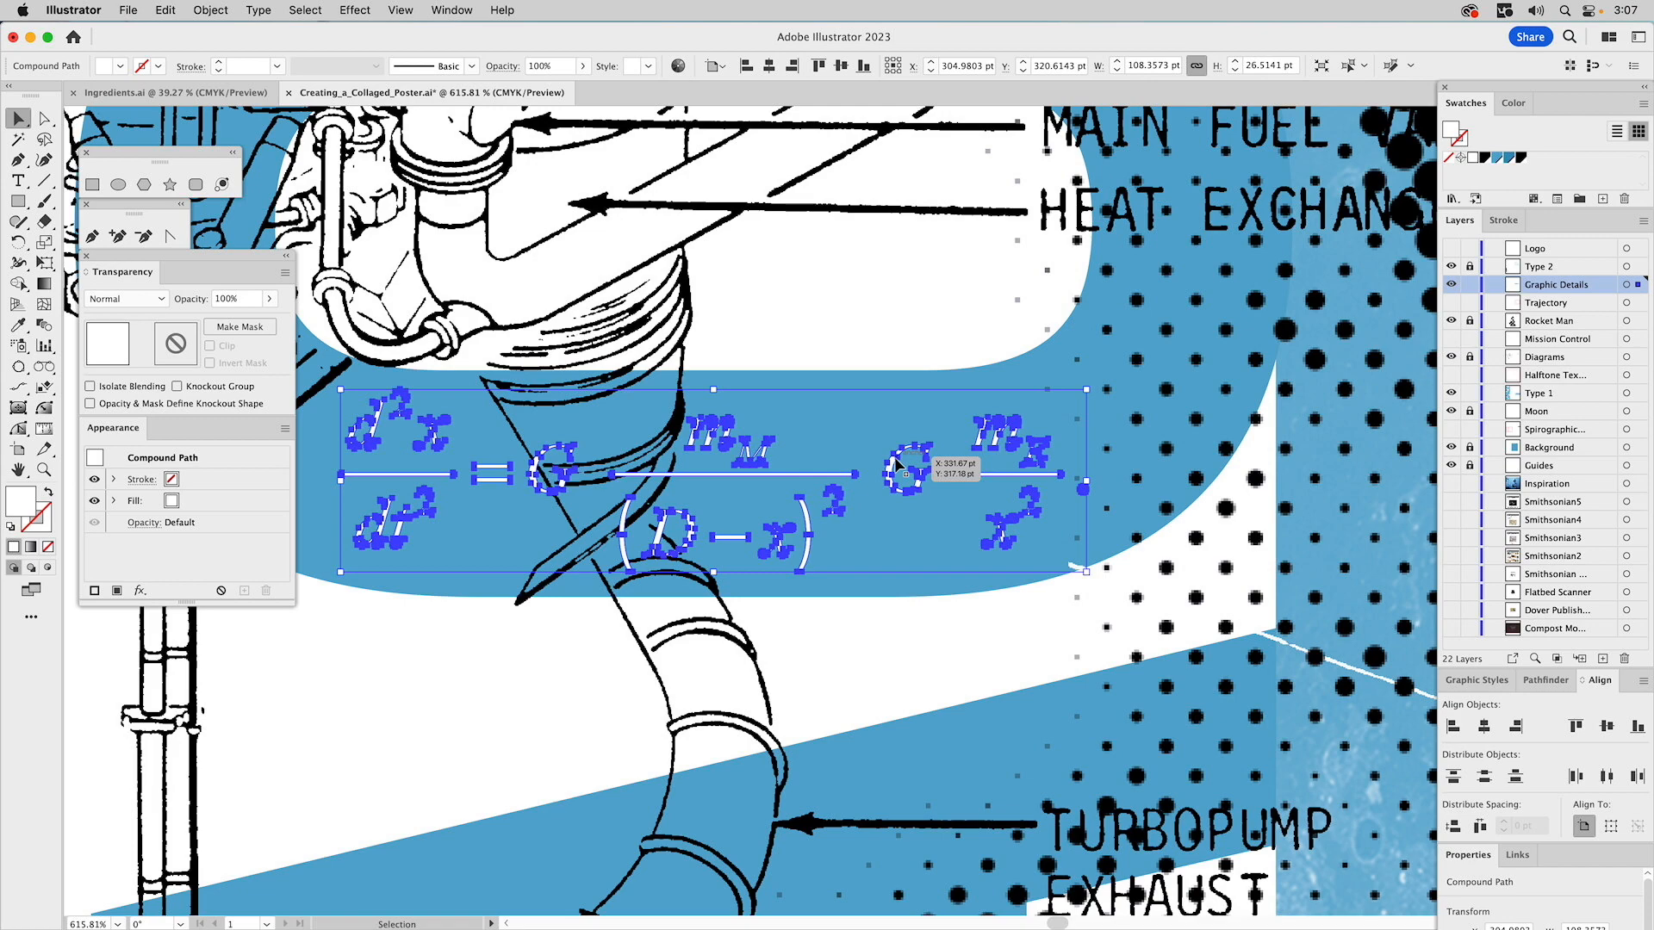
key("a")
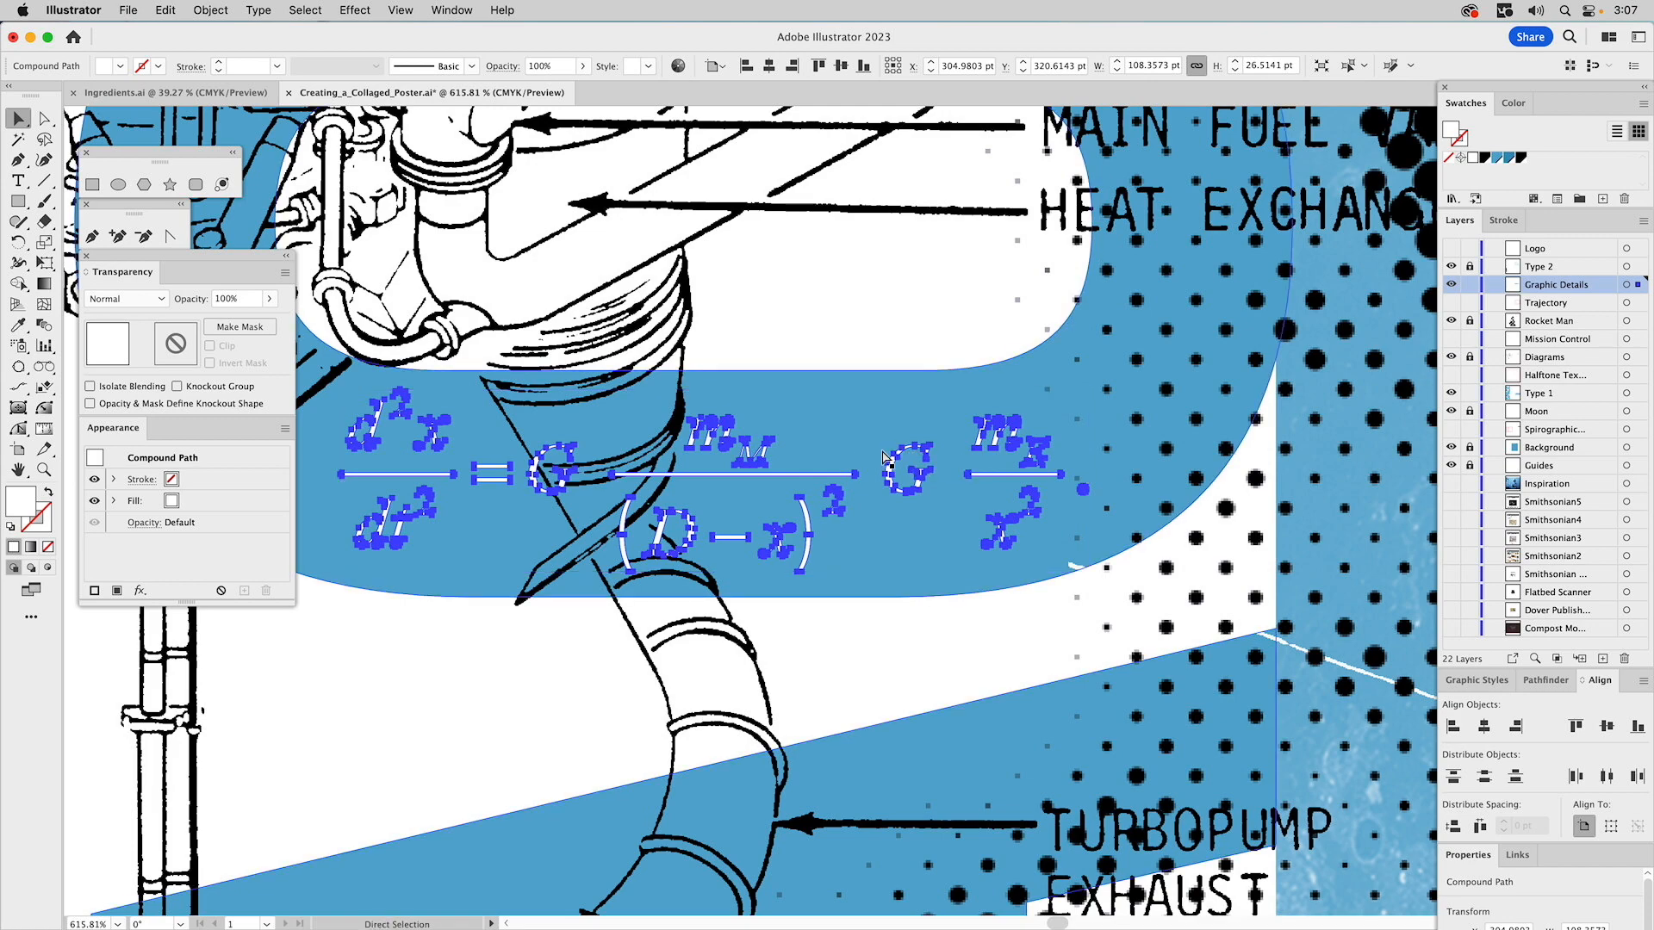
key("super+0")
key("v")
left_click(379, 379)
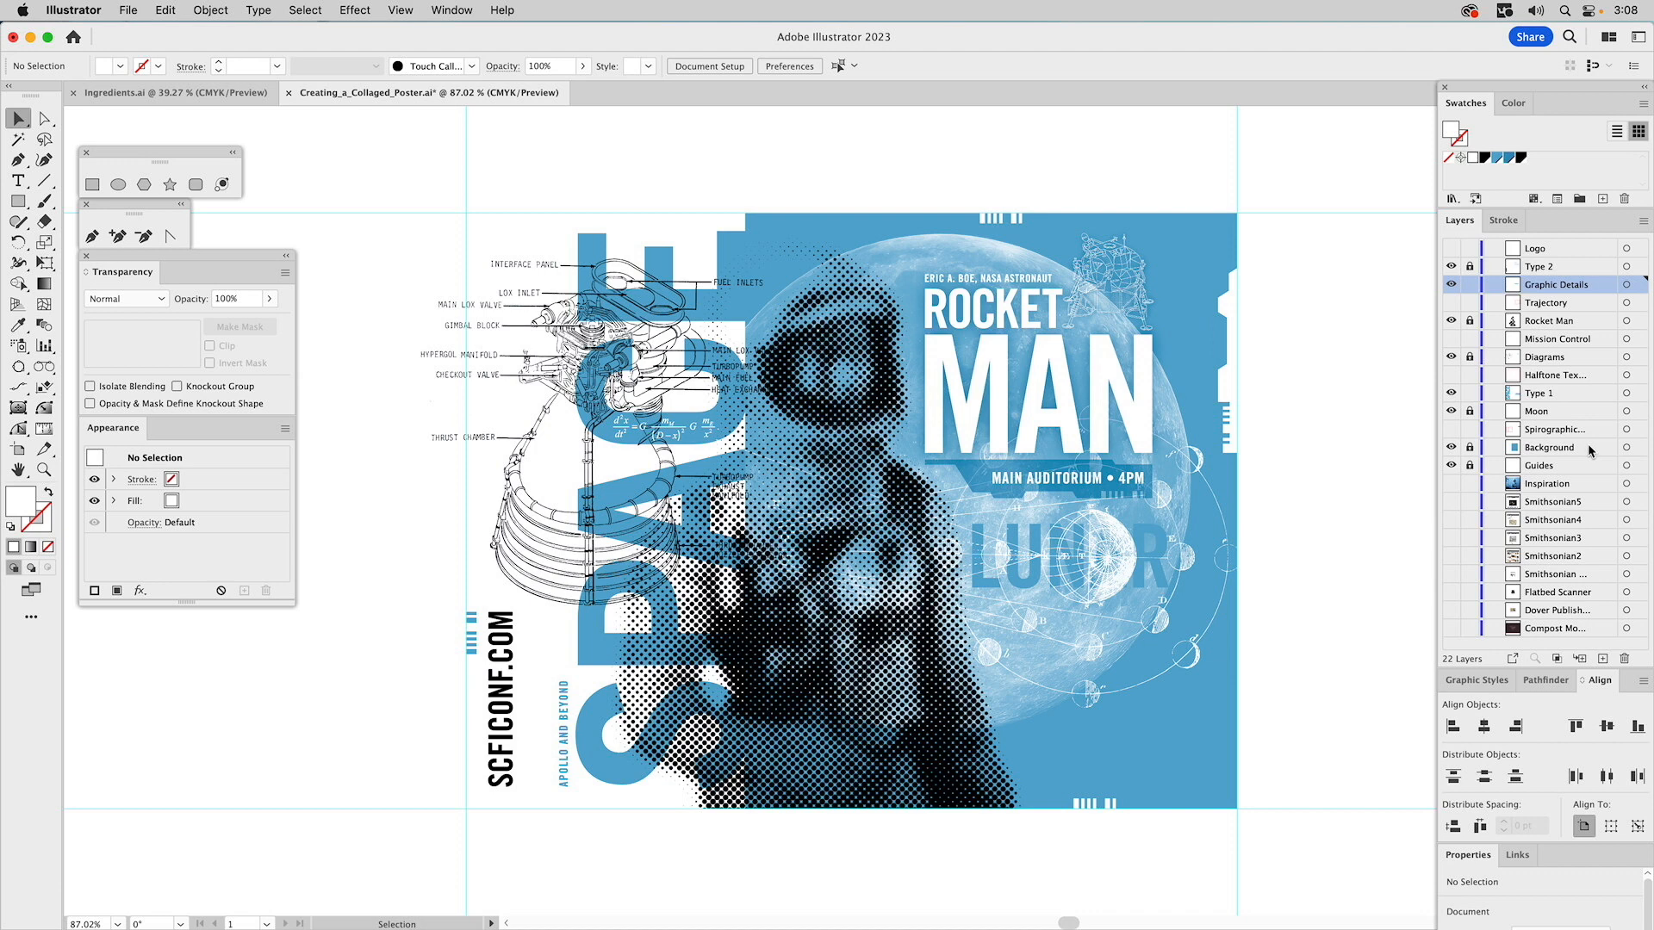
- Lock the Graphic Details and Type 1 layers, and make the Spirographic layer visible and active
left_click(1470, 284)
left_click(1470, 393)
left_click(1451, 428)
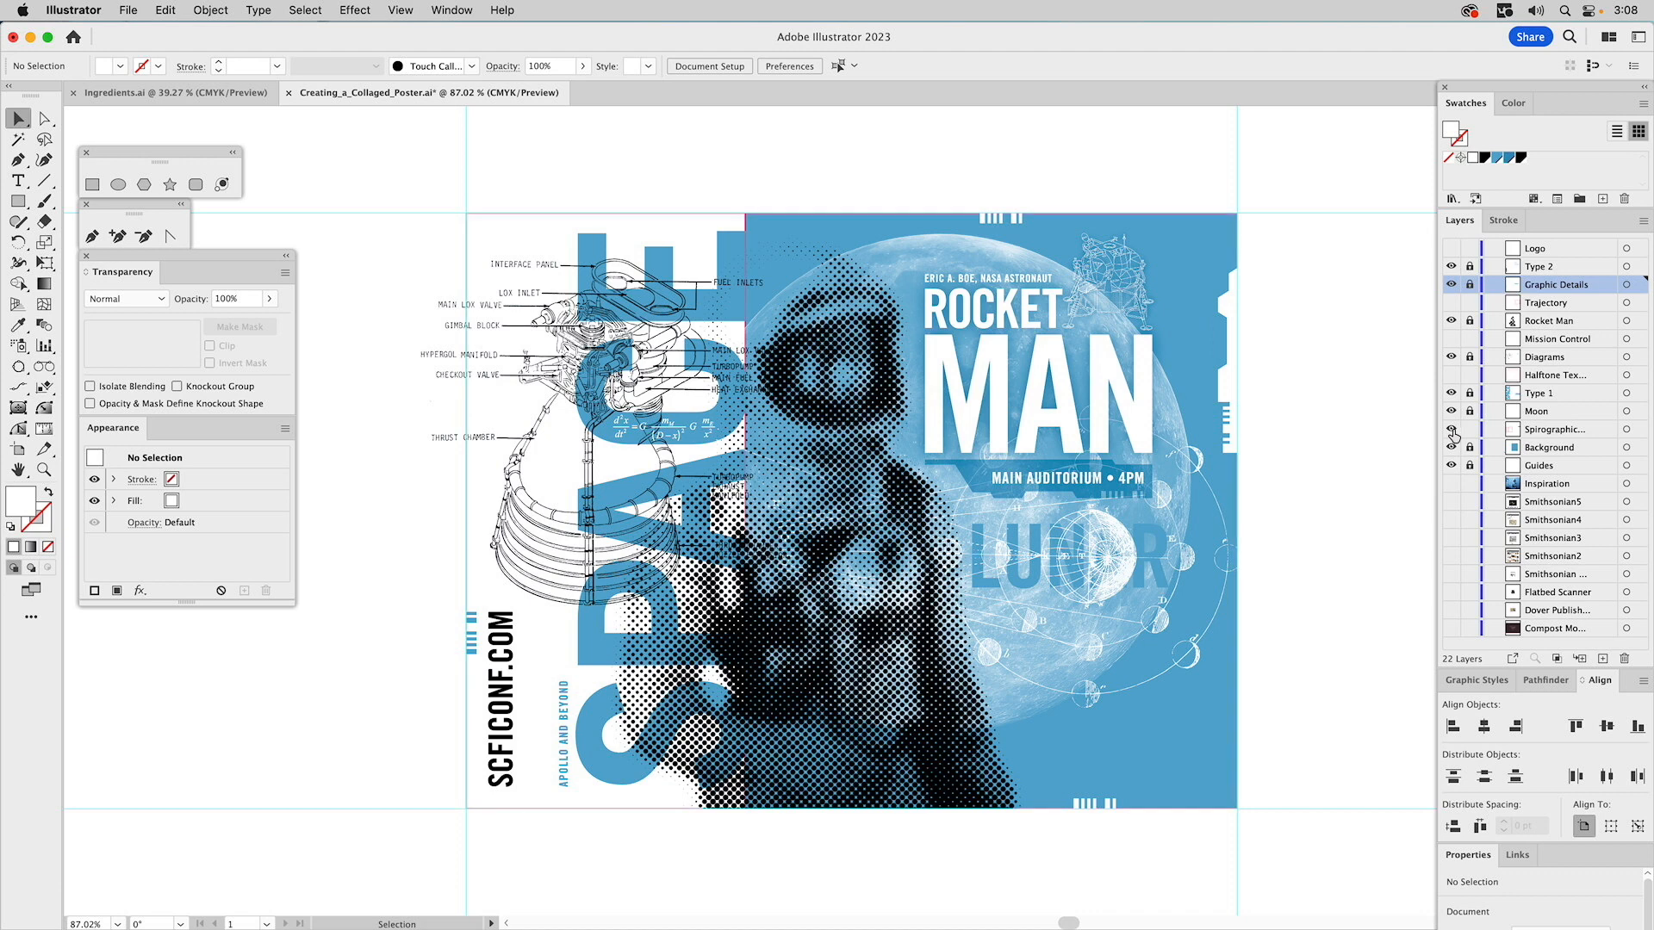
left_click(1531, 437)
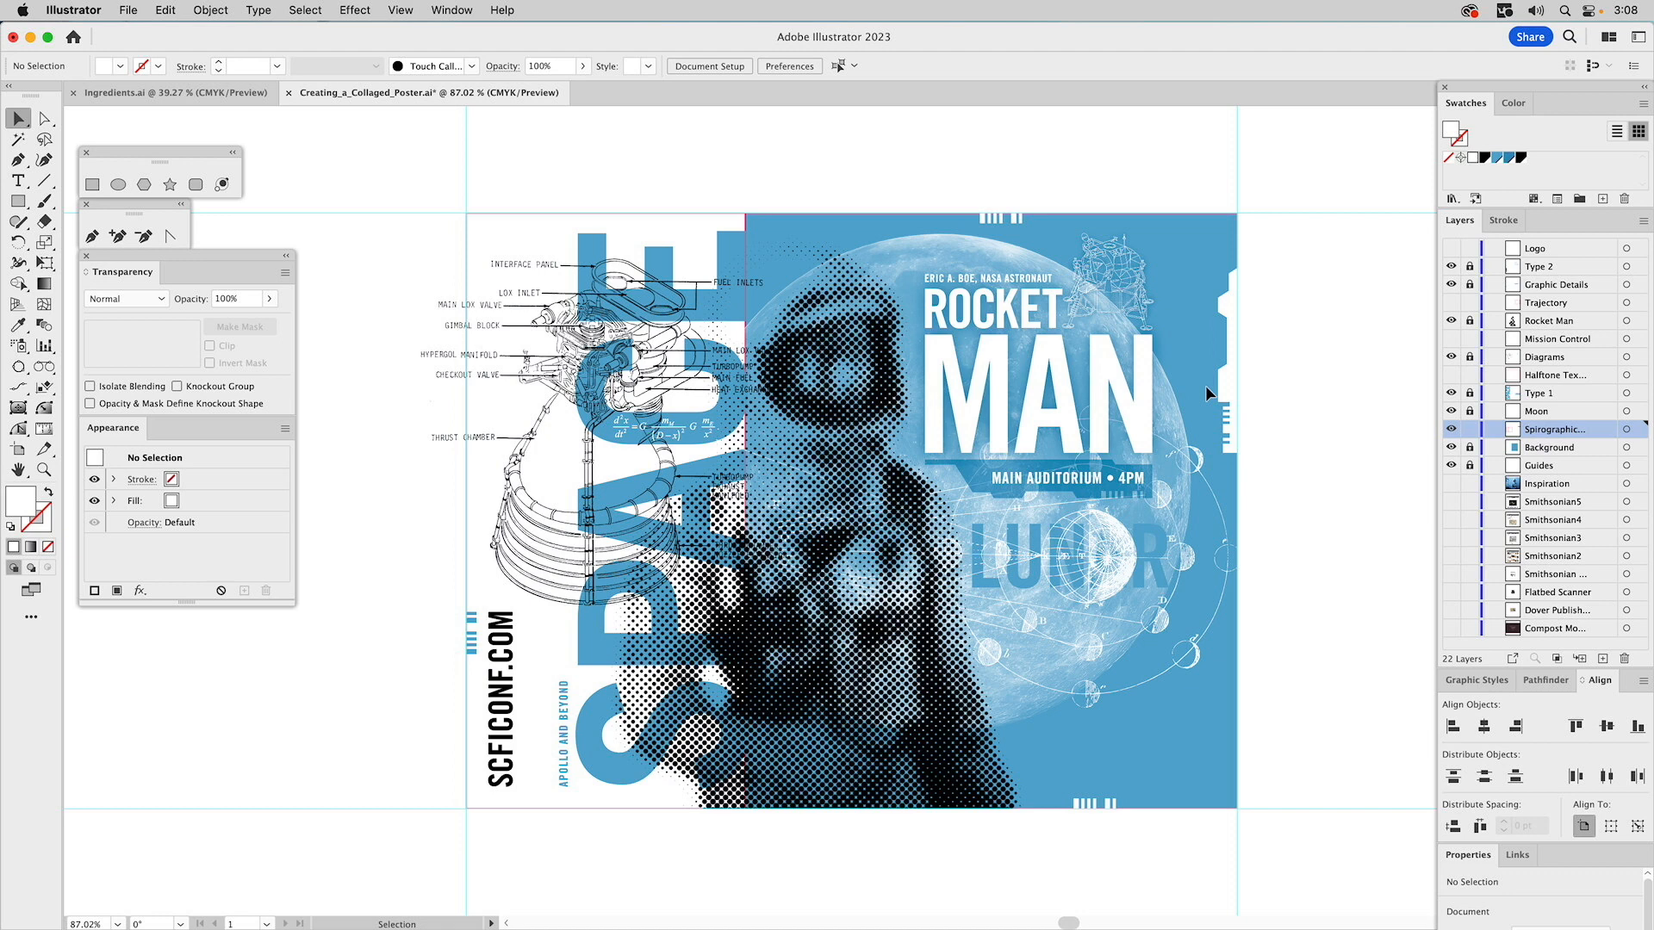
- Delete the black wave shape lying on the pasteboard outside the poster
left_click(44, 469)
left_click(1057, 471, "alt")
left_click_drag(1126, 480, 490, 399)
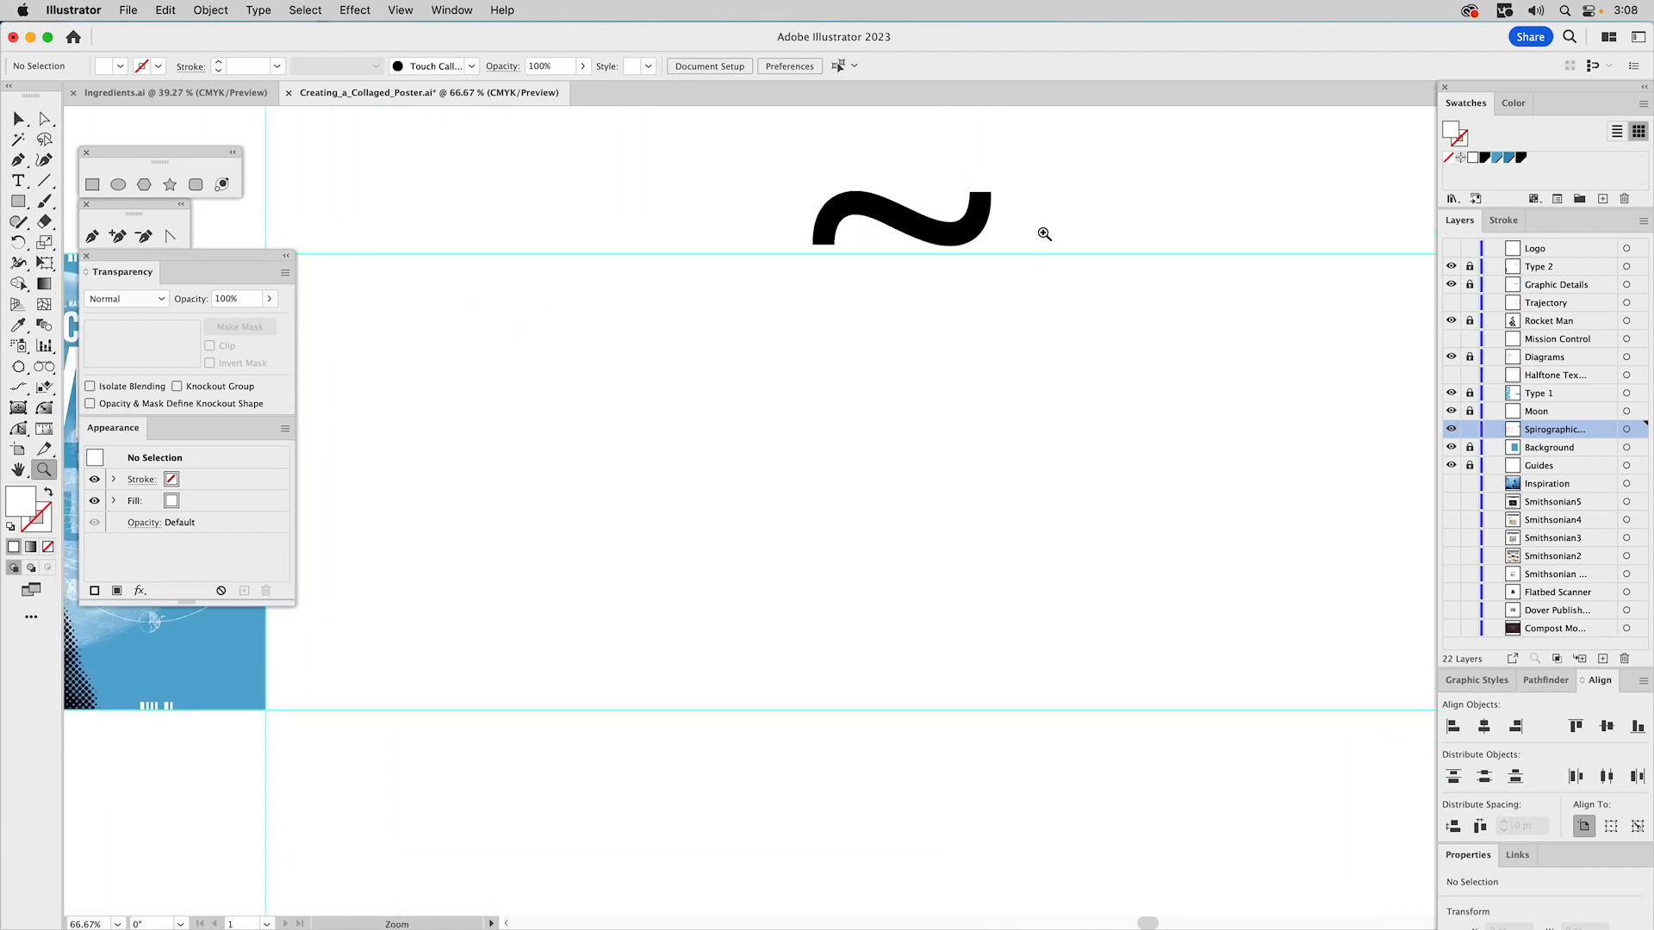
key("v")
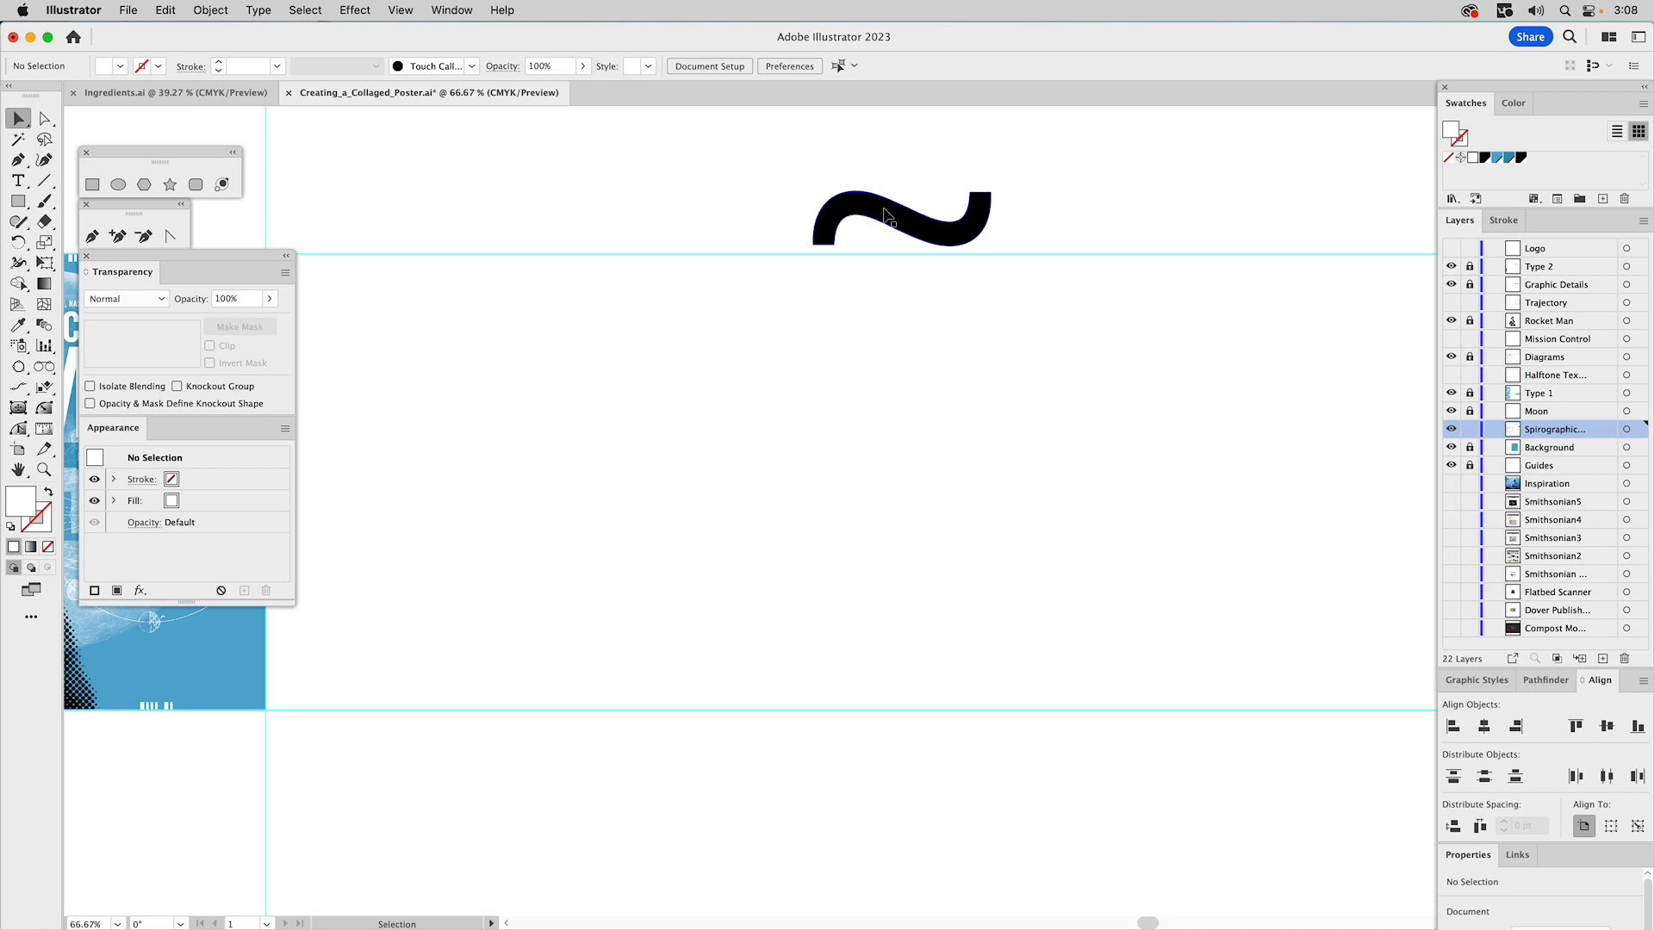
left_click(884, 213)
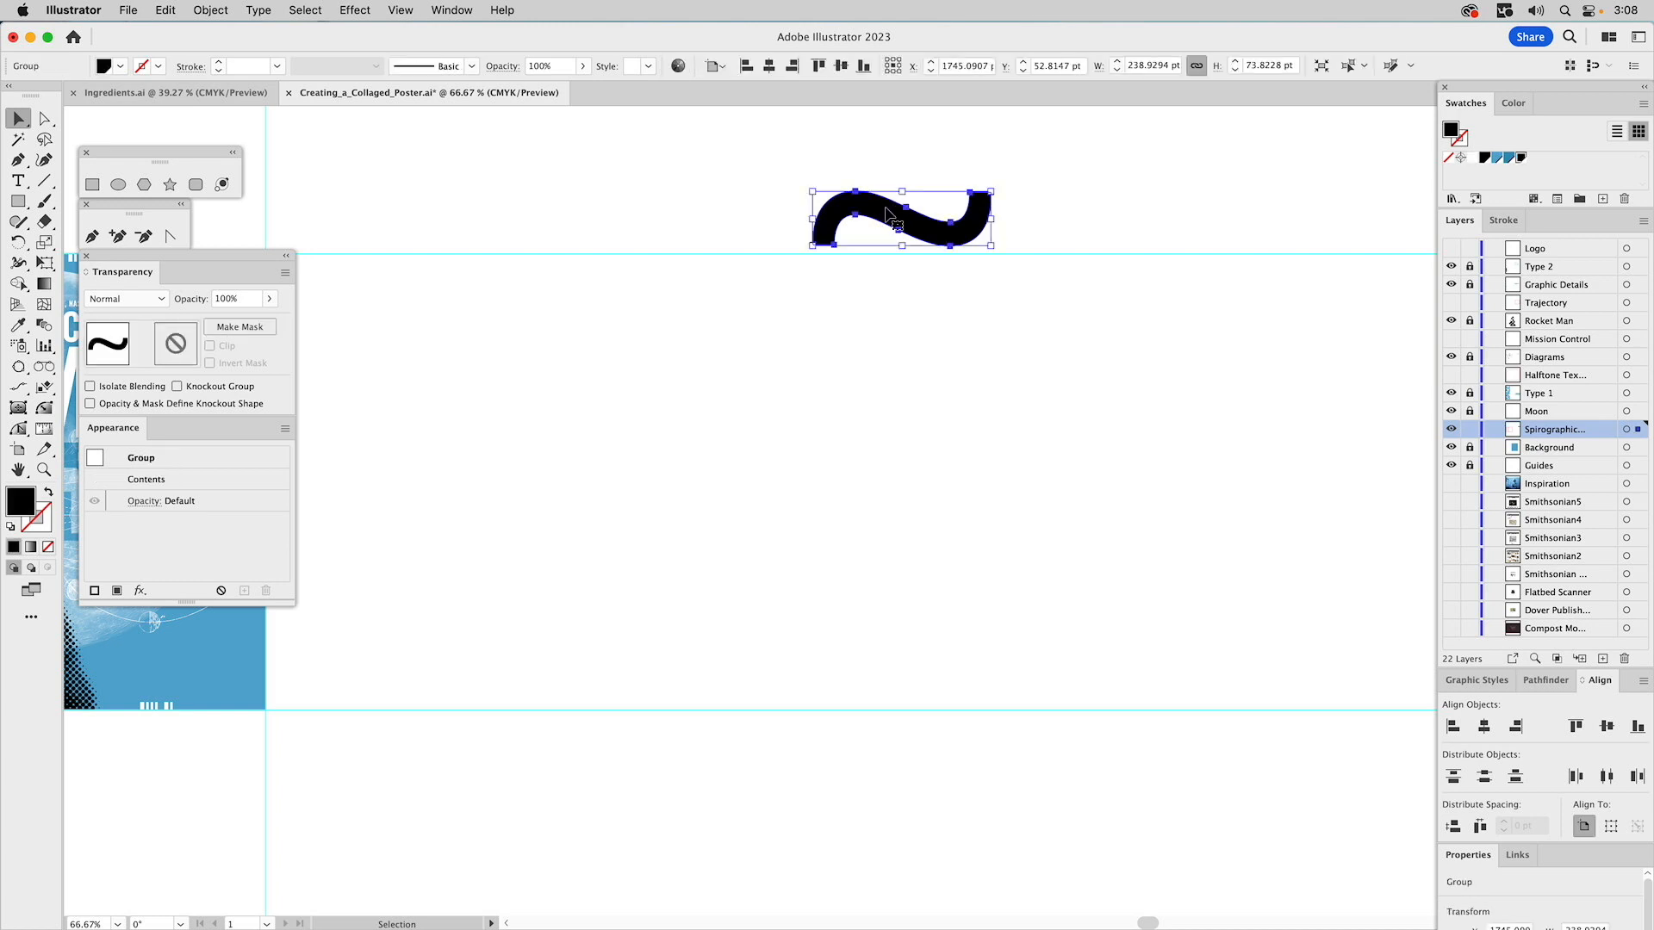
key("Delete")
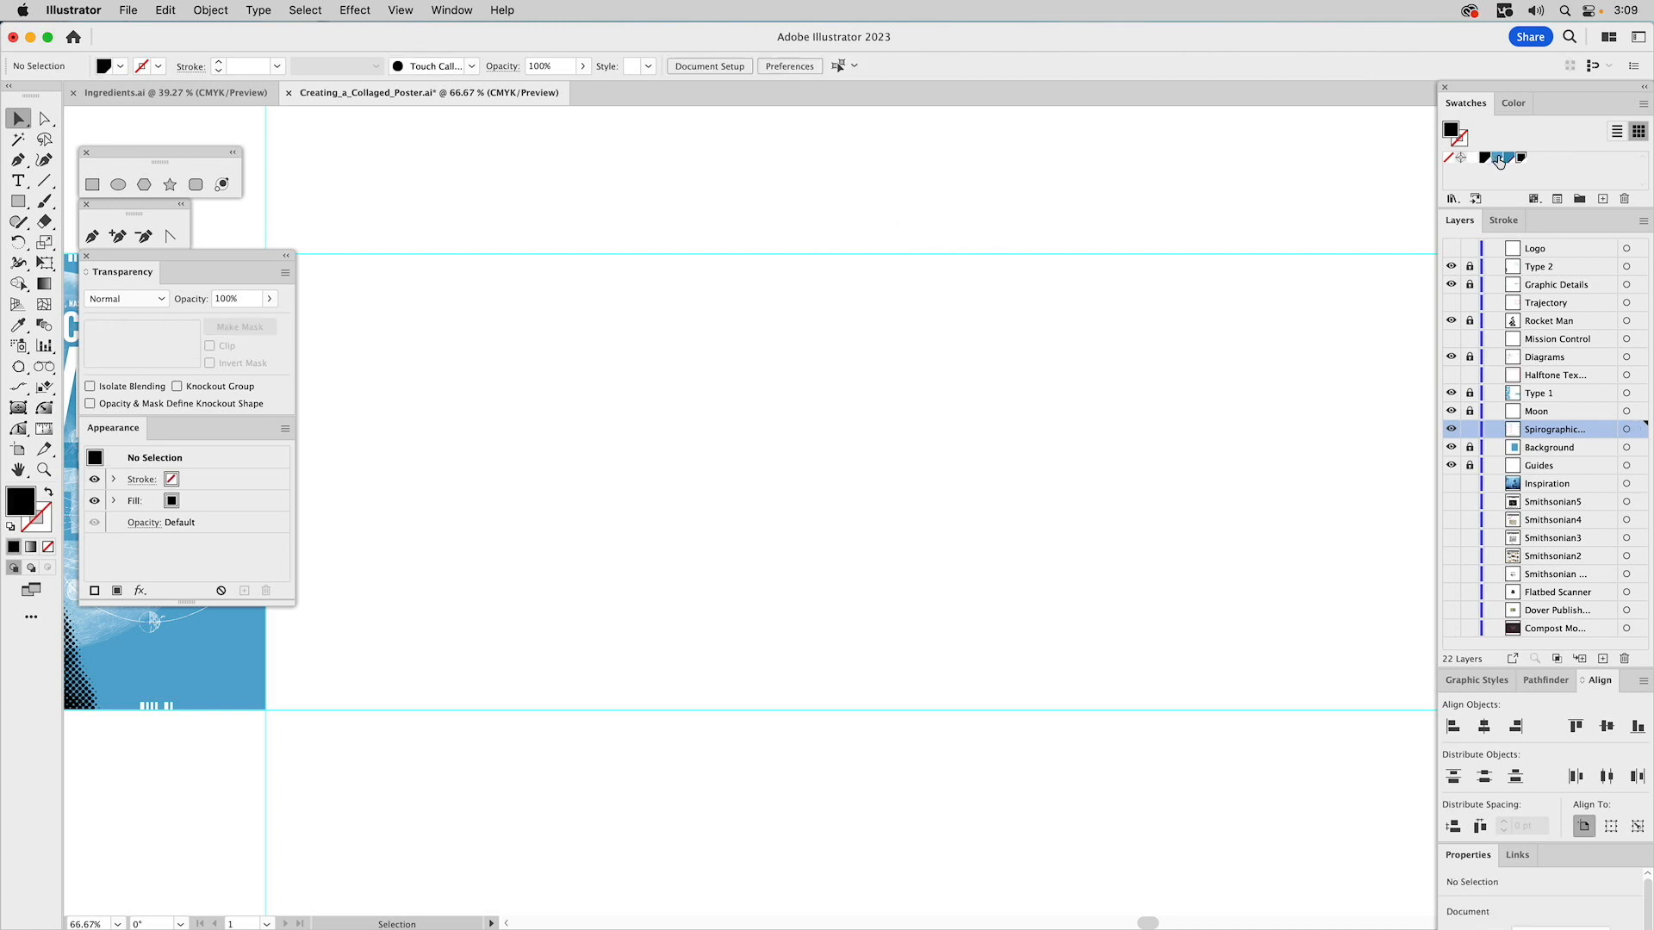
- Set the fill to None and the stroke to the blue swatch for new artwork
left_click(1449, 159)
left_click(1449, 159)
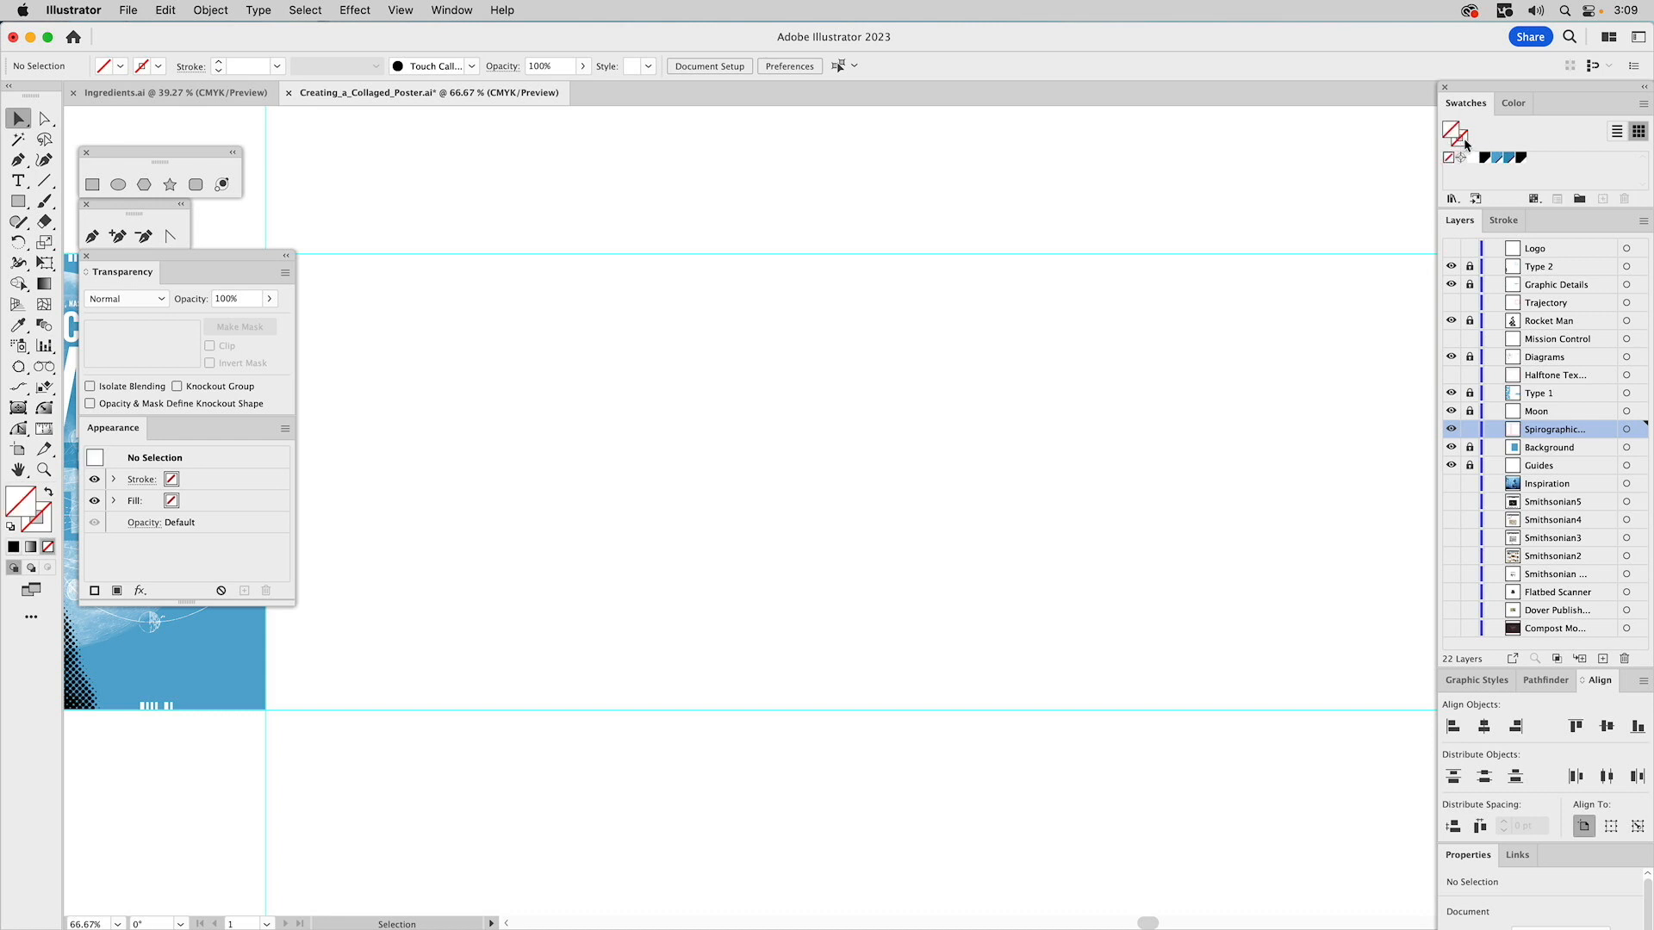
left_click(1499, 159)
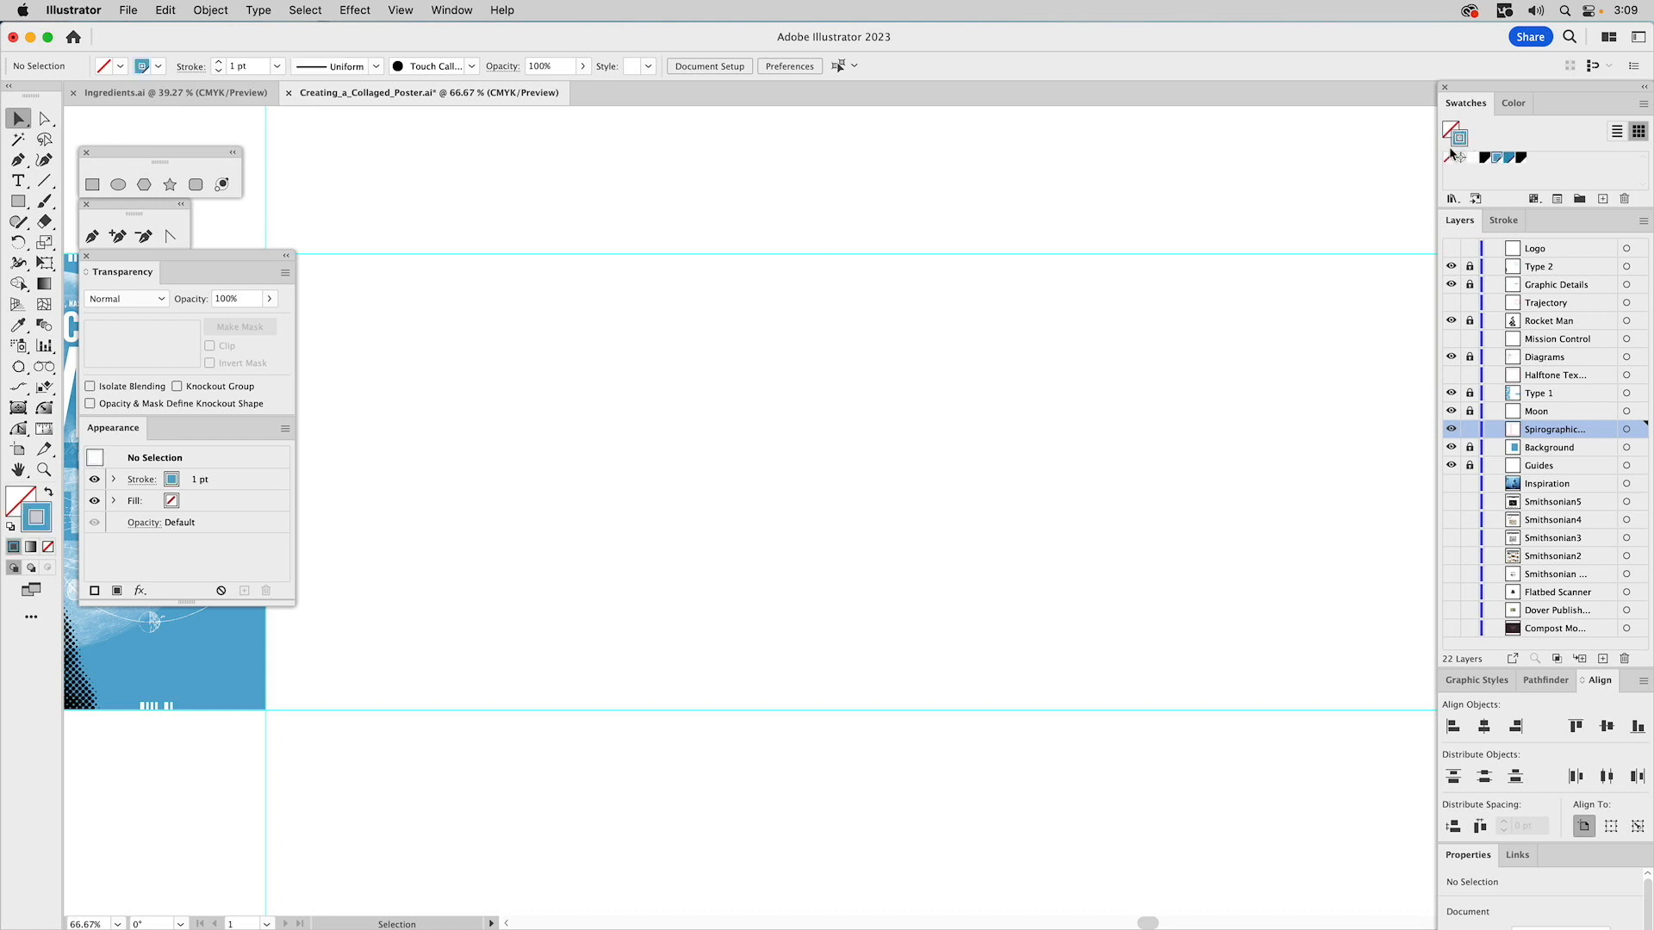
- Draw a trial ellipse about 377 by 238 pt from its center beside the poster and delete it
left_click(125, 188)
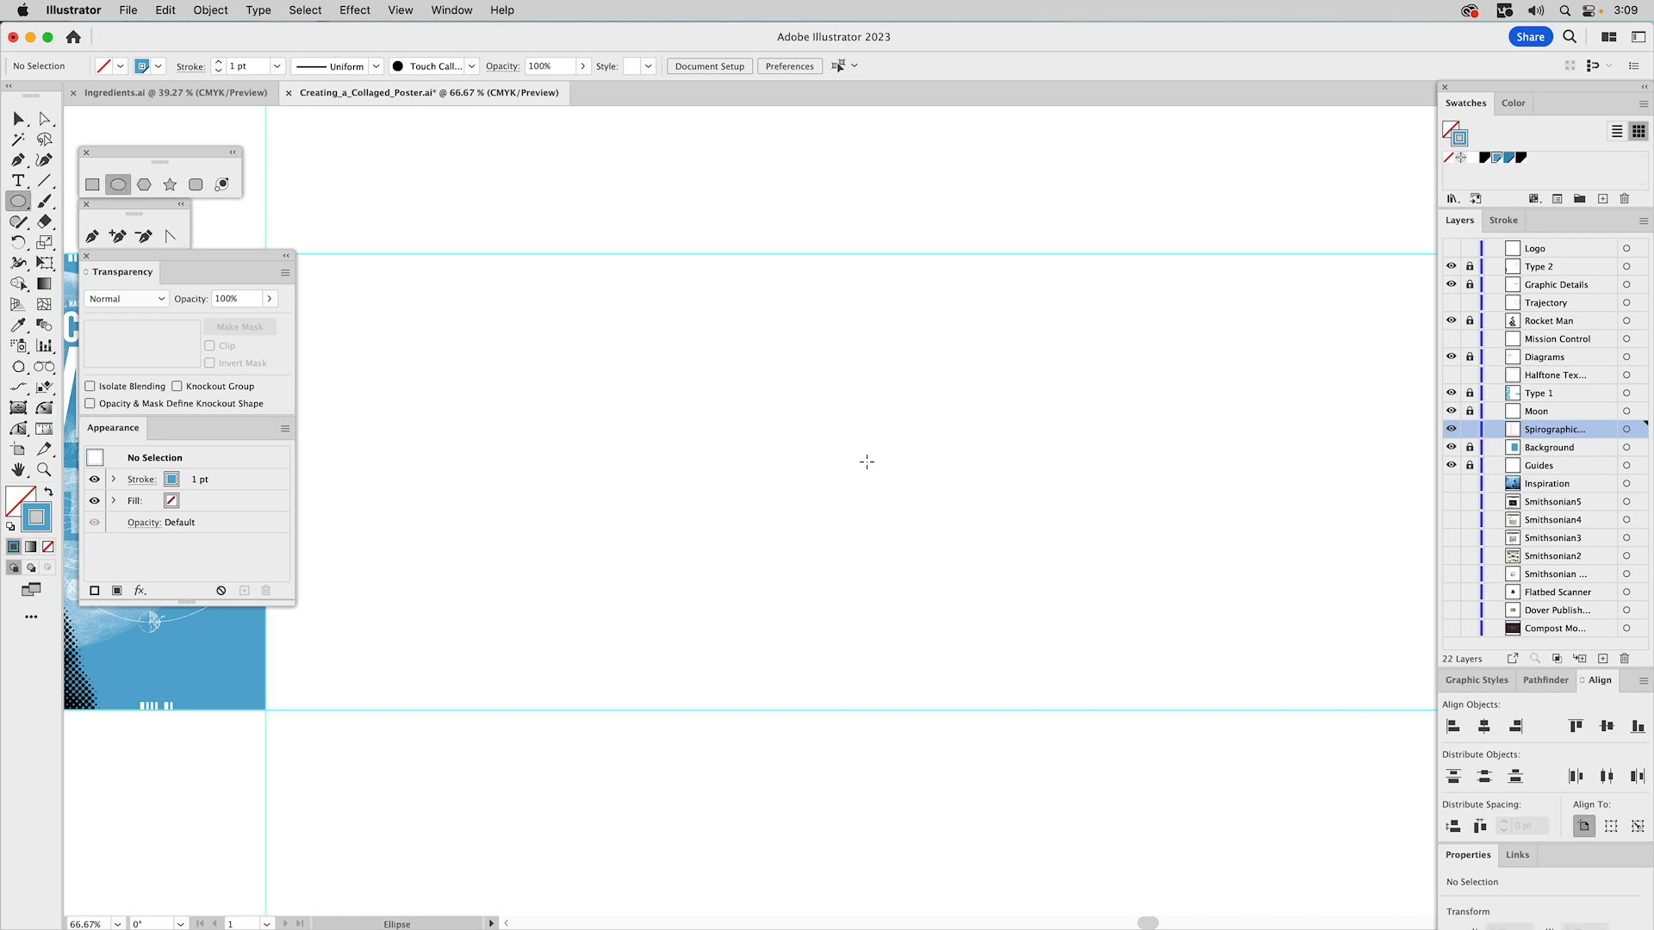
mouse_move(857, 460)
left_mouse_down()
mouse_move(890, 491)
mouse_move(954, 499)
mouse_move(948, 535)
mouse_move(840, 452)
mouse_move(964, 489)
mouse_move(799, 360)
mouse_move(759, 357)
mouse_move(712, 443)
mouse_move(911, 354)
mouse_move(1011, 403)
mouse_move(984, 366)
mouse_move(1025, 383)
mouse_move(977, 337)
mouse_move(1025, 344)
mouse_move(1004, 434)
mouse_move(998, 371)
left_mouse_up()
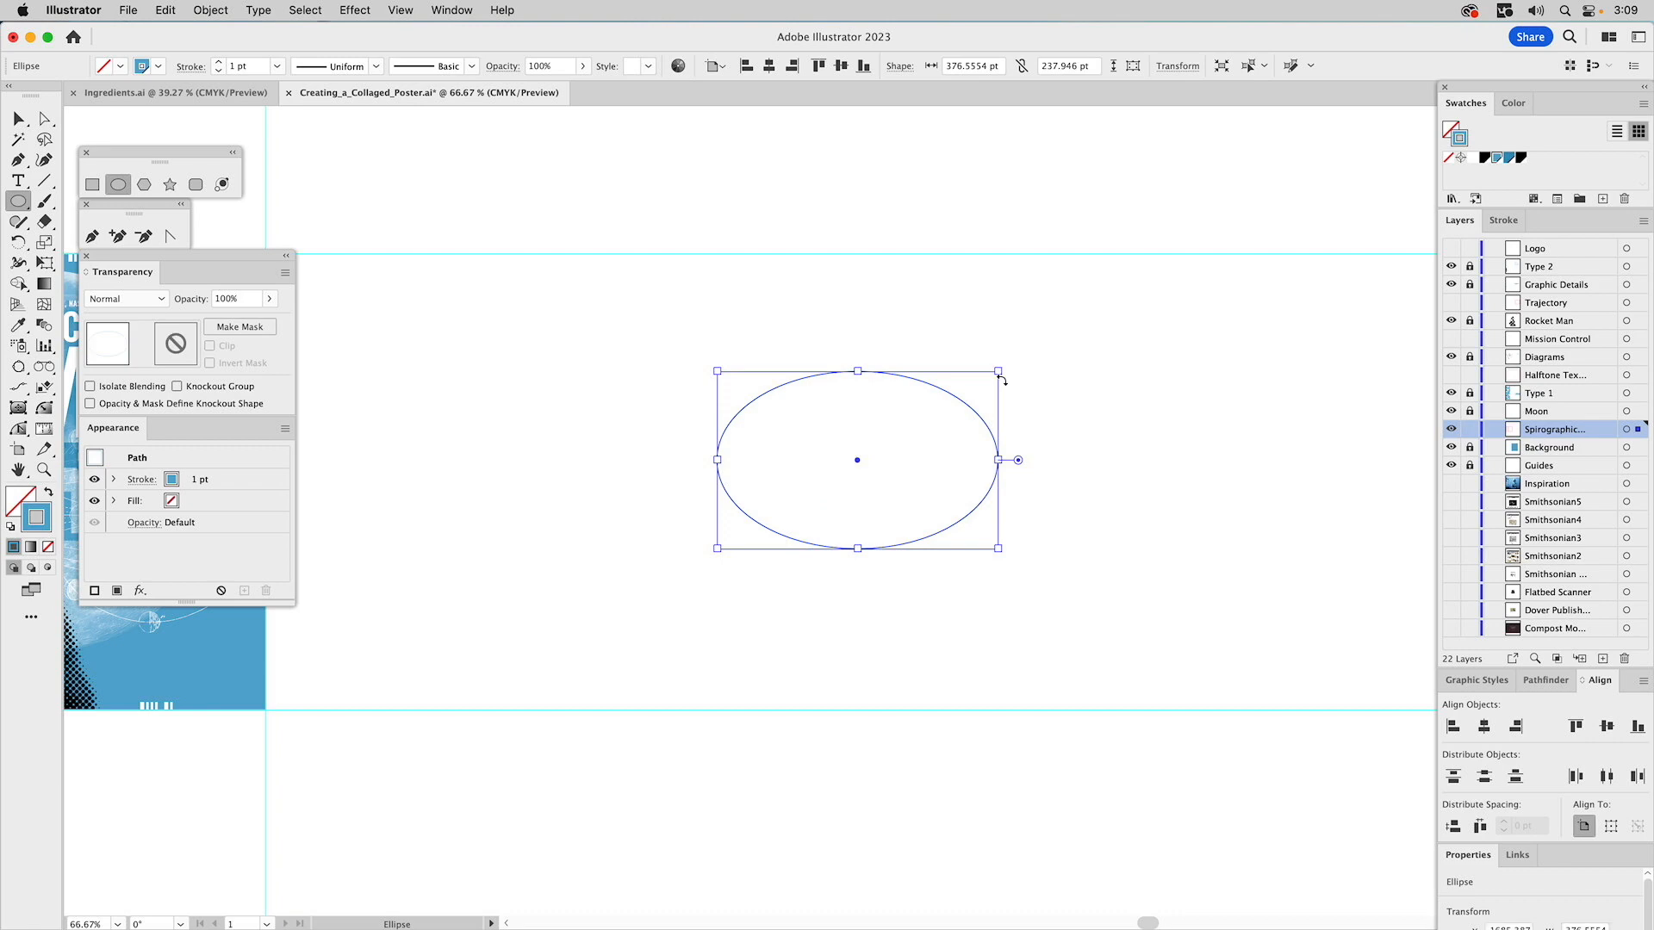
key("Delete")
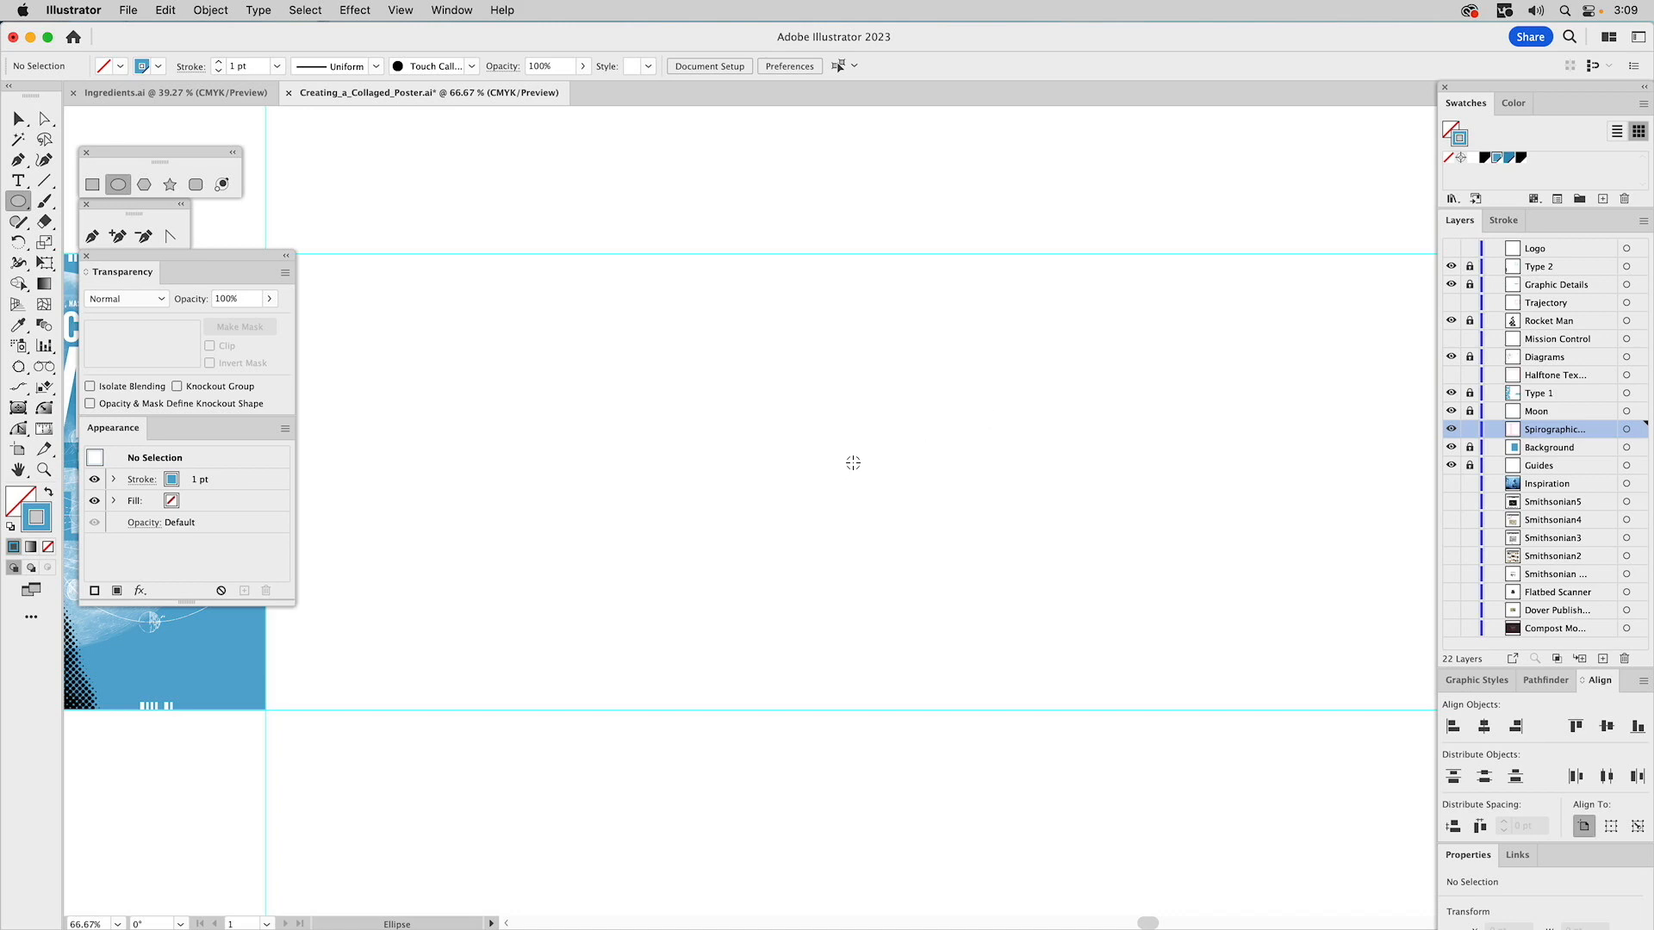
- Try a spirograph pattern of many ellipses sharing one center, group it, and undo it
mouse_move(853, 463)
left_mouse_down()
mouse_move(864, 518)
mouse_move(794, 416)
mouse_move(647, 647)
mouse_move(483, 187)
mouse_move(955, 319)
mouse_move(1550, 403)
mouse_move(1412, 140)
mouse_move(1447, 69)
left_mouse_up()
left_click_drag(1305, 420, 1233, 372)
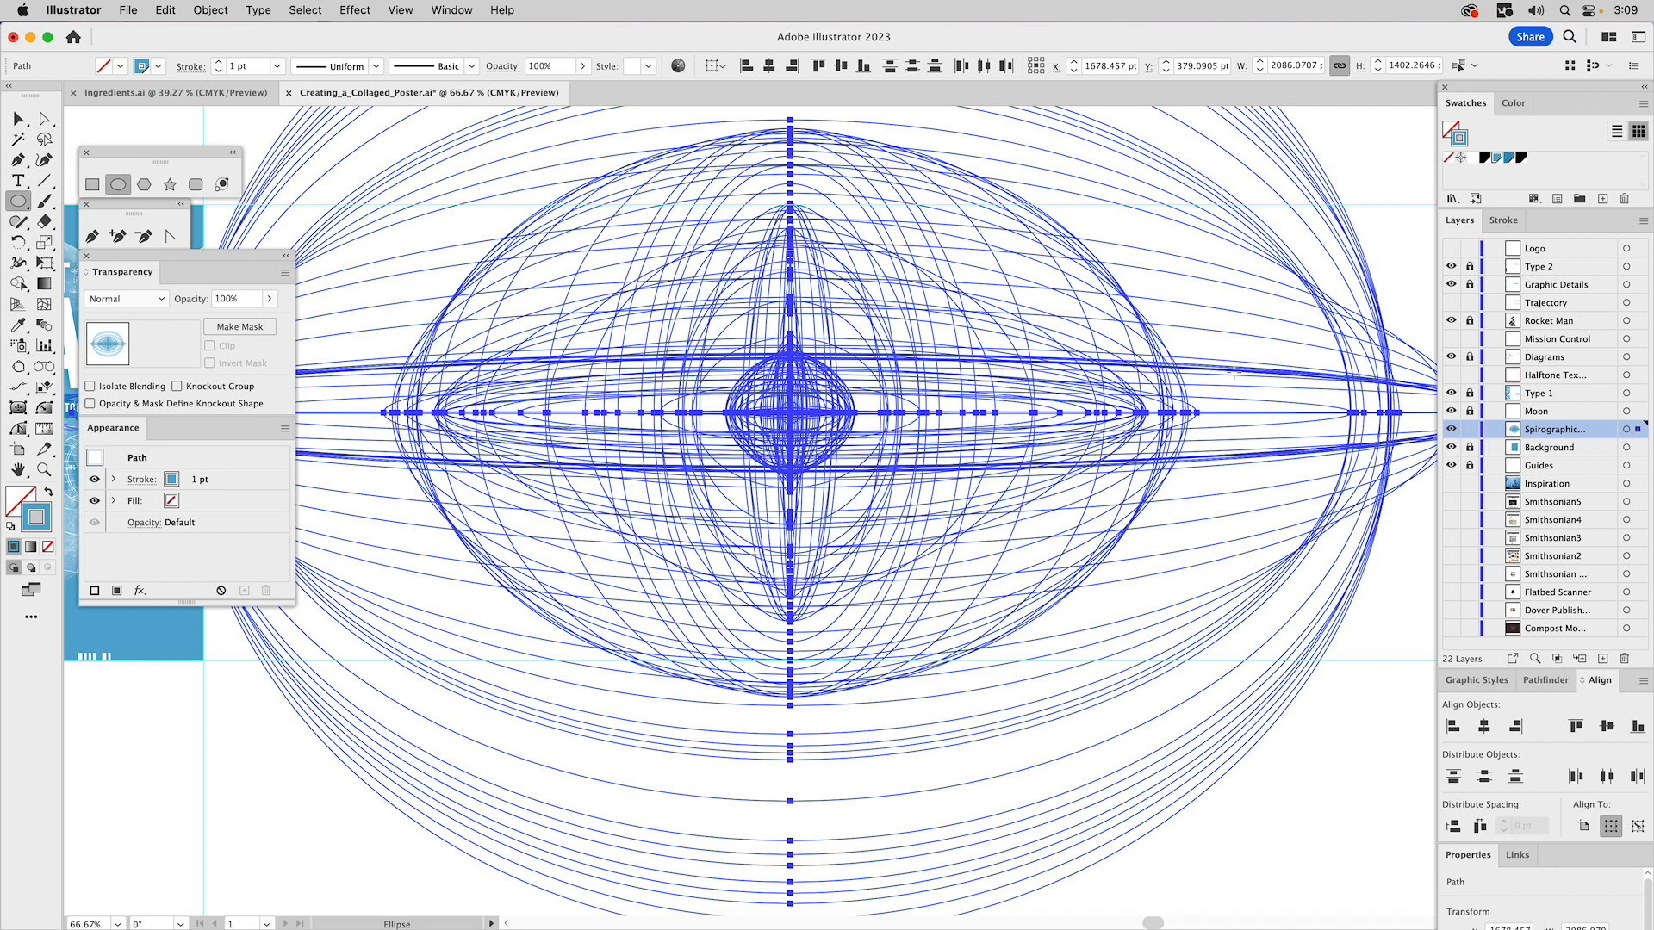
key("super+g")
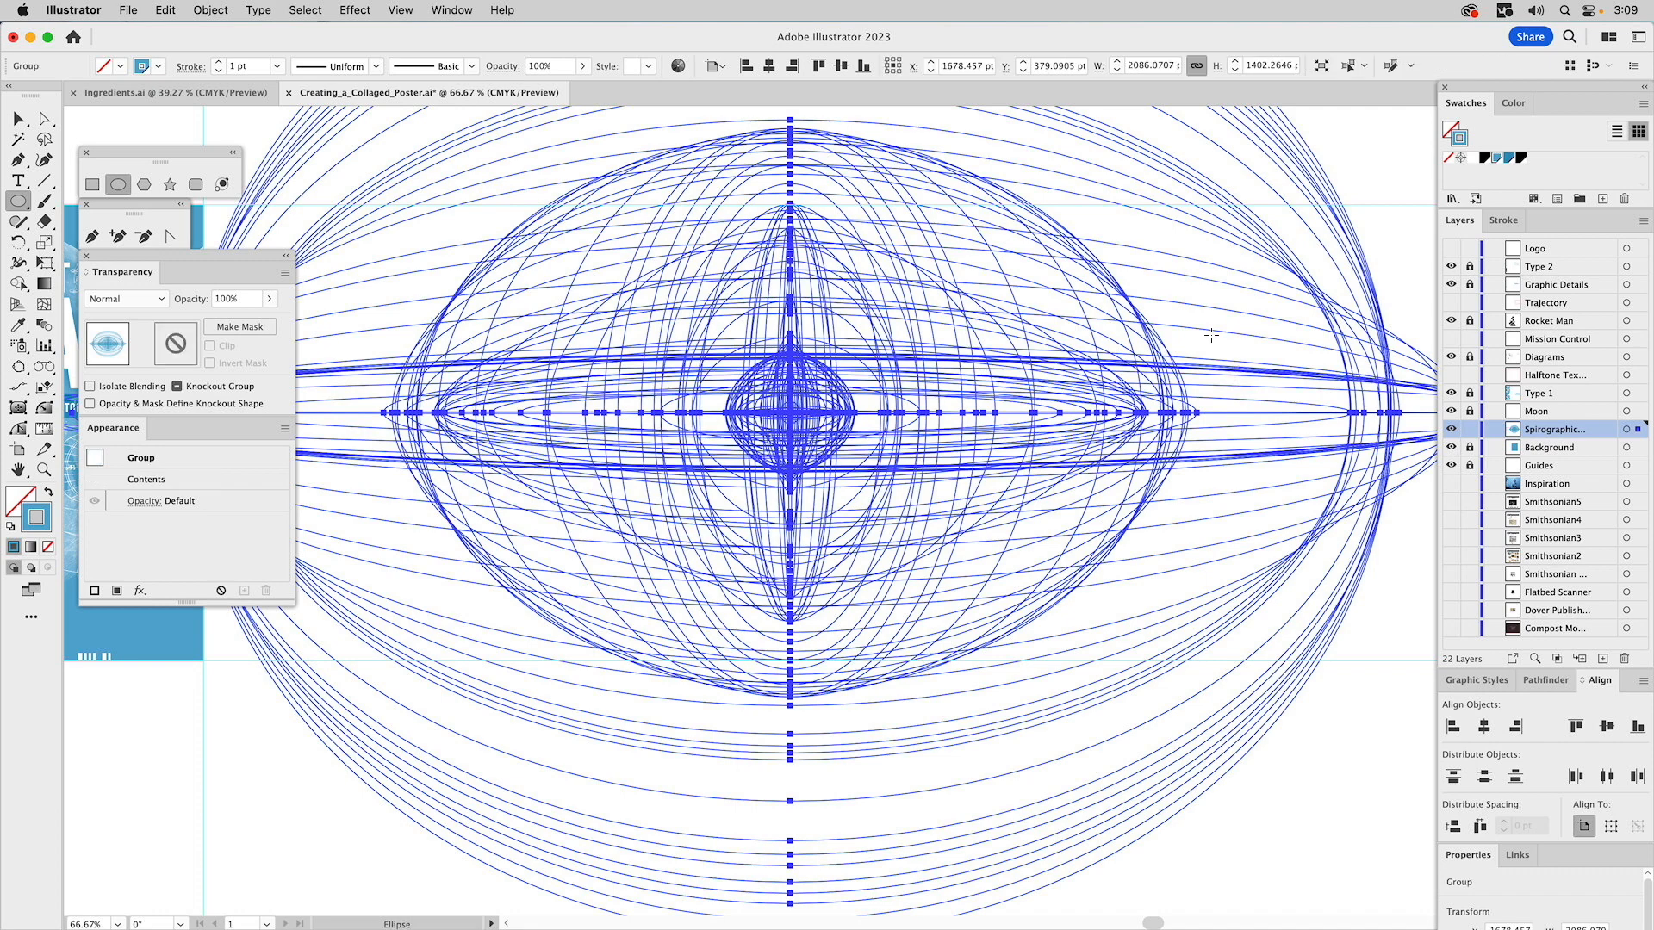
key("v")
left_click(1392, 255)
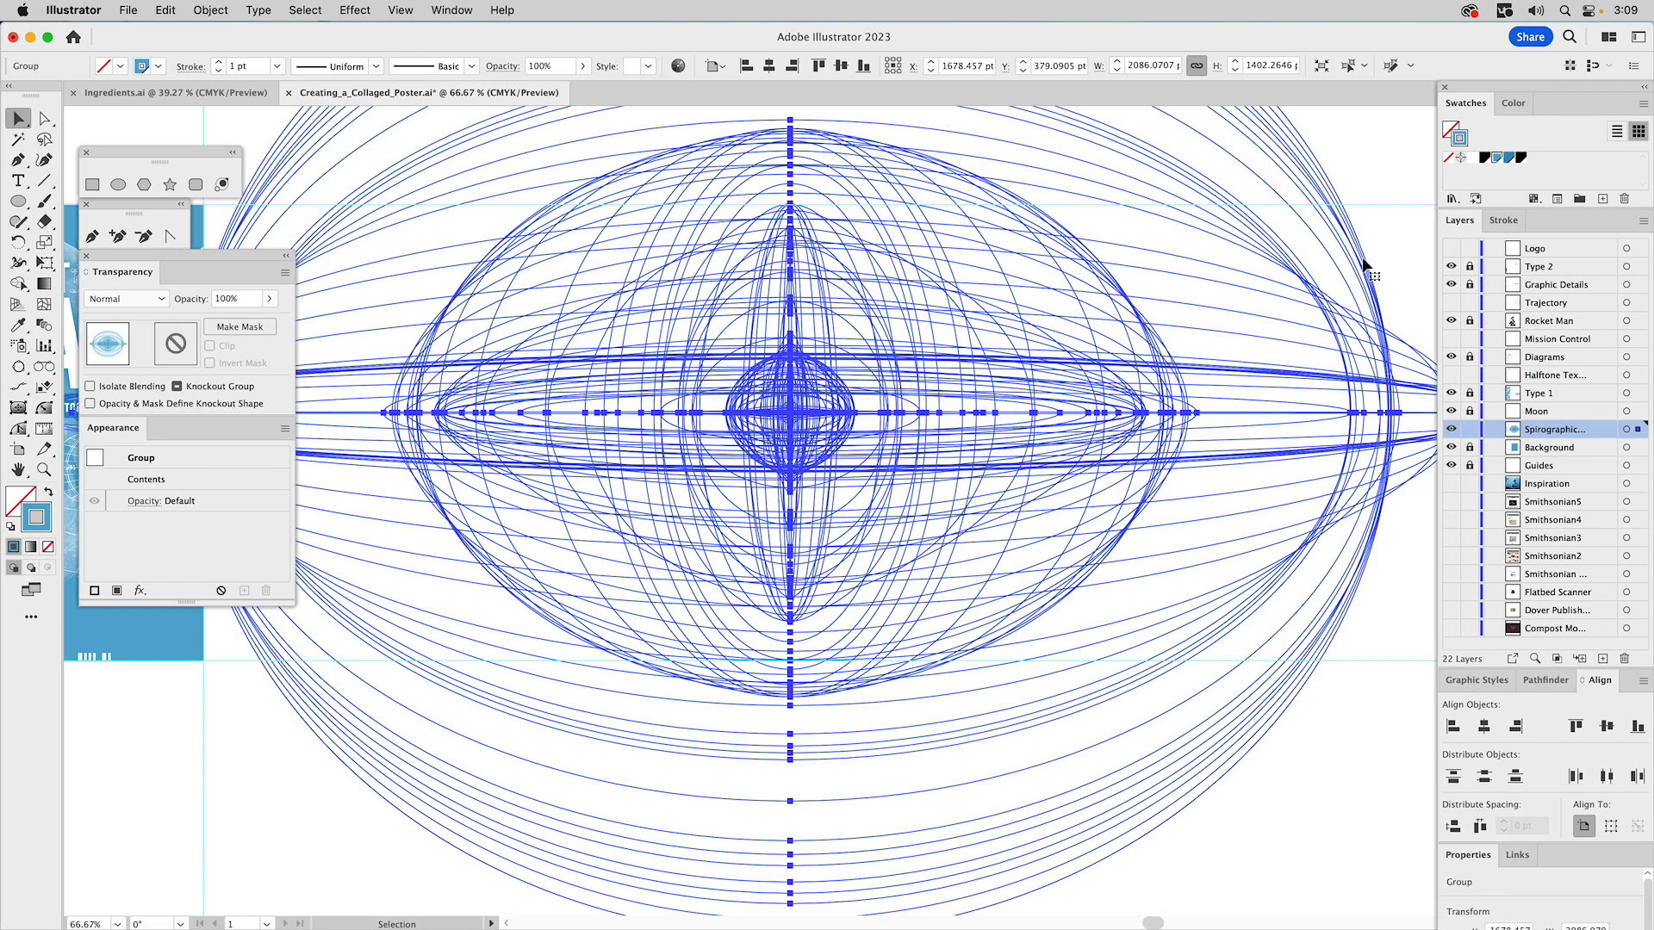
key("super+z")
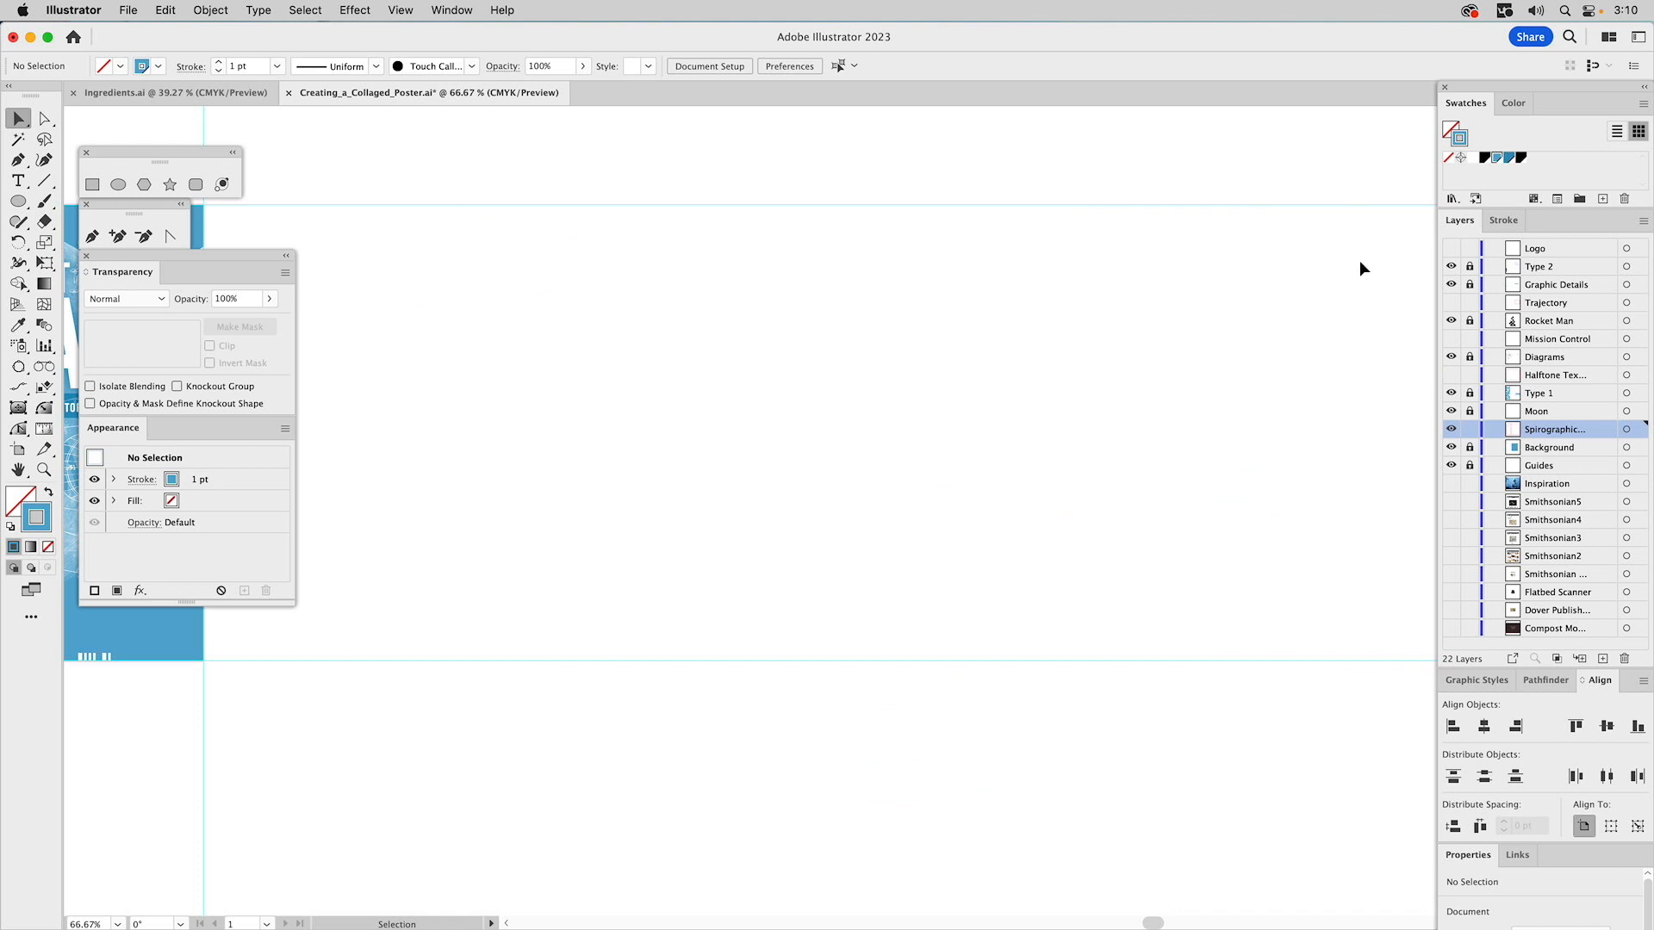
- Draw a spirograph of many concentric ellipses, about 2065 by 1582 pt overall, beside the poster and group them
left_click(119, 185)
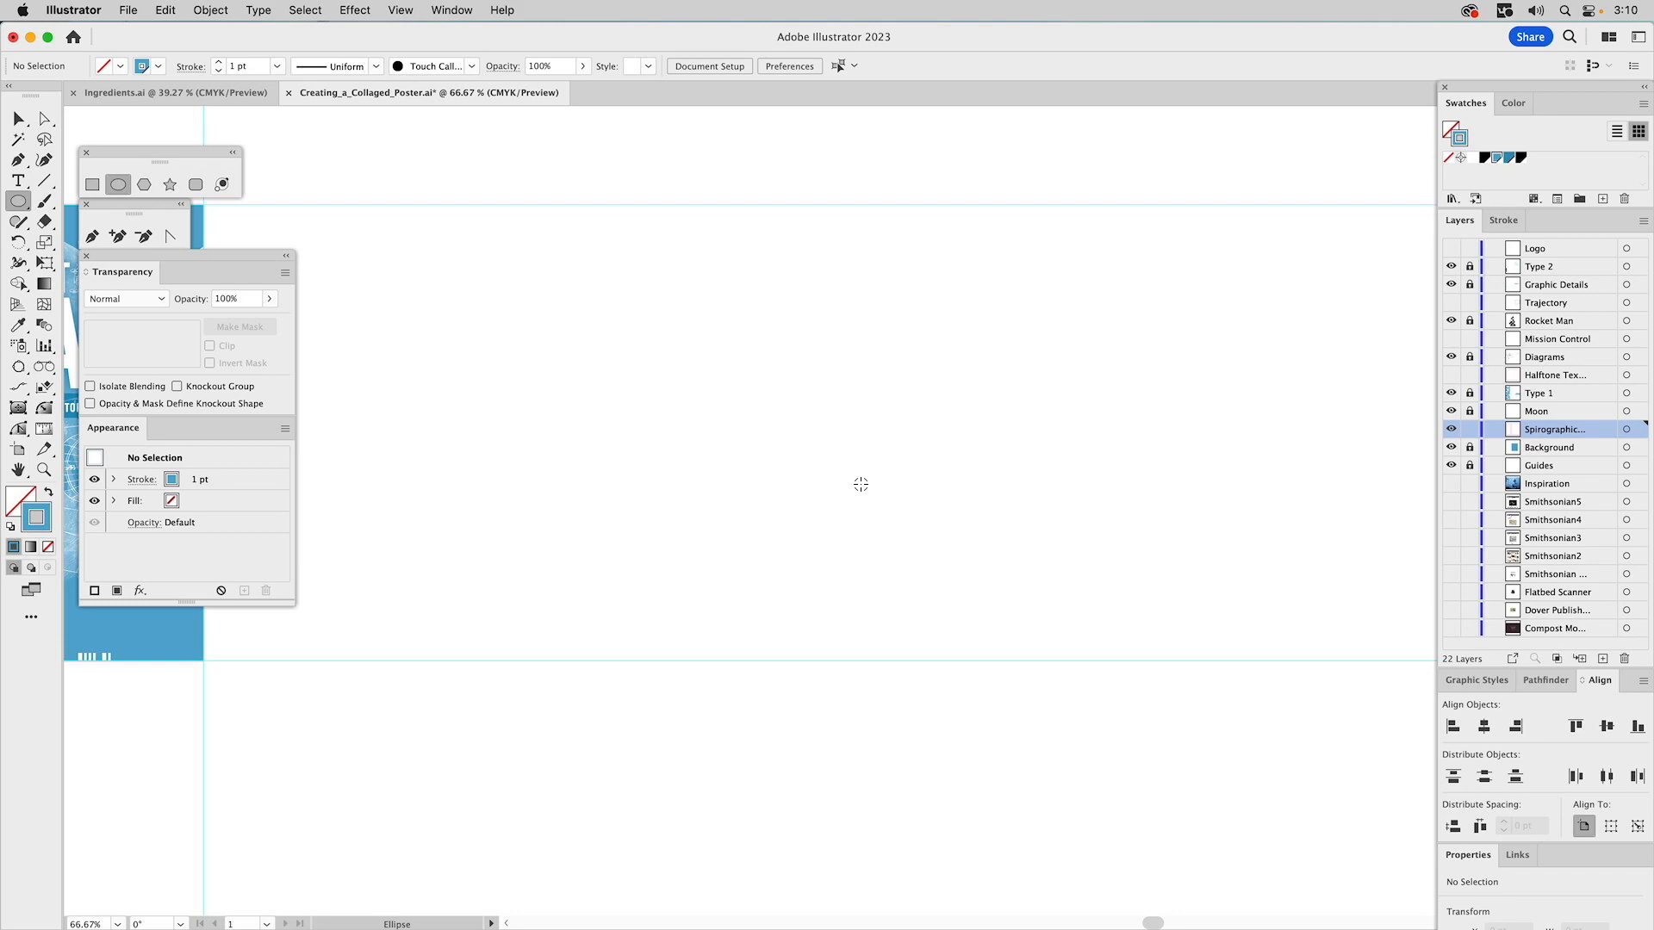
mouse_move(861, 484)
left_mouse_down()
mouse_move(1025, 422)
mouse_move(1206, 129)
mouse_move(1215, 147)
mouse_move(1576, 79)
left_mouse_up()
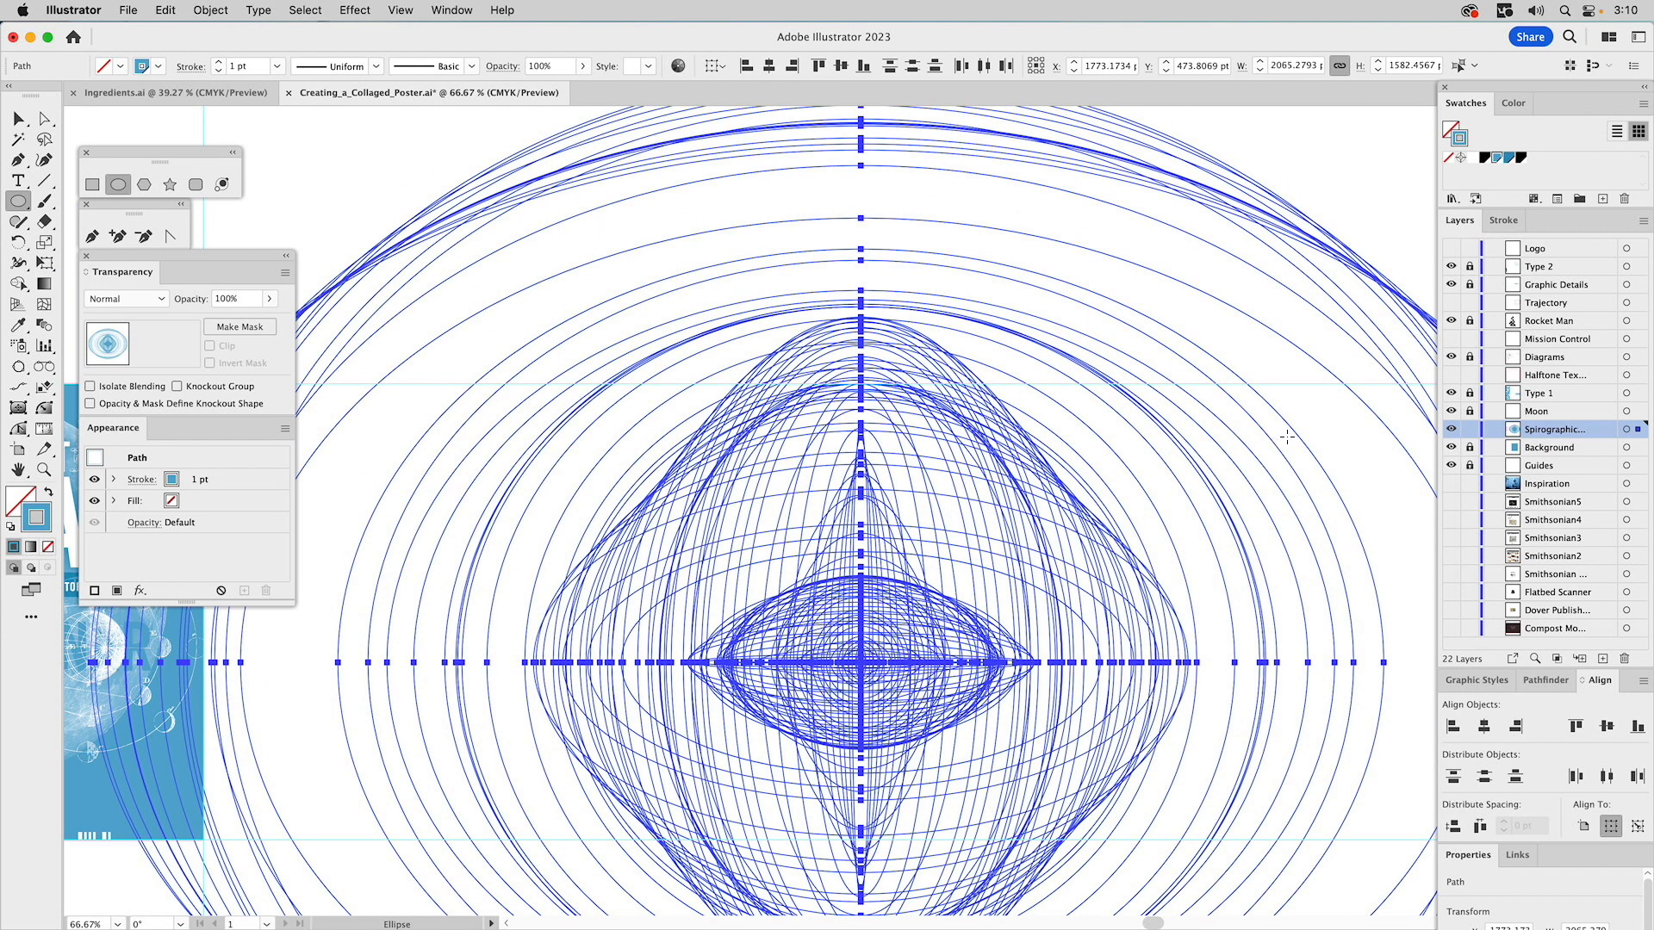
key("super")
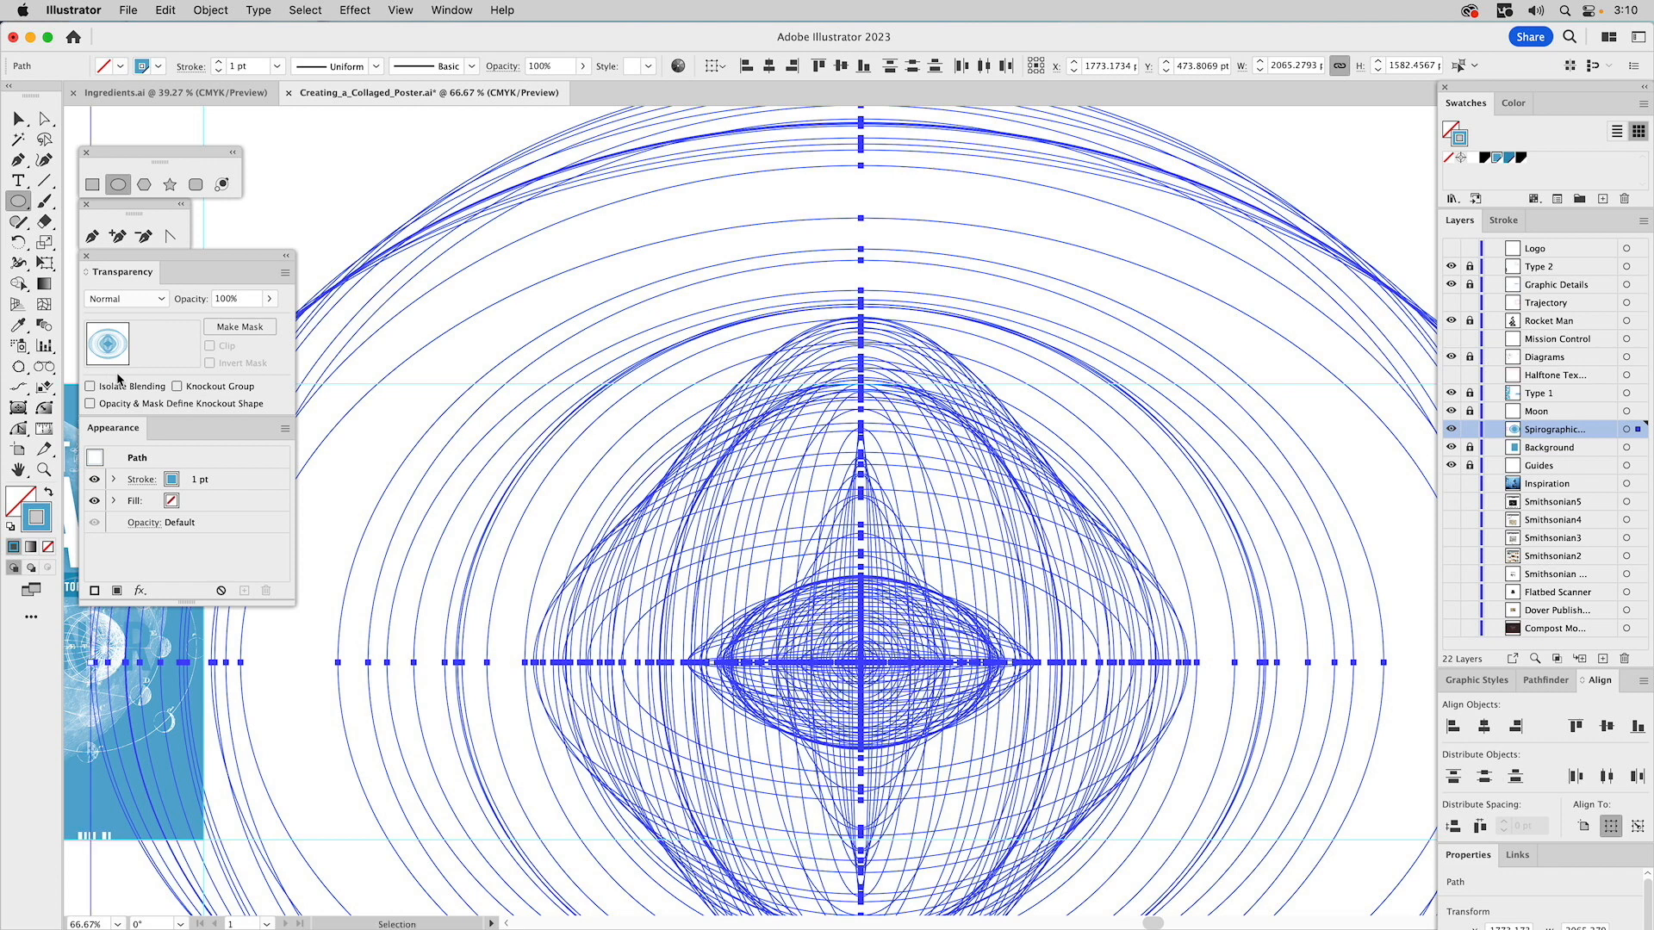
key("super+g")
- Delete the tallest outer ellipses from the spirograph group by selecting their uppermost anchor points
left_click(44, 469)
left_click(1103, 533, "alt")
left_click(995, 507, "alt")
left_click_drag(815, 478, 989, 452)
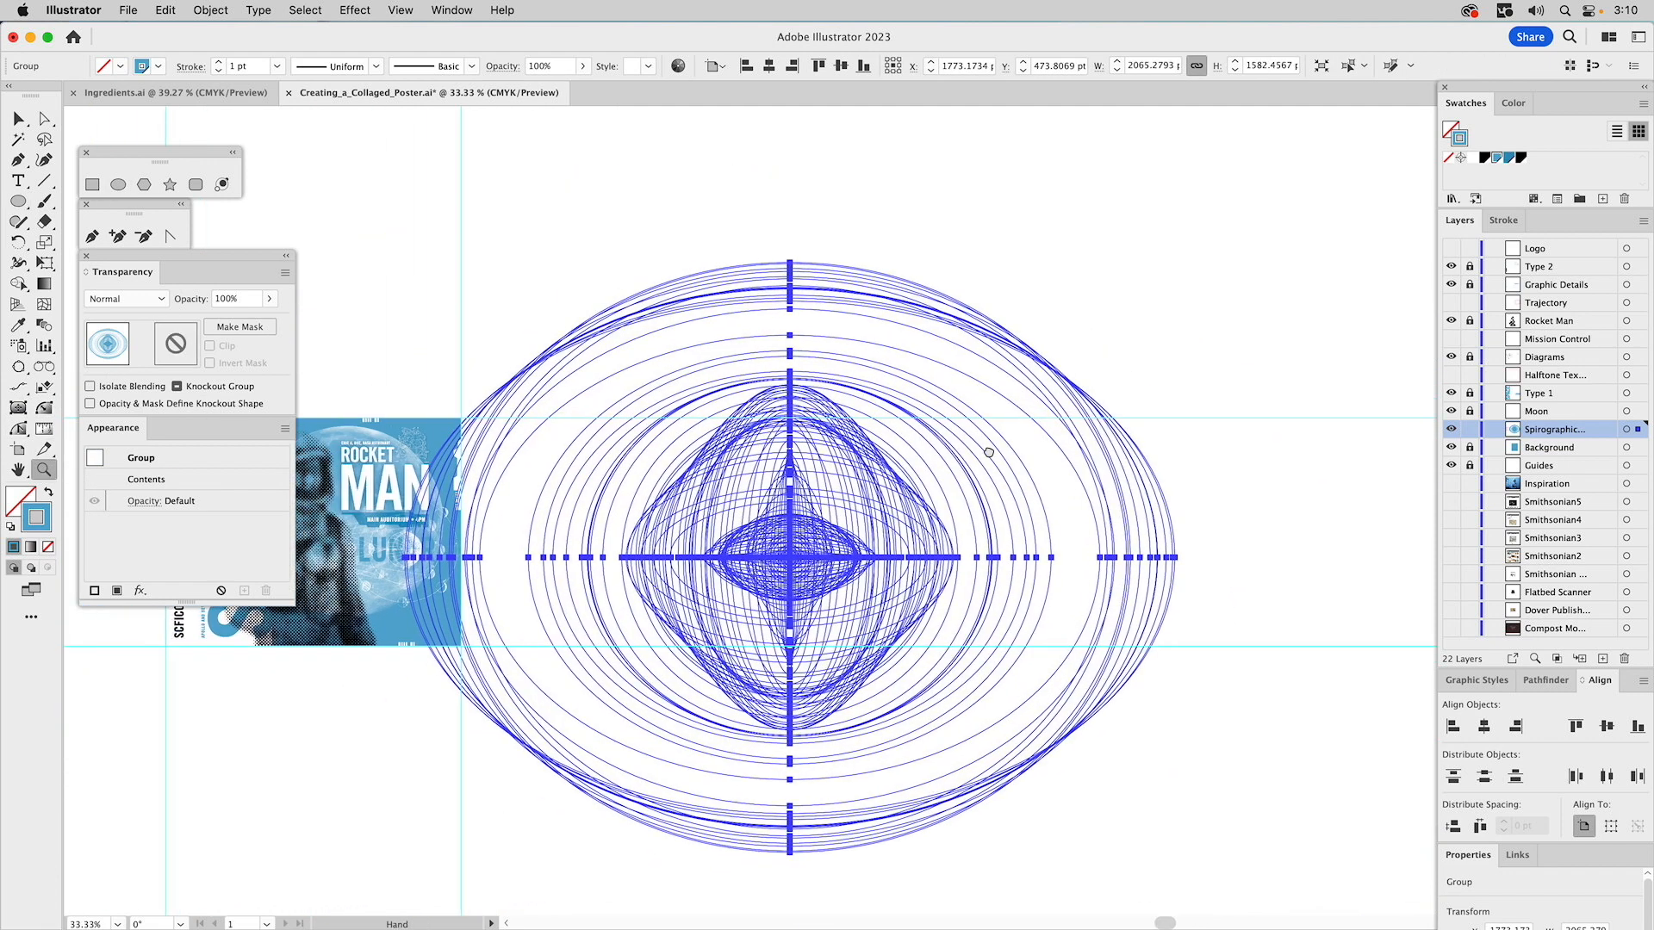
key("a")
left_click(1081, 262)
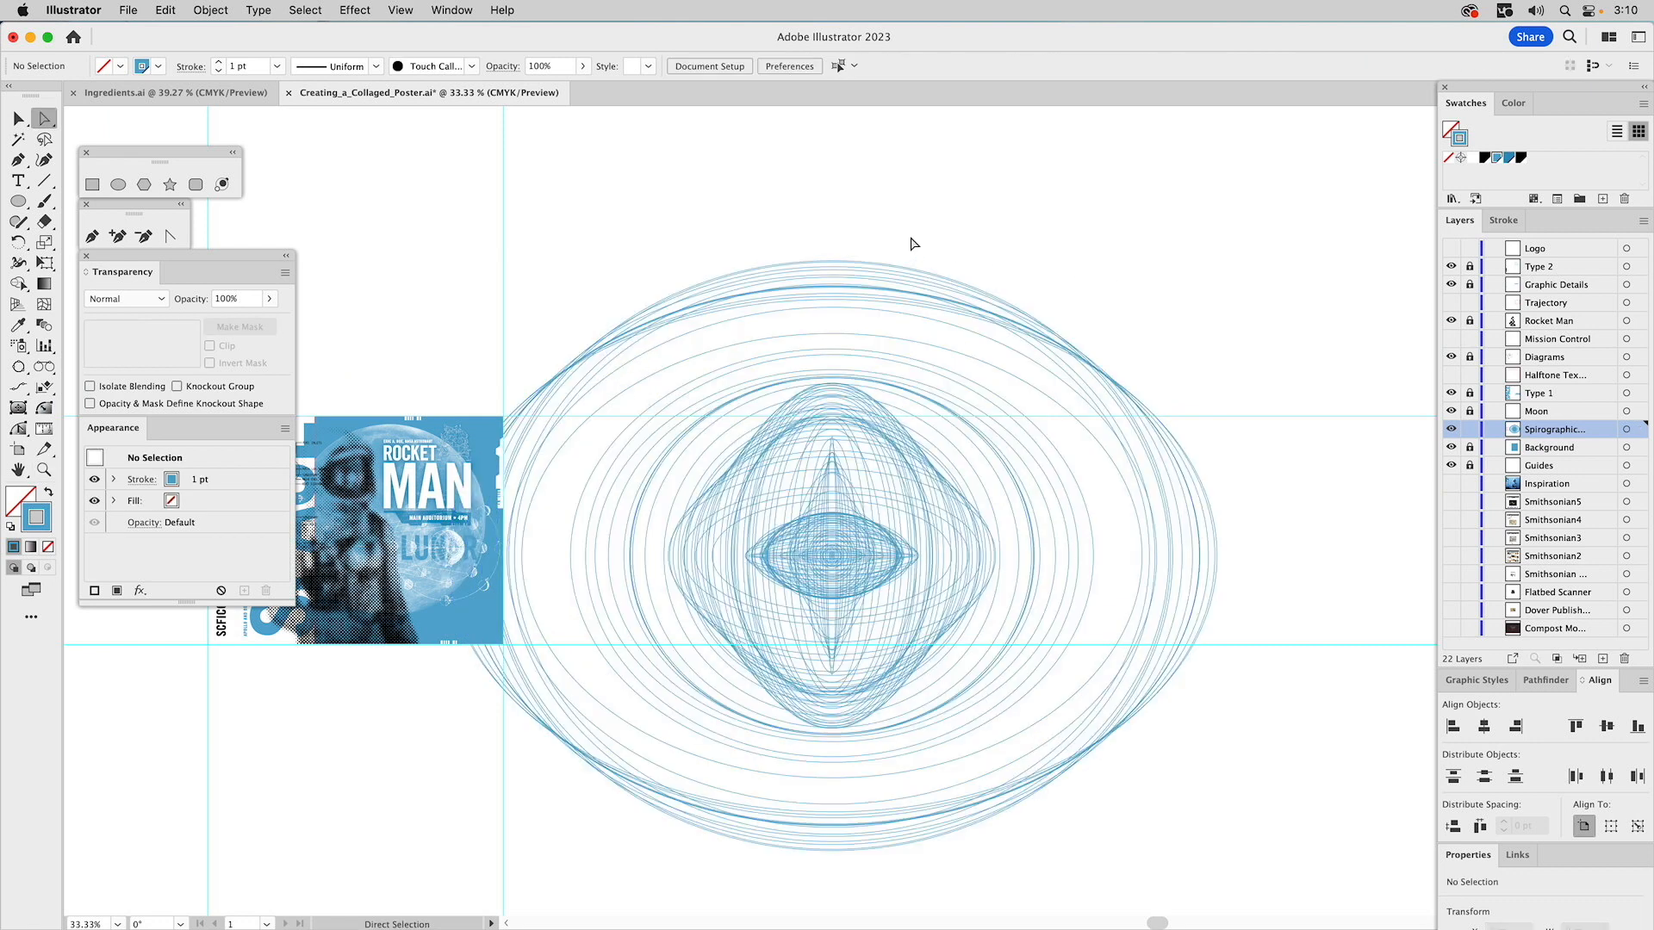
left_click_drag(916, 231, 773, 290)
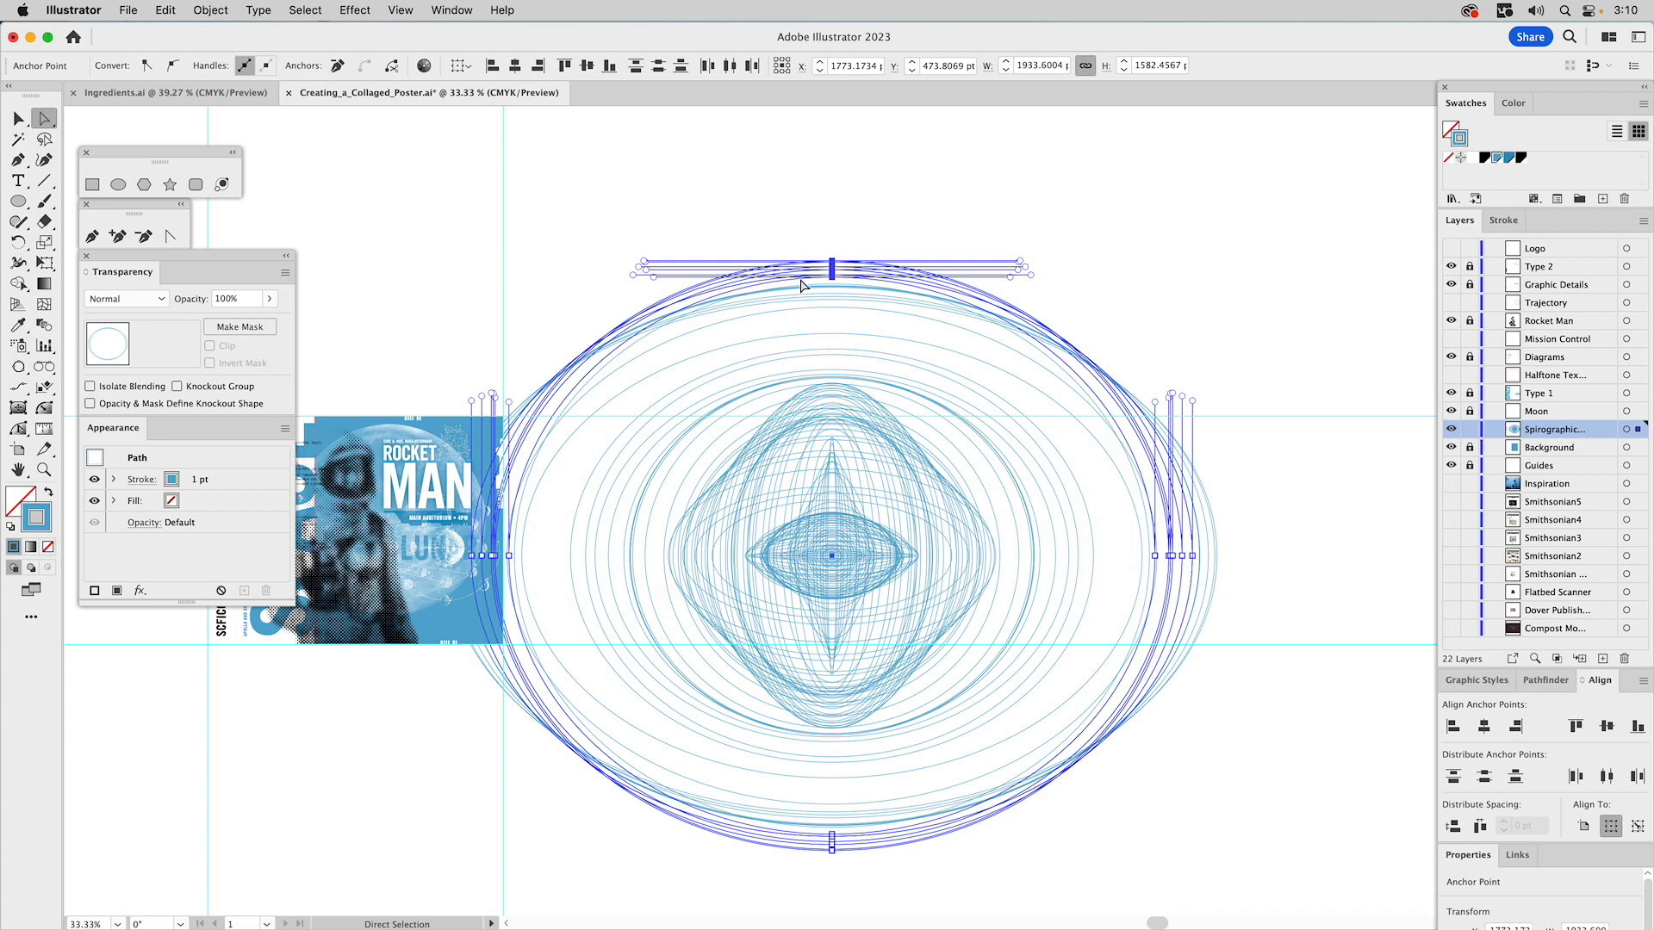
key("Delete")
key("Delete")
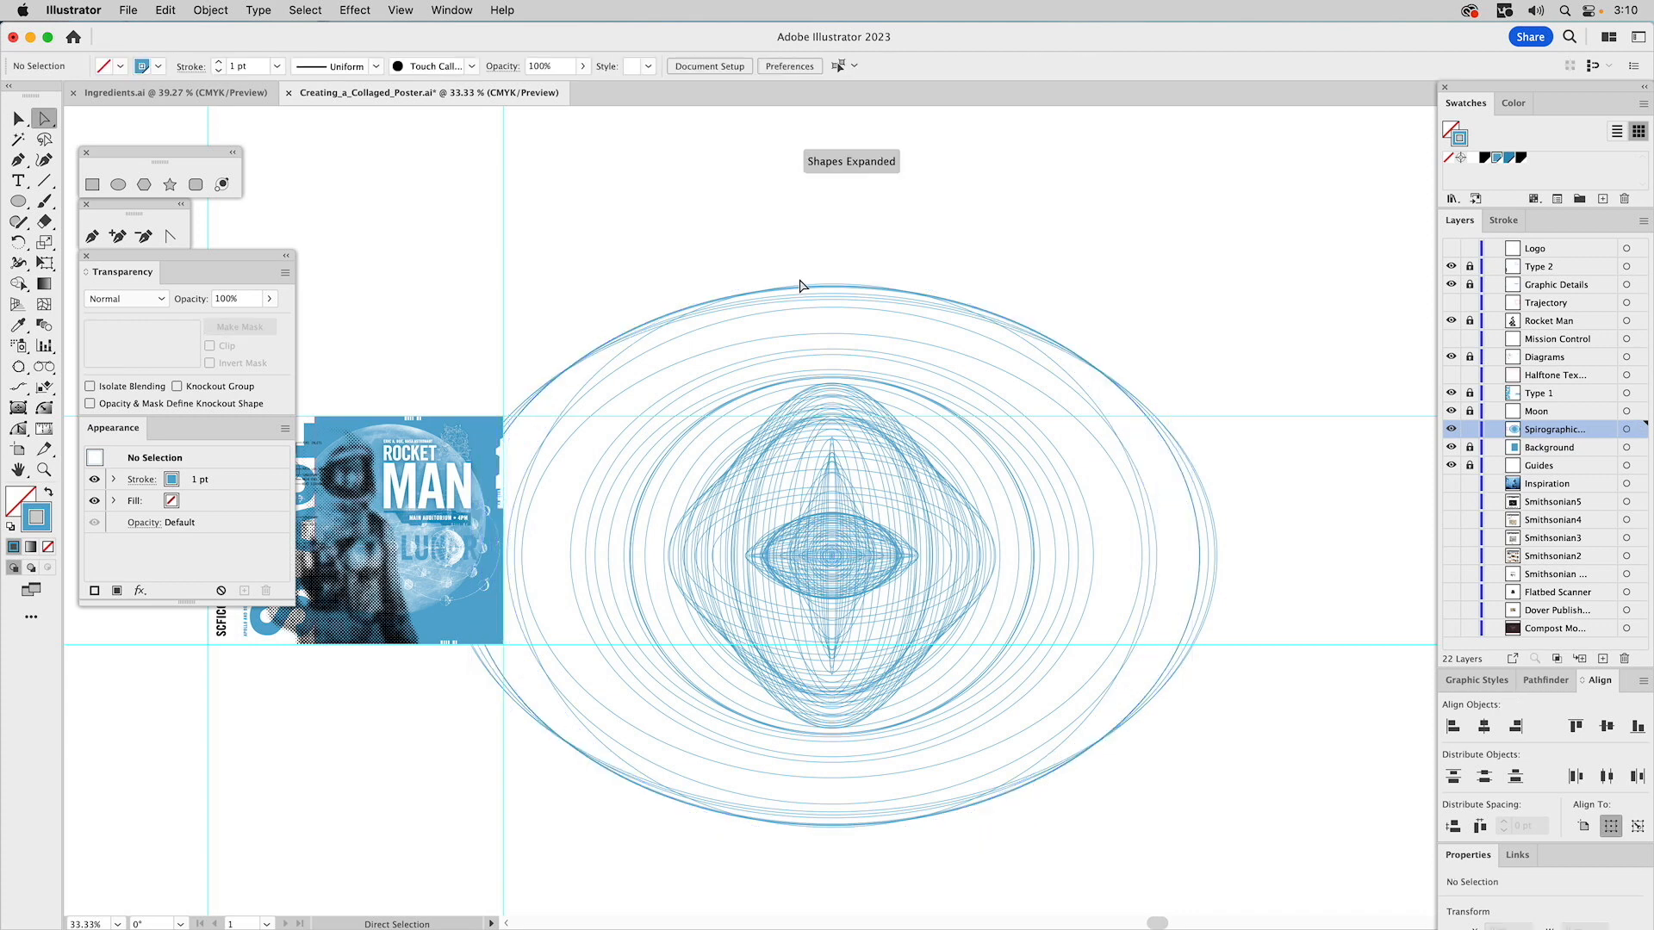
- Center the spirograph group vertically on the artboard, tilted about 20° counterclockwise over the poster at about X 537 pt, Y 406 pt
key("v")
scroll(815, 288, "left", 3)
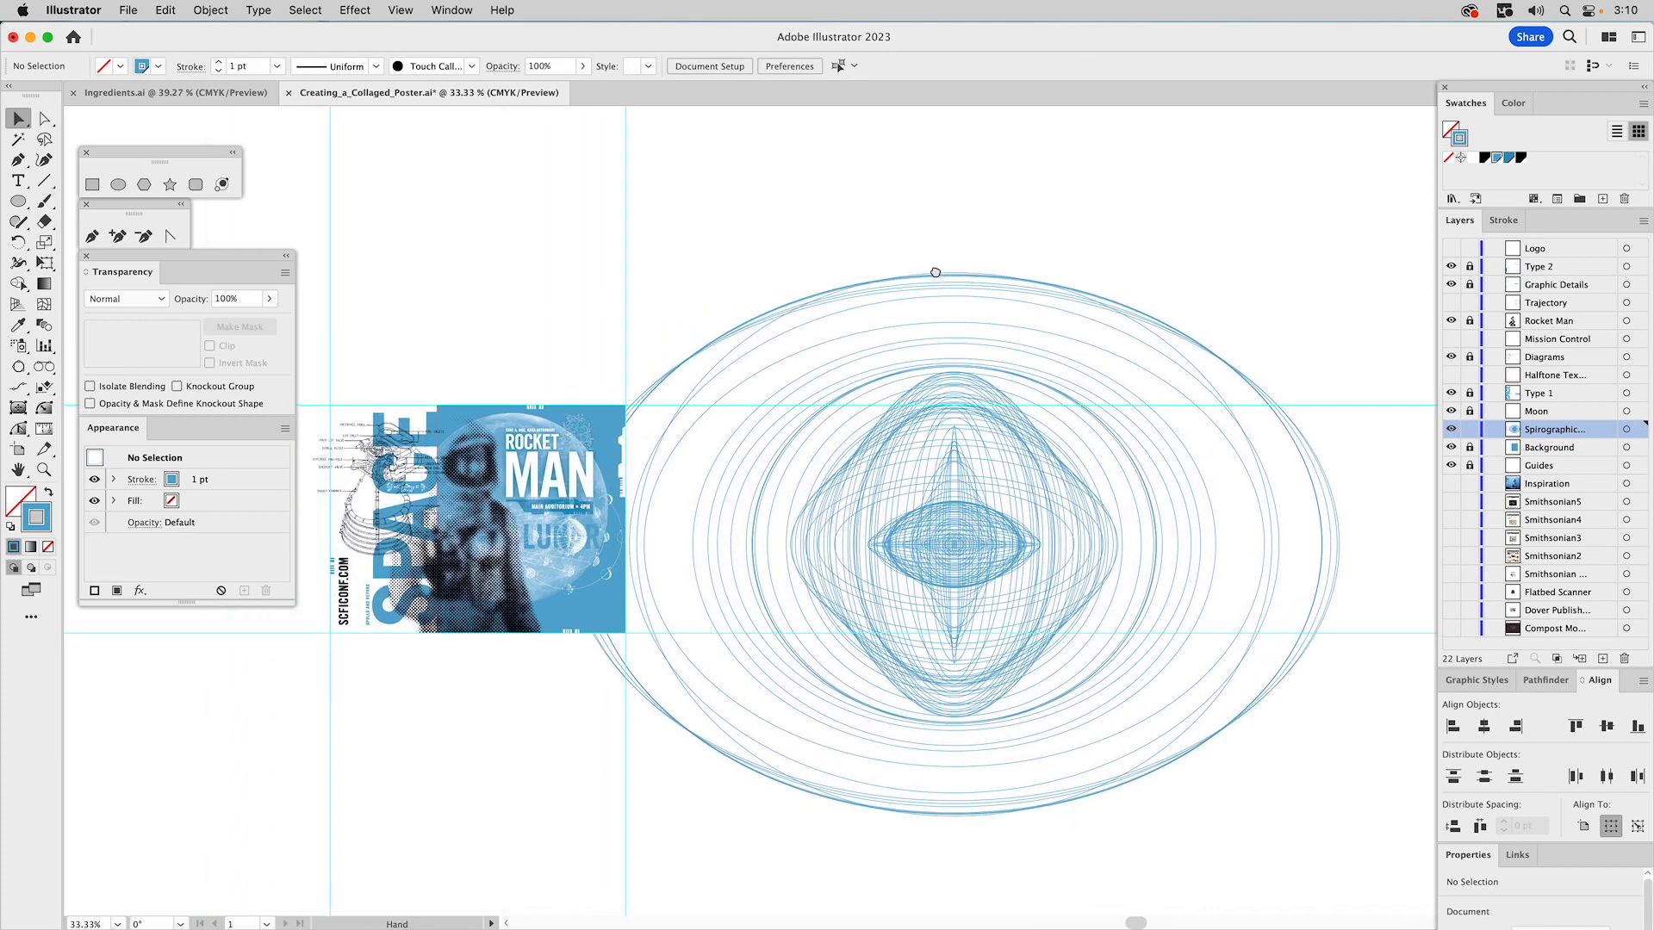
left_click(970, 279)
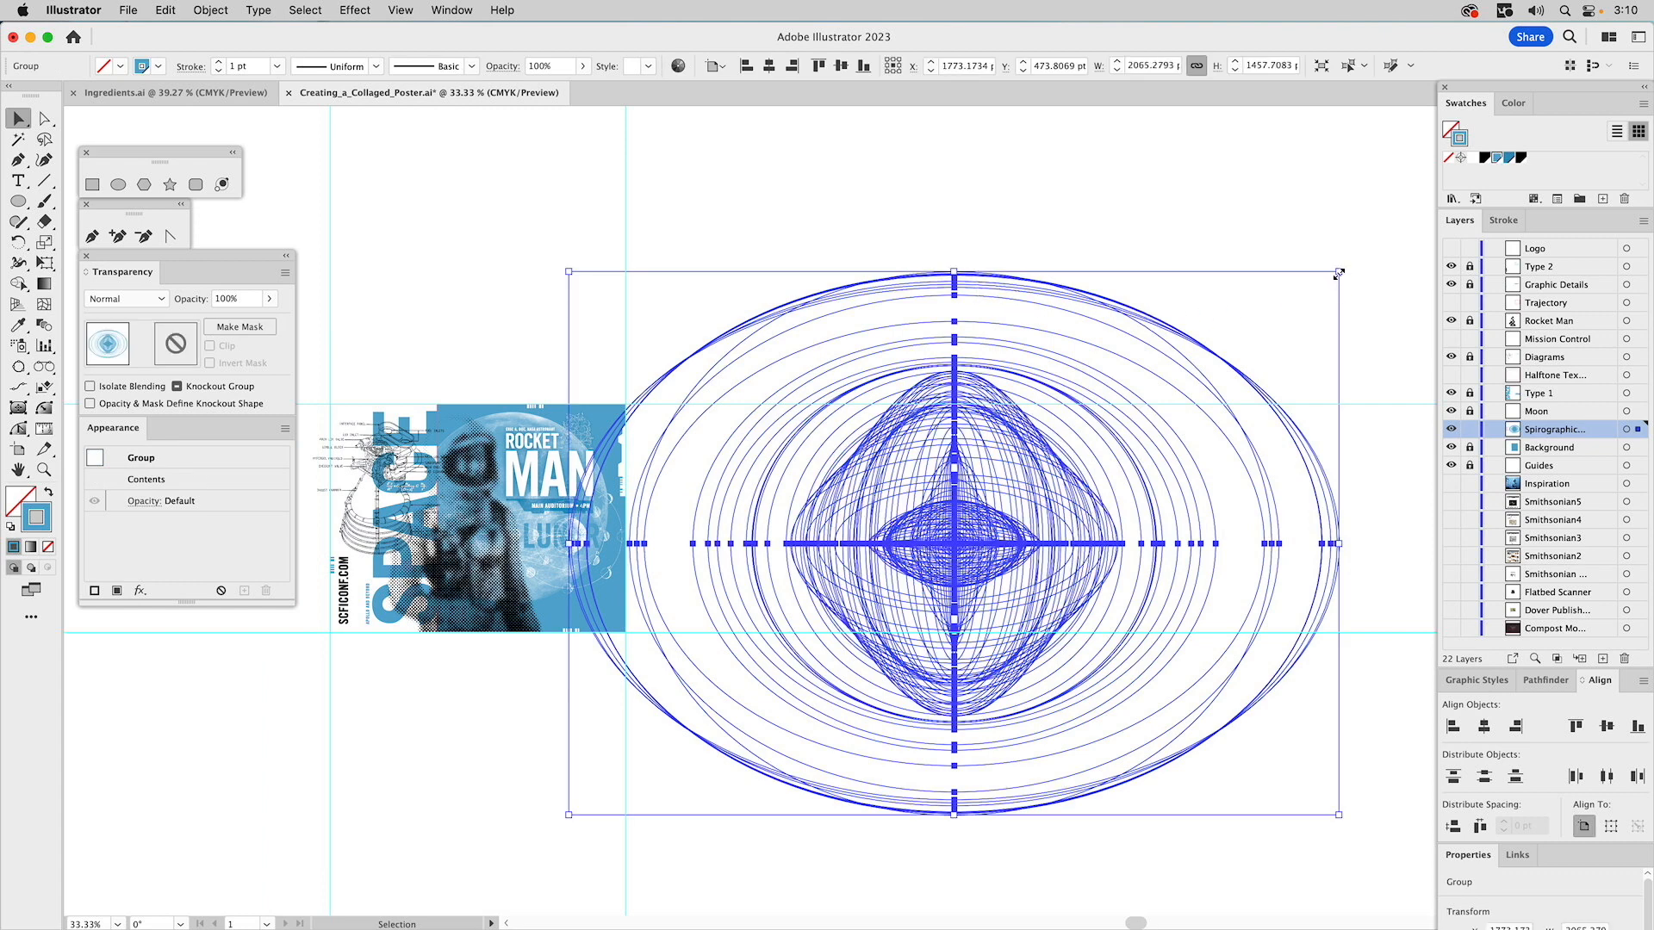
left_click(1607, 726)
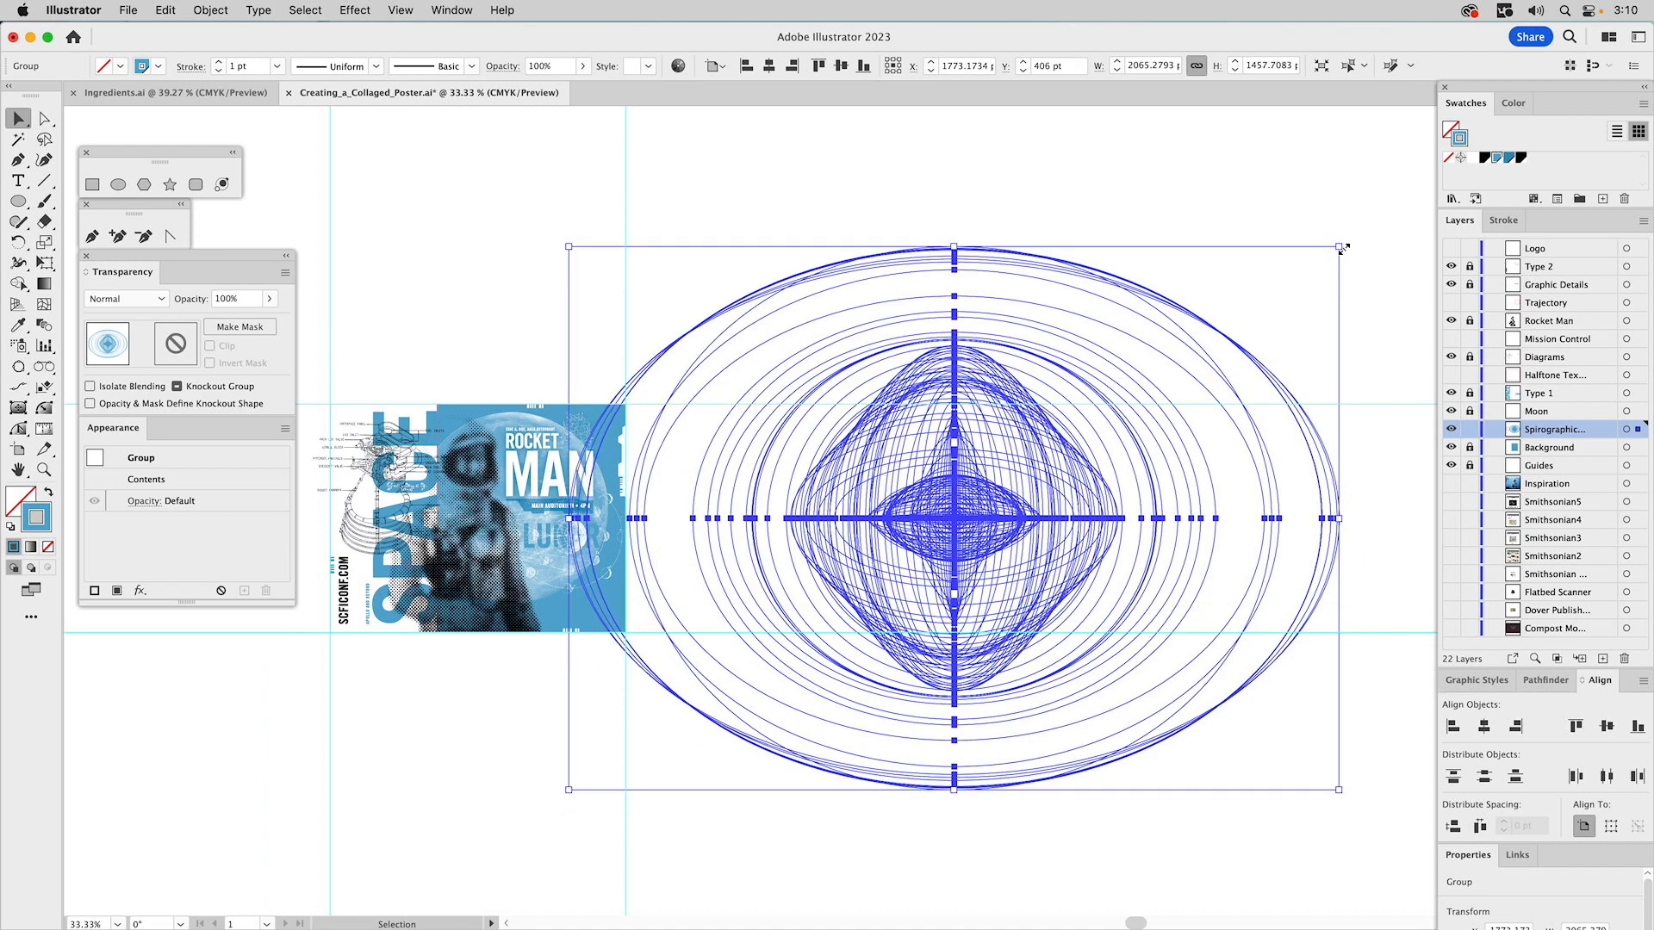
left_click_drag(1344, 246, 1188, 159)
left_click_drag(1023, 482, 557, 499)
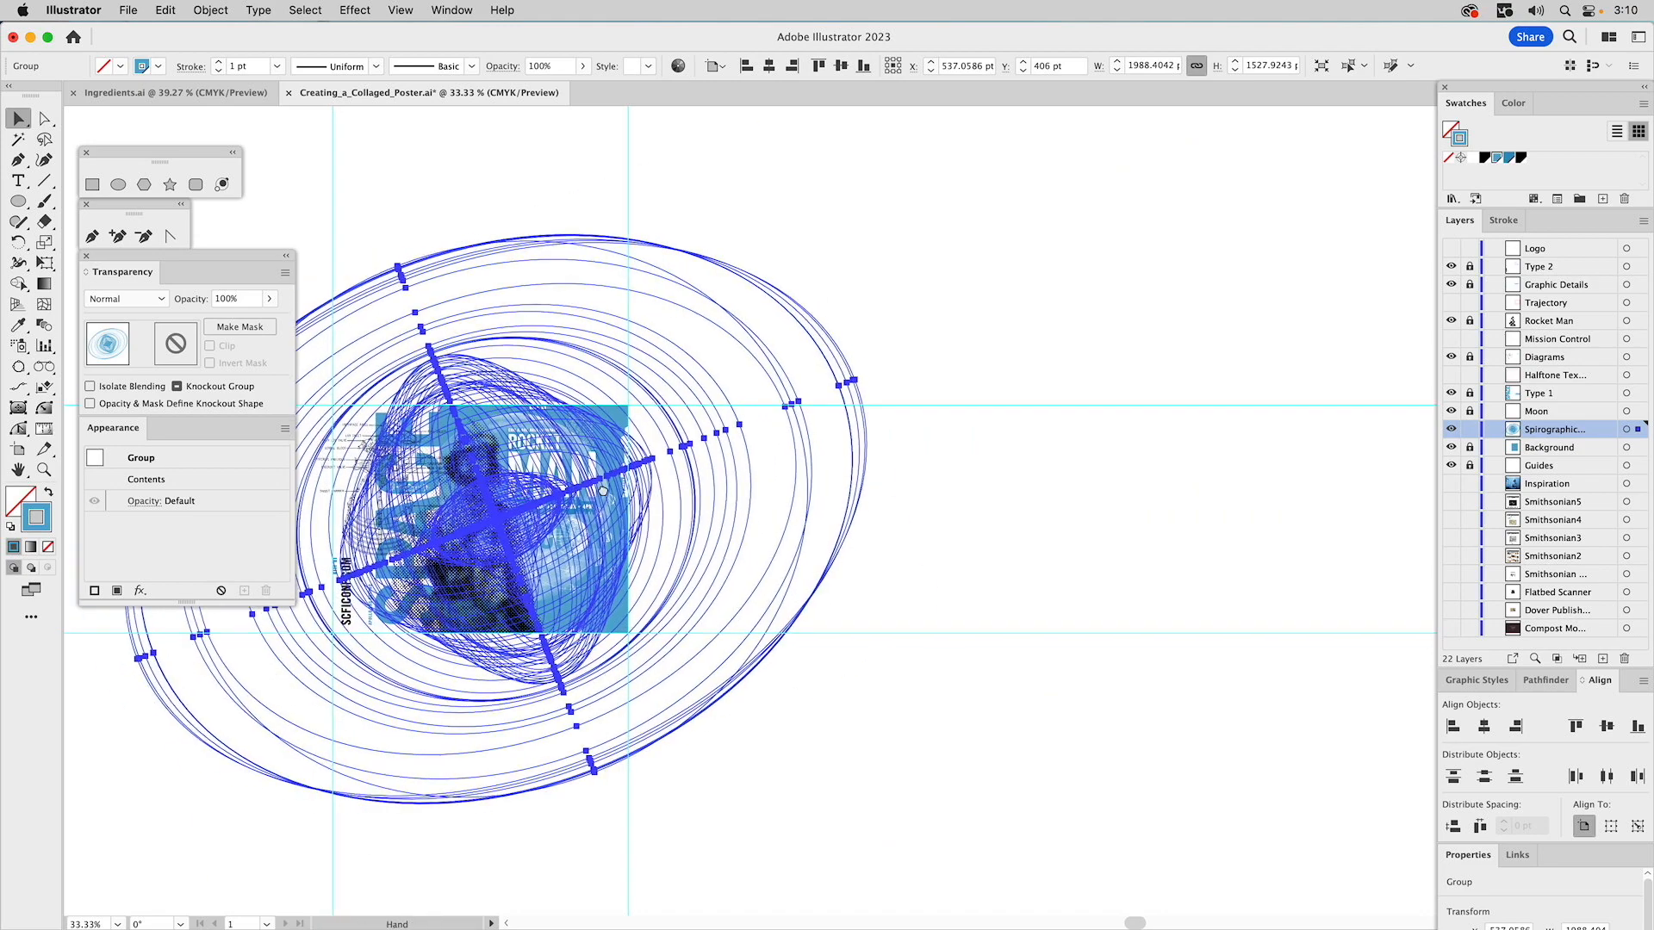
- Scale the spirograph group proportionally around its center to about 1696 by 1303 pt and deselect it
left_click_drag(1075, 355, 987, 404)
left_click(1114, 484)
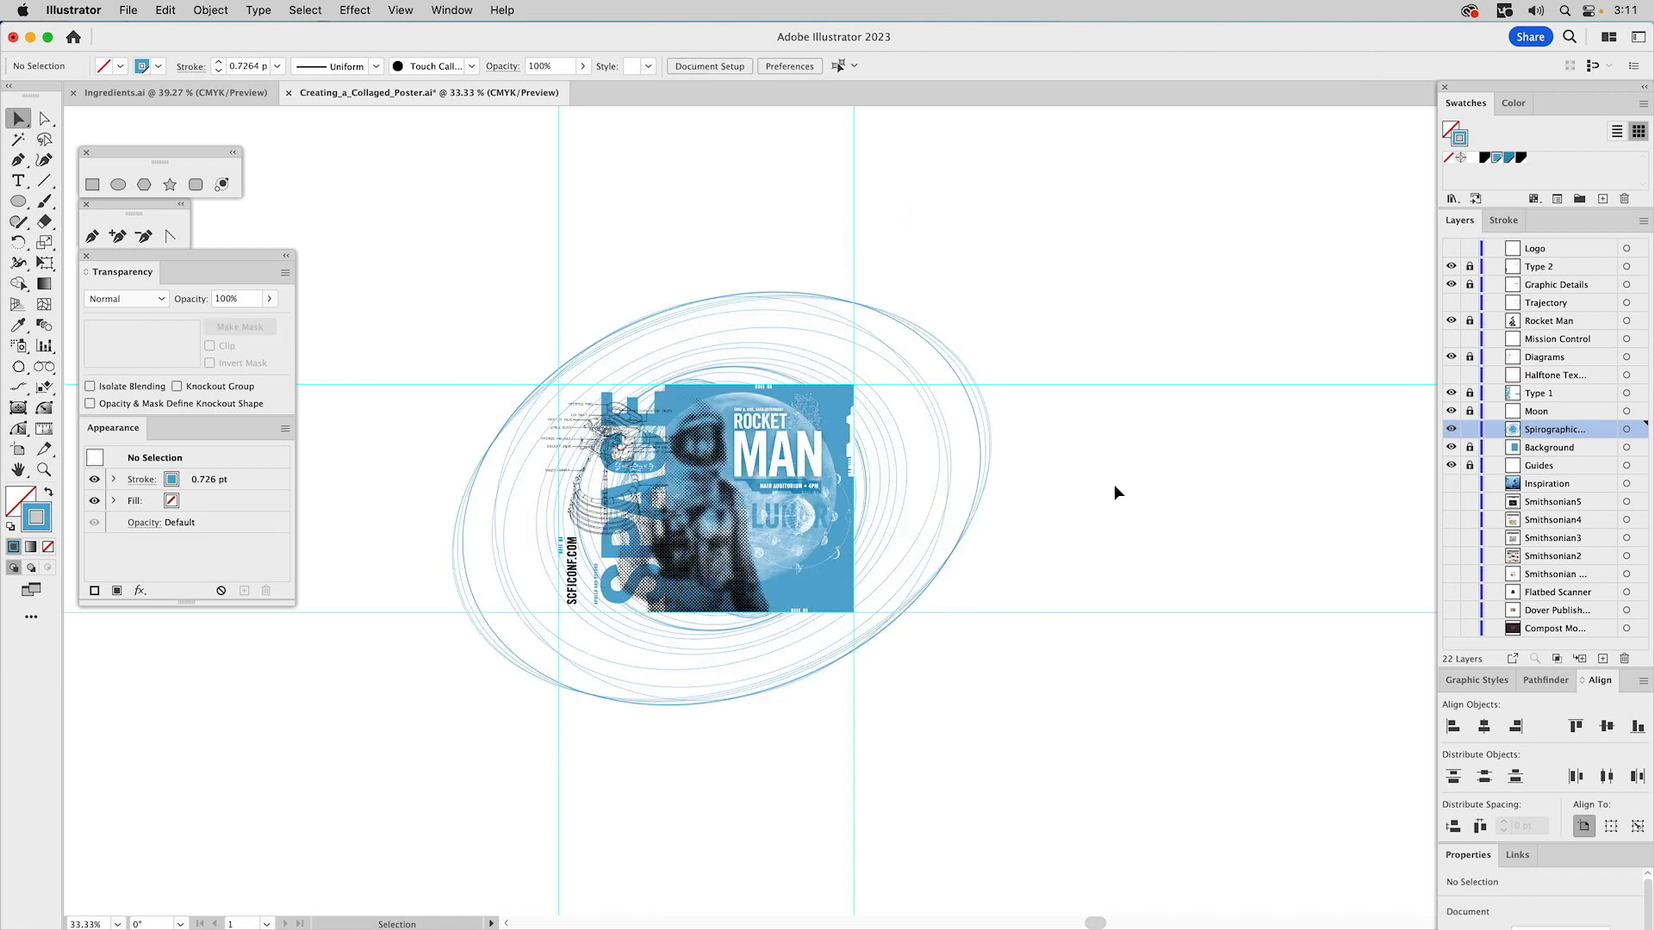
left_click(988, 450)
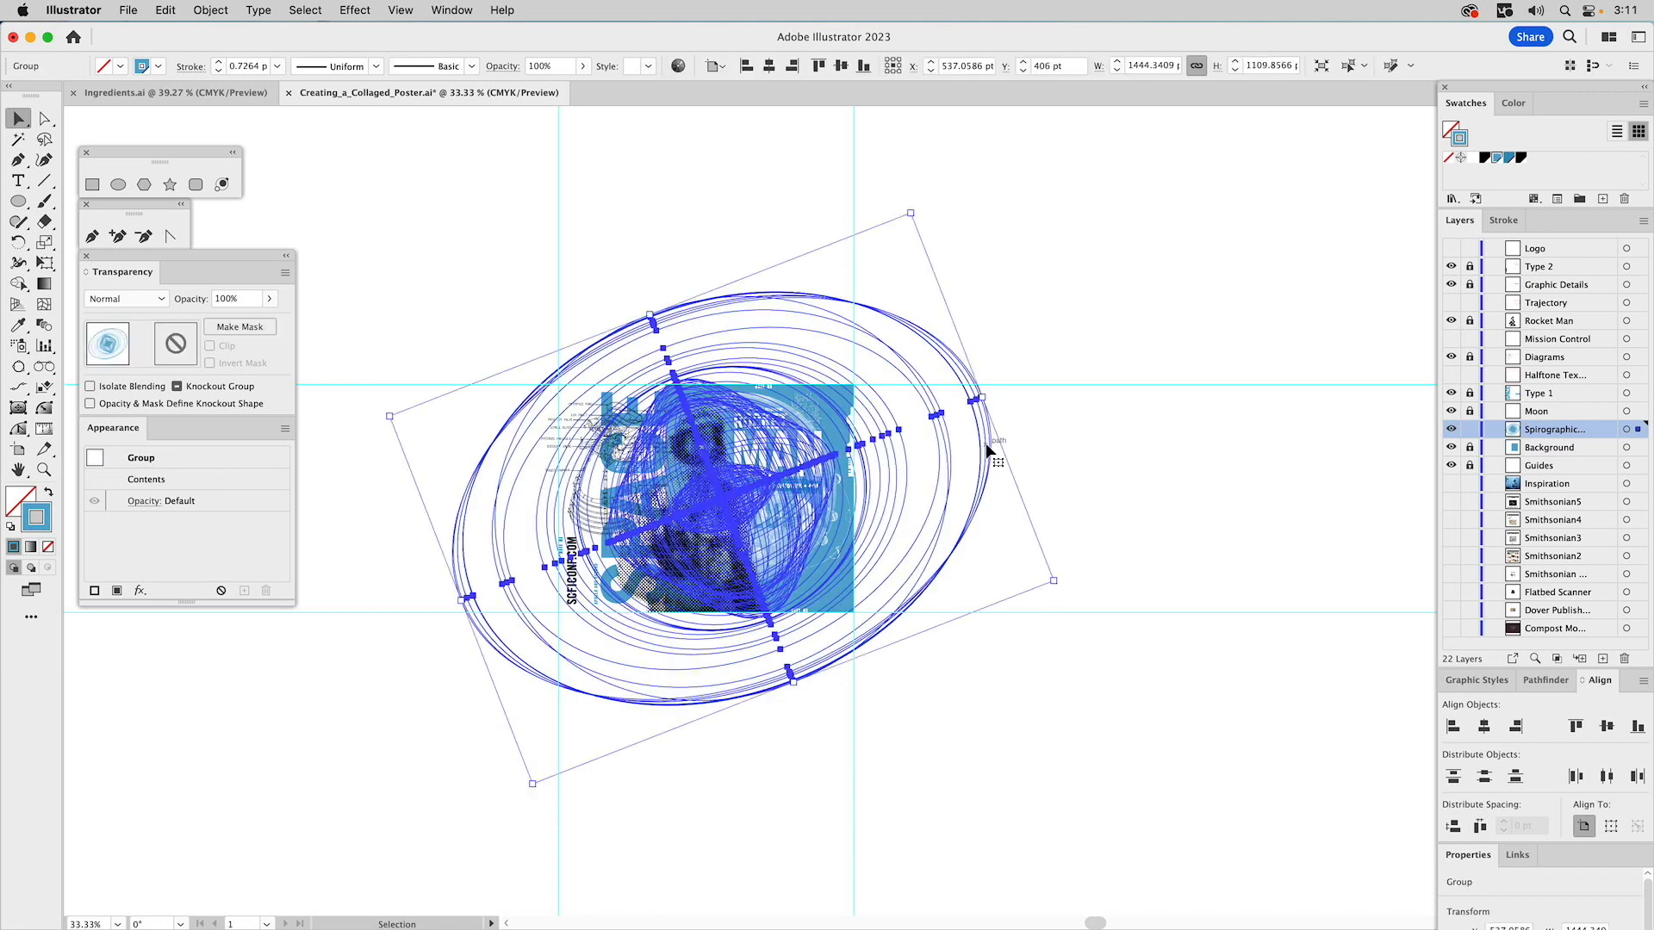
left_click_drag(987, 397, 1031, 383)
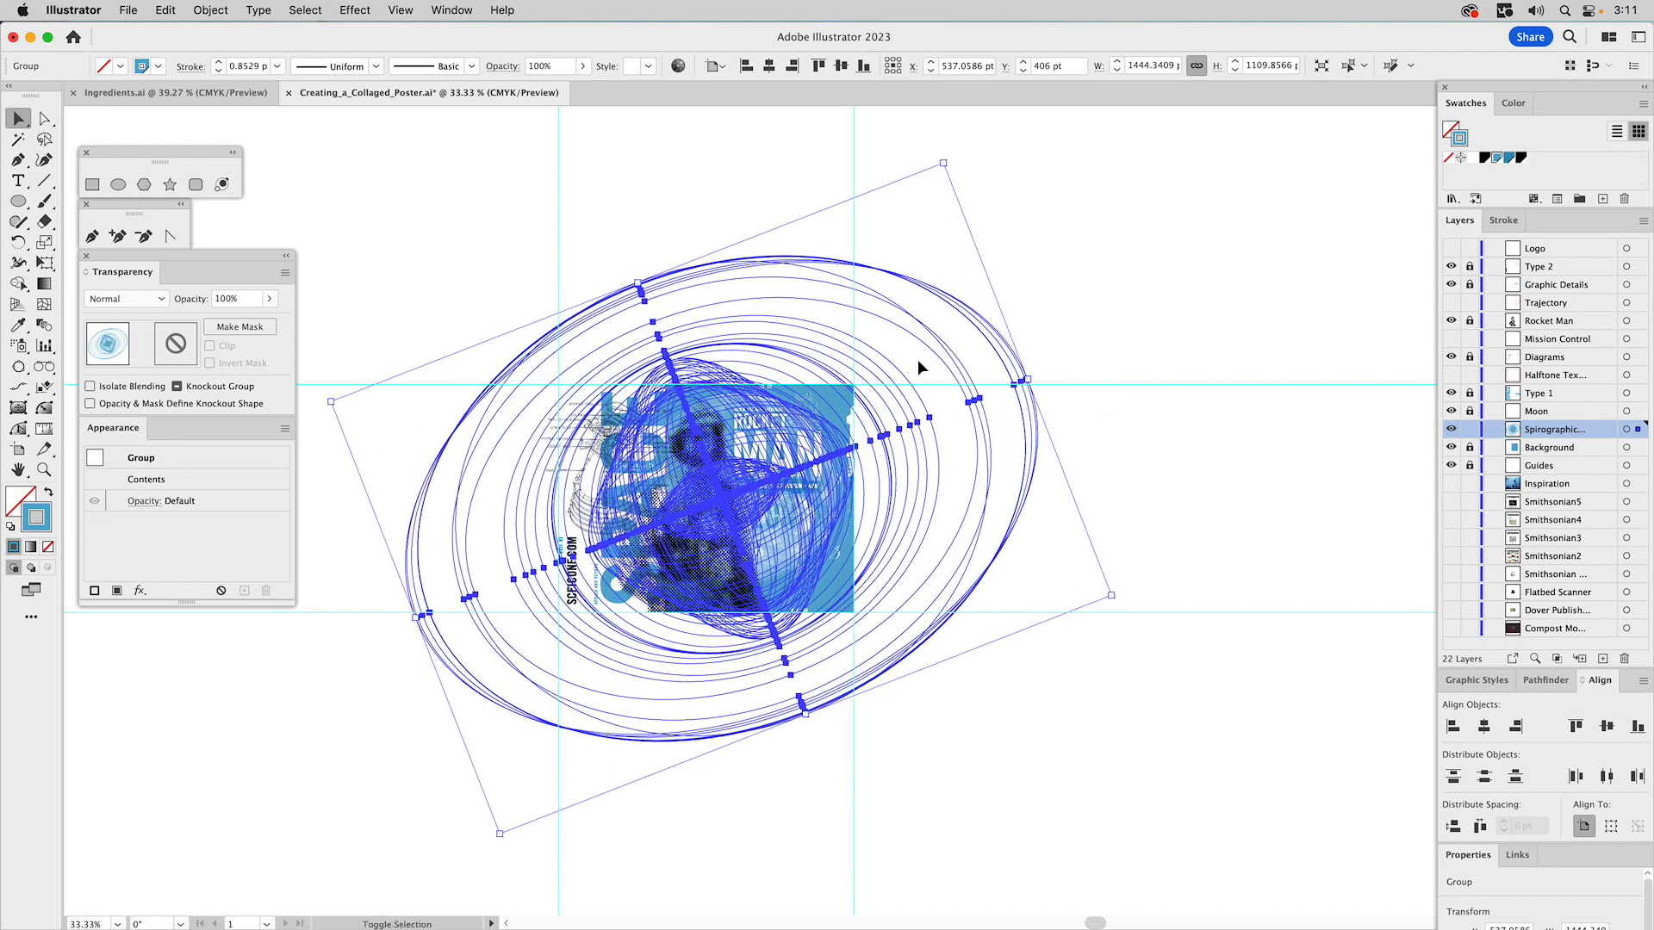
left_click(1120, 435)
- Set the spirograph group's blending mode to Multiply and deselect it
left_click(904, 448)
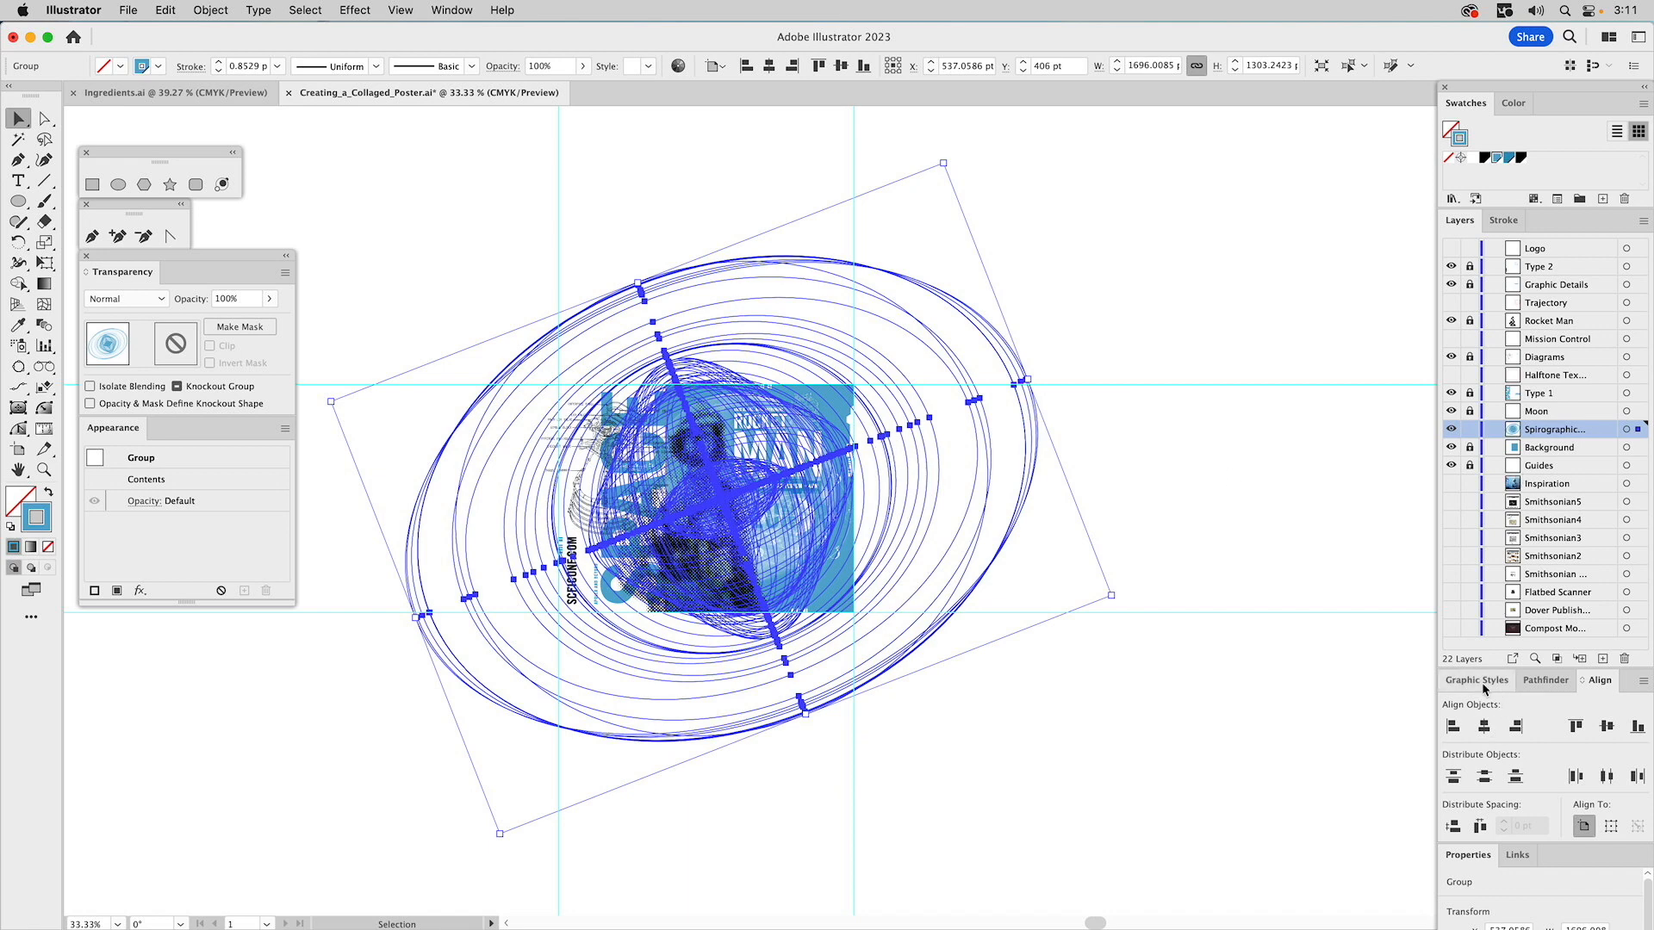
left_click(93, 298)
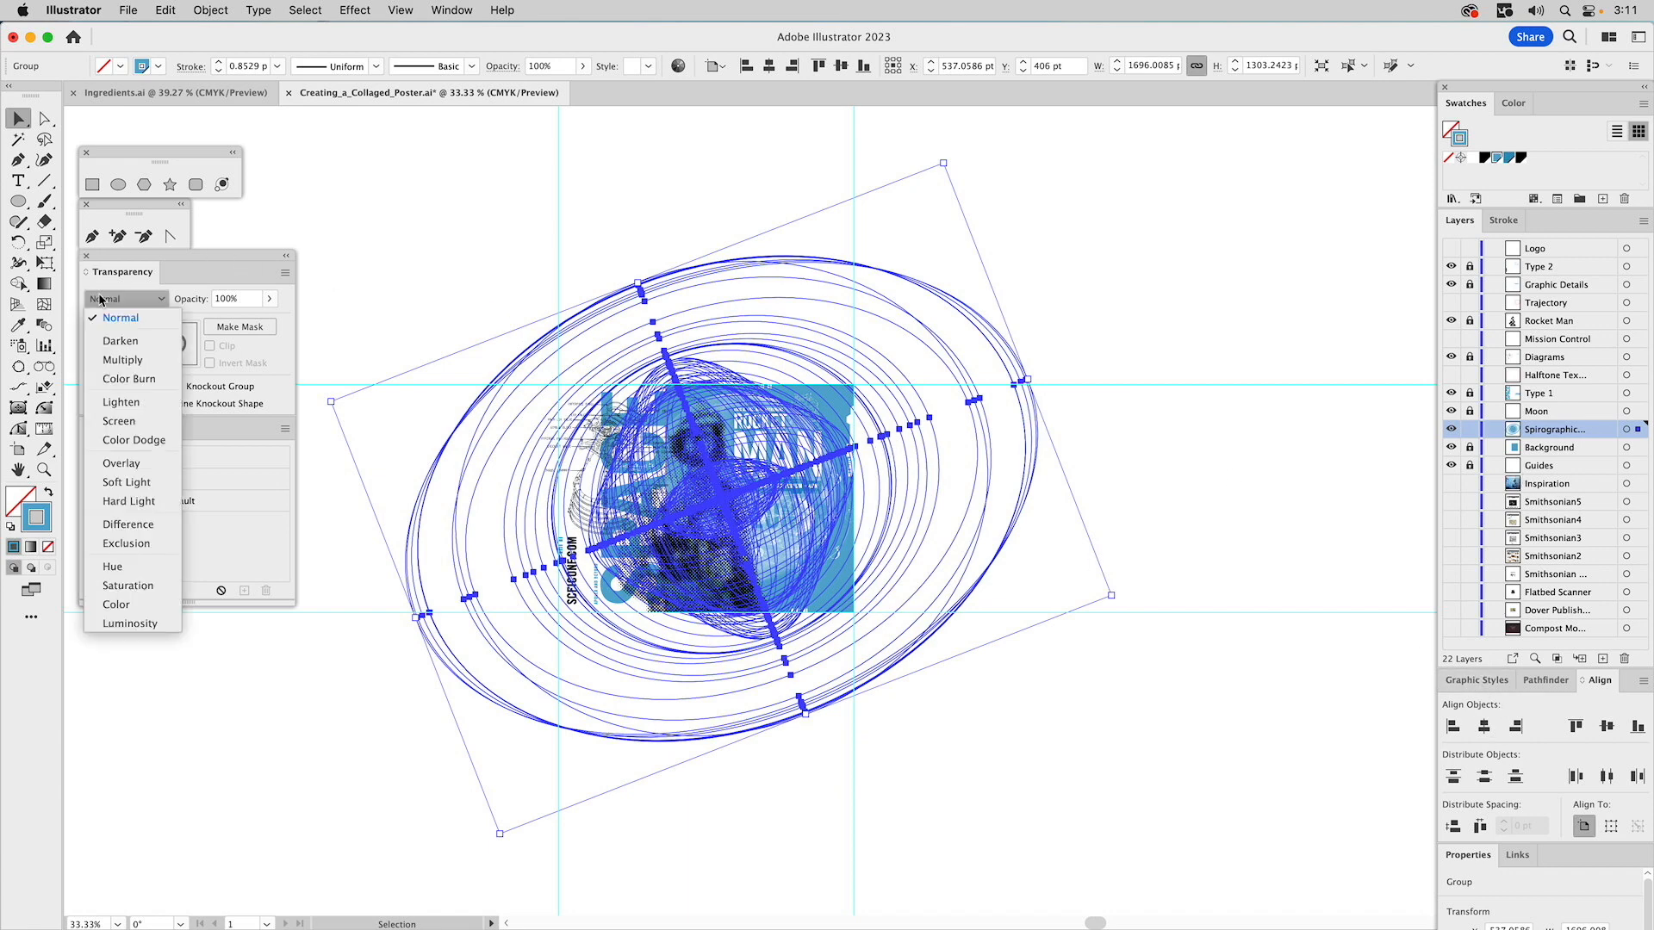
left_click(117, 359)
left_click(44, 469)
key("super+shift+a")
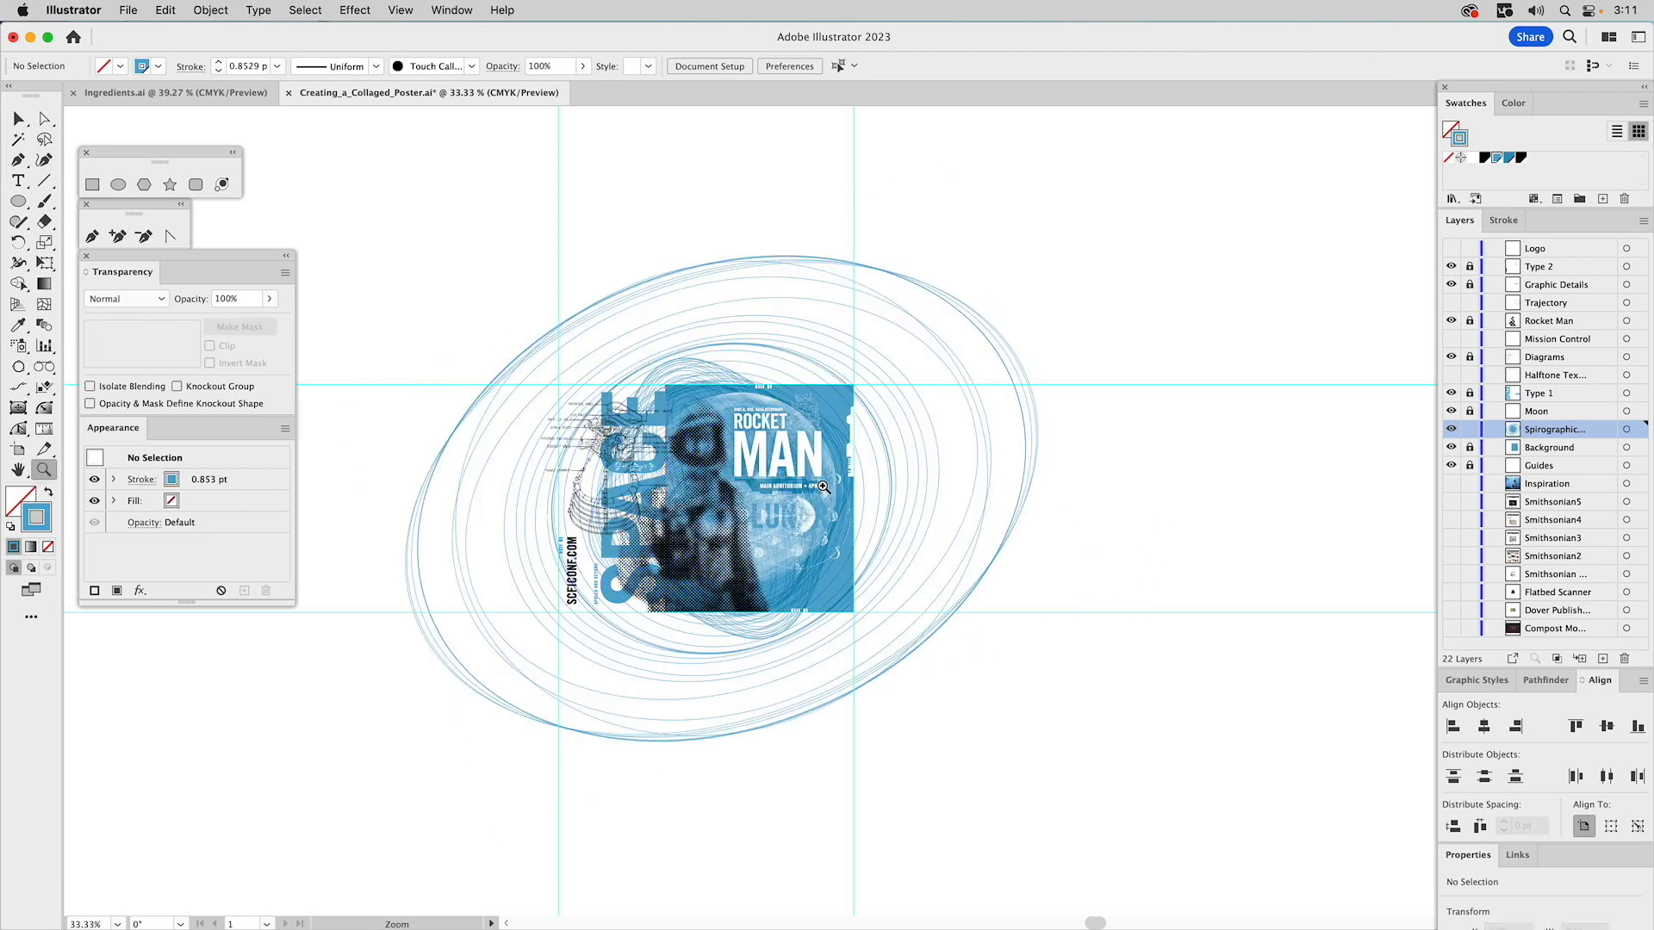
- Set the spirograph group's opacity to 70% and deselect it
left_click_drag(702, 360, 969, 636)
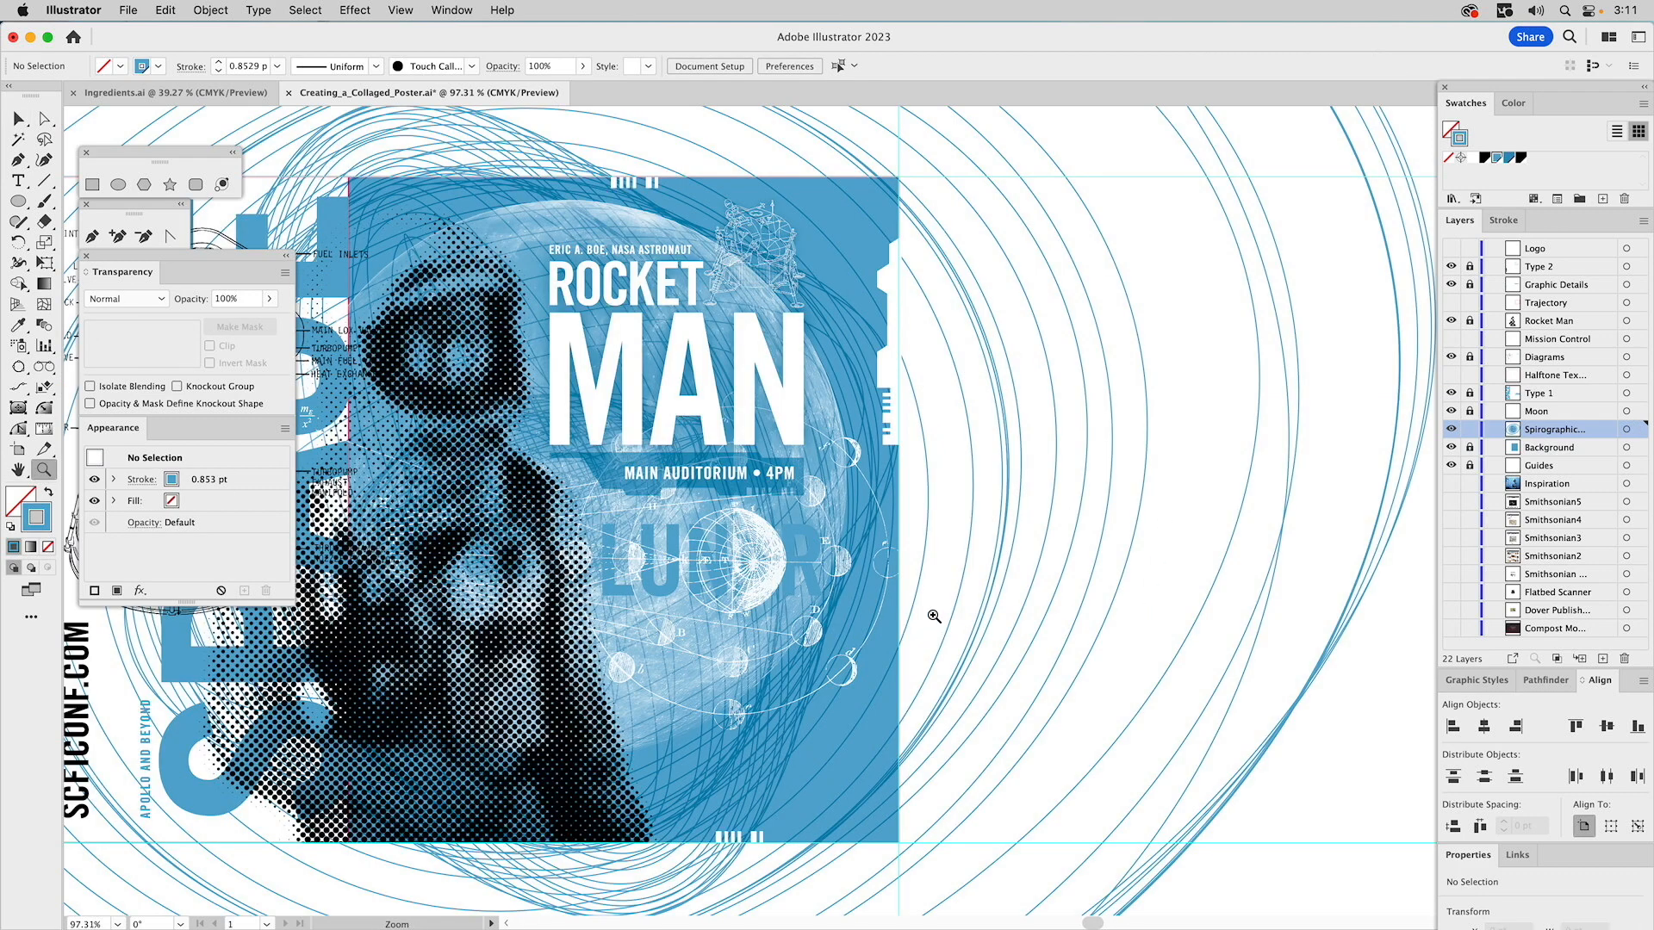
left_click_drag(884, 598, 1040, 489)
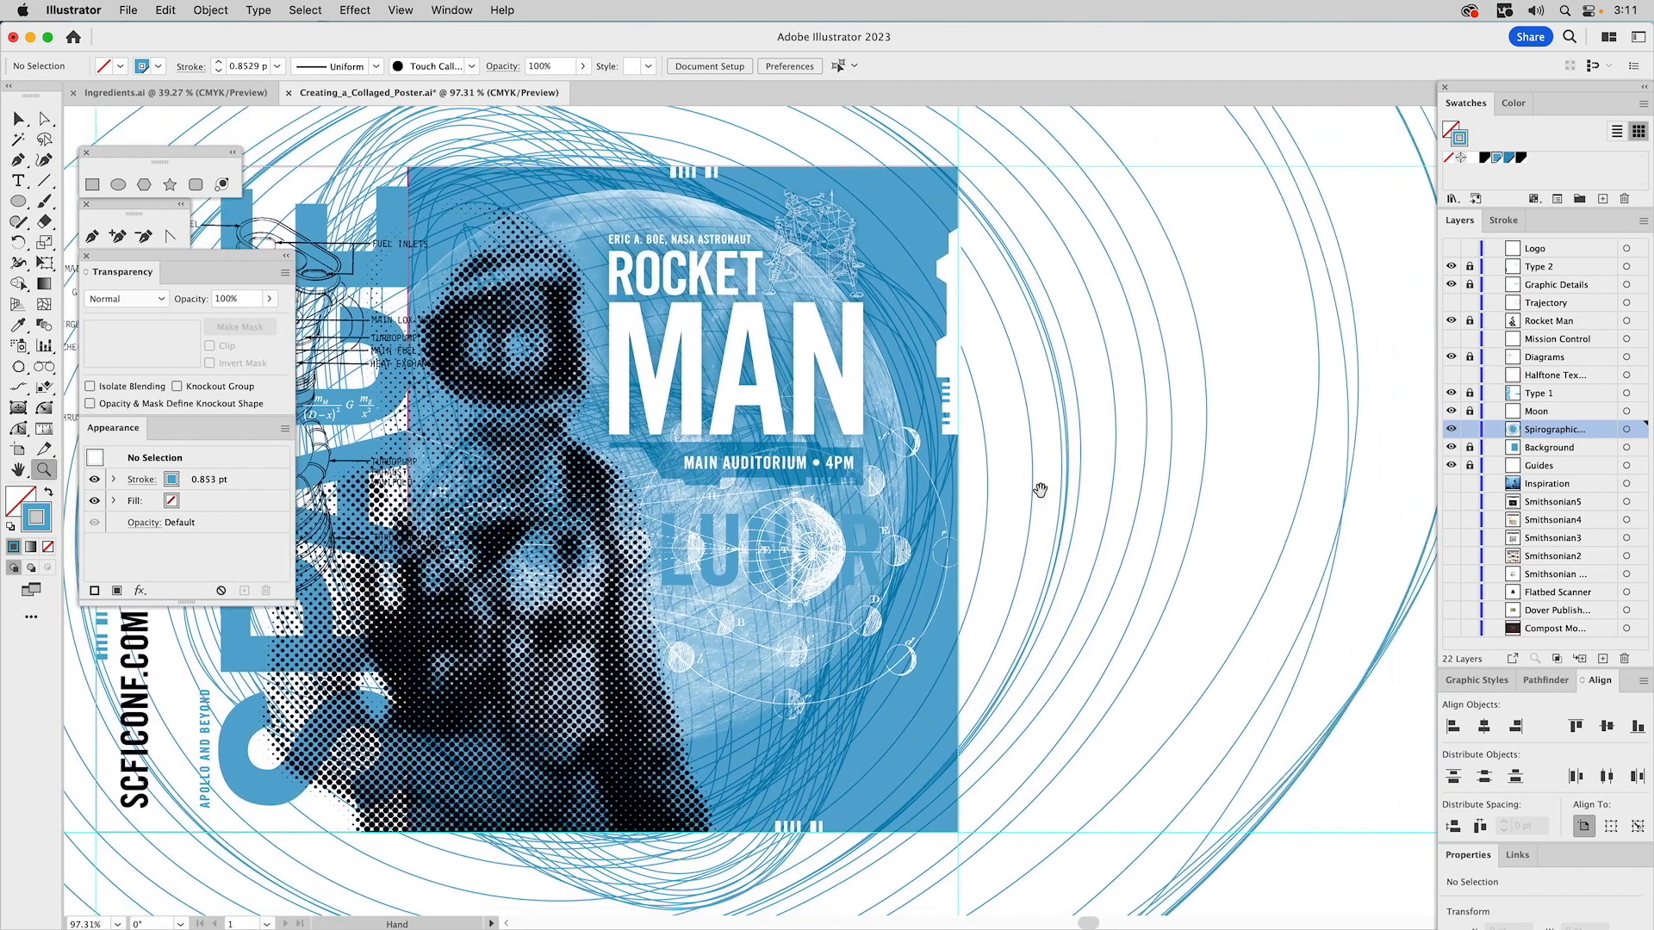
key("v")
left_click(1066, 416)
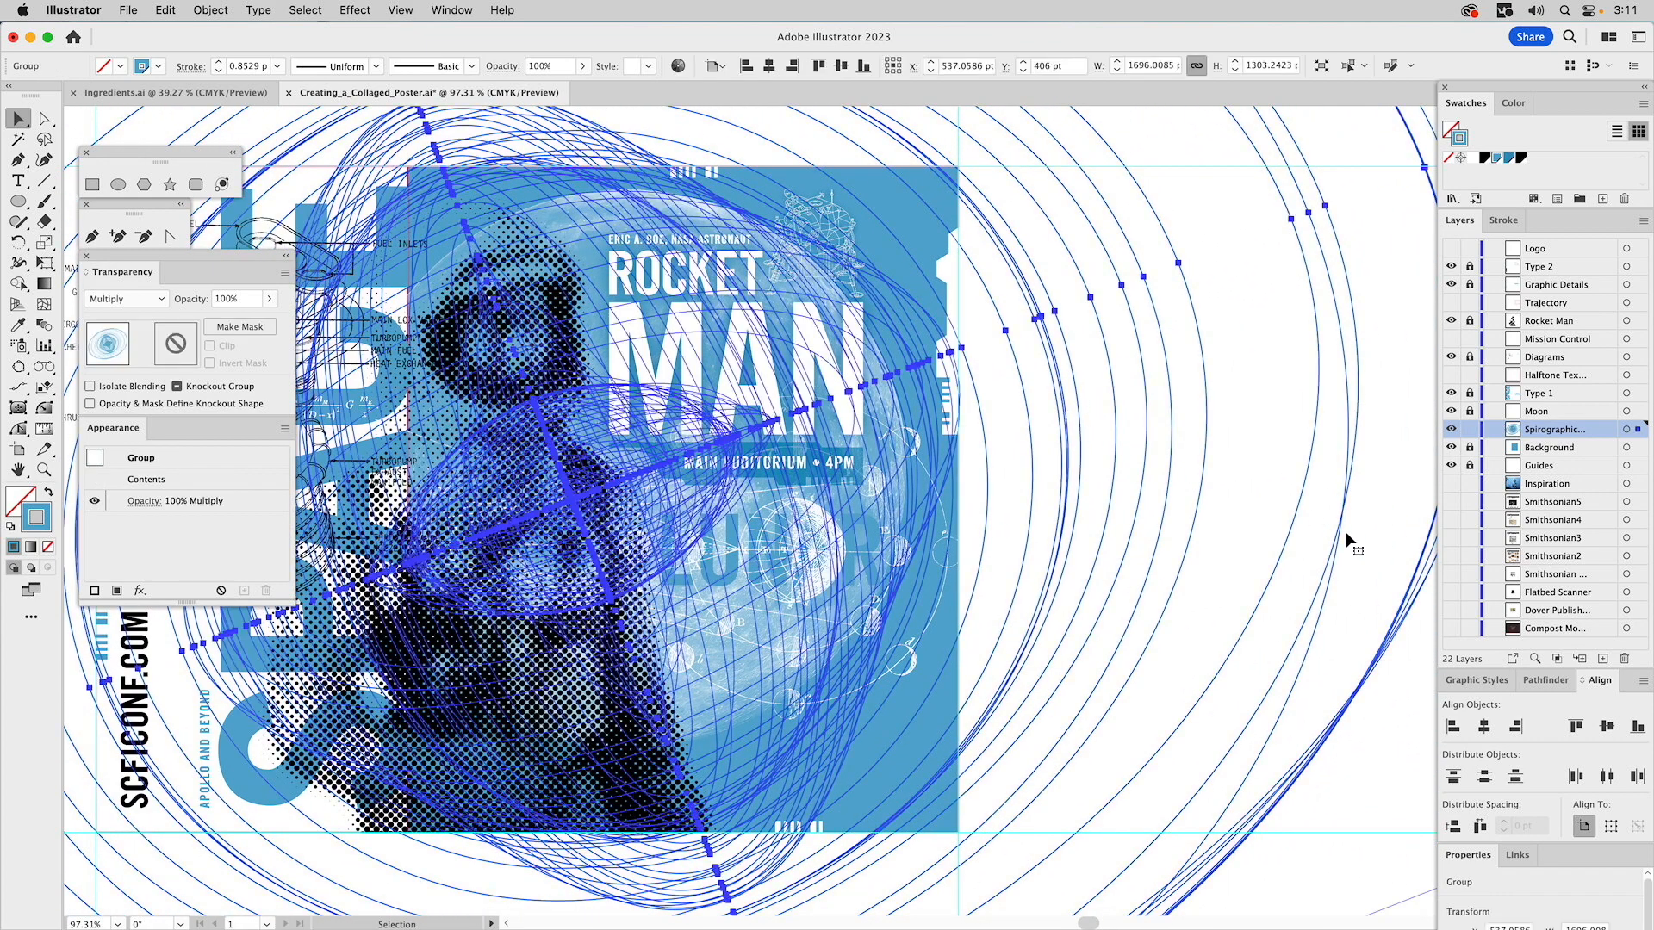
left_click(232, 300)
type("70")
key("Return")
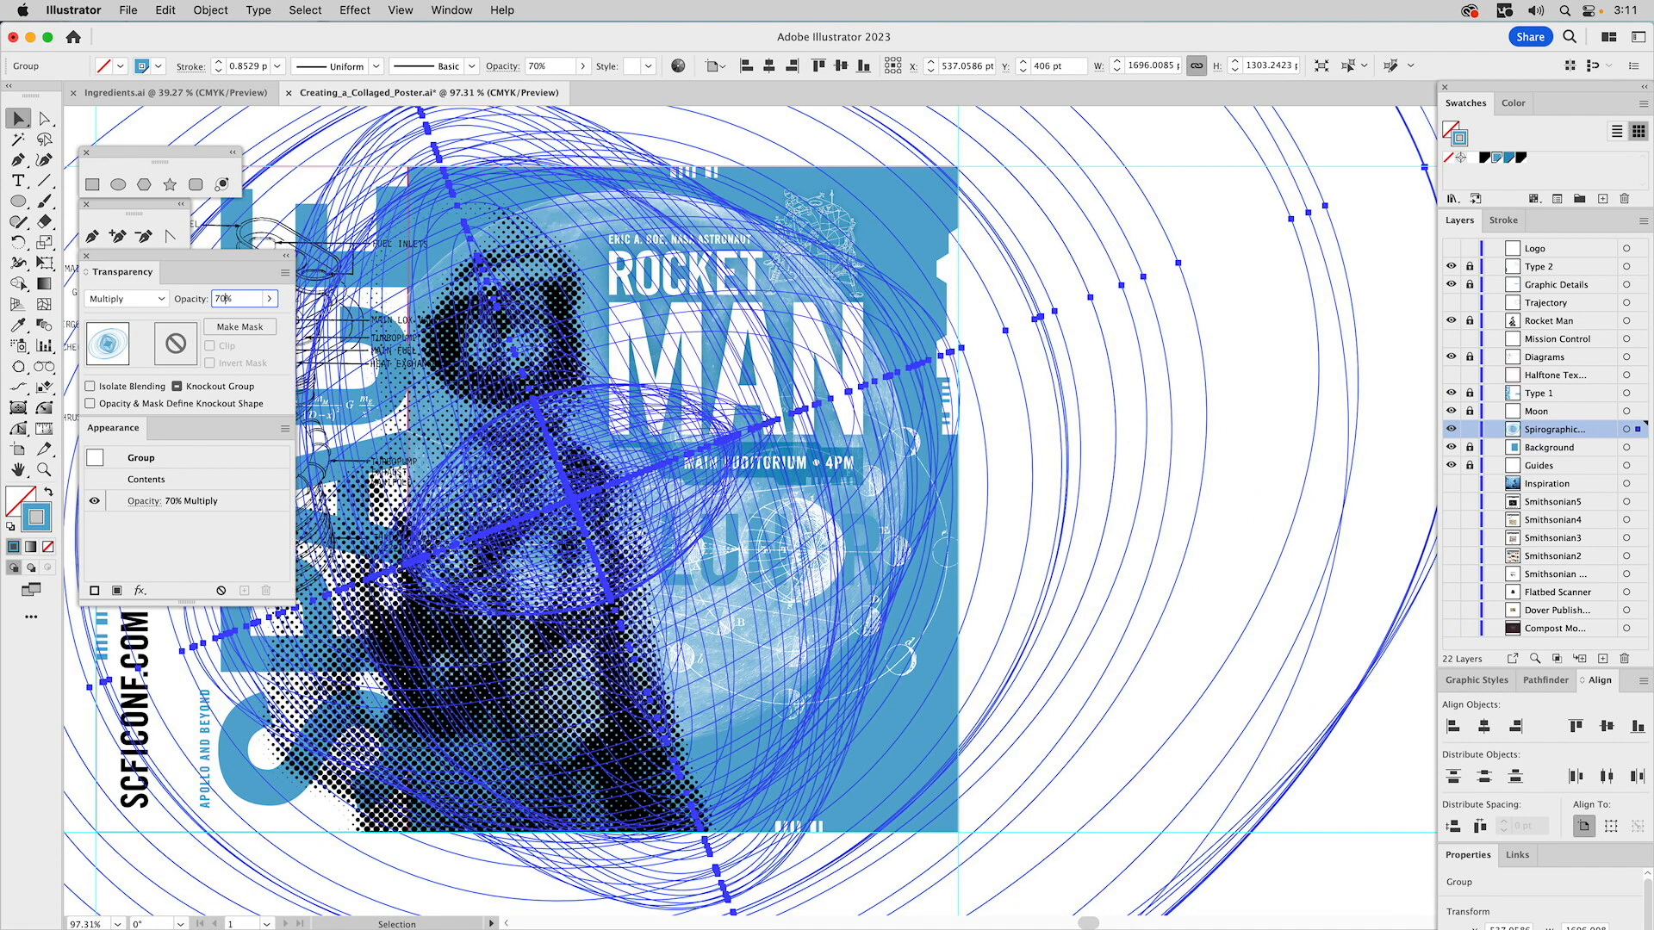
left_click(1004, 440)
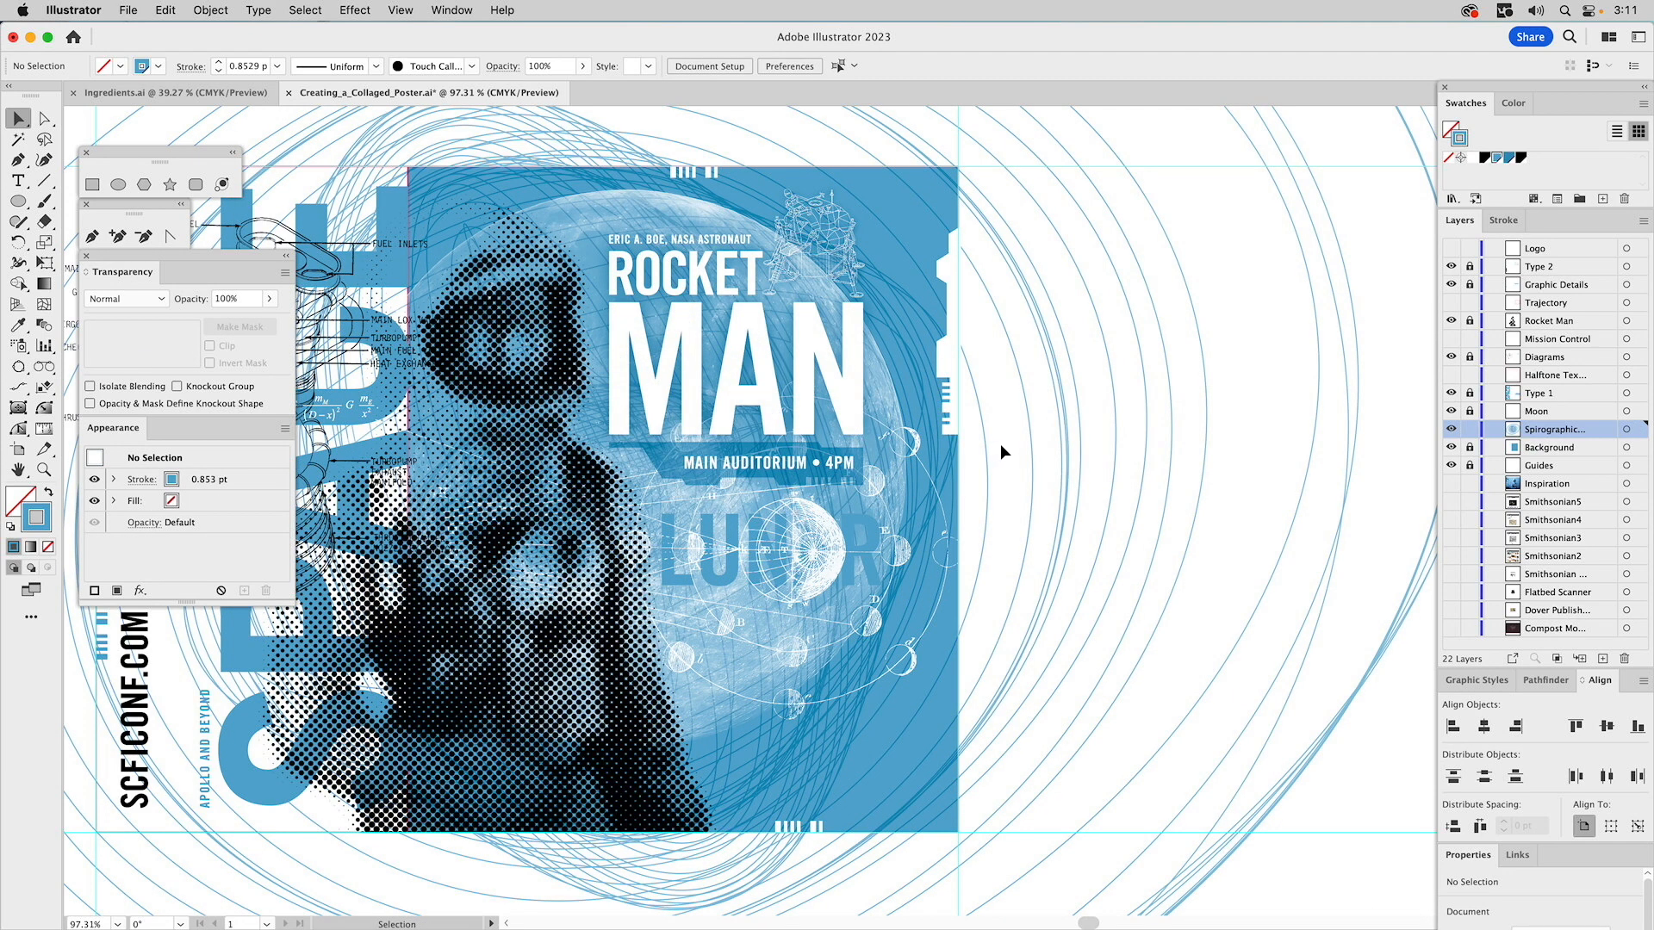
- Duplicate the spirograph group onto a new layer directly above the spirographic layer, and hide that new layer
left_click(989, 439)
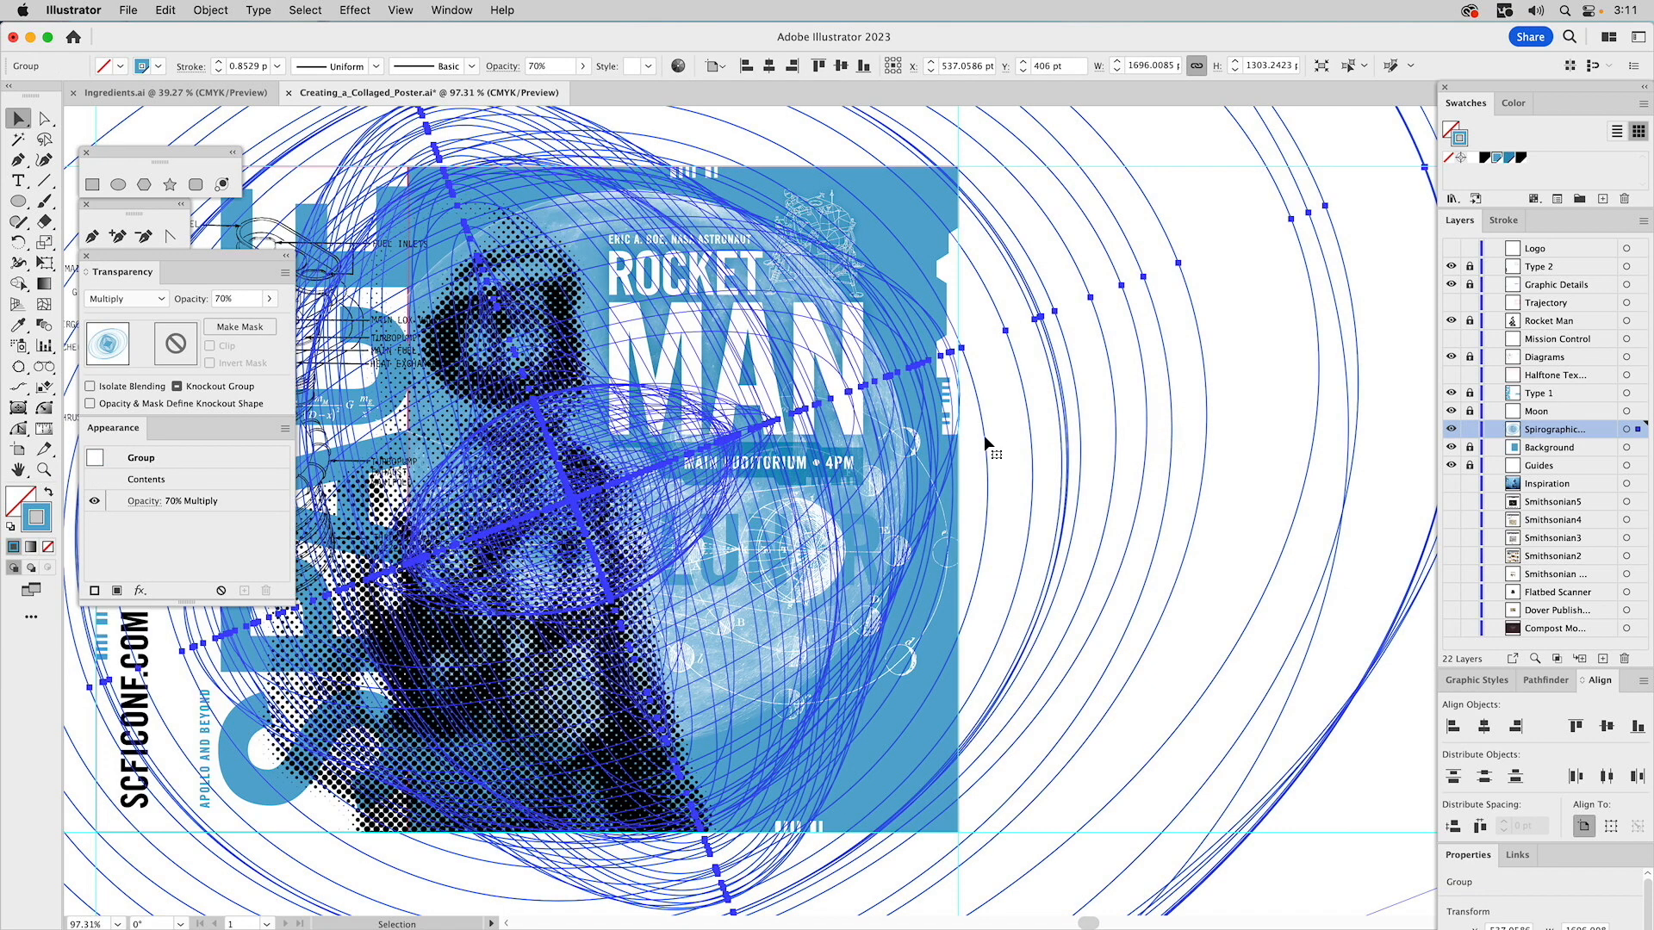
left_click(1603, 659)
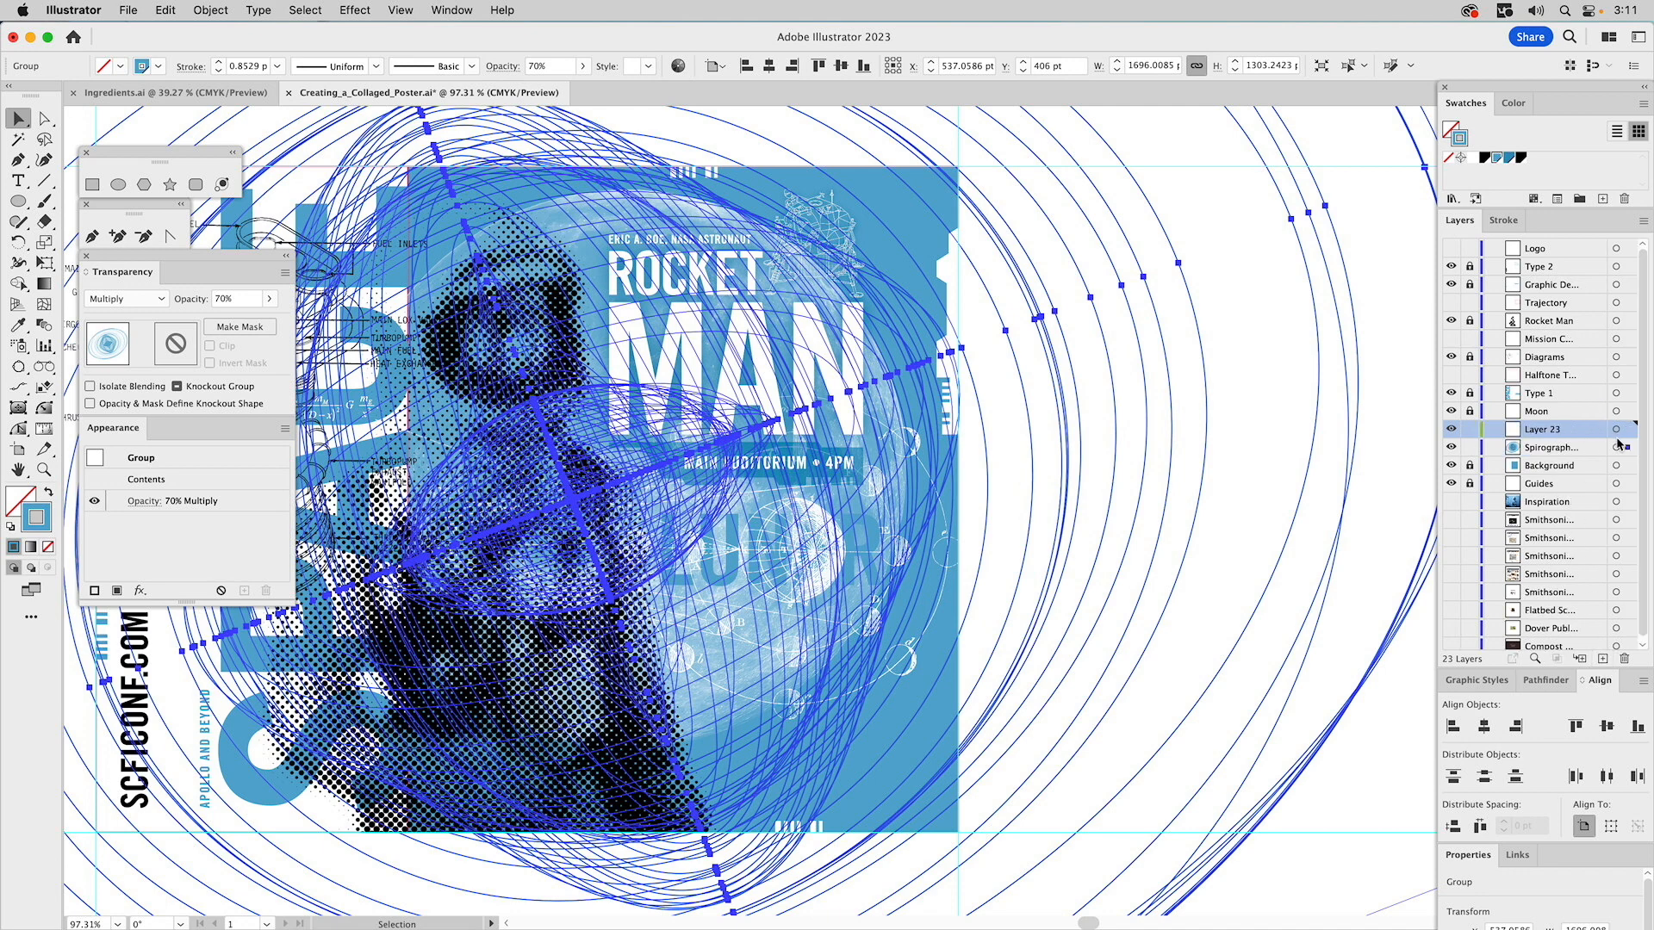
left_click_drag(1626, 439, 1628, 429)
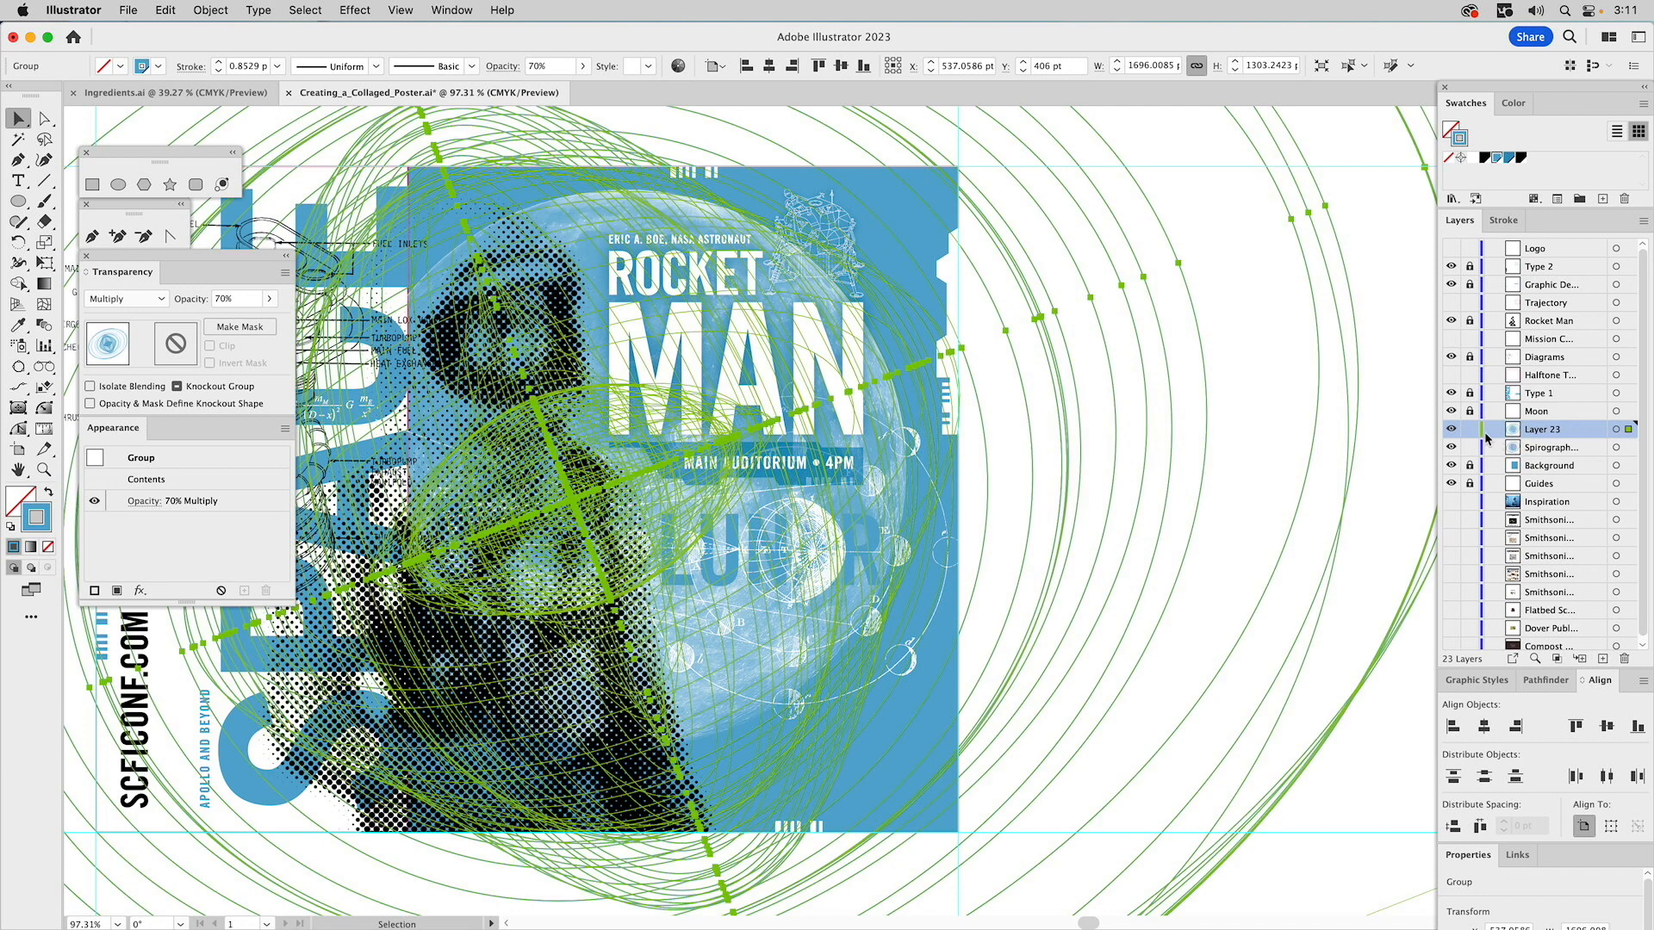
left_click(1451, 429)
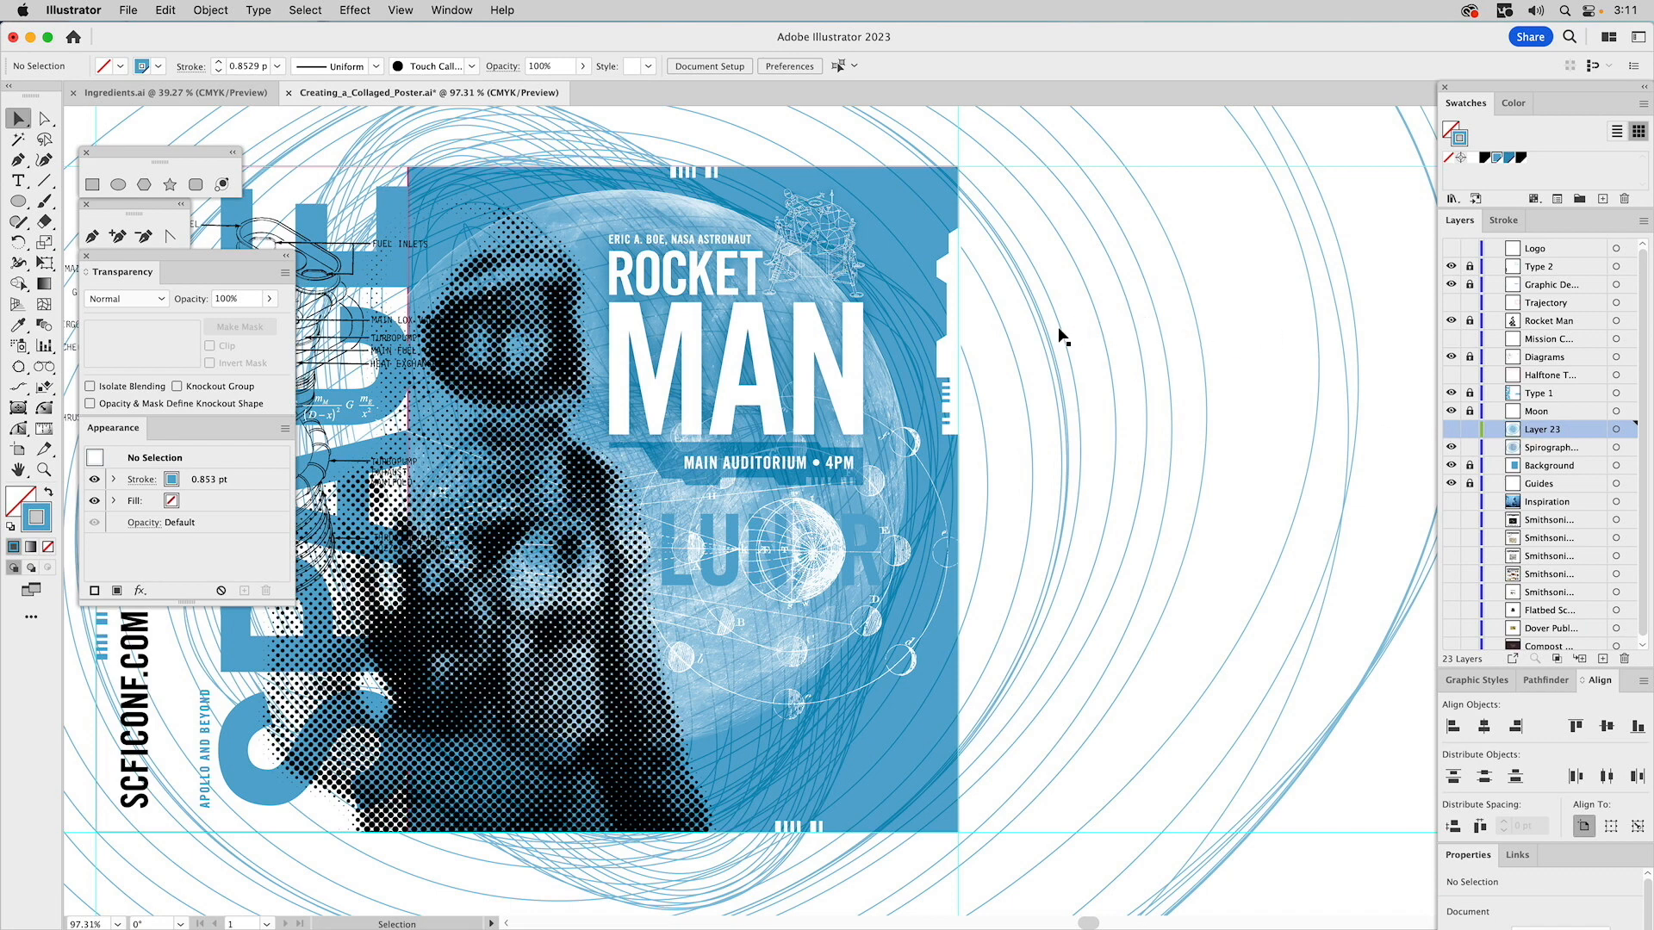
left_click_drag(1011, 319, 1220, 338)
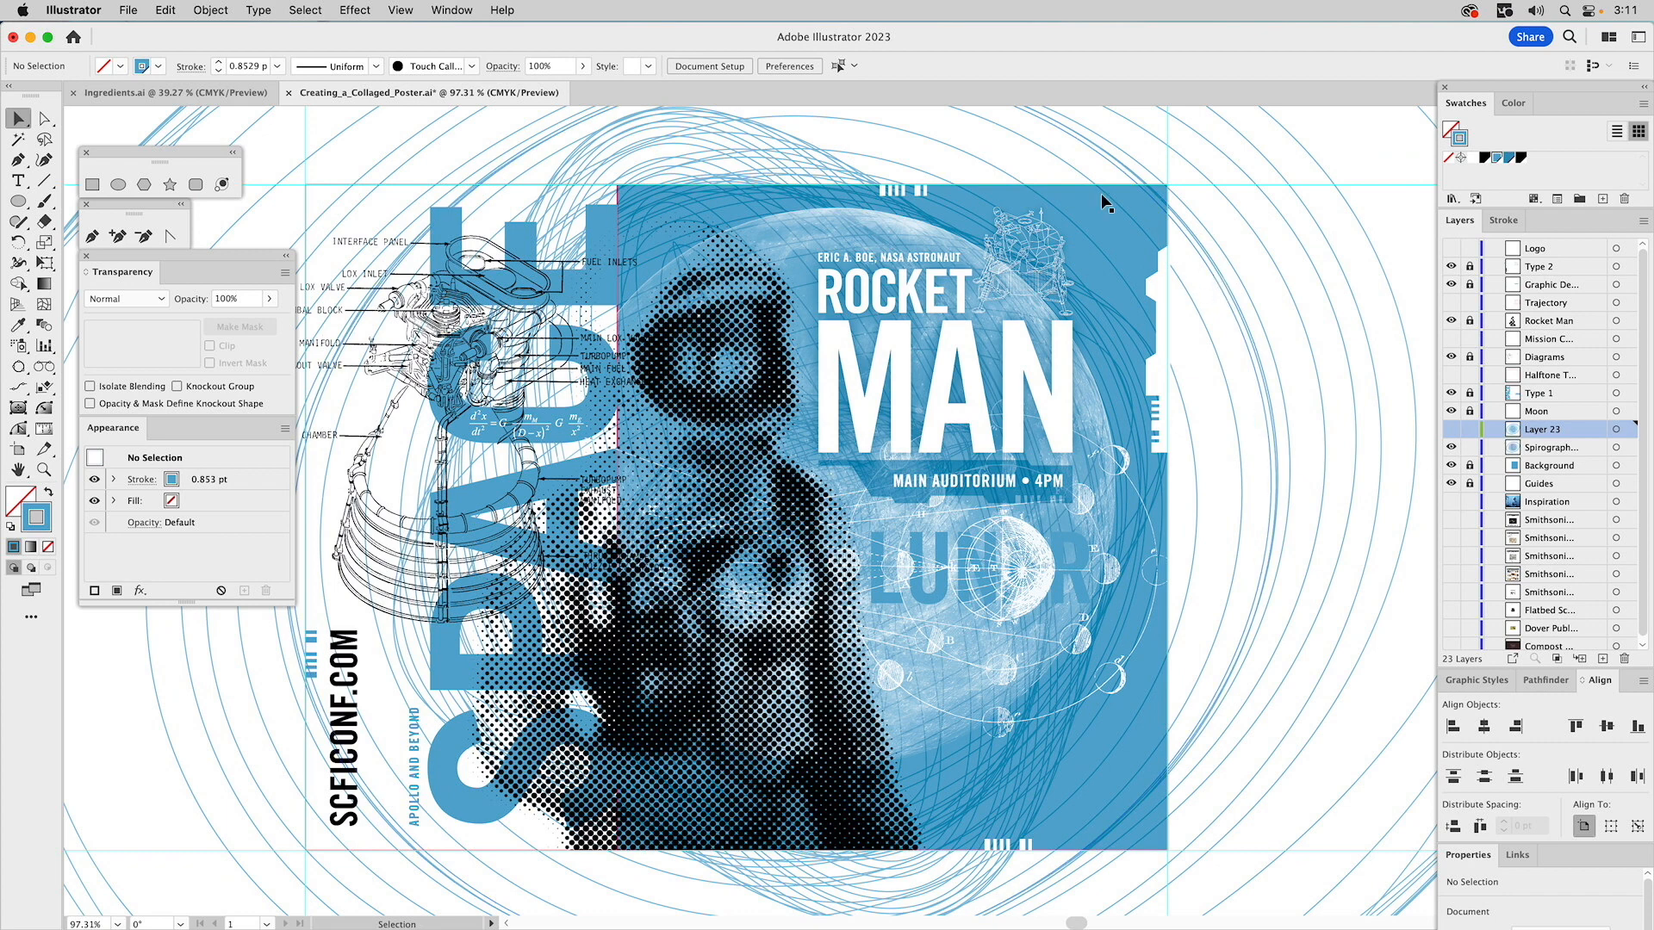
- Clip the spirograph on the spirographic layer with the rectangle outlining the blue poster area using a clipping mask, and deselect it
left_click(1550, 447)
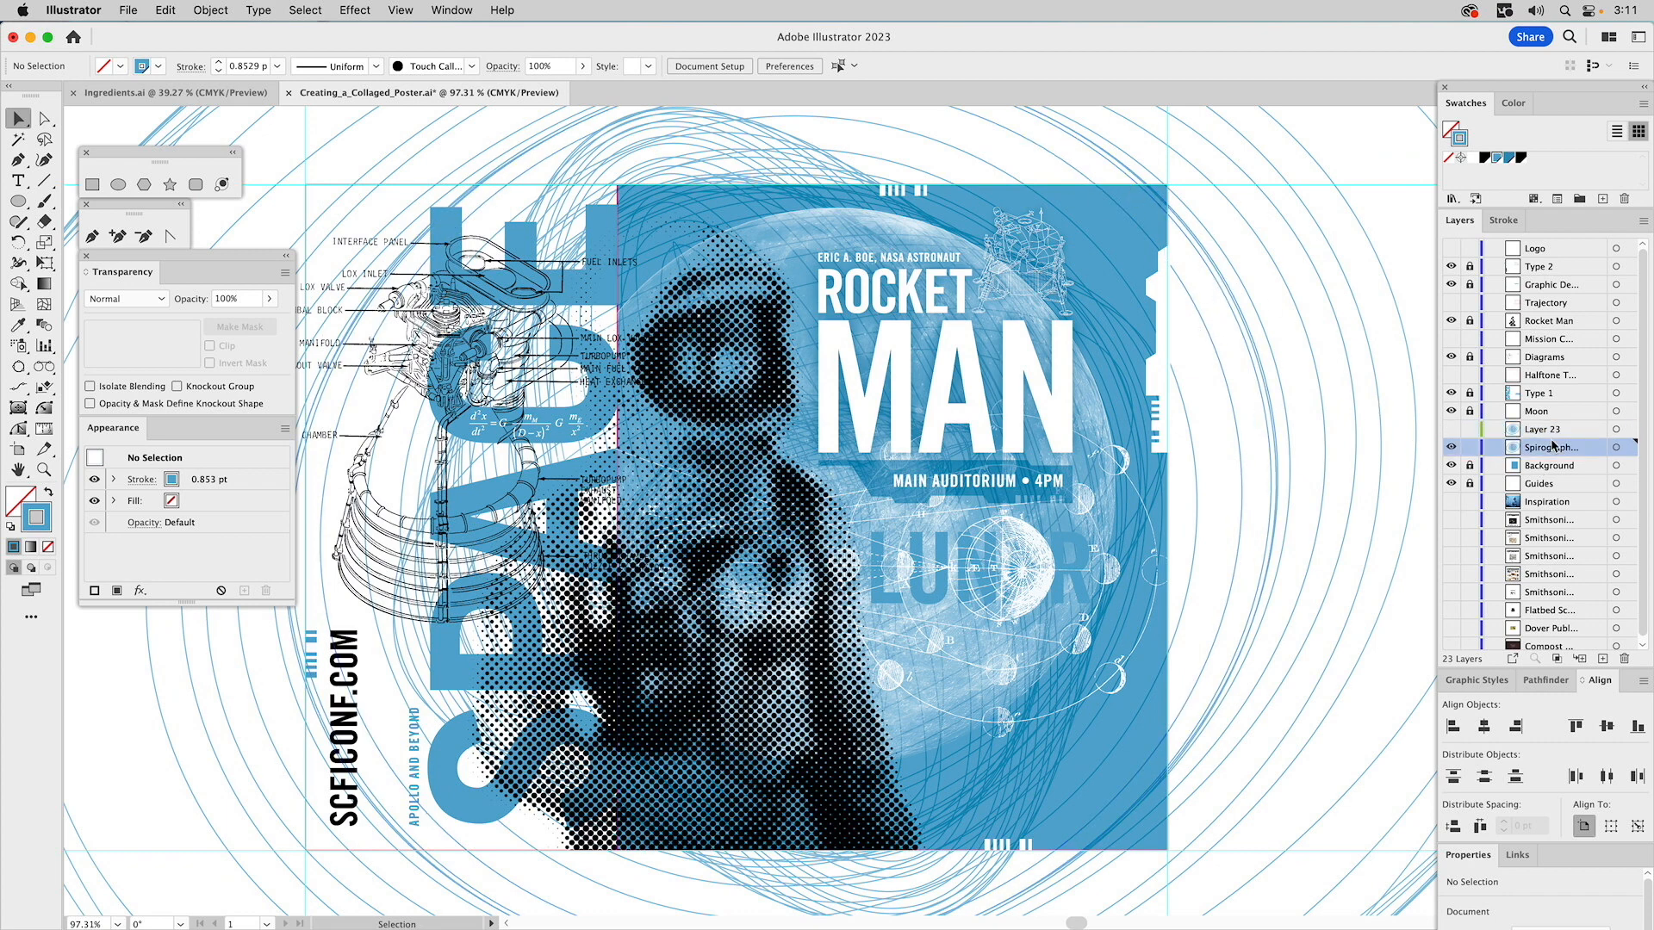
left_click(1168, 231)
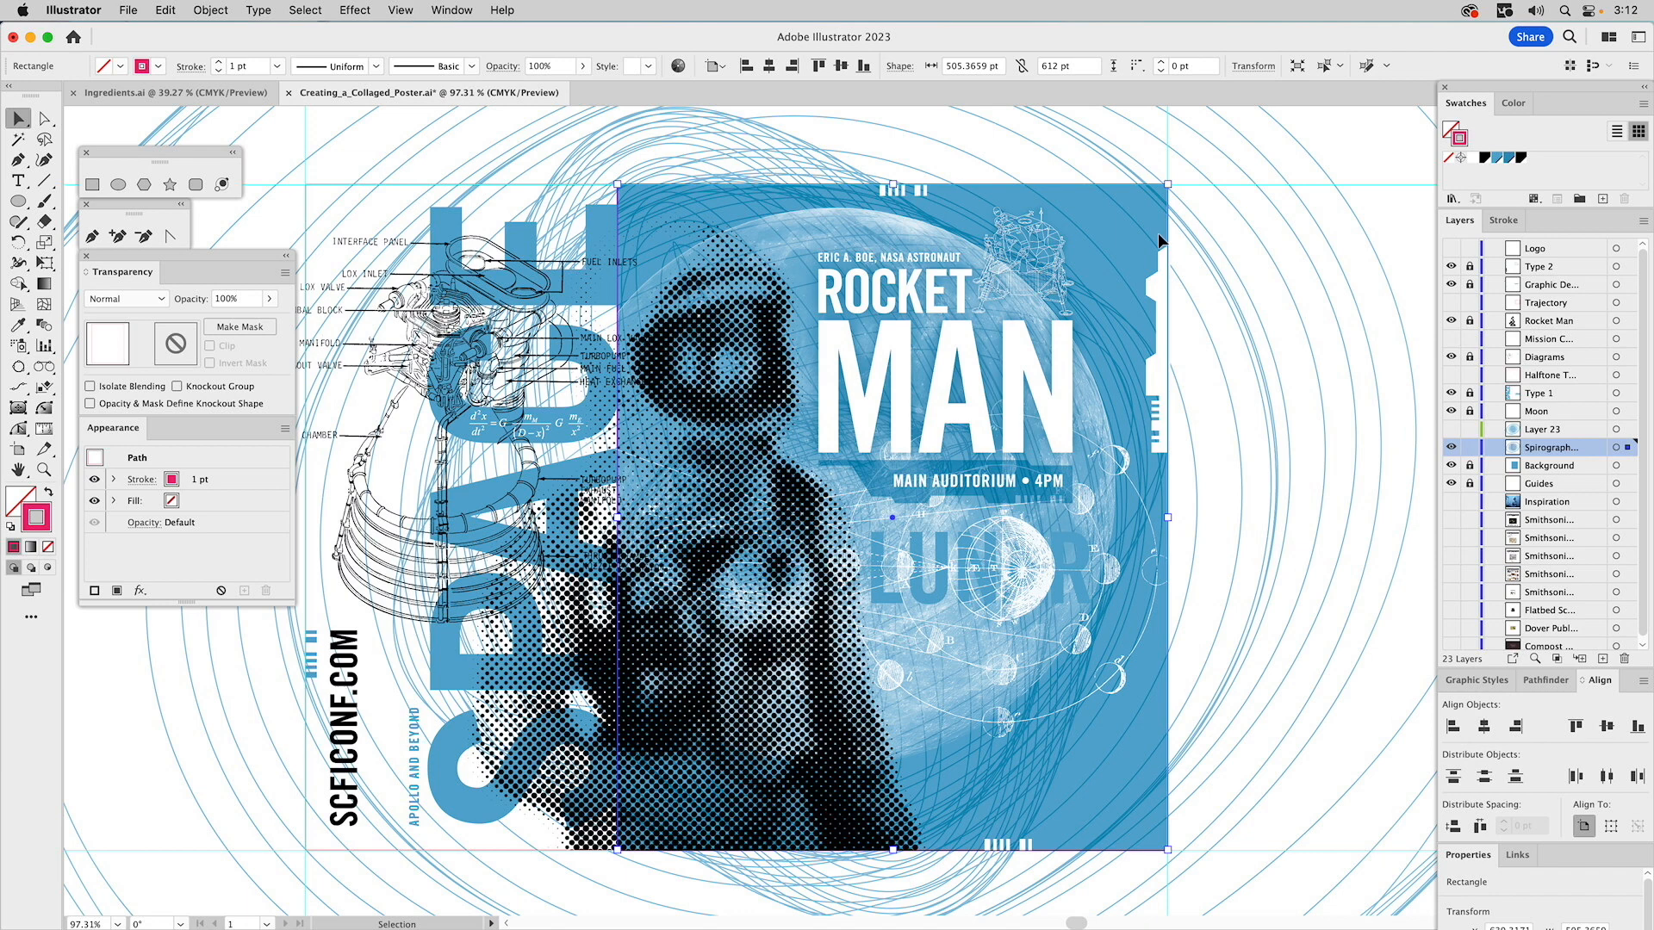
left_click(1214, 272, "shift")
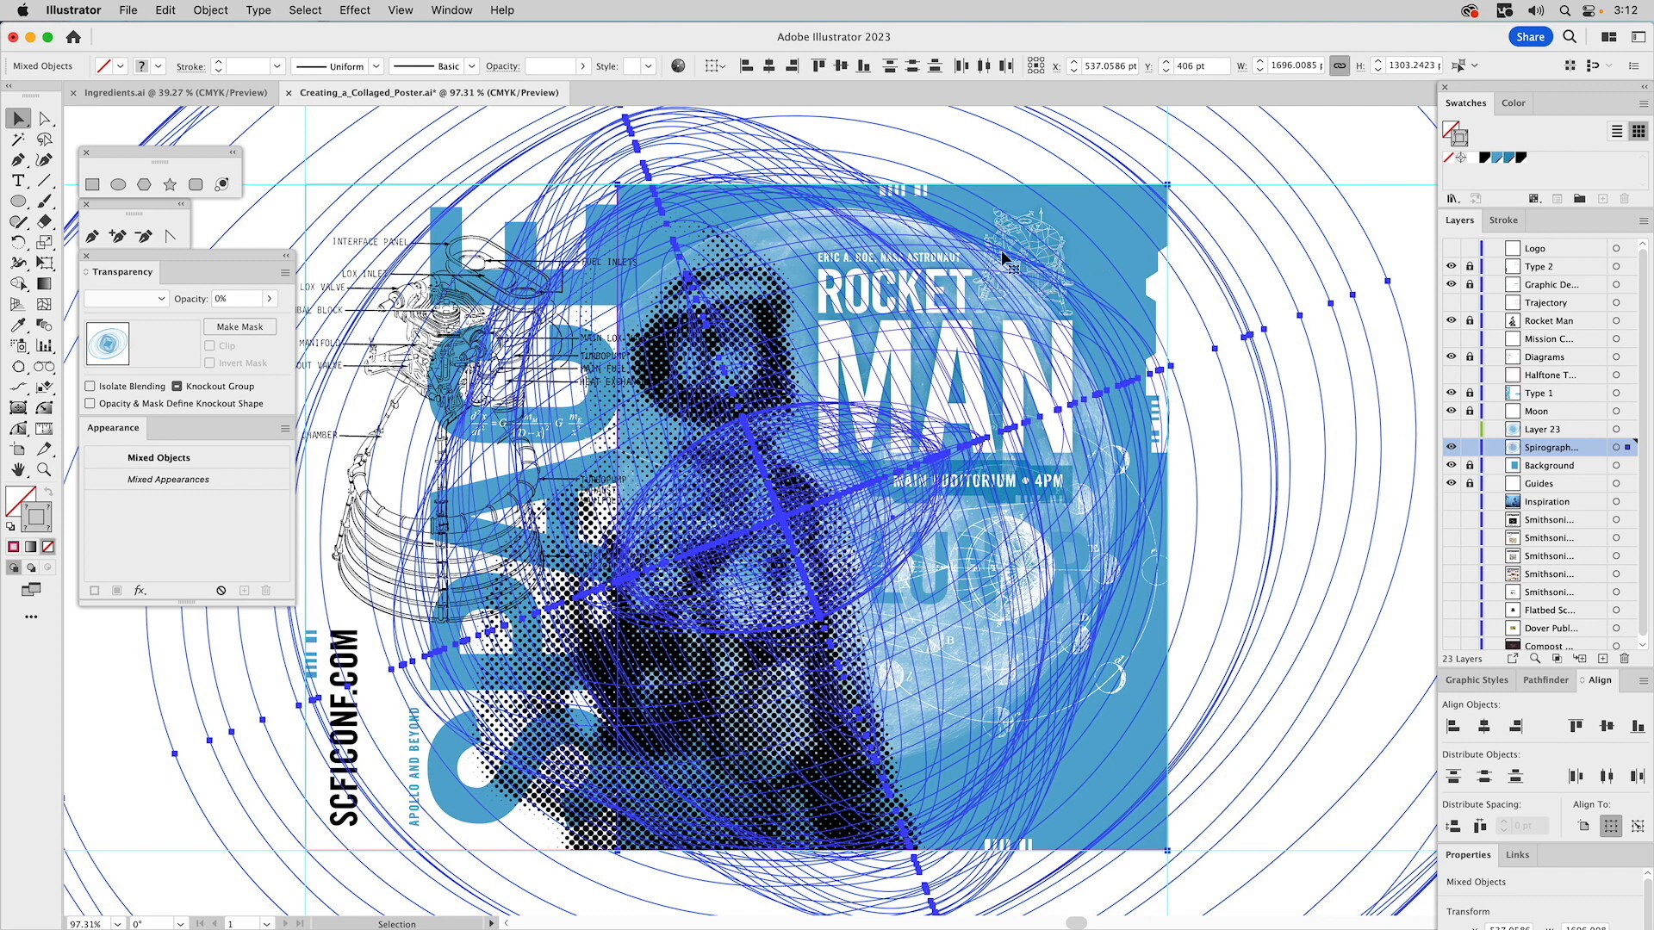
left_click(207, 9)
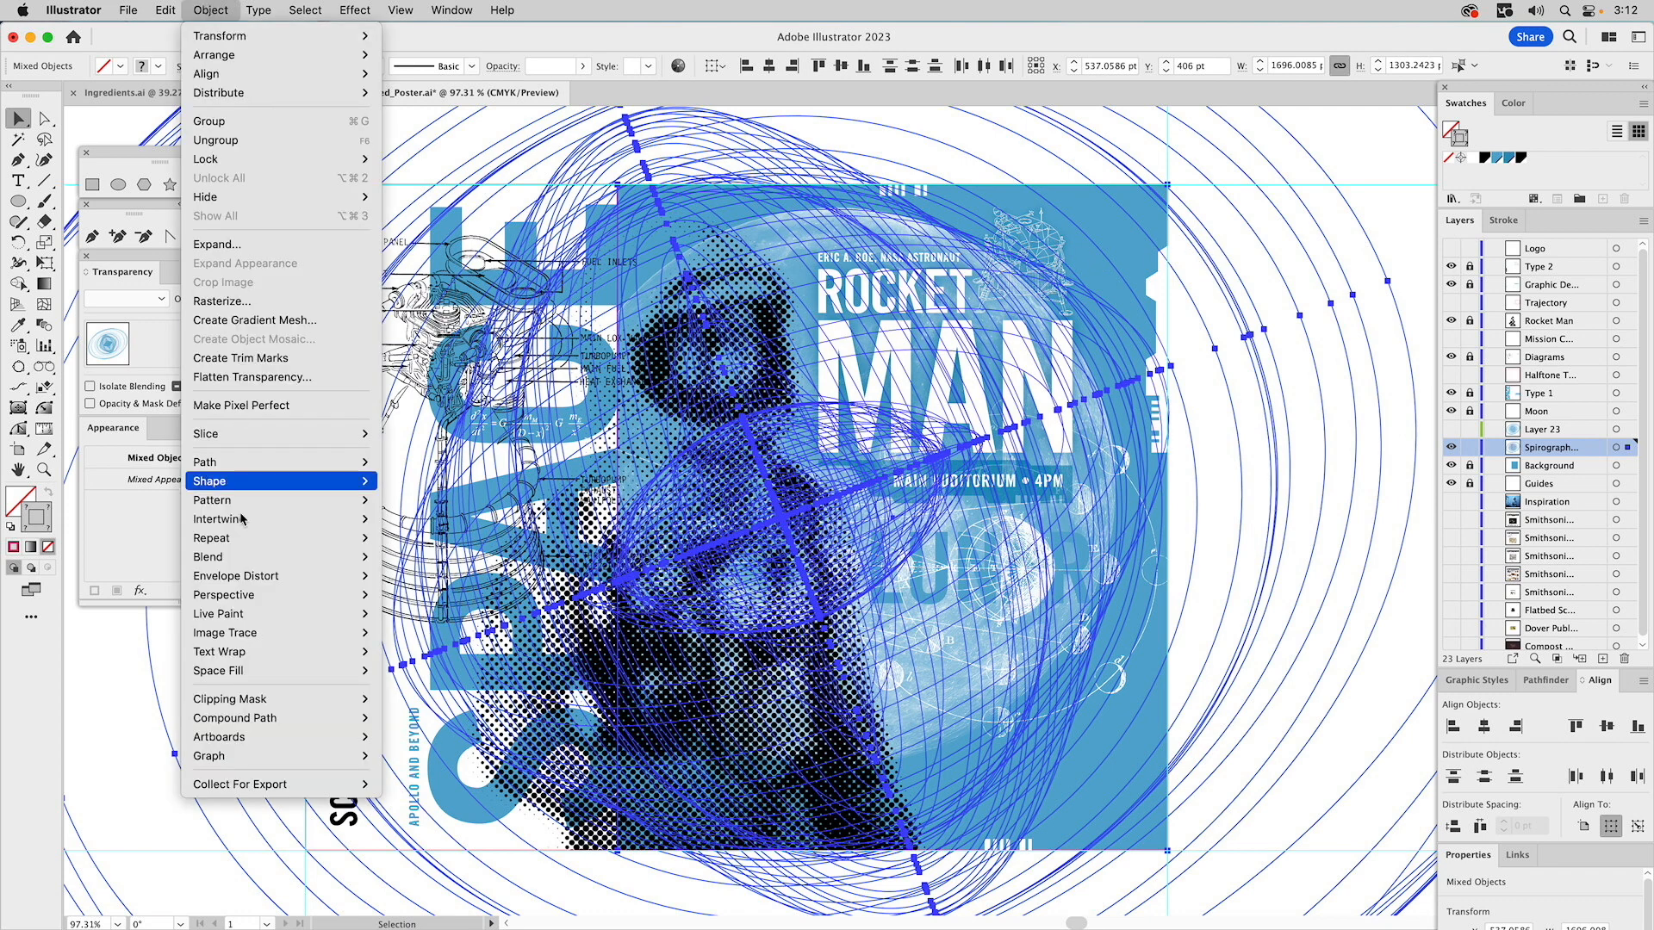
mouse_move(251, 709)
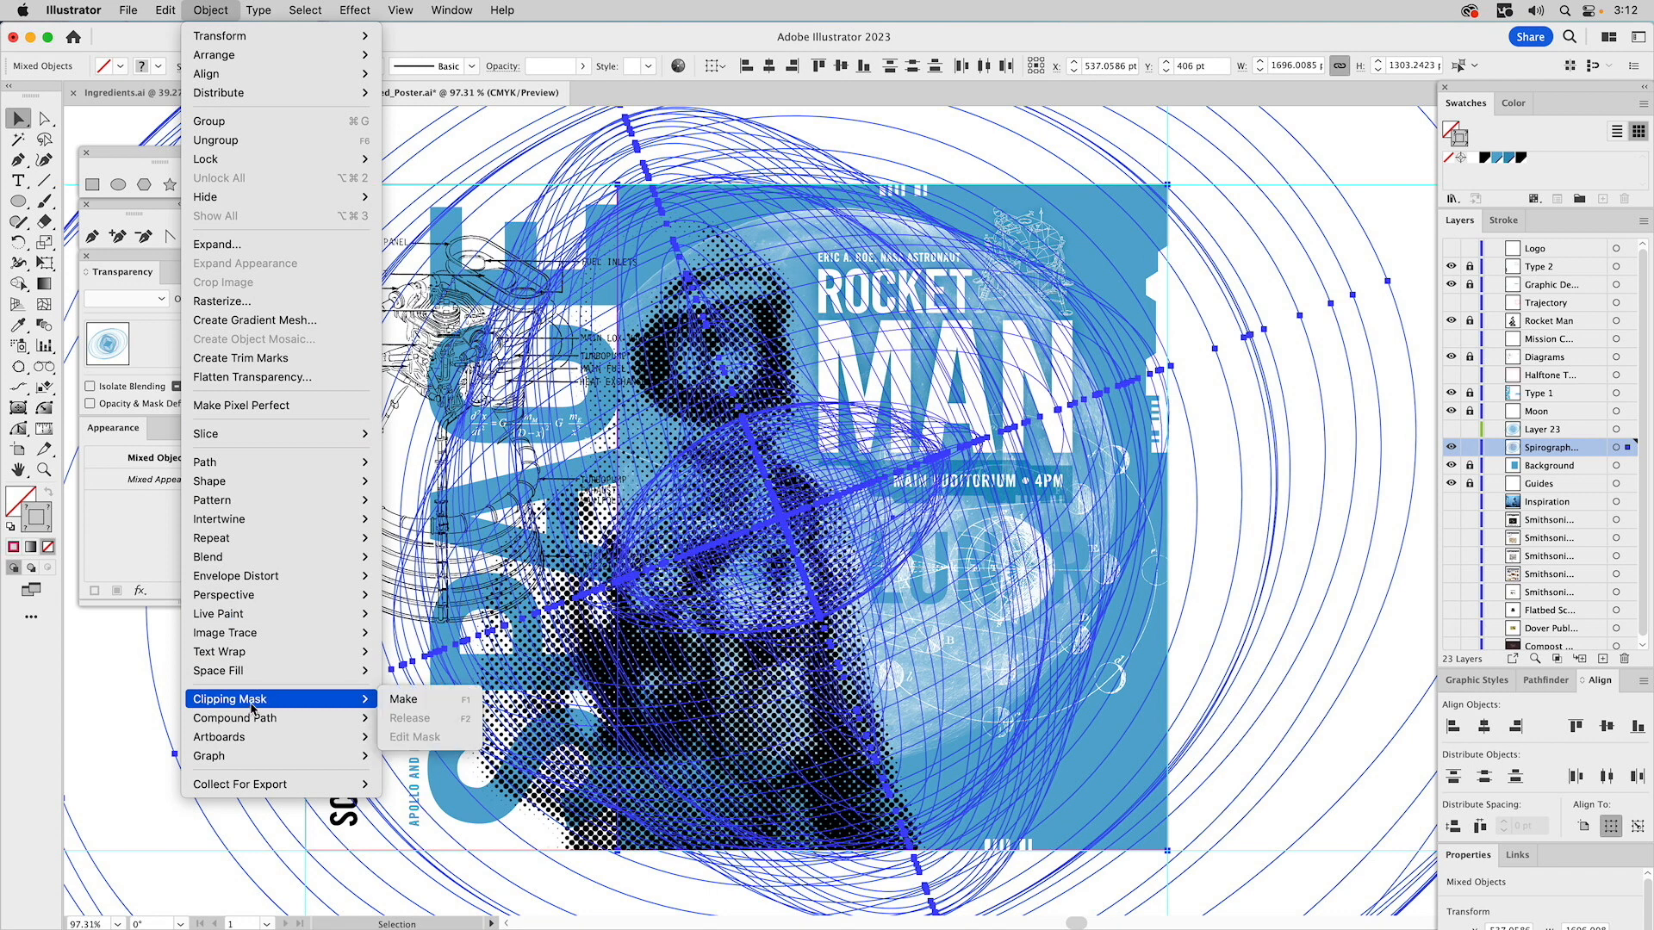
left_click(402, 700)
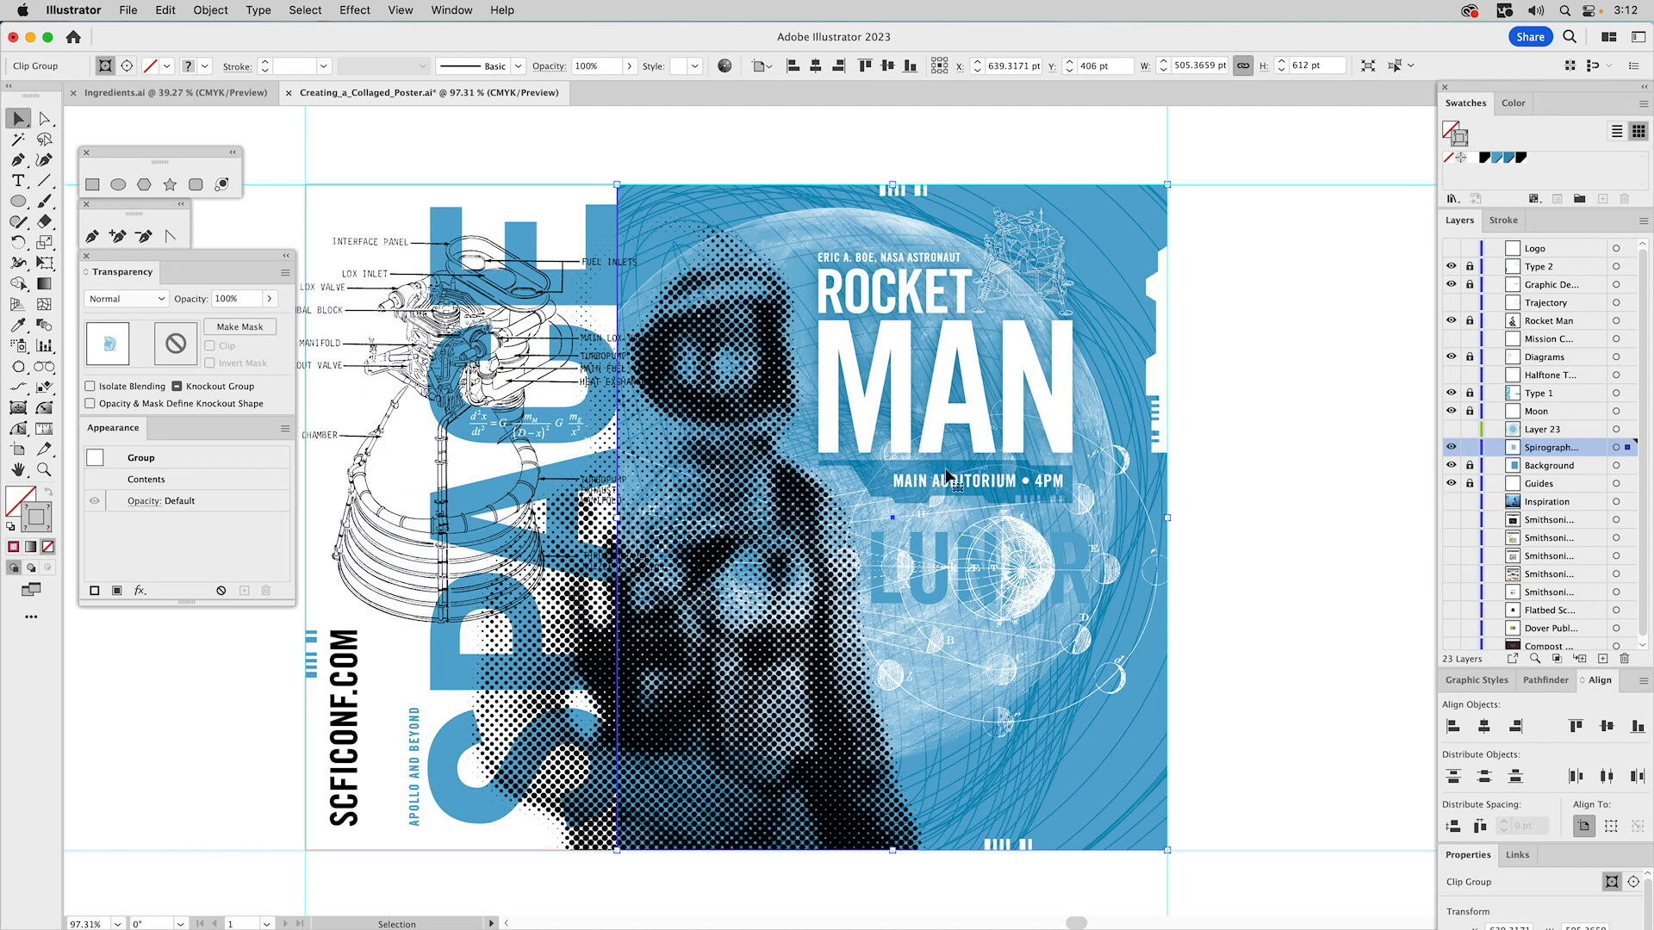
left_click(1297, 348)
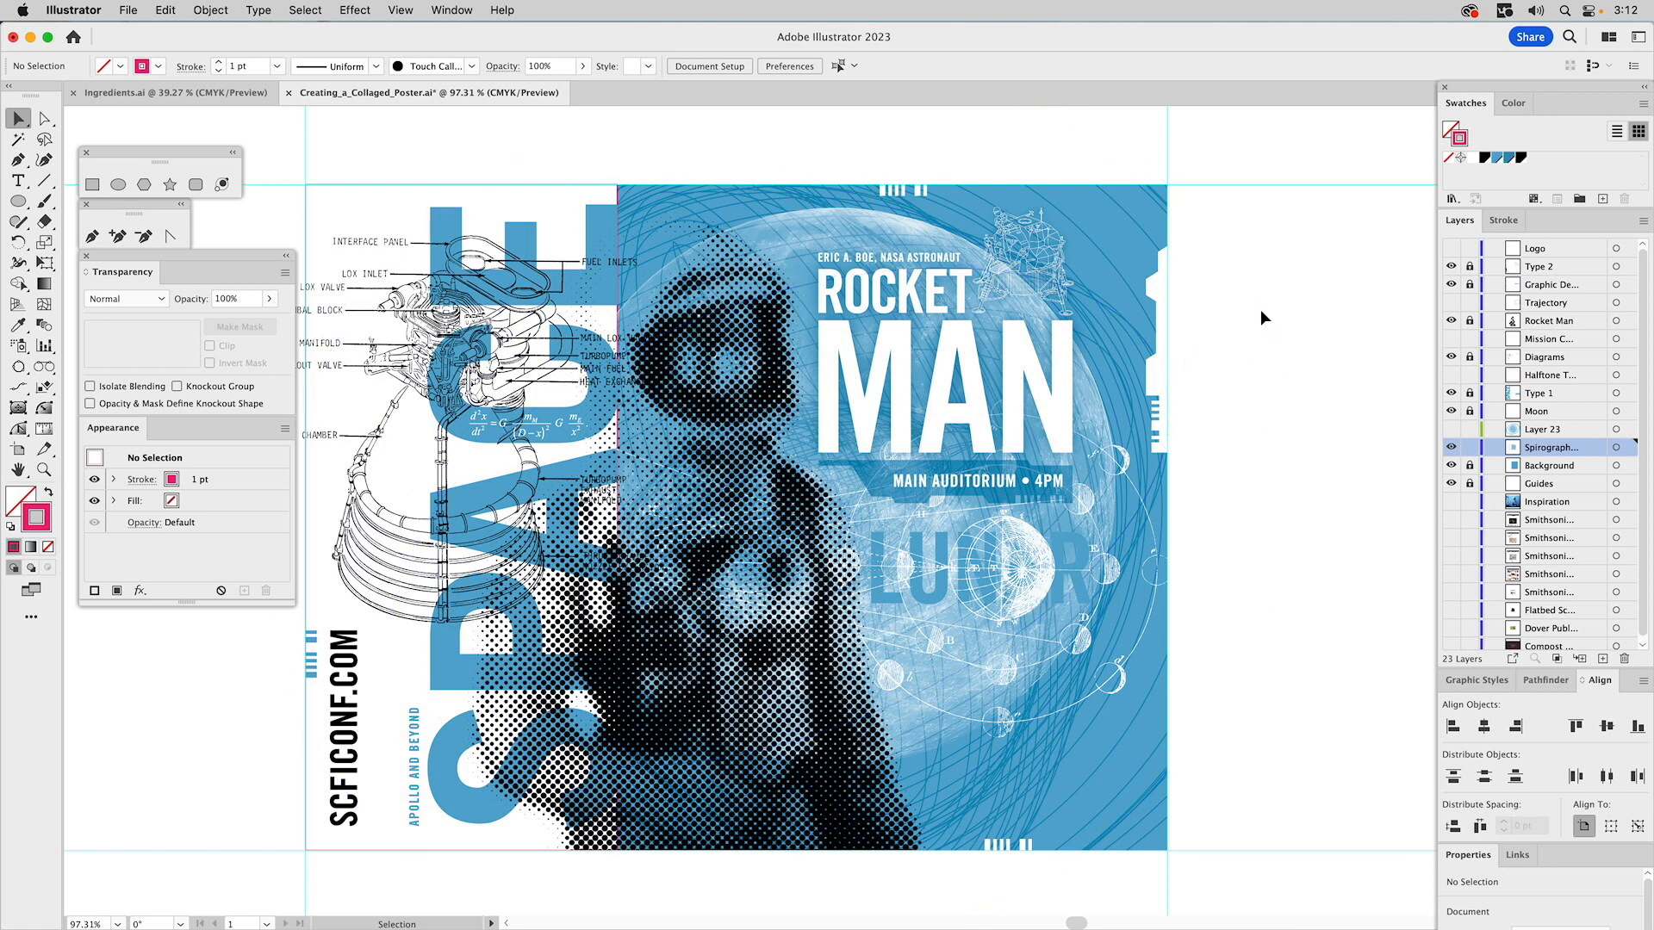
- Show Layer 23 again and set the opacity of its spirograph copy to 30%
left_click_drag(1038, 279, 1213, 277)
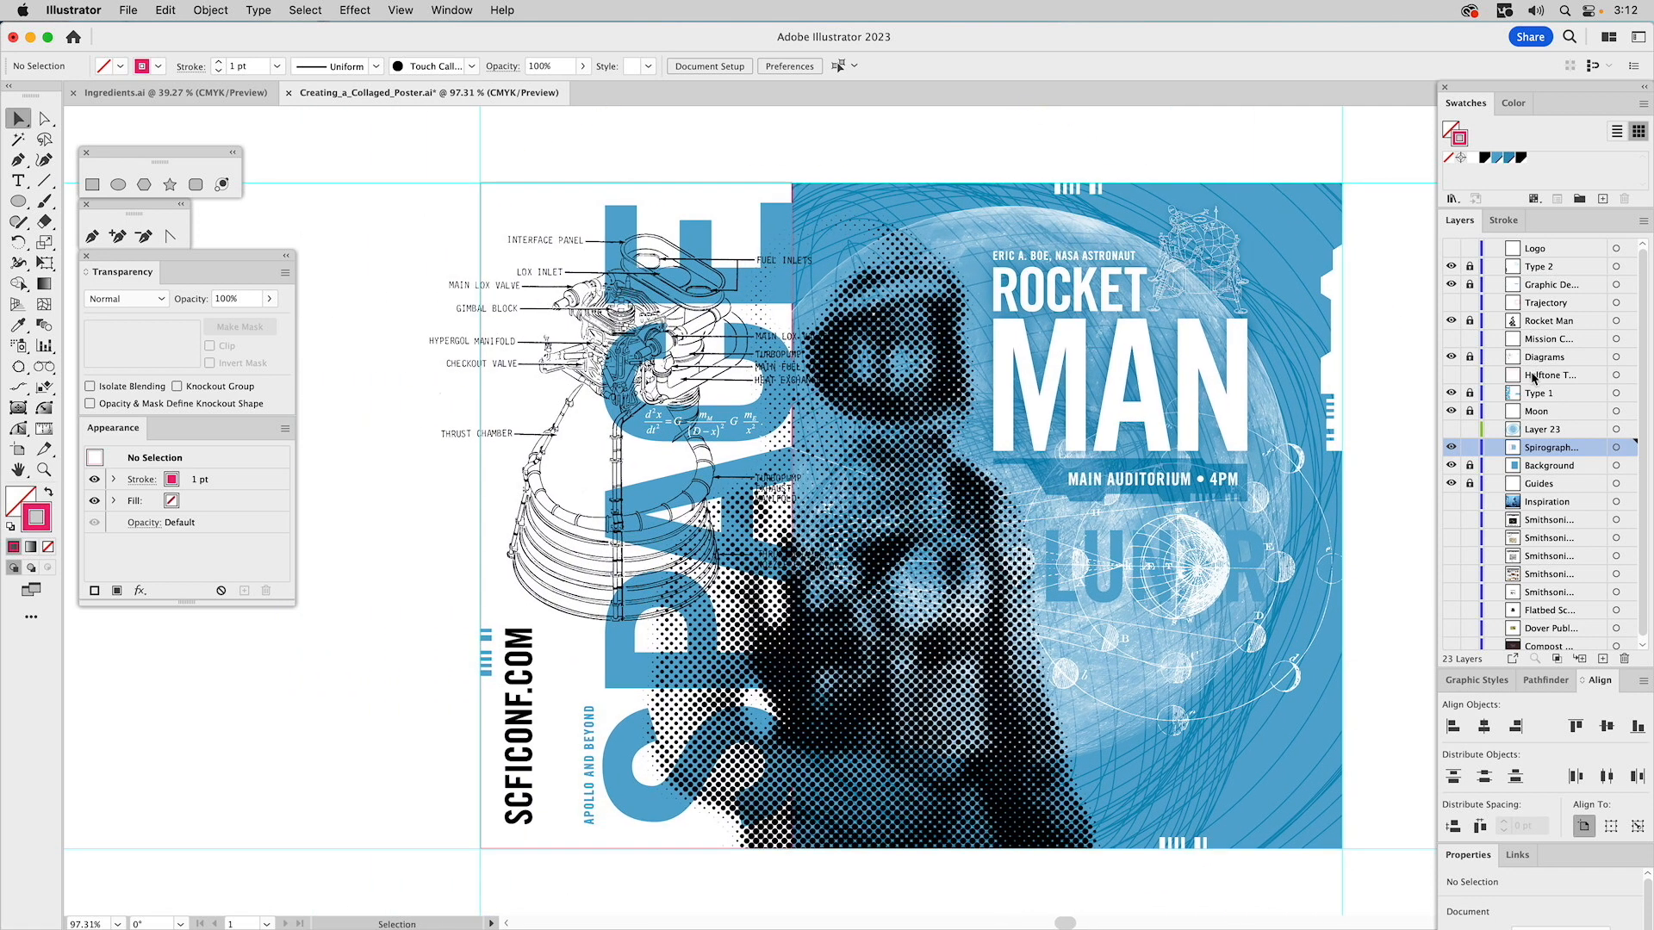
left_click(1450, 429)
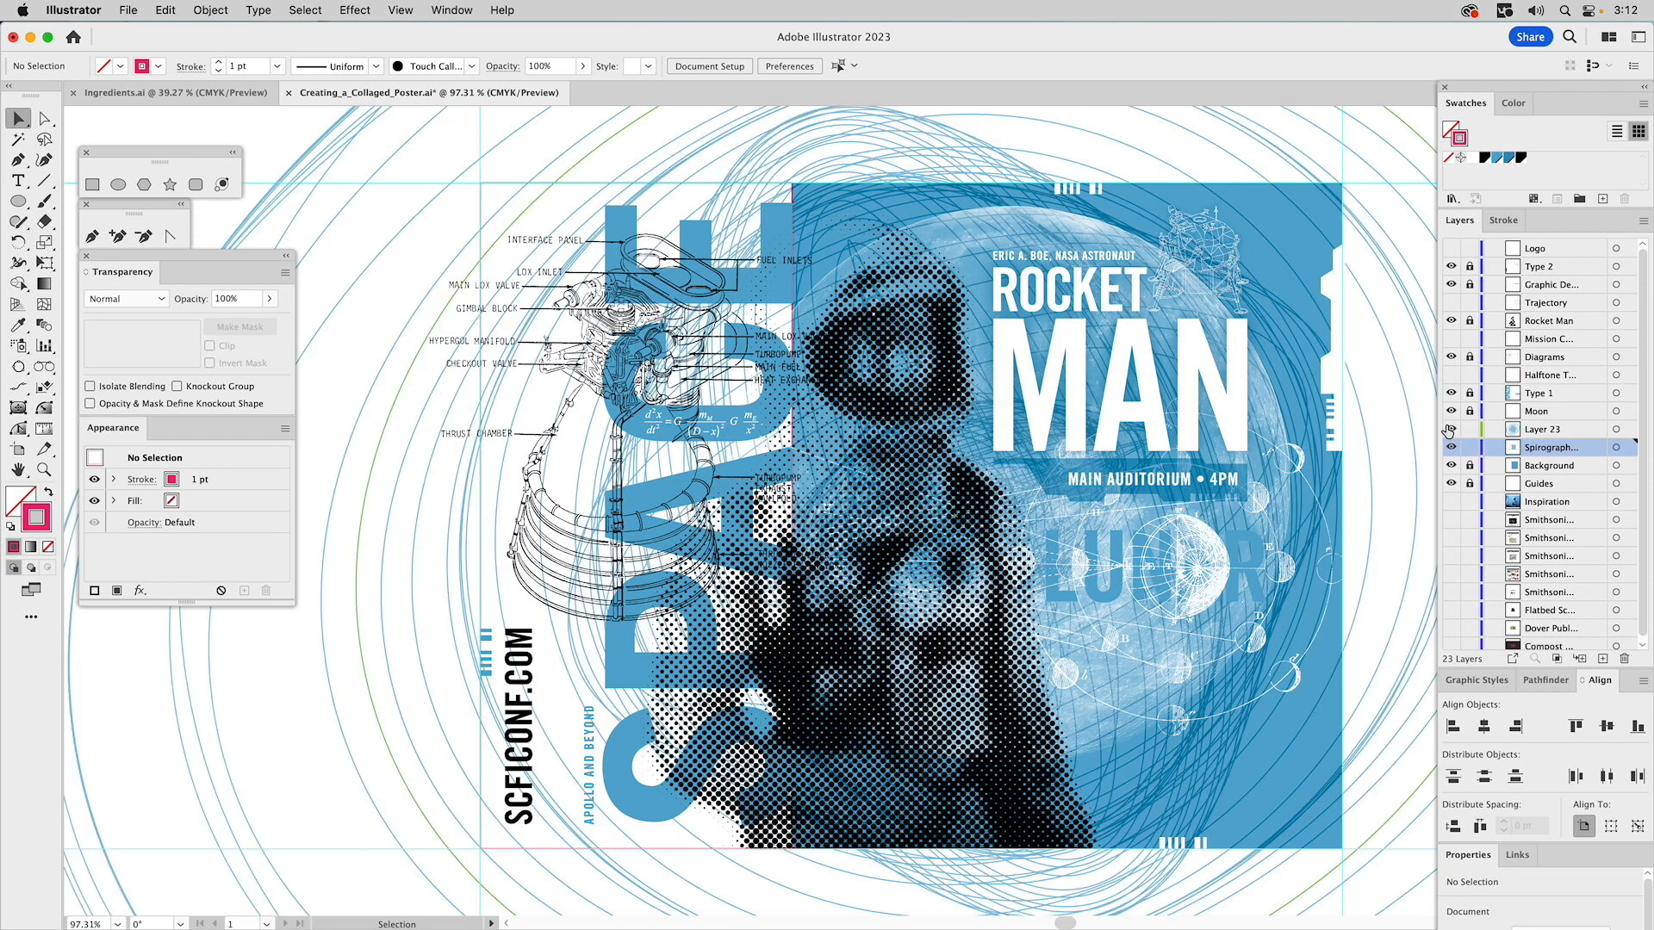
left_click(945, 132)
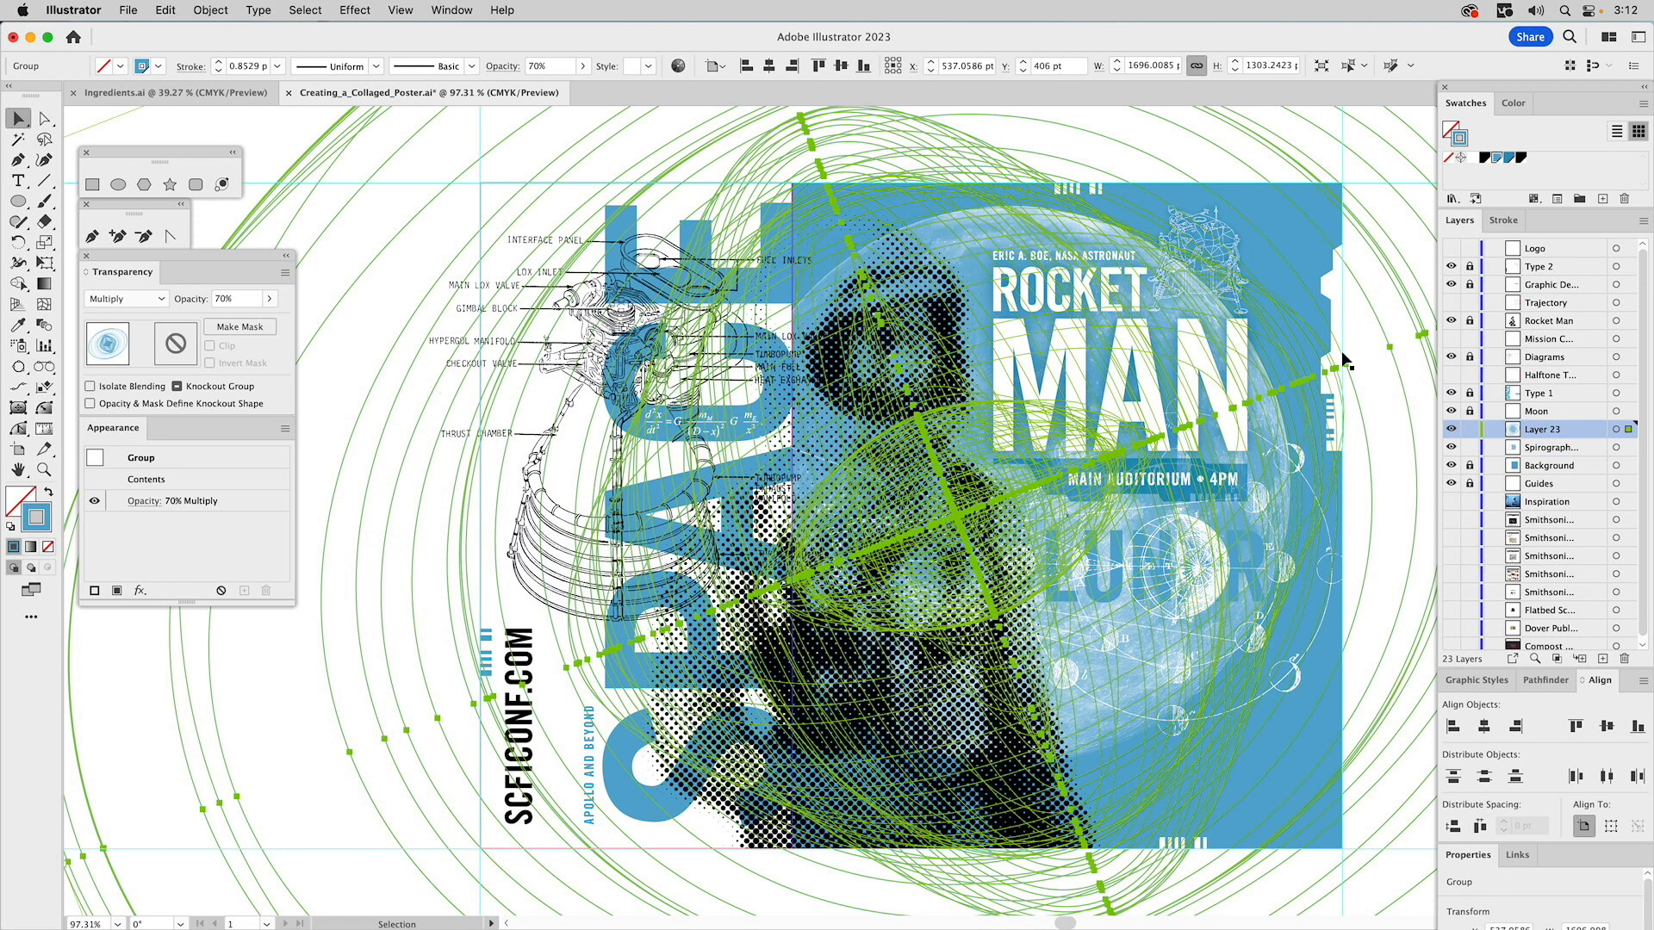
left_click(225, 299)
type("0")
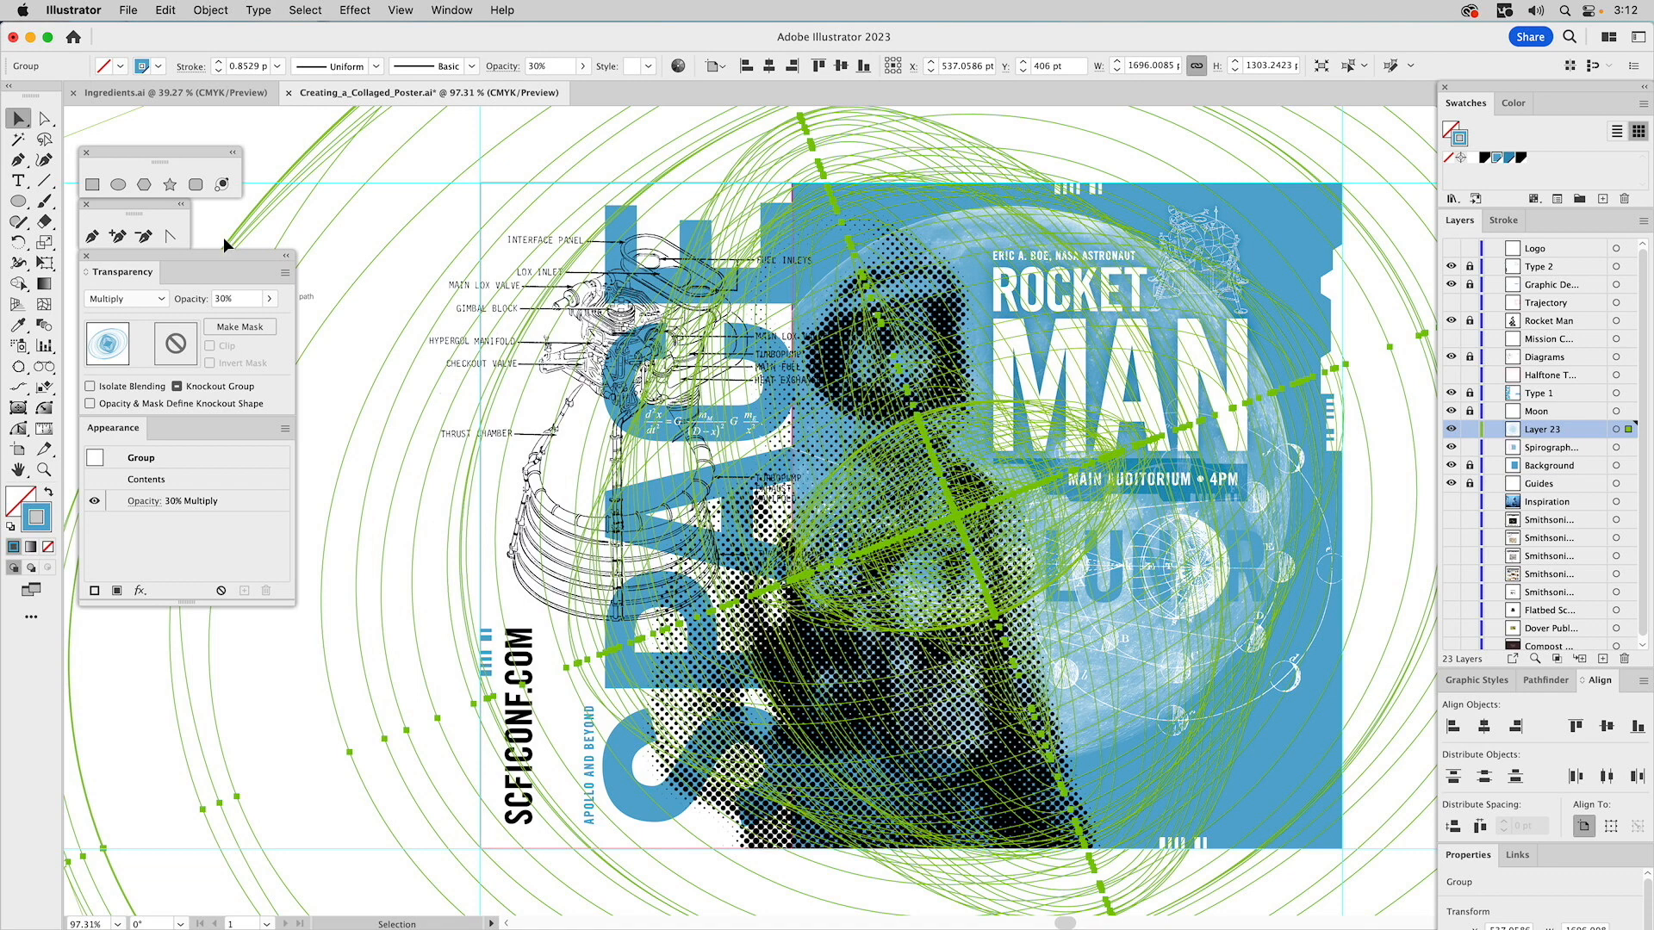
left_click(271, 136)
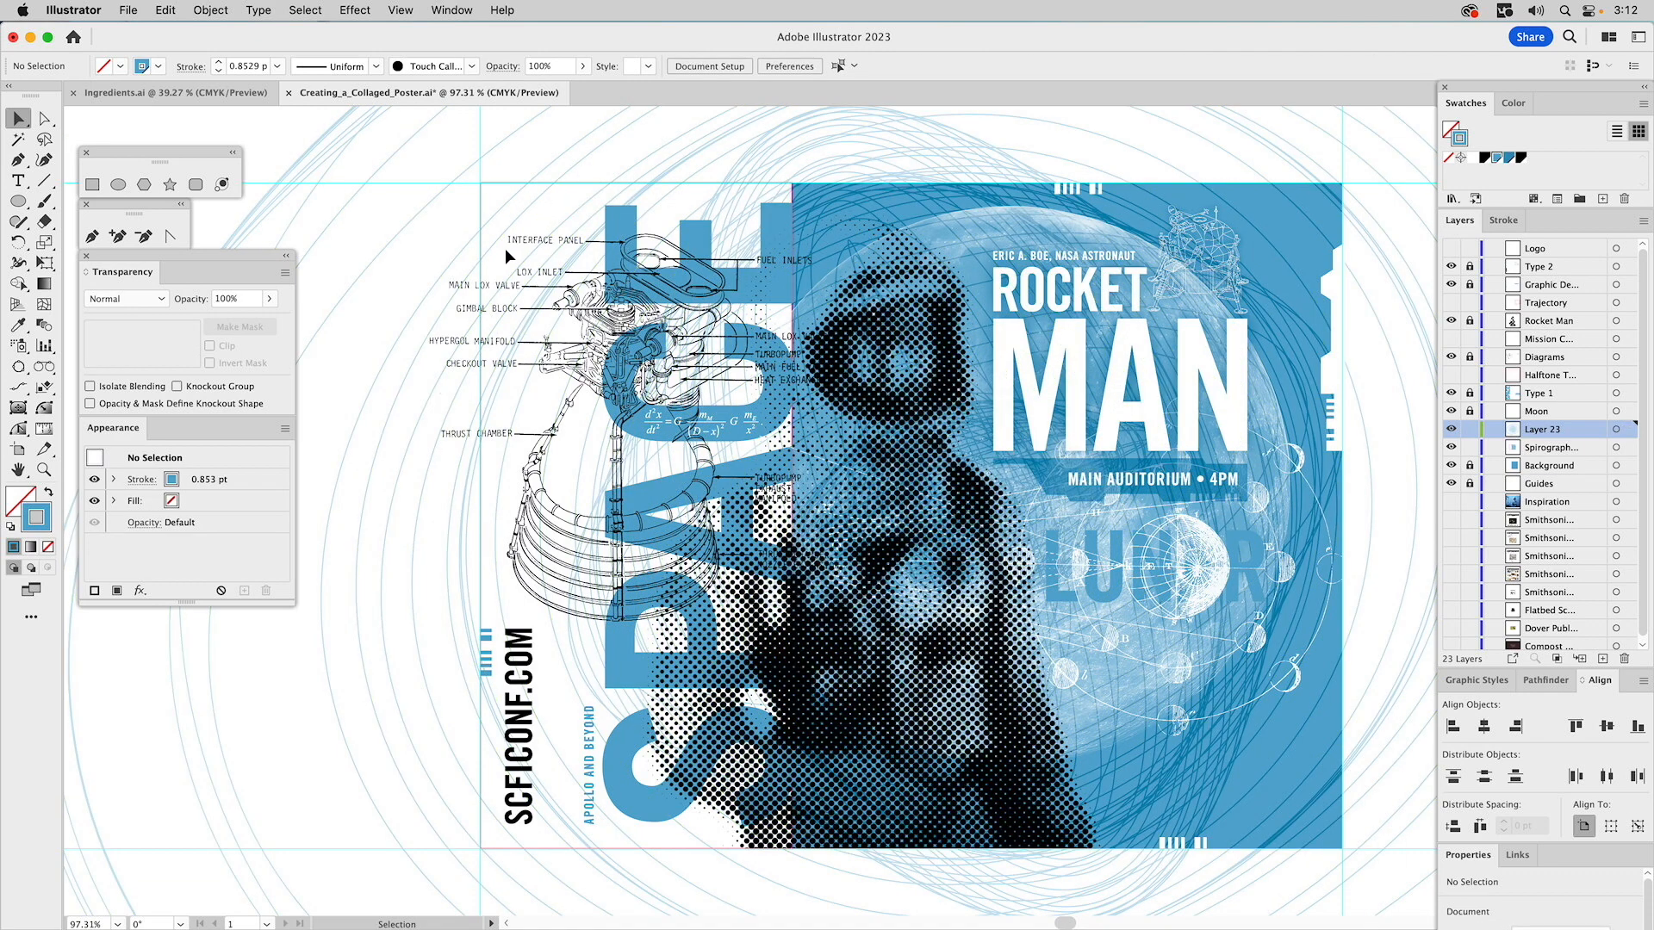
- Move the 30% spirograph copy onto the spirographic layer and delete the emptied Layer 23
left_click(510, 198)
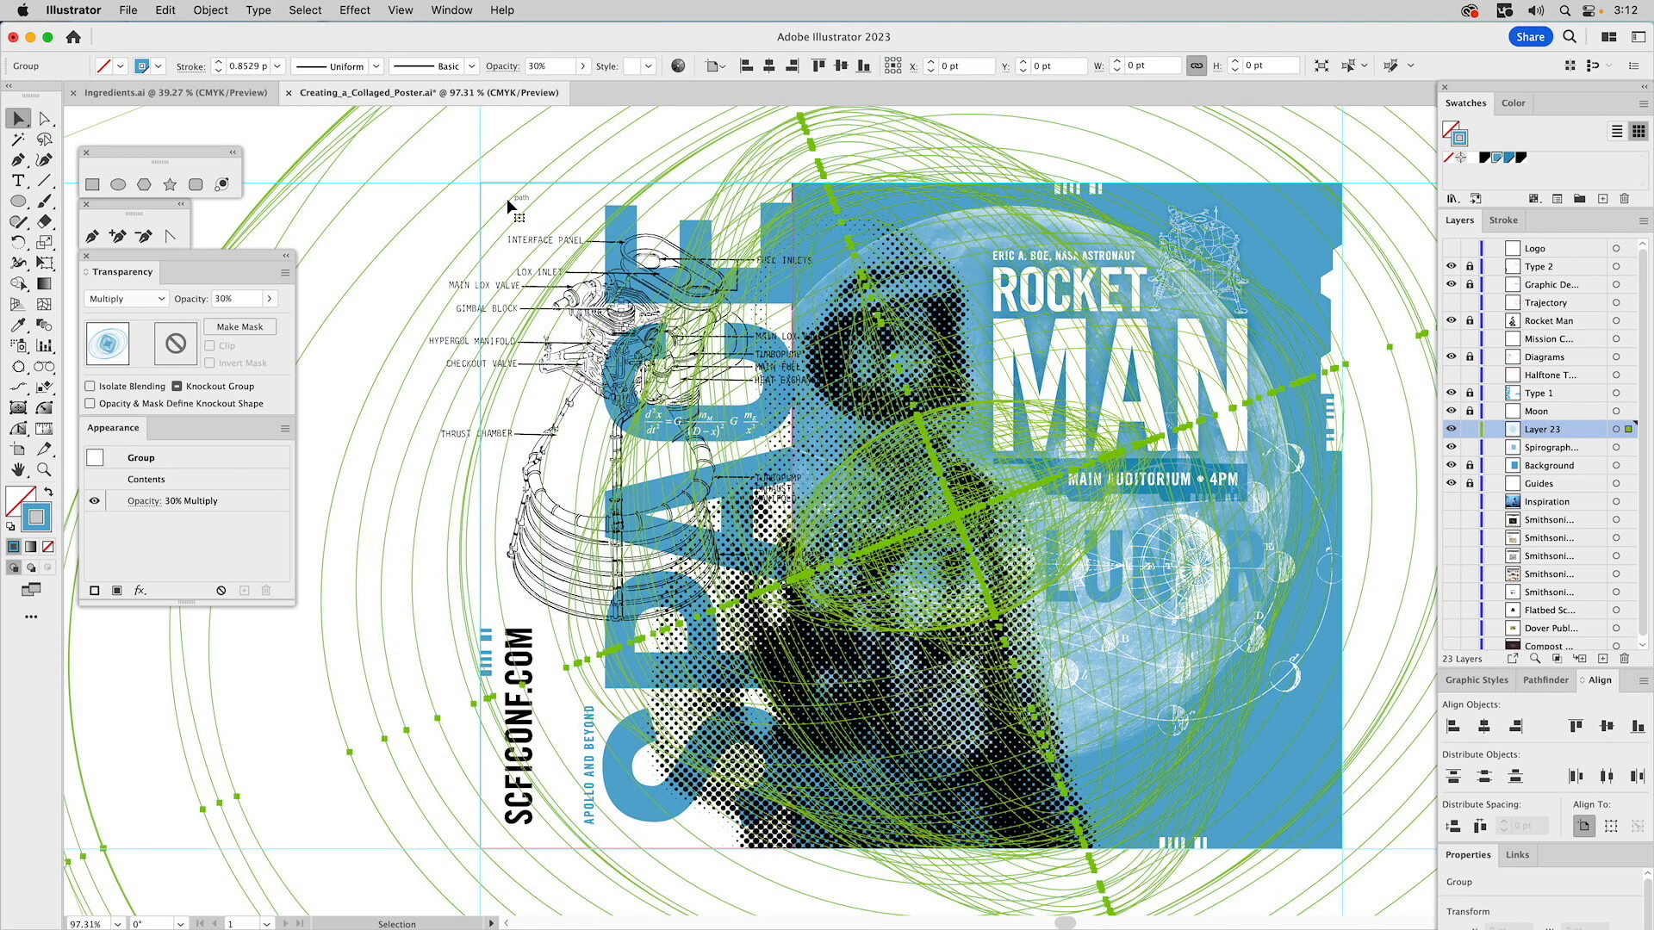
left_click_drag(1628, 428, 1629, 447)
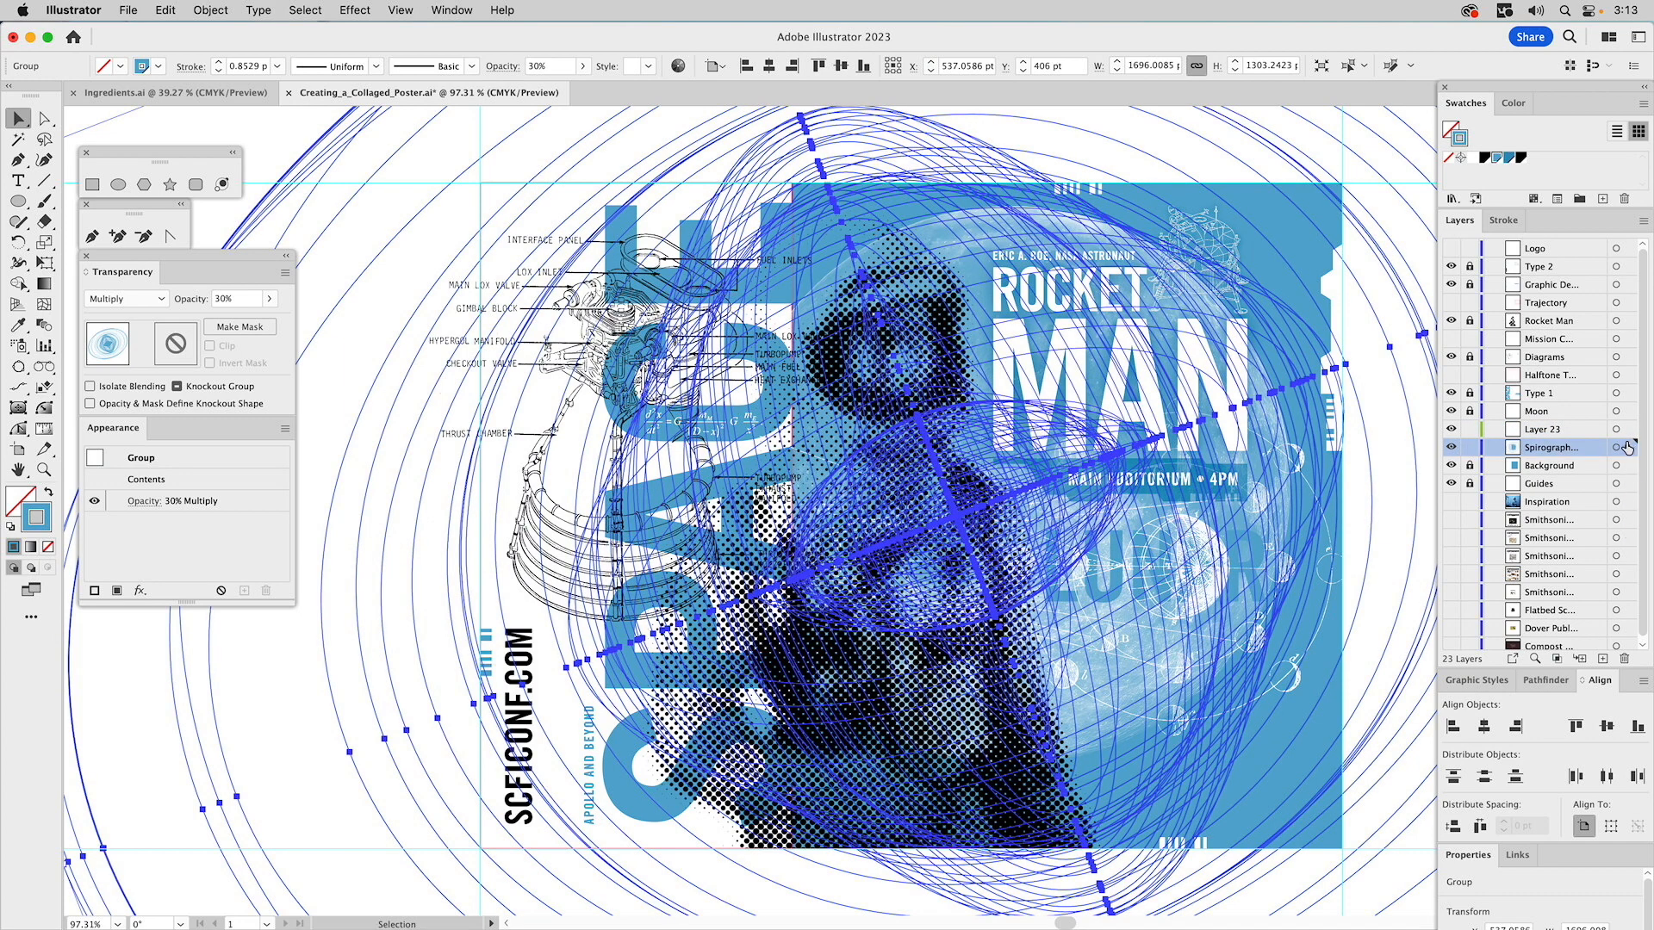
key("super+shift+a")
left_click(1589, 430)
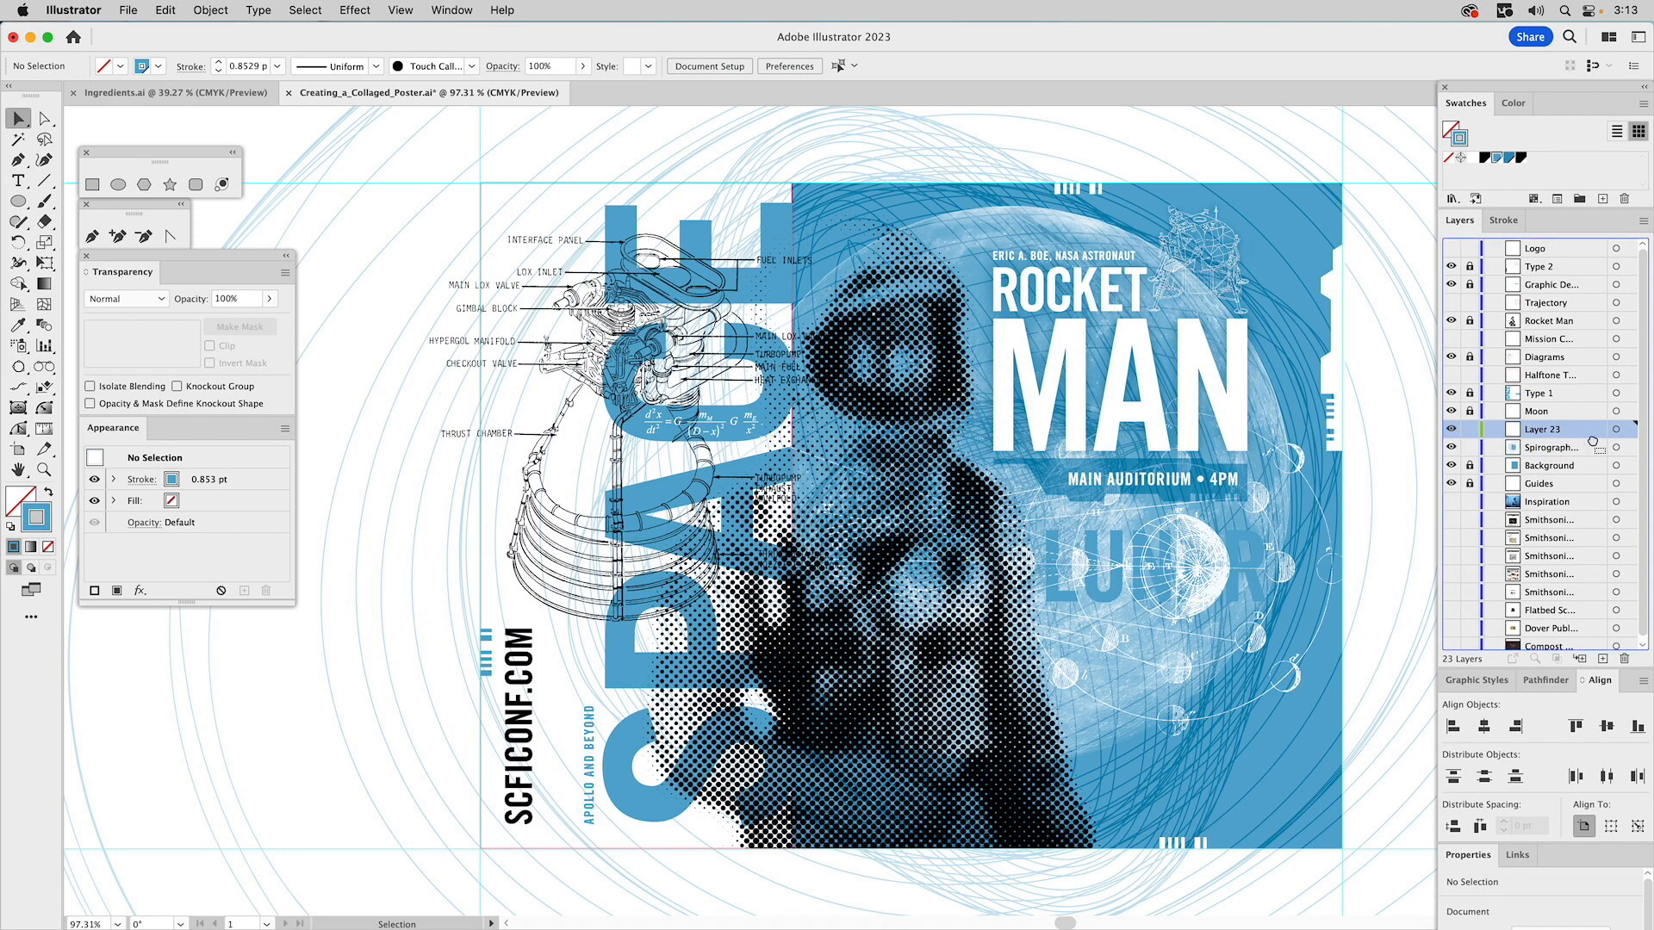
left_click(1625, 658)
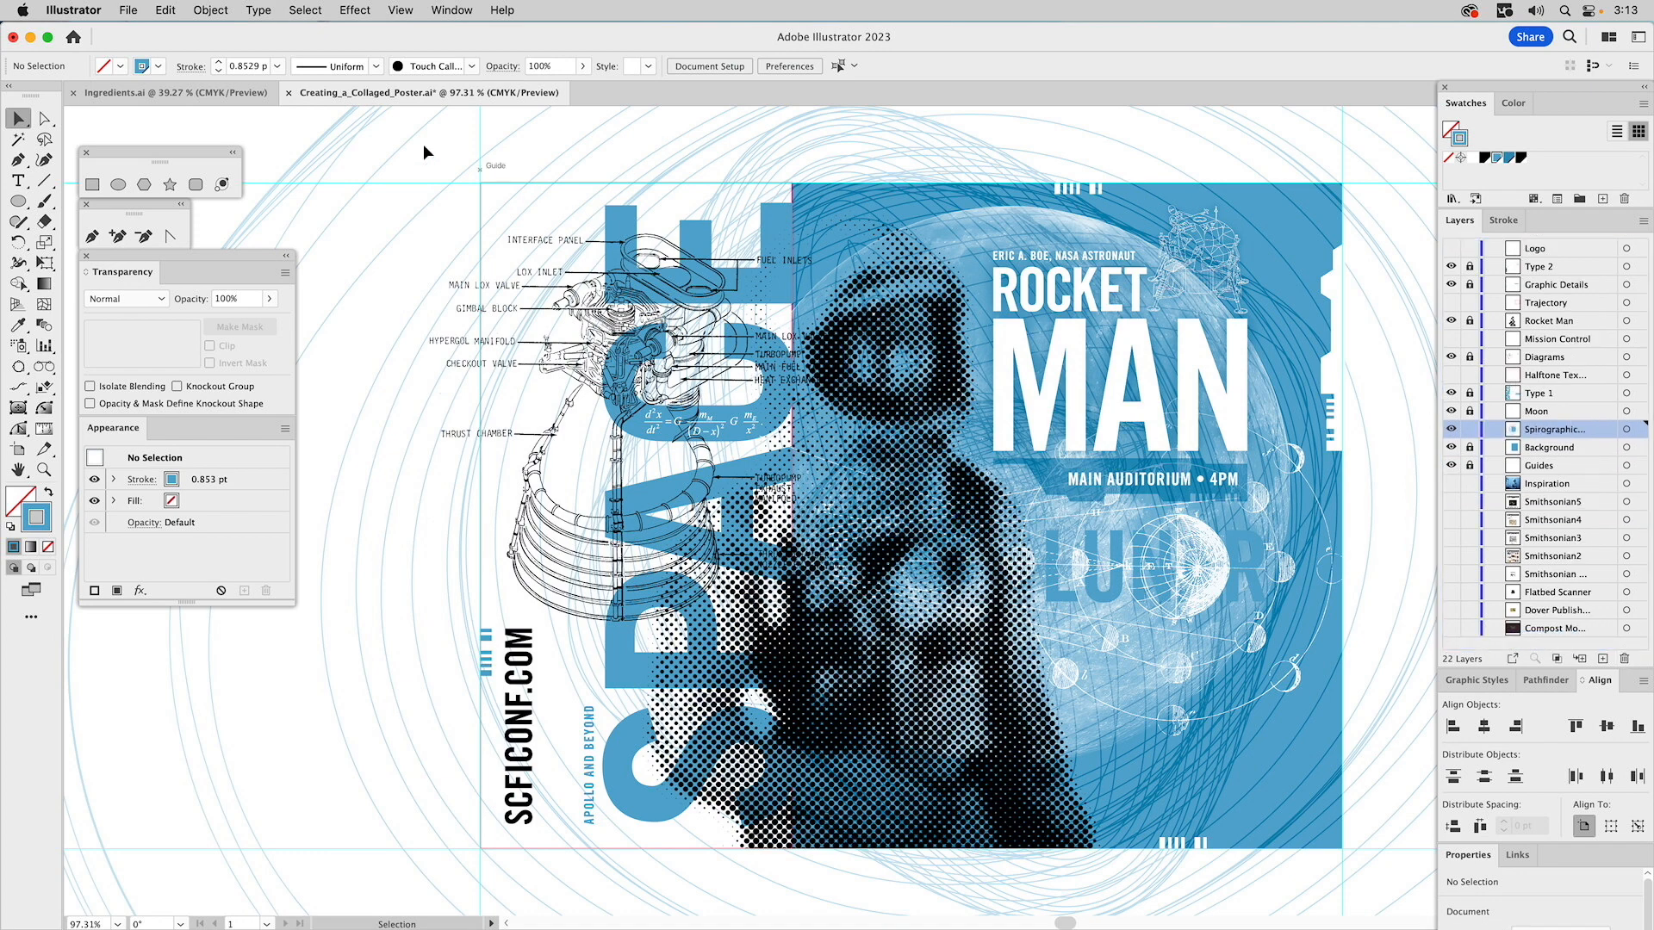
- Clip the 30% spirograph copy with the rectangle outlining the poster's white area using a clipping mask, and deselect it
left_click(498, 183)
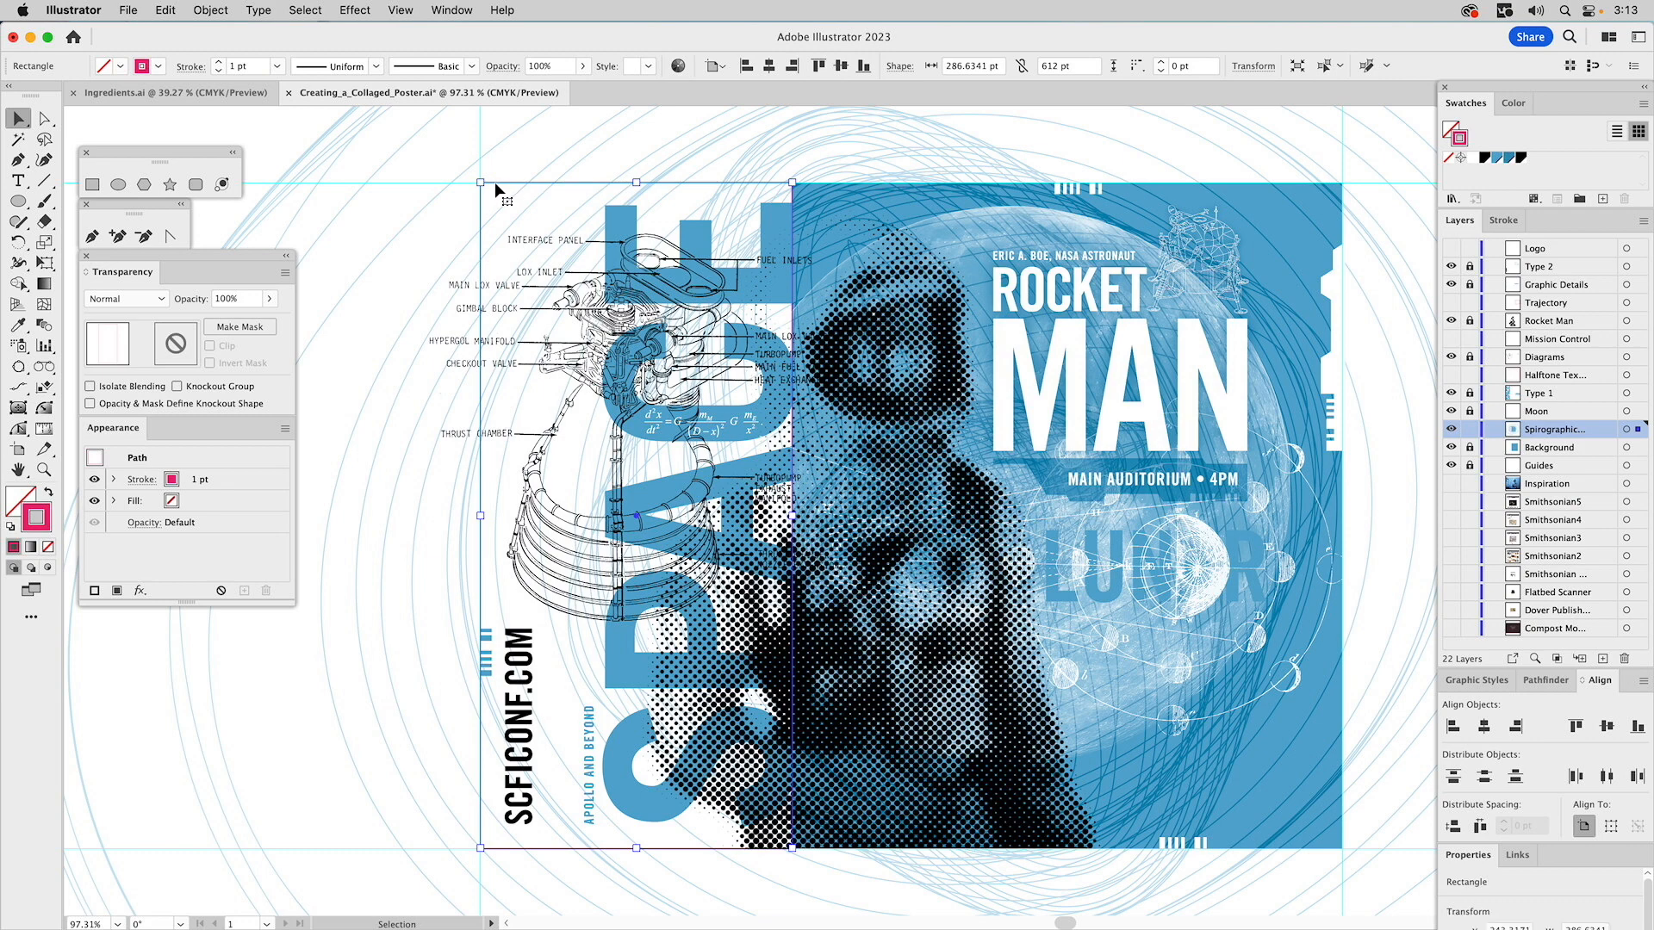
left_click(354, 137)
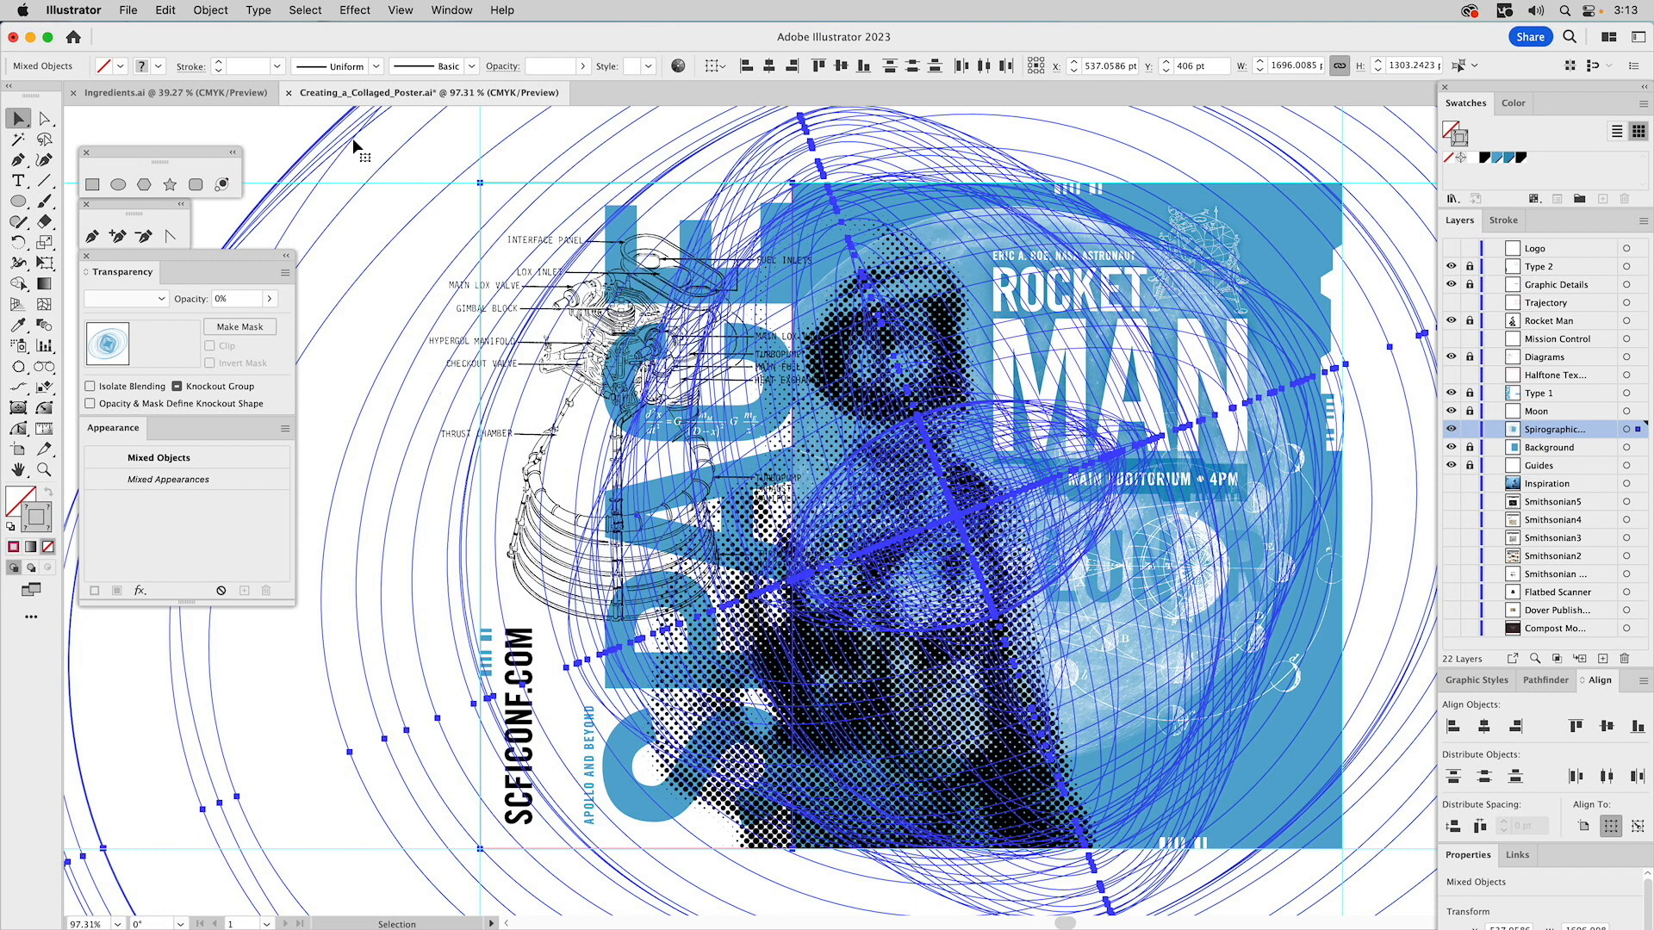
key("super+7")
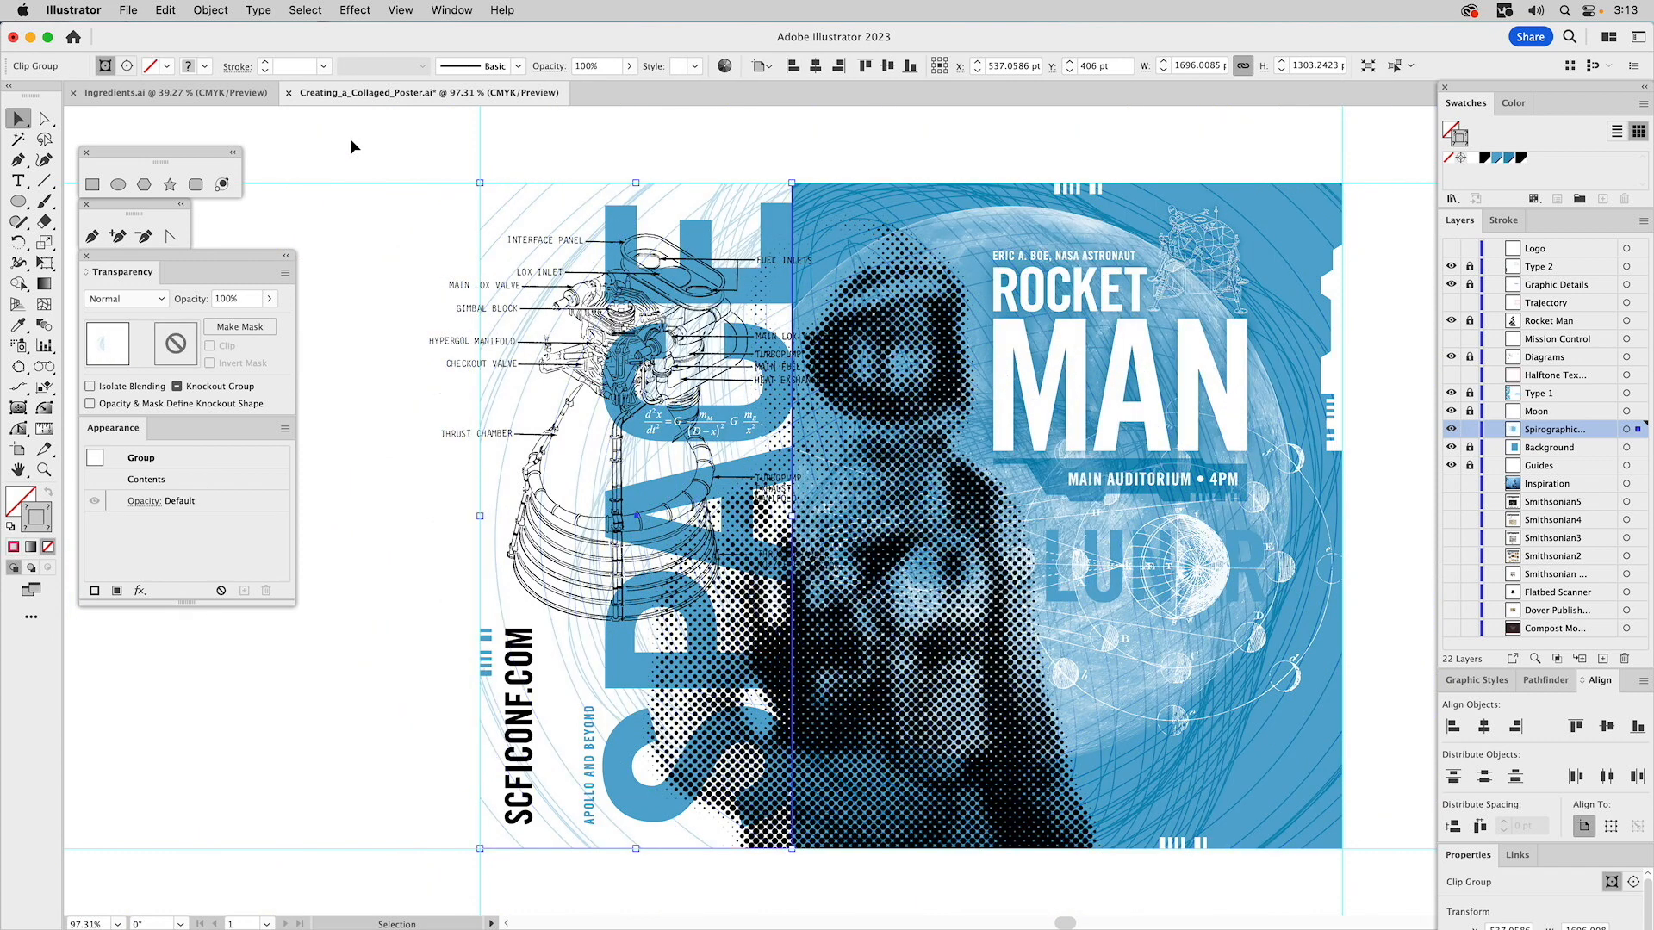
left_click(395, 138)
left_click_drag(664, 547, 663, 424)
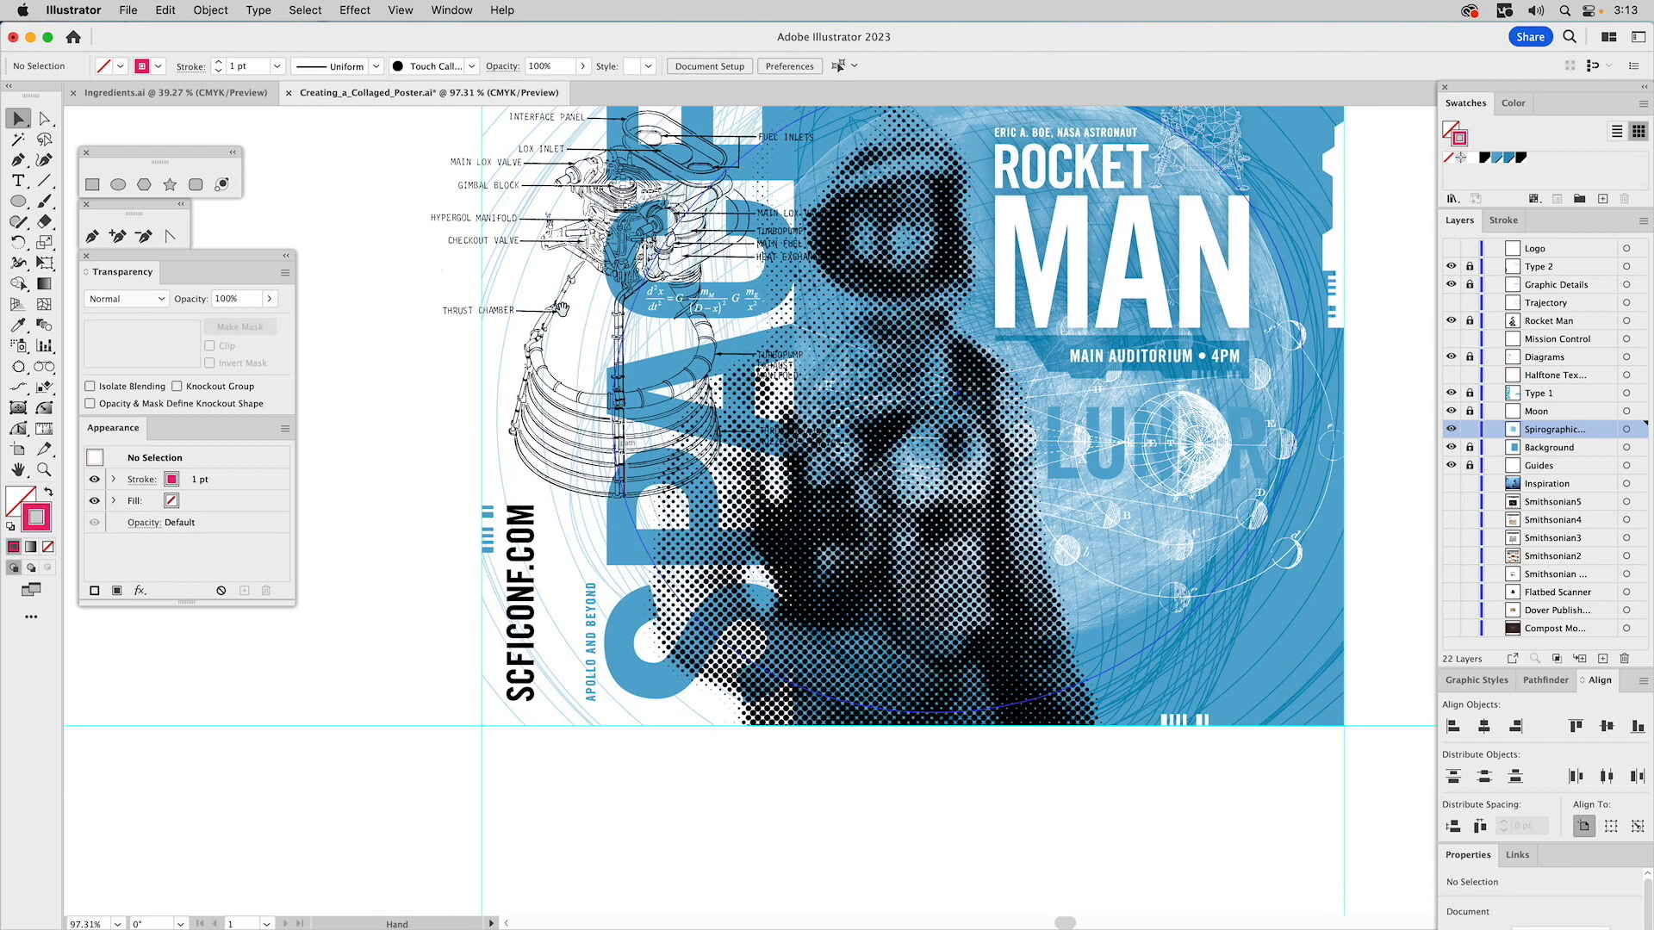
scroll(349, 464, "down", 1)
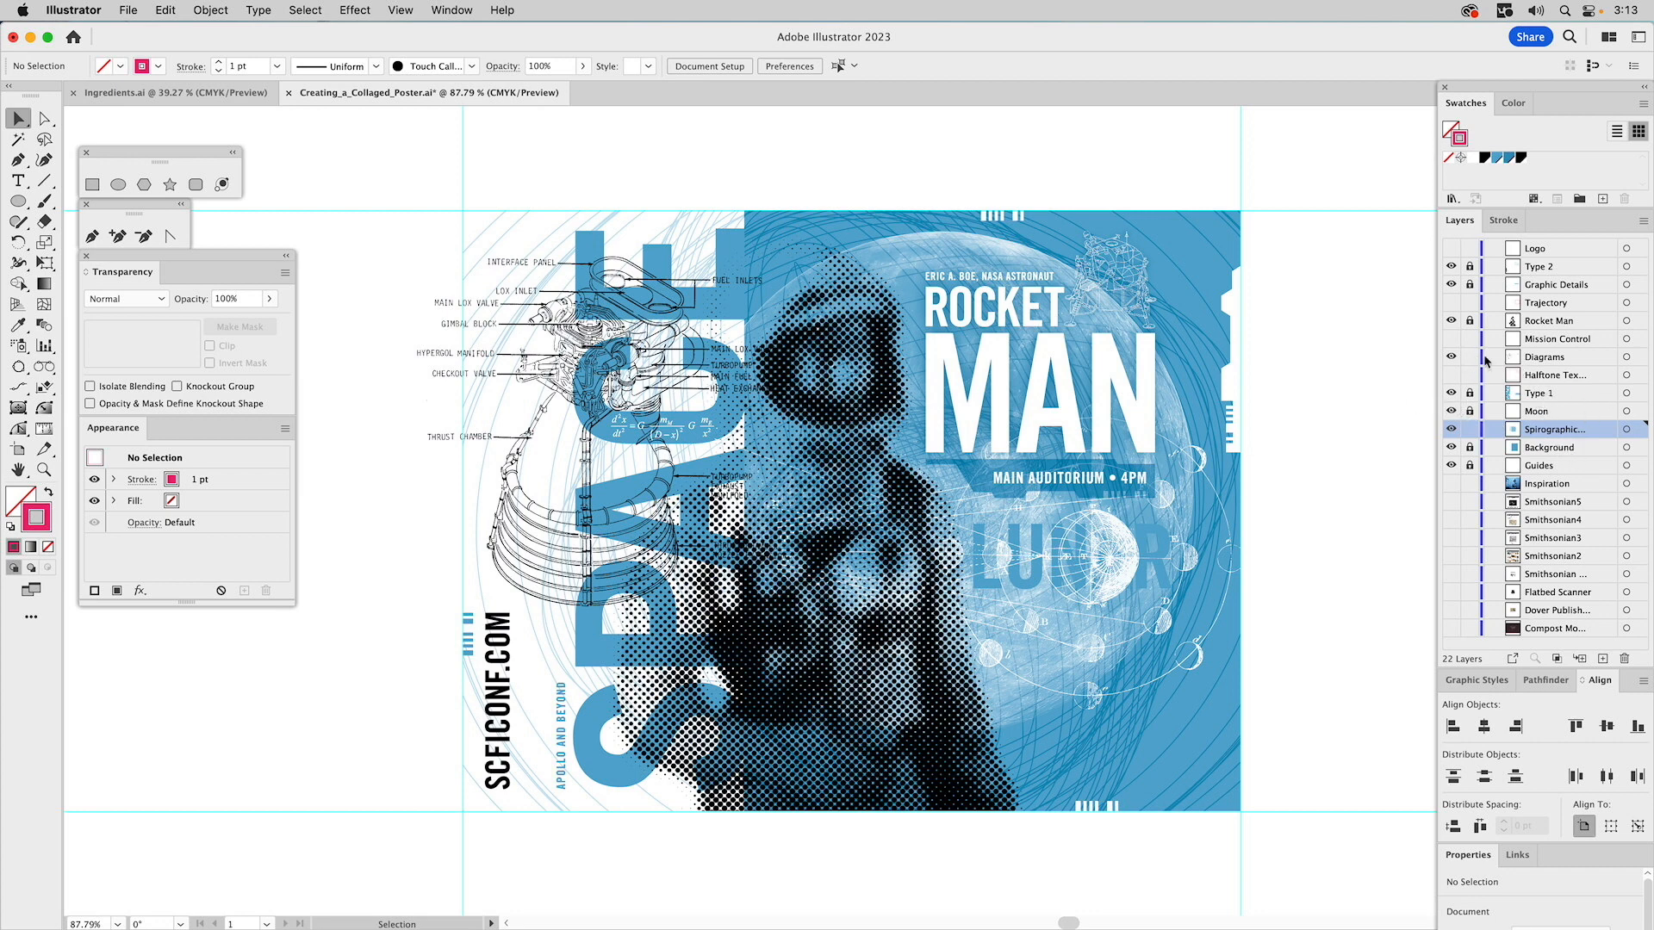
- Draw a rectangle about 333 by 393 pt around the engine diagram on the Diagrams layer, its left edge on the poster edge, and lock the spirographic layer
left_click(1569, 366)
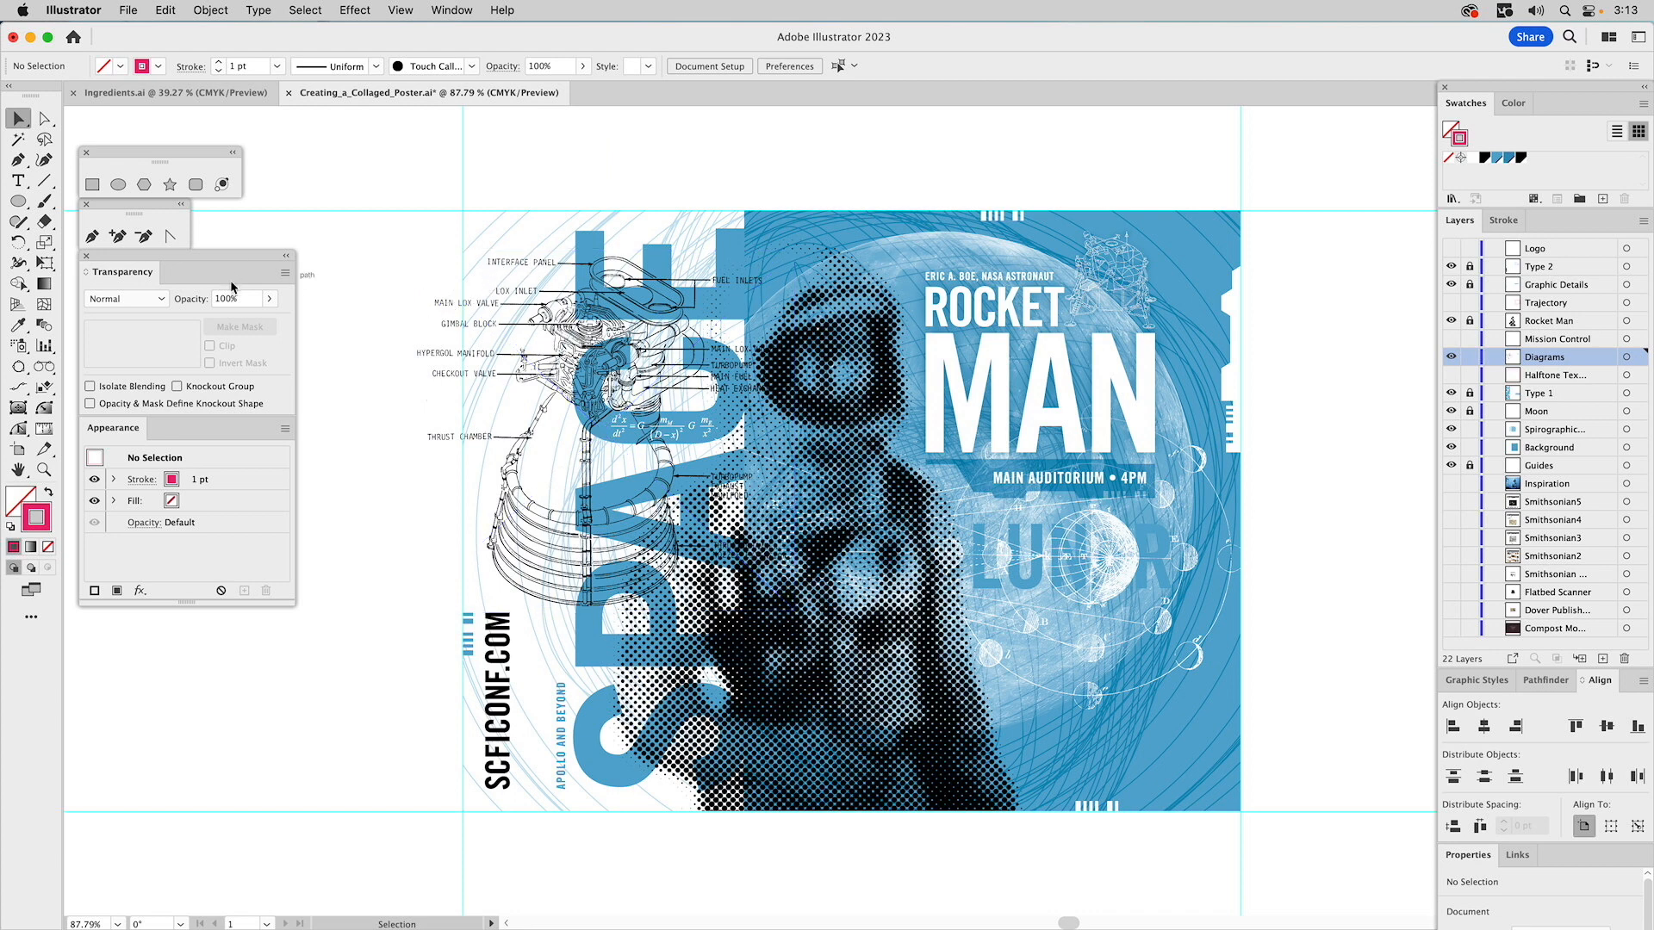
left_click(92, 184)
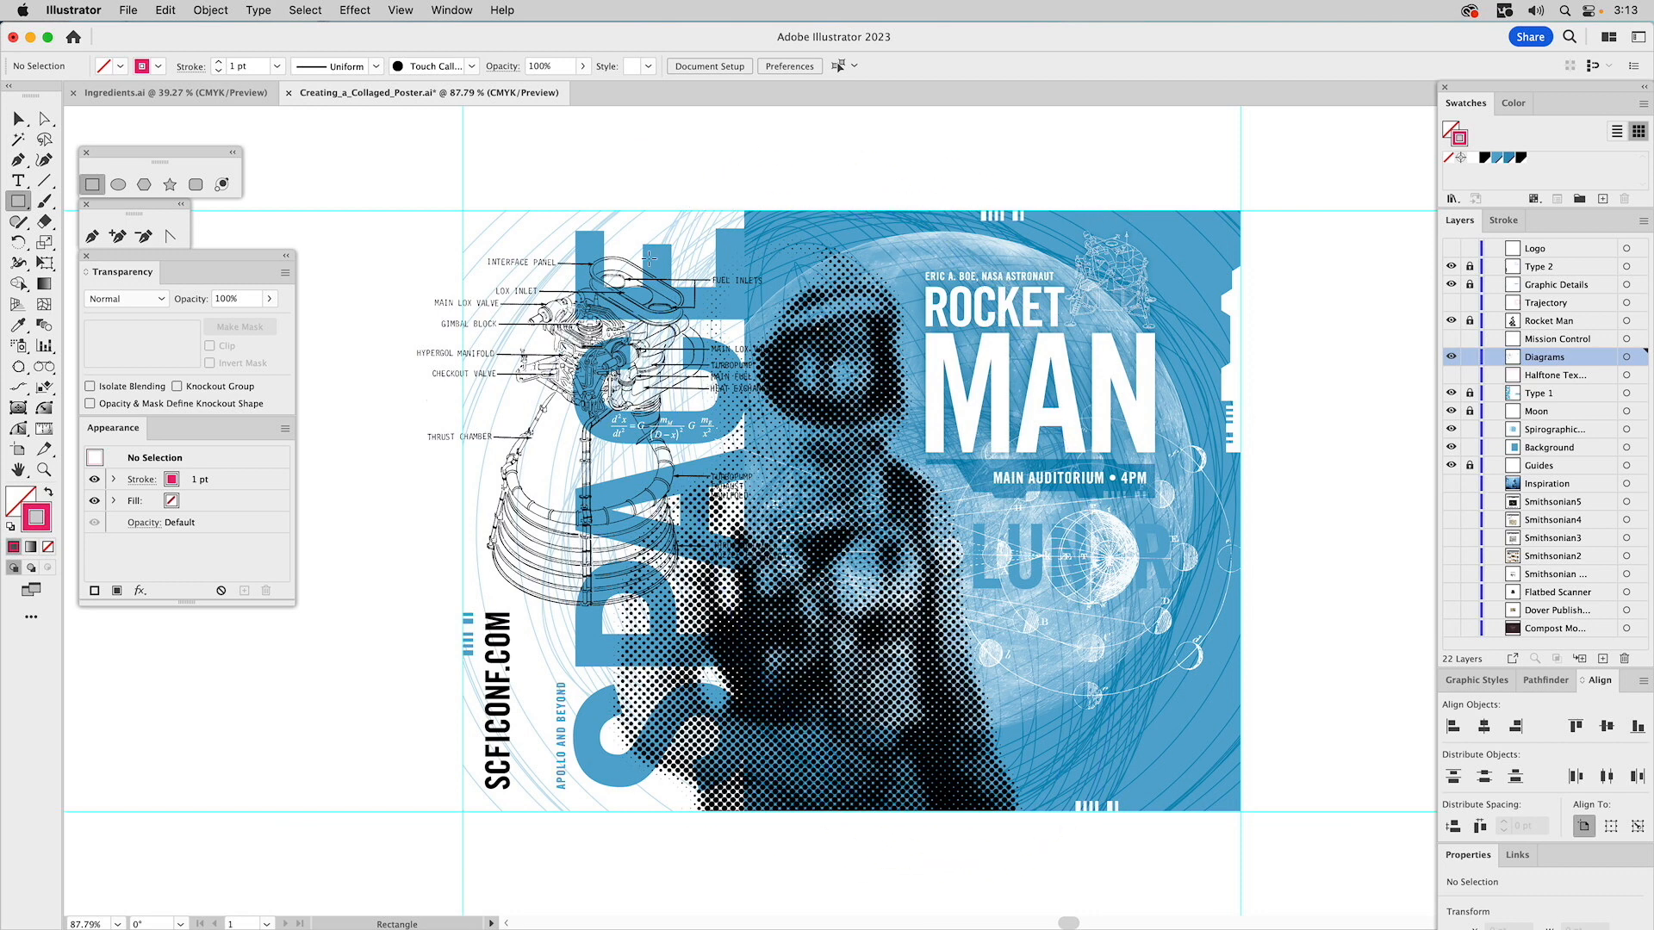
left_click_drag(405, 235, 791, 621)
key("a")
left_click(405, 236)
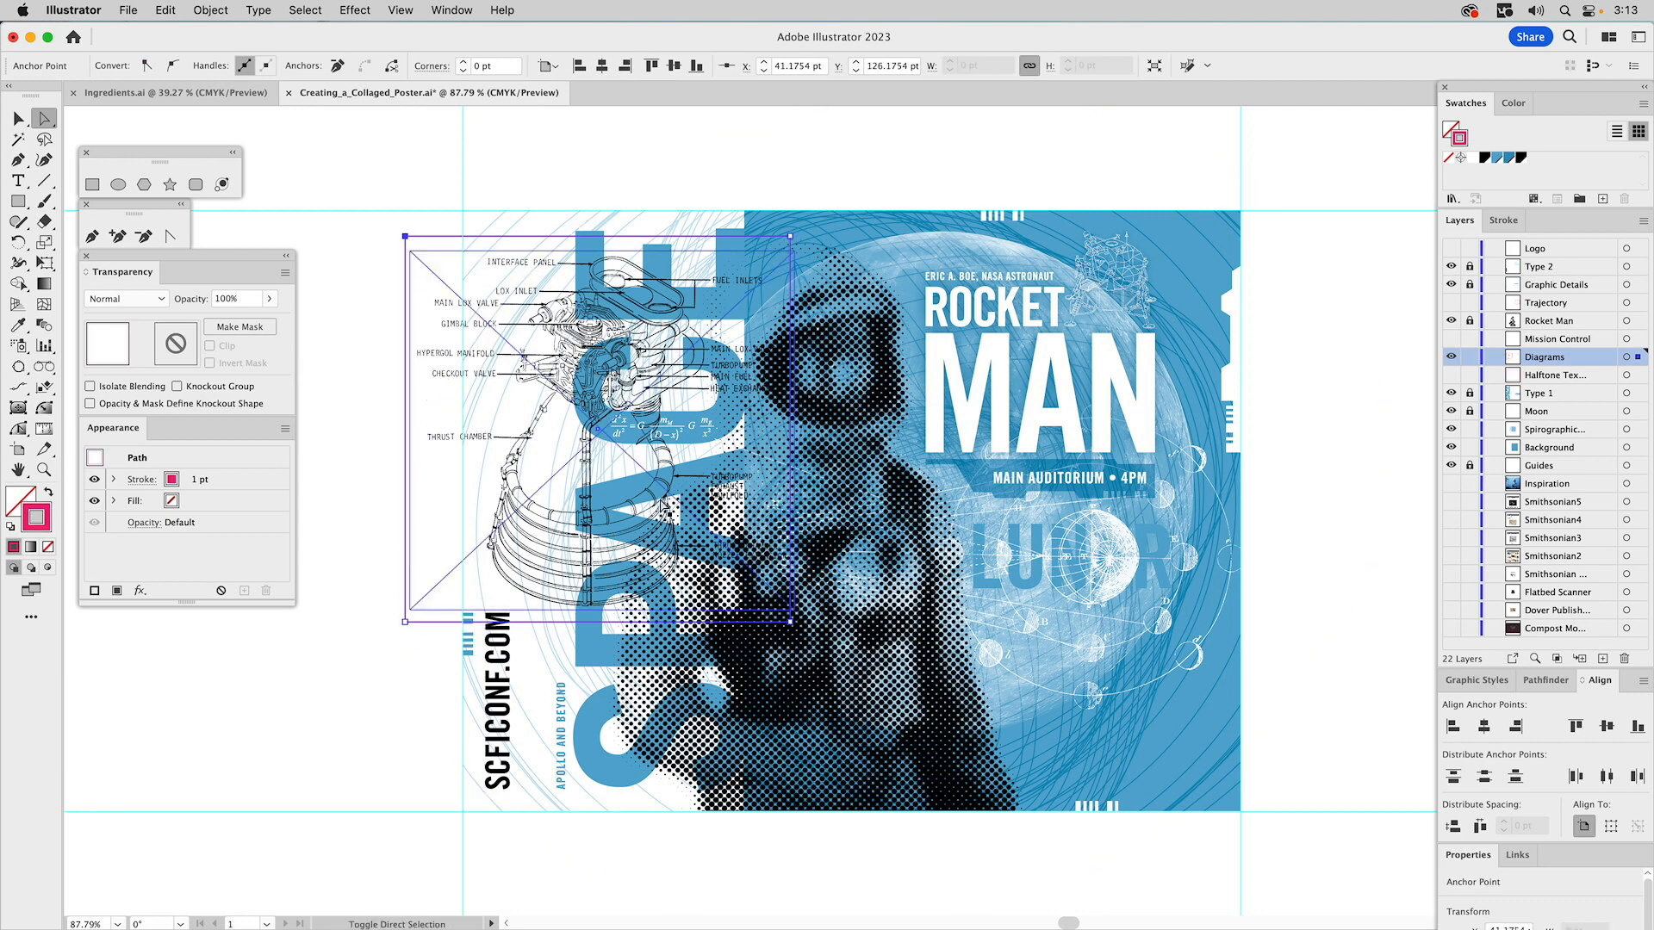
left_click(1470, 429)
left_click_drag(406, 621, 465, 623)
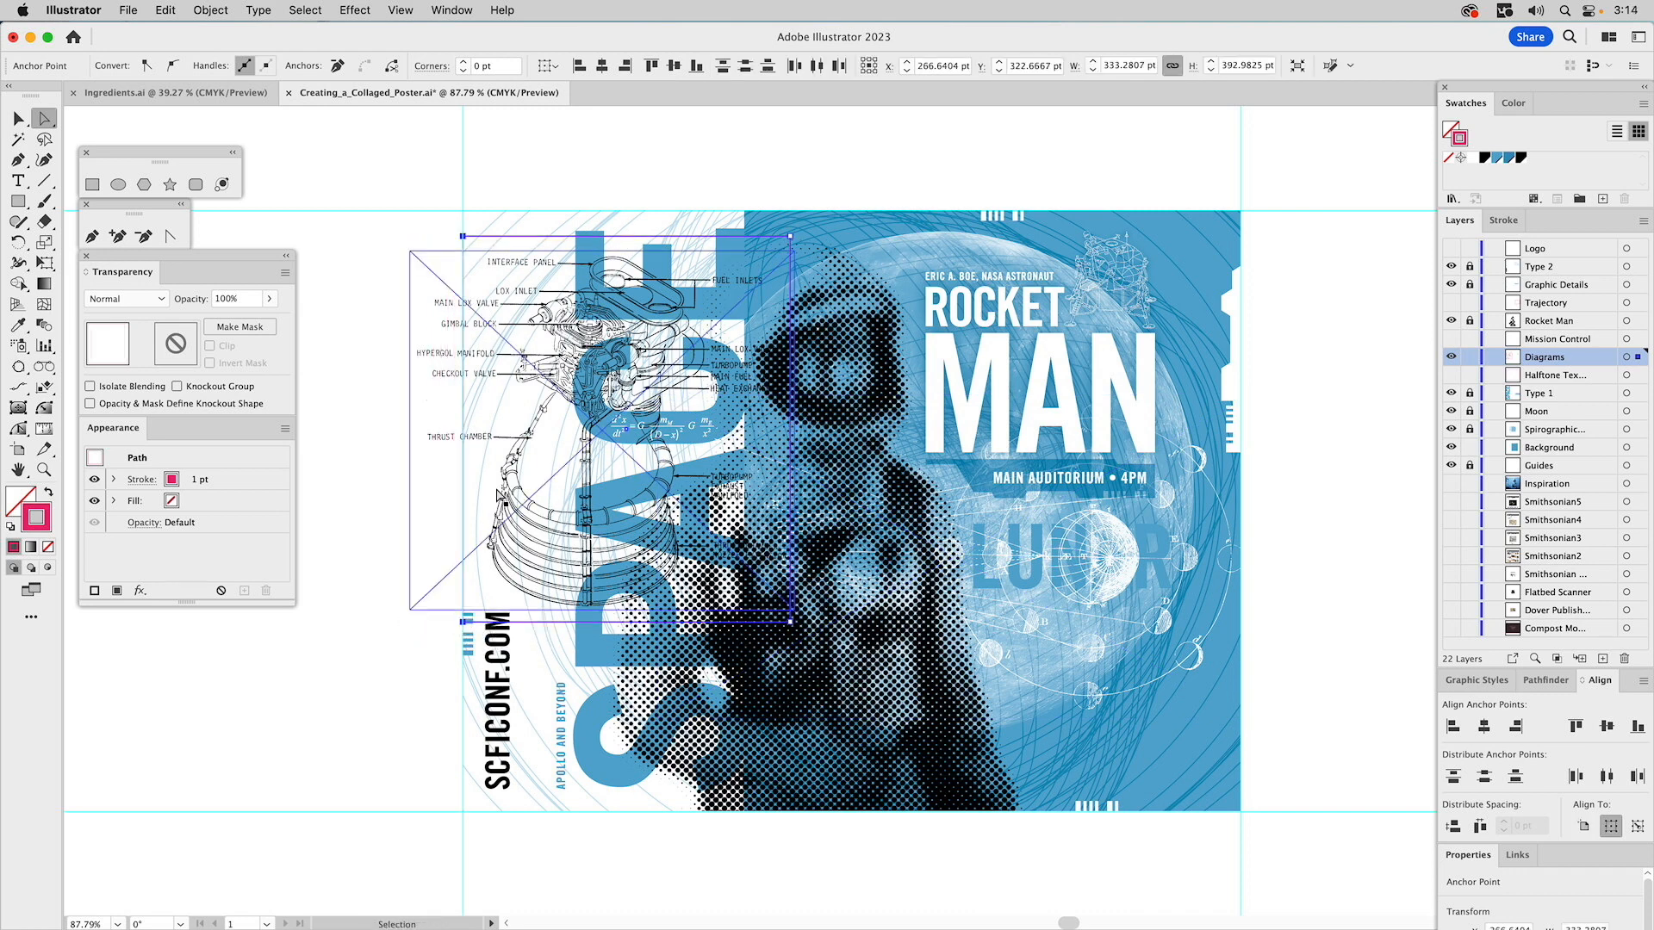
- Clip the engine diagram with the rectangle drawn around it using a clipping mask, then deselect it and lock the Diagrams layer
key("v")
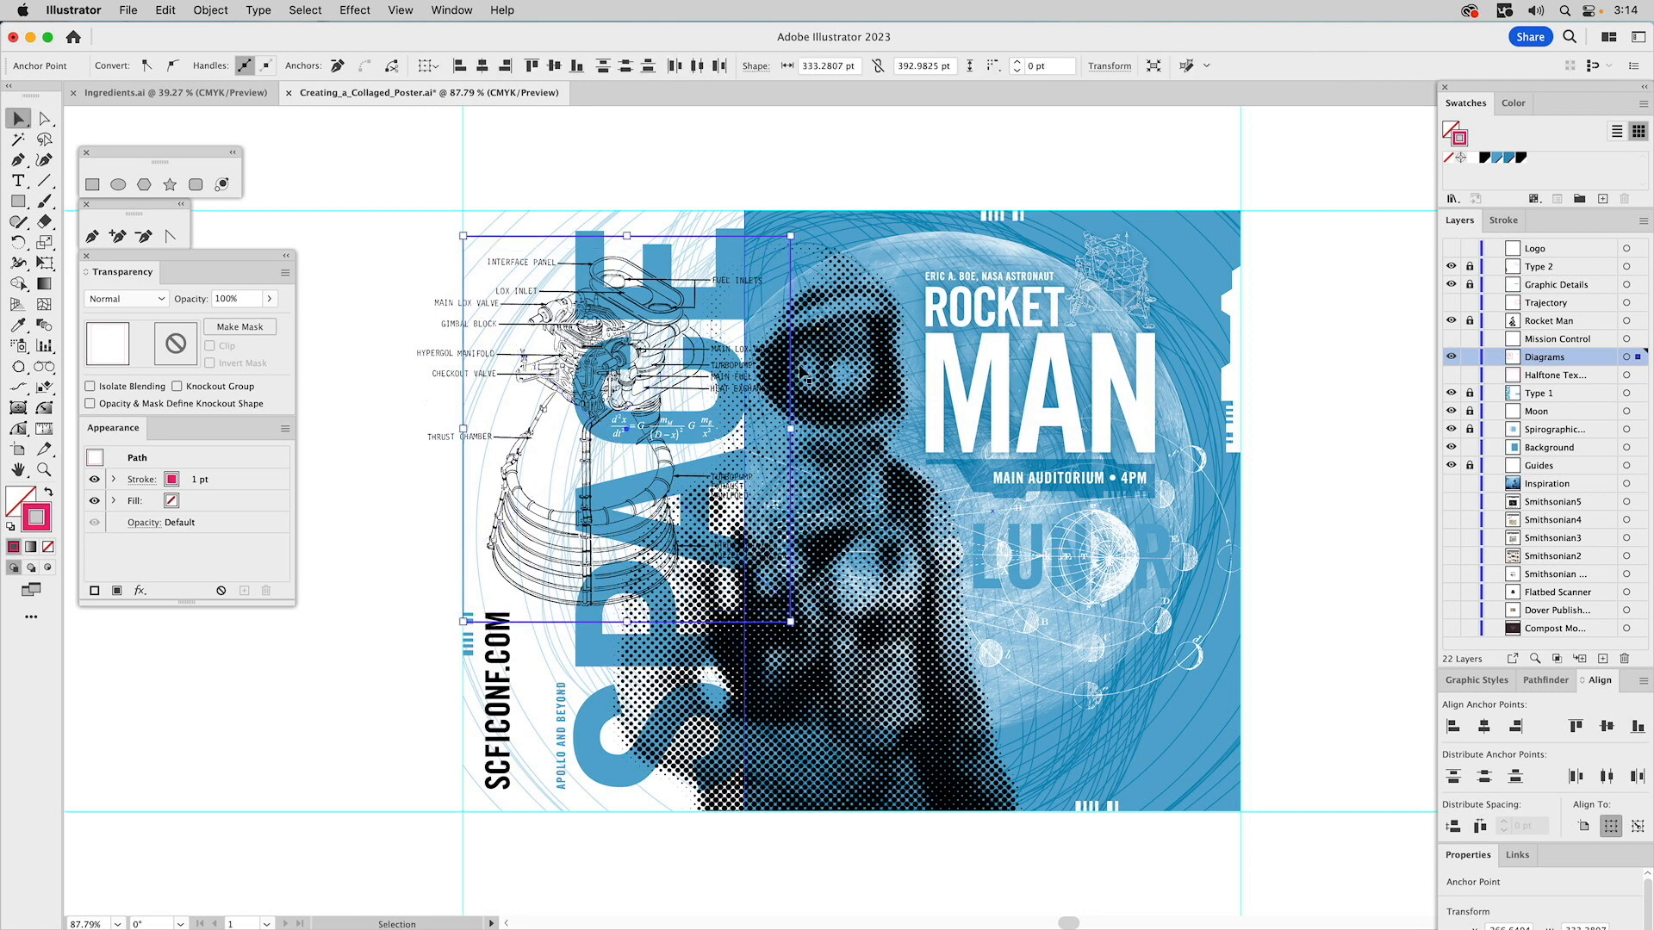
left_click(562, 278, "shift")
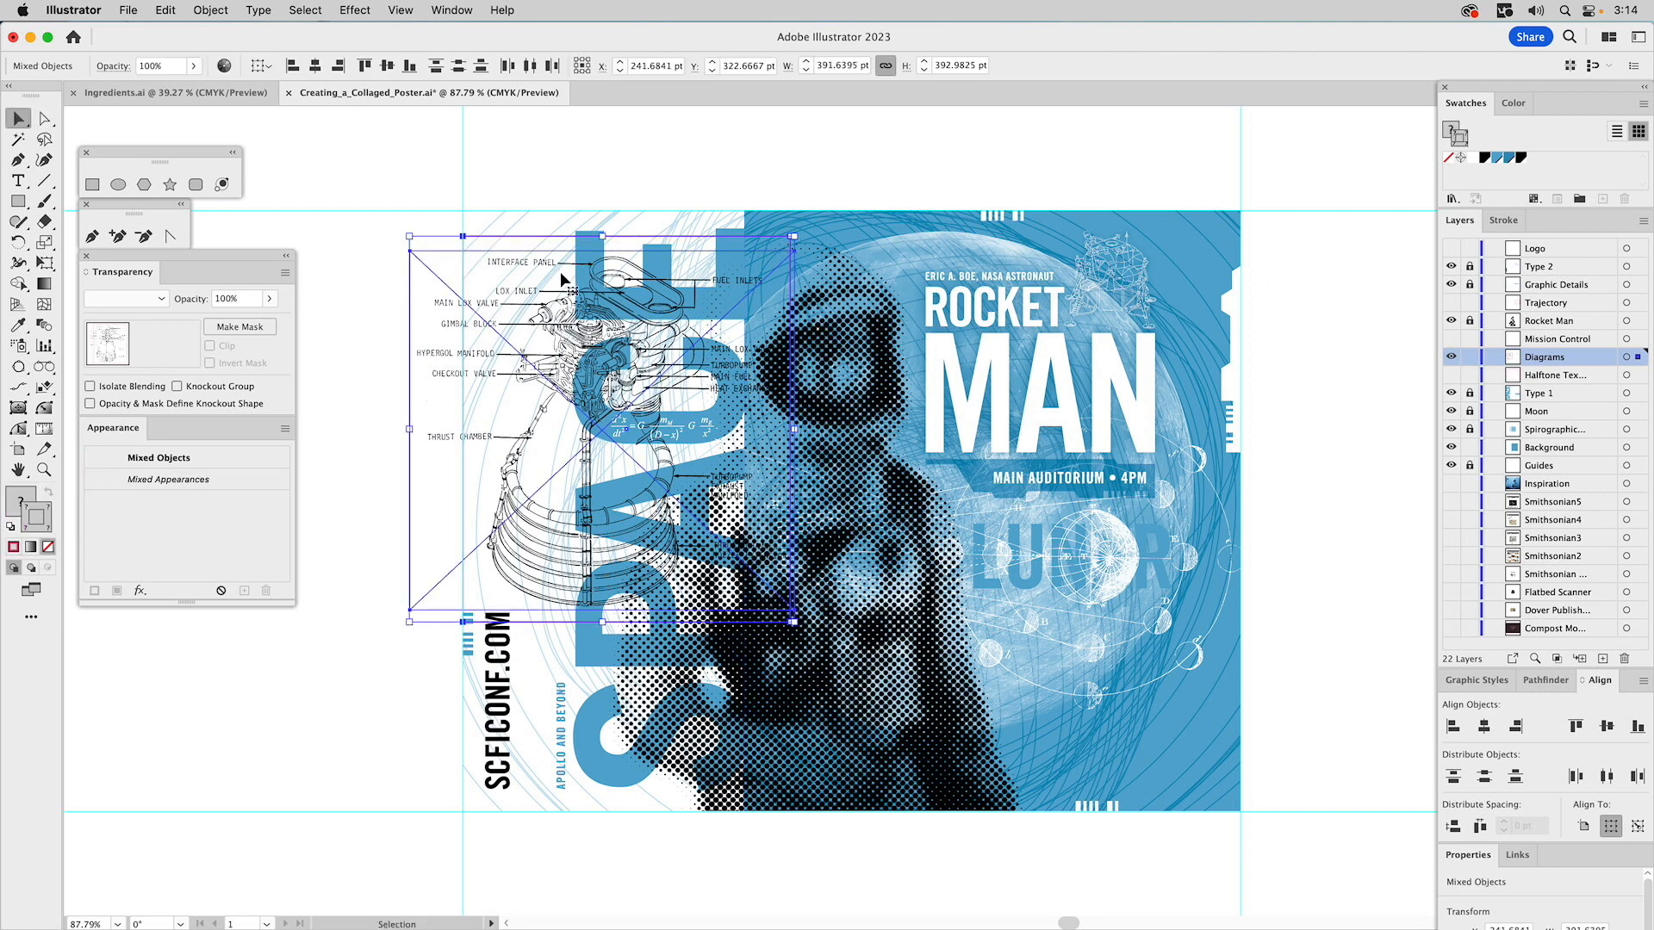
key("super+7")
left_click(525, 141)
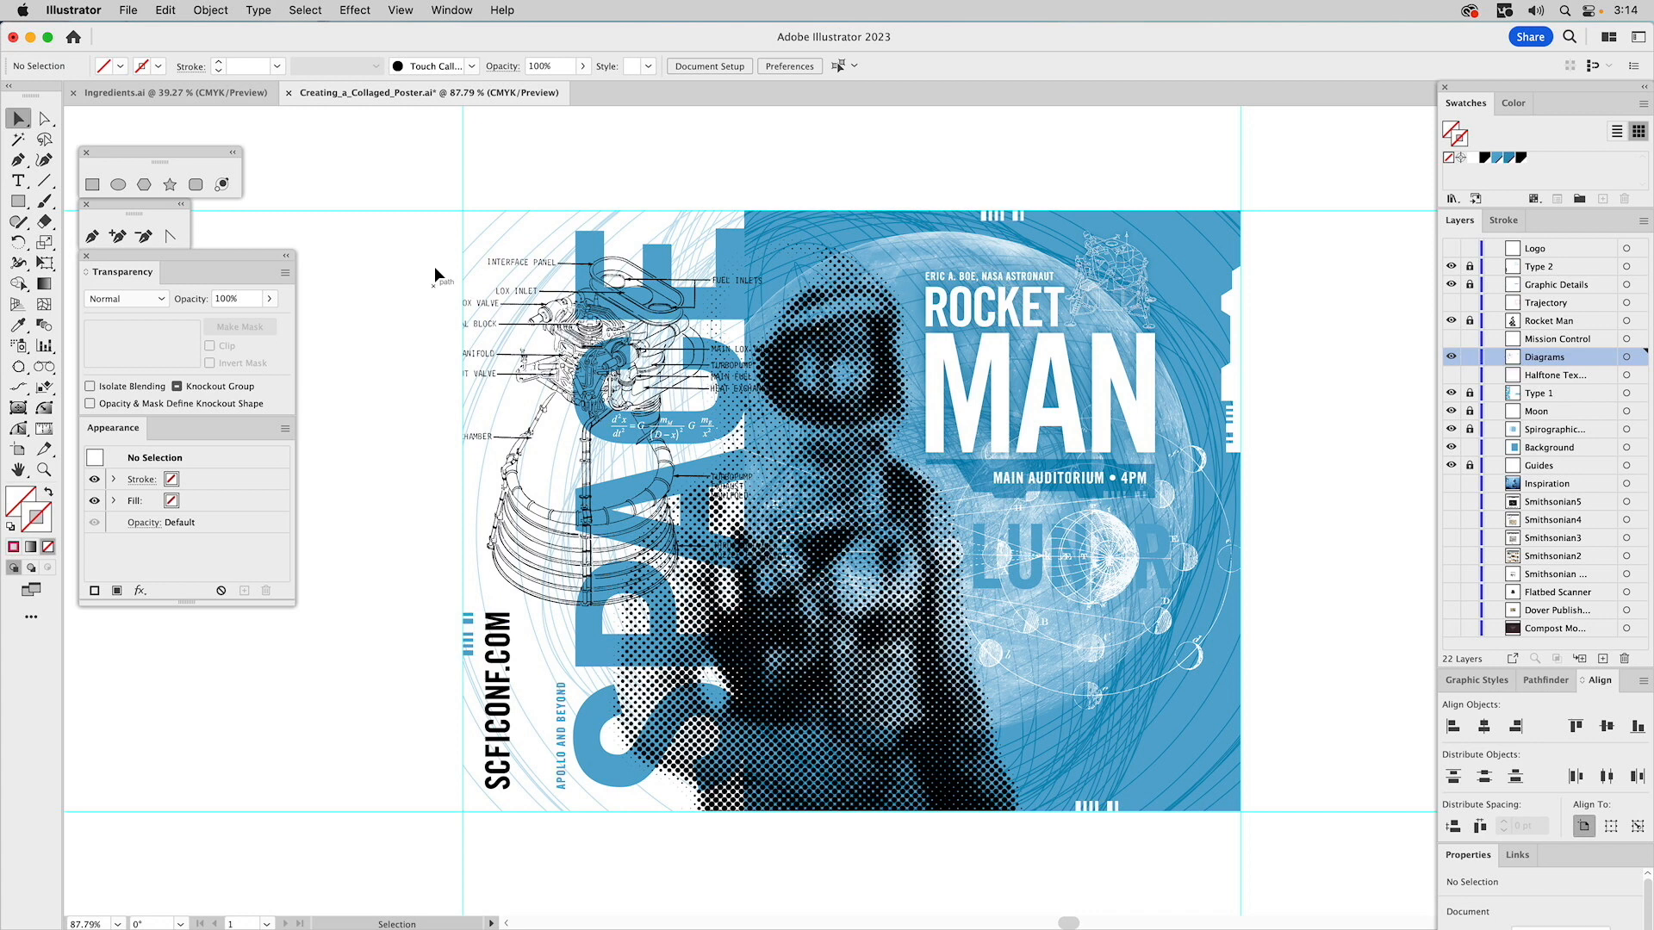
left_click(1470, 358)
- In Ingredients.ai, draw a freehand blob about 438 by 630 pt beside the astronaut with the Pencil tool and fill it black
left_click(244, 98)
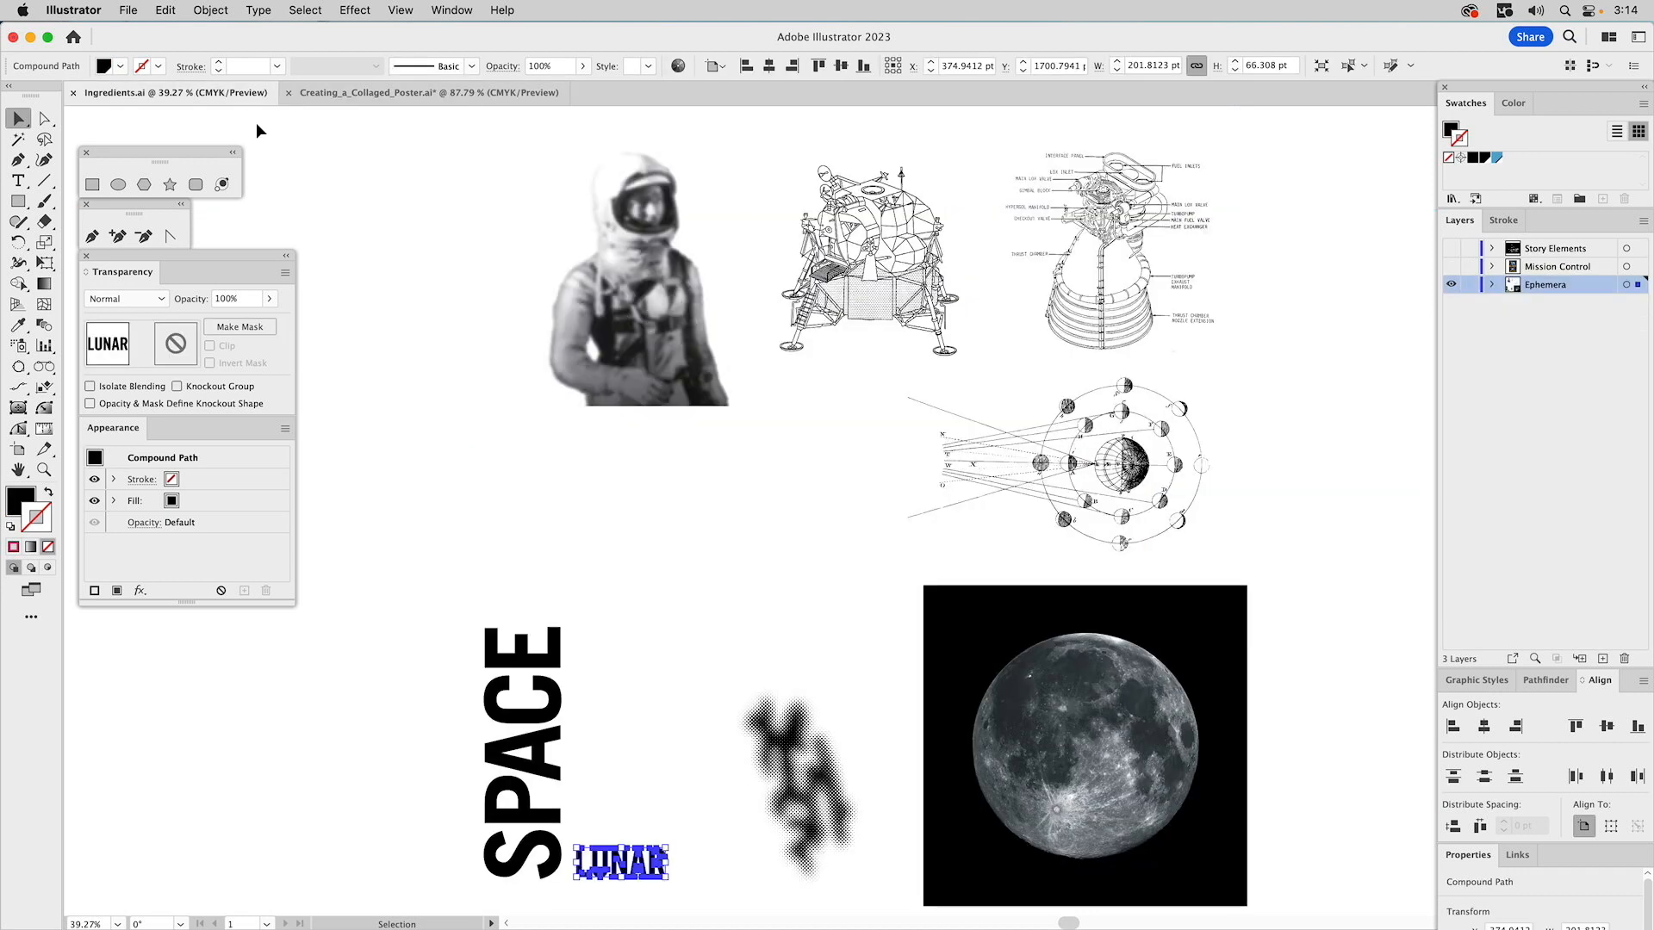
left_click(371, 476)
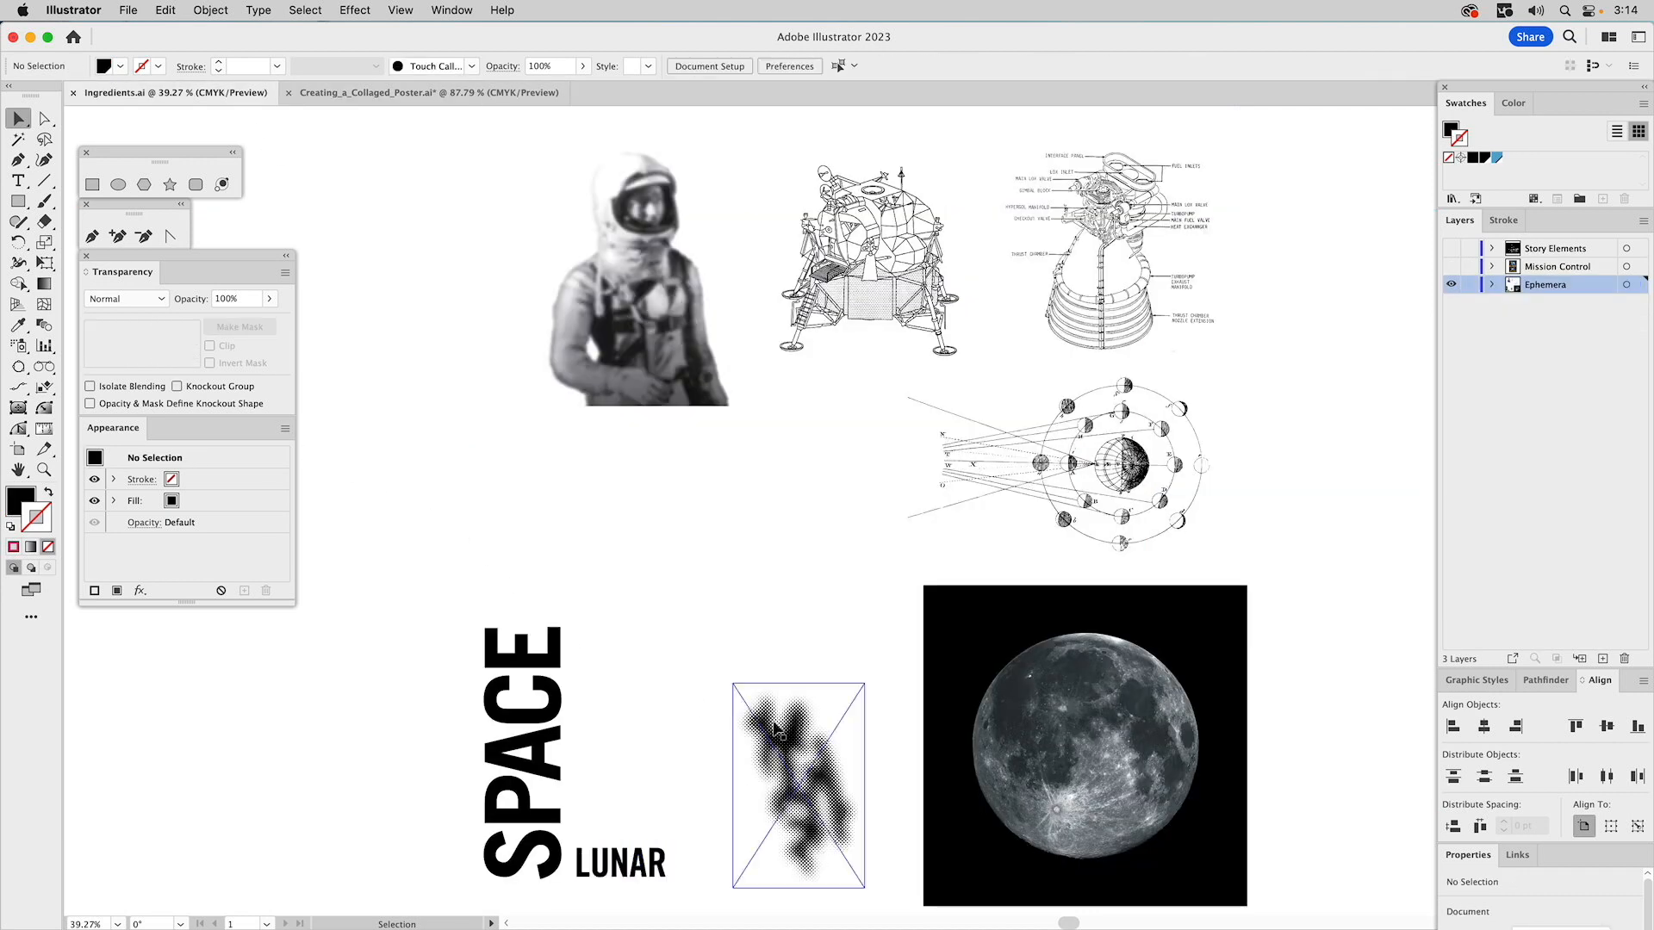
left_click(21, 223)
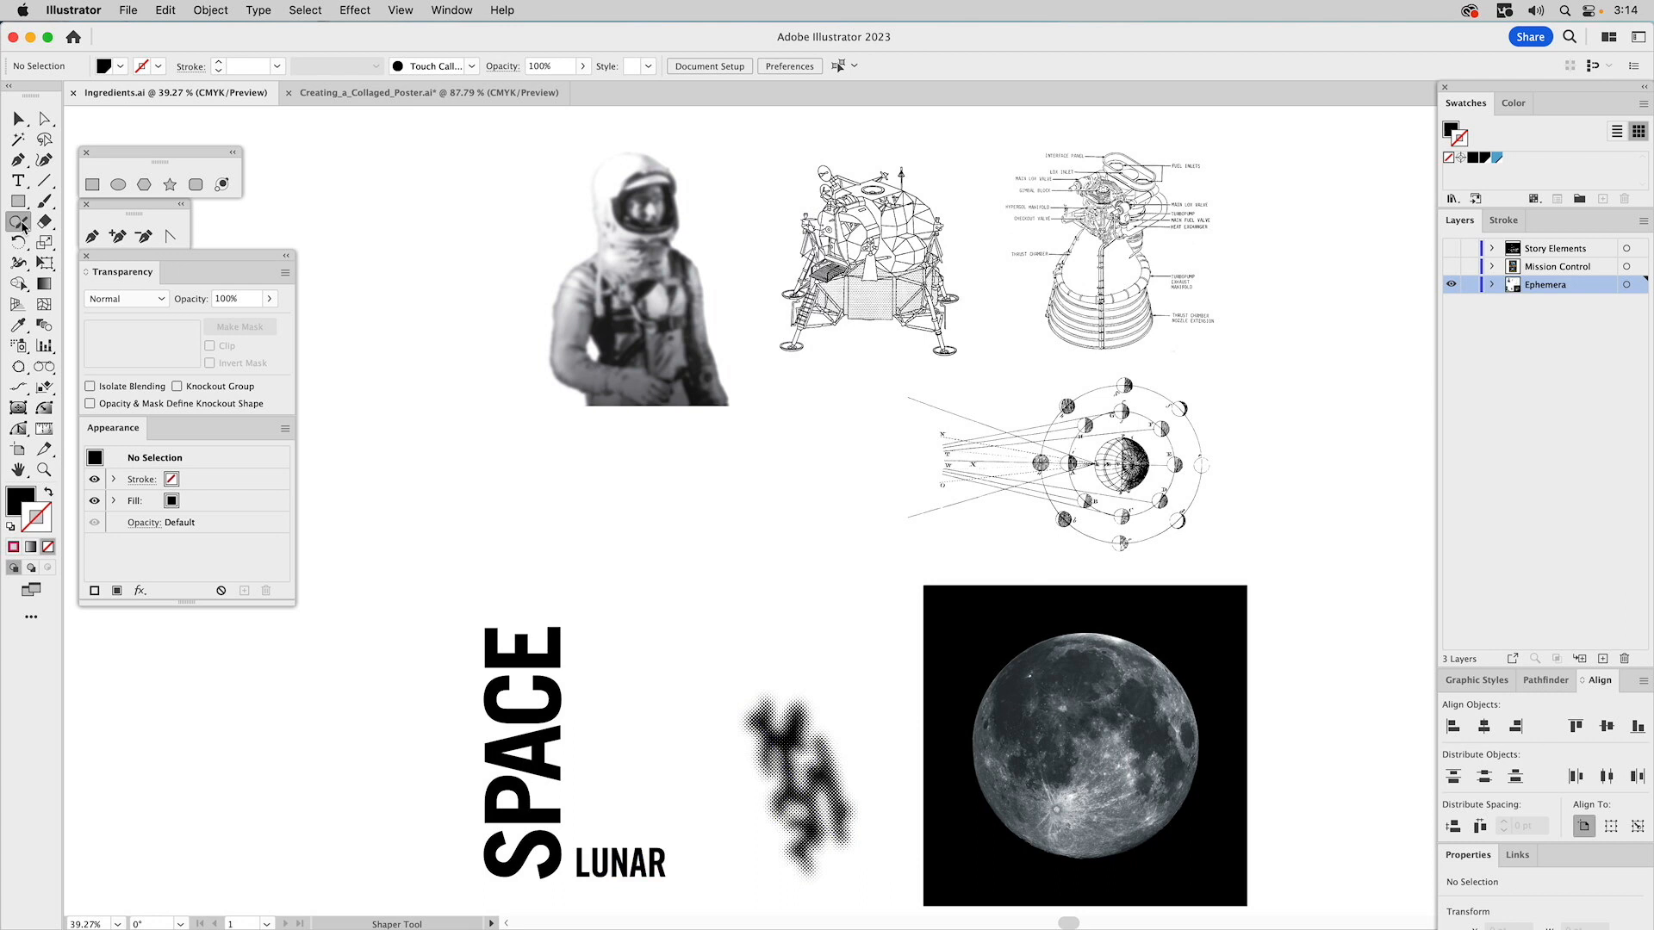
left_click_drag(21, 223, 86, 243)
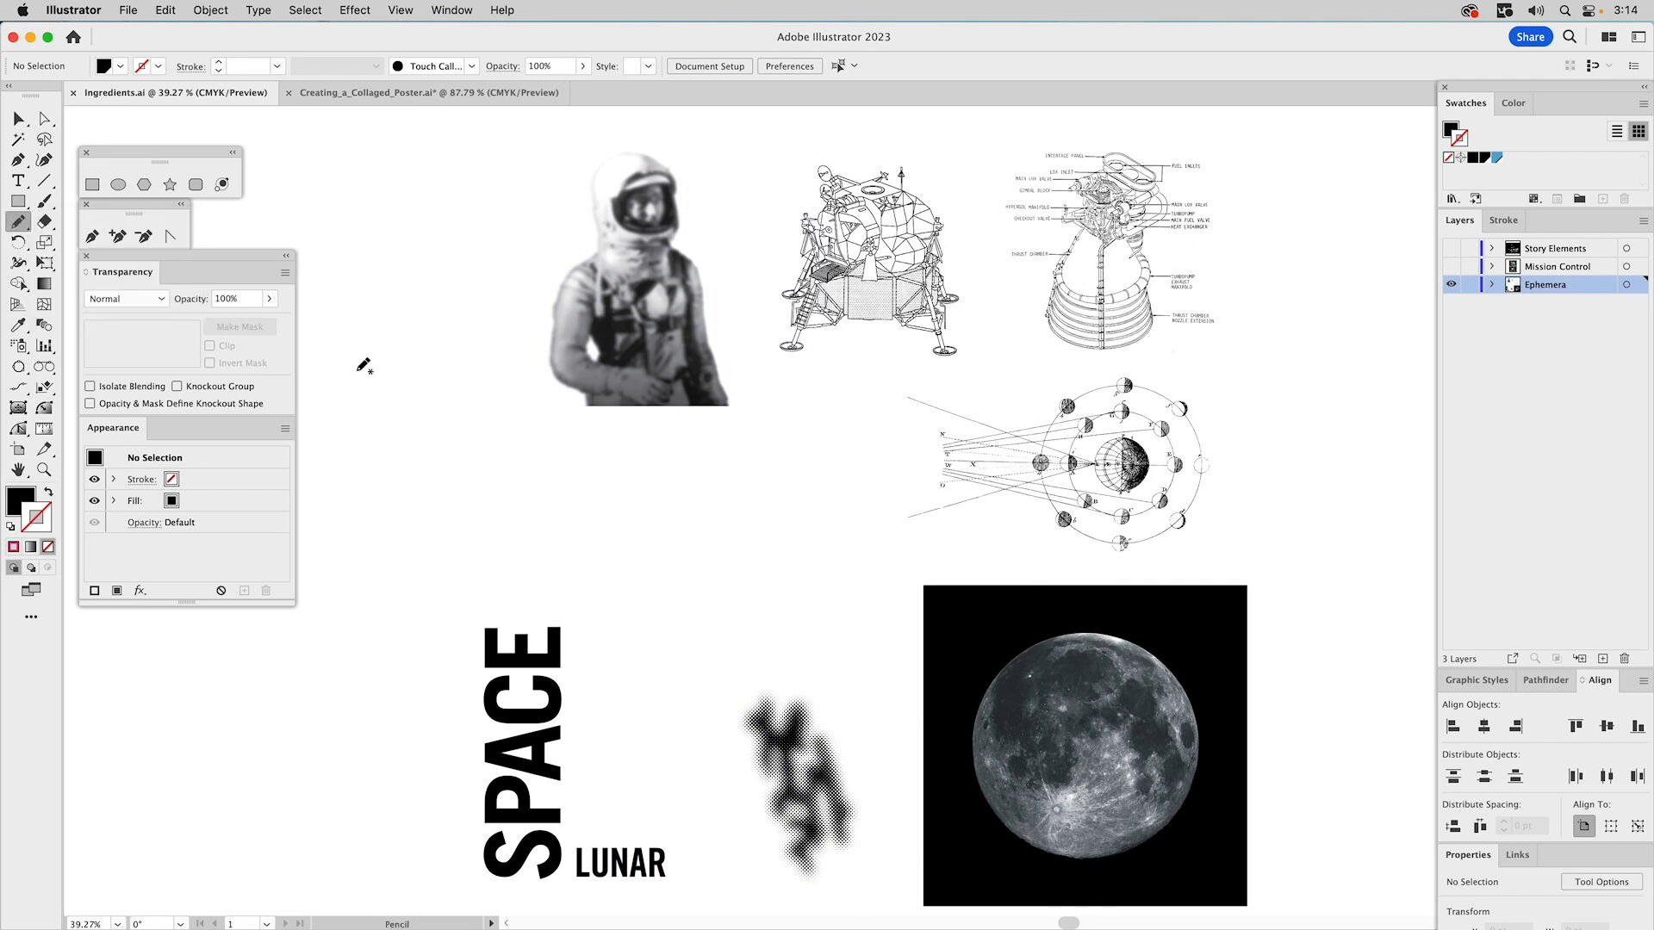
mouse_move(437, 344)
left_mouse_down()
mouse_move(411, 382)
mouse_move(419, 413)
mouse_move(379, 455)
mouse_move(382, 521)
mouse_move(455, 537)
mouse_move(445, 471)
mouse_move(497, 518)
mouse_move(558, 502)
mouse_move(481, 440)
mouse_move(498, 390)
mouse_move(462, 348)
mouse_move(493, 301)
mouse_move(439, 300)
mouse_move(441, 339)
left_mouse_up()
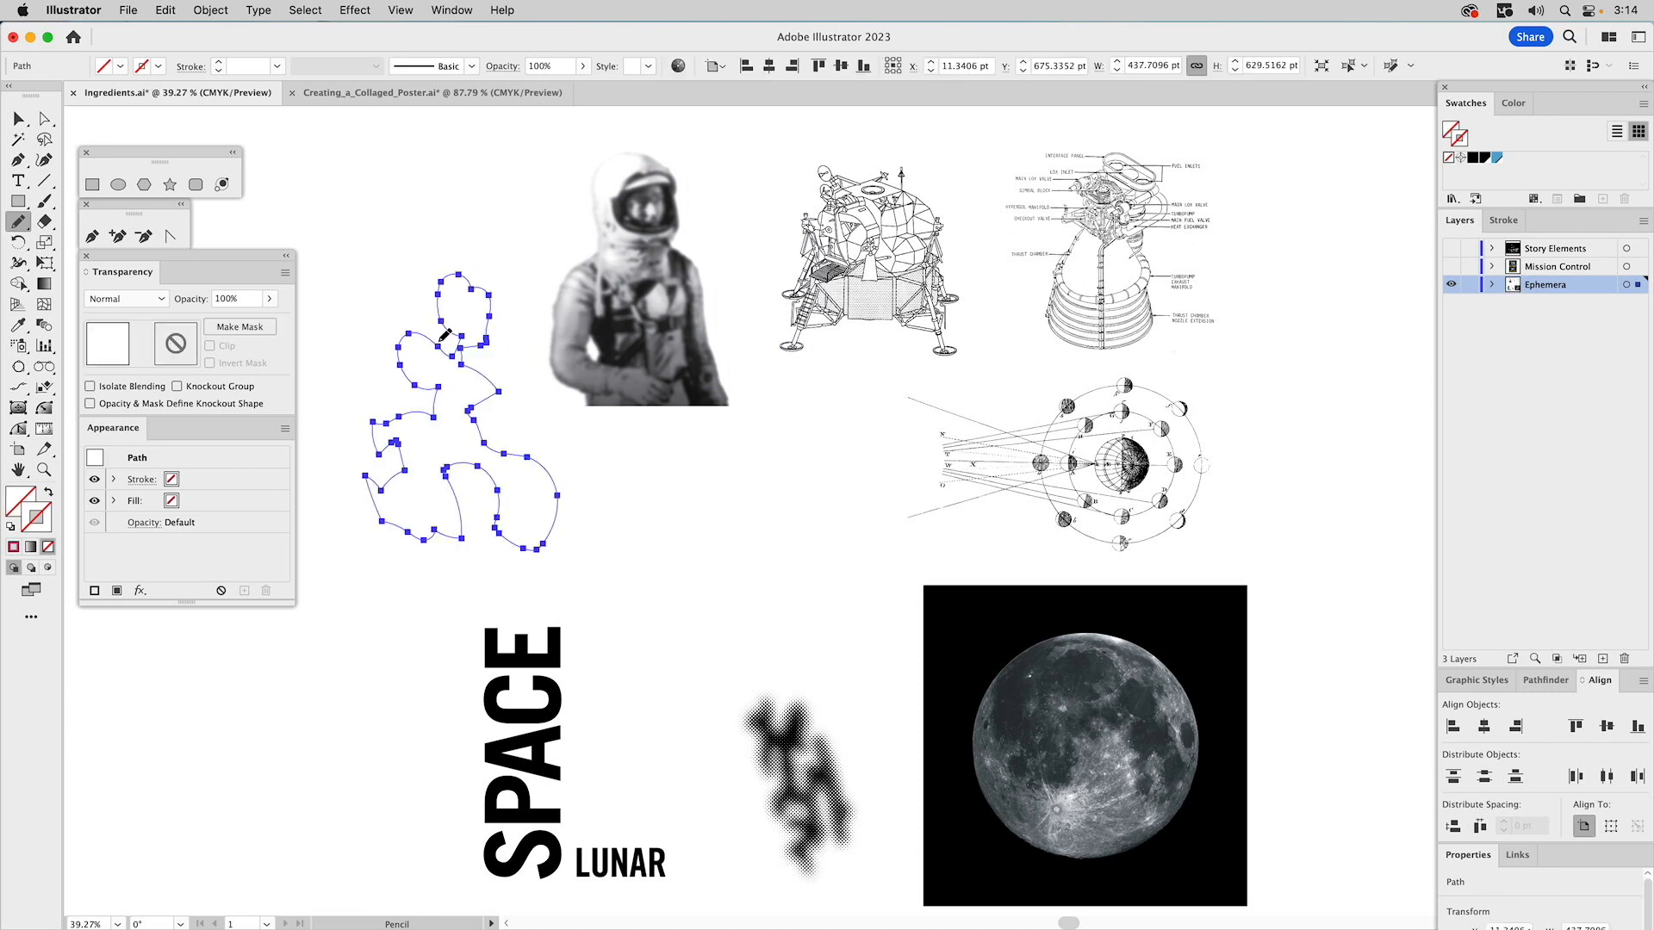
left_click(1474, 162)
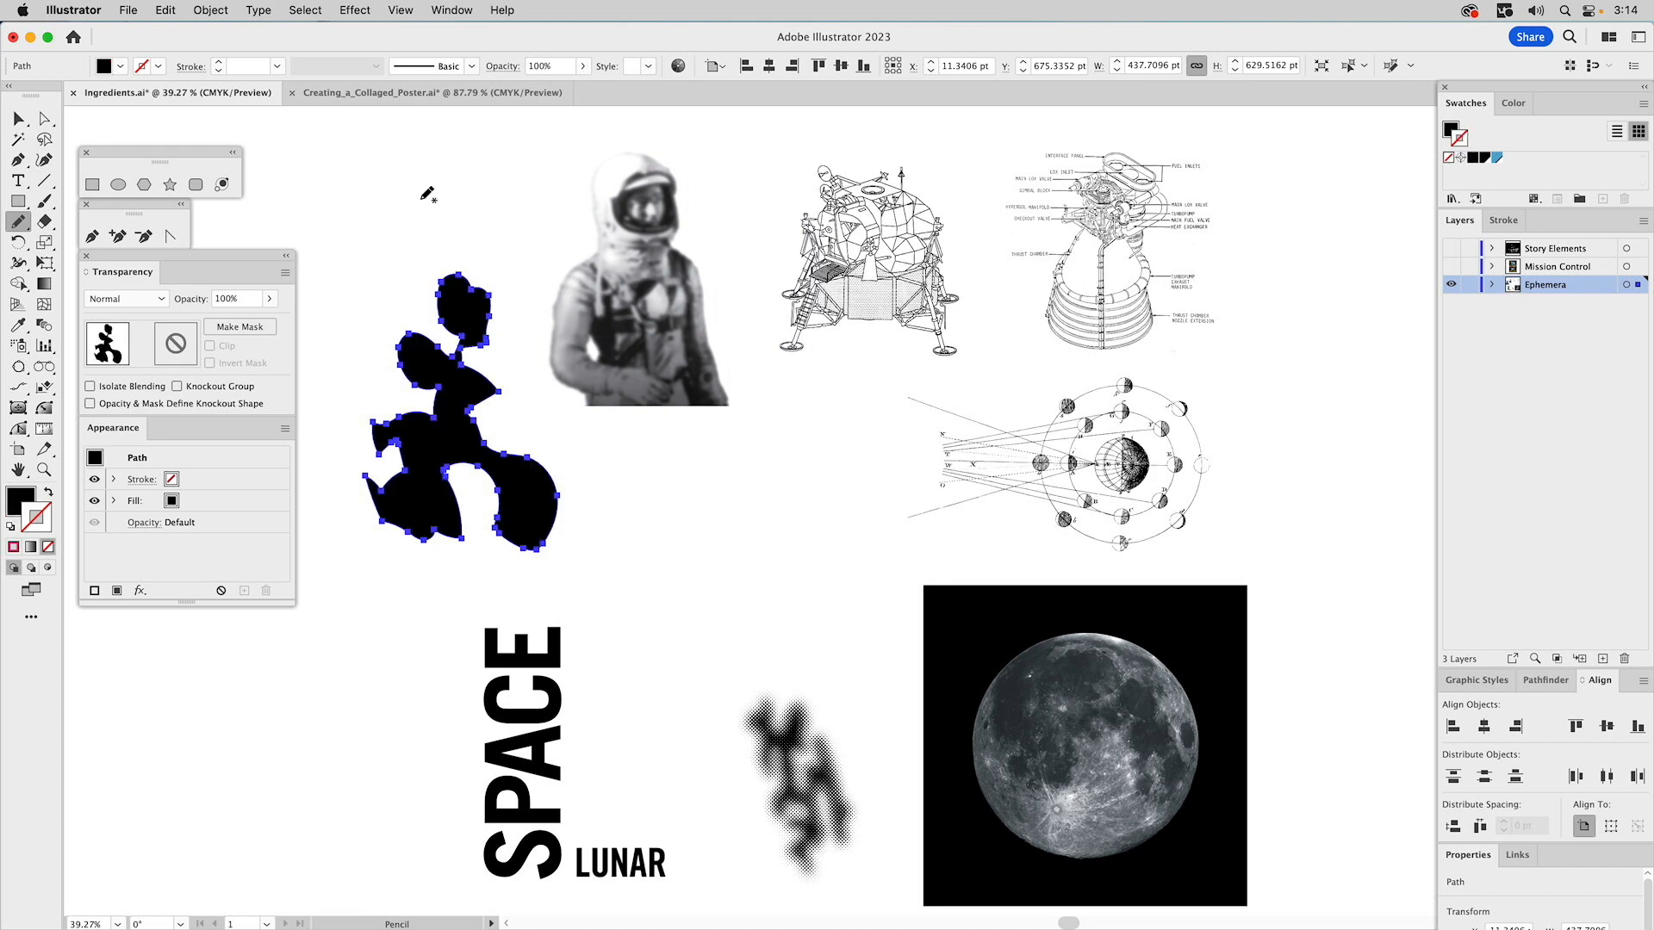
left_click(364, 186, "super")
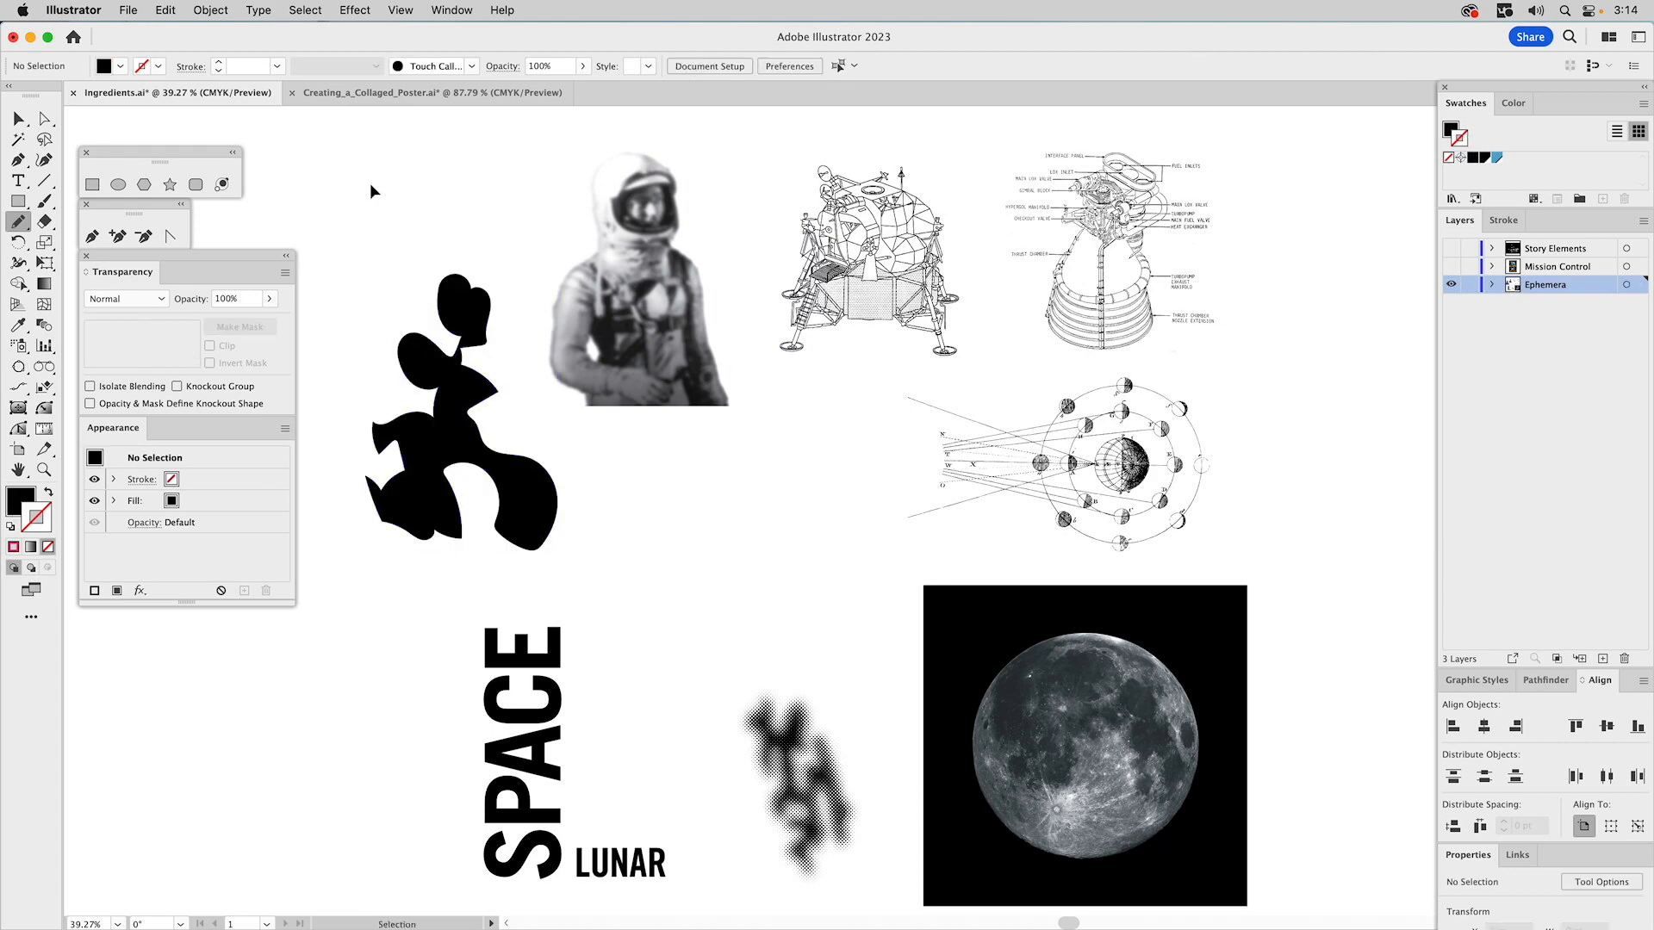
- Delete the black freehand blob beside the astronaut
left_click(453, 286, "super")
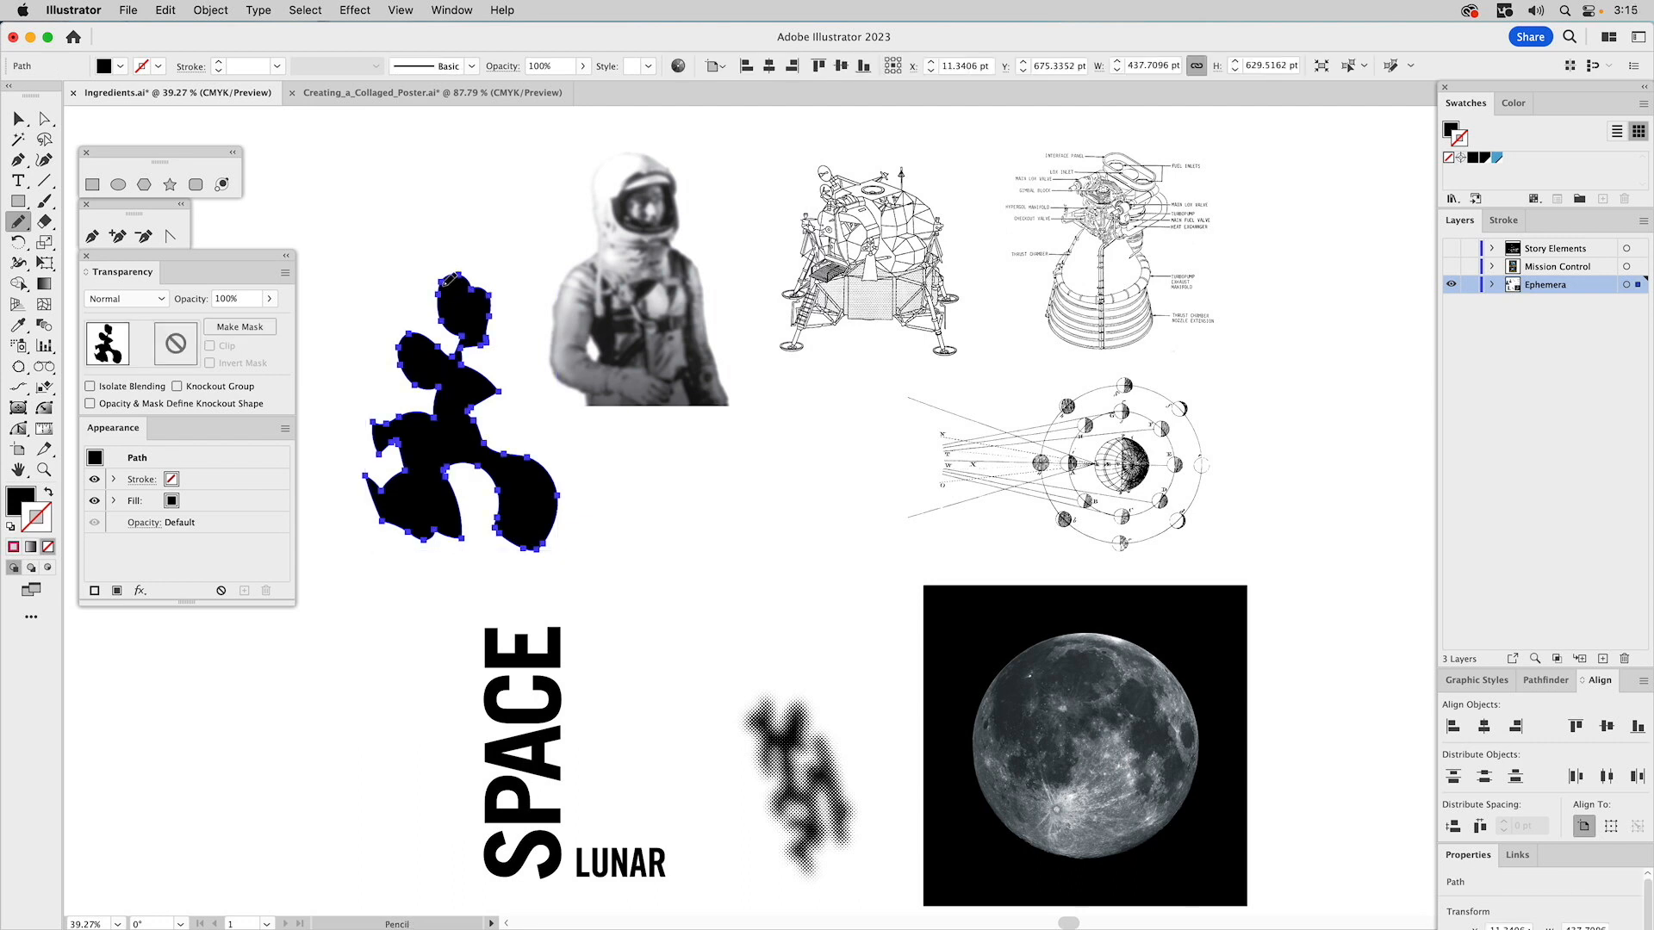
key("Delete")
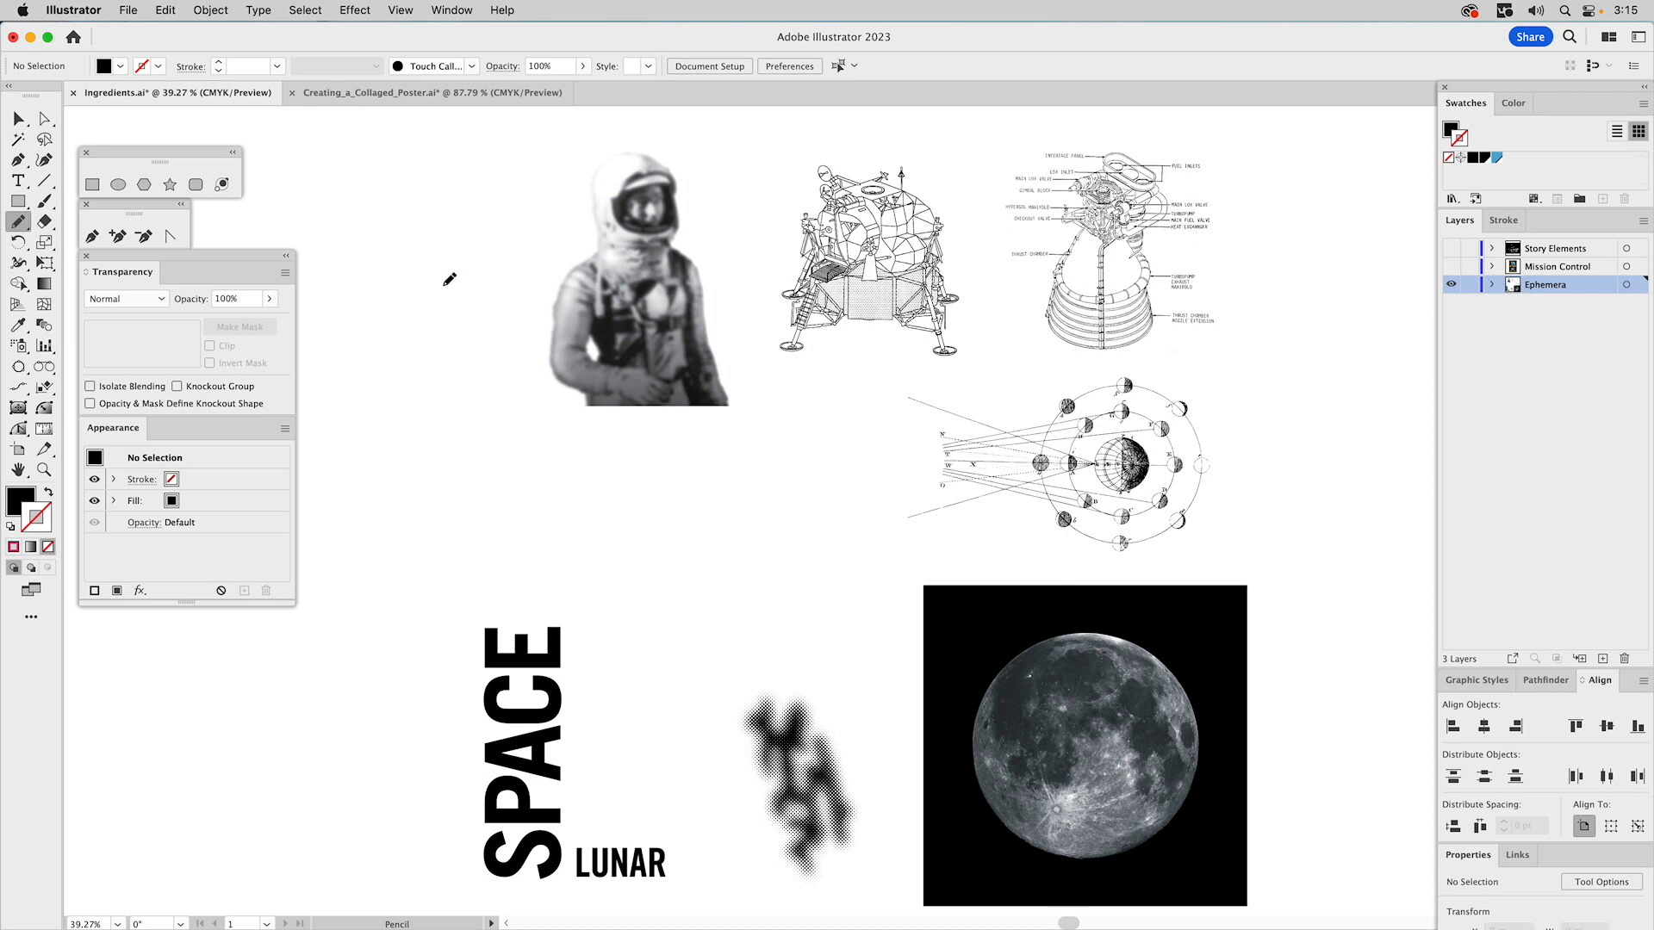
key("v")
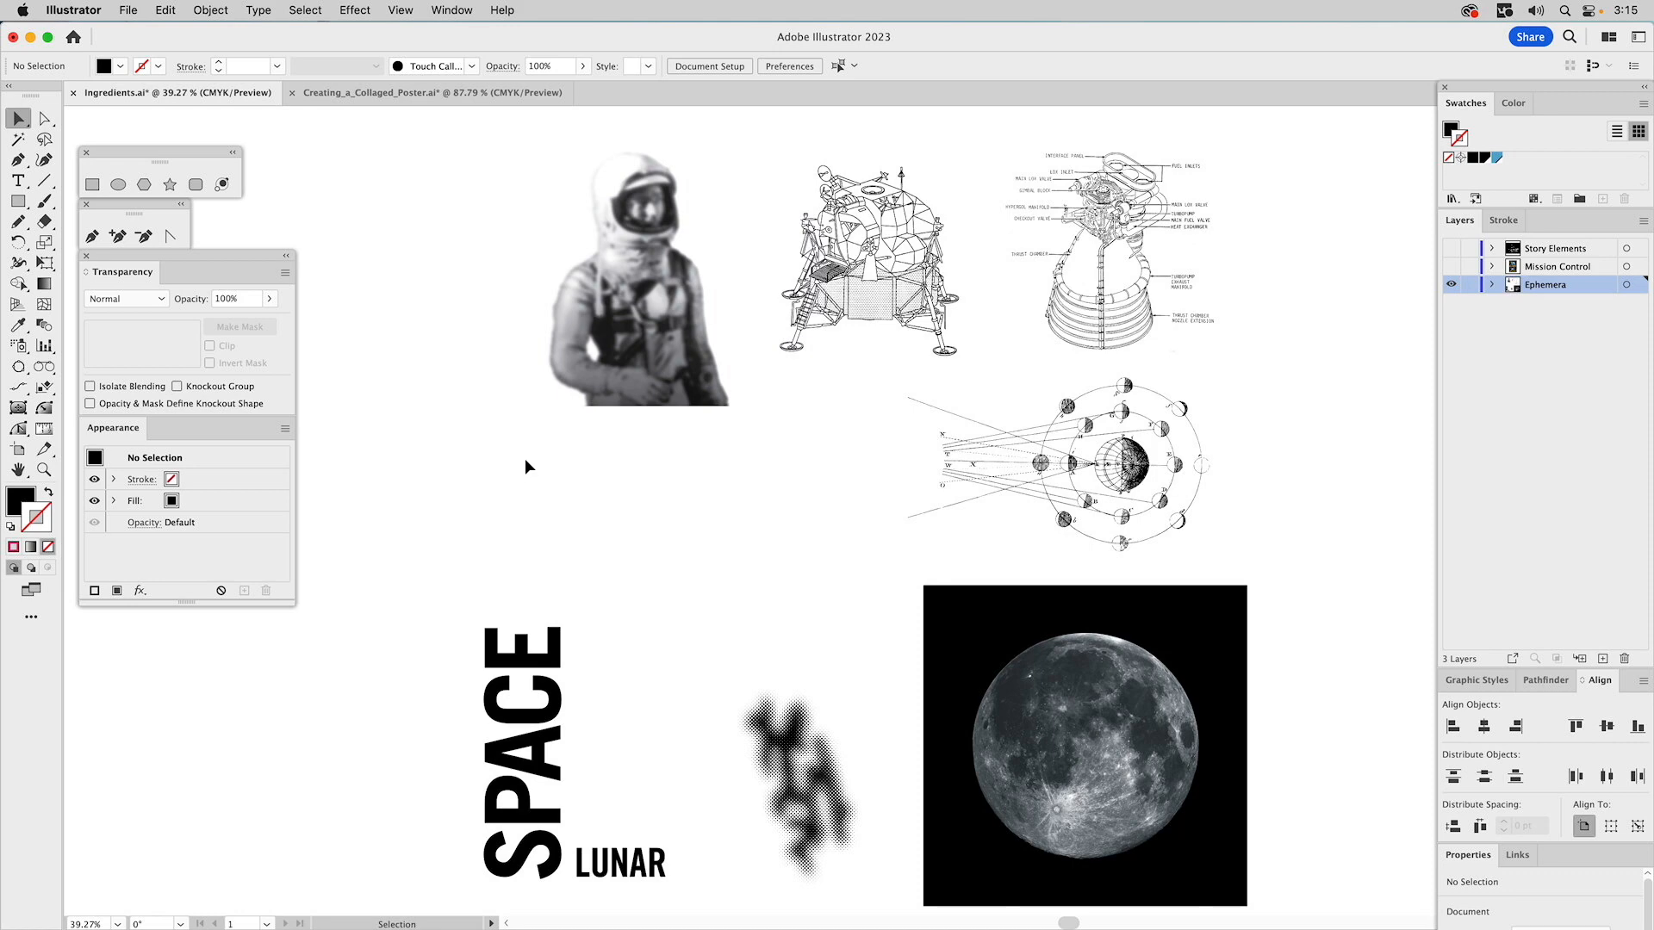
- Compare the halftone dots of the nebulous texture in Ingredients.ai with those of the astronaut in the poster up close
key("z")
left_click_drag(739, 680, 866, 794)
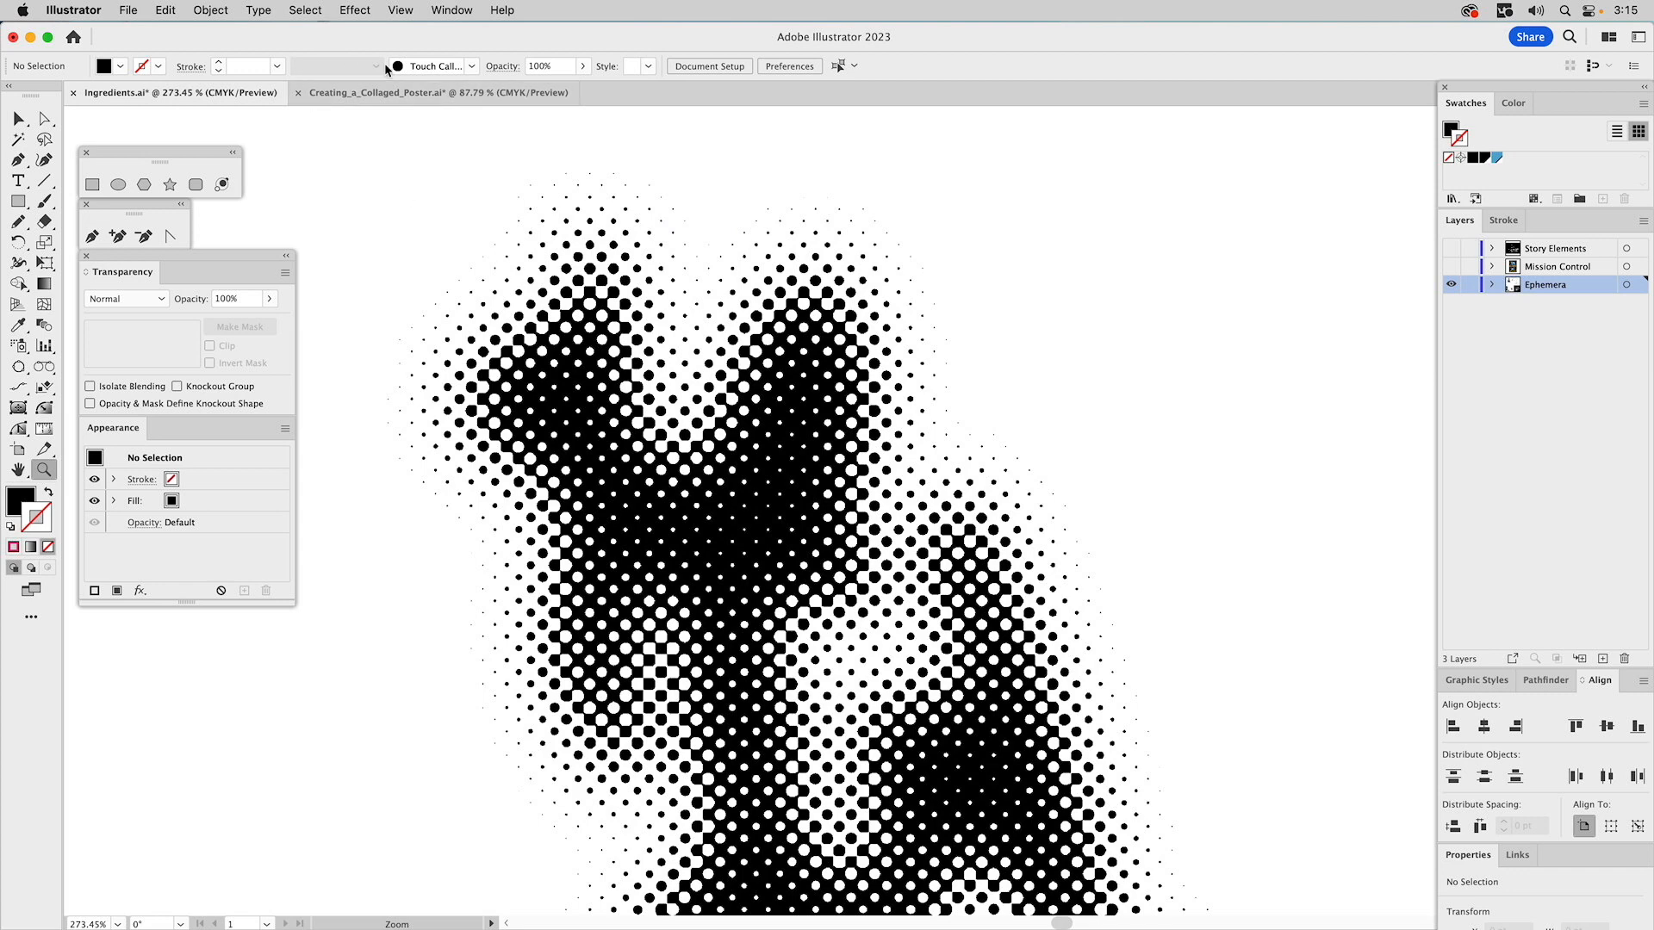
left_click(379, 92)
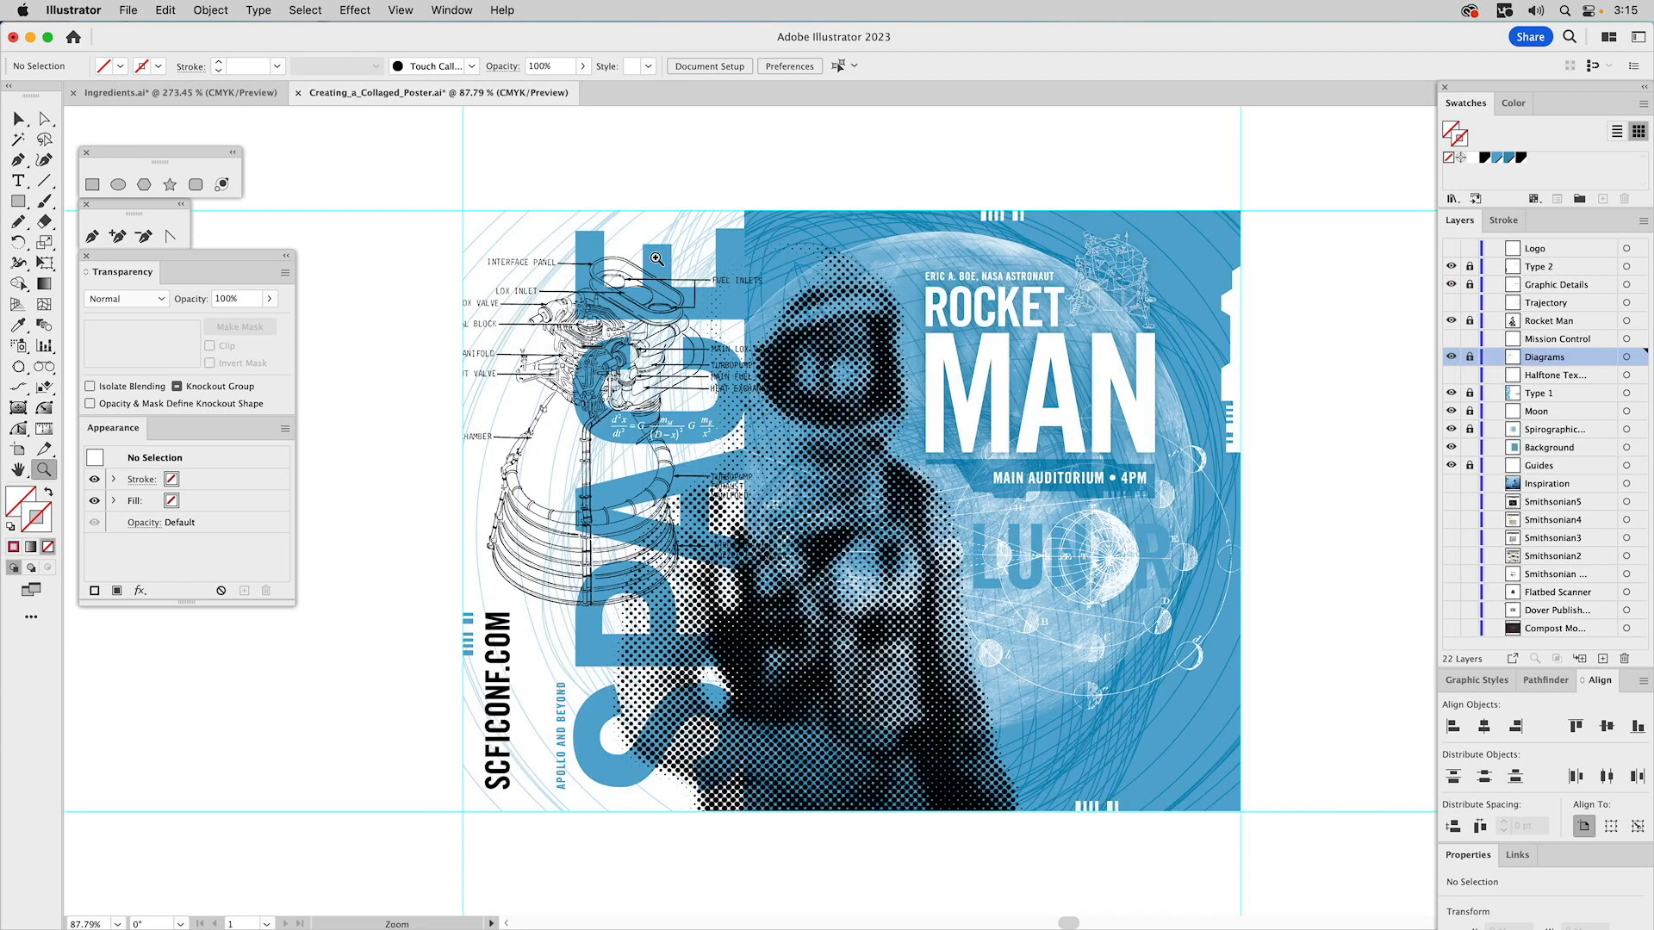
left_click(862, 419)
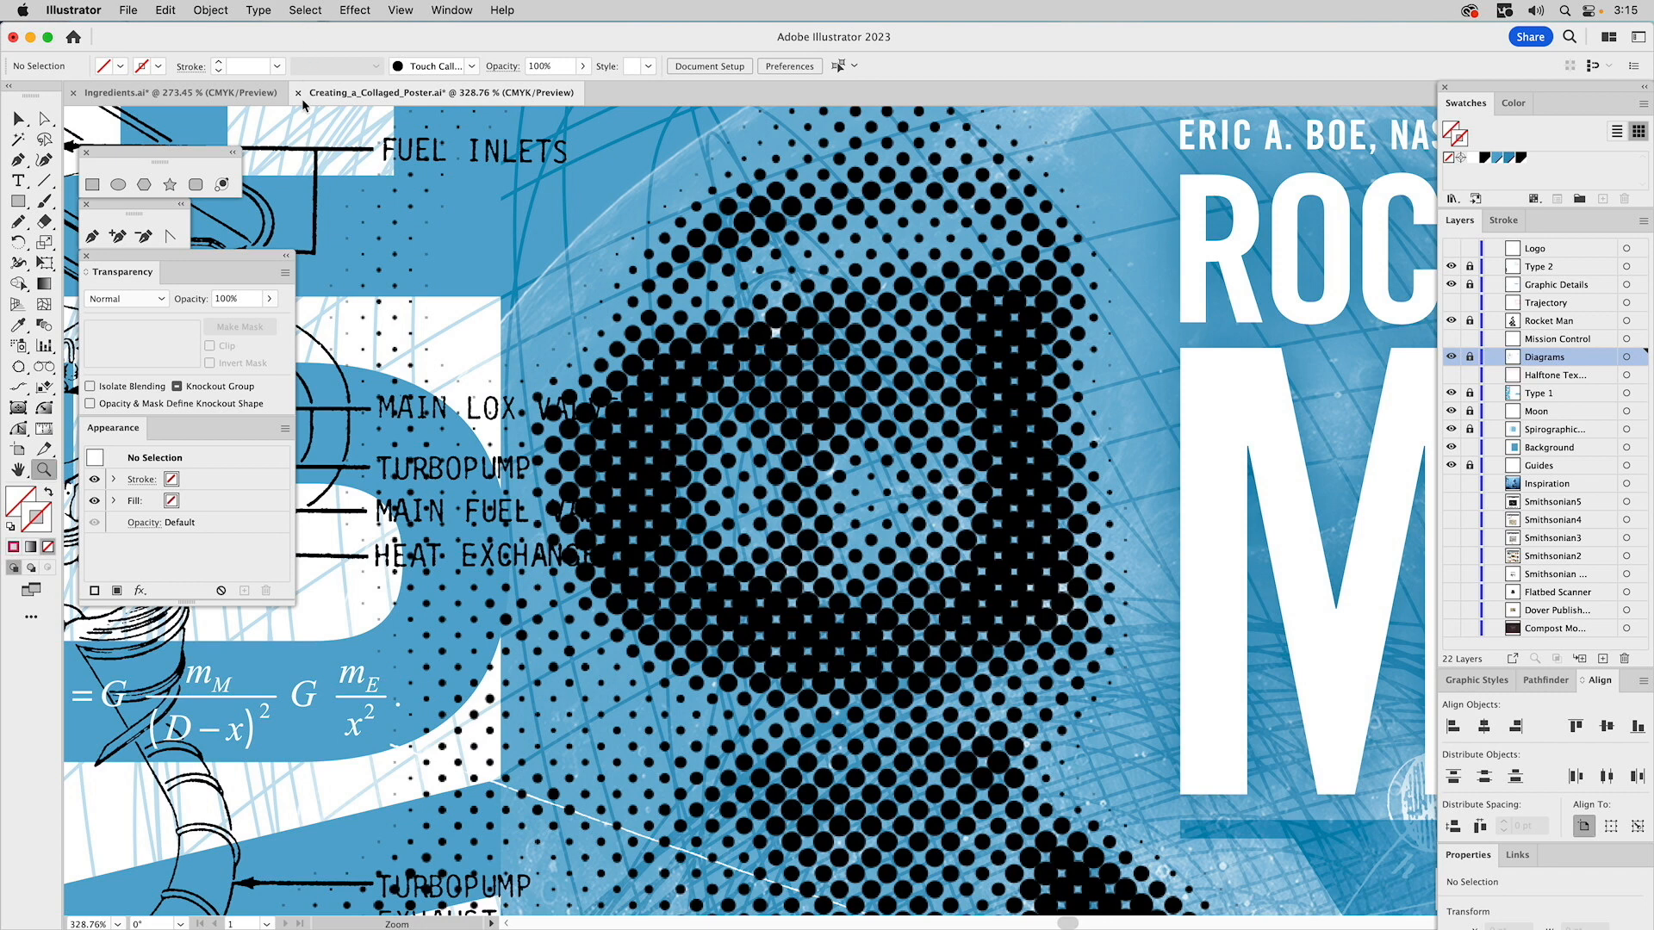
left_click(267, 93)
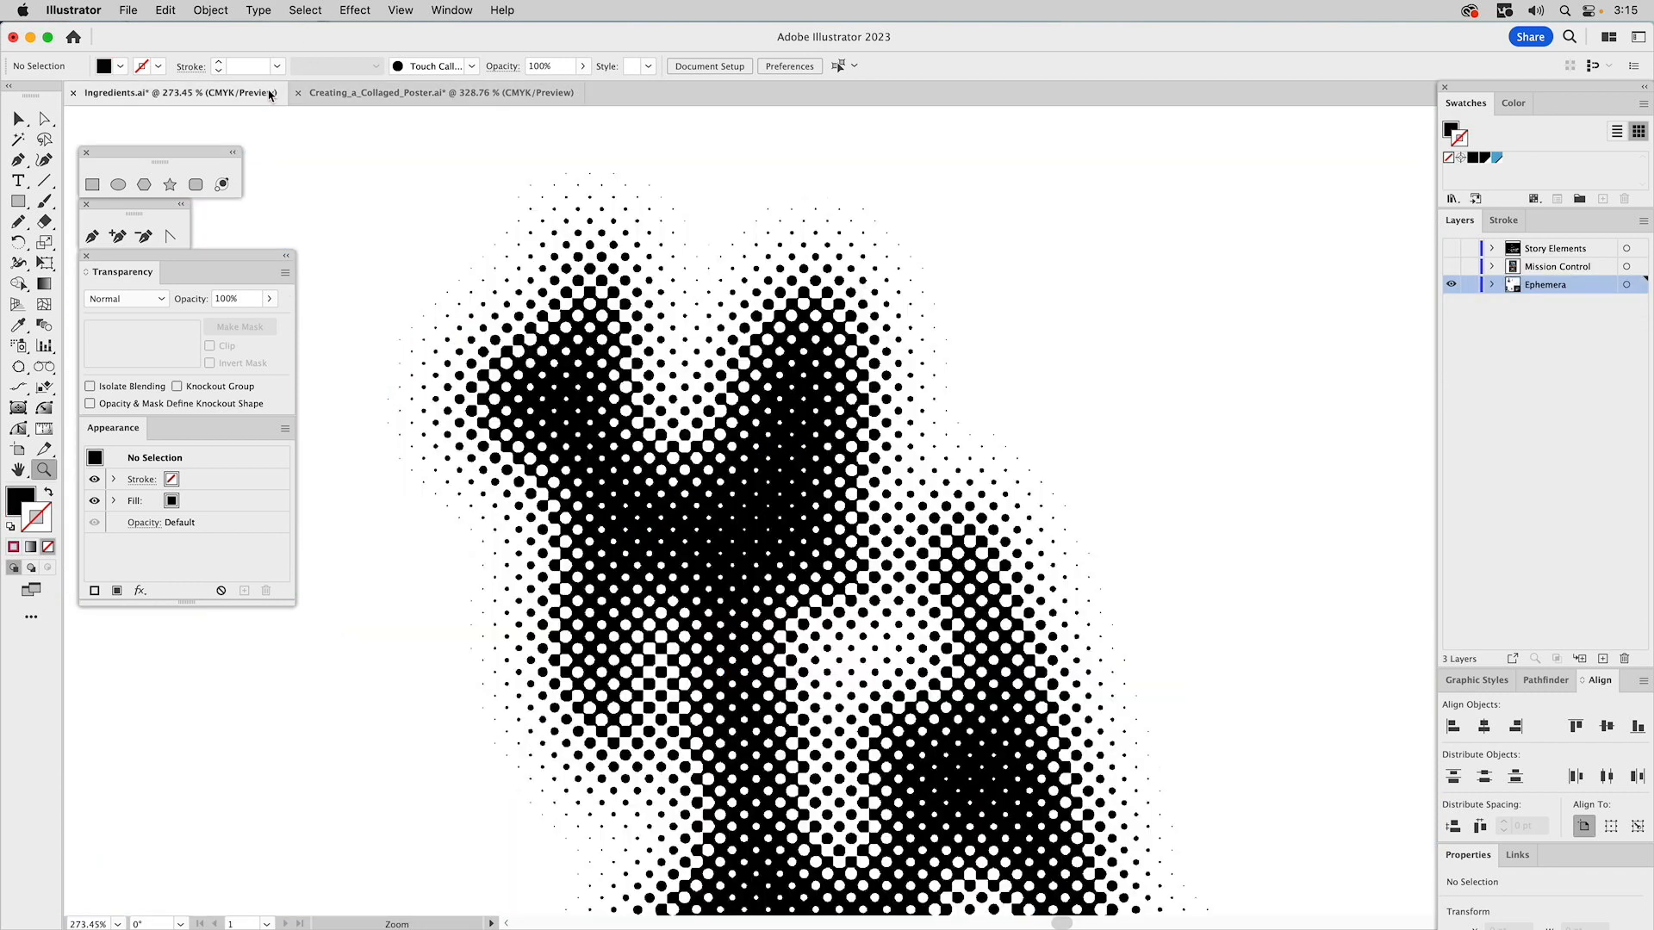
left_click(521, 318, "super")
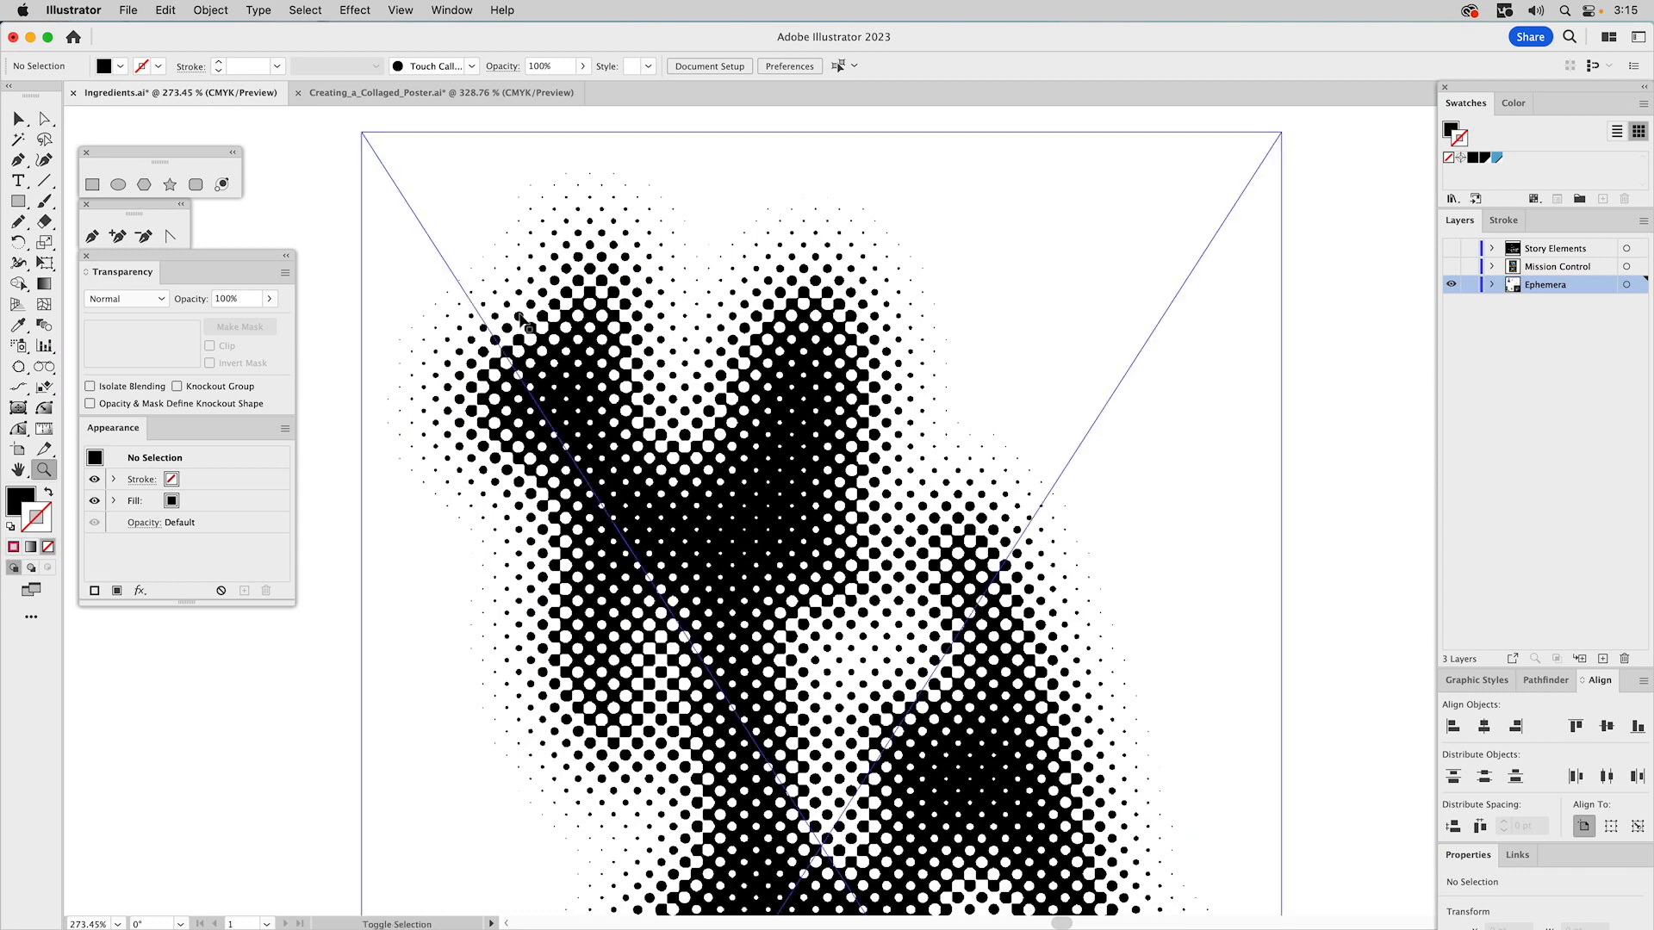
key("super+0")
- Copy the nebulous halftone texture from Ingredients.ai into the poster's halftone texture layer, make that layer visible, and place the texture over the upper-right corner
key("v")
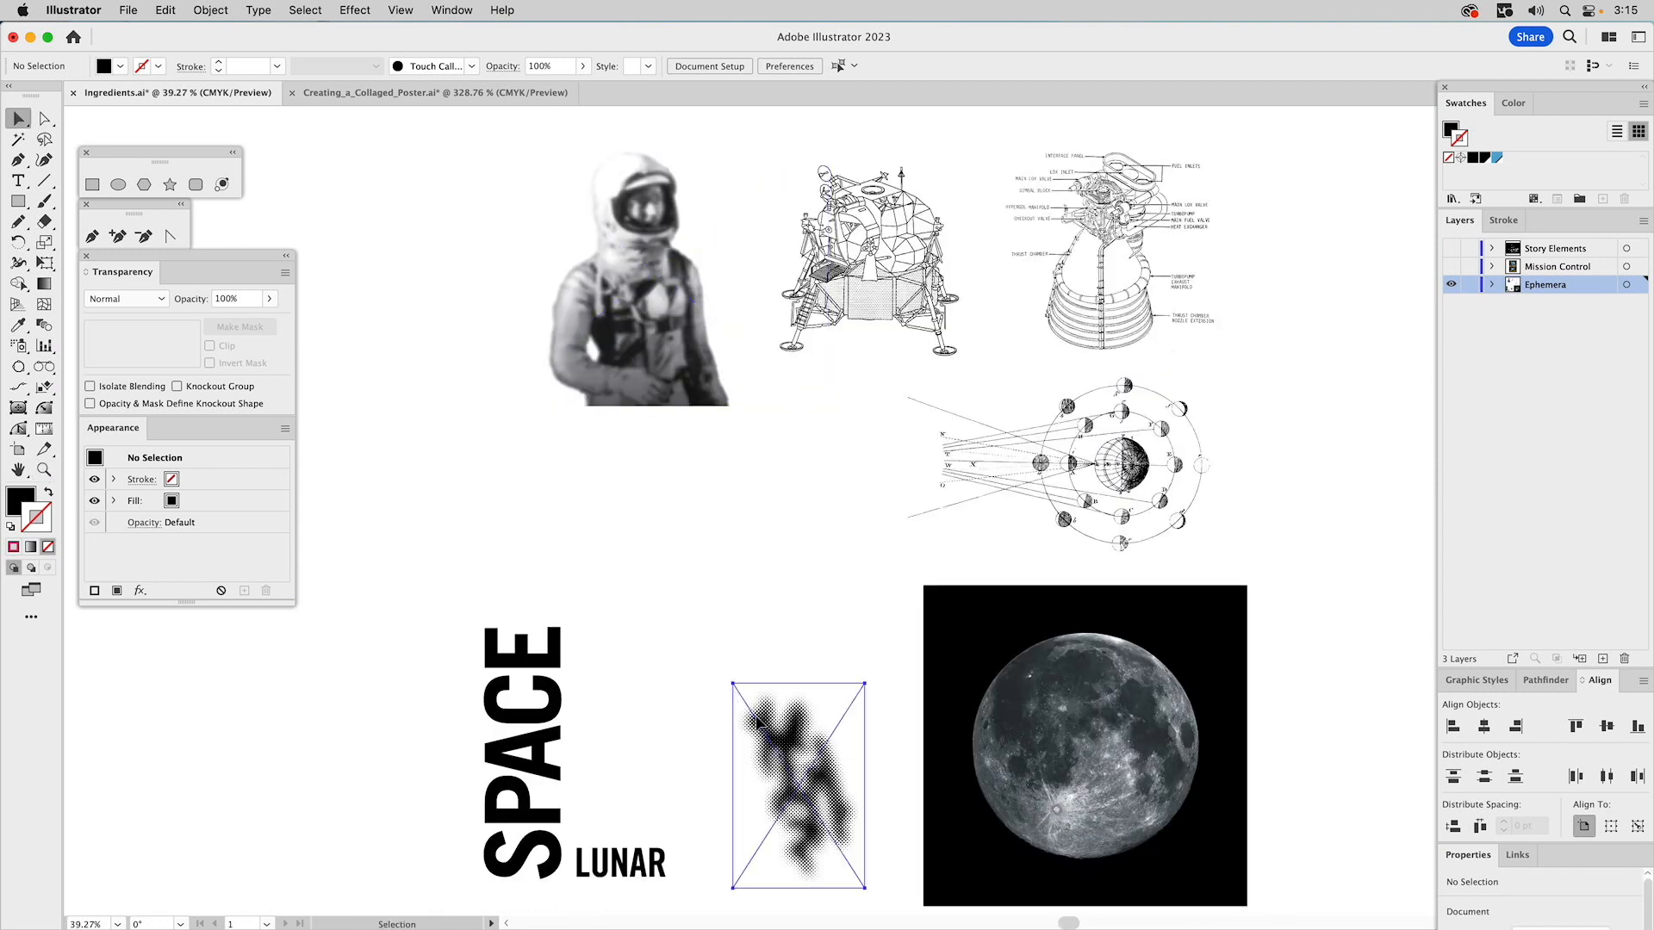
left_click(441, 93)
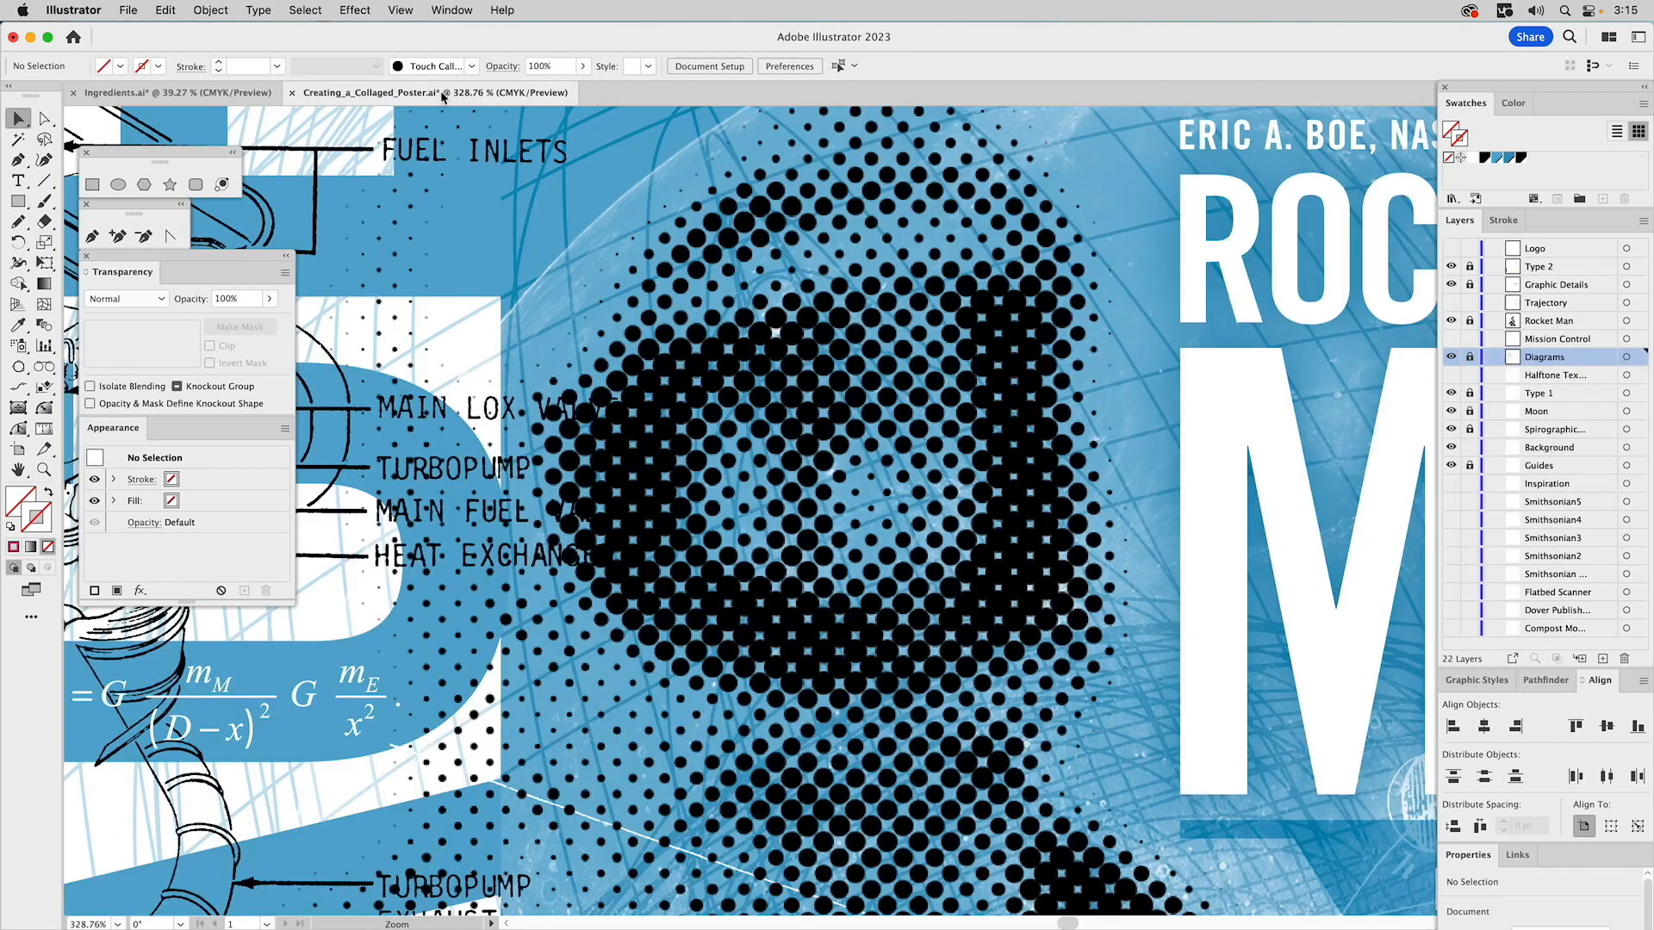
key("super+0")
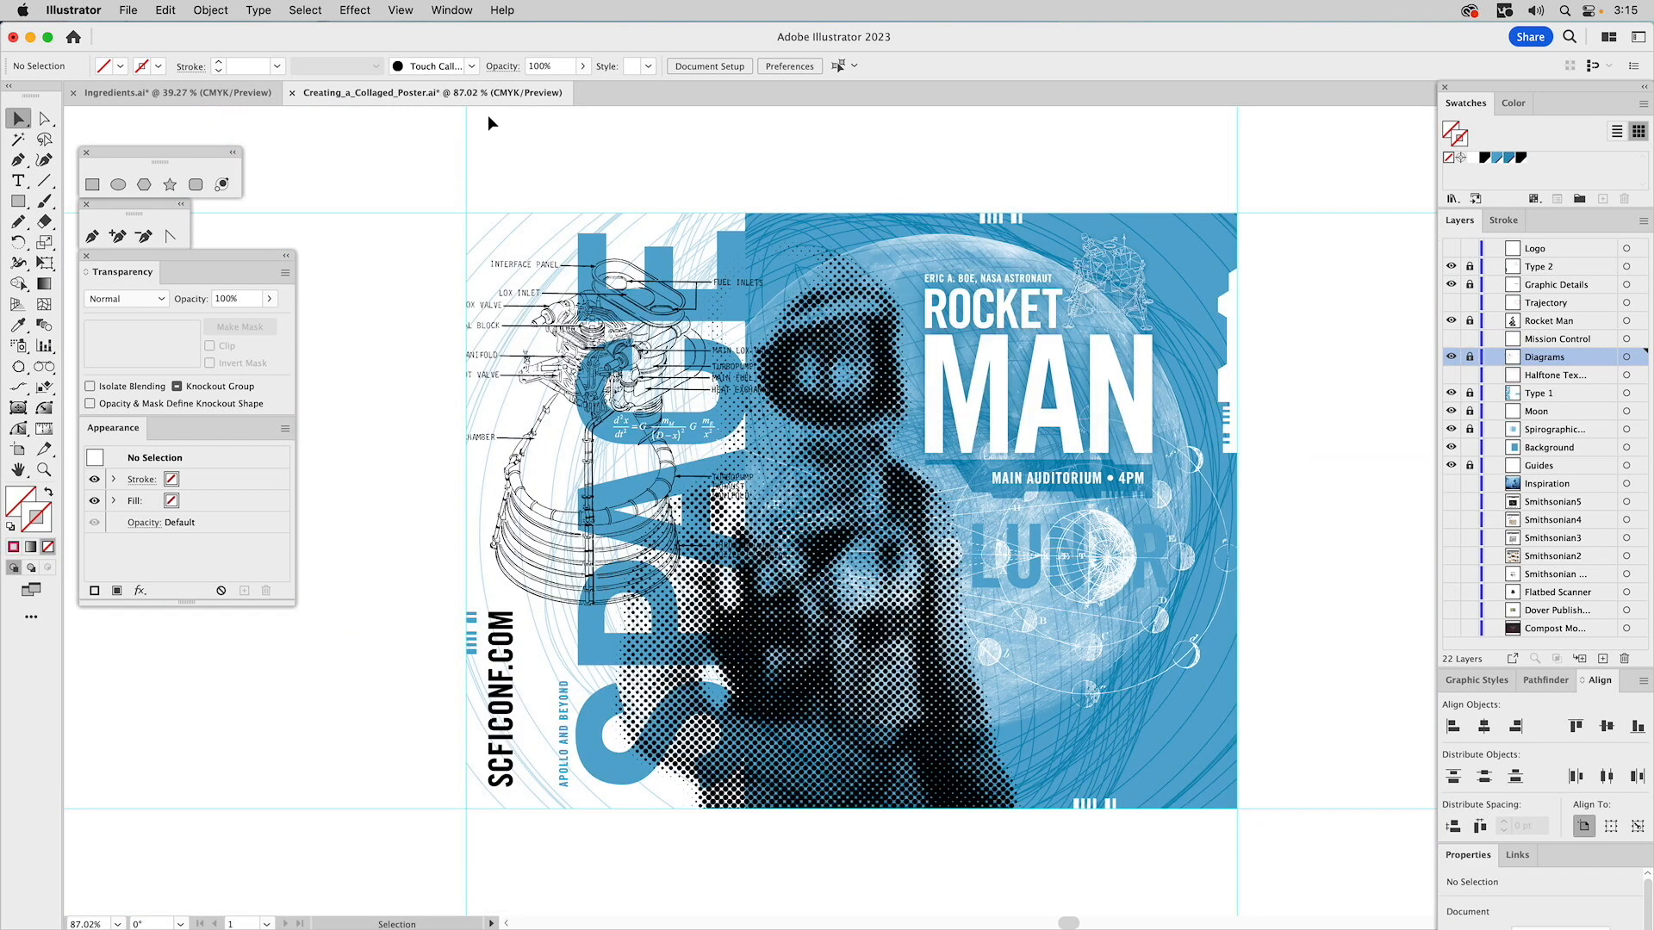
left_click(1556, 380)
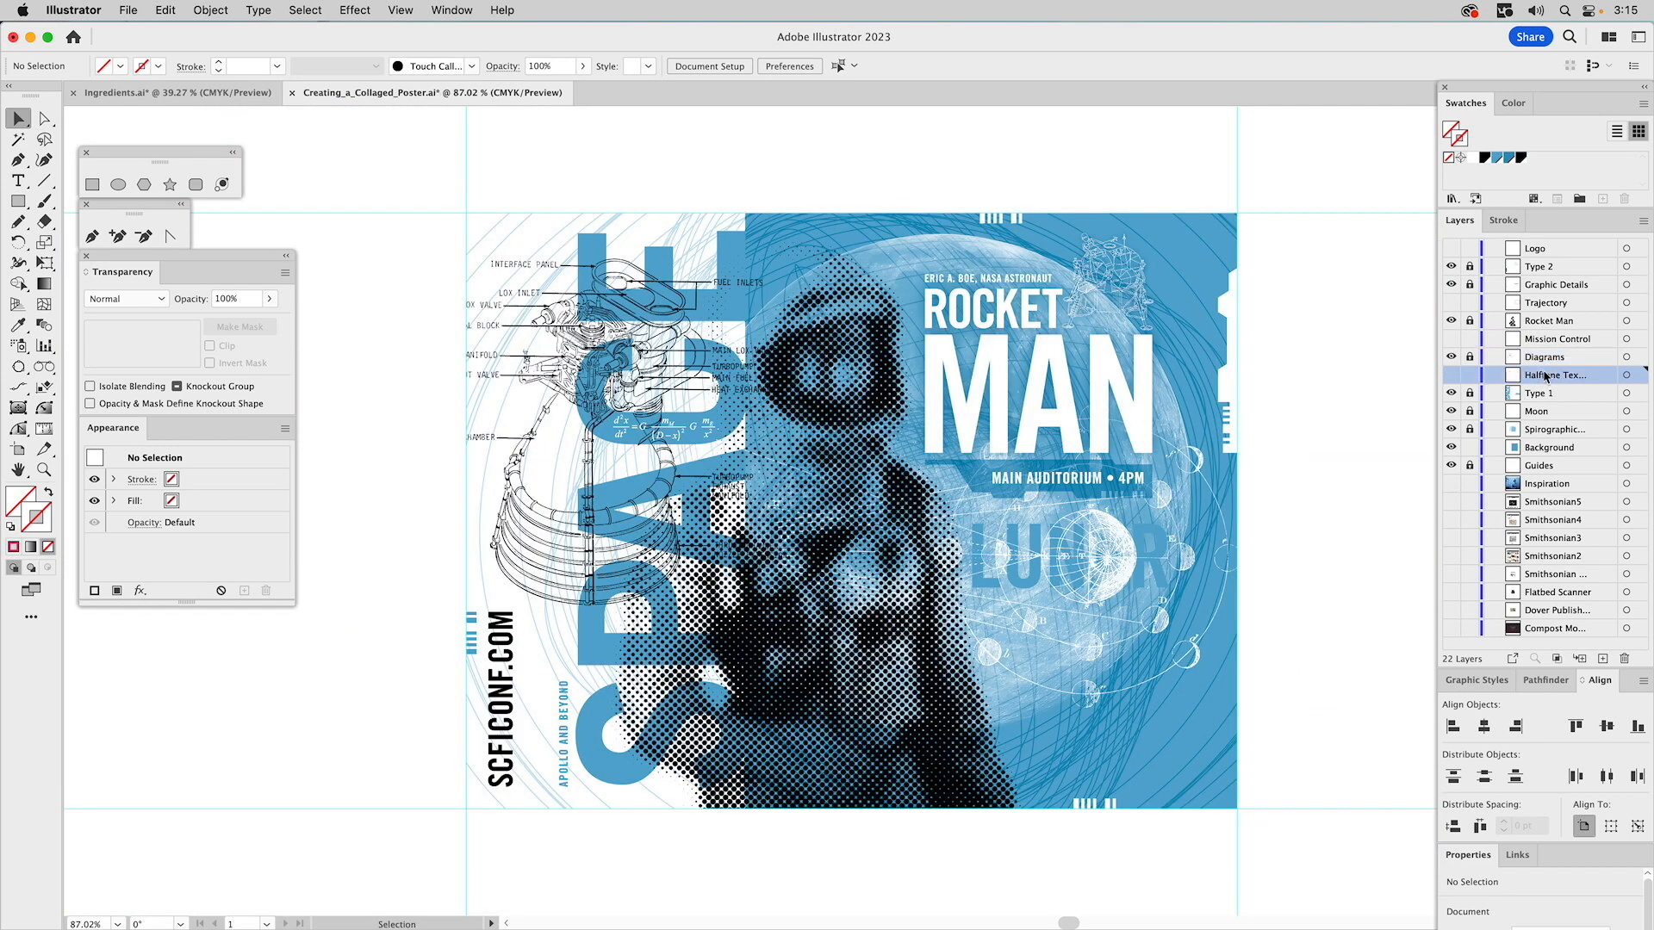
left_click(1452, 375)
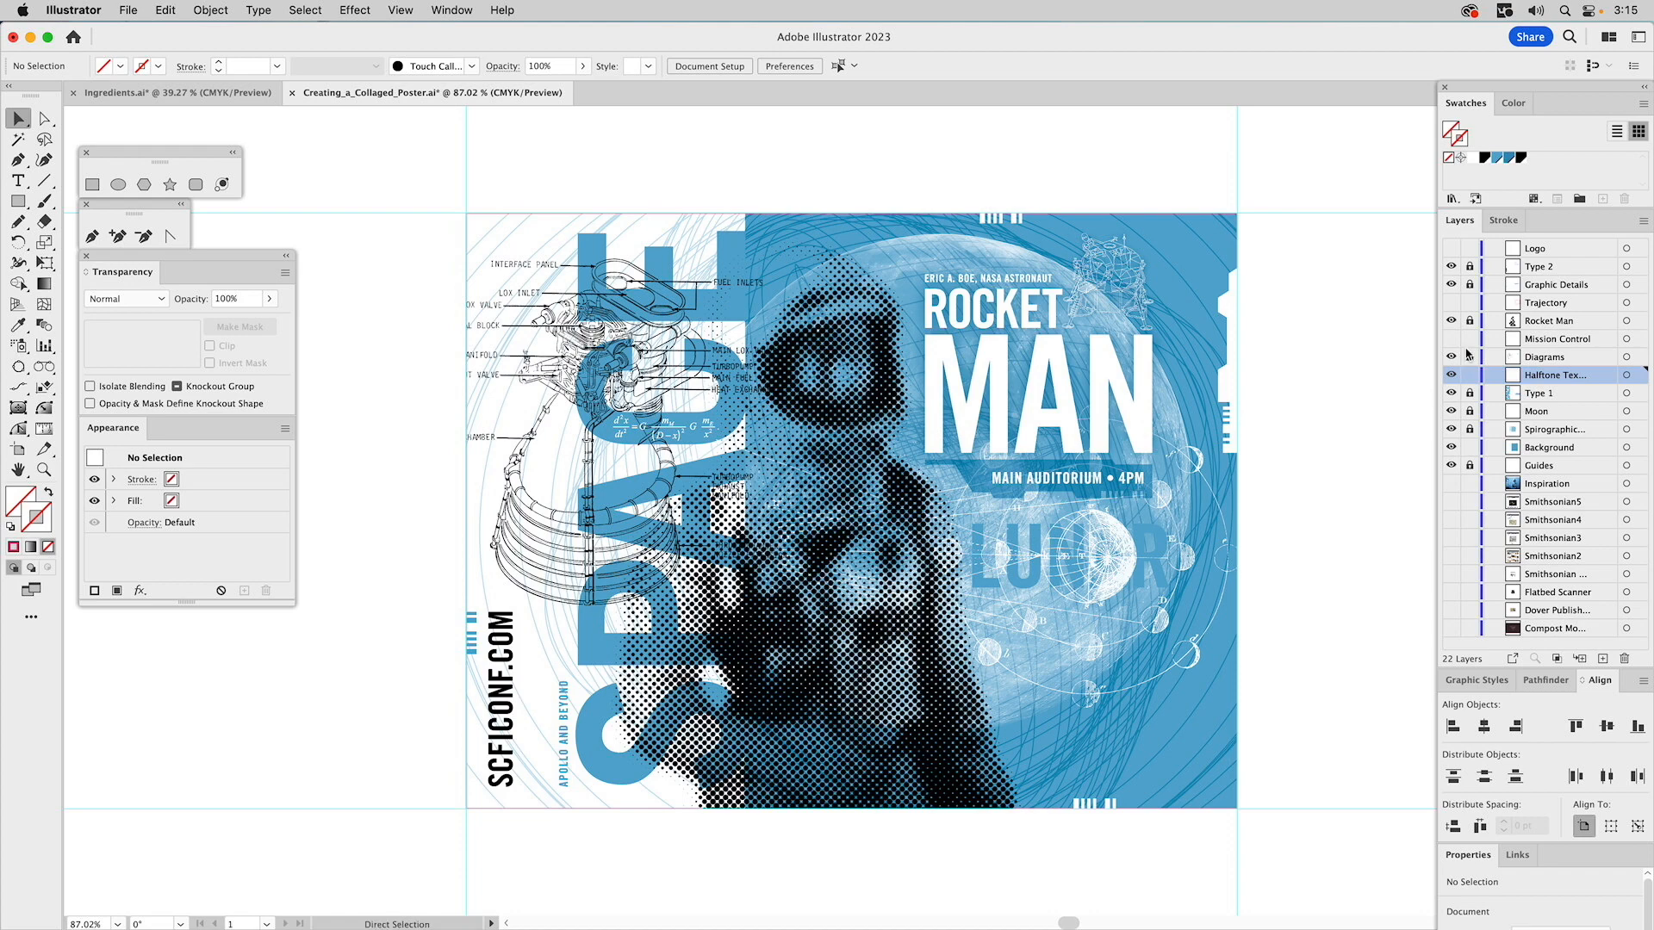
left_click(1626, 375)
left_click_drag(831, 310, 1328, 233)
left_click_drag(1359, 569, 1321, 457)
left_click_drag(1253, 408, 1237, 408)
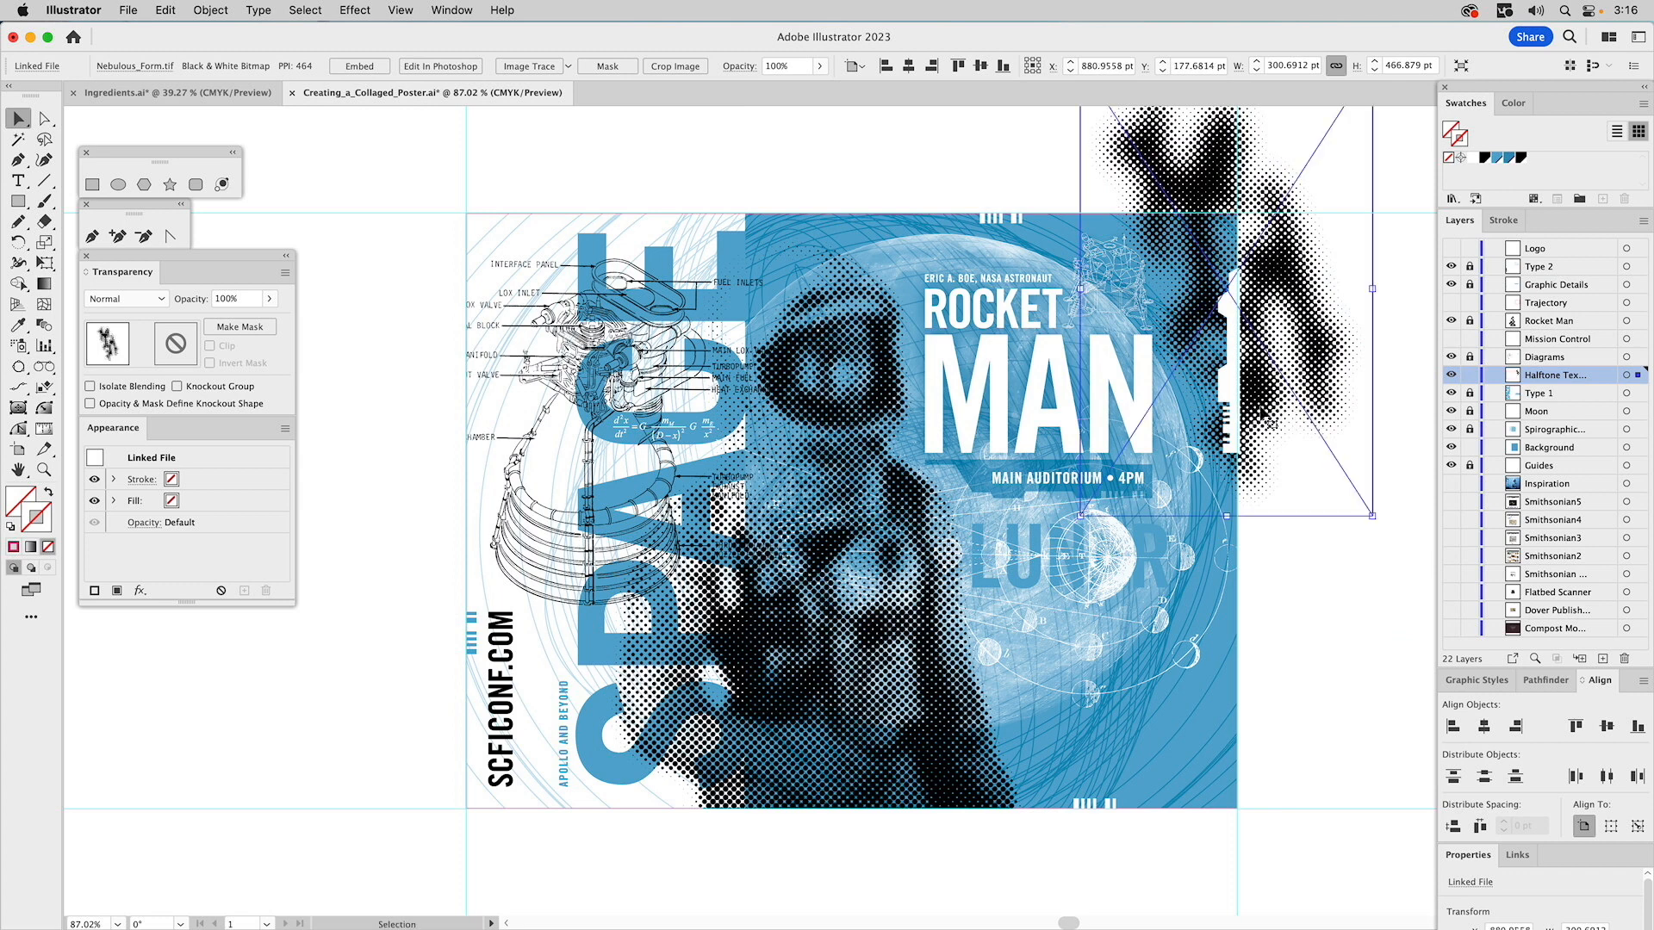
- Fill the halftone texture in the poster's upper-right corner with white and set its opacity to 50%
left_click(1451, 131)
left_click(1472, 158)
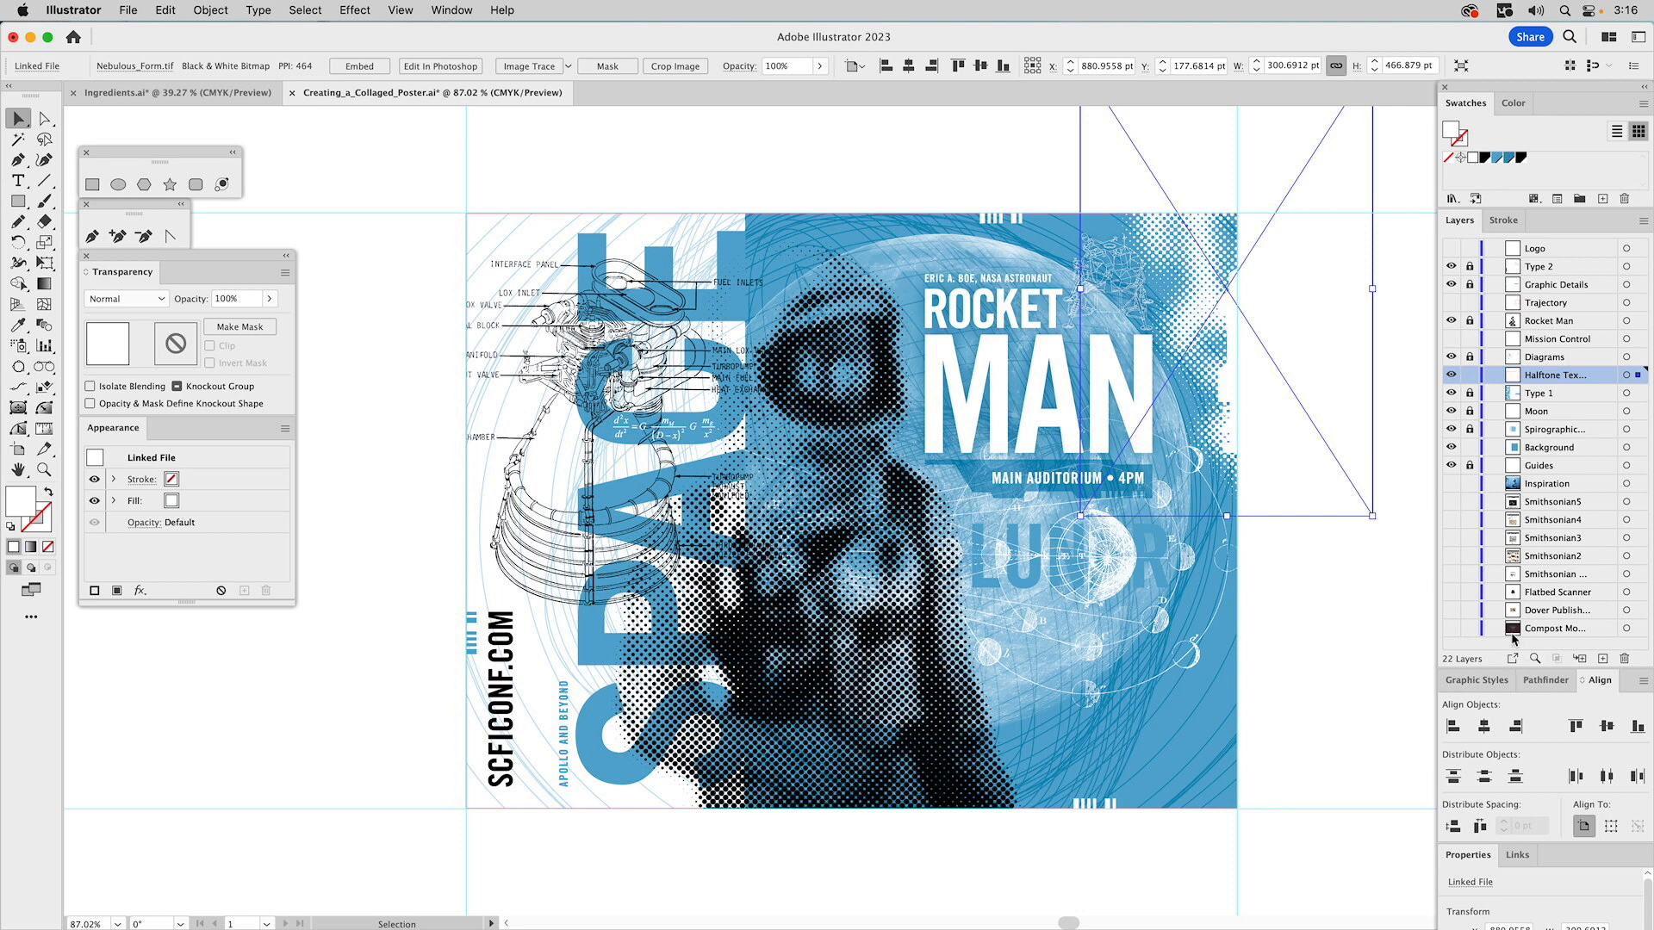
left_click(173, 301)
type("50")
key("Return")
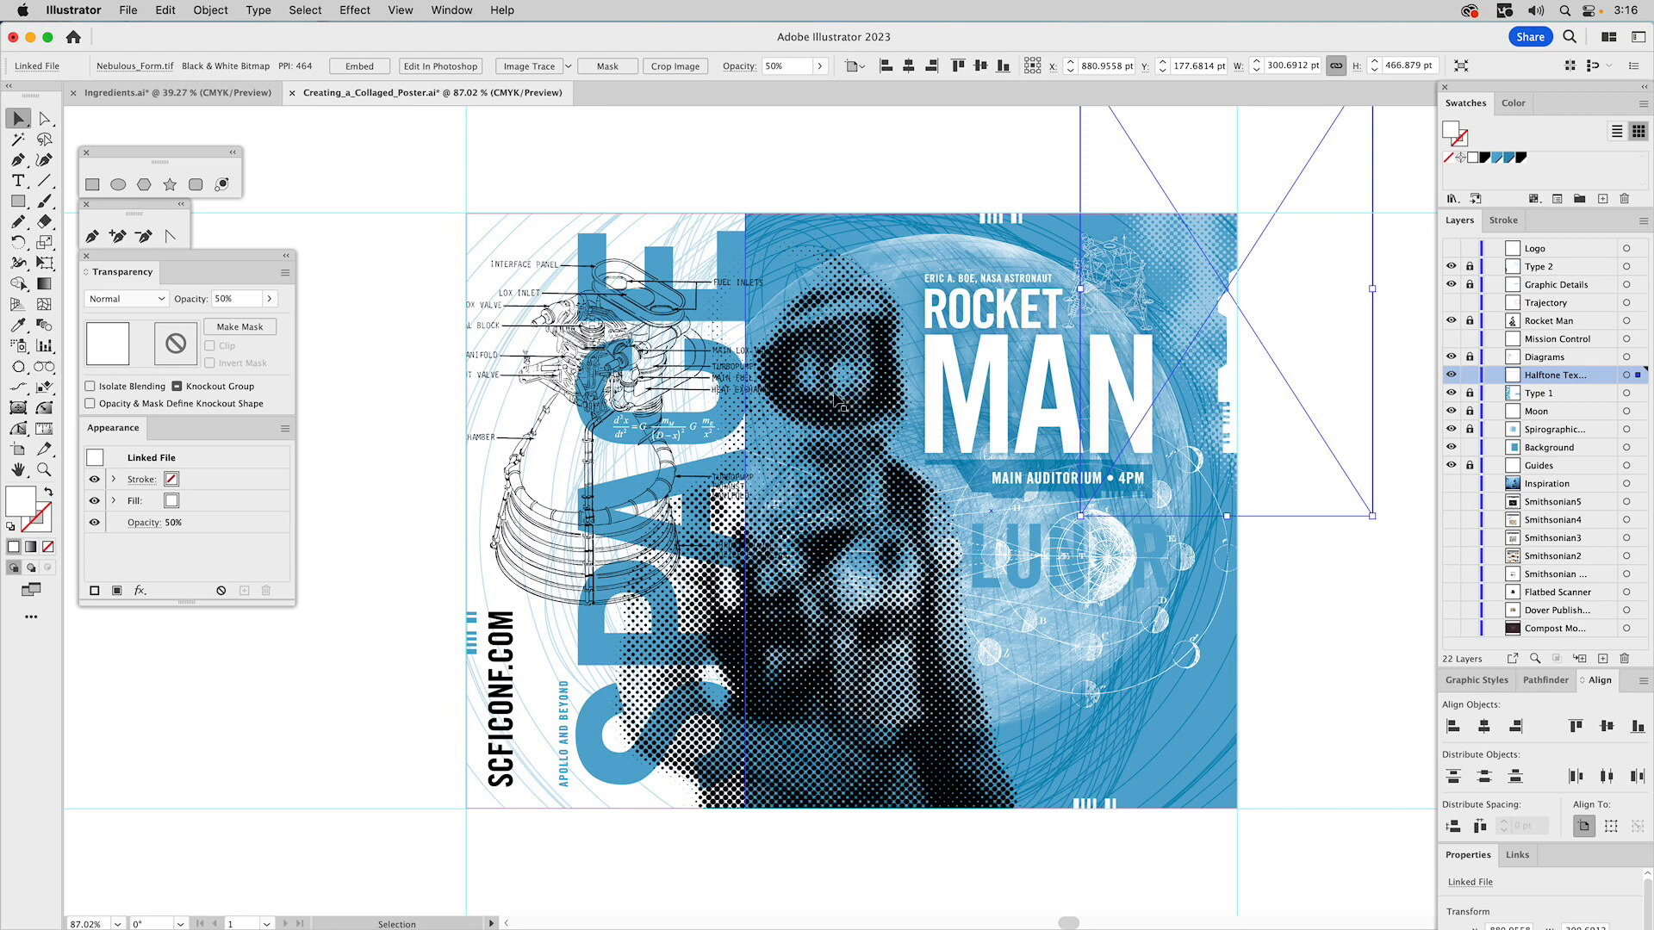
- Duplicate the white halftone texture to the poster's lower-right corner, set the copy's opacity to 30%, and deselect it
left_click_drag(1265, 137, 1290, 782)
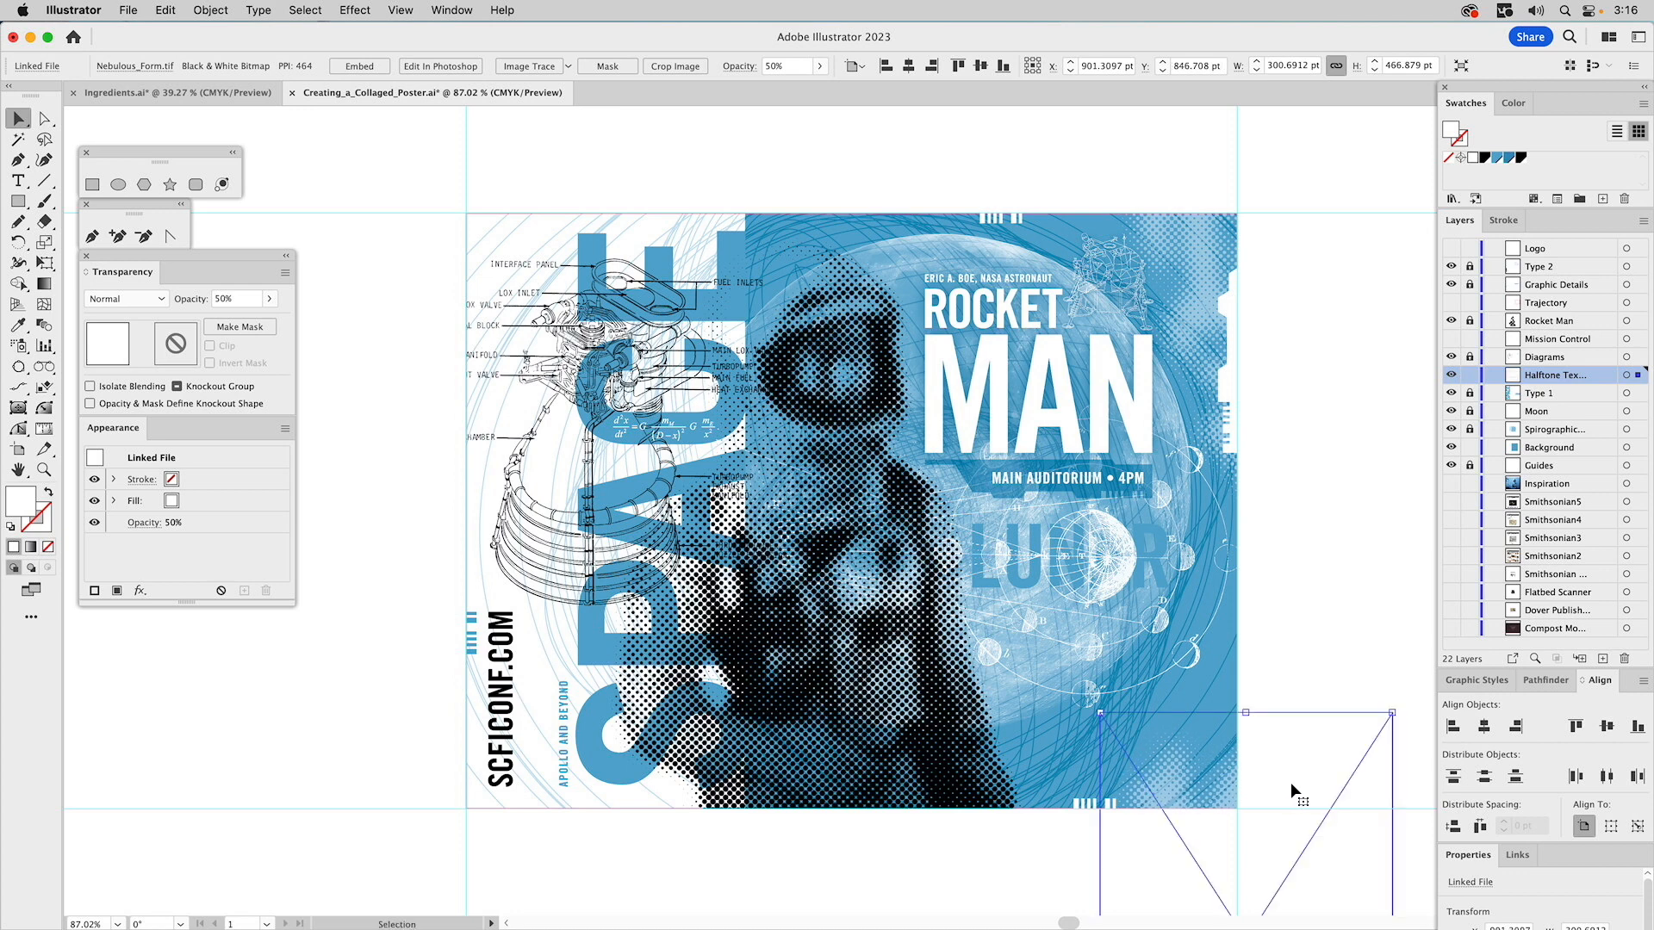
left_click(217, 300)
type("30")
key("Return")
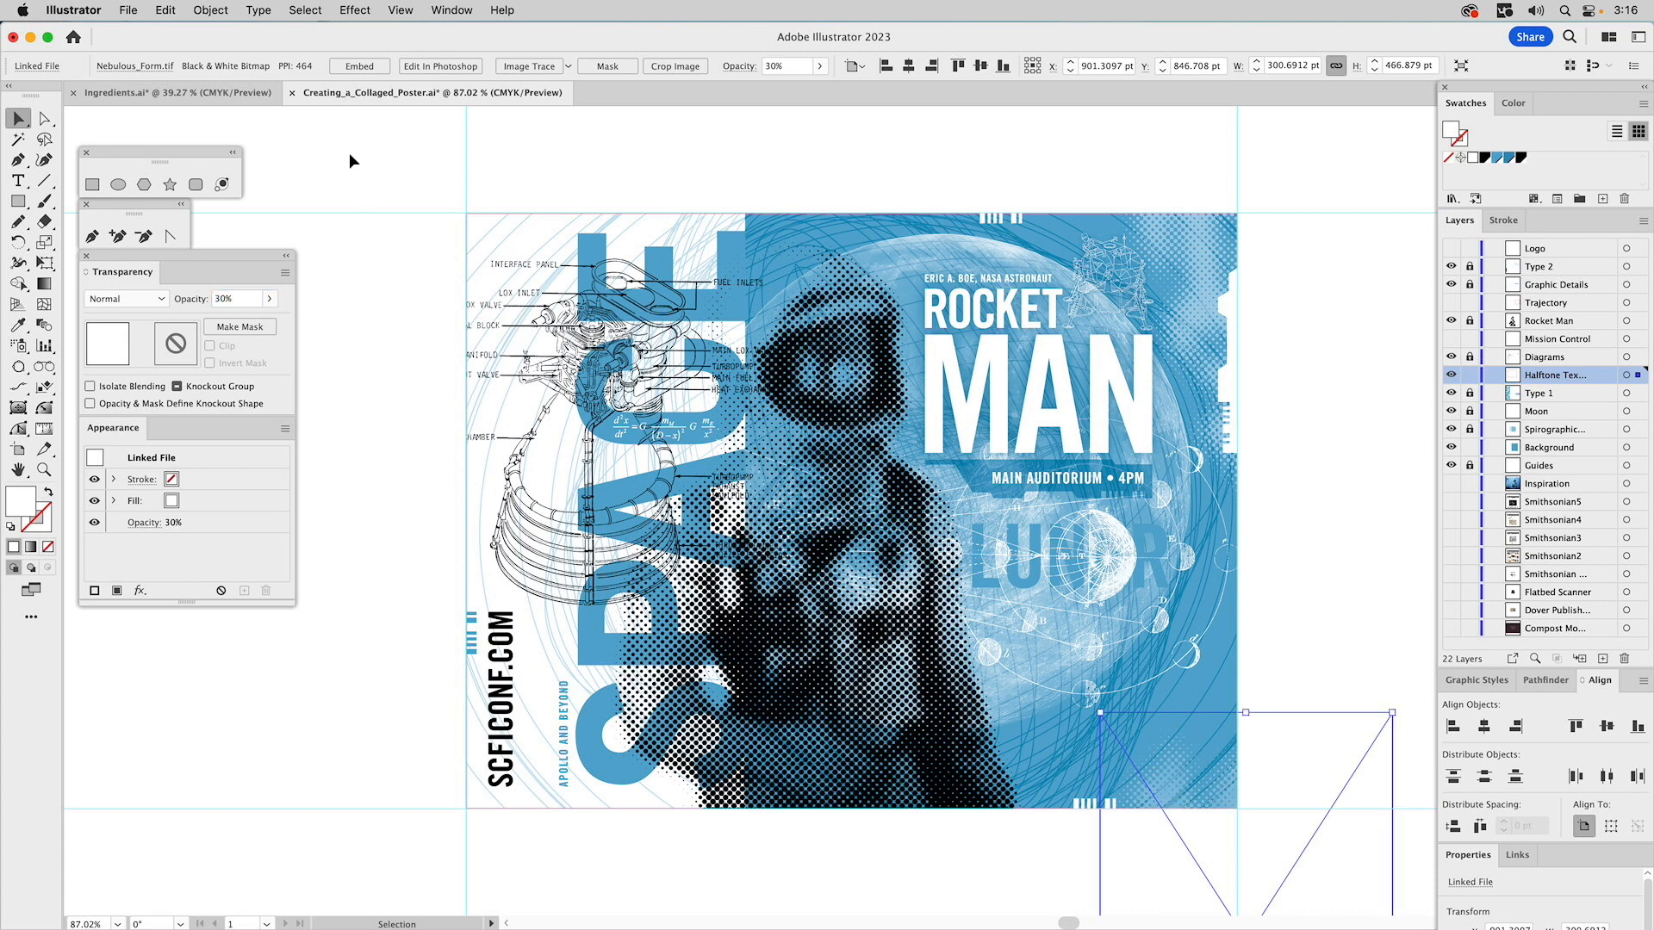
left_click(350, 151)
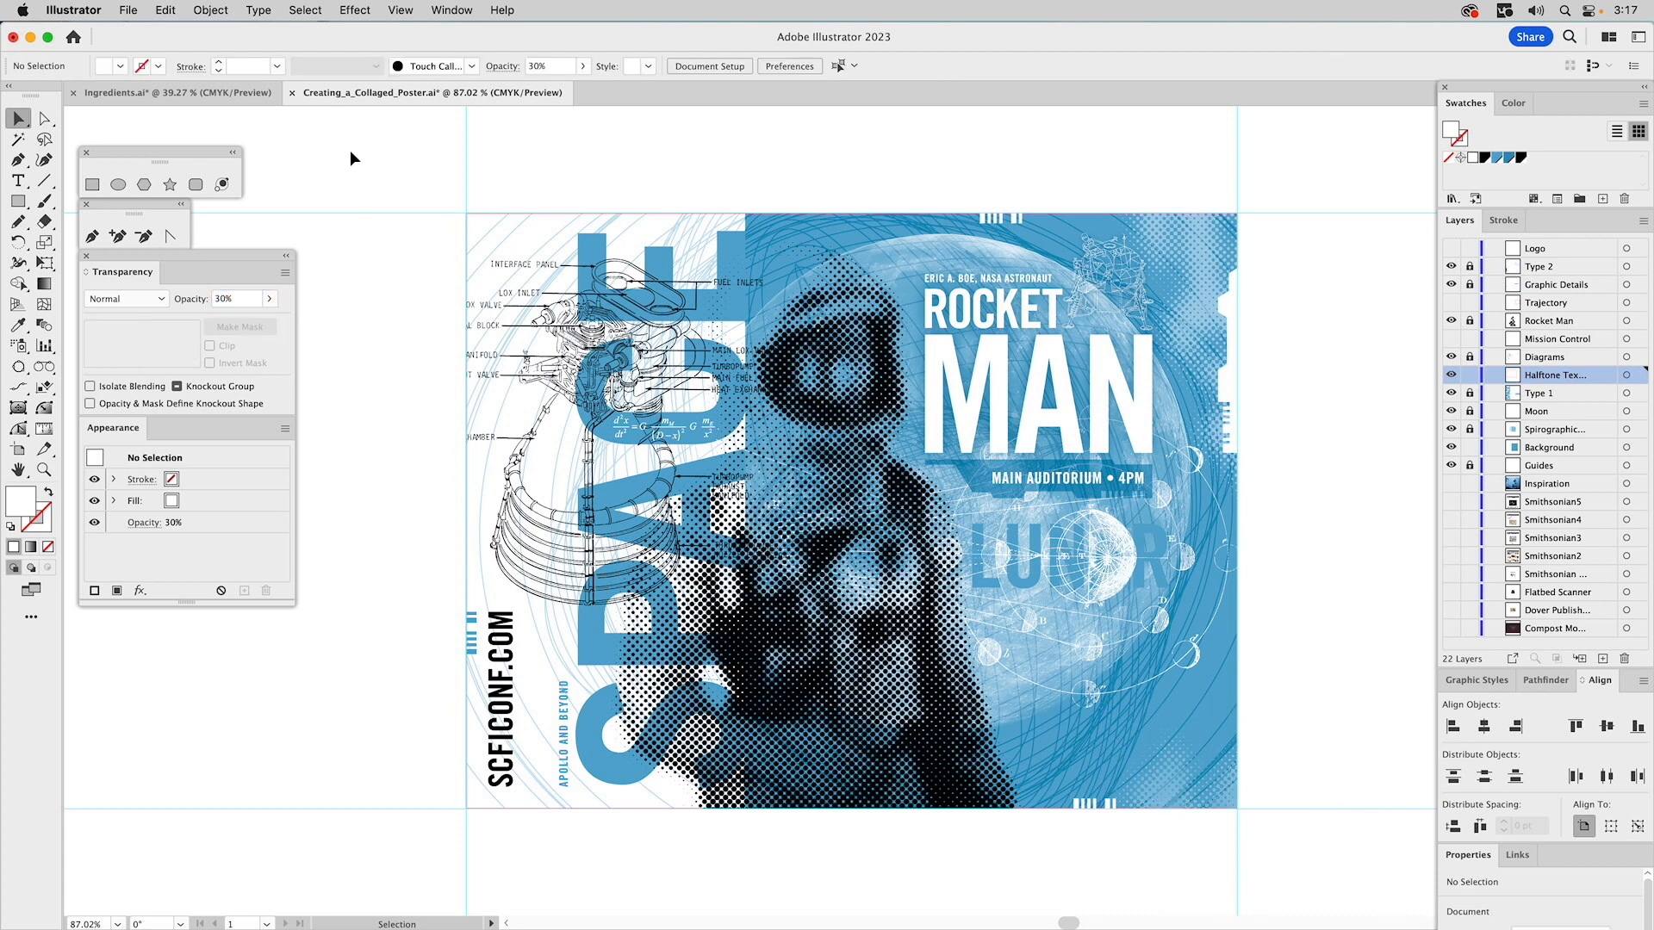
- Duplicate the 50% upper-right halftone texture, fill the copy with the blue swatch, and place it over the poster's upper-left edge
left_click(1190, 226)
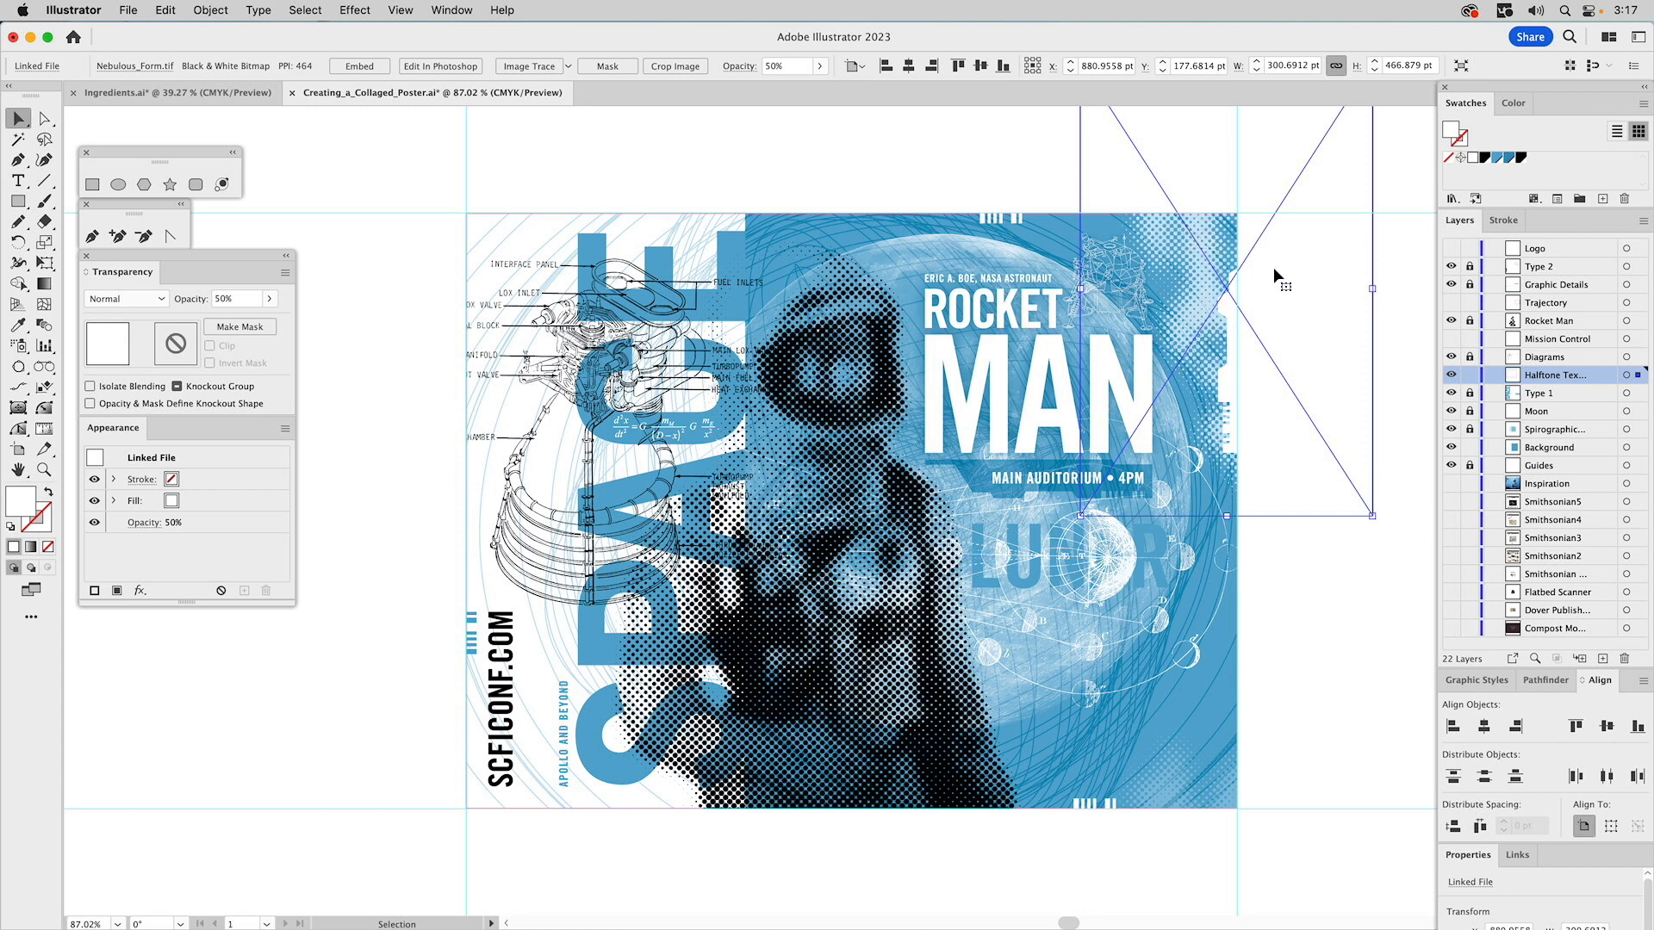
left_click_drag(1273, 269, 381, 269)
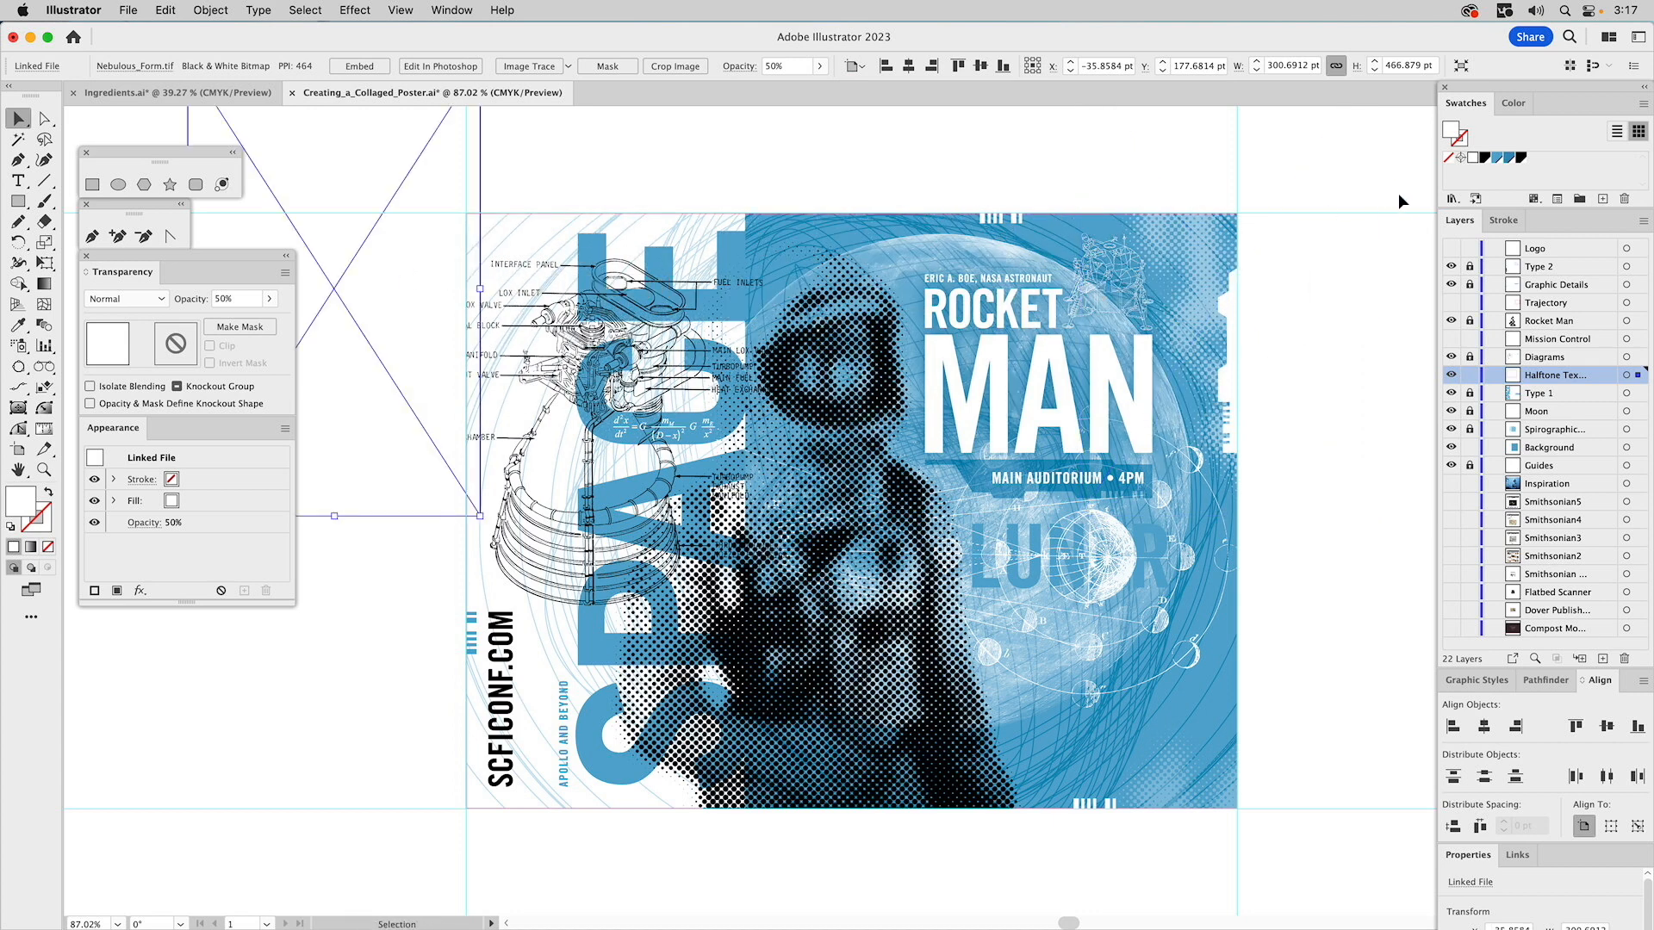
left_click(1498, 158)
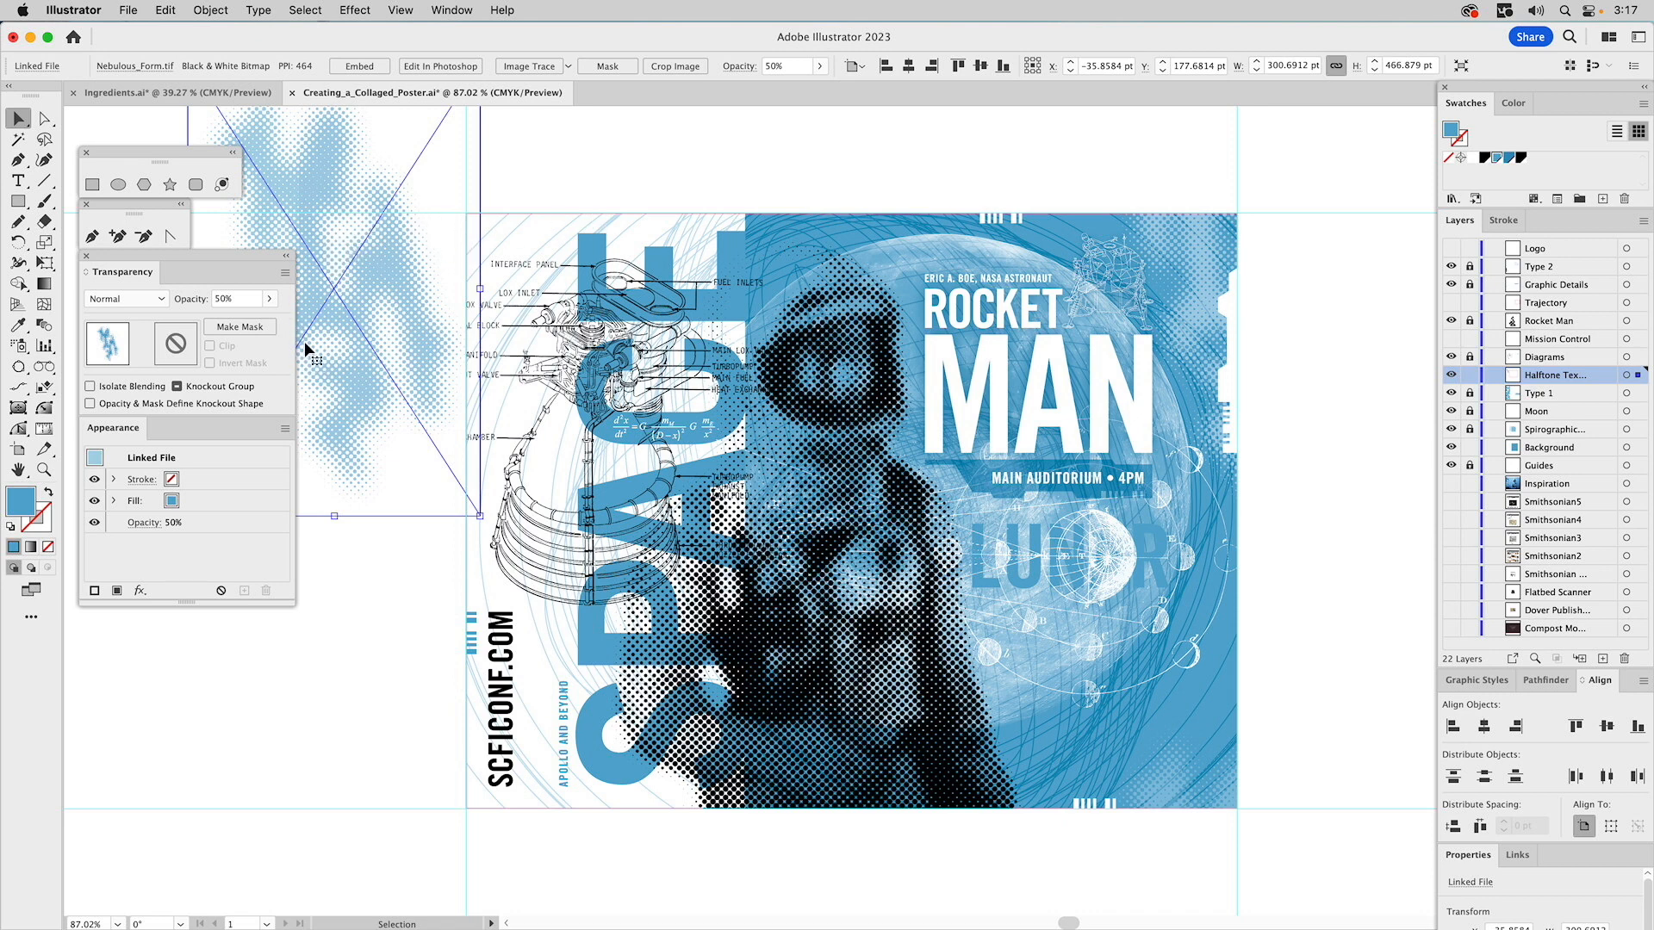
left_click_drag(328, 332, 574, 227)
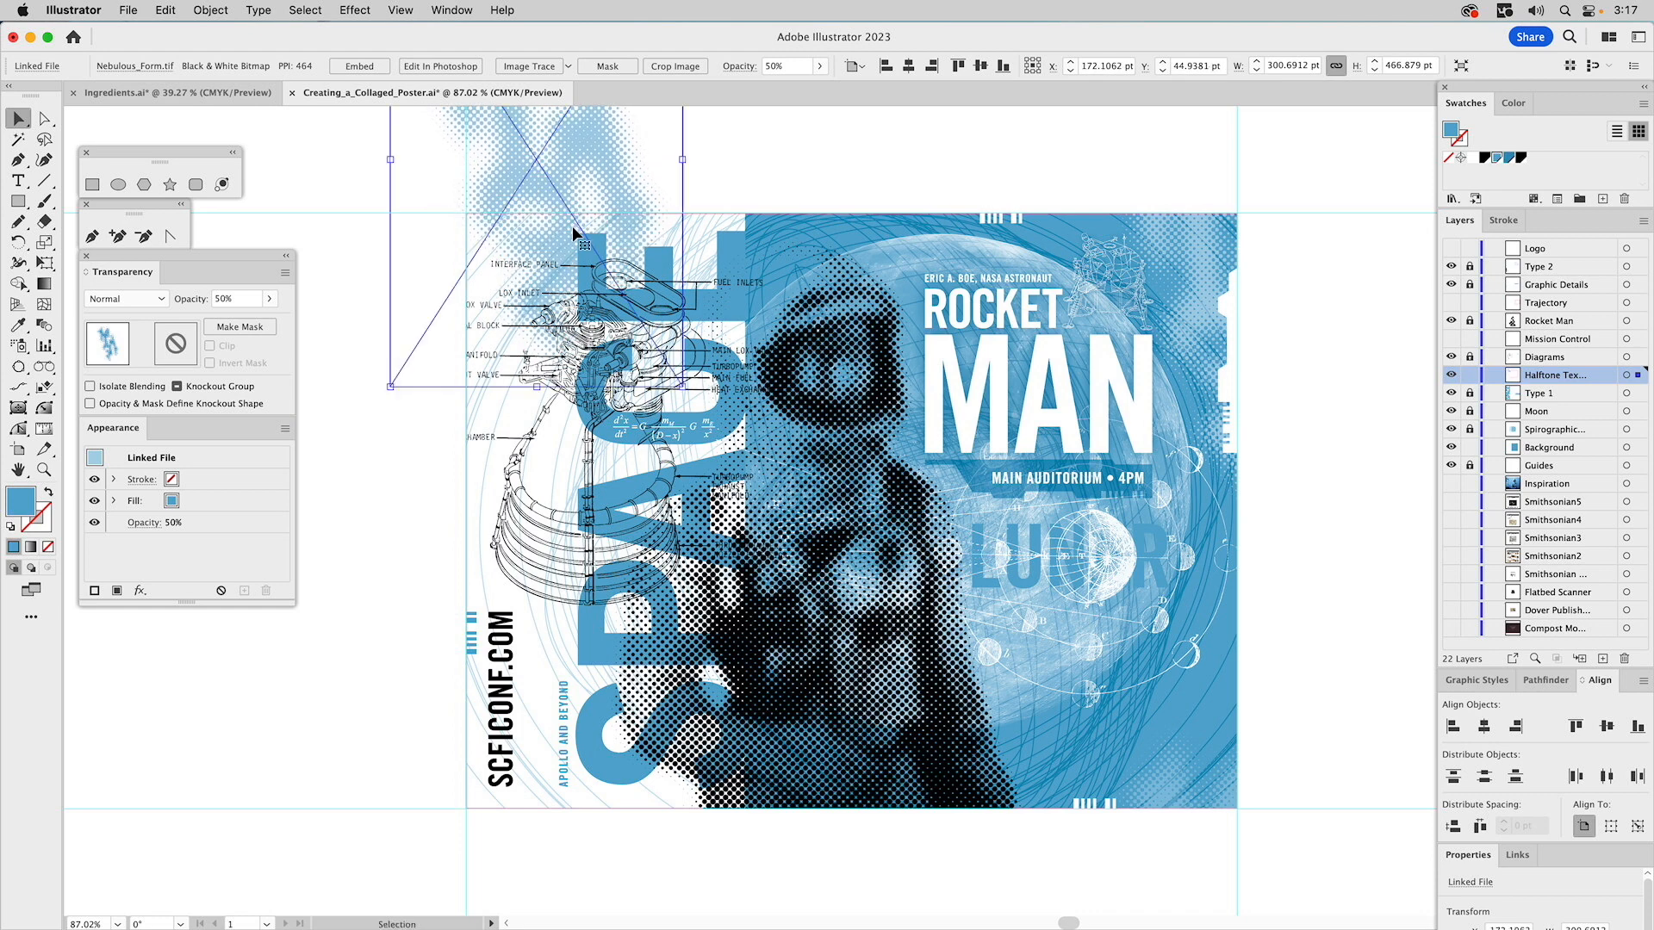
- Set the blue upper-left halftone texture to 30% opacity with Multiply blending, and duplicate it over the poster's lower-left corner
left_click(227, 300)
type("30")
key("Return")
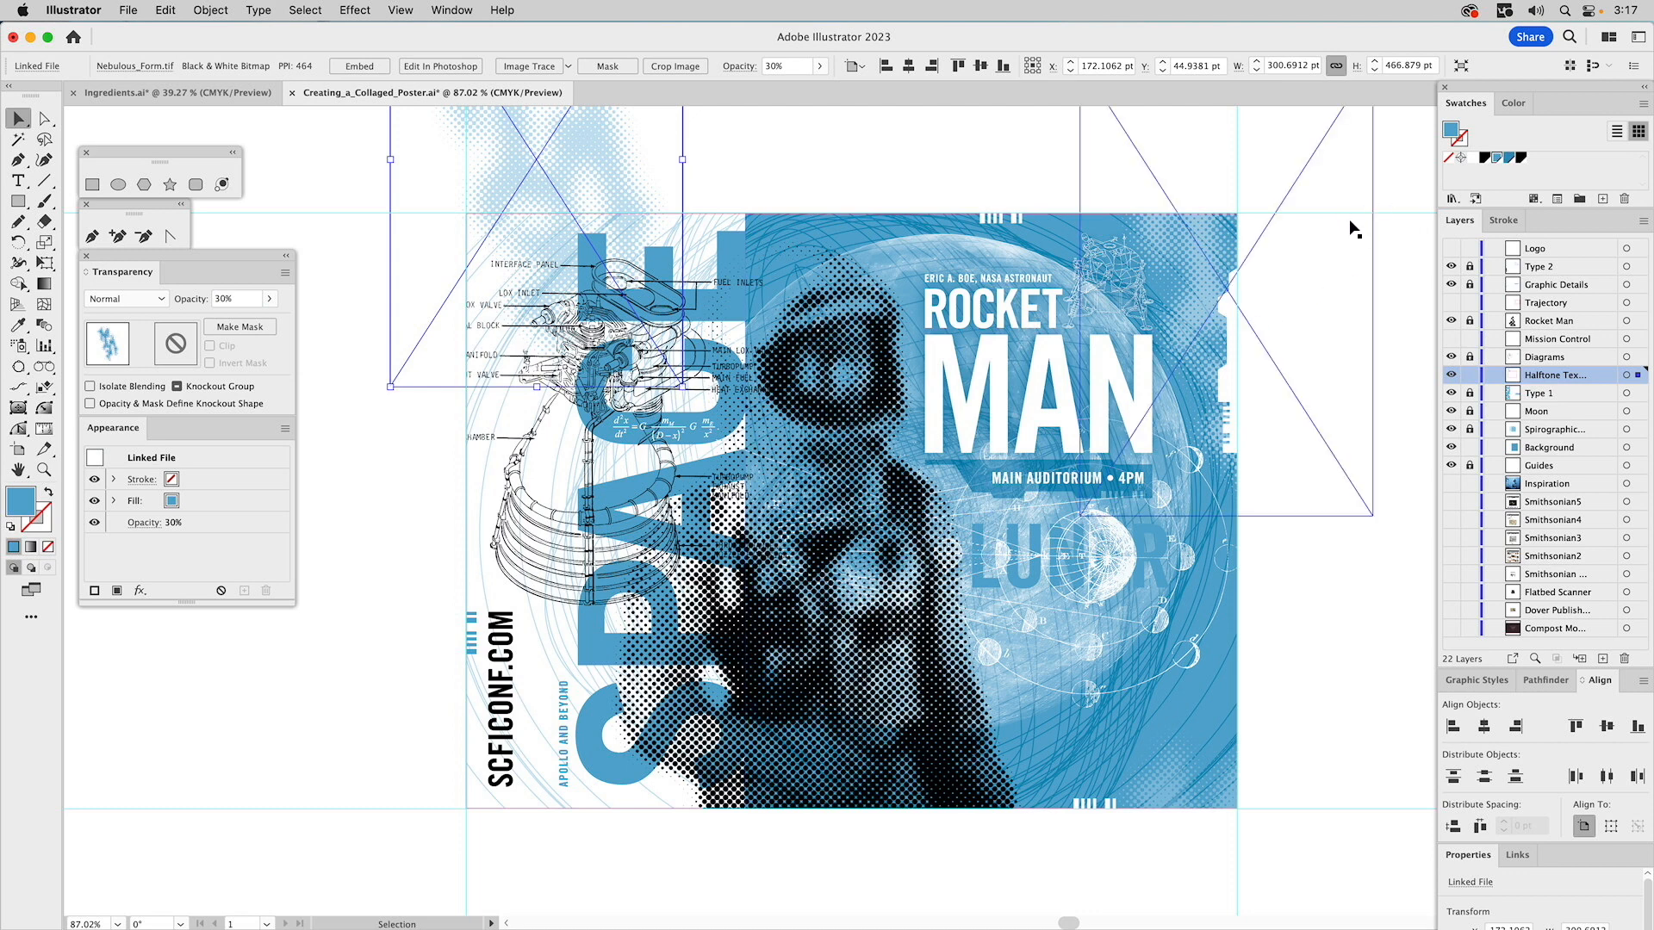
left_click(128, 299)
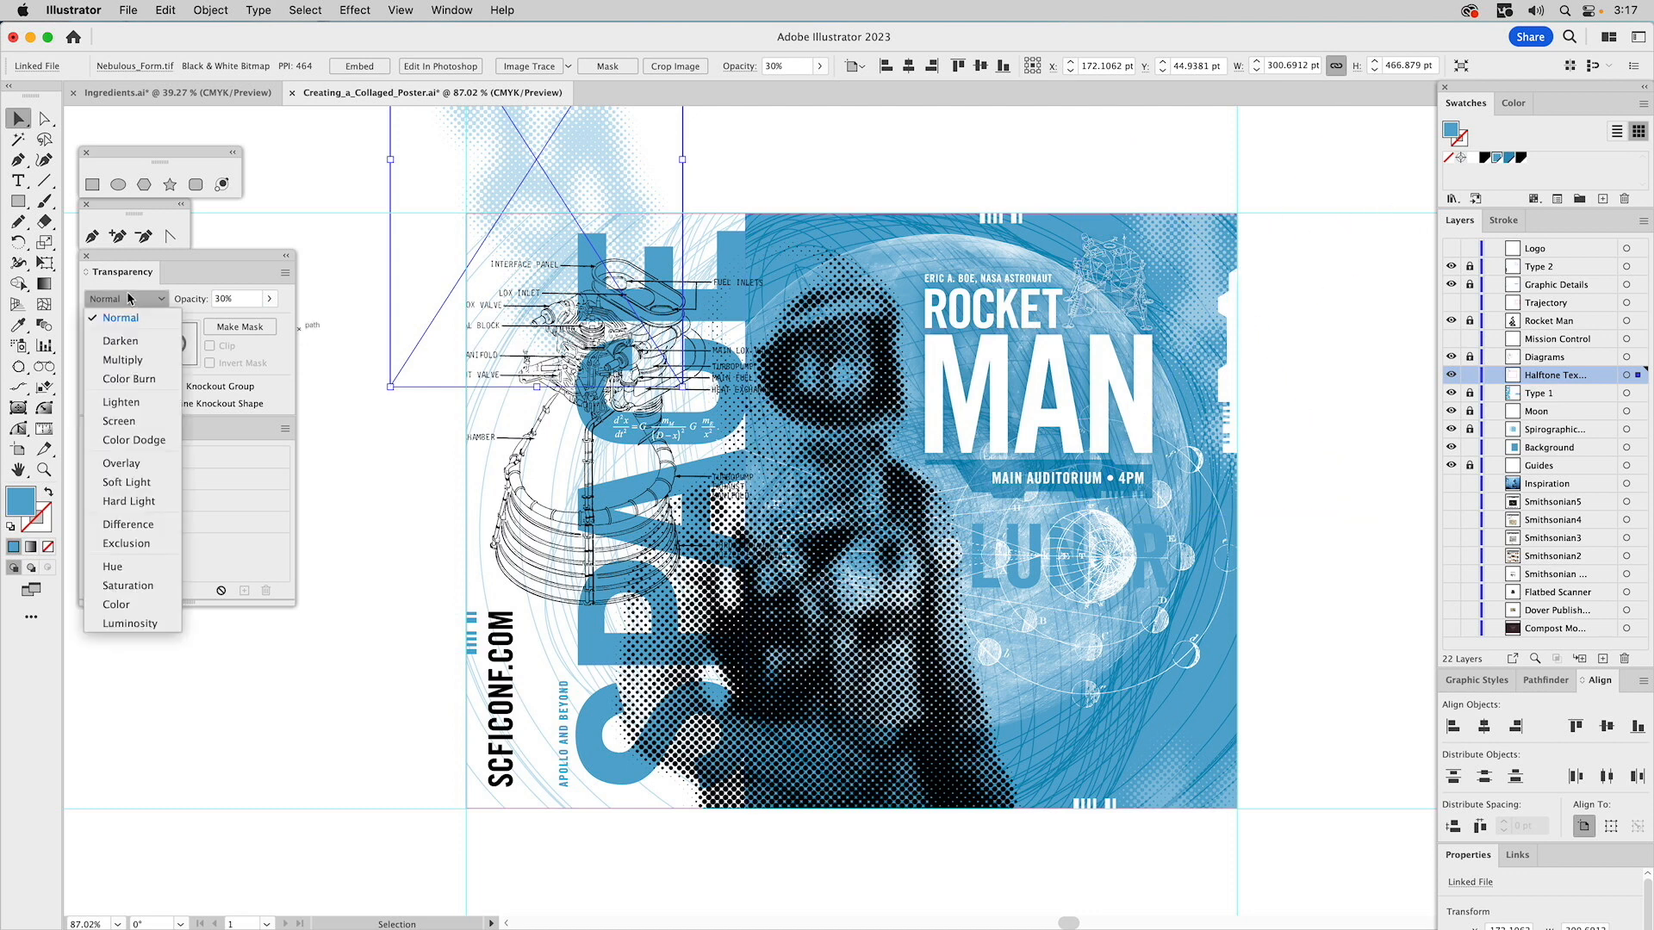
left_click(134, 361)
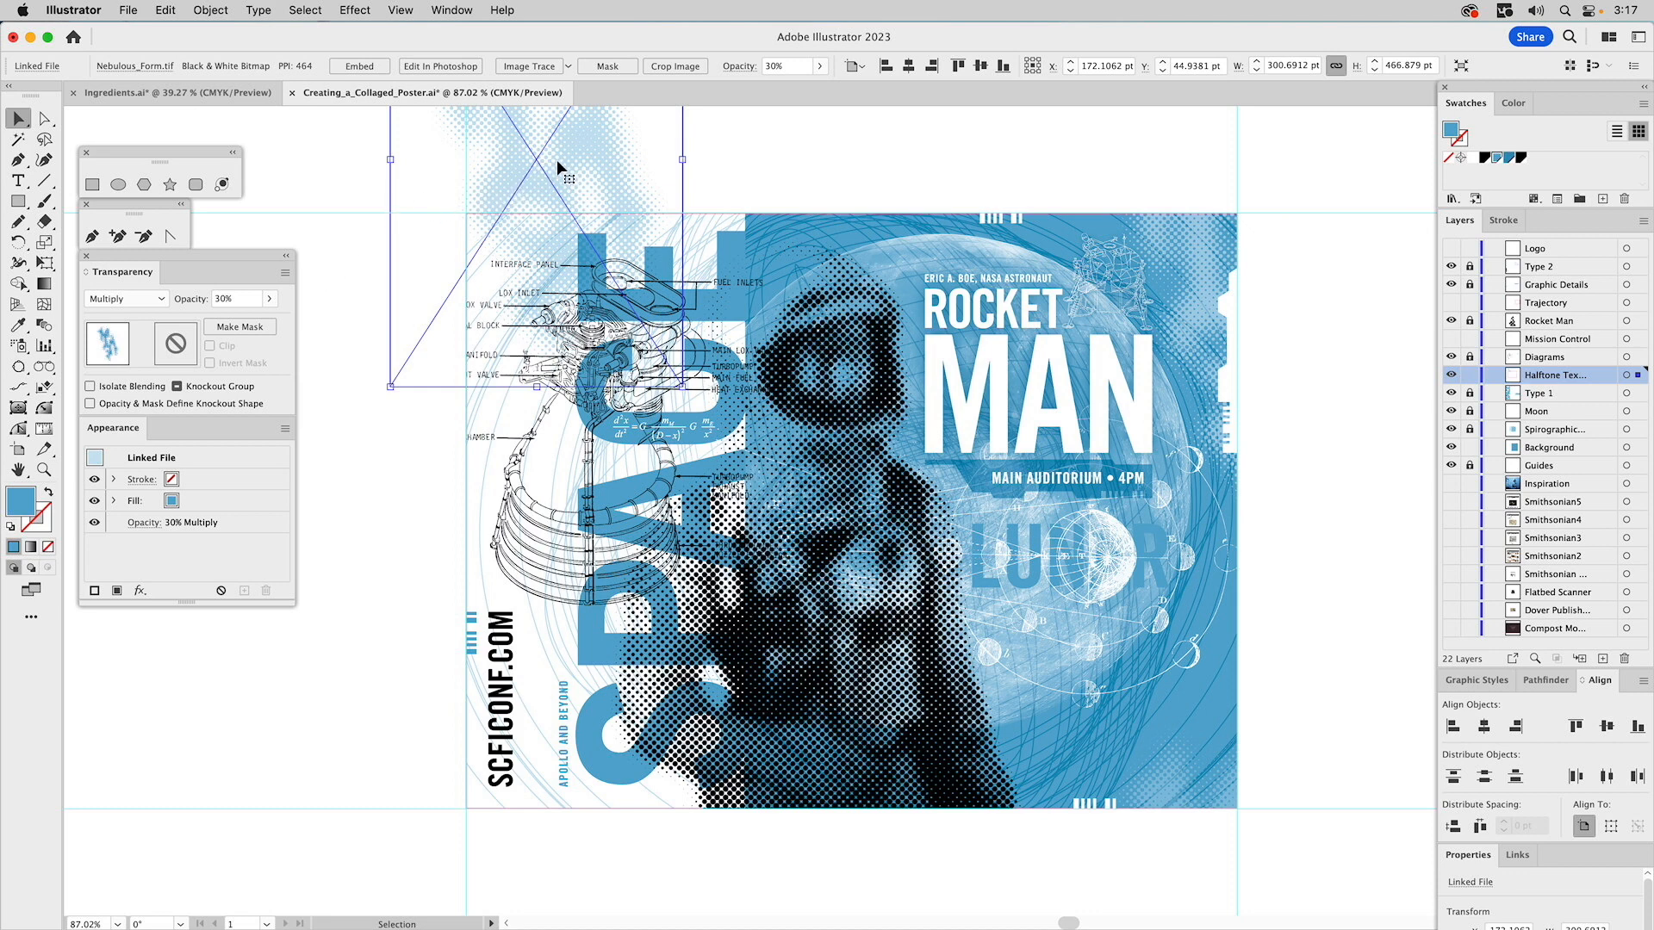
left_click_drag(577, 131, 600, 804)
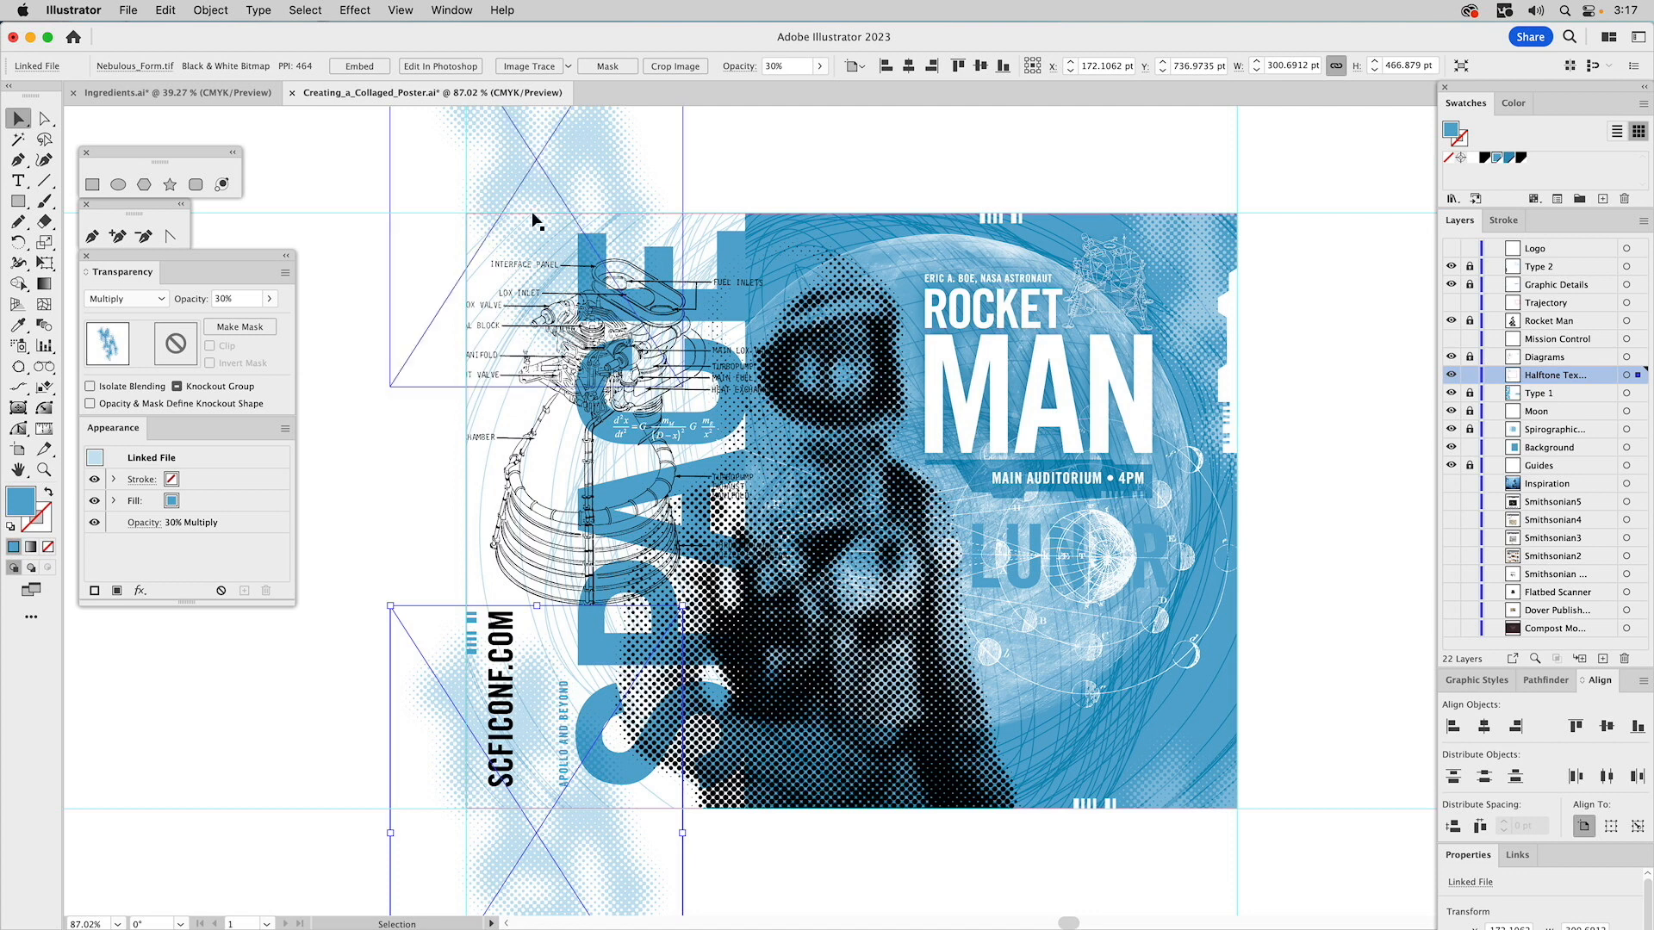
- Make a clipping mask from the poster-sized rectangle and all four halftone textures, and lock the halftone texture layer
left_click(465, 488)
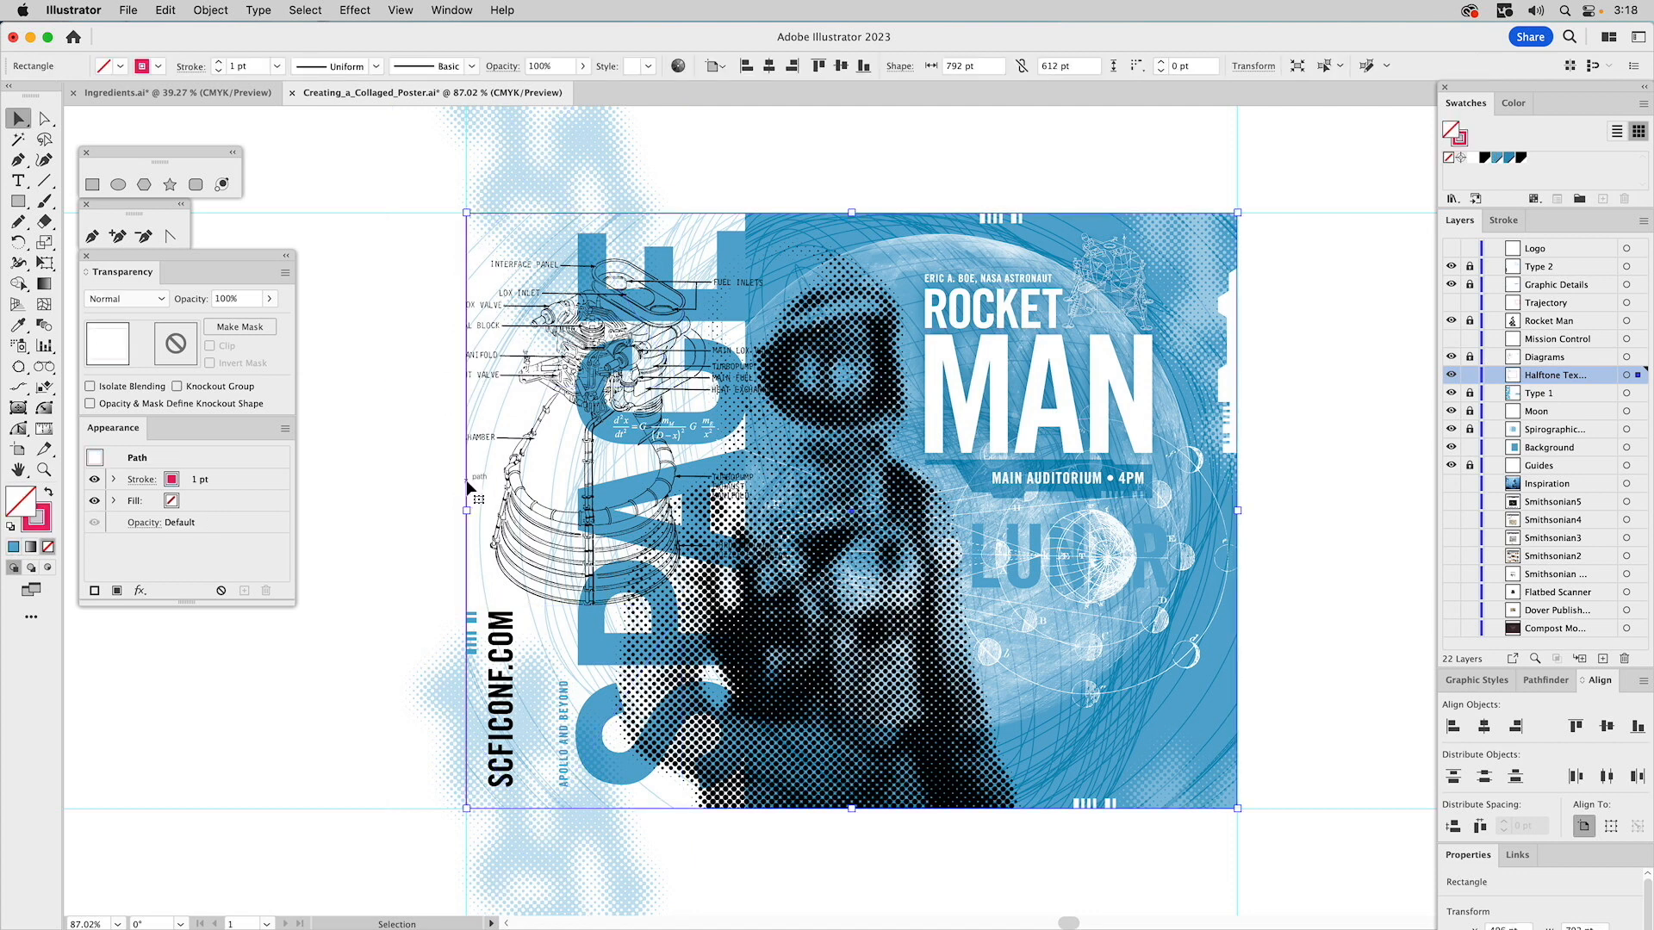
left_click(512, 234, "shift")
left_click(424, 674, "shift")
left_click(1389, 758, "shift")
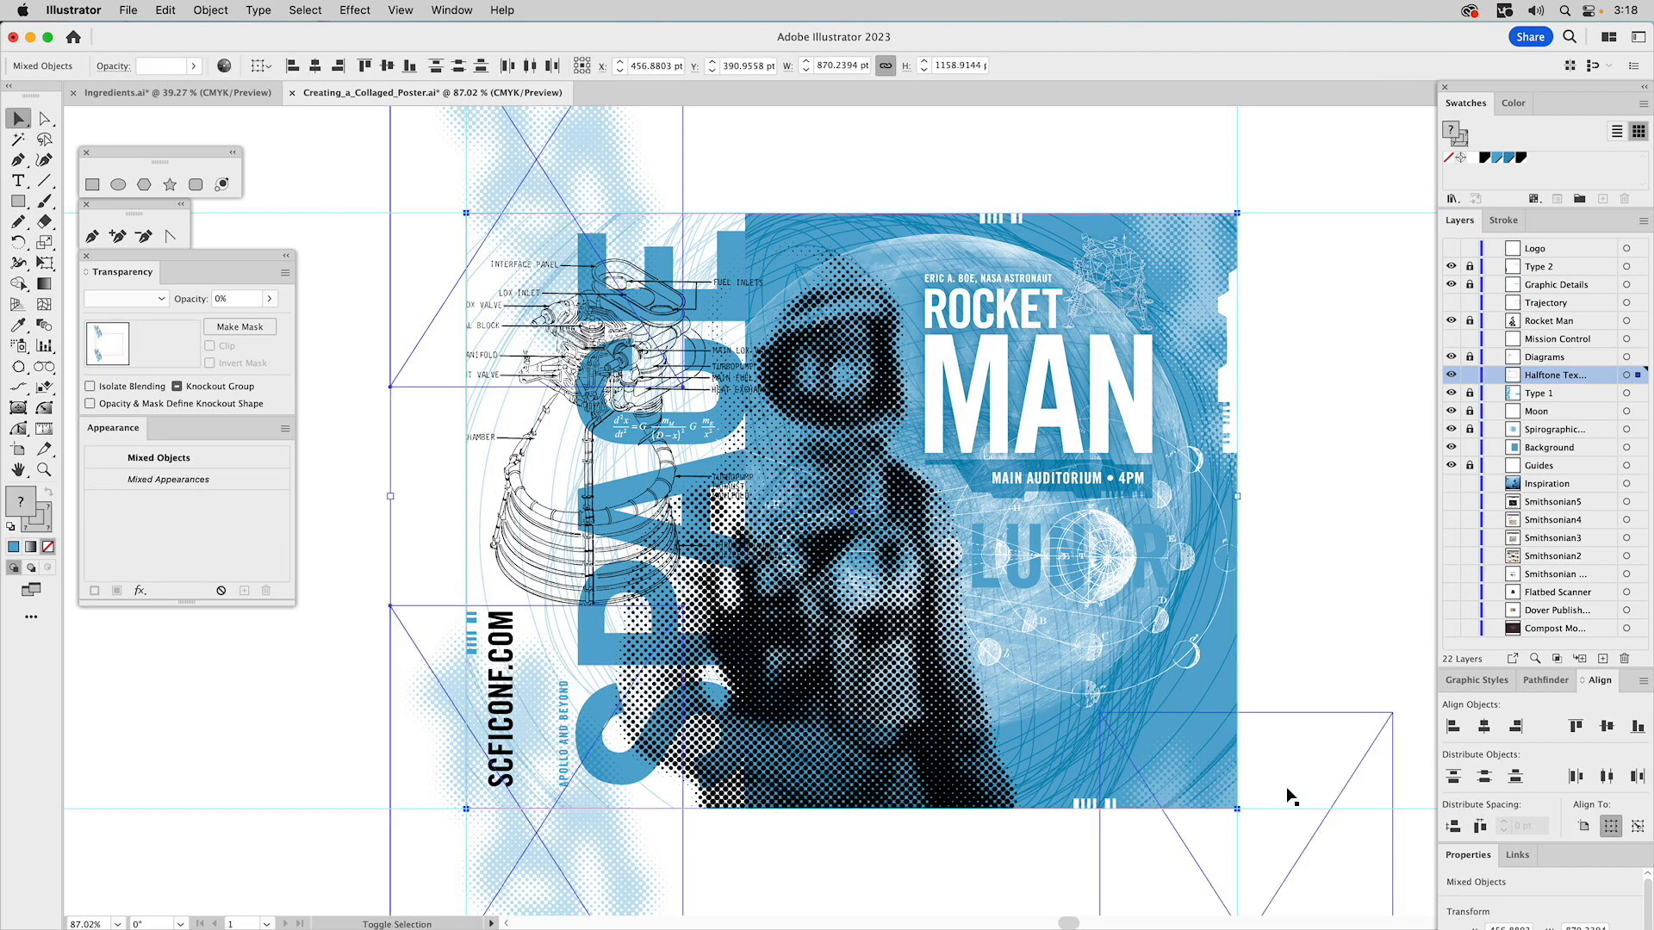
left_click(1289, 189, "shift")
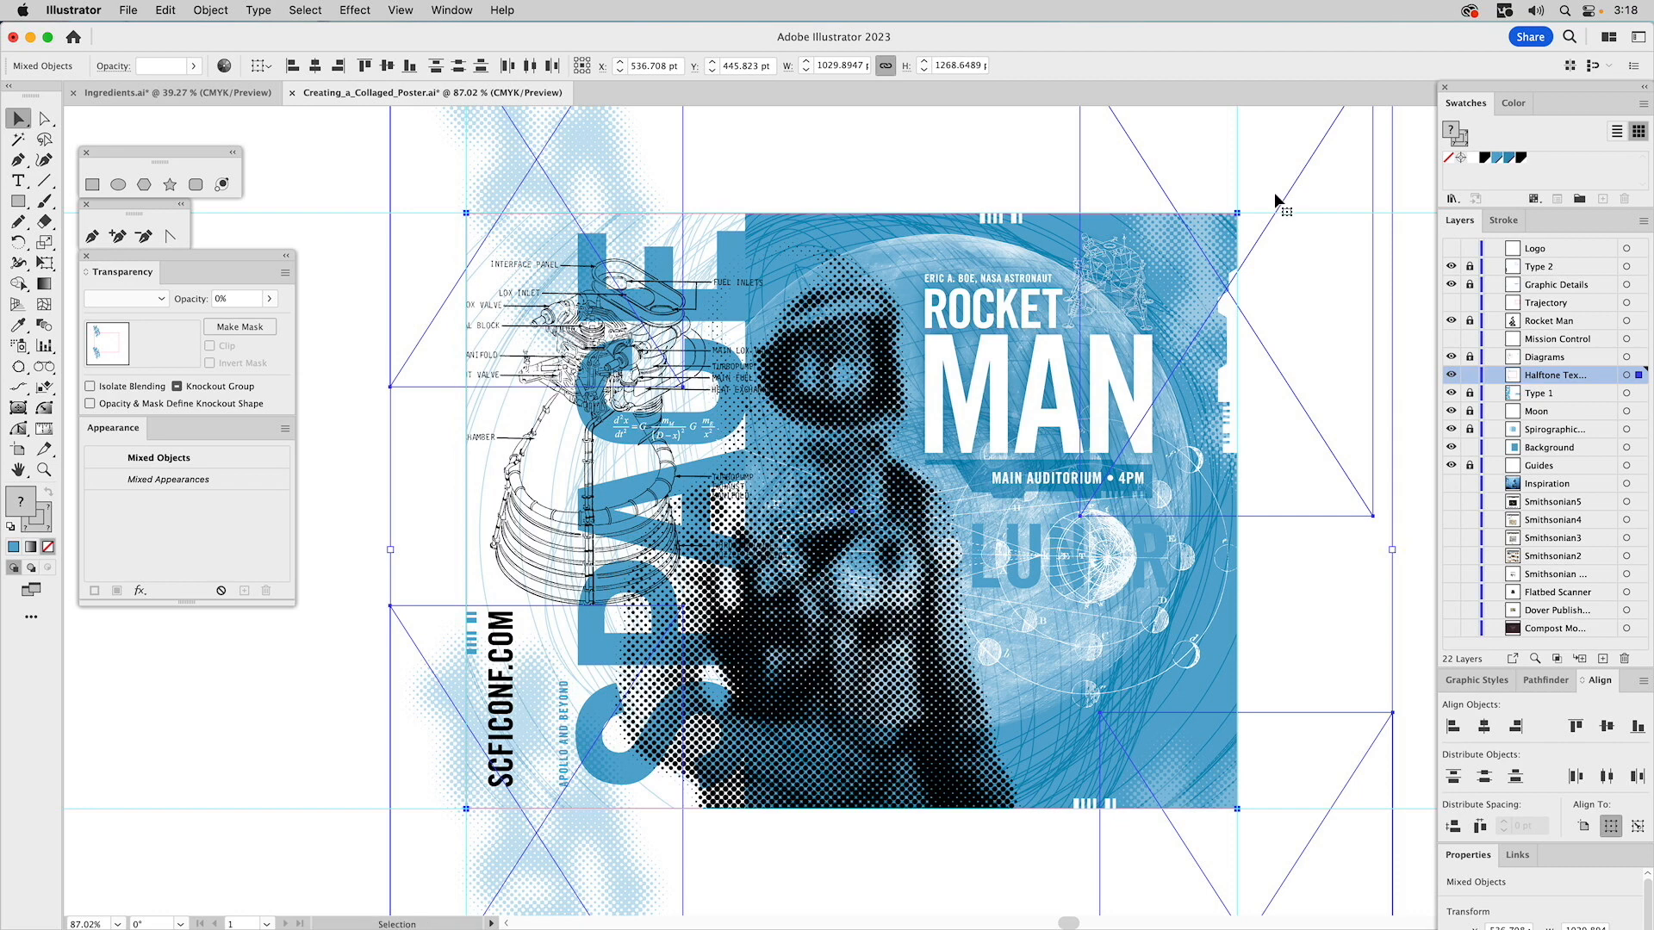
left_click(206, 9)
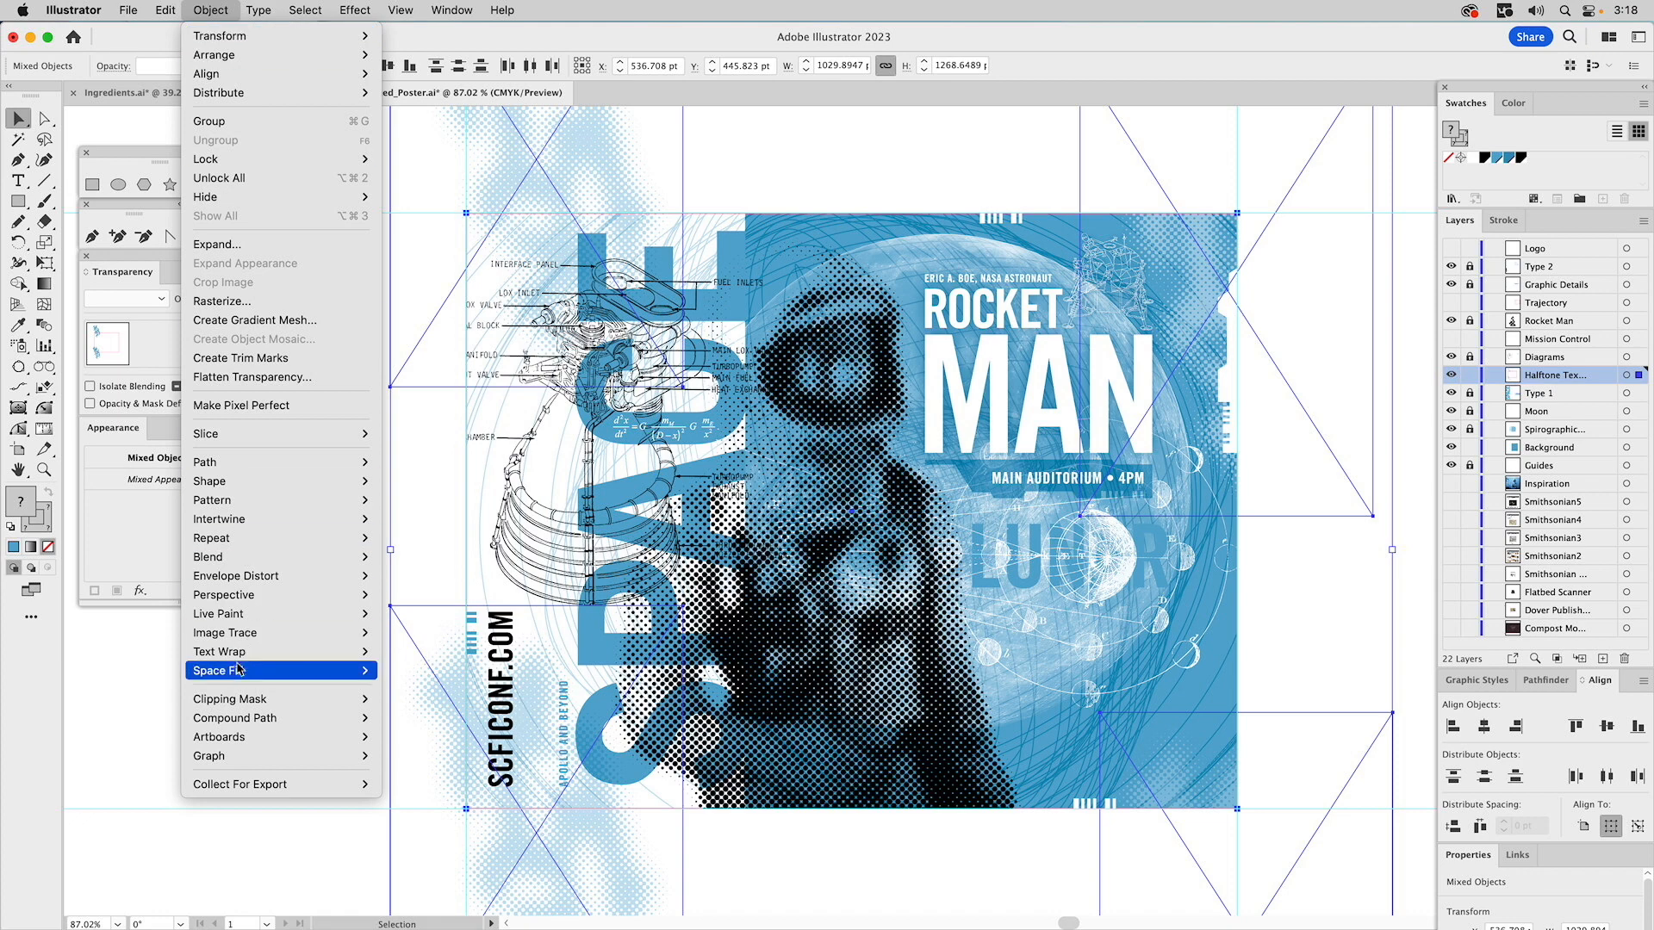
mouse_move(234, 699)
left_click(408, 698)
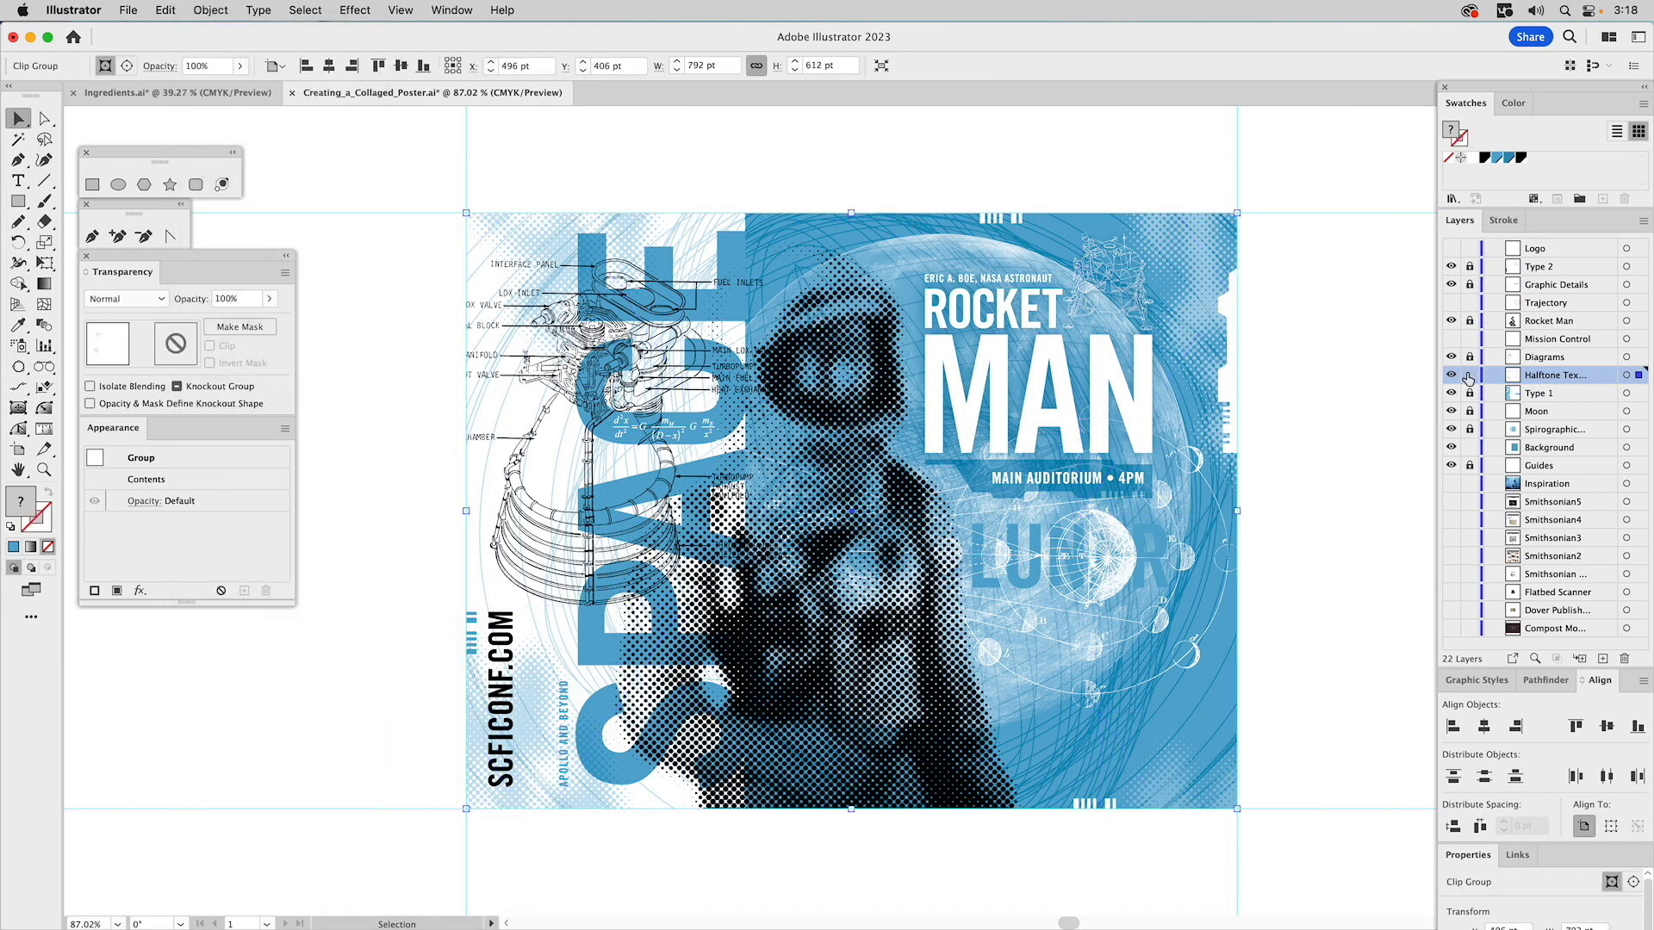
left_click(1346, 415)
left_click_drag(1292, 428, 1173, 359)
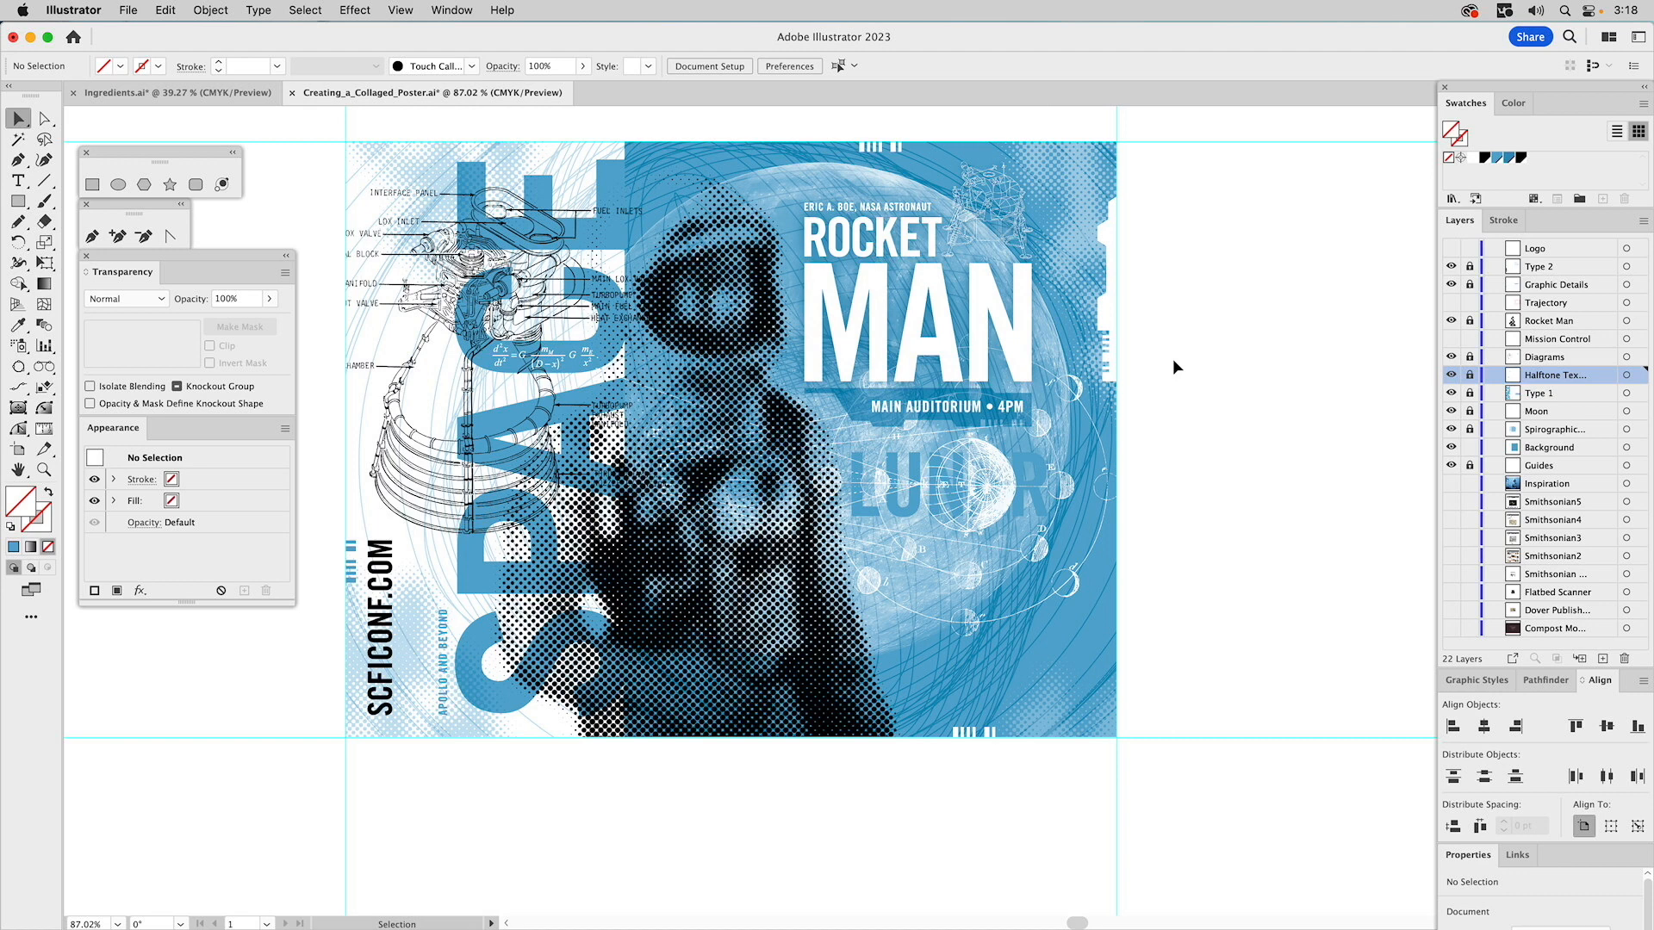
- Unlock and activate the Spirographic Motifs layer, and set a black stroke for new shapes
left_click(1470, 428)
left_click(1552, 429)
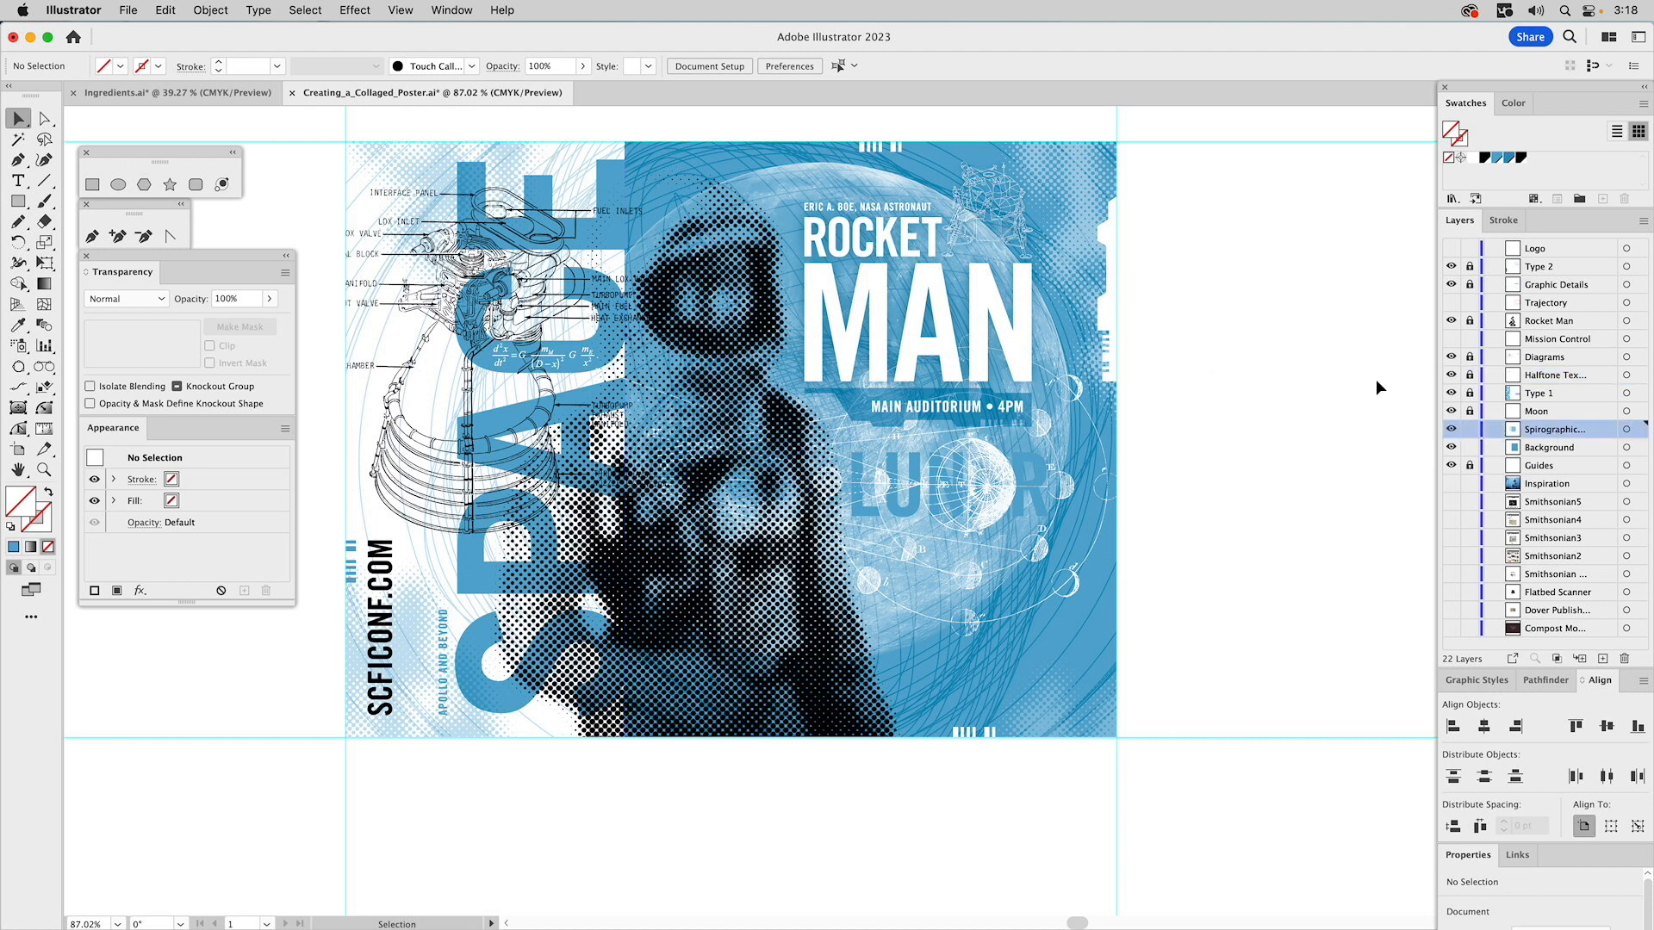
left_click_drag(1329, 454, 657, 405)
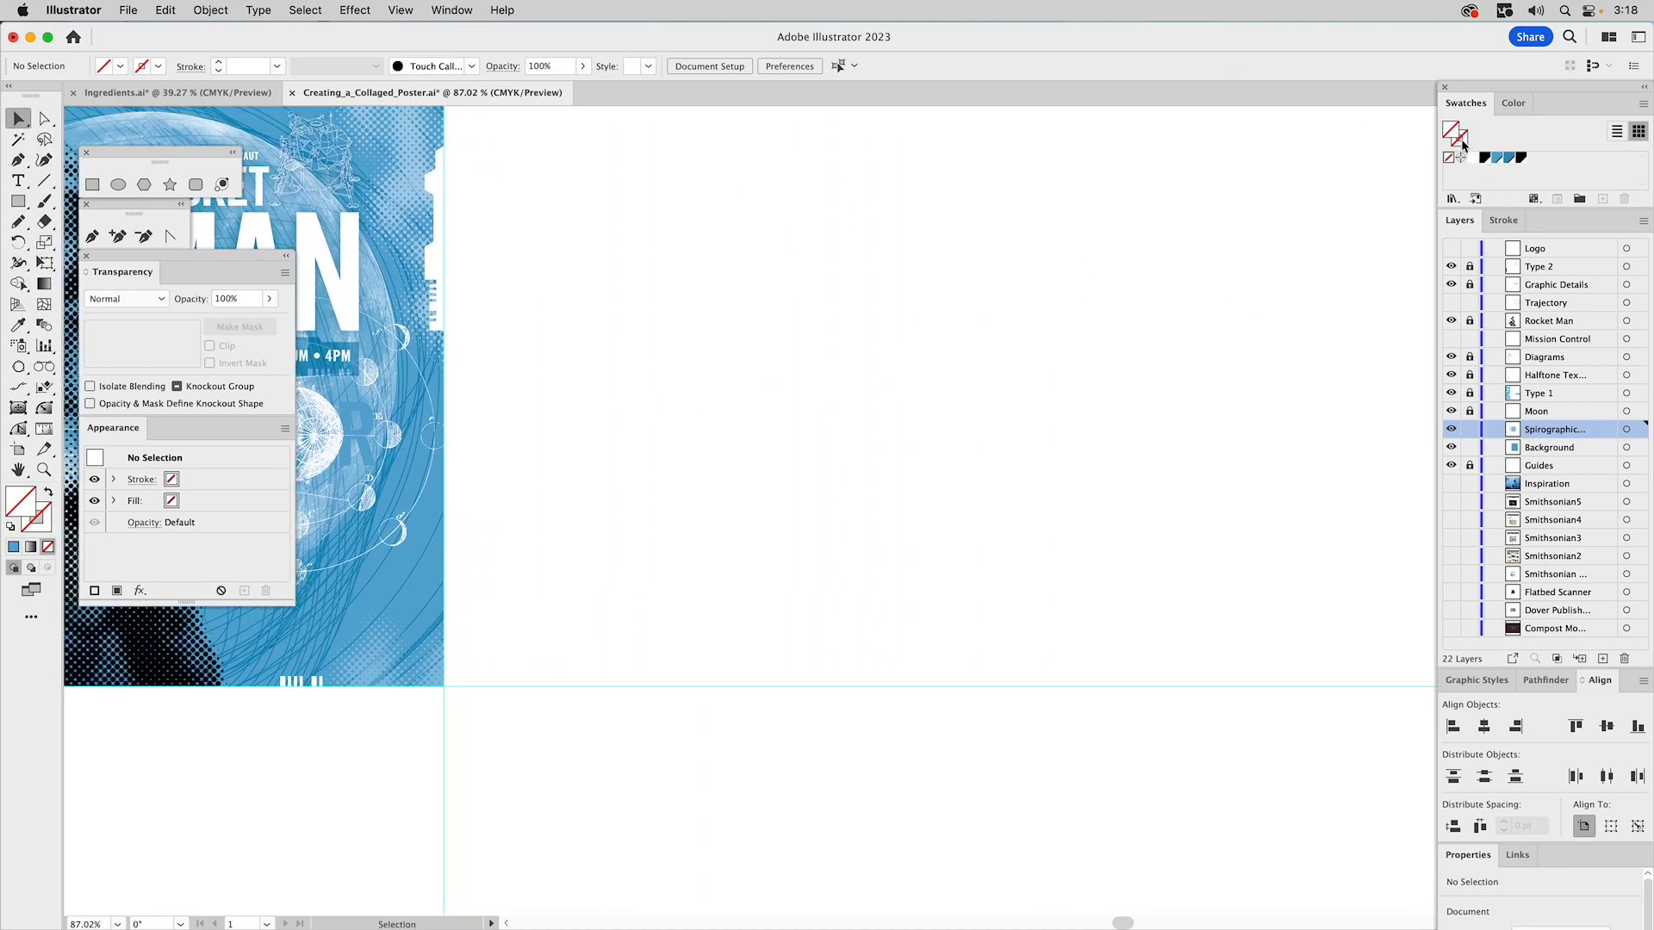
left_click_drag(1486, 162, 1459, 138)
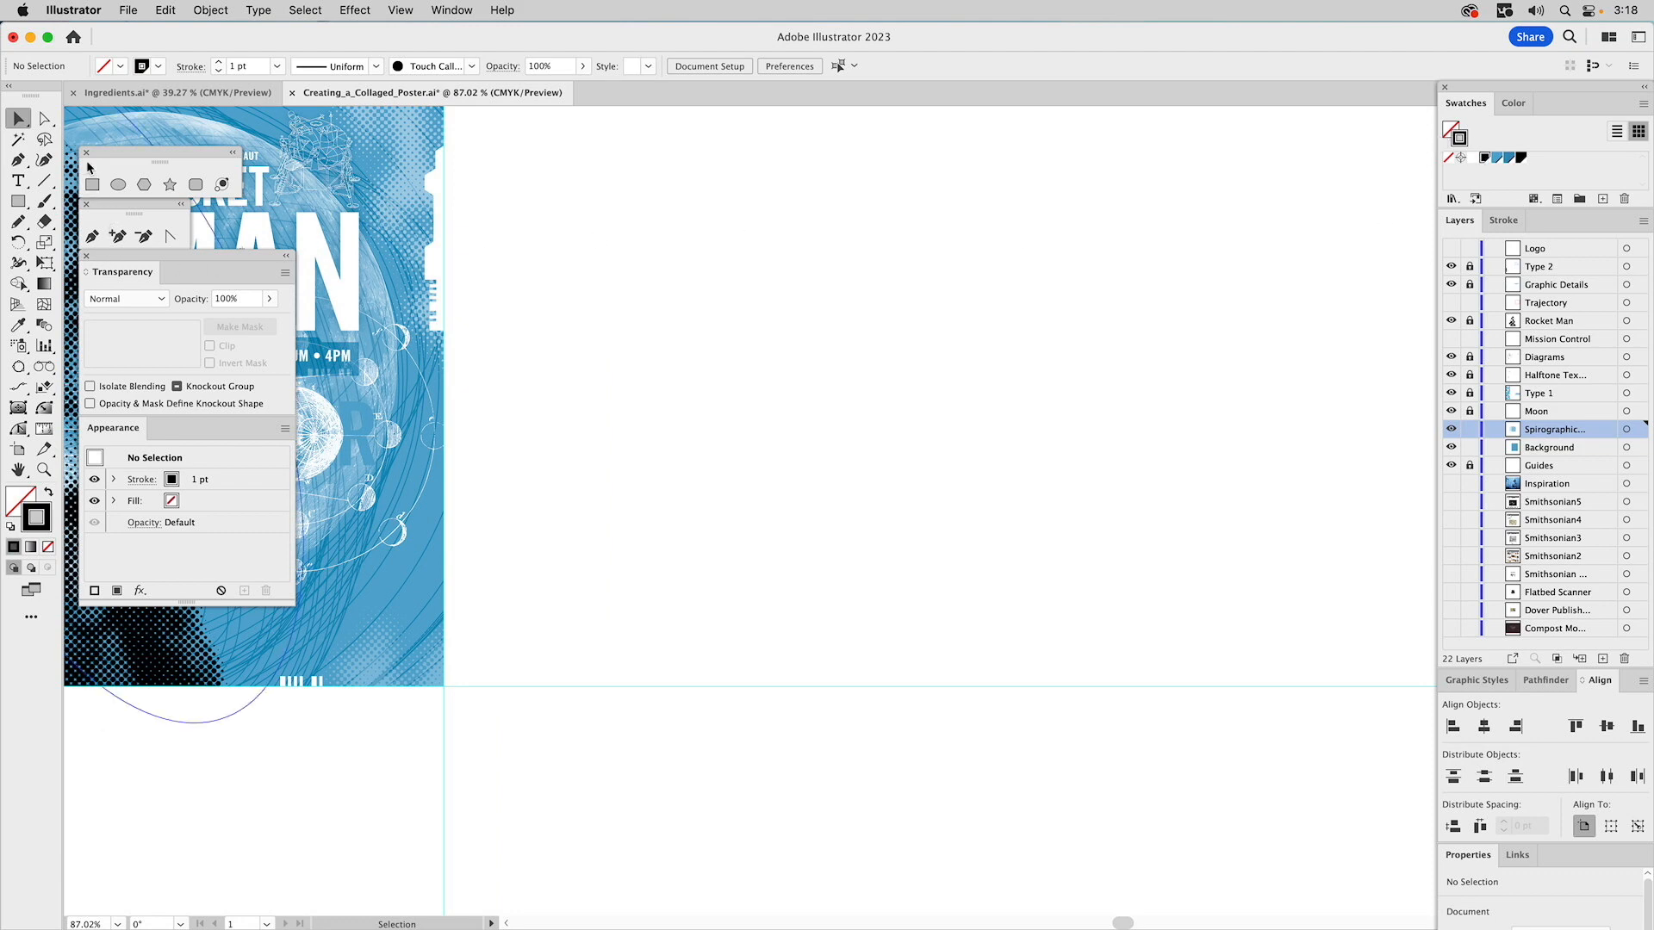
- Generate a spirographic motif of repeated black ellipses beside the poster, discard the first attempt, and group the second one's paths
left_click(118, 184)
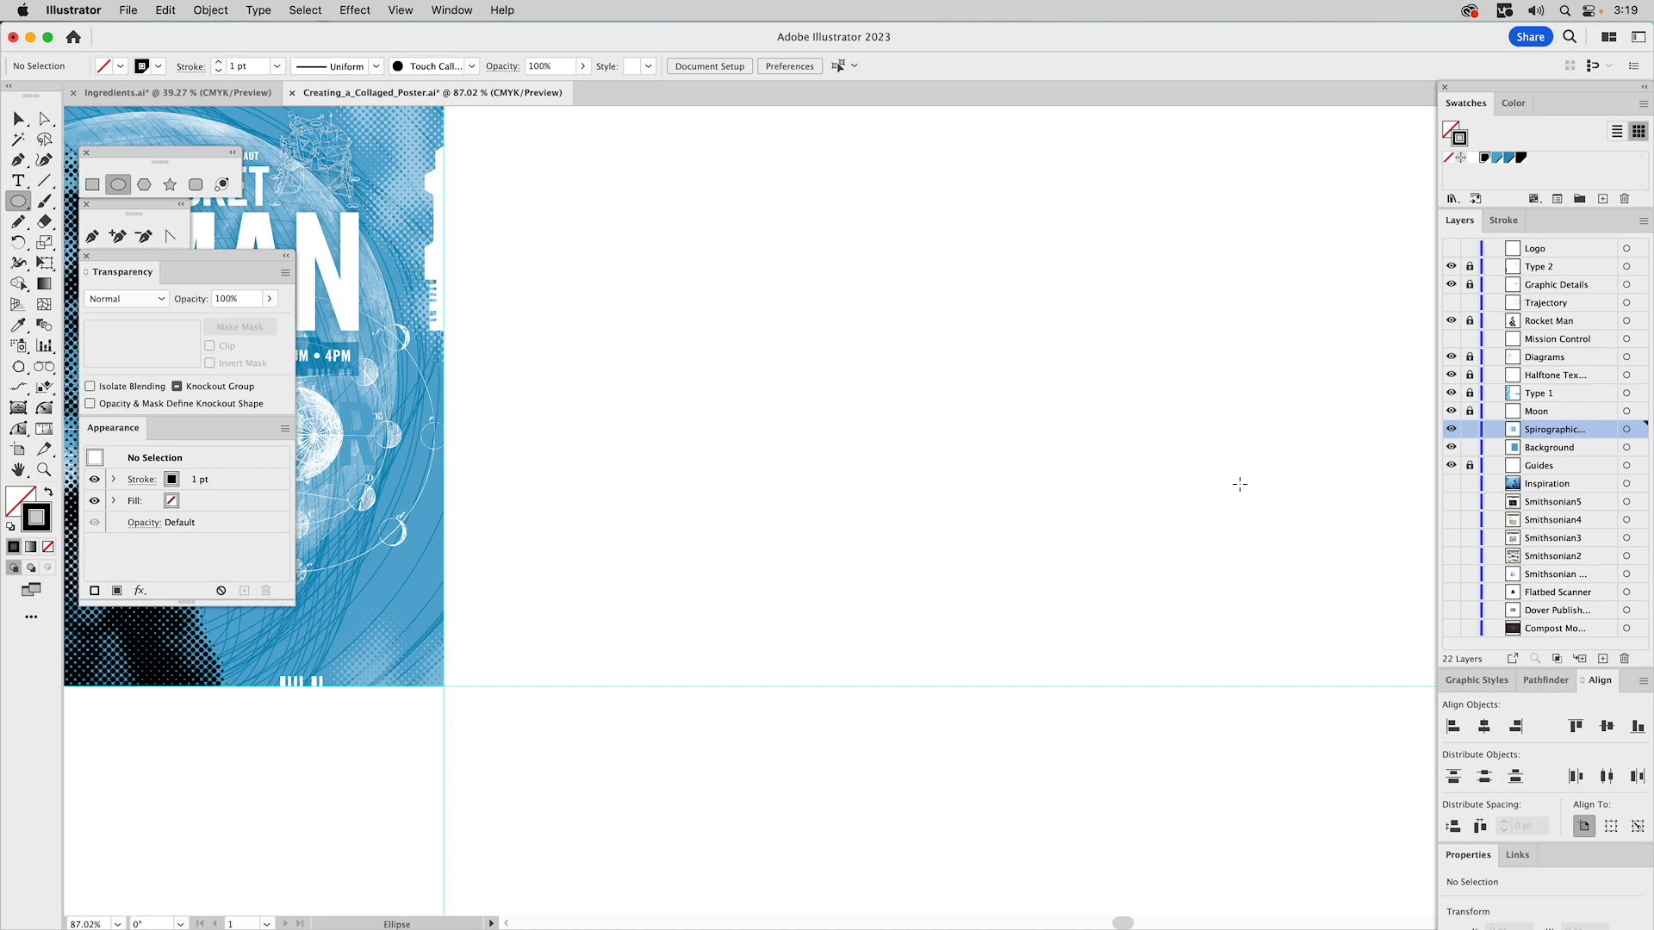
mouse_move(1245, 490)
left_mouse_down()
mouse_move(1188, 336)
mouse_move(893, 363)
mouse_move(713, 821)
mouse_move(798, 891)
left_mouse_up()
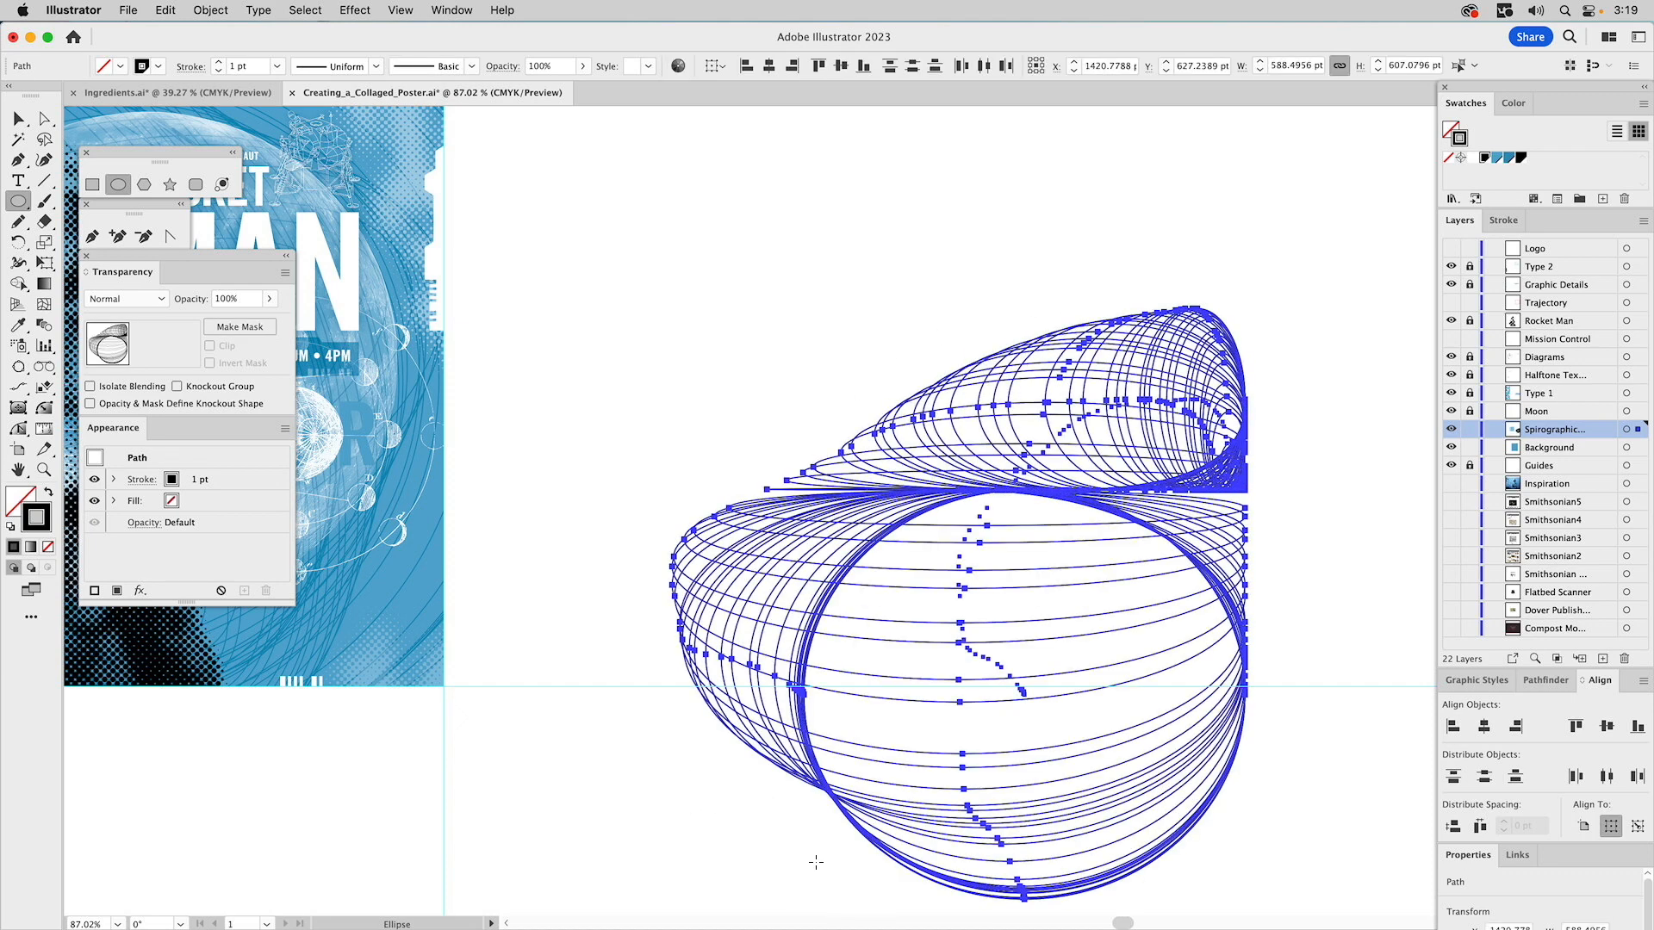
key("Delete")
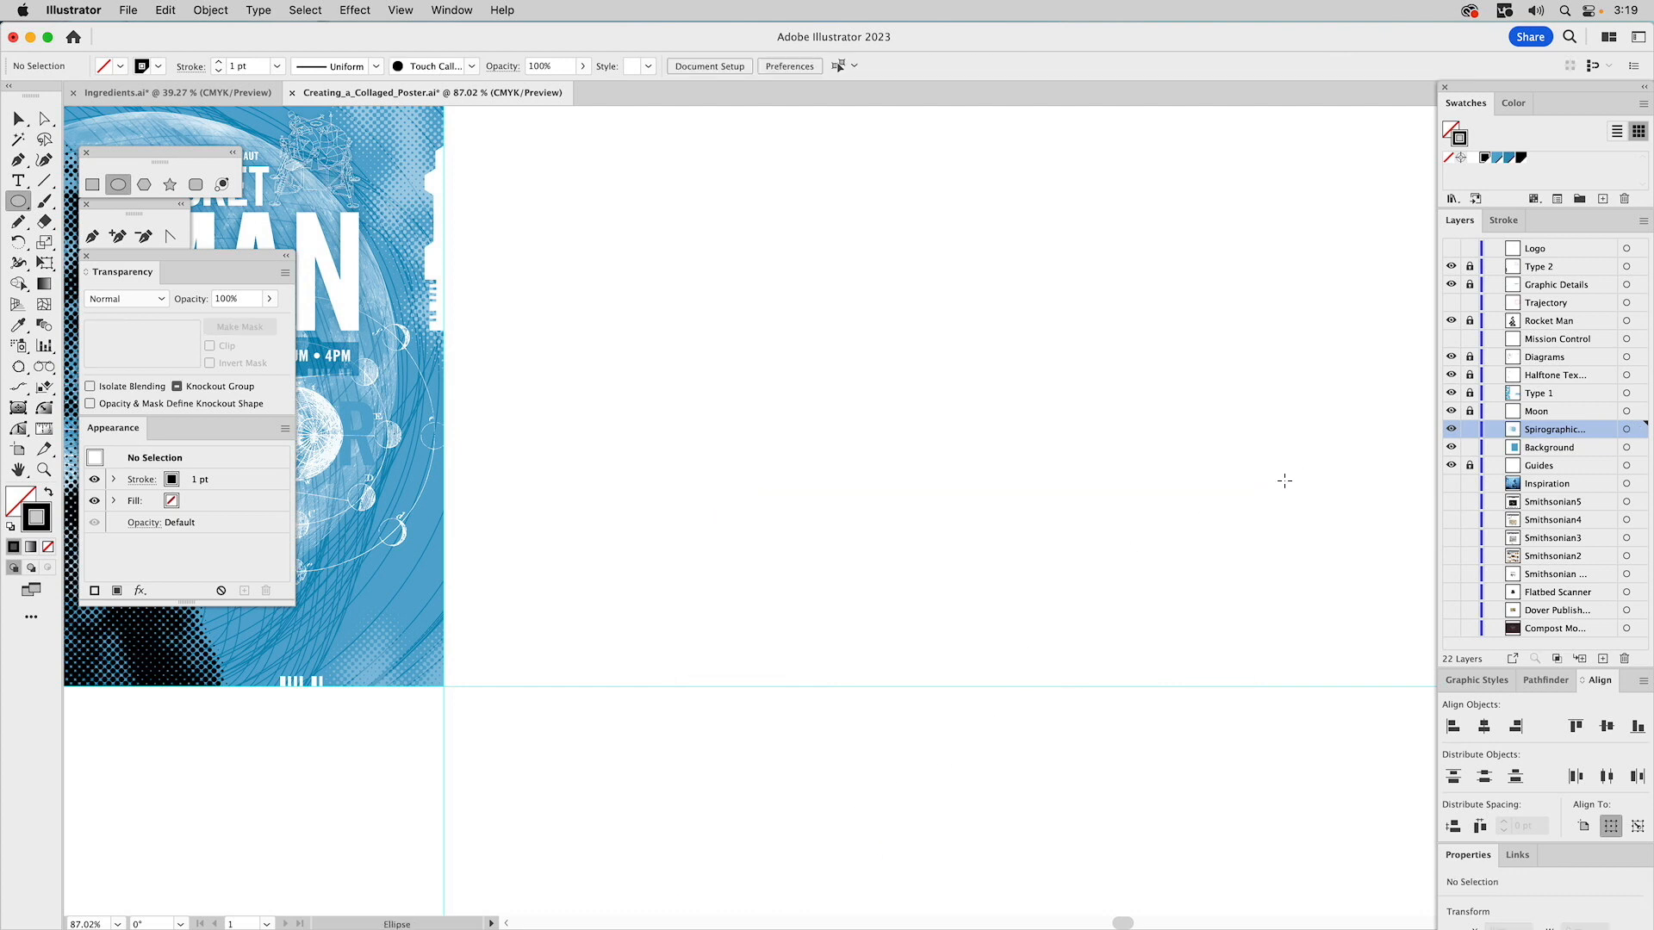
mouse_move(1318, 471)
left_mouse_down()
mouse_move(1235, 341)
mouse_move(850, 173)
mouse_move(650, 569)
mouse_move(605, 875)
left_mouse_up()
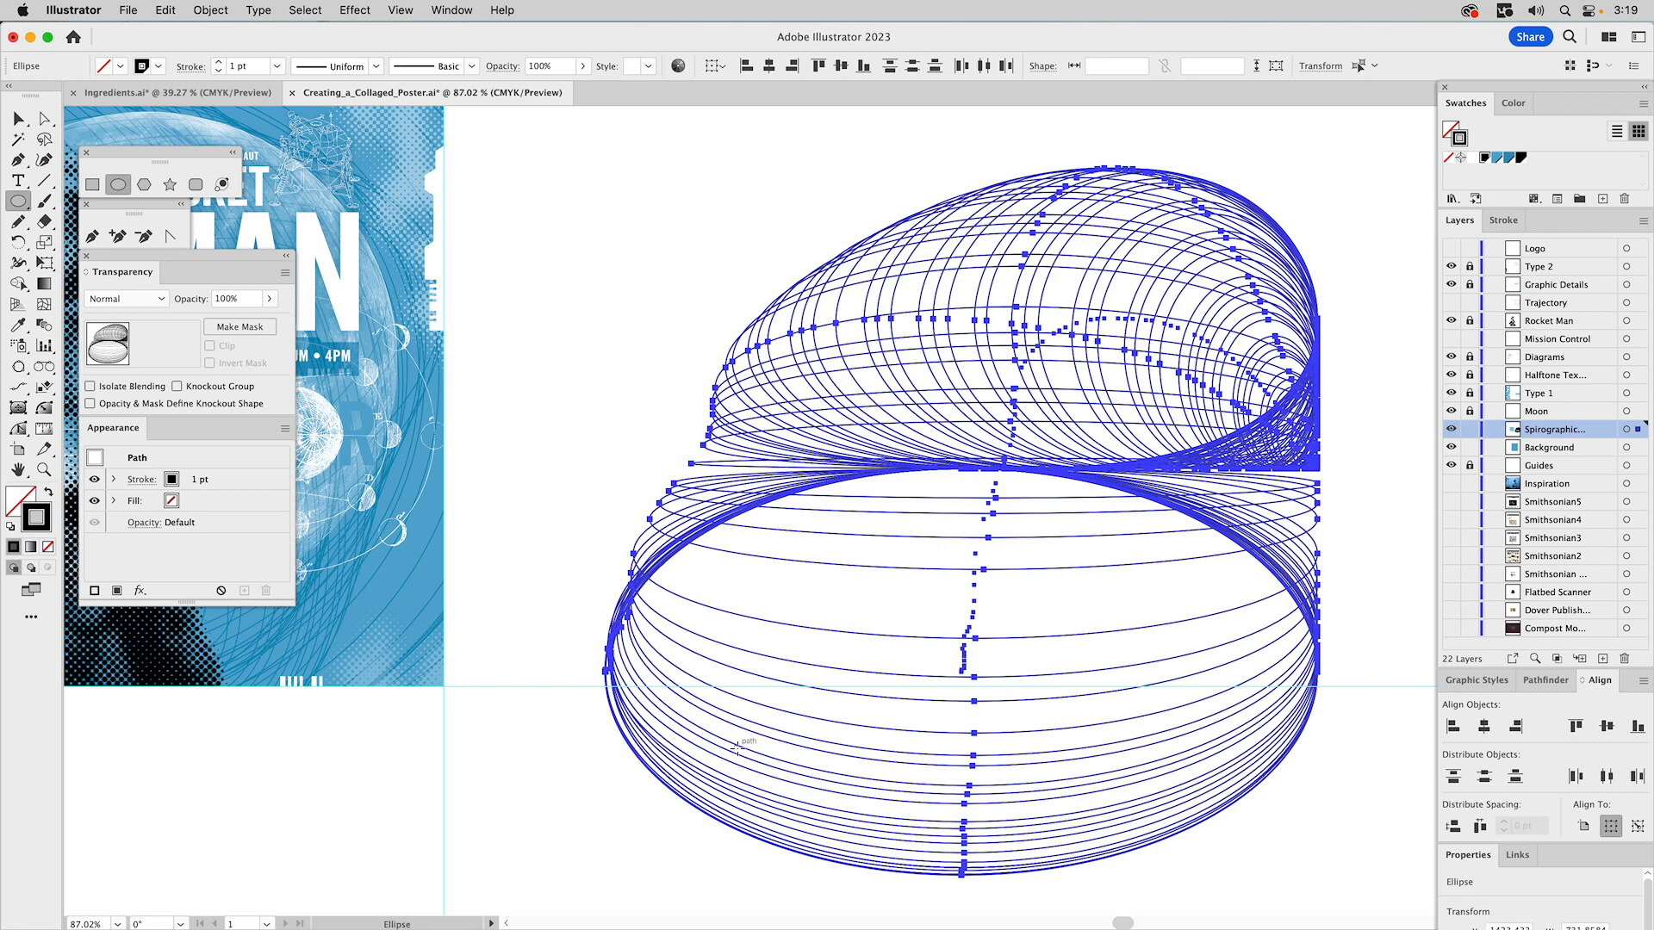
key("super+g")
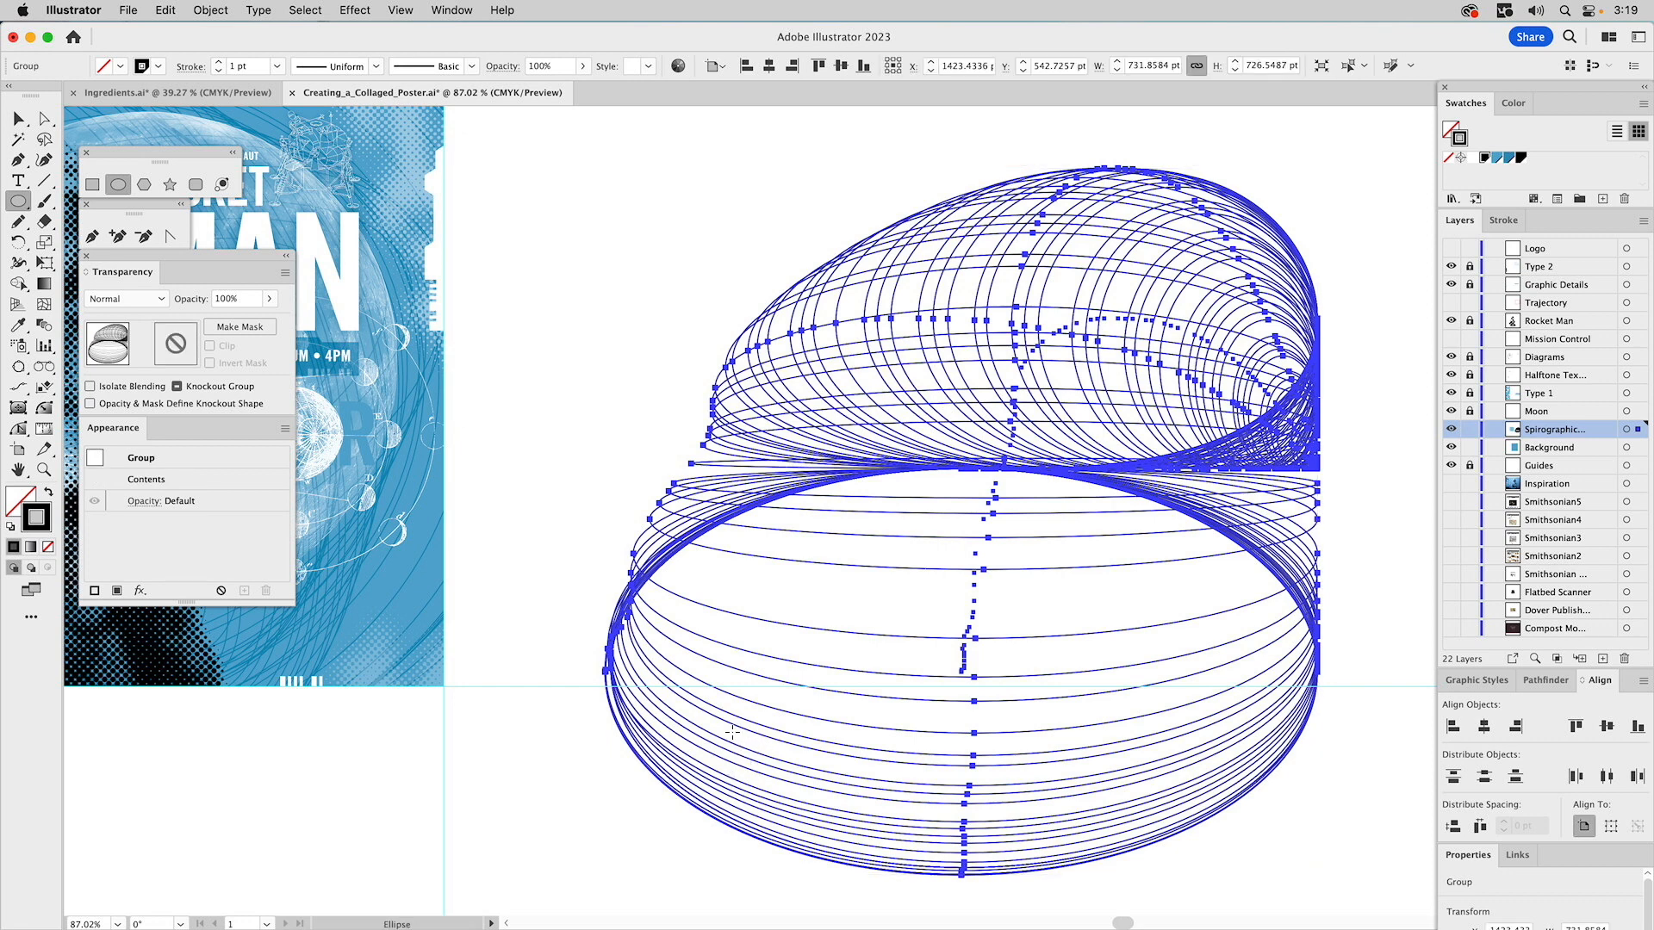
key("v")
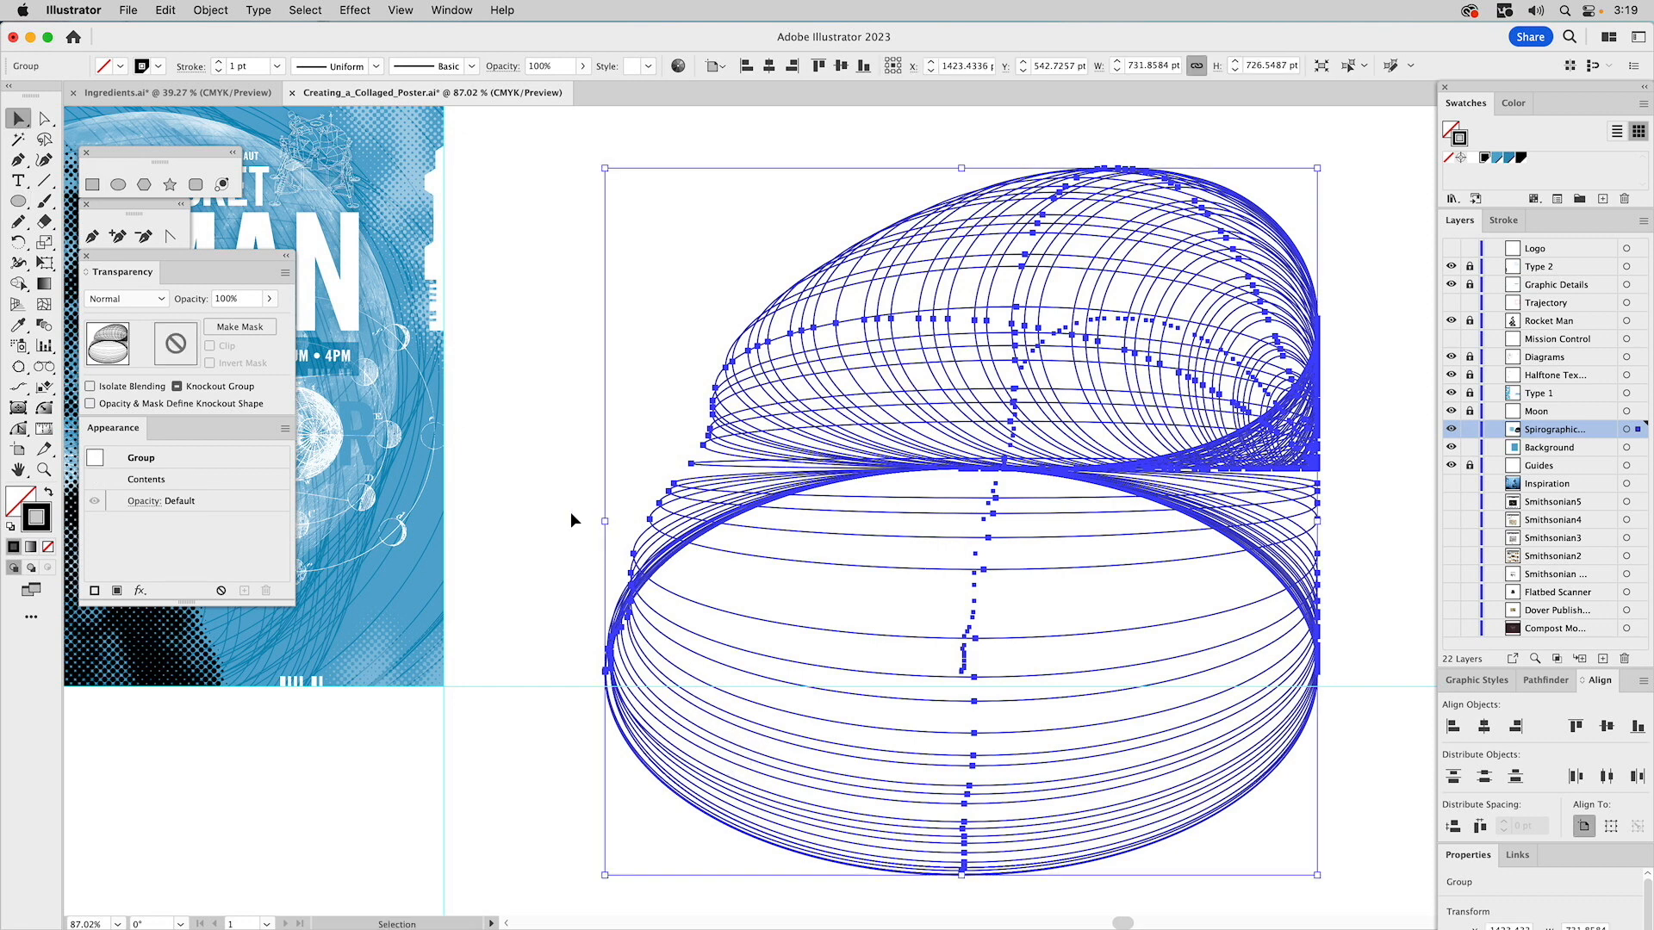
left_click(566, 464)
left_click(963, 340)
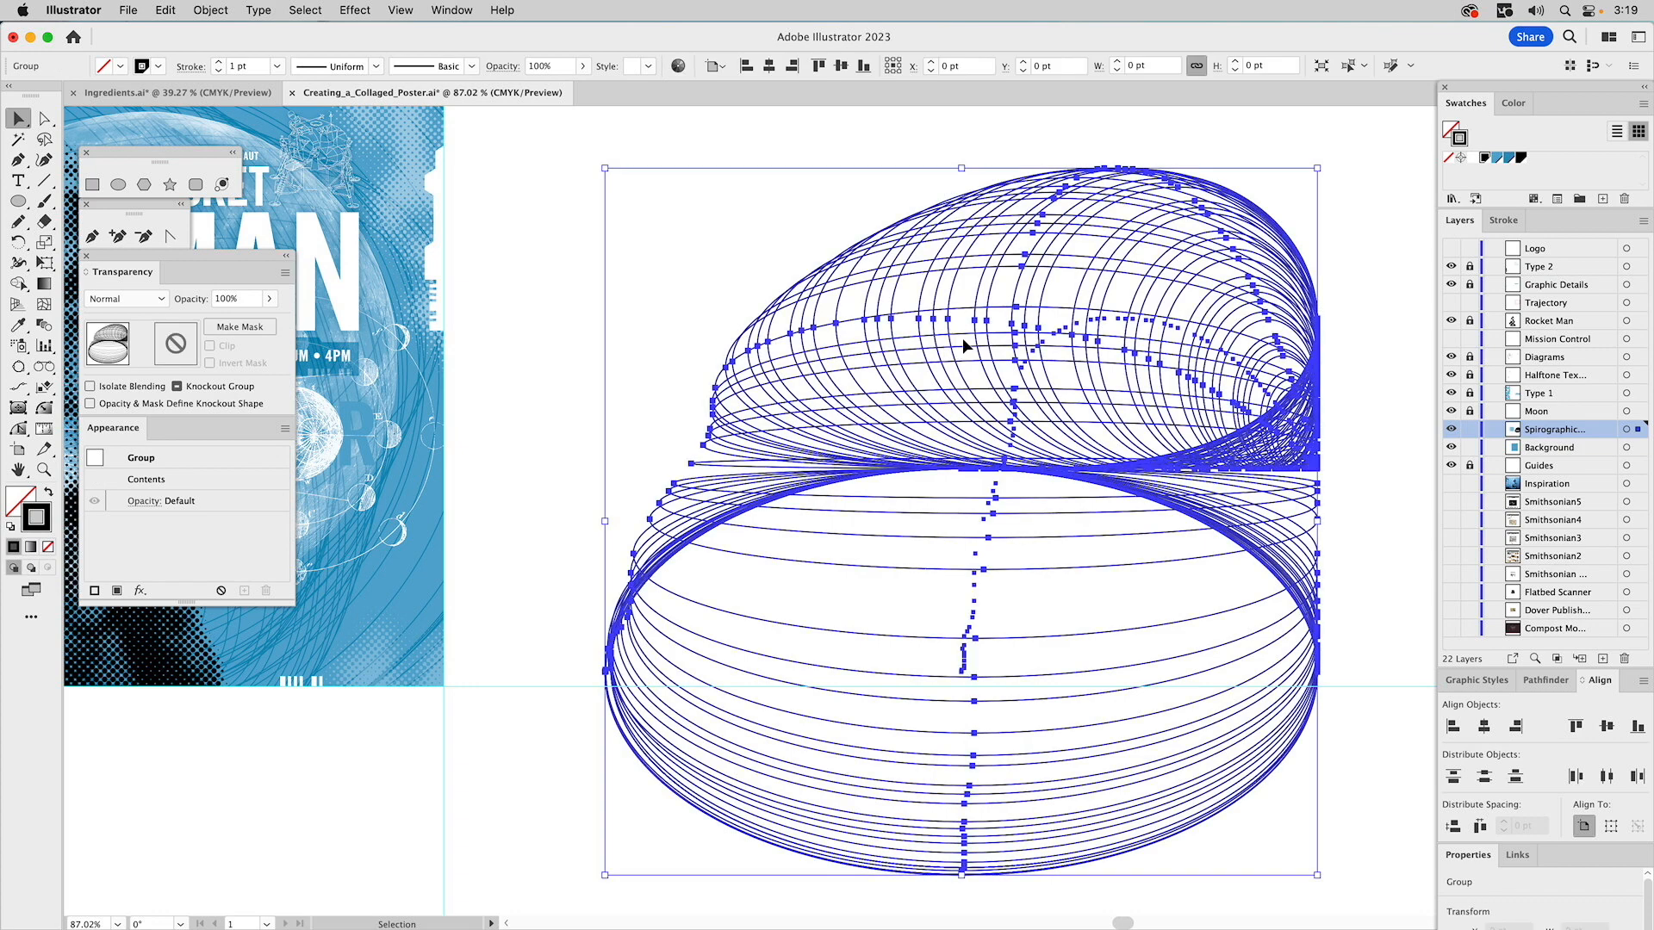
- Scale the ellipse motif group down to about 441 by 438 pt and place it over the poster's lower-right corner
left_click_drag(1258, 524, 1130, 508)
mouse_move(828, 345)
left_mouse_down()
mouse_move(1111, 344)
mouse_move(537, 615)
mouse_move(978, 476)
mouse_move(963, 478)
left_mouse_up()
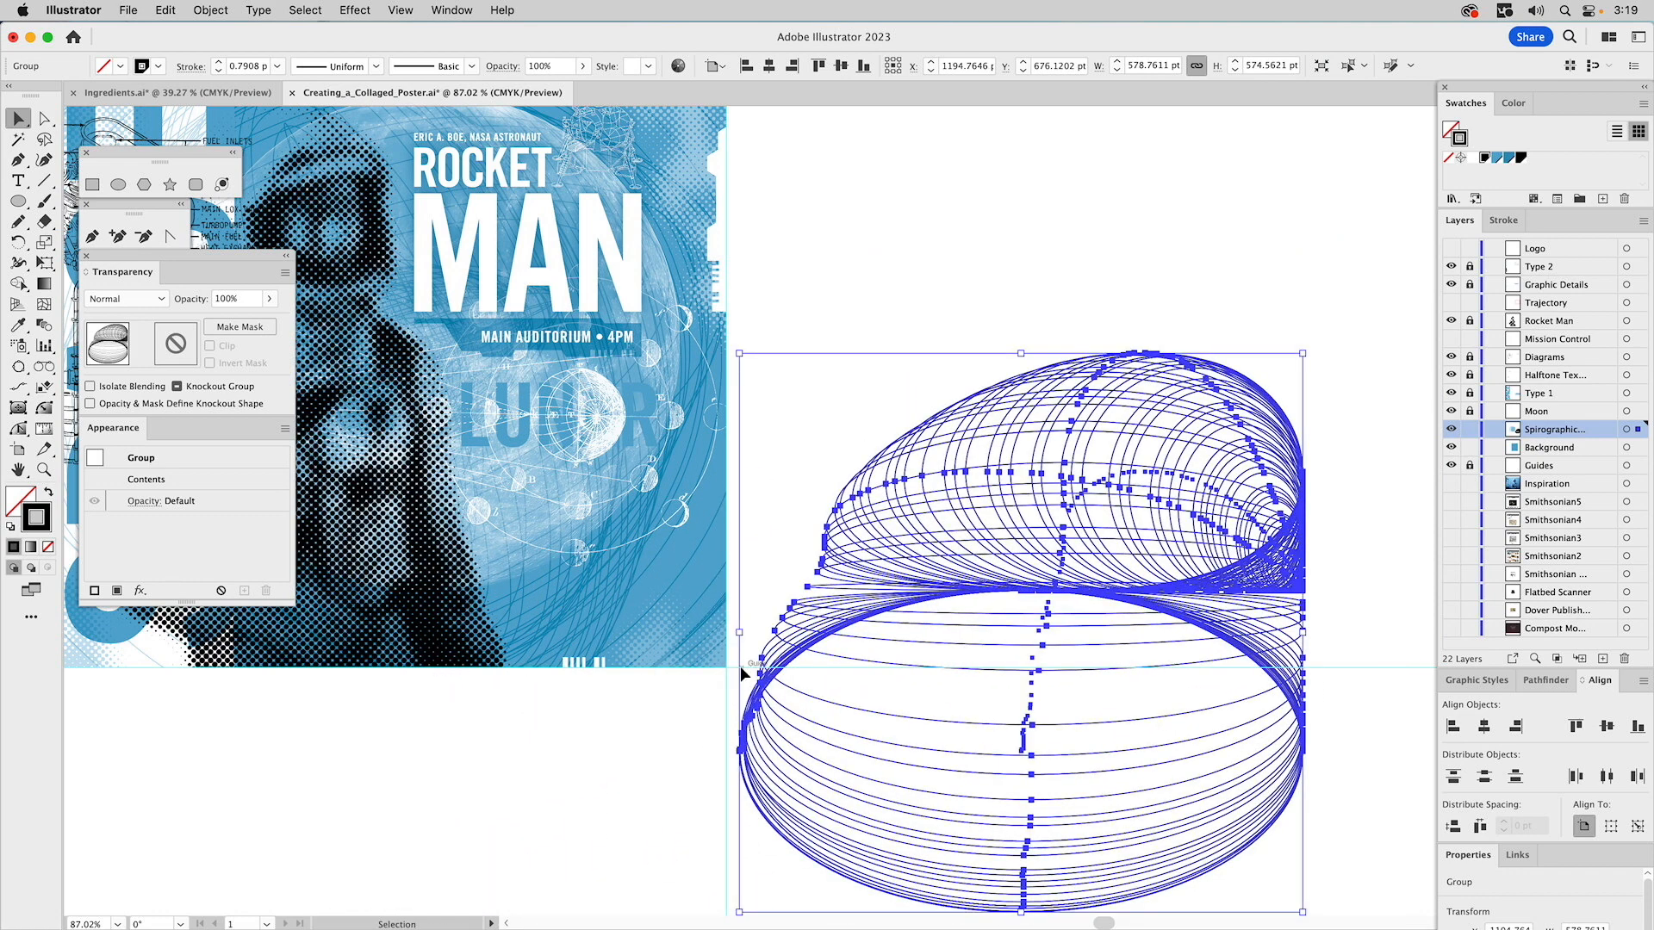
left_click_drag(739, 632, 877, 628)
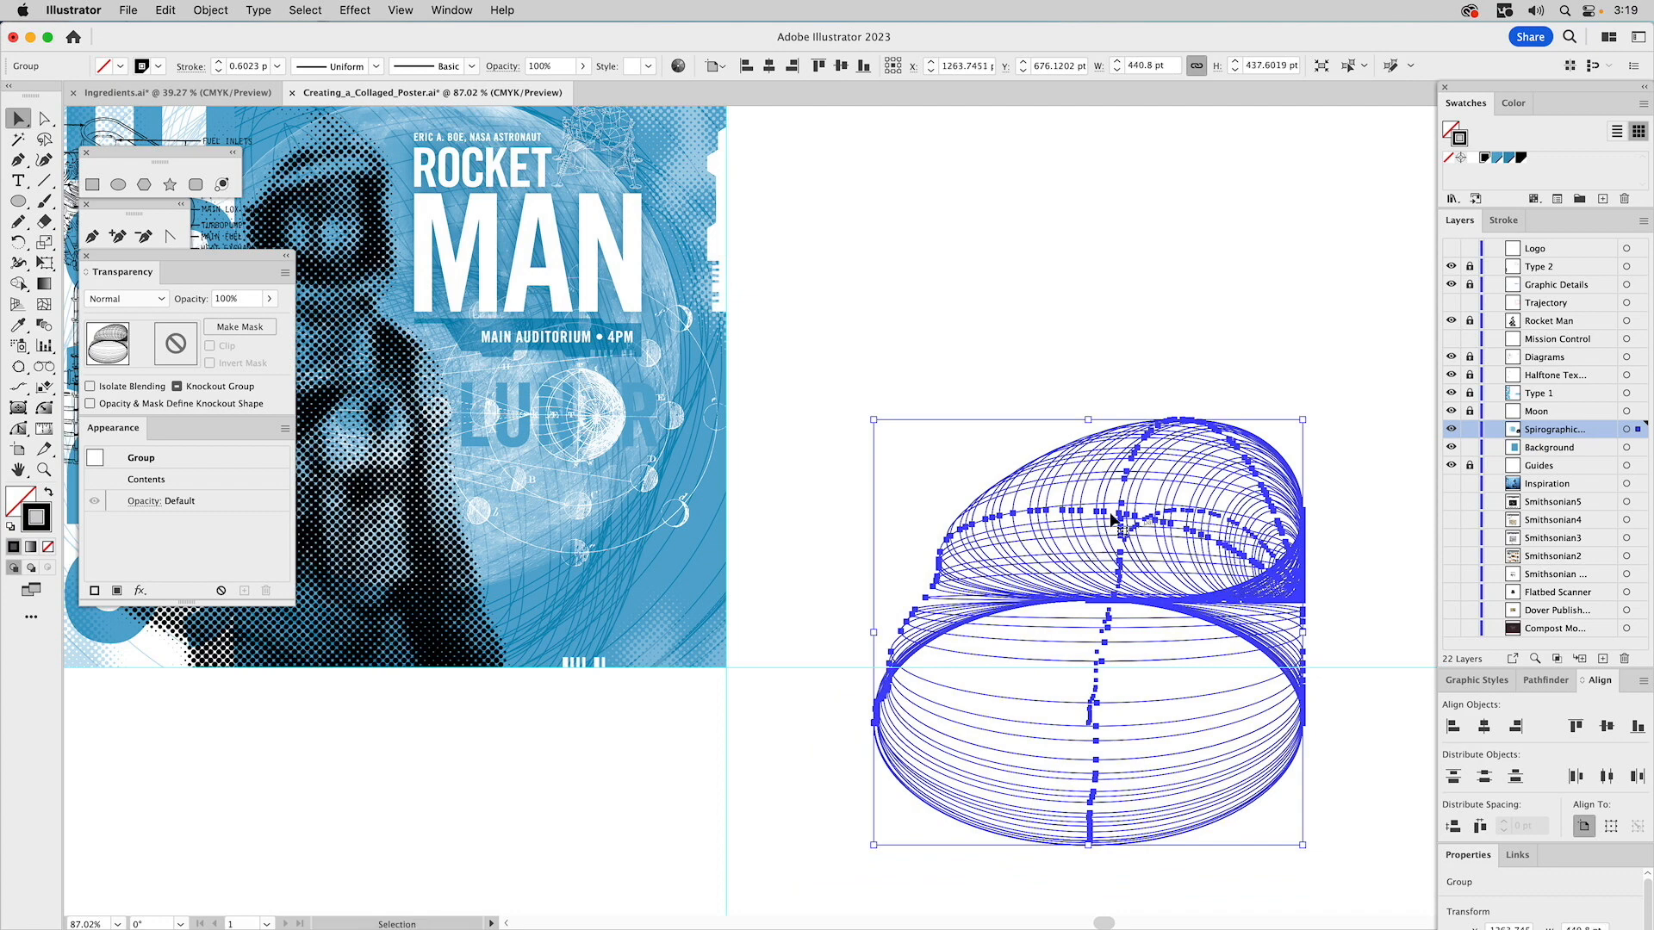
left_click_drag(1126, 501, 693, 587)
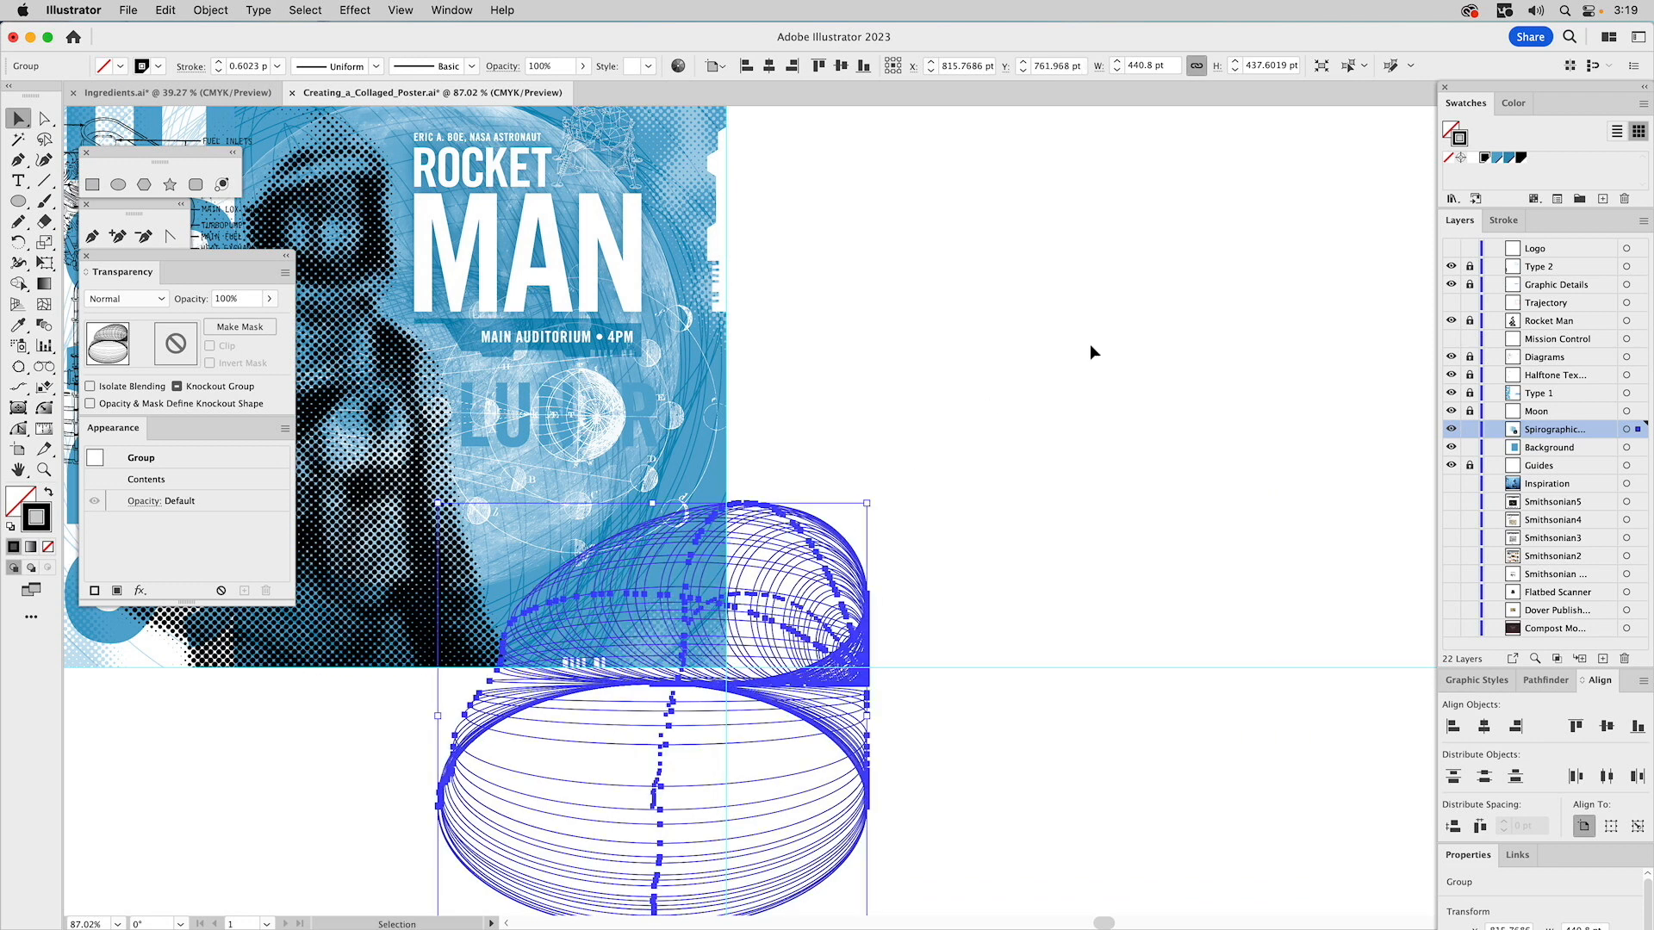
- Give the ellipse motif group a 0.5 pt white stroke and set its opacity to 35%
left_click(1503, 220)
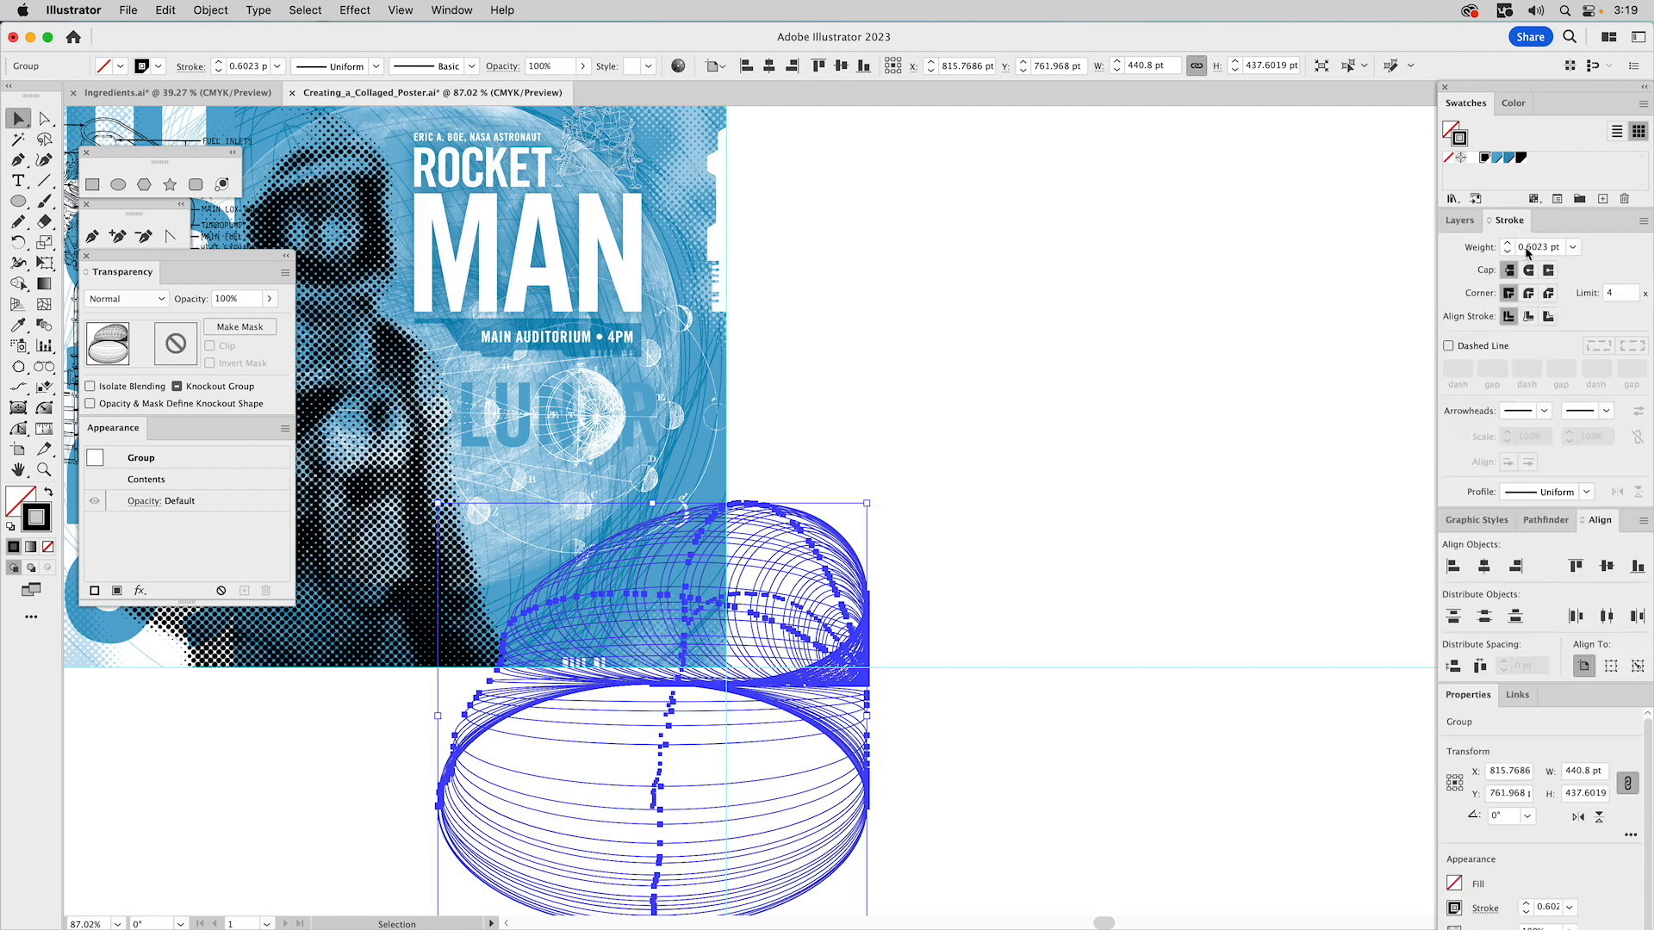
double_click(1526, 248)
type(".5")
key("Return")
left_click(1472, 158)
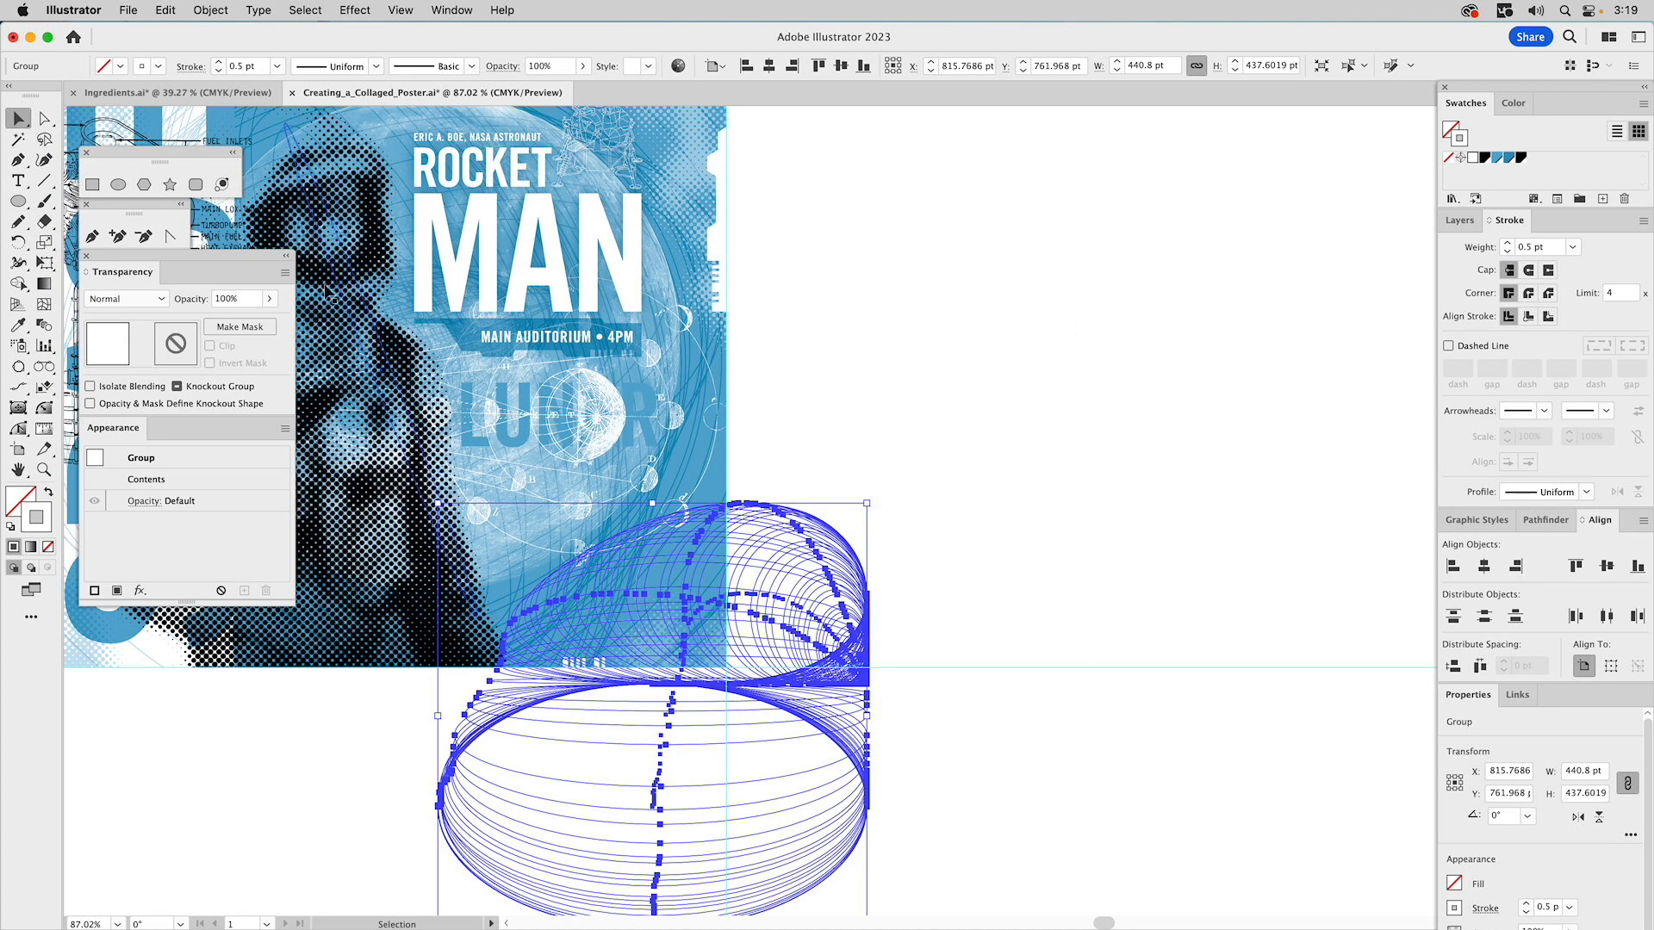
left_click(205, 299)
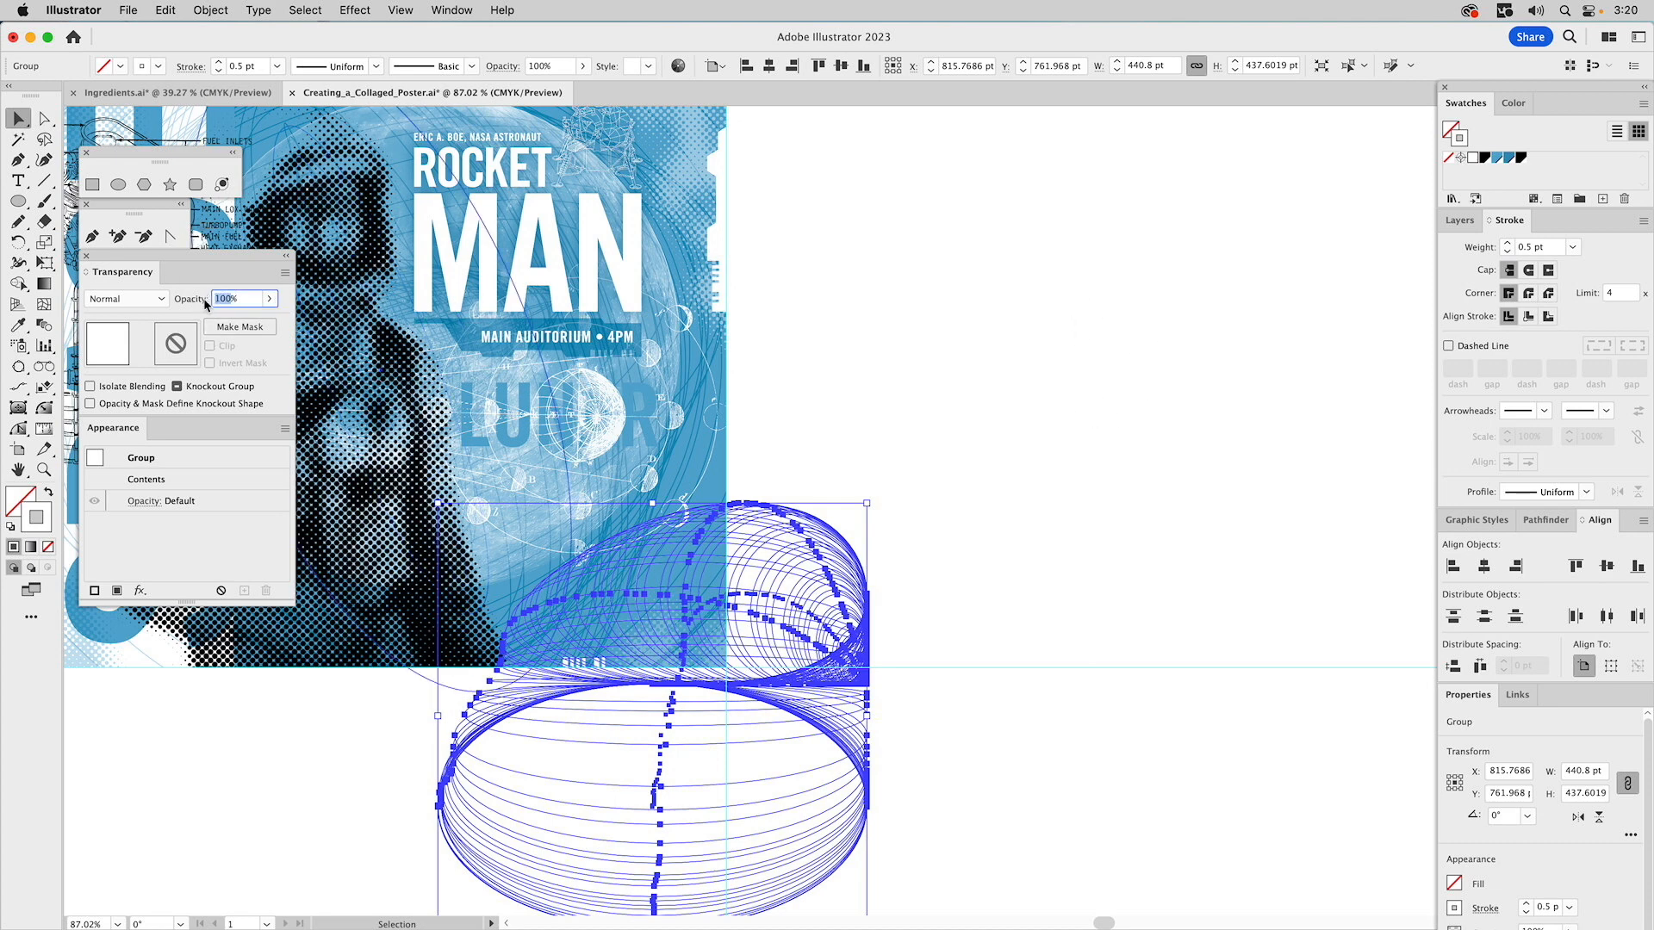
type("35")
key("Return")
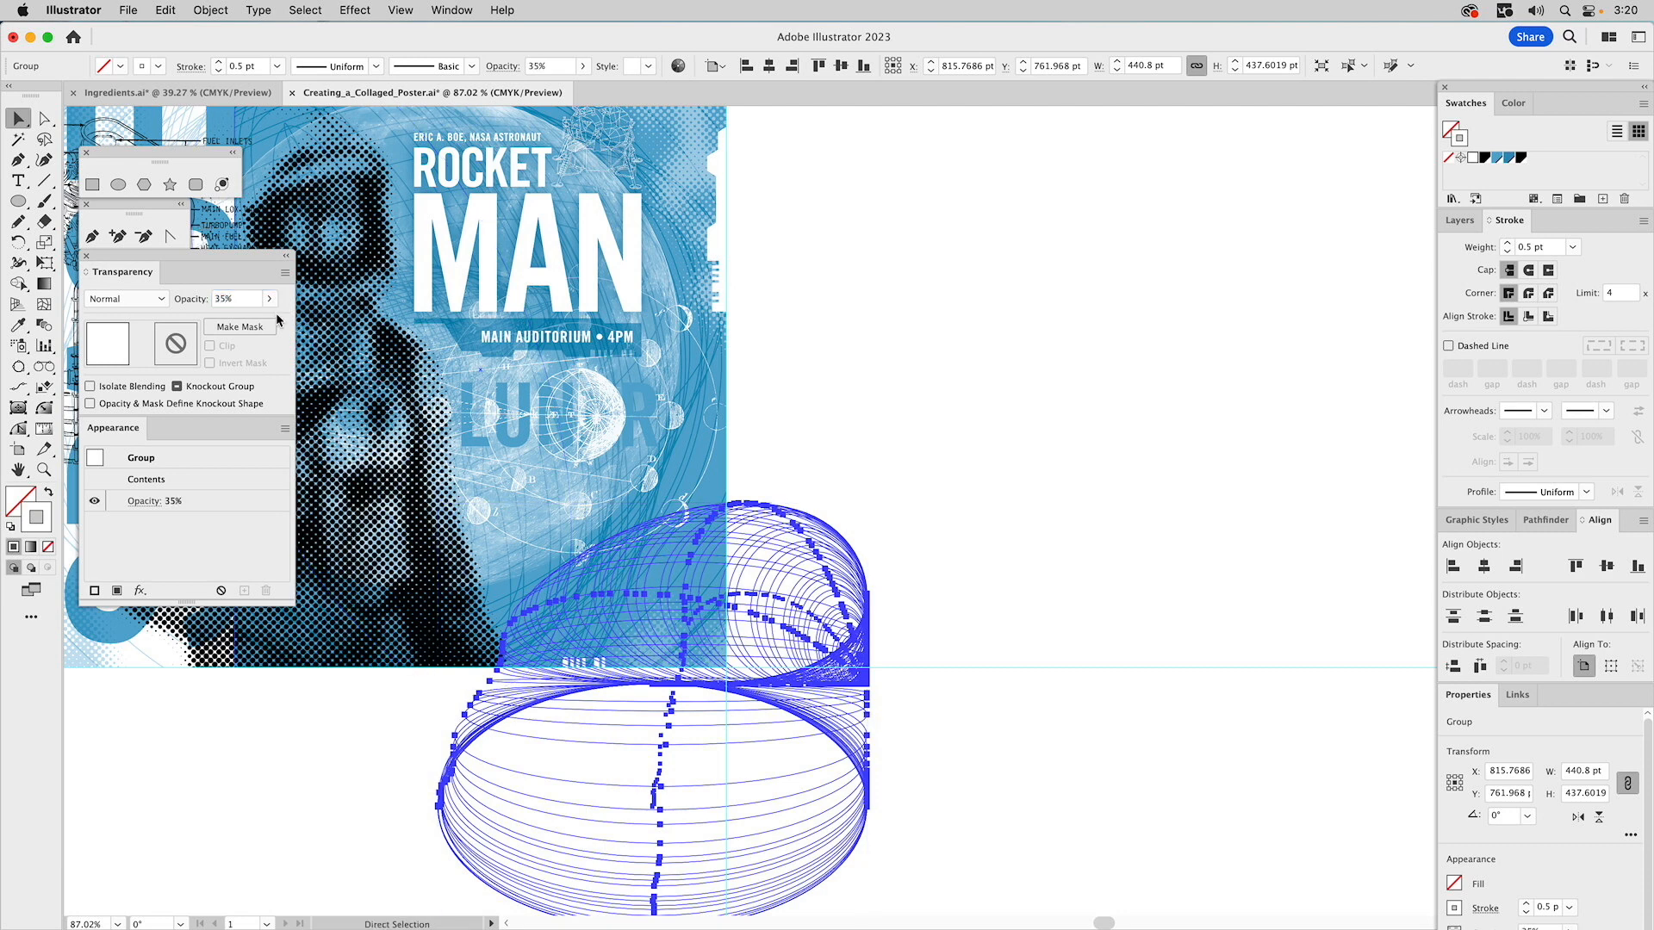
- Cut the white ellipse motif, paste it in place inside the blue spirographic clip group, and check the lower-right corner up close
key("super+shift+a")
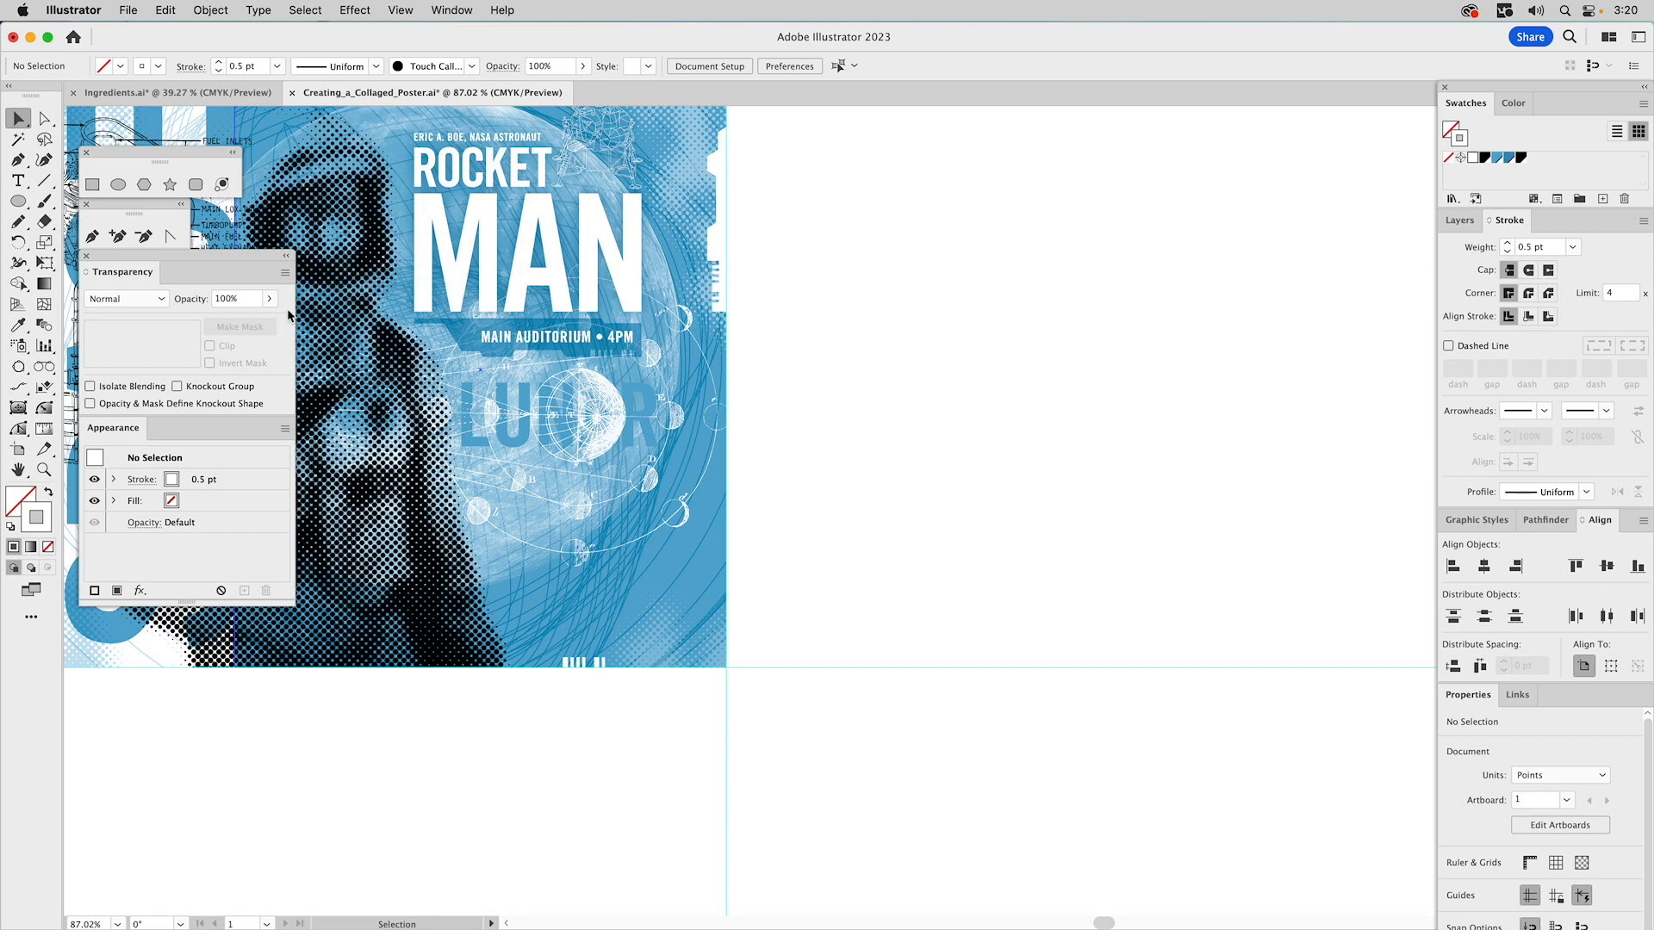
left_click(629, 573)
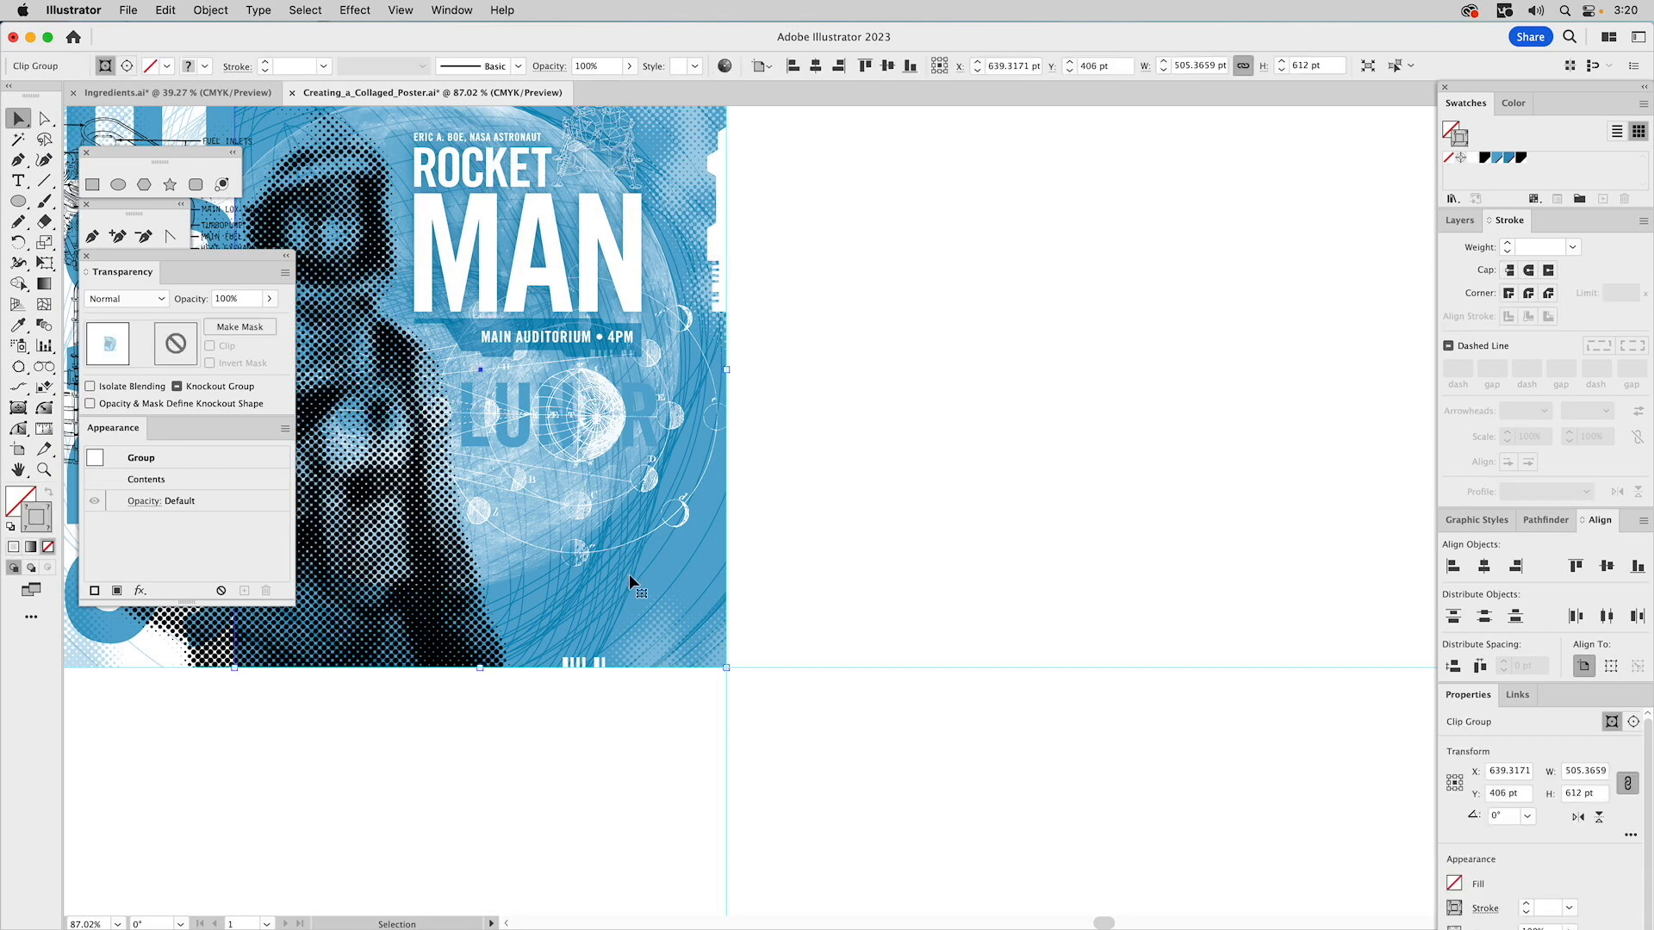
double_click(629, 574)
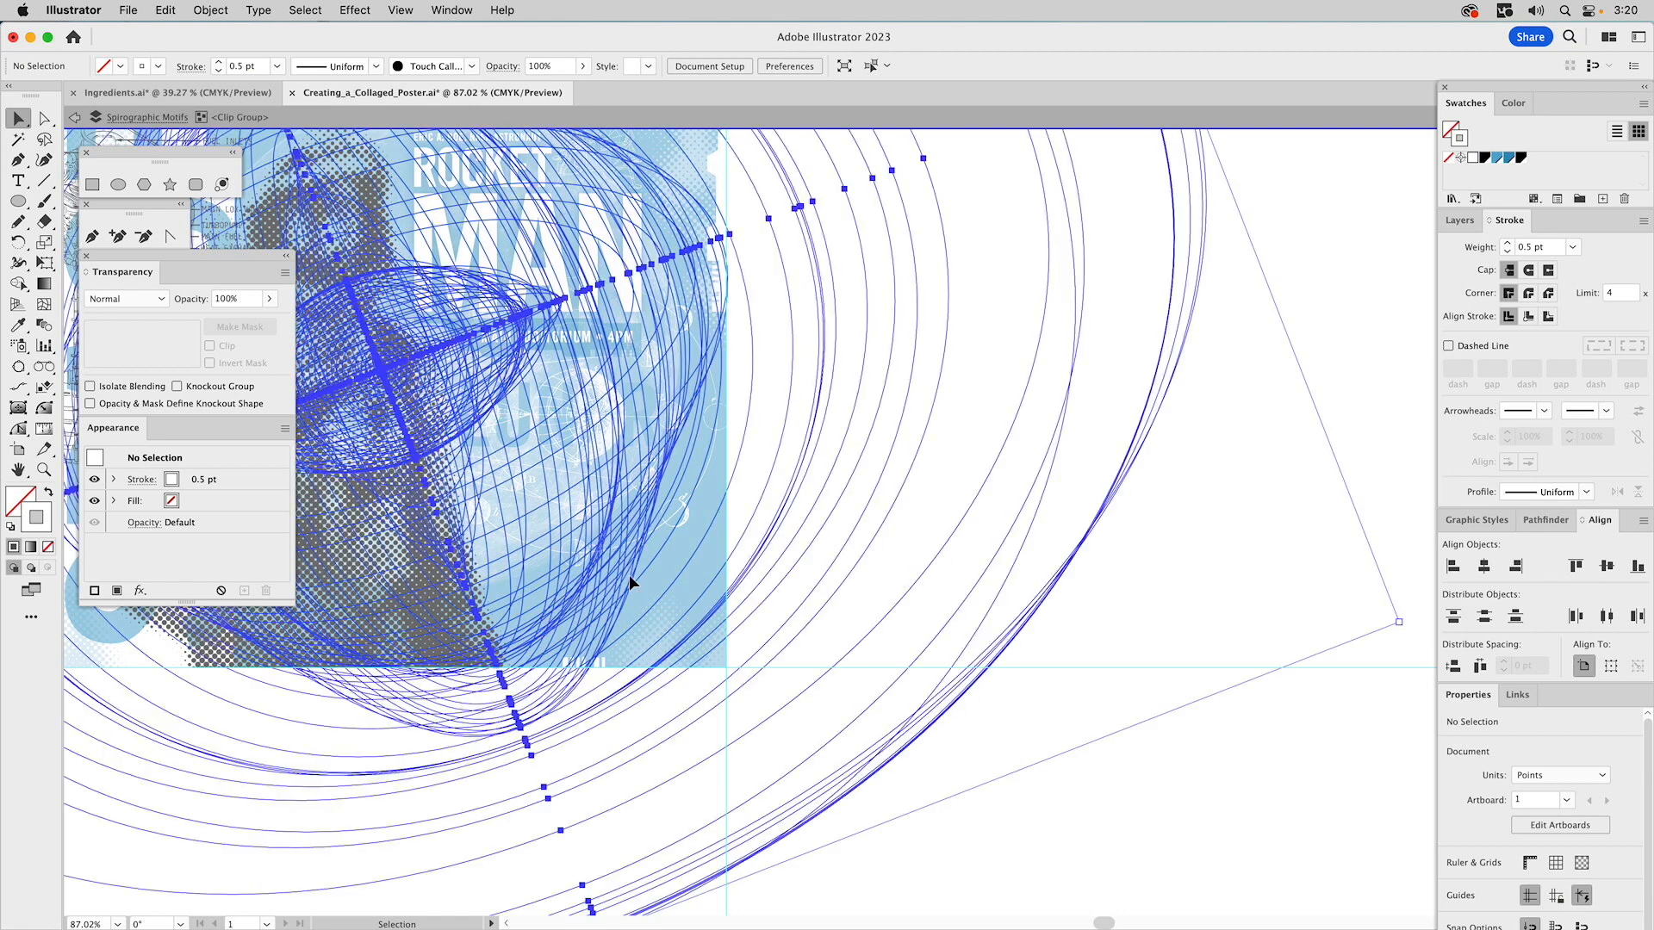
left_click(629, 576)
key("a")
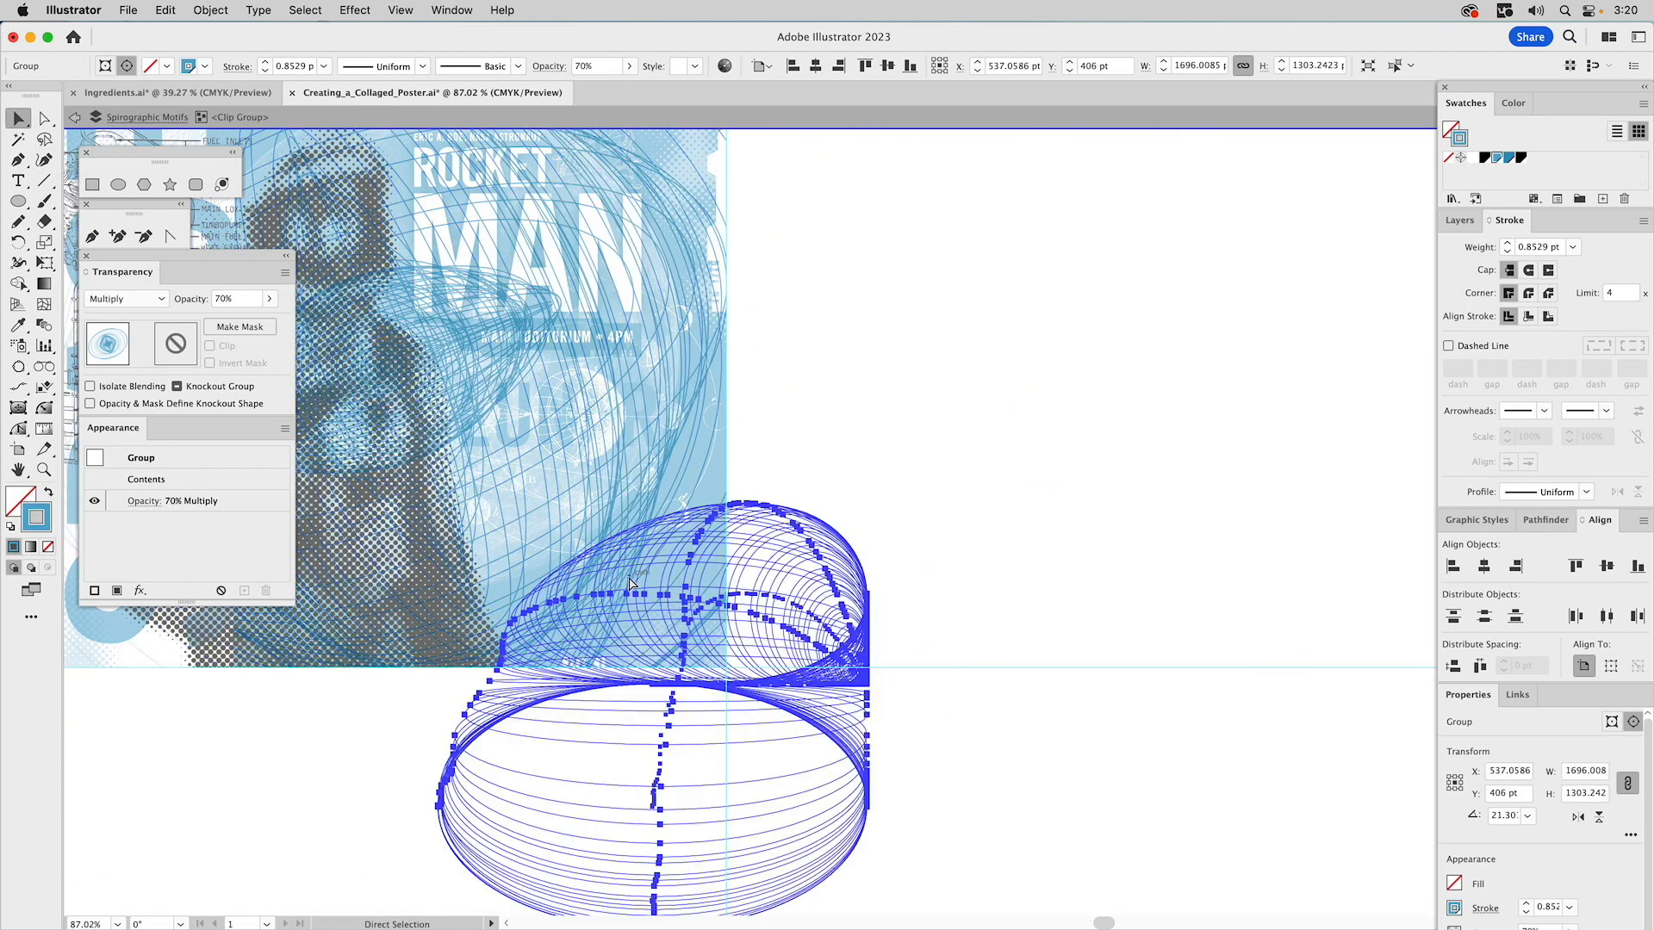
key("v")
left_click(629, 583)
double_click(1228, 565)
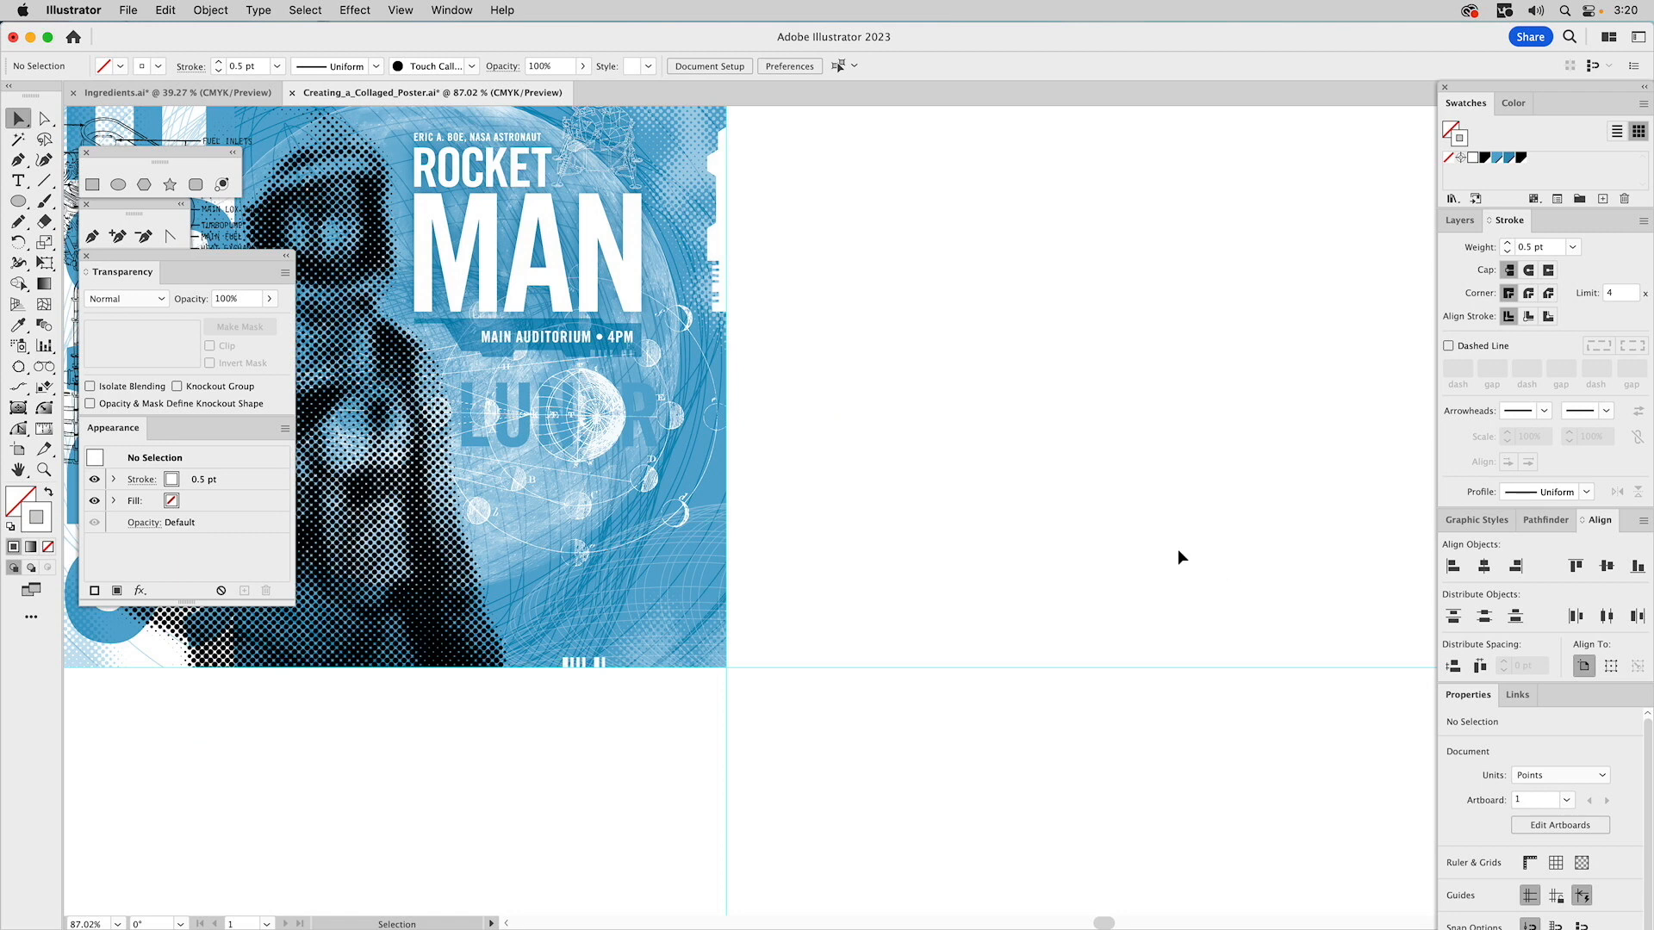
key("z")
left_click_drag(475, 453, 921, 753)
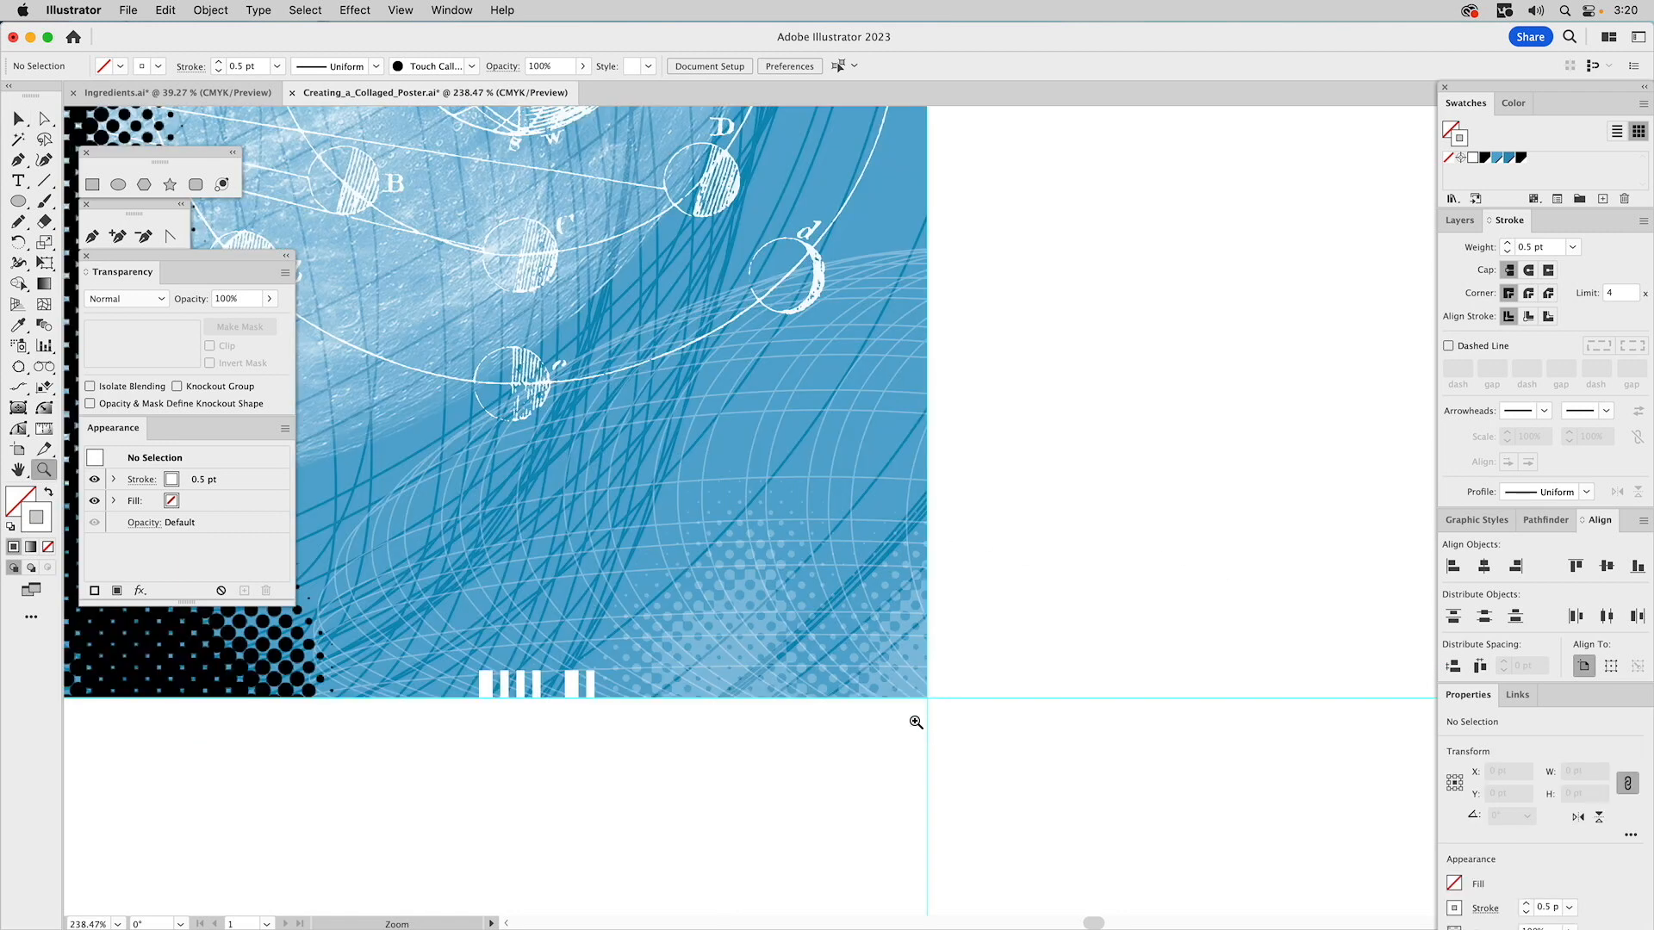
key("super+0")
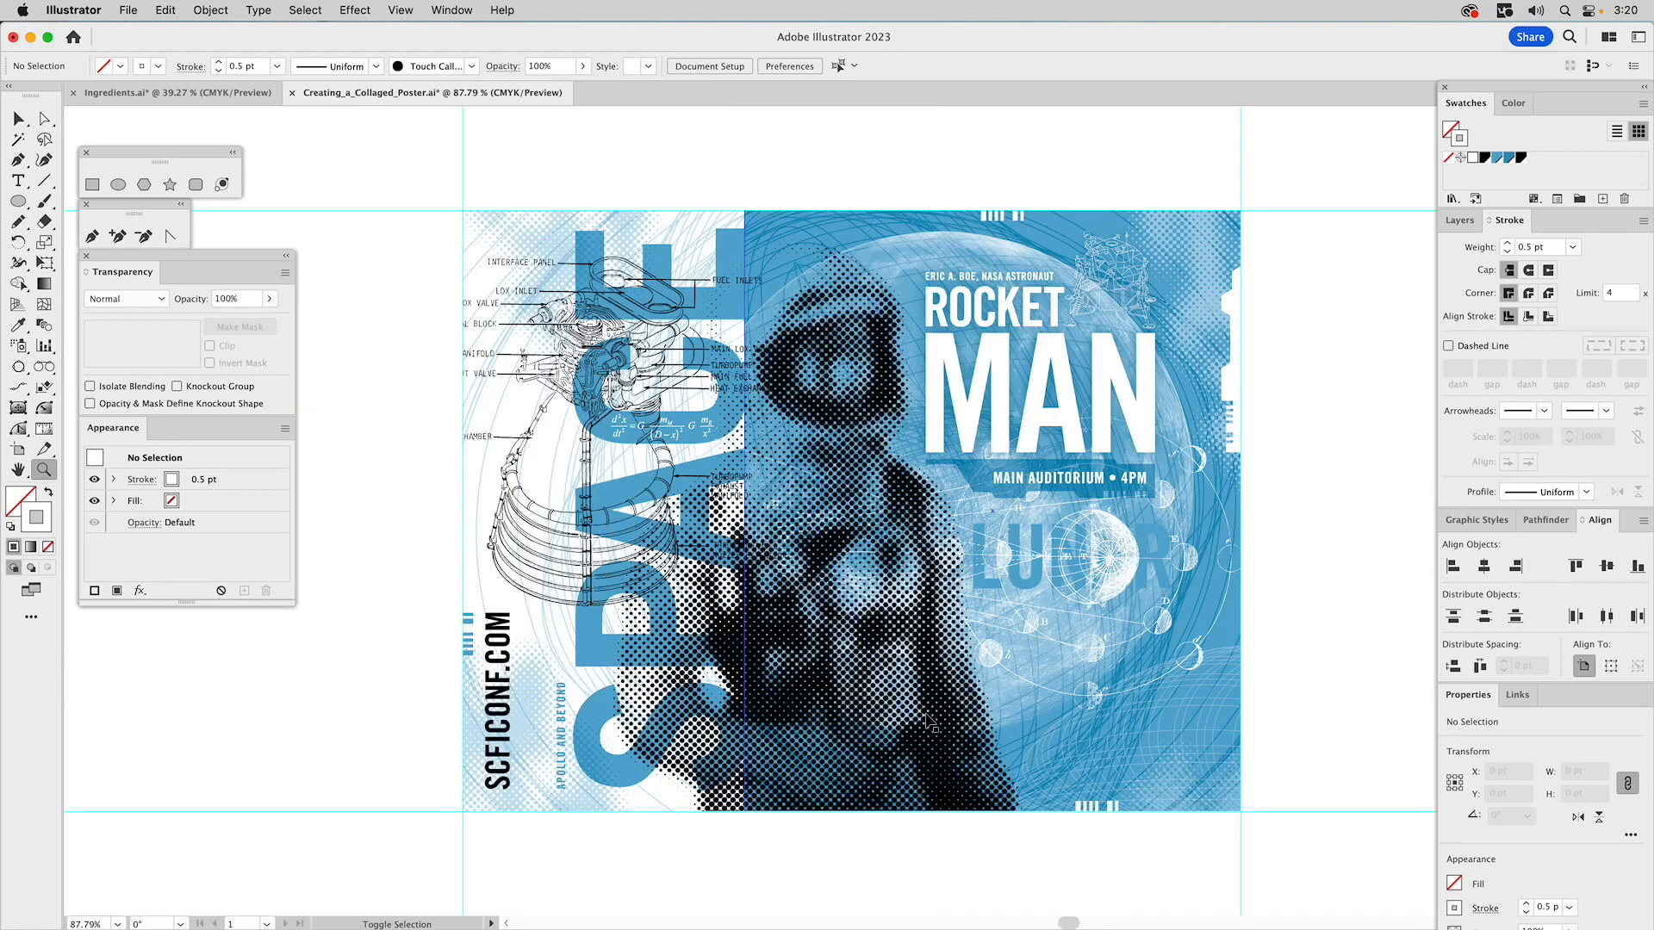
left_click(1459, 221)
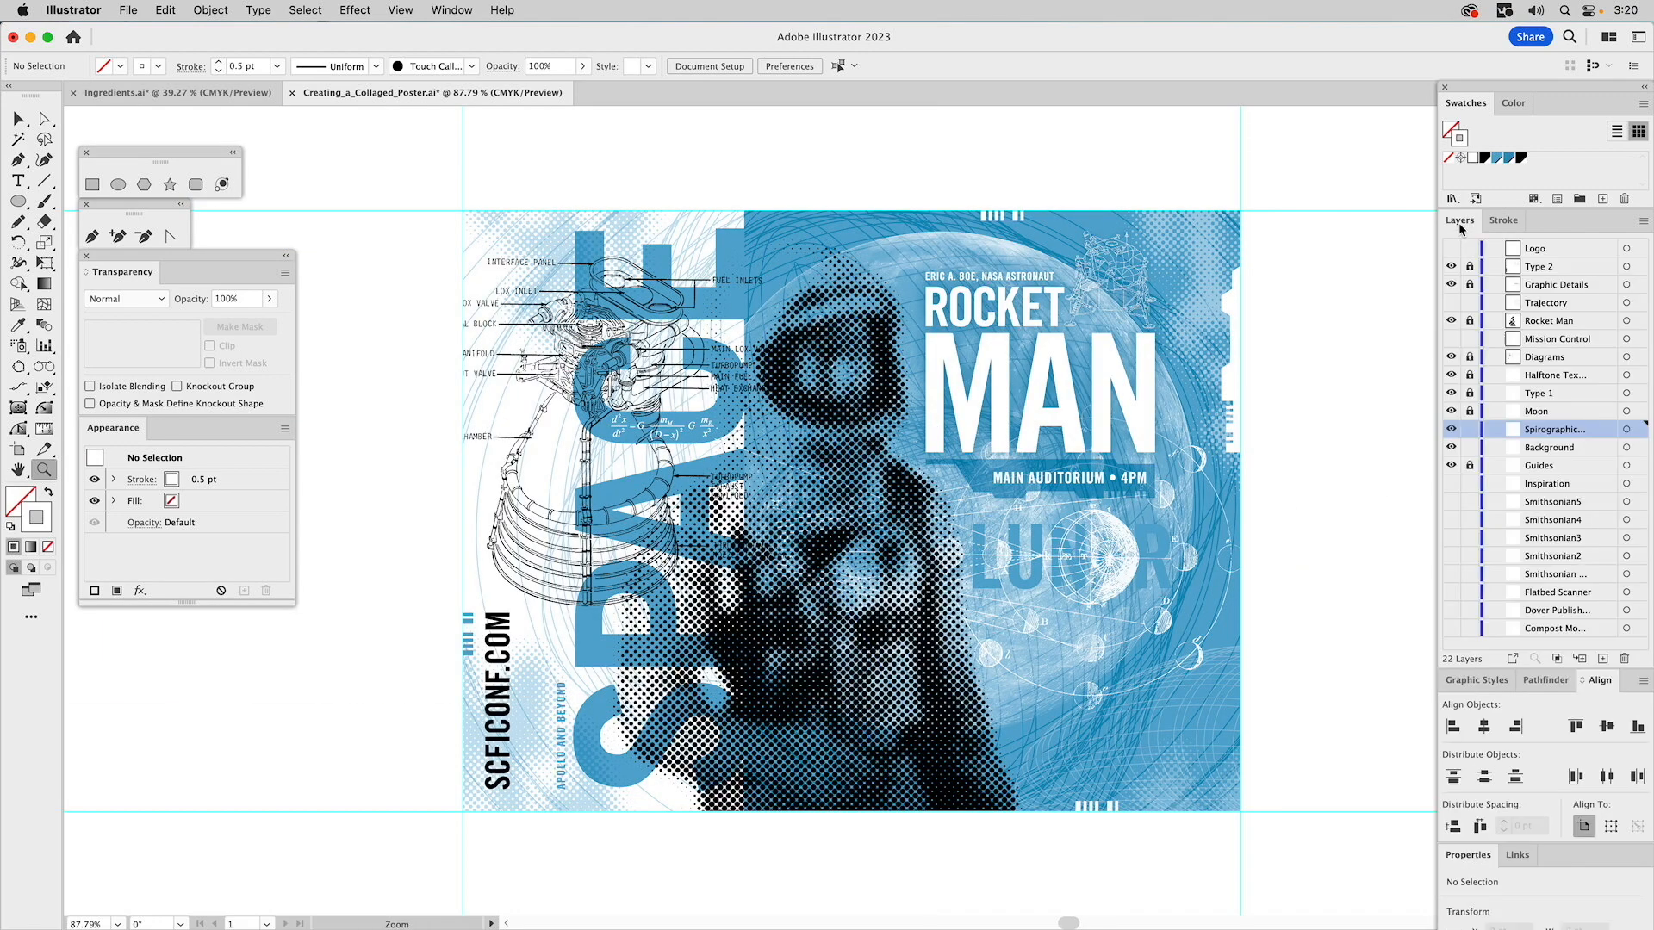
- Lock the Spirographic layer and view the Mission Control reference photos on their own in the Ingredients document
left_click(1469, 429)
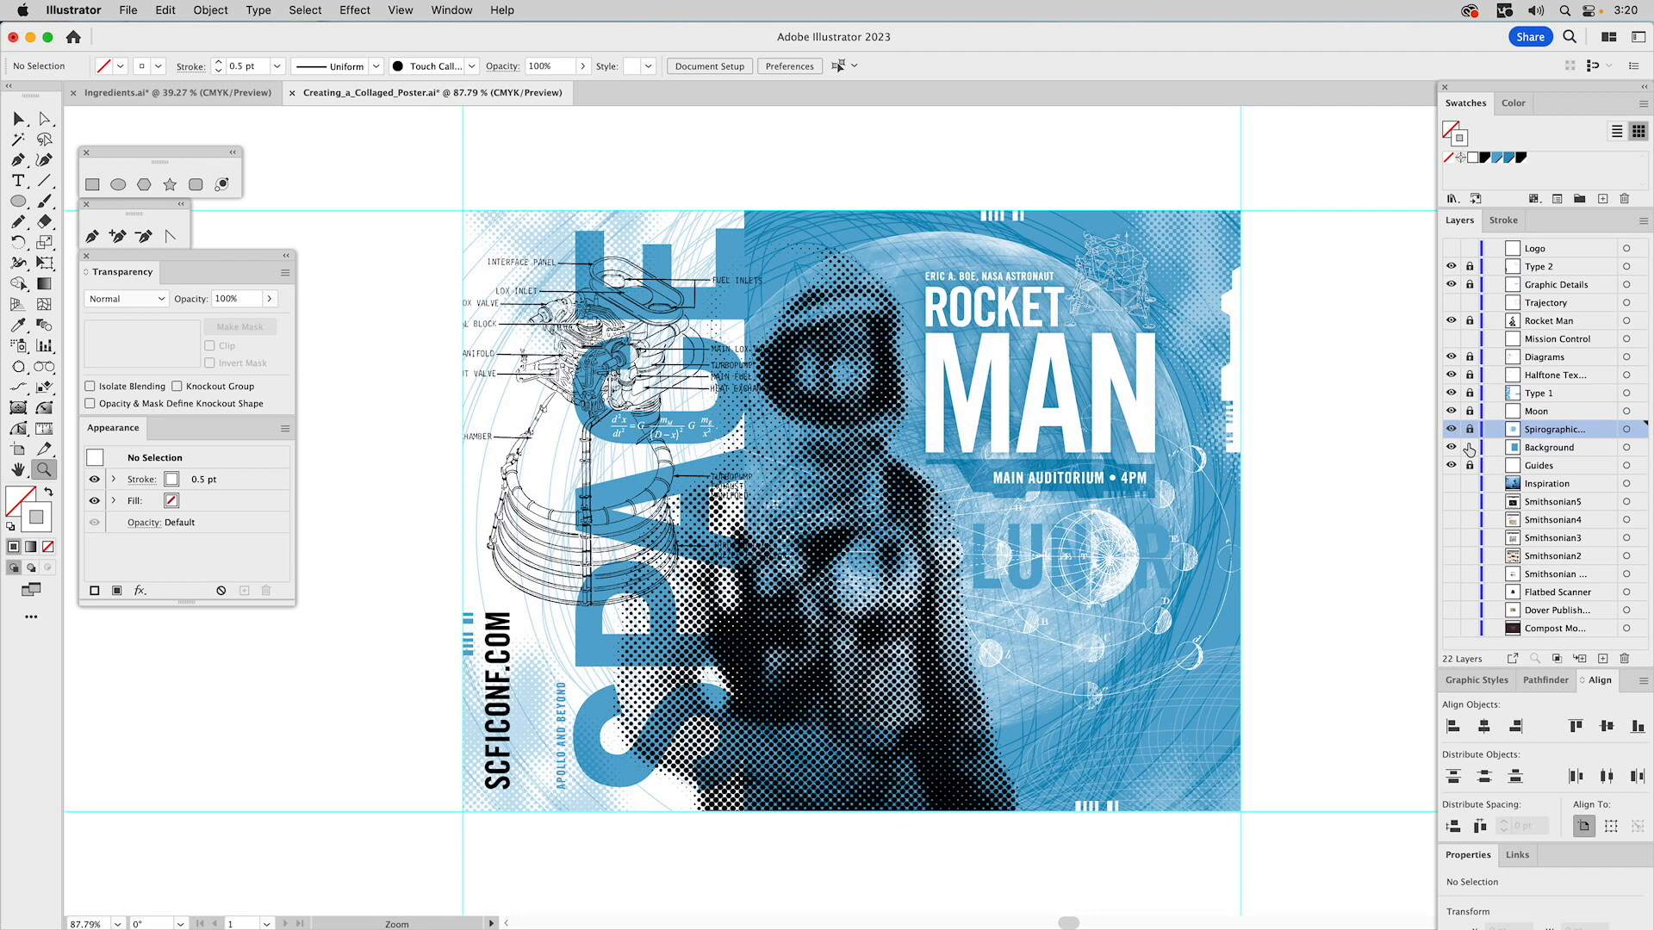
key("v")
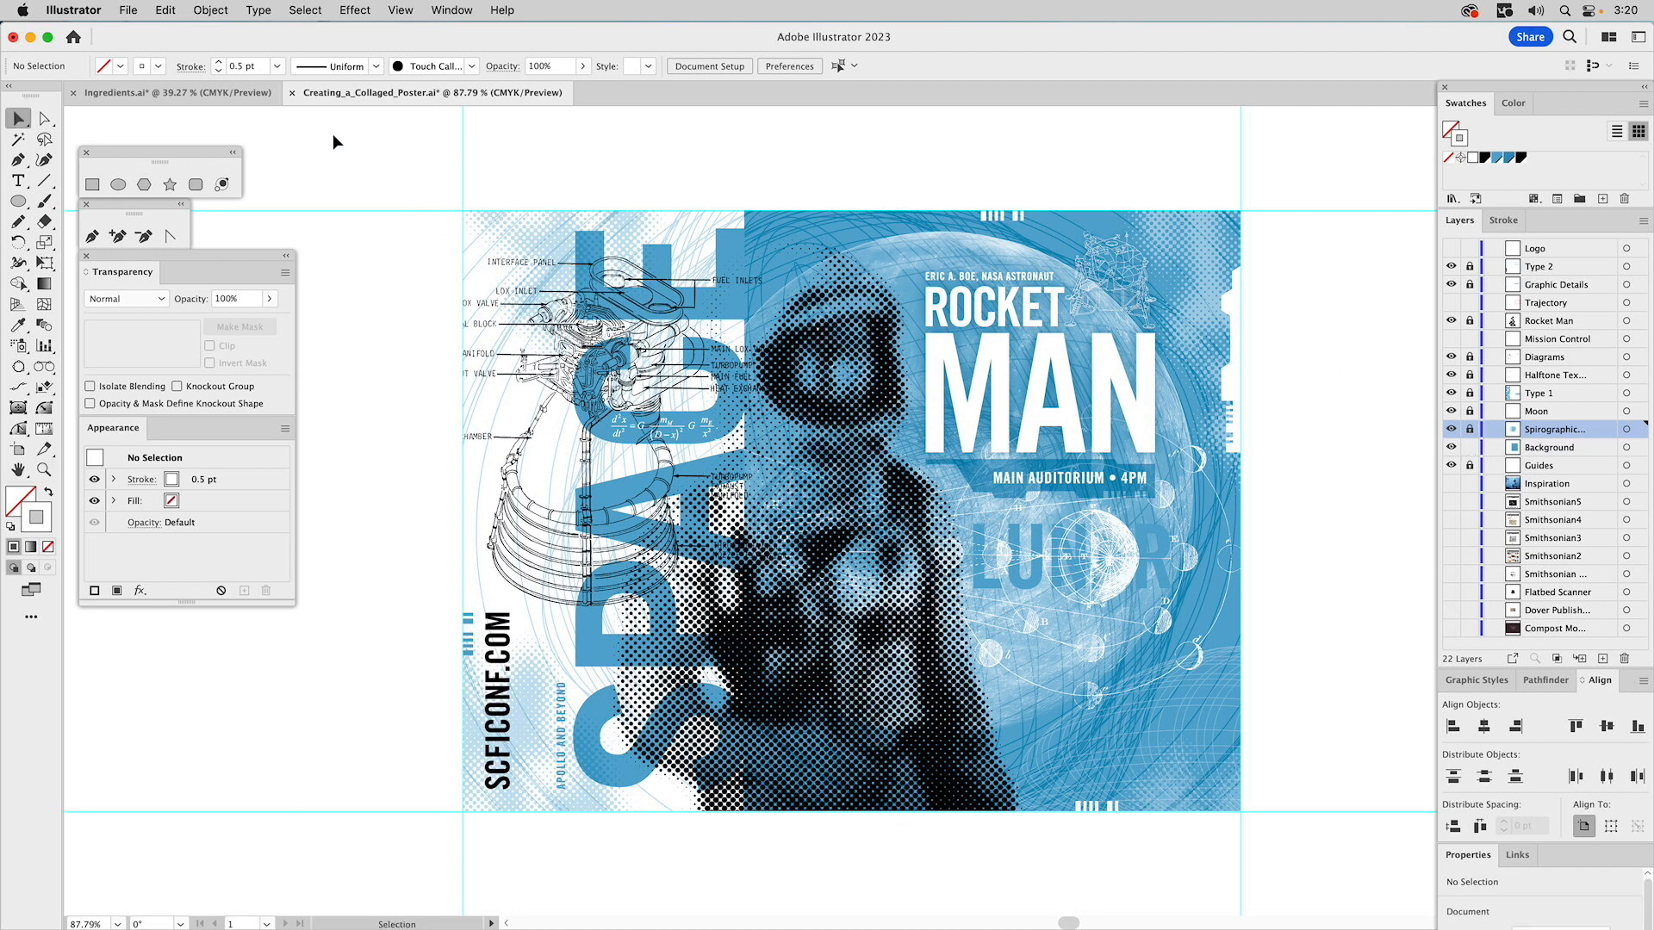
left_click(215, 93)
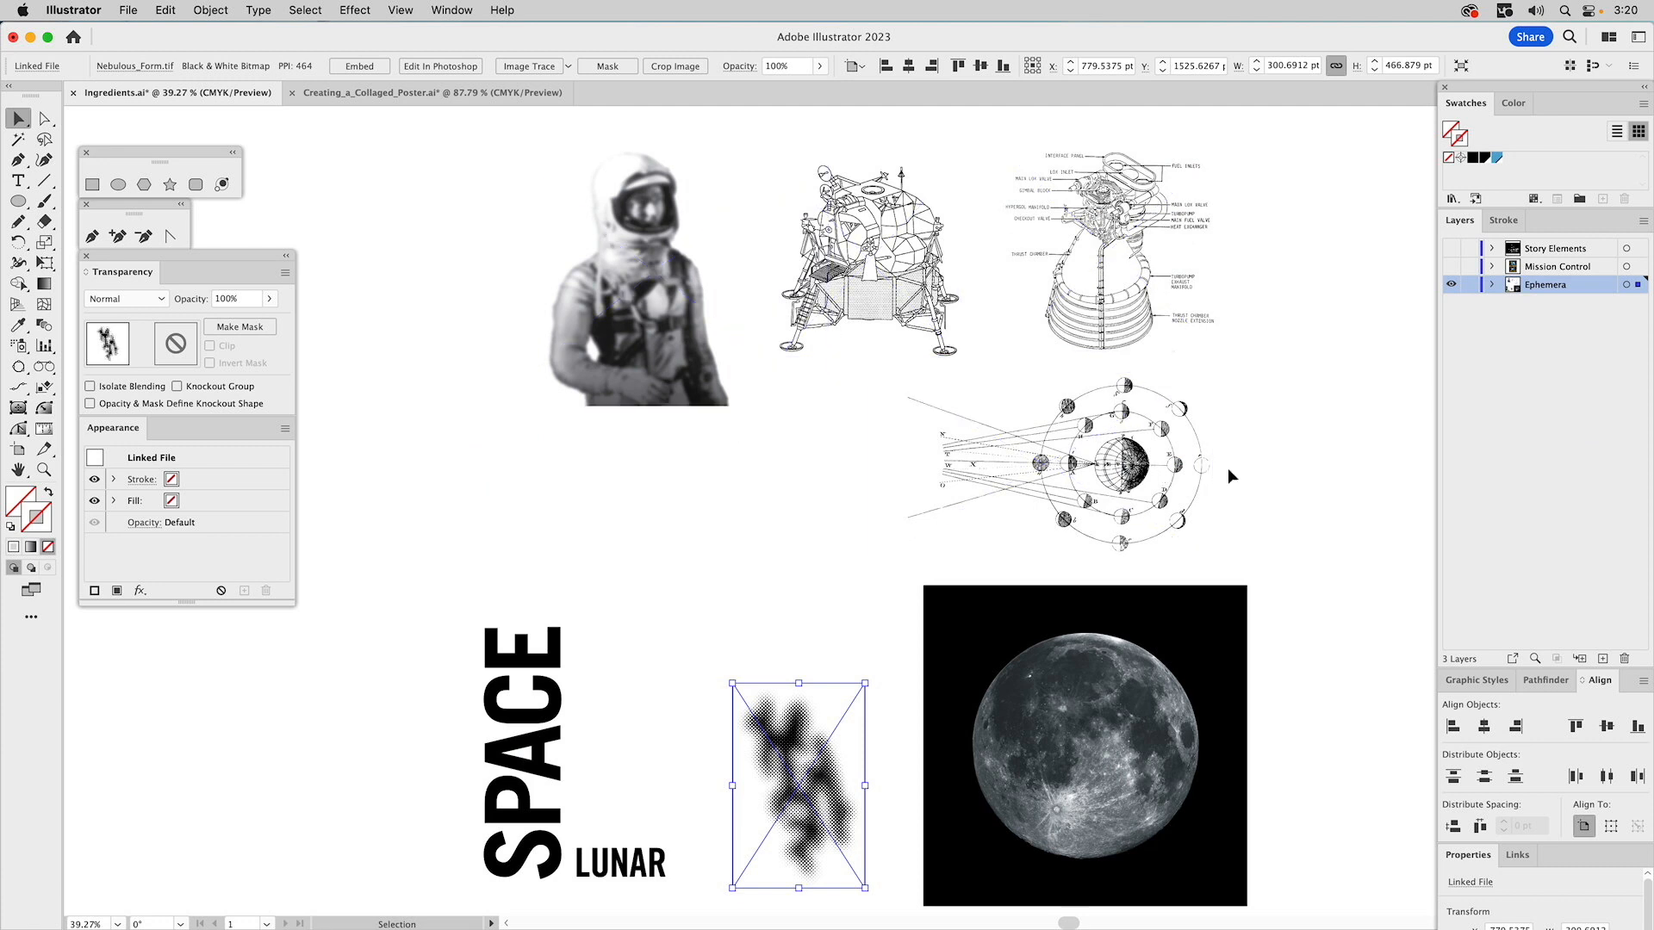
left_click(1451, 268)
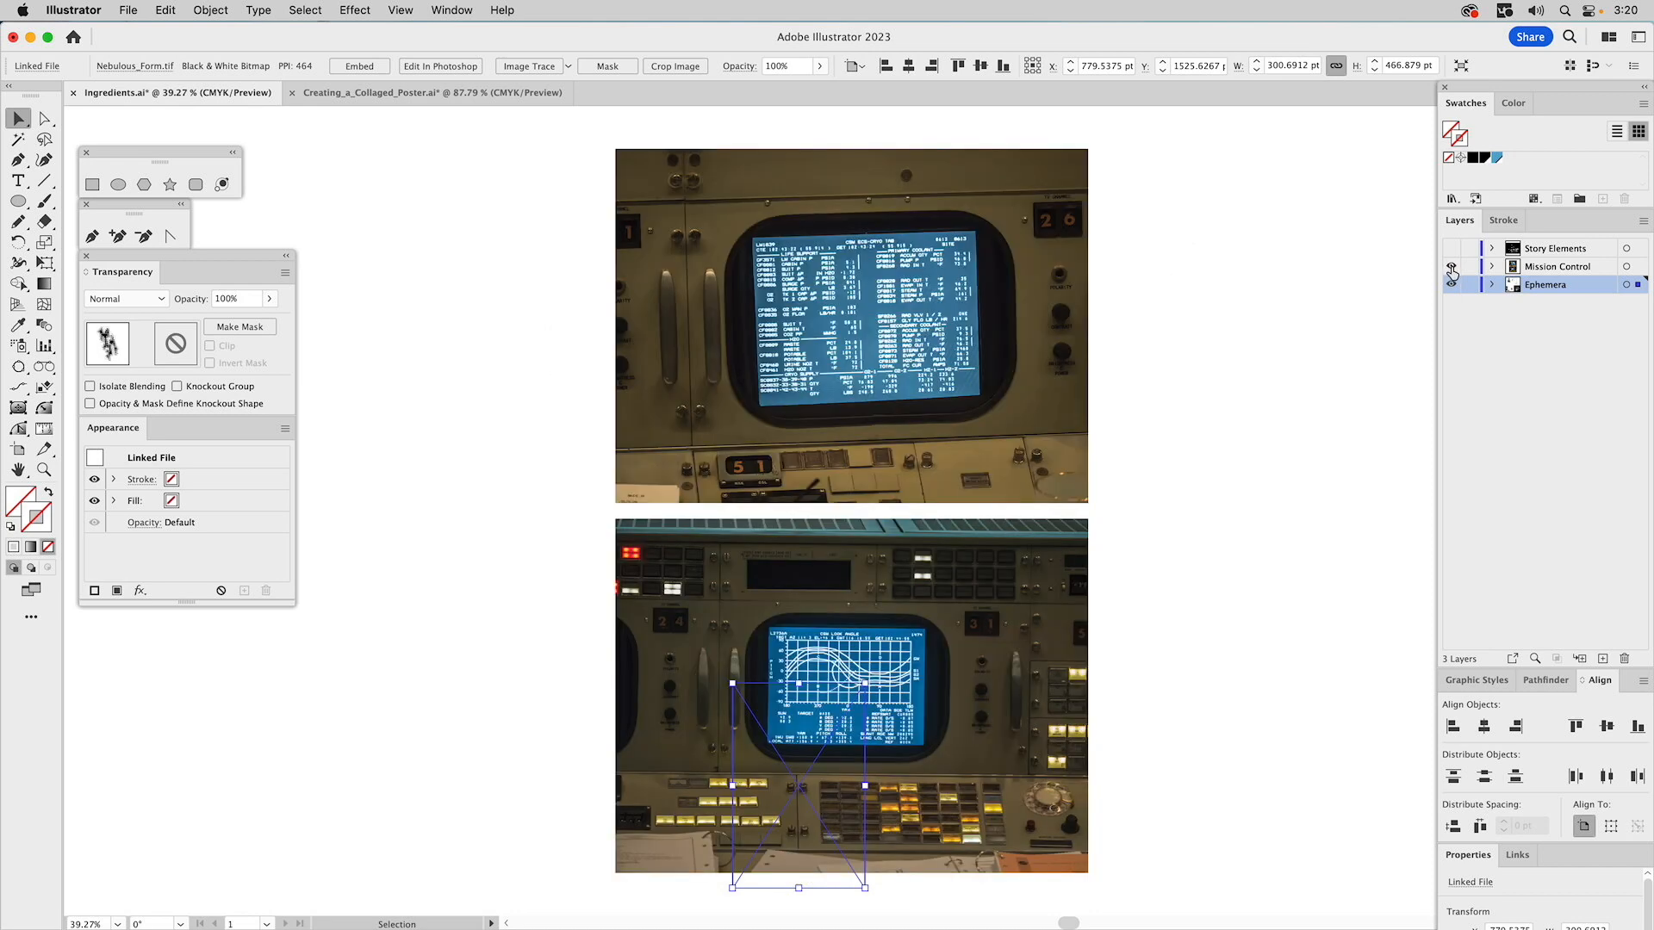
left_click(1451, 285)
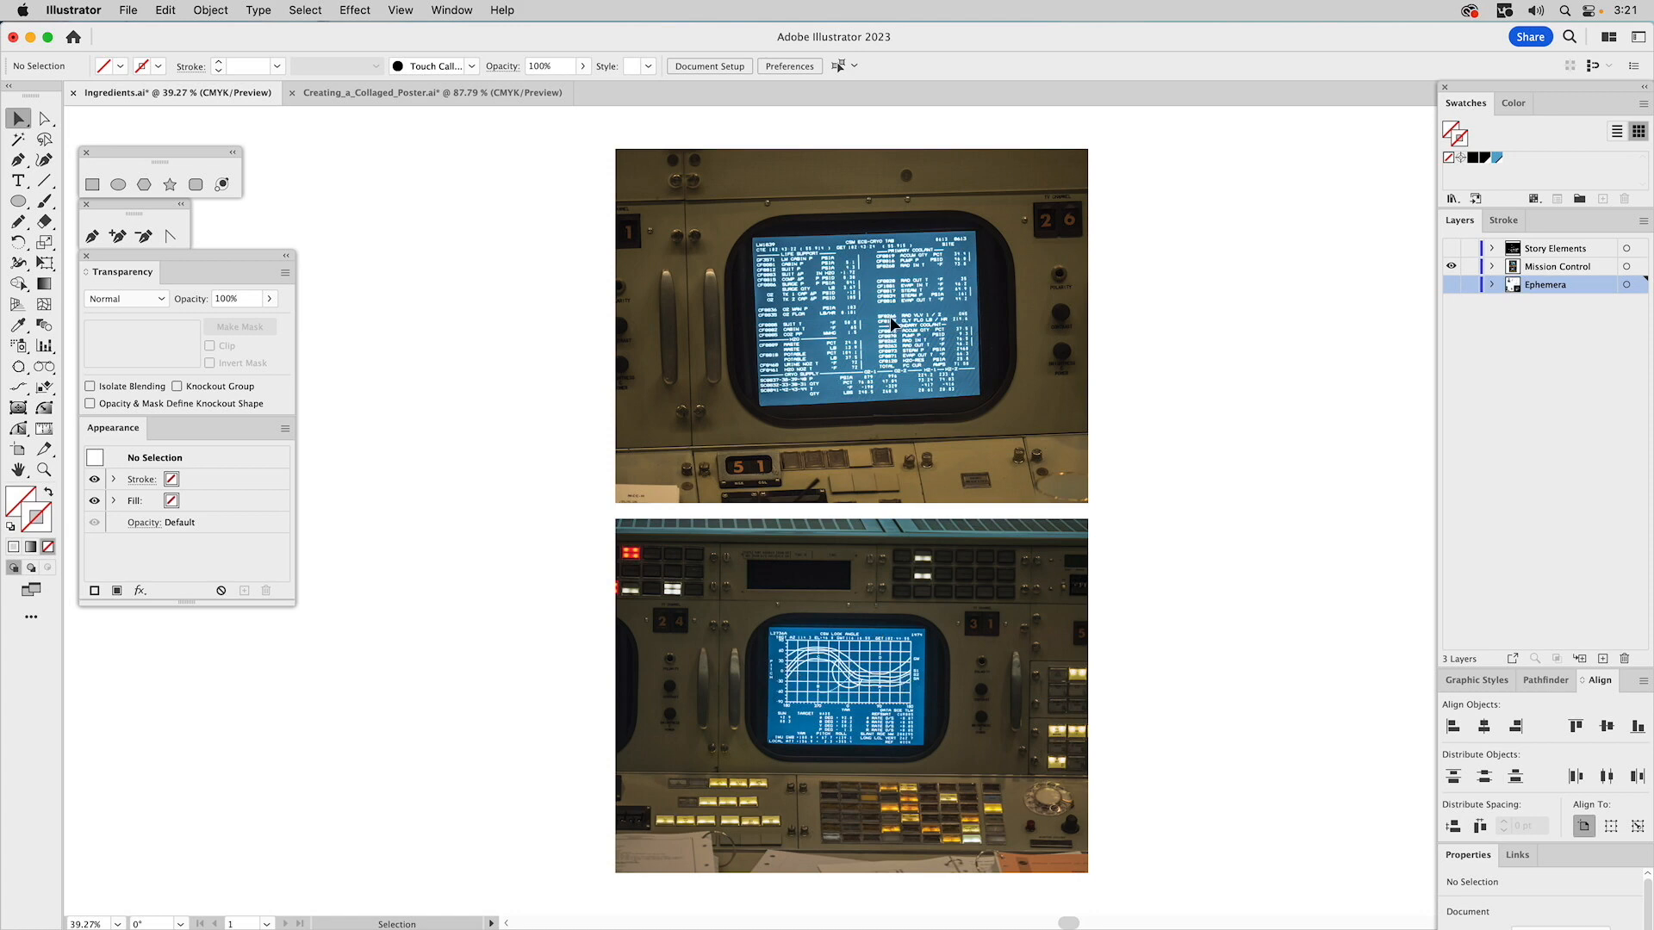
left_click(1450, 284)
left_click(1451, 266)
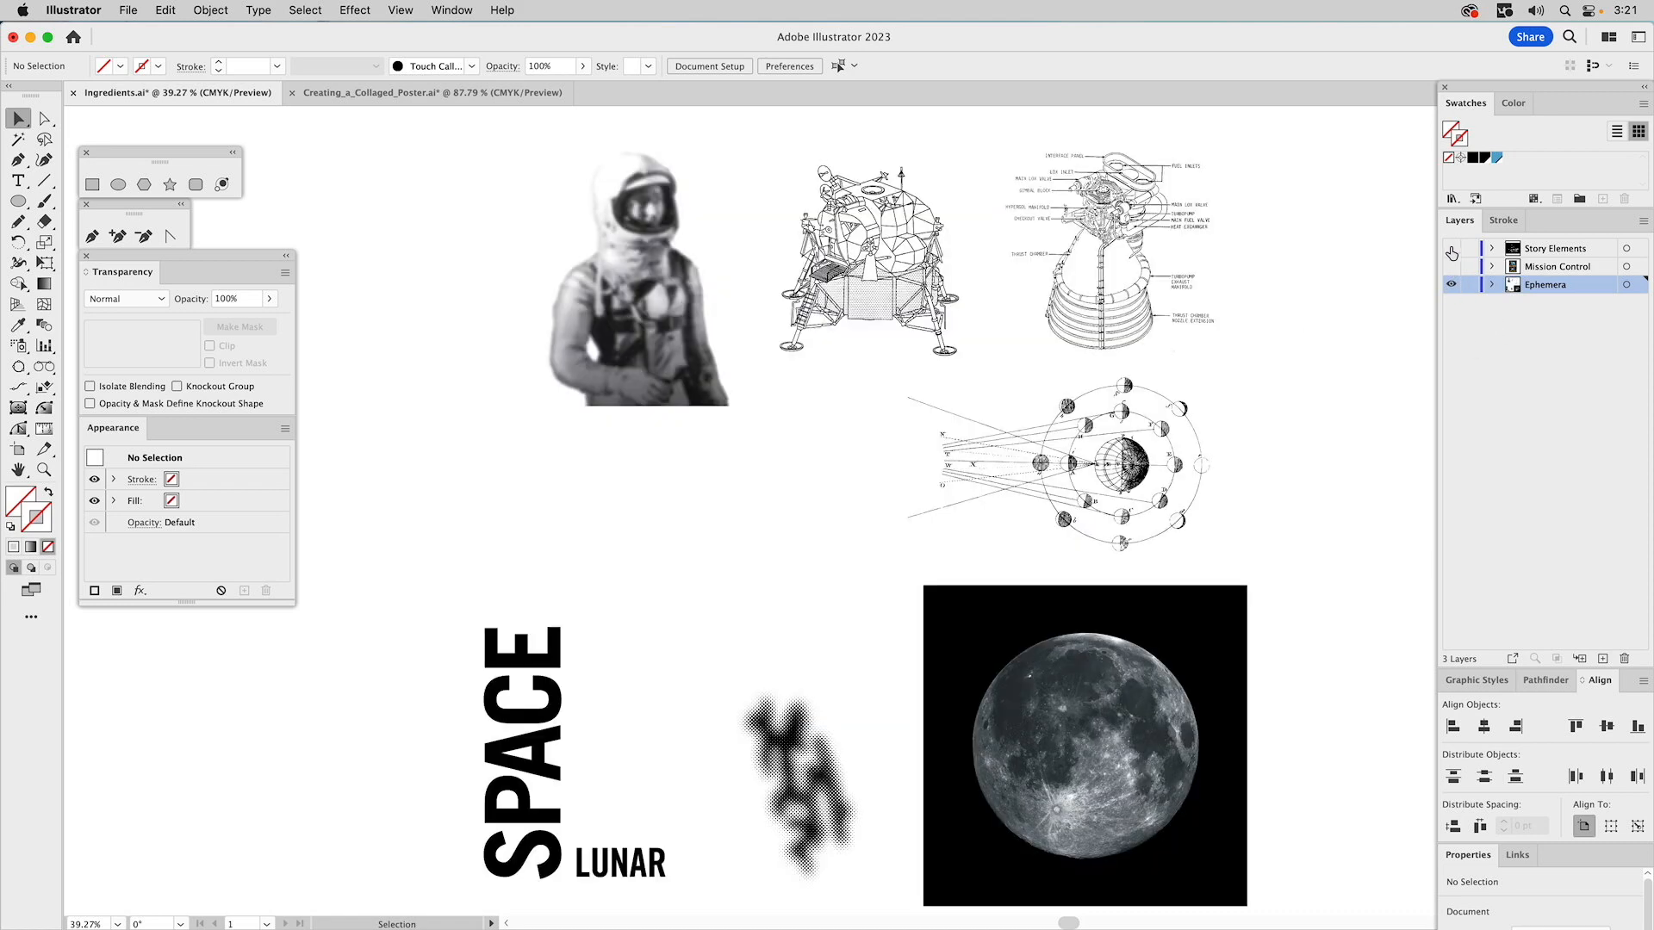
- Show the Story Elements layer and fill the MC1.tif data readout with the blue swatch
left_click(1451, 249)
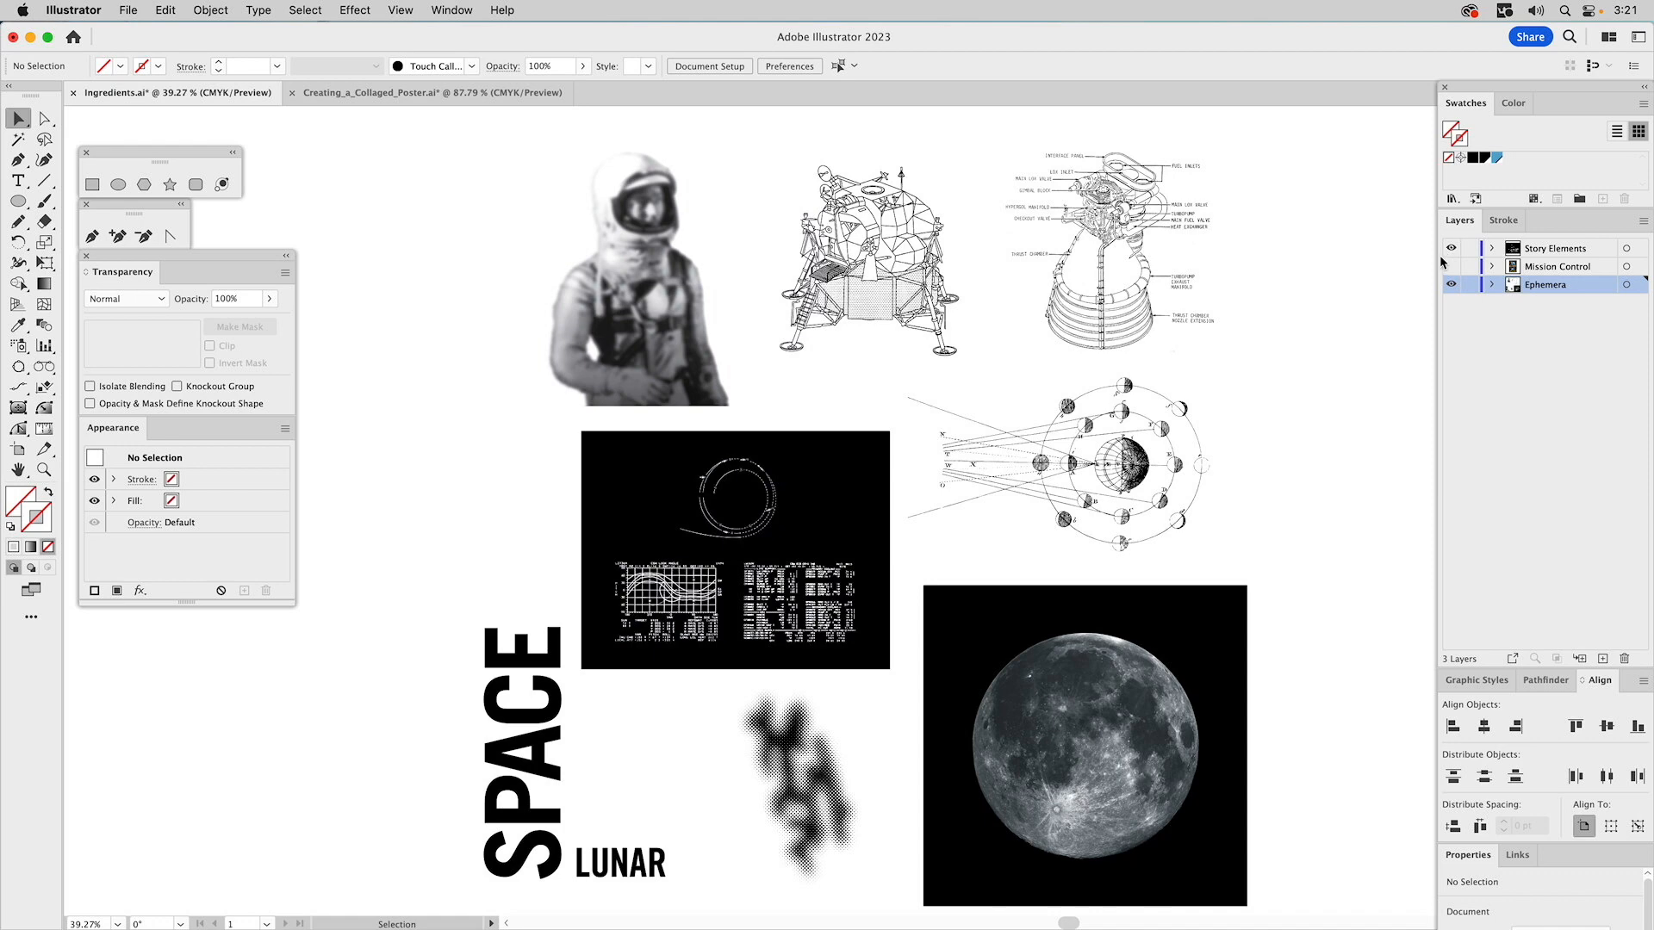
key("z")
left_click_drag(579, 436, 947, 632)
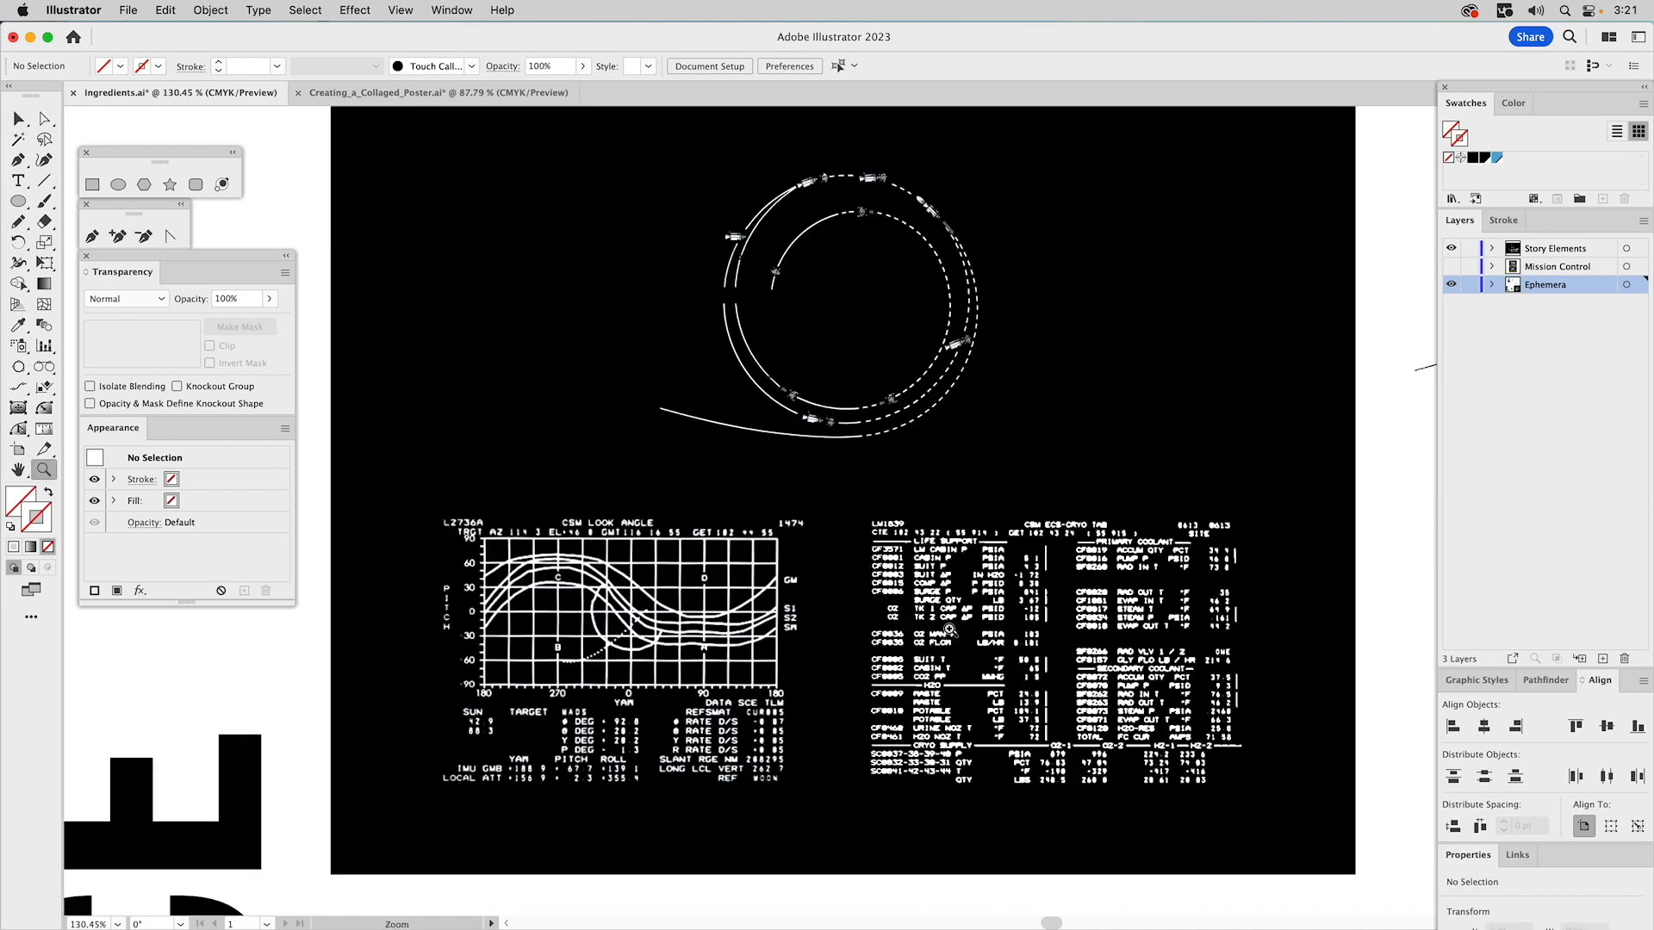
key("v")
left_click(637, 561)
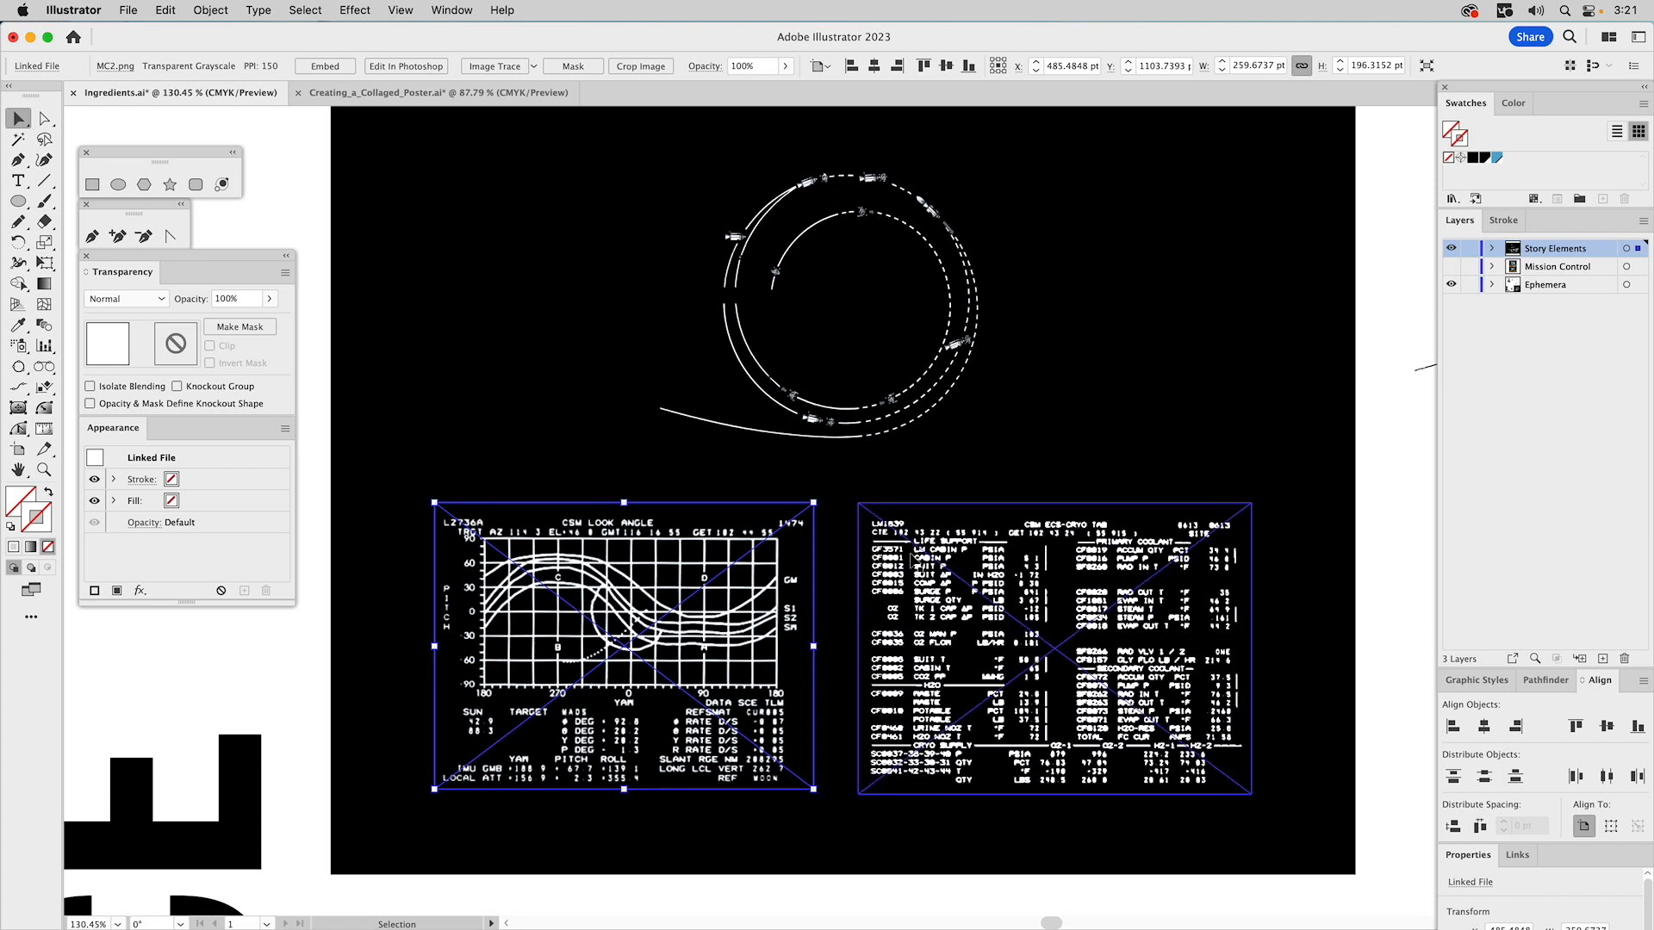
left_click(917, 564)
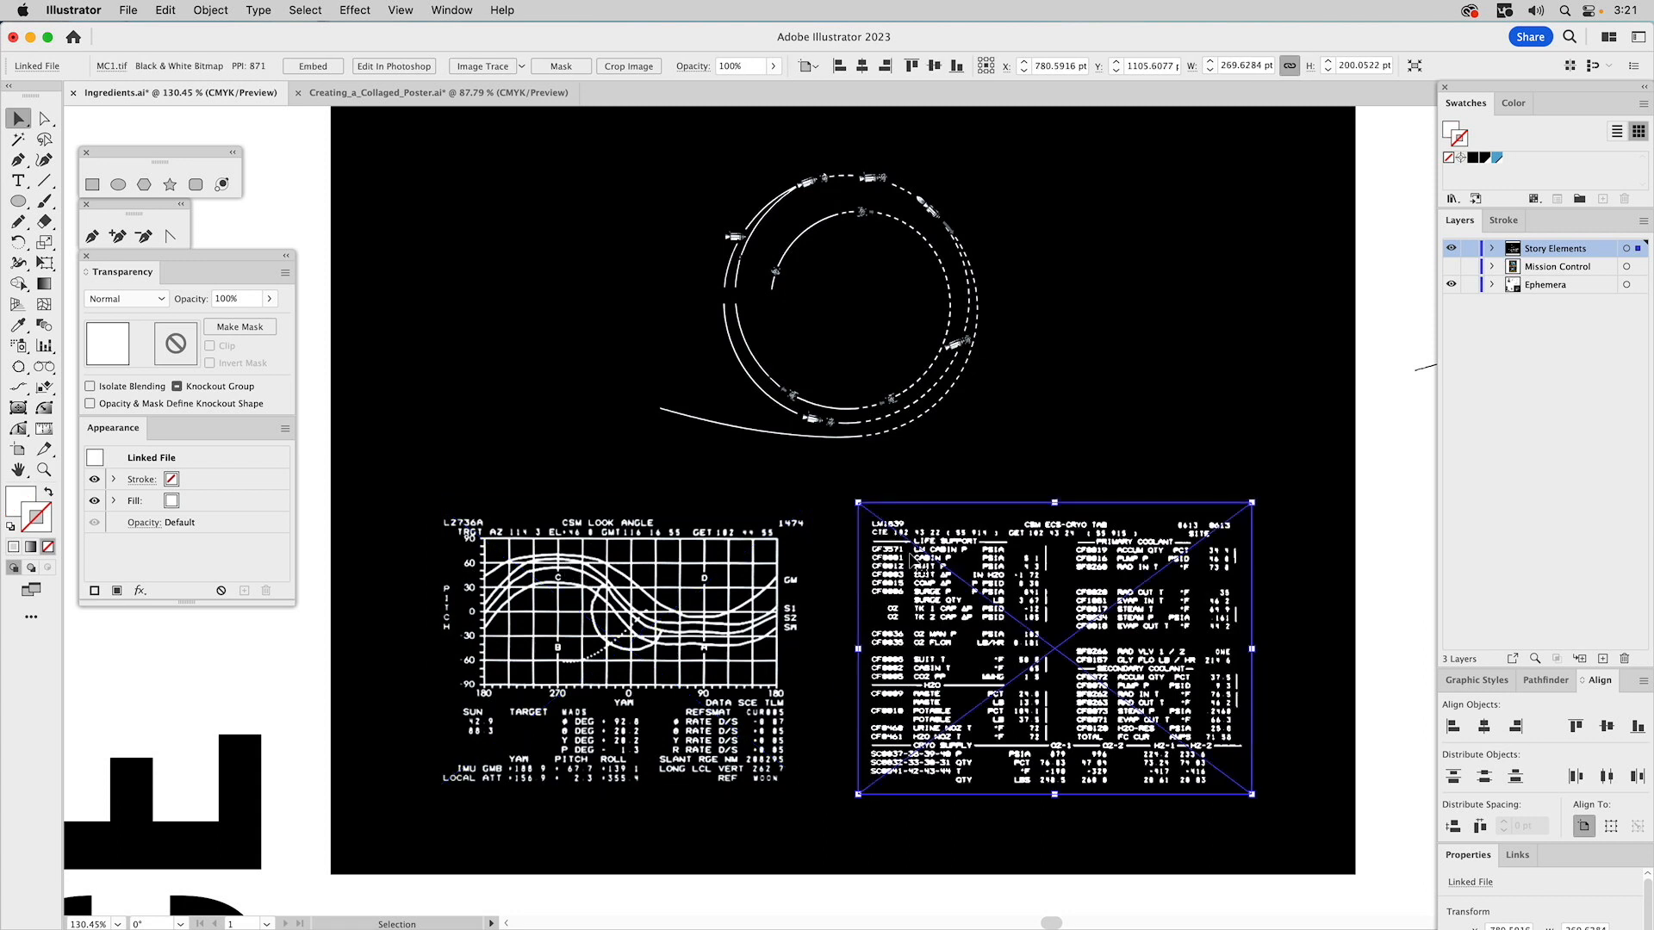
left_click(1499, 161)
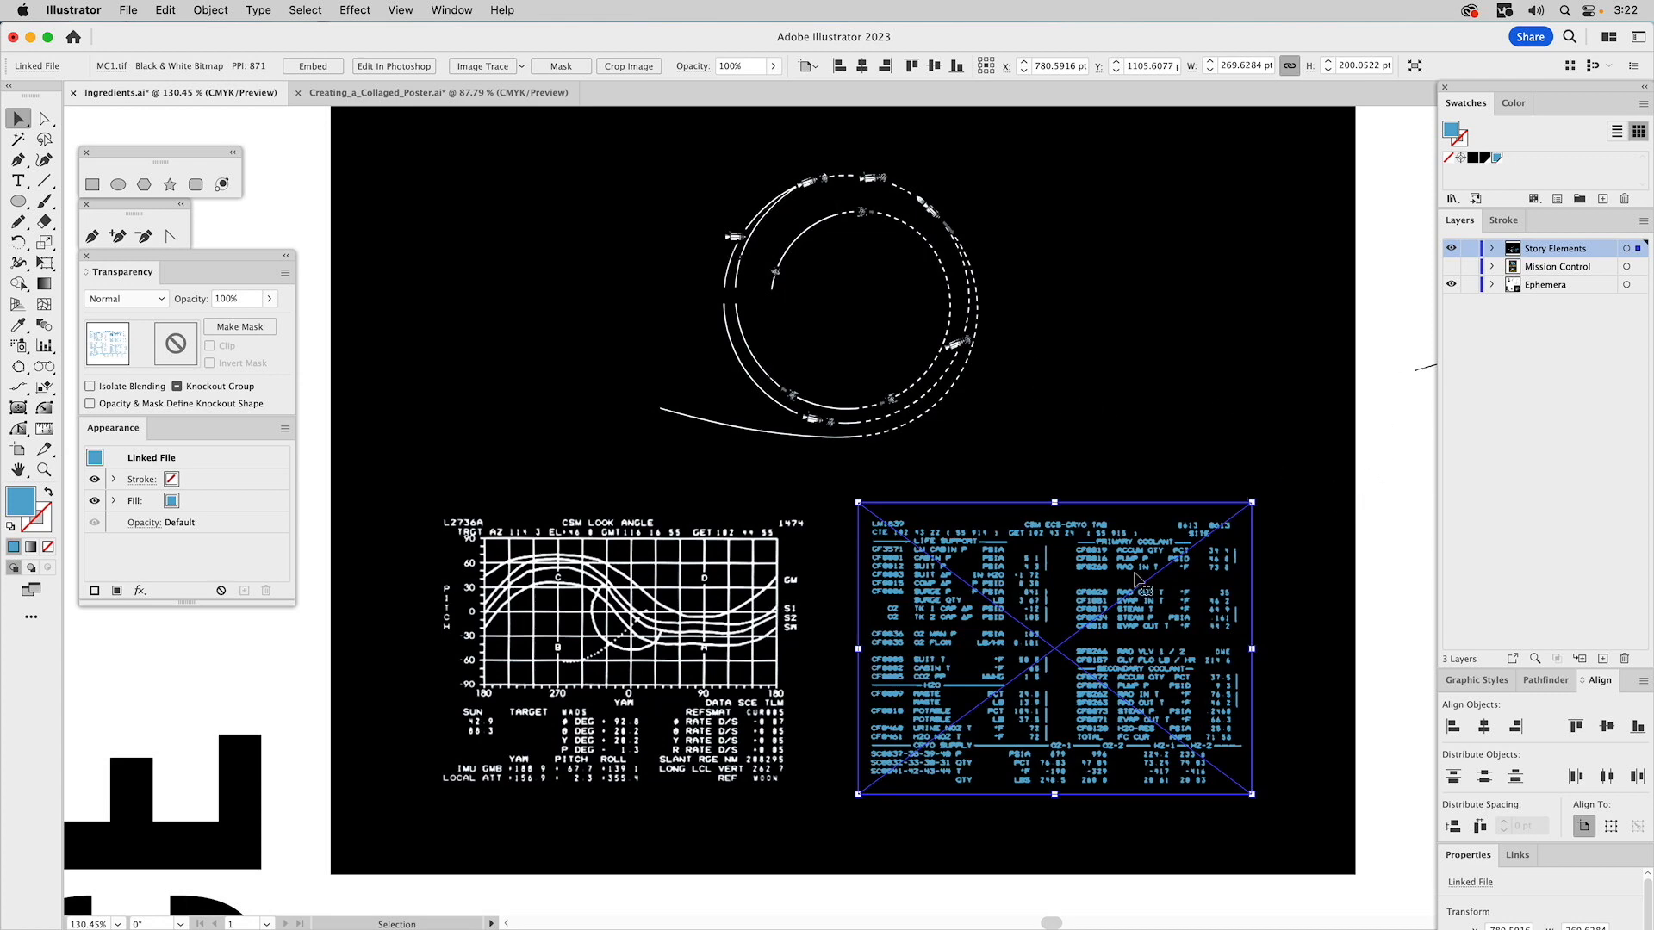
- Copy the blue MC1.tif readout and make the Trajectory and Mission Control layers visible in the poster document
key("a")
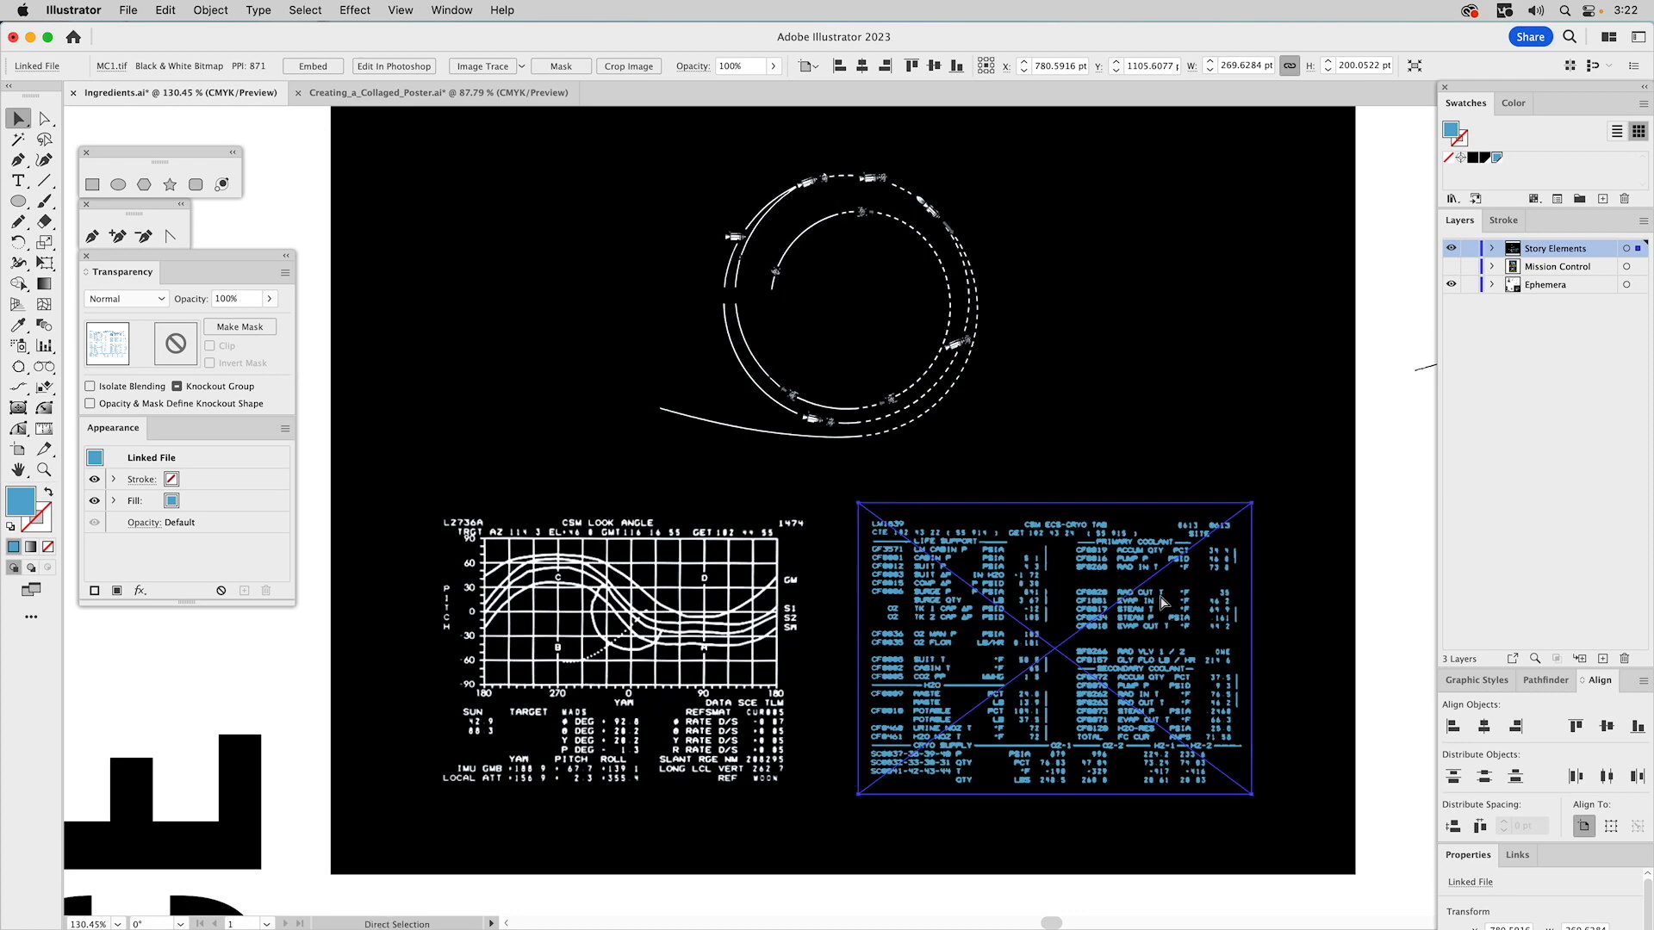
key("v")
key("super+0")
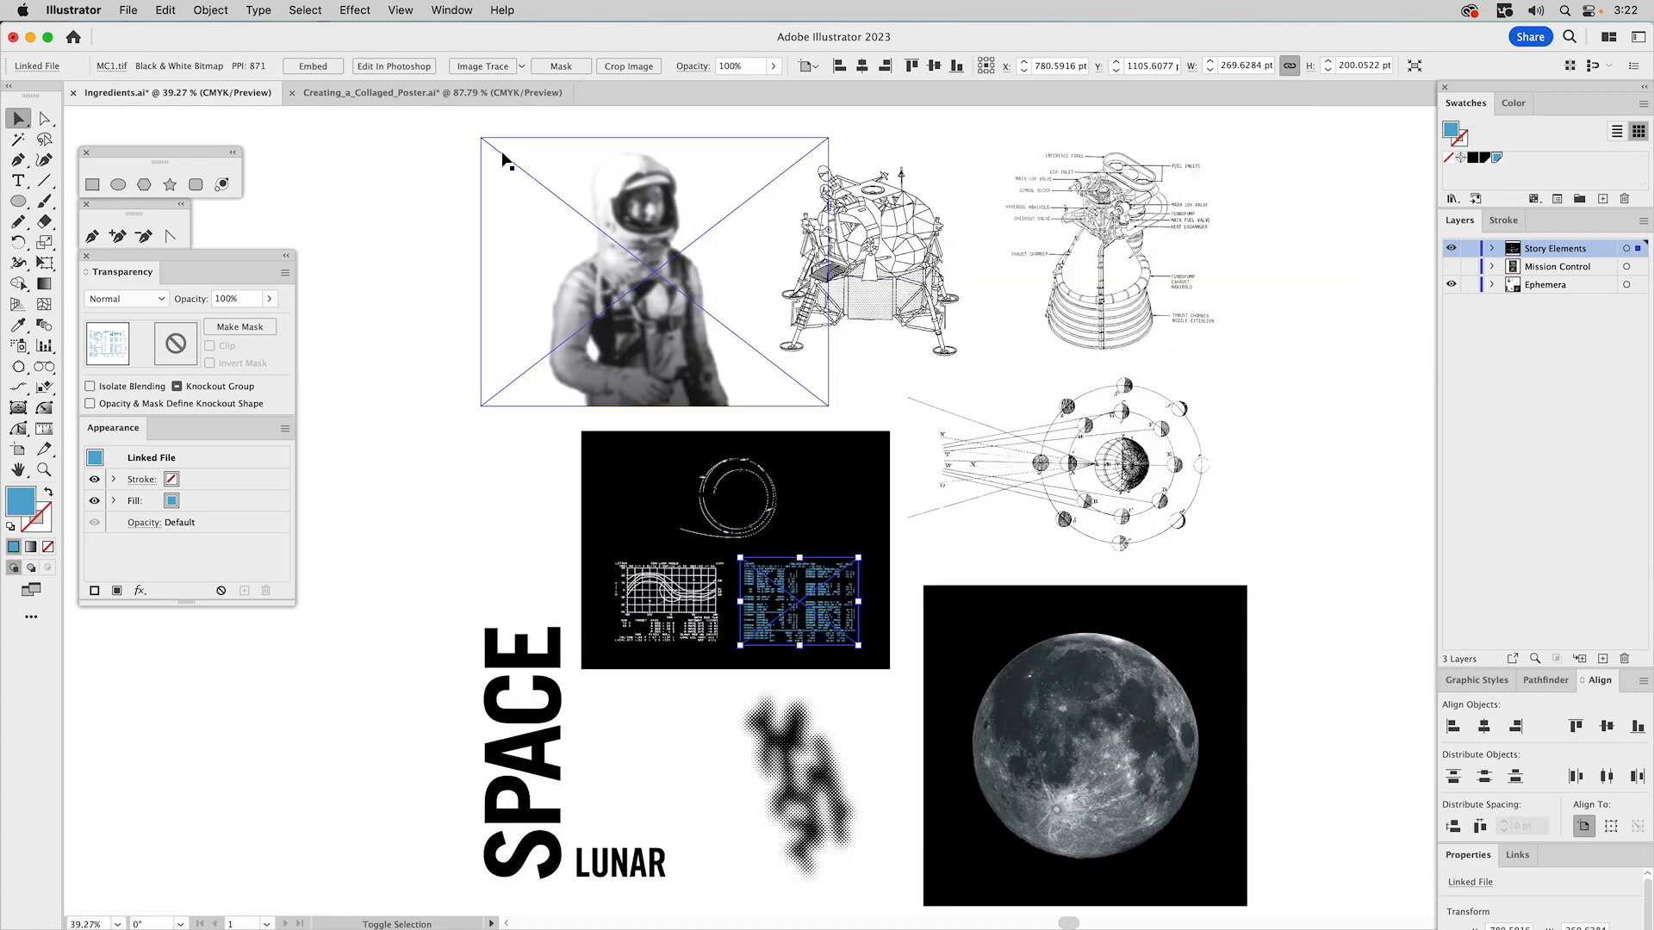
left_click(459, 95)
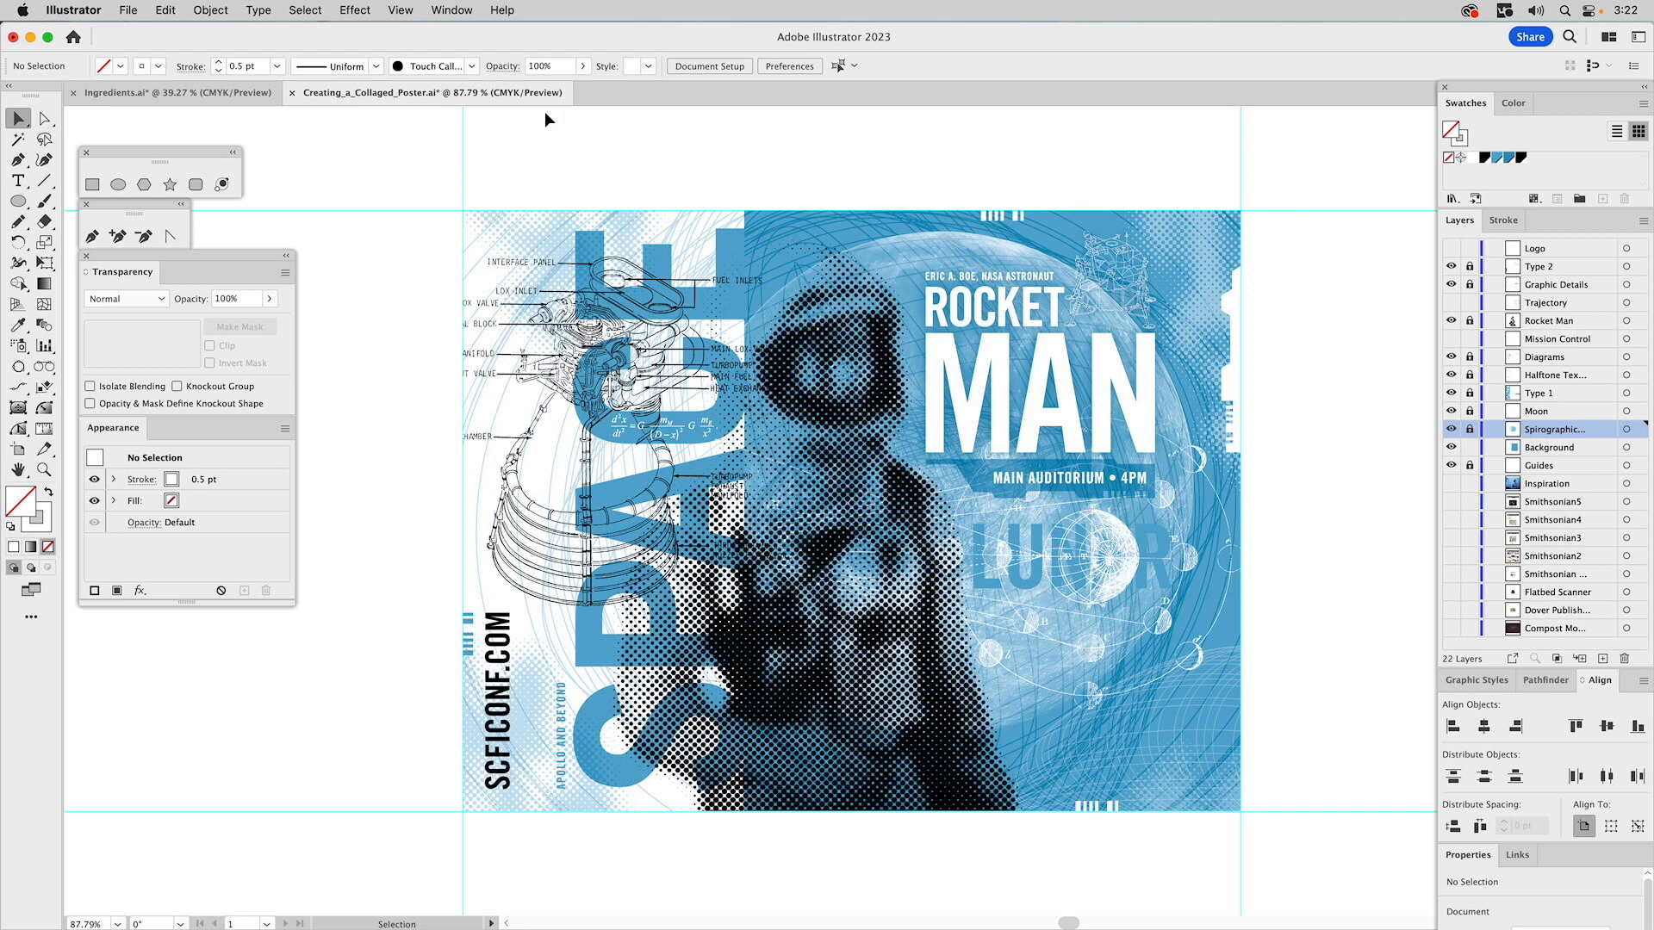
left_click(1451, 304)
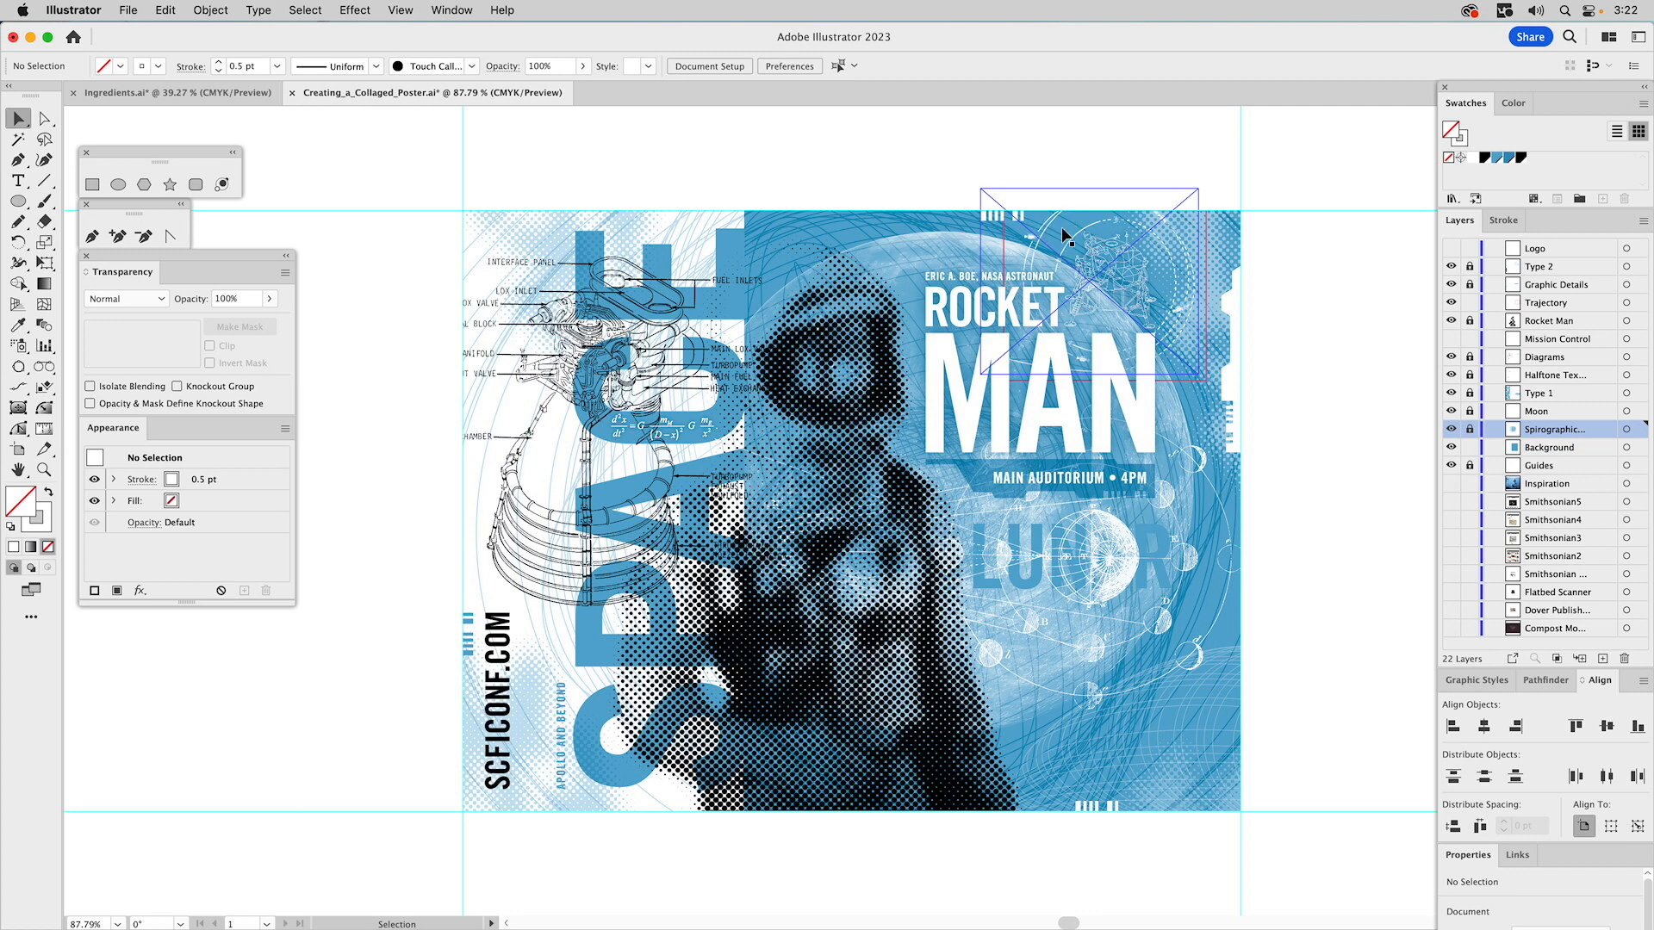
left_click(1540, 304)
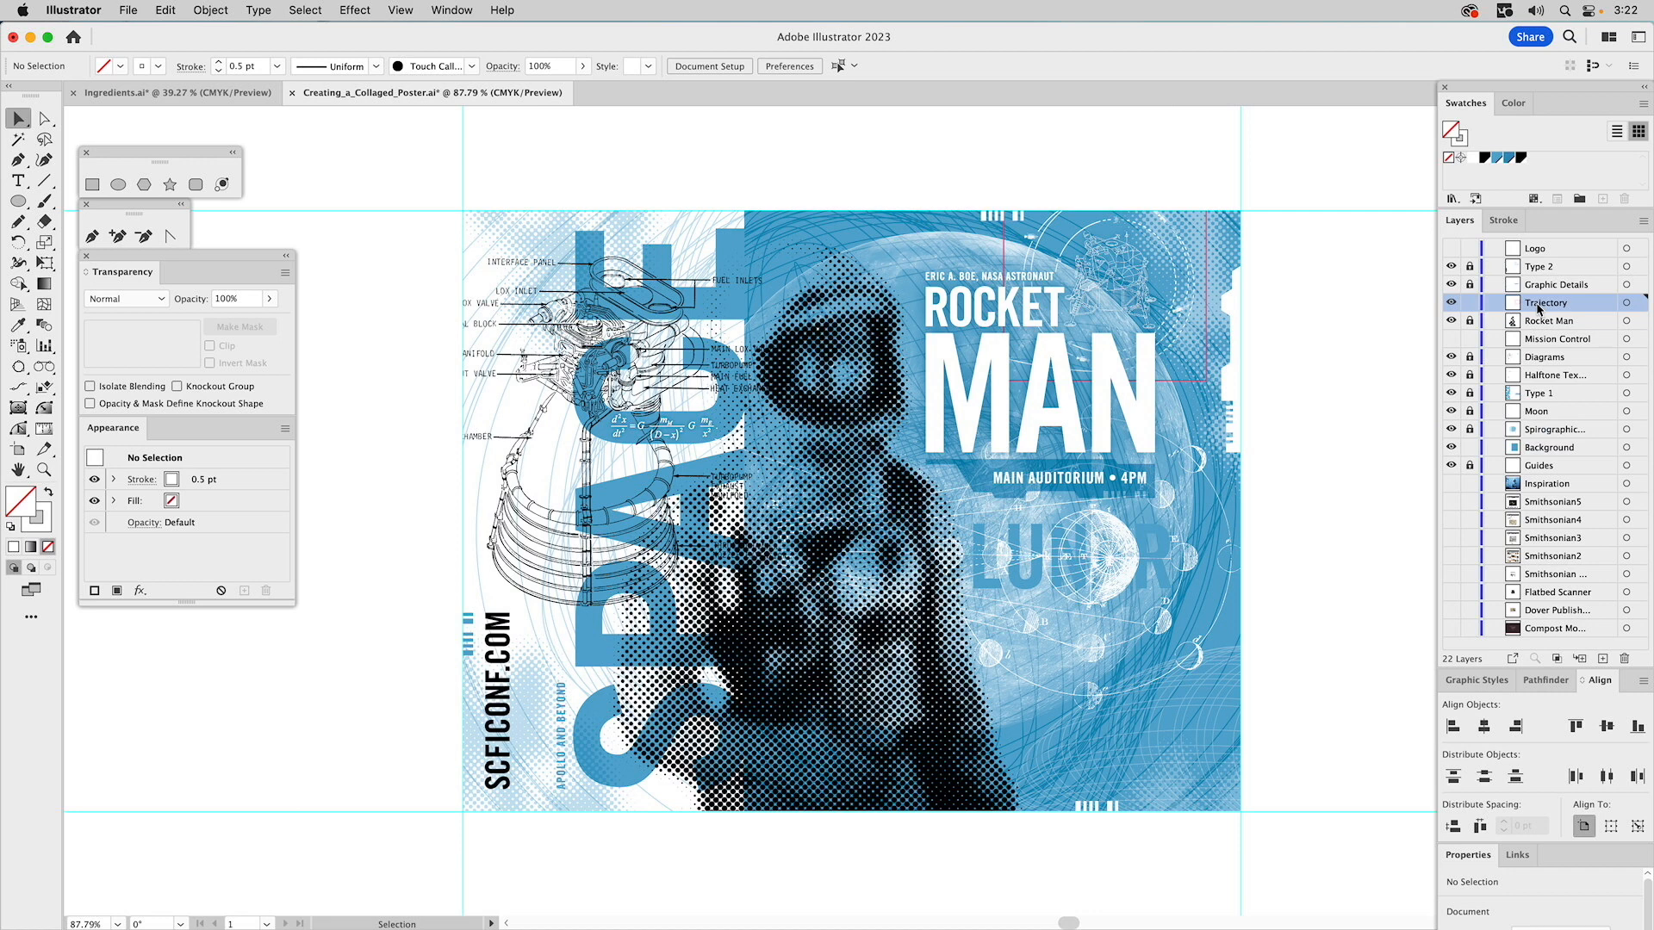
left_click(1450, 338)
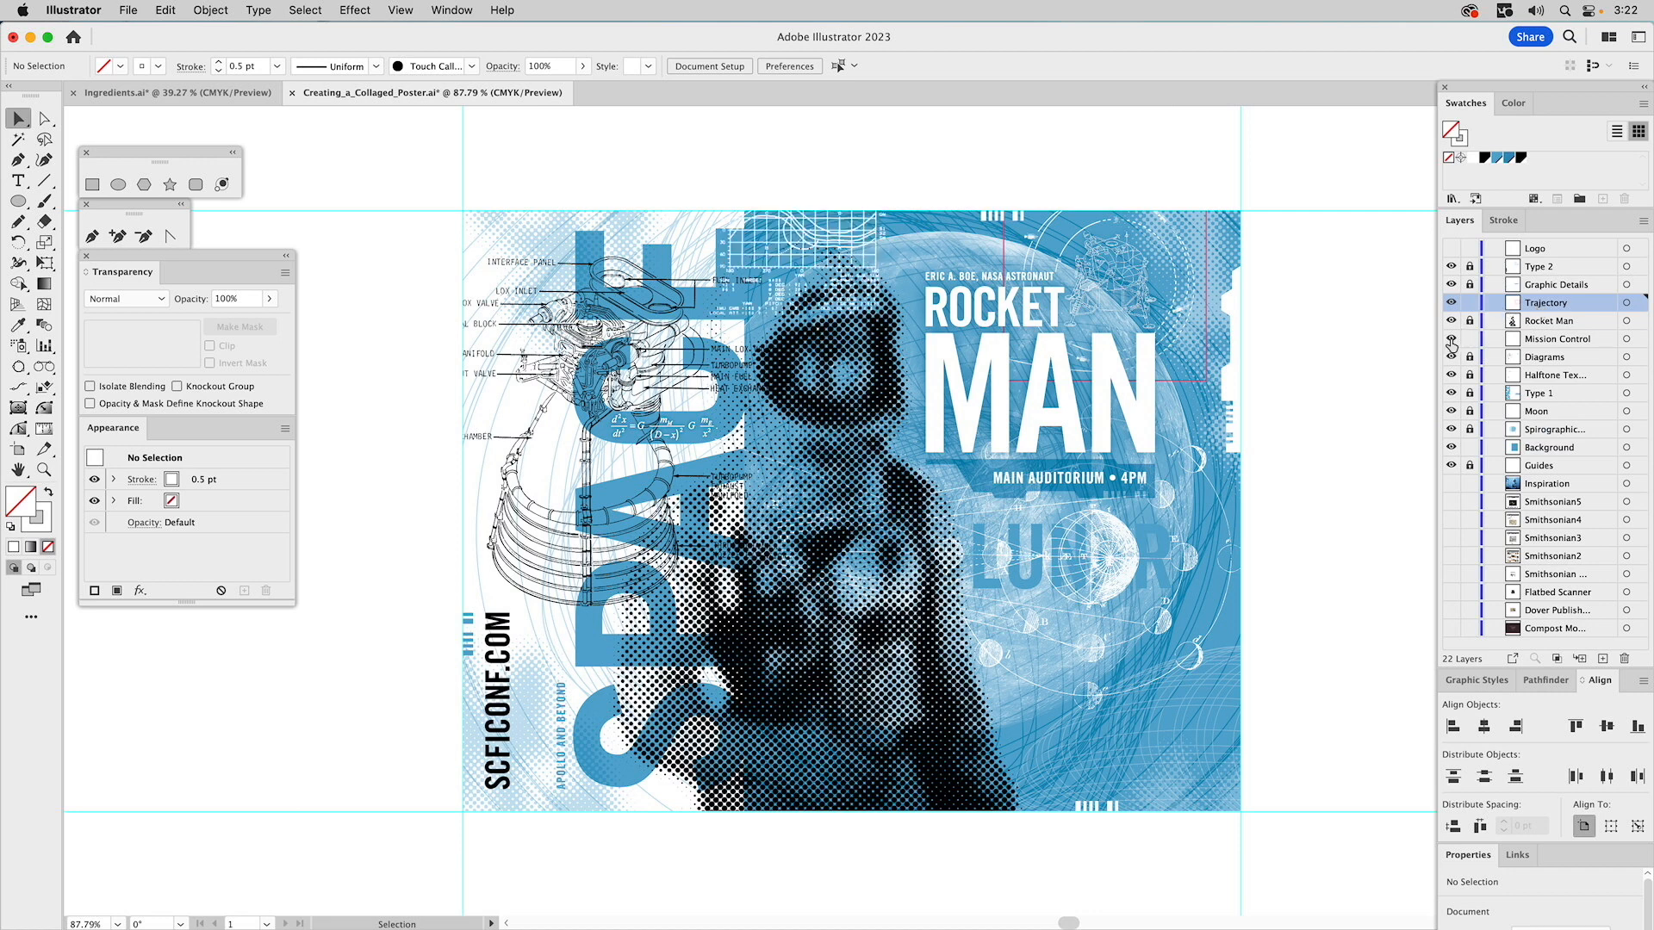
- Check the link of the MC2.png chart above the astronaut and dock the Links panel beneath the Appearance panel
left_click(844, 229)
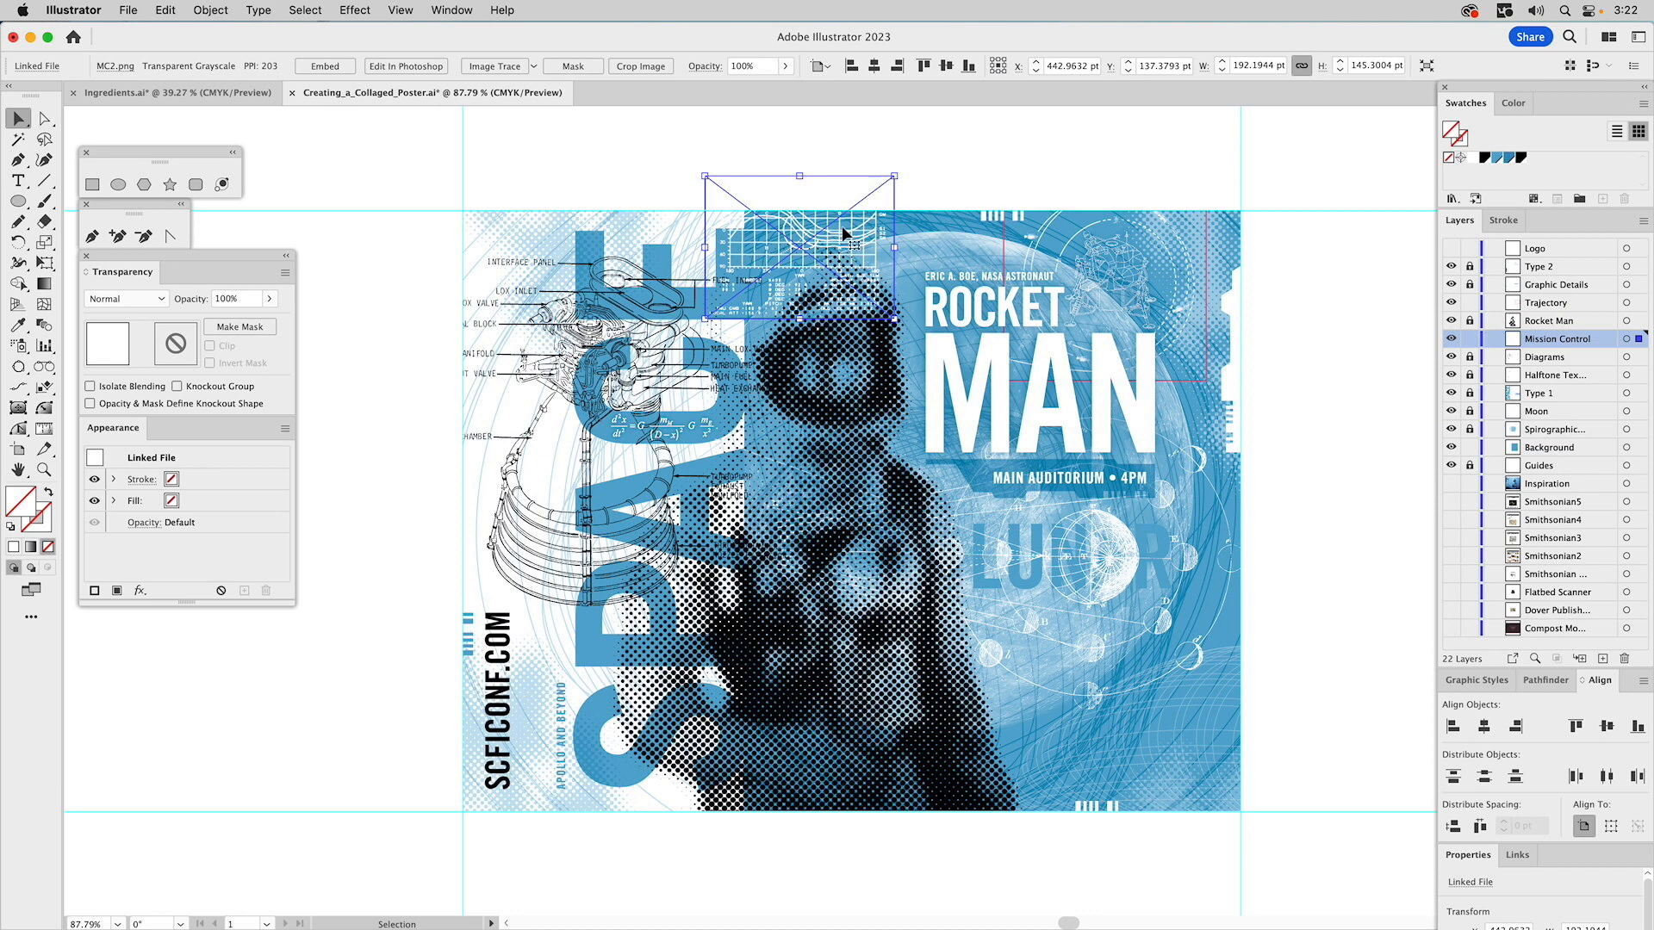
left_click(1517, 857)
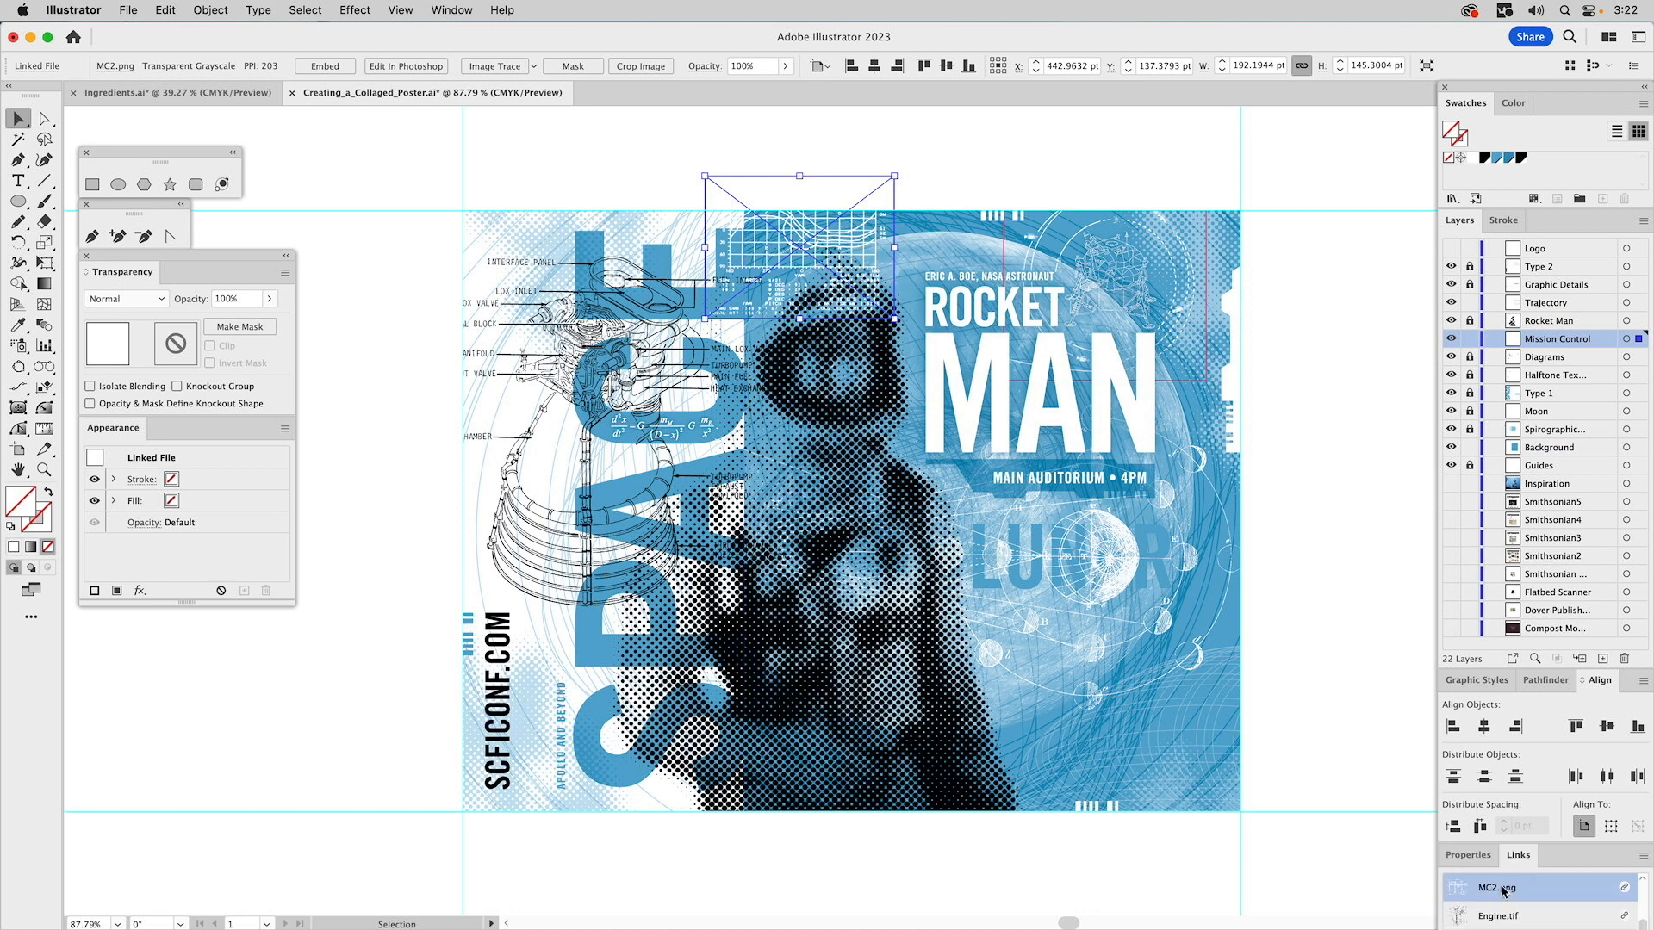
left_click(1457, 858)
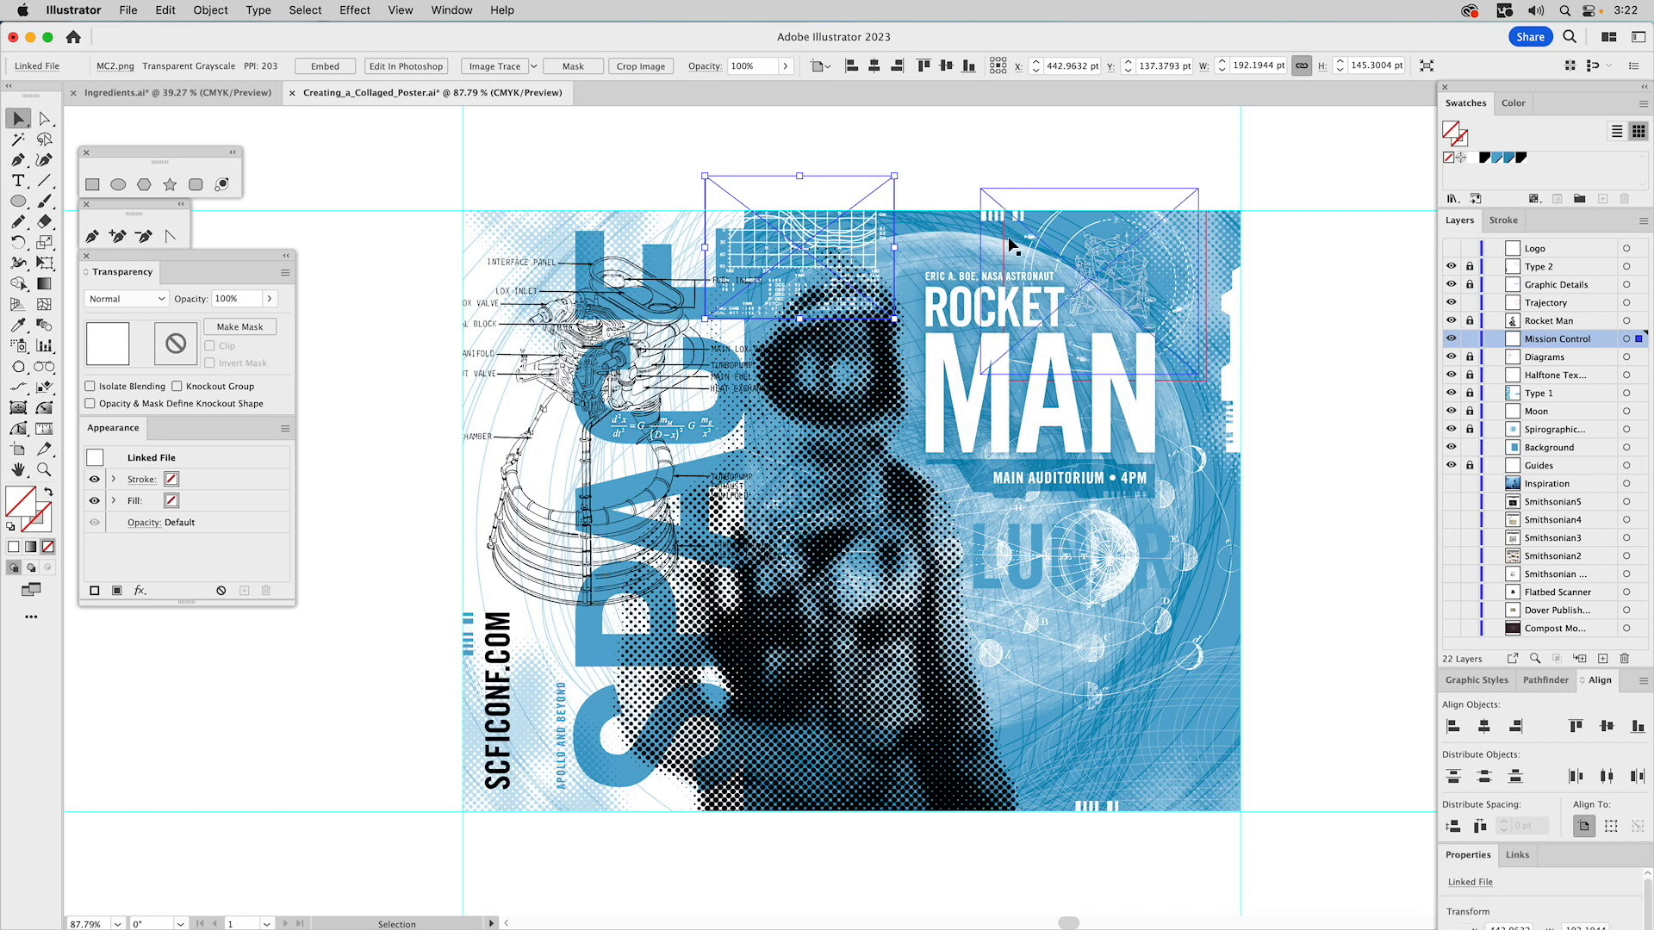
left_click_drag(1518, 855, 120, 633)
left_click_drag(106, 633, 103, 603)
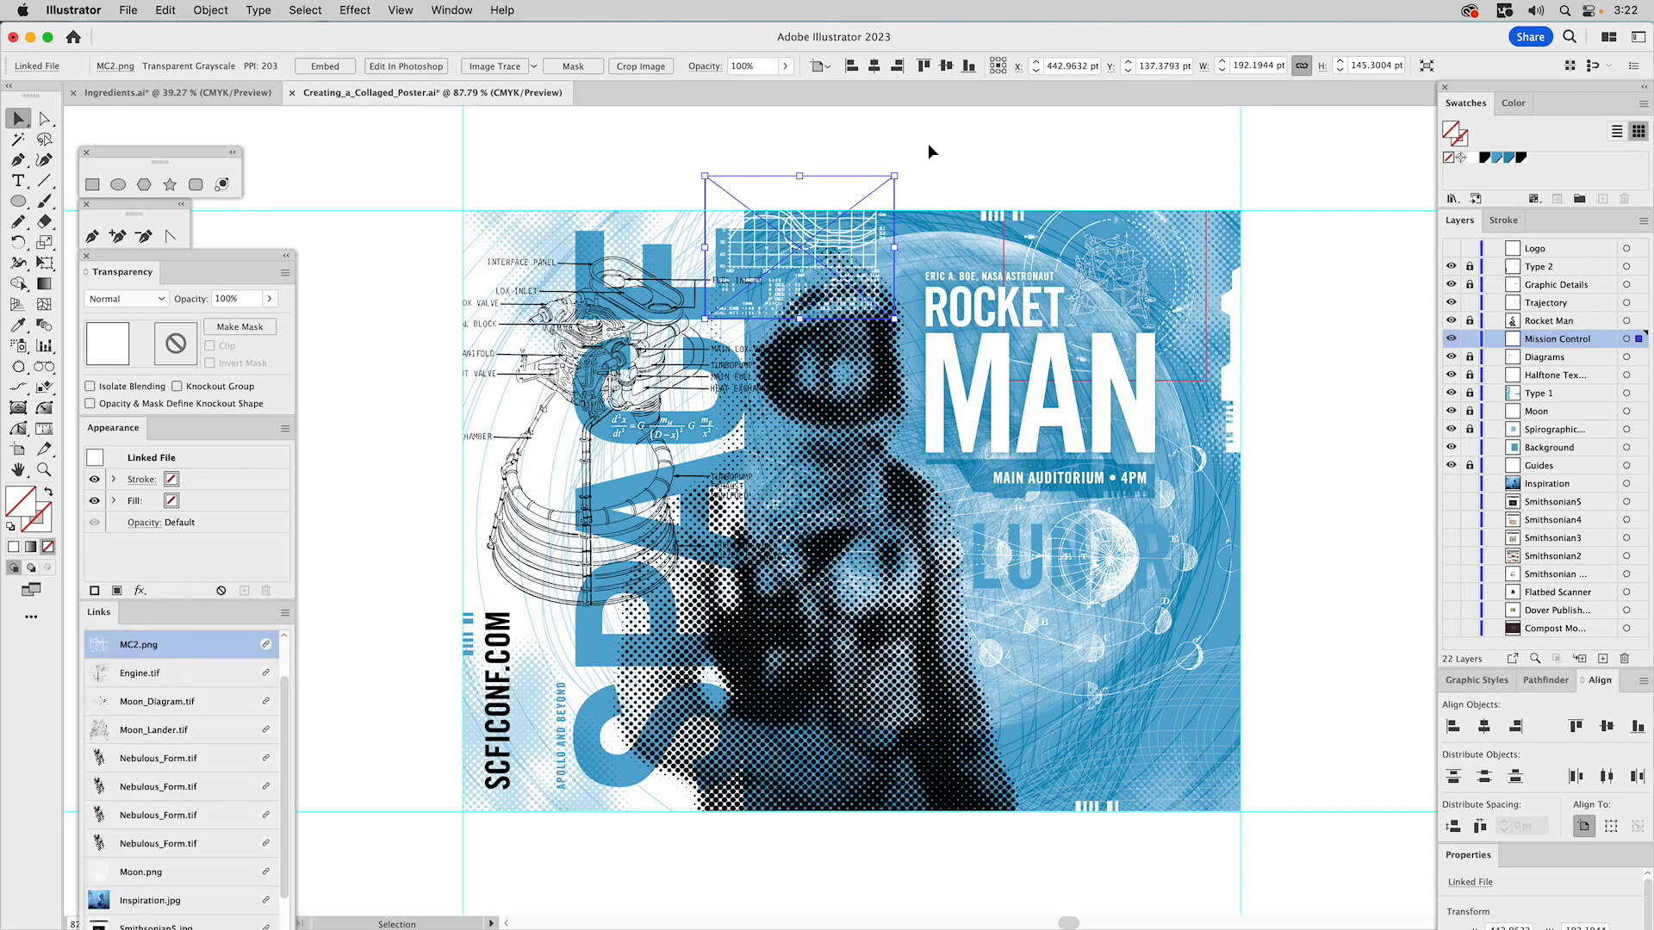
- Paste the MC1.tif readout into the poster, move it over the left edge, and scale it down to about 222 by 165 pt
left_click(976, 139)
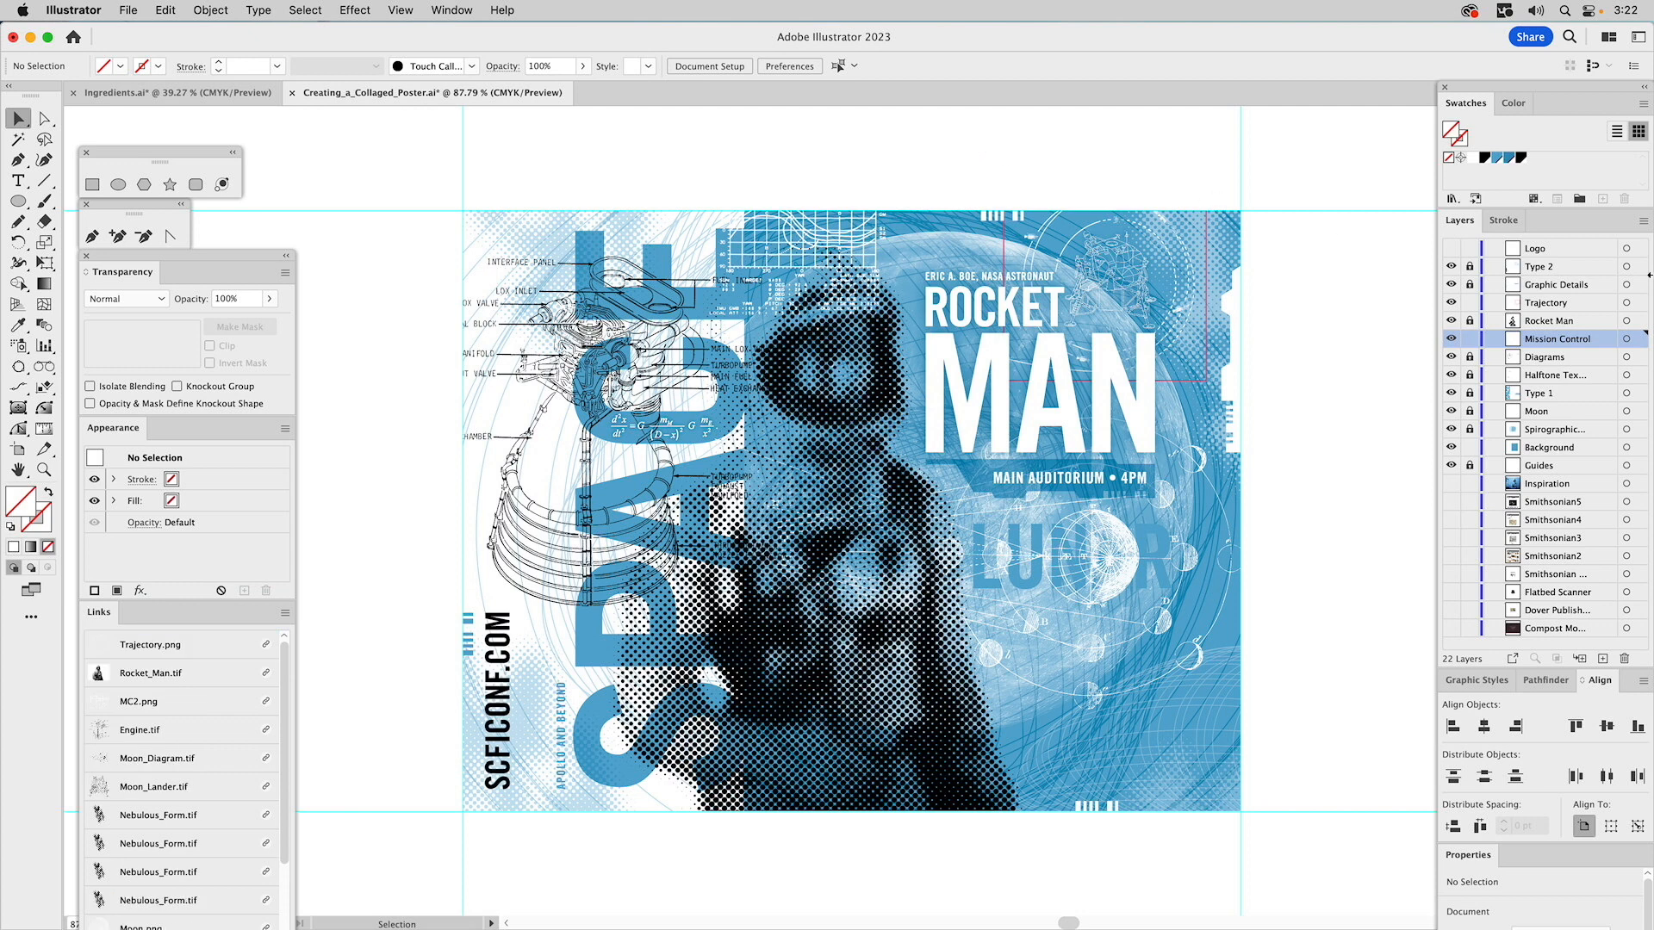
left_click(963, 552)
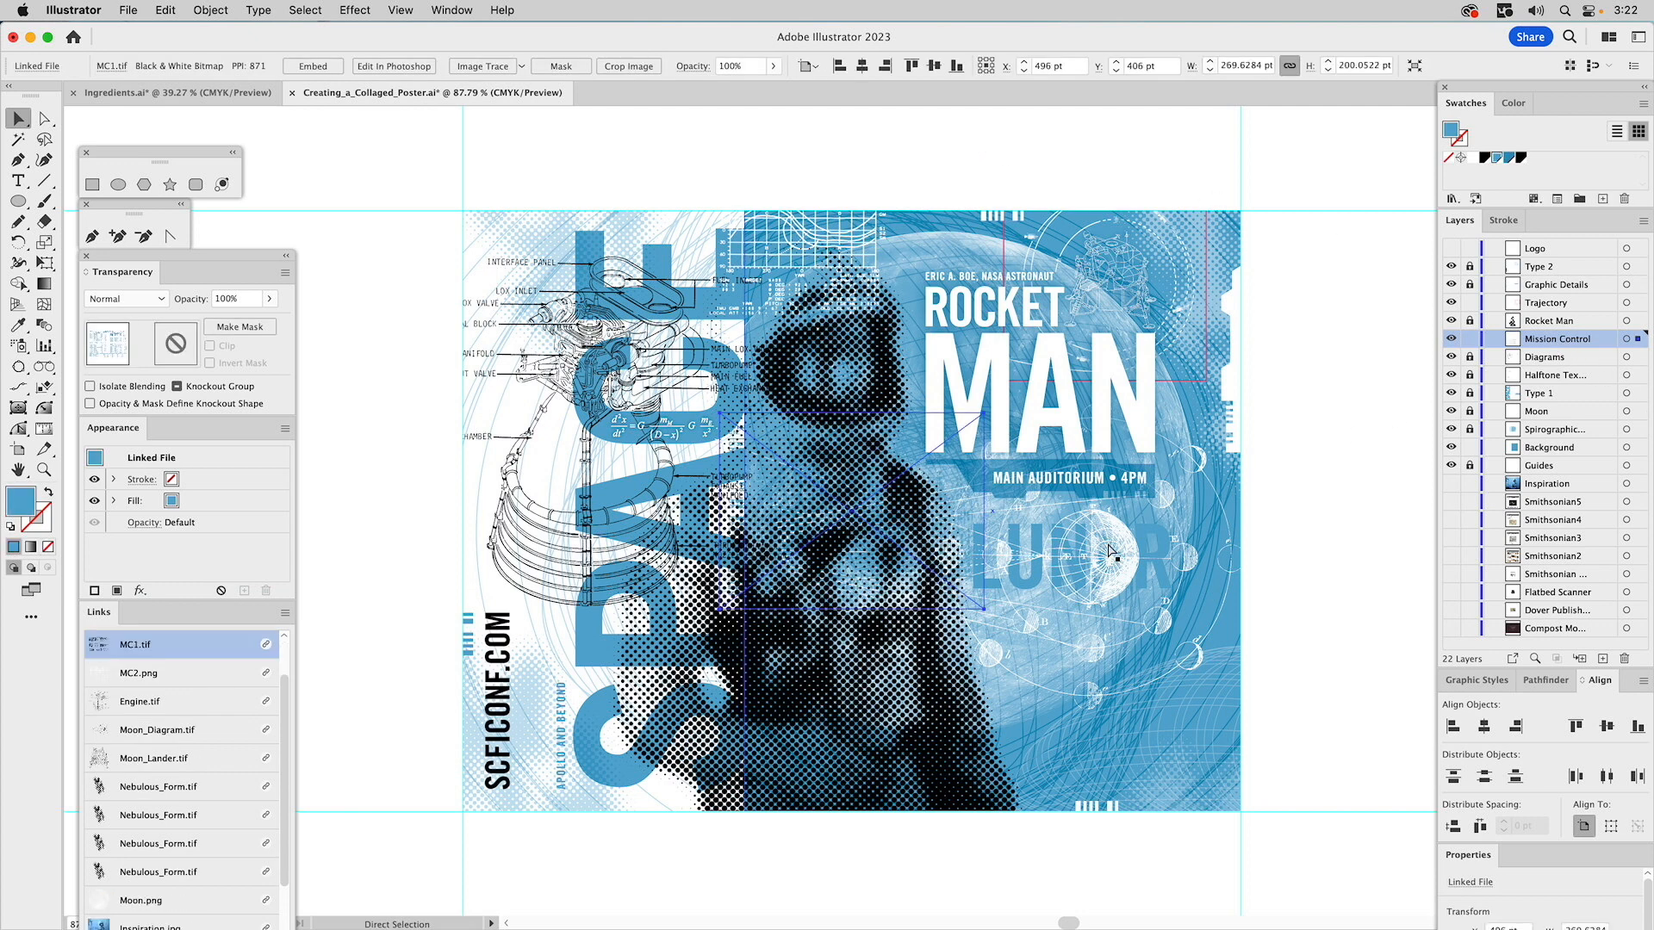
left_click_drag(963, 487, 555, 475)
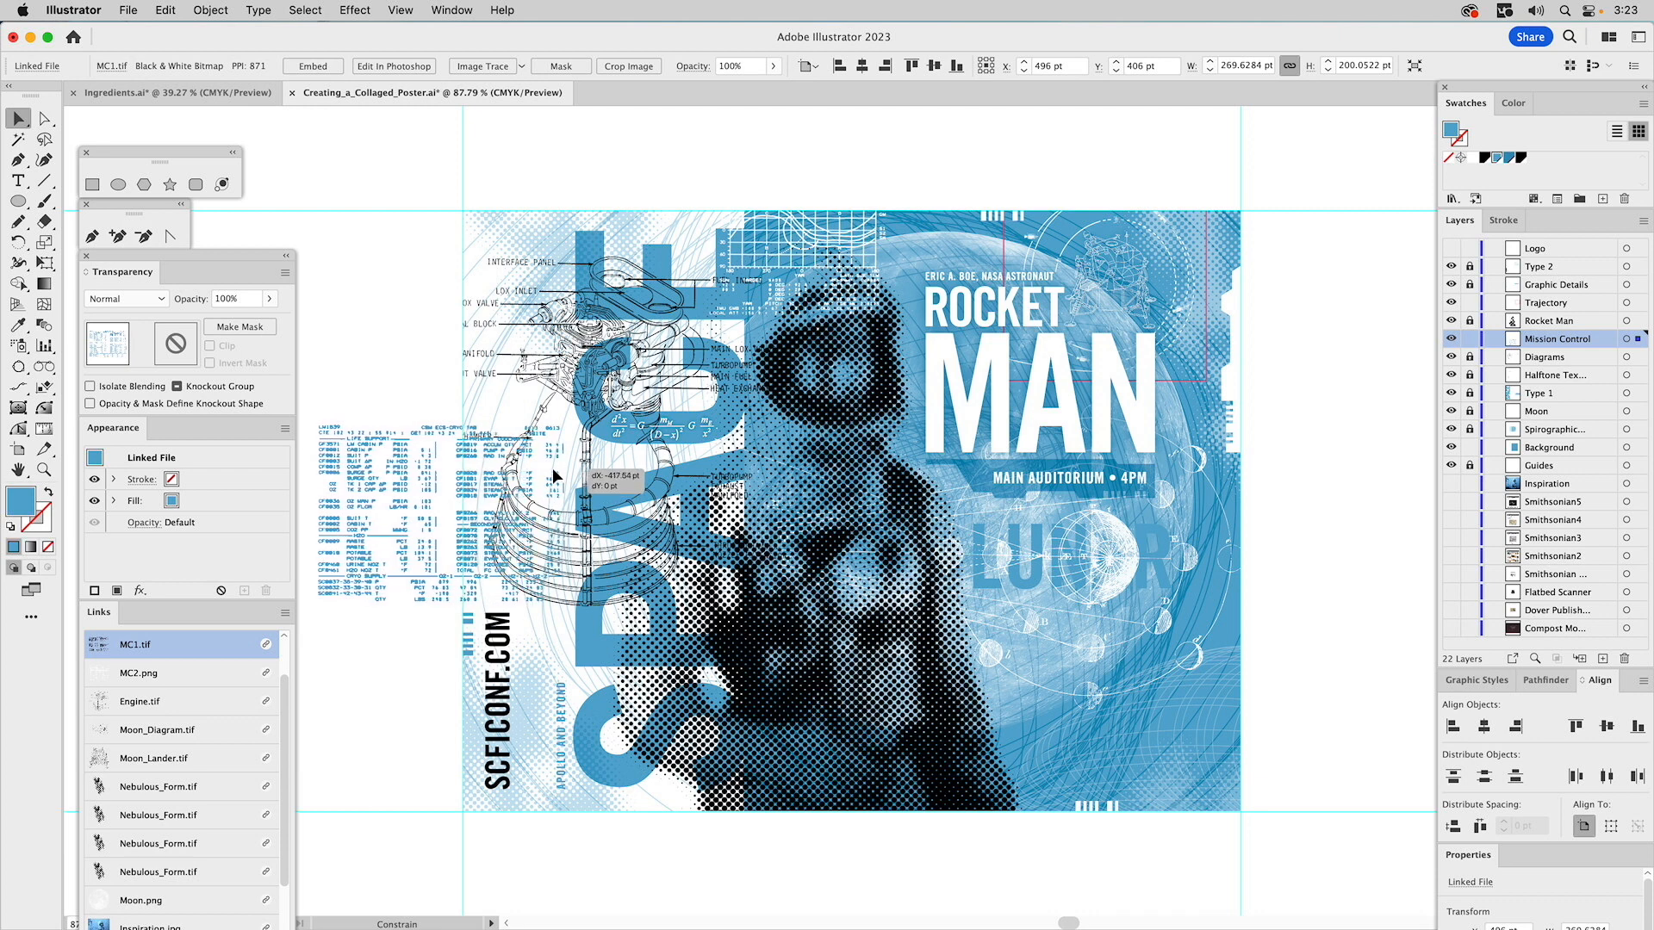
left_click_drag(555, 475, 641, 493)
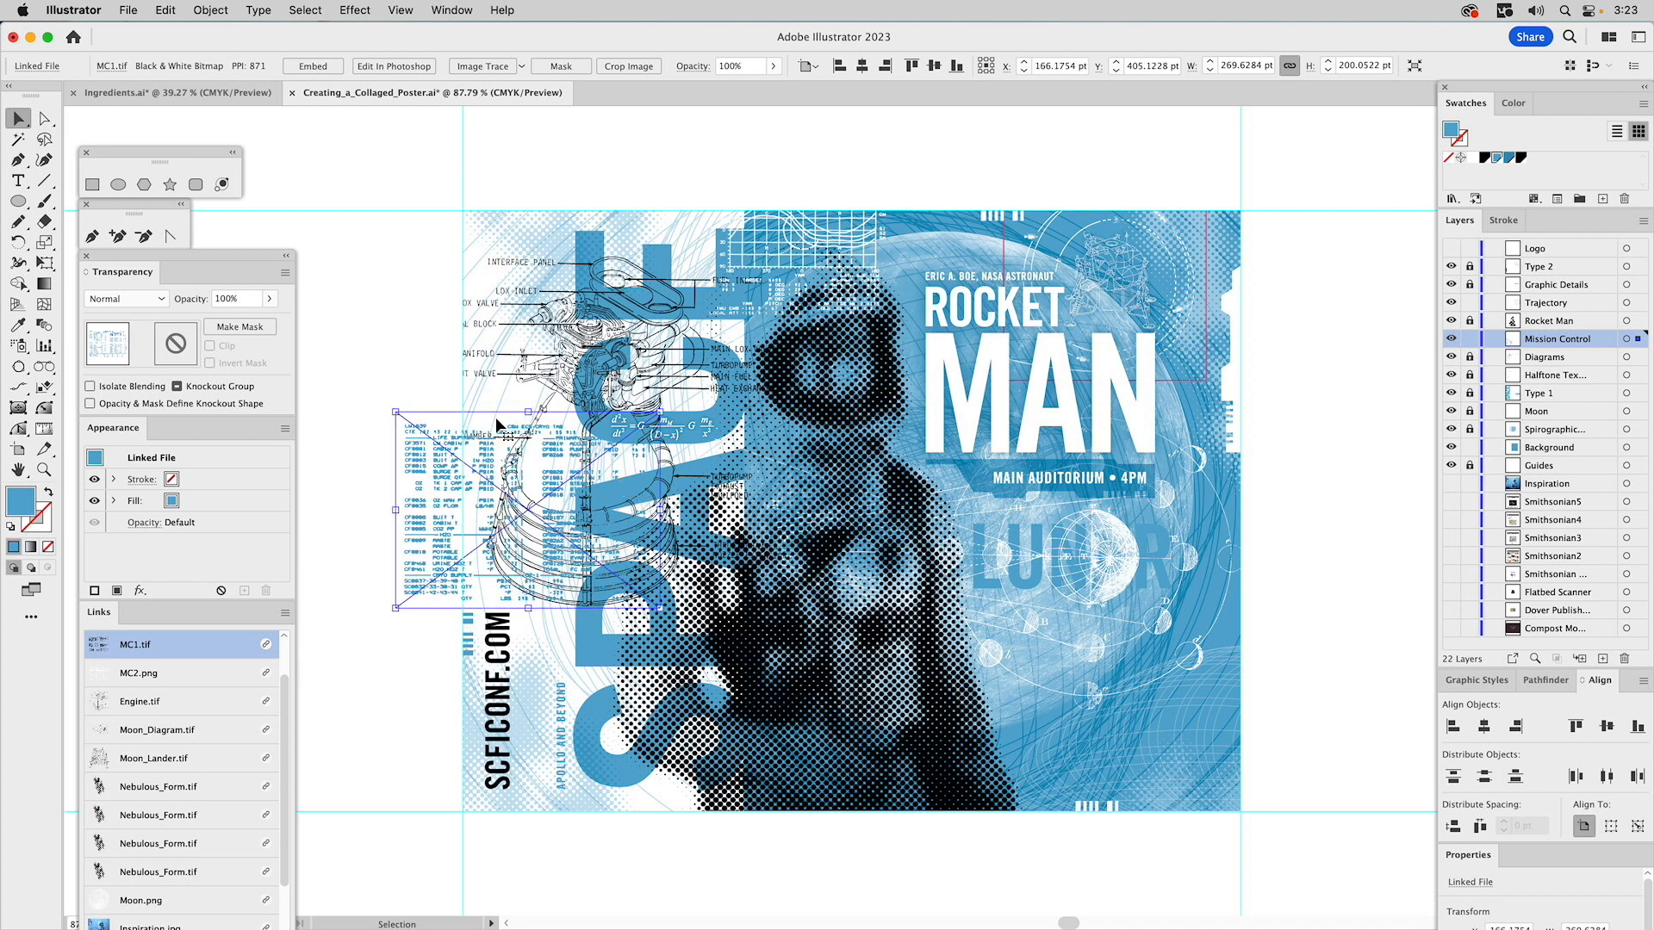
left_click_drag(397, 412, 441, 447)
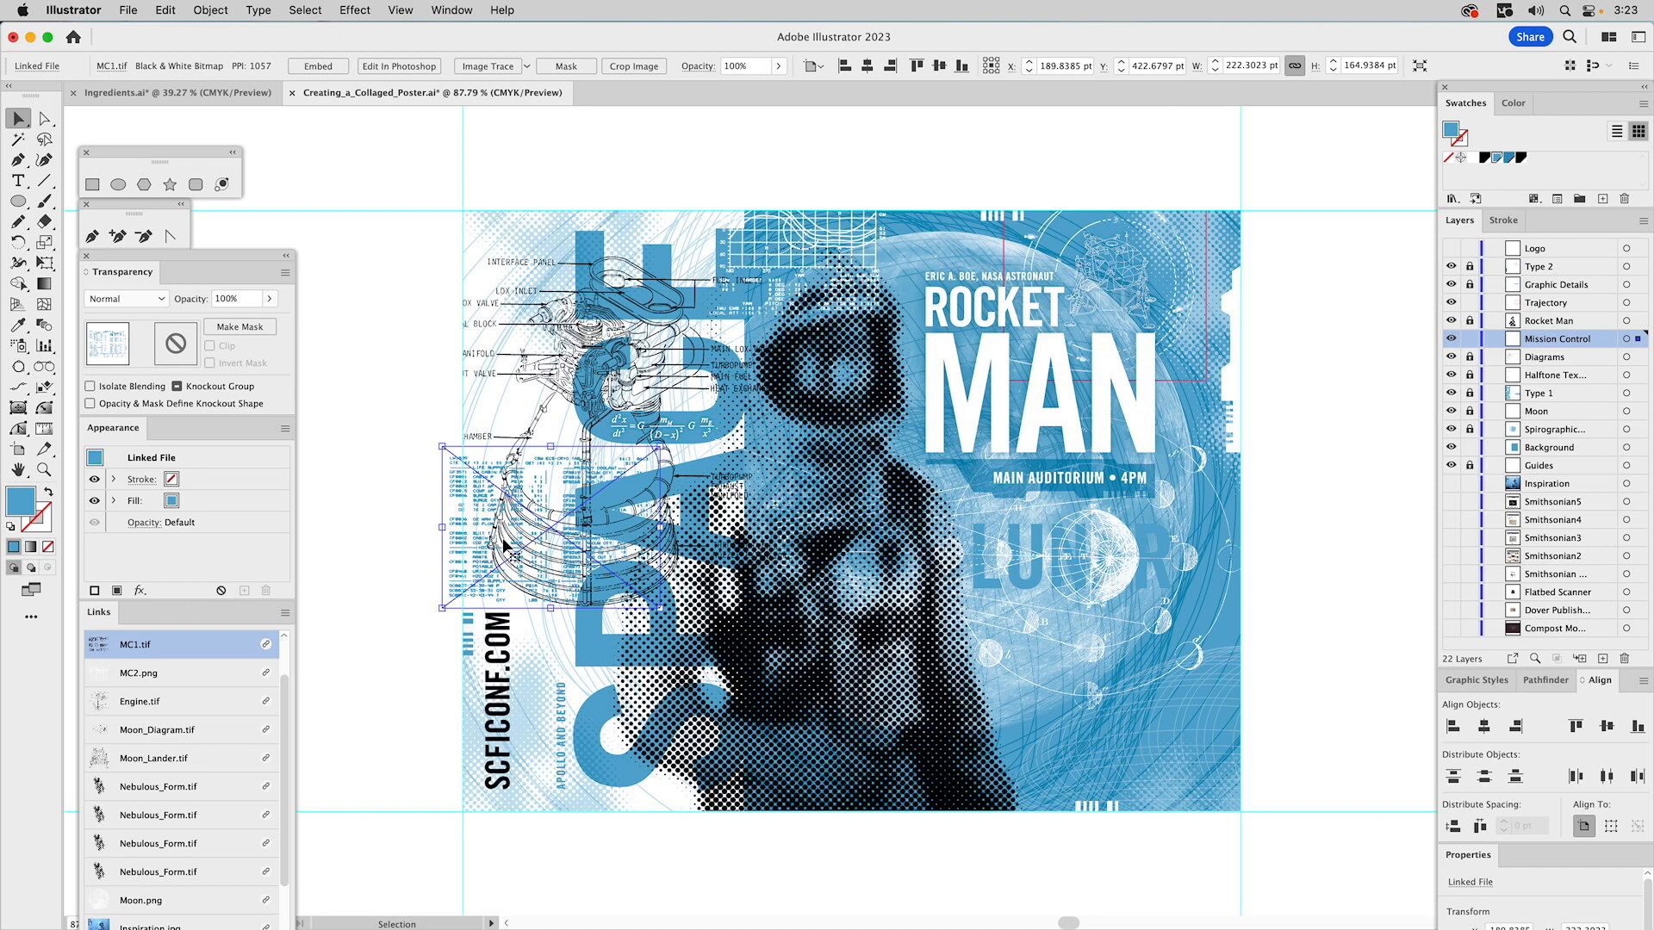
- Set the MC1.tif readout to the Multiply blending mode at 60% opacity
left_click(140, 301)
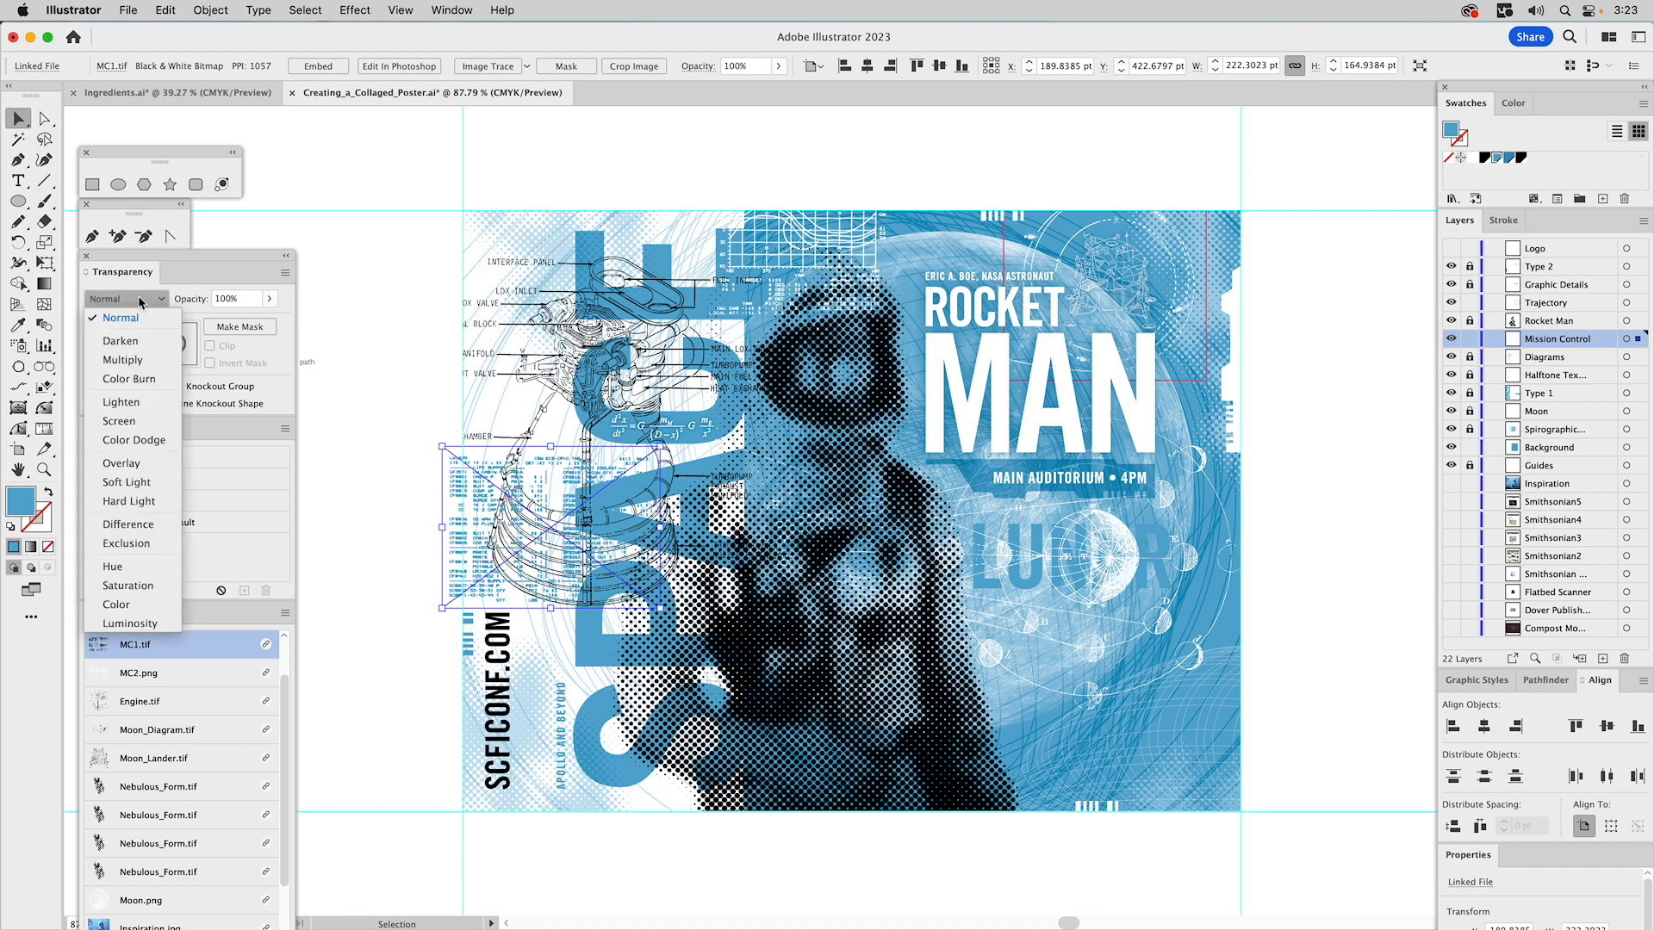
left_click(145, 359)
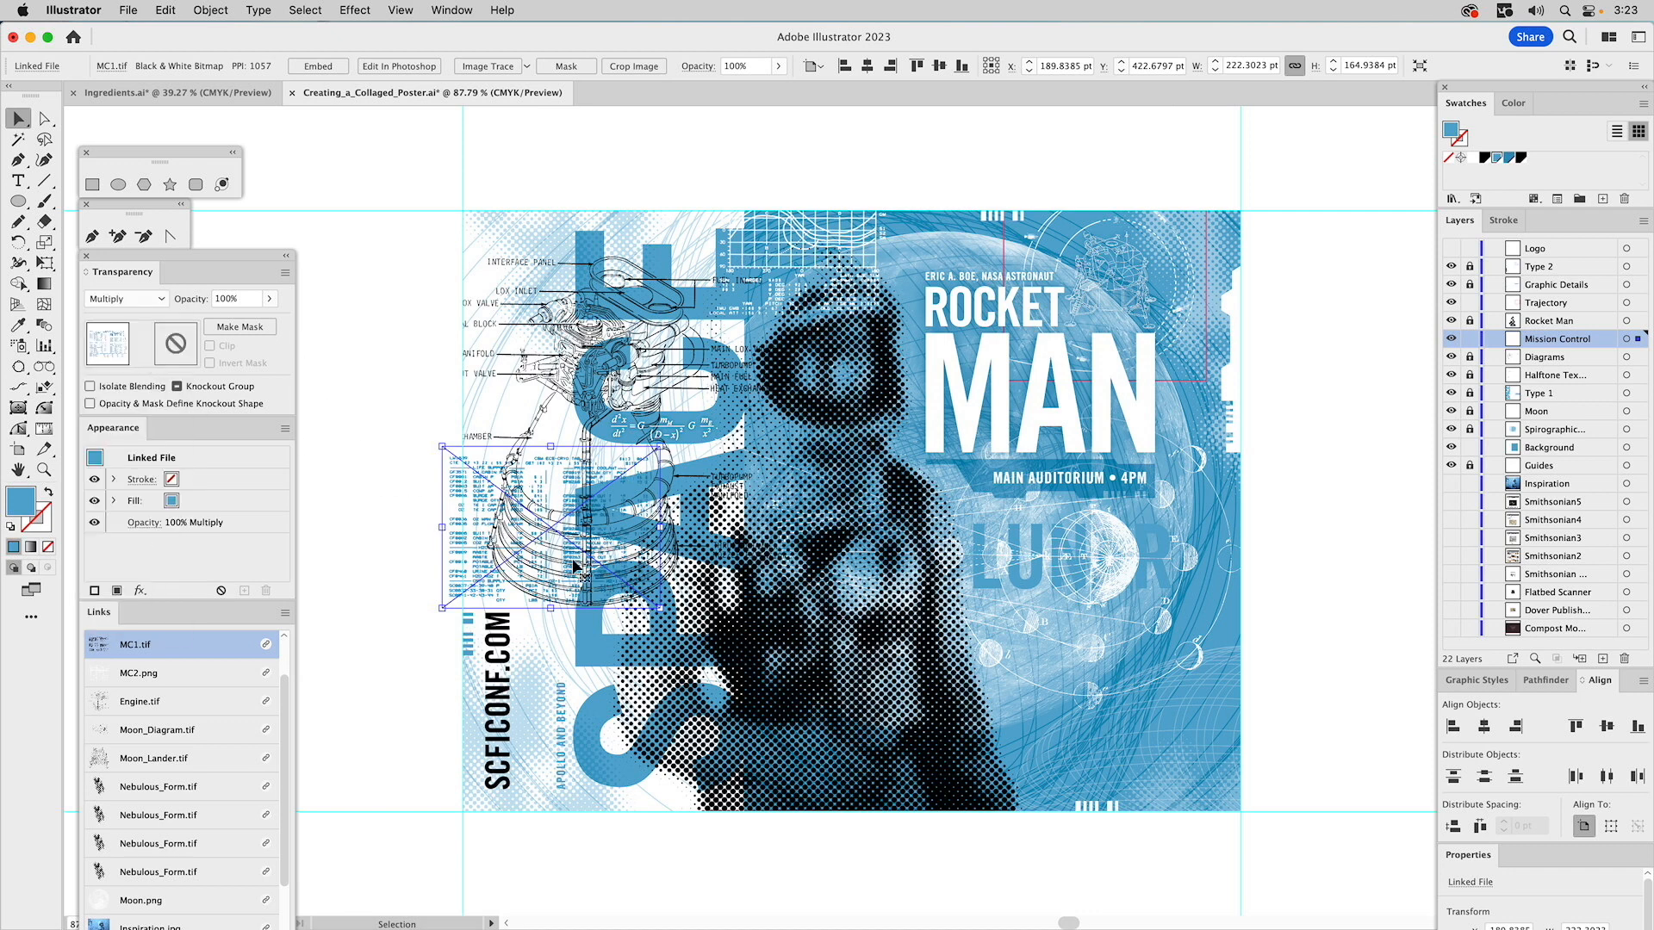
left_click(193, 301)
type("60")
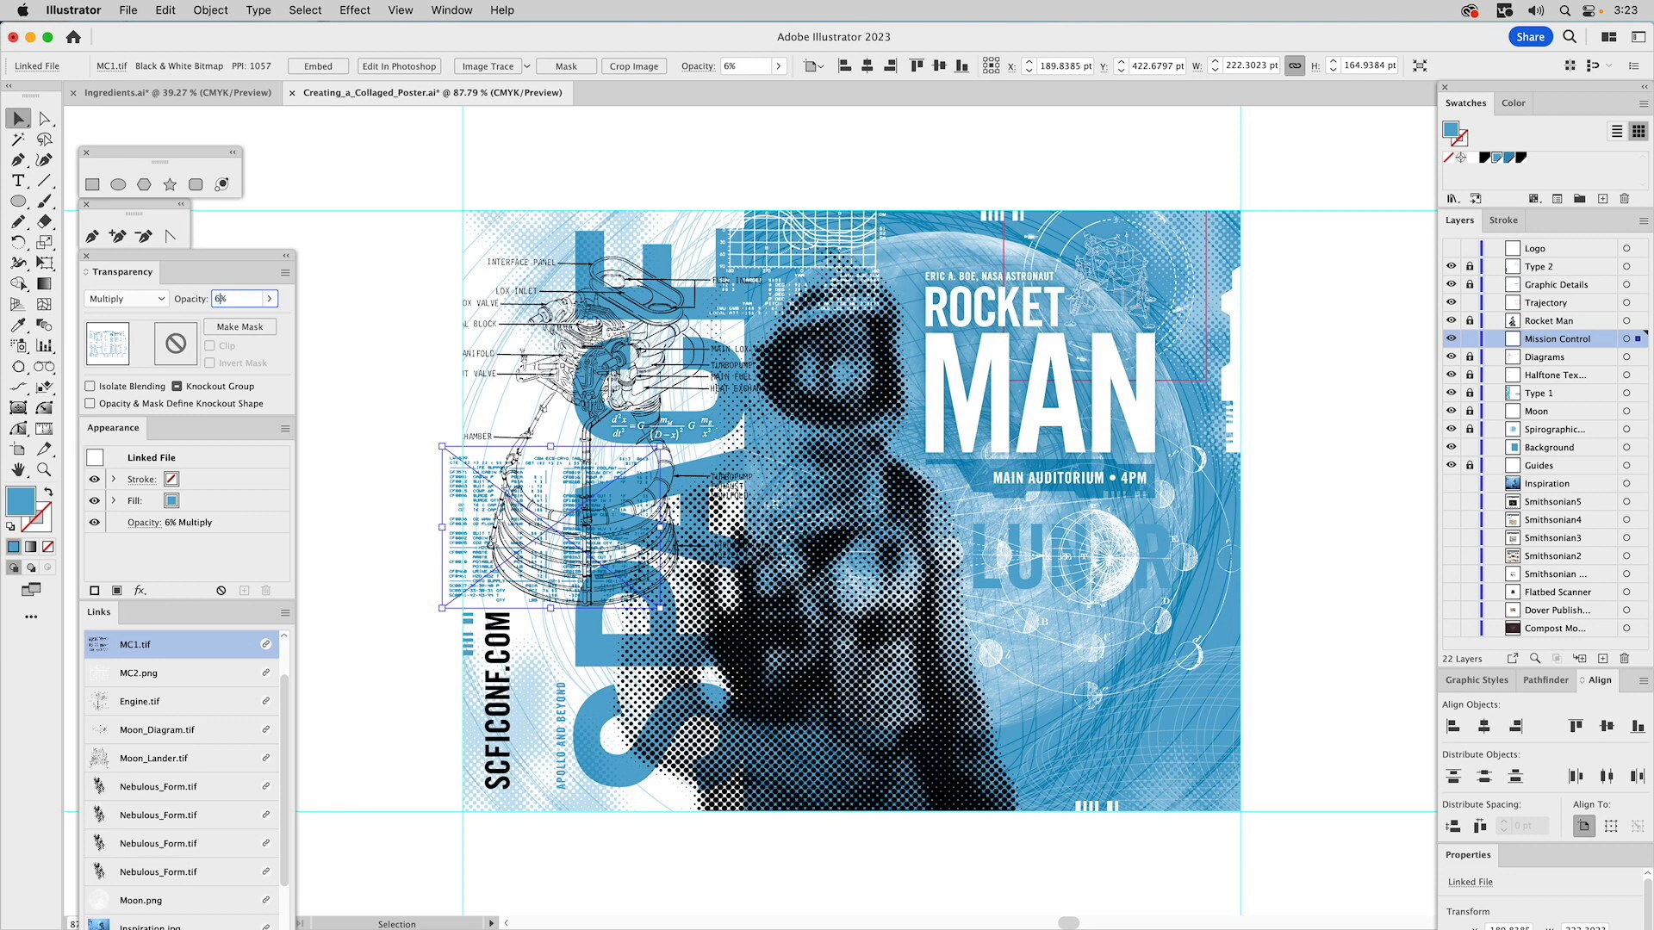
key("Return")
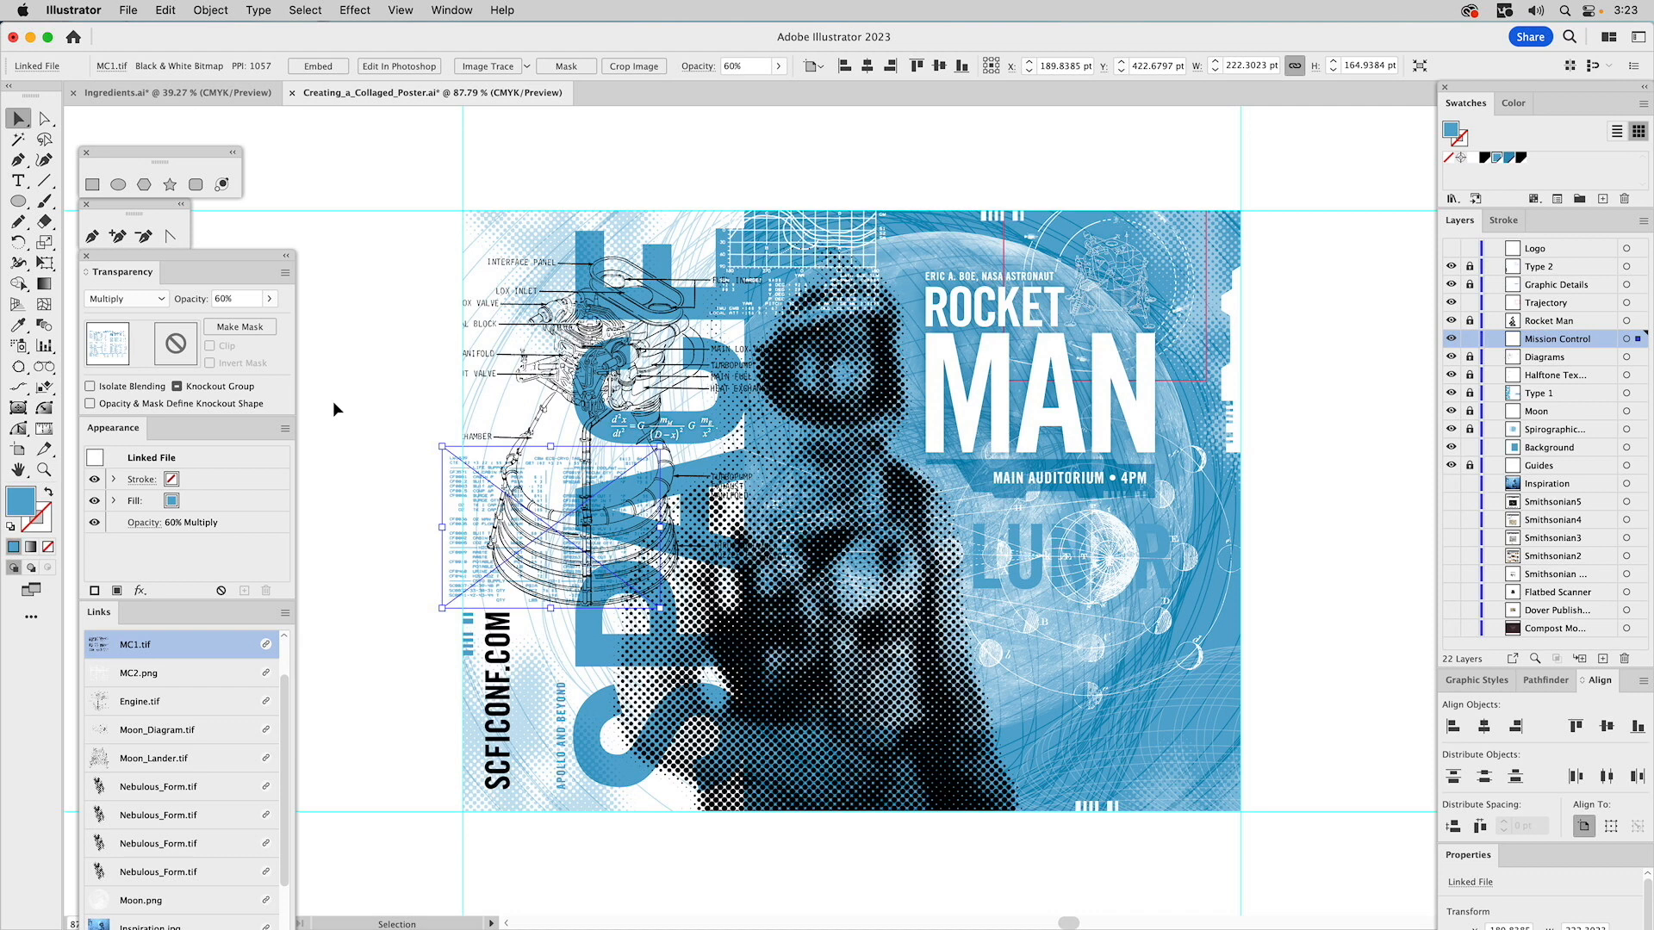
- Cut the MC1.tif readout, unlock the Halftone Texture layer, and paste the readout in place inside that layer's clip group
key("super+shift+a")
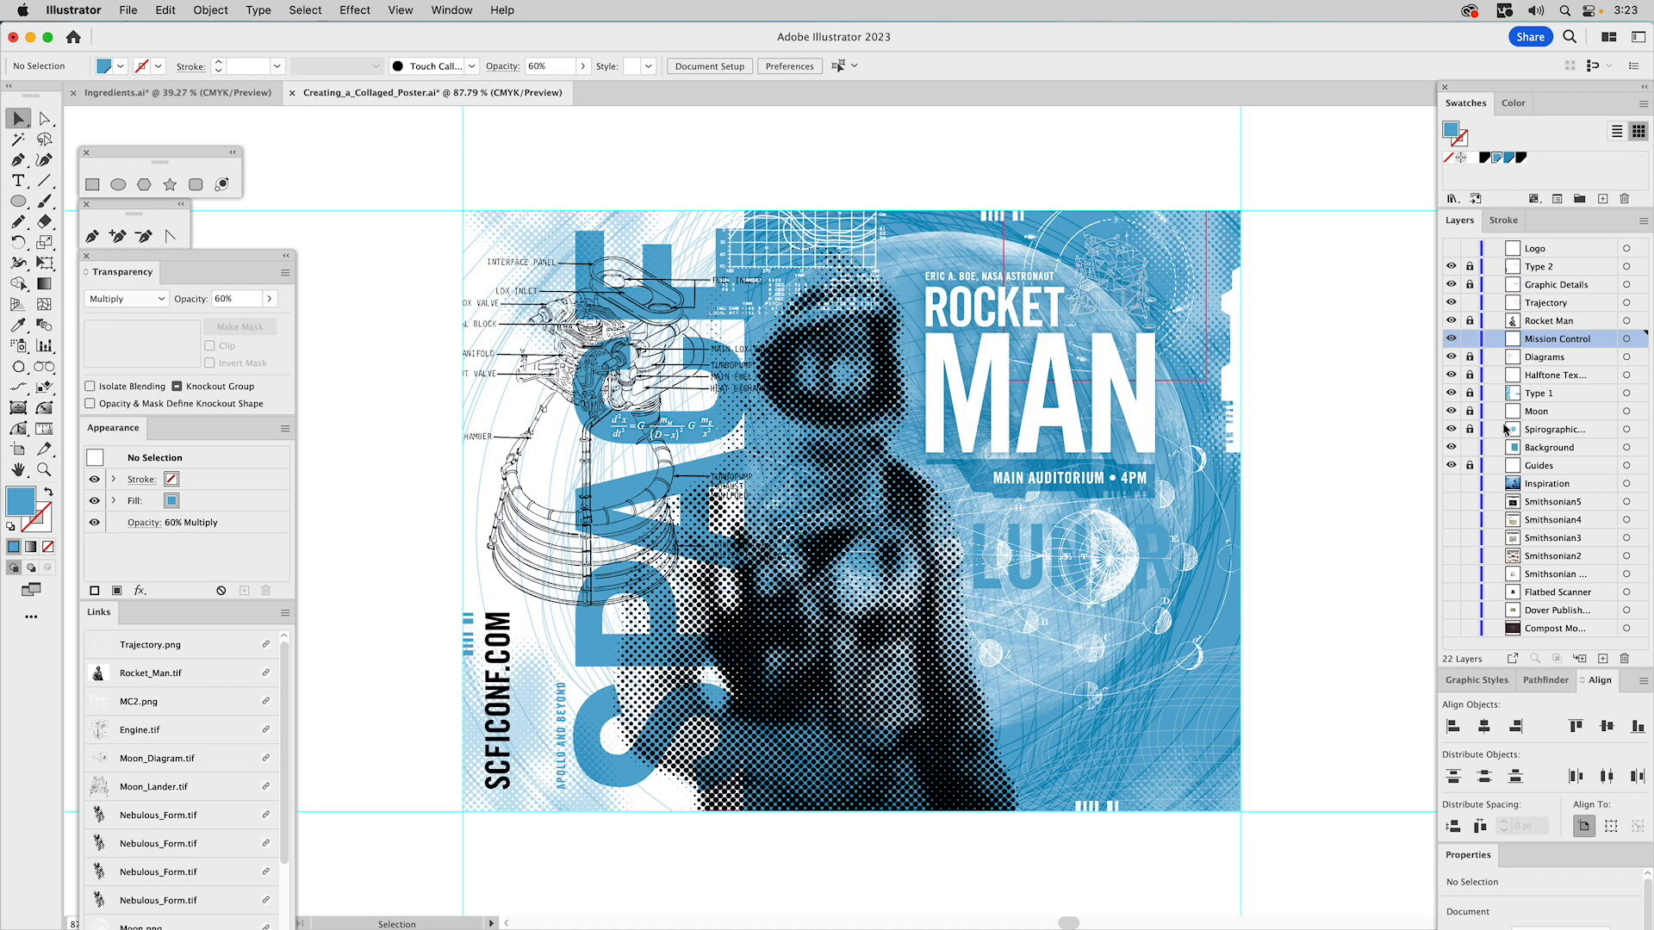
left_click(1470, 376)
left_click(1542, 377)
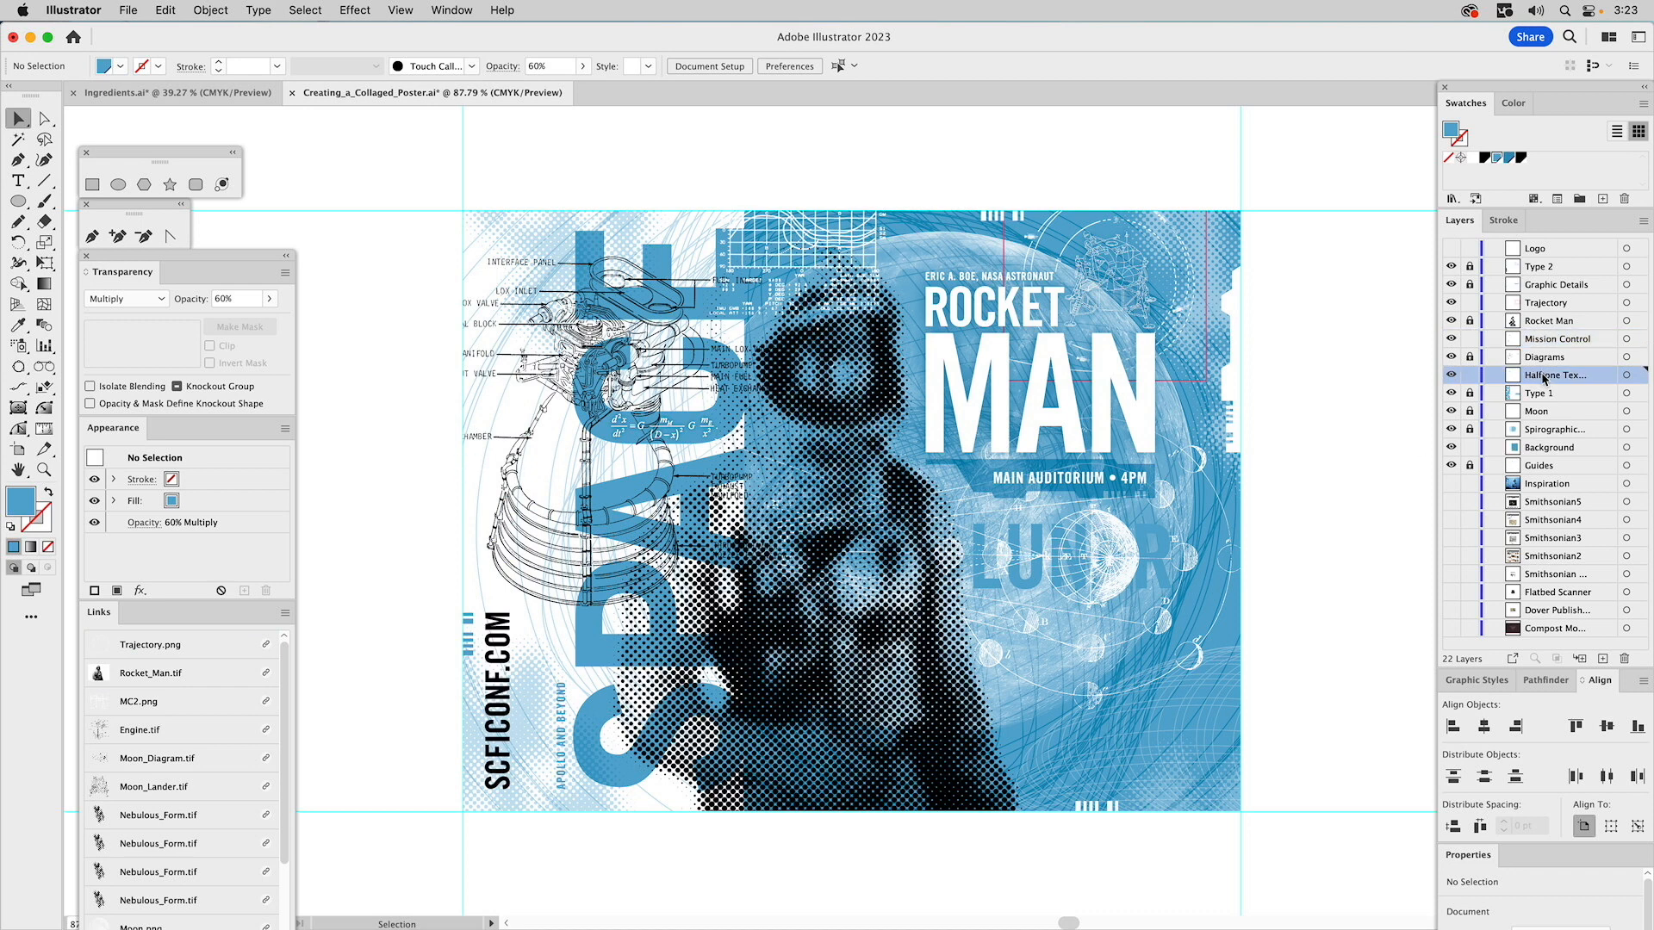
double_click(542, 690)
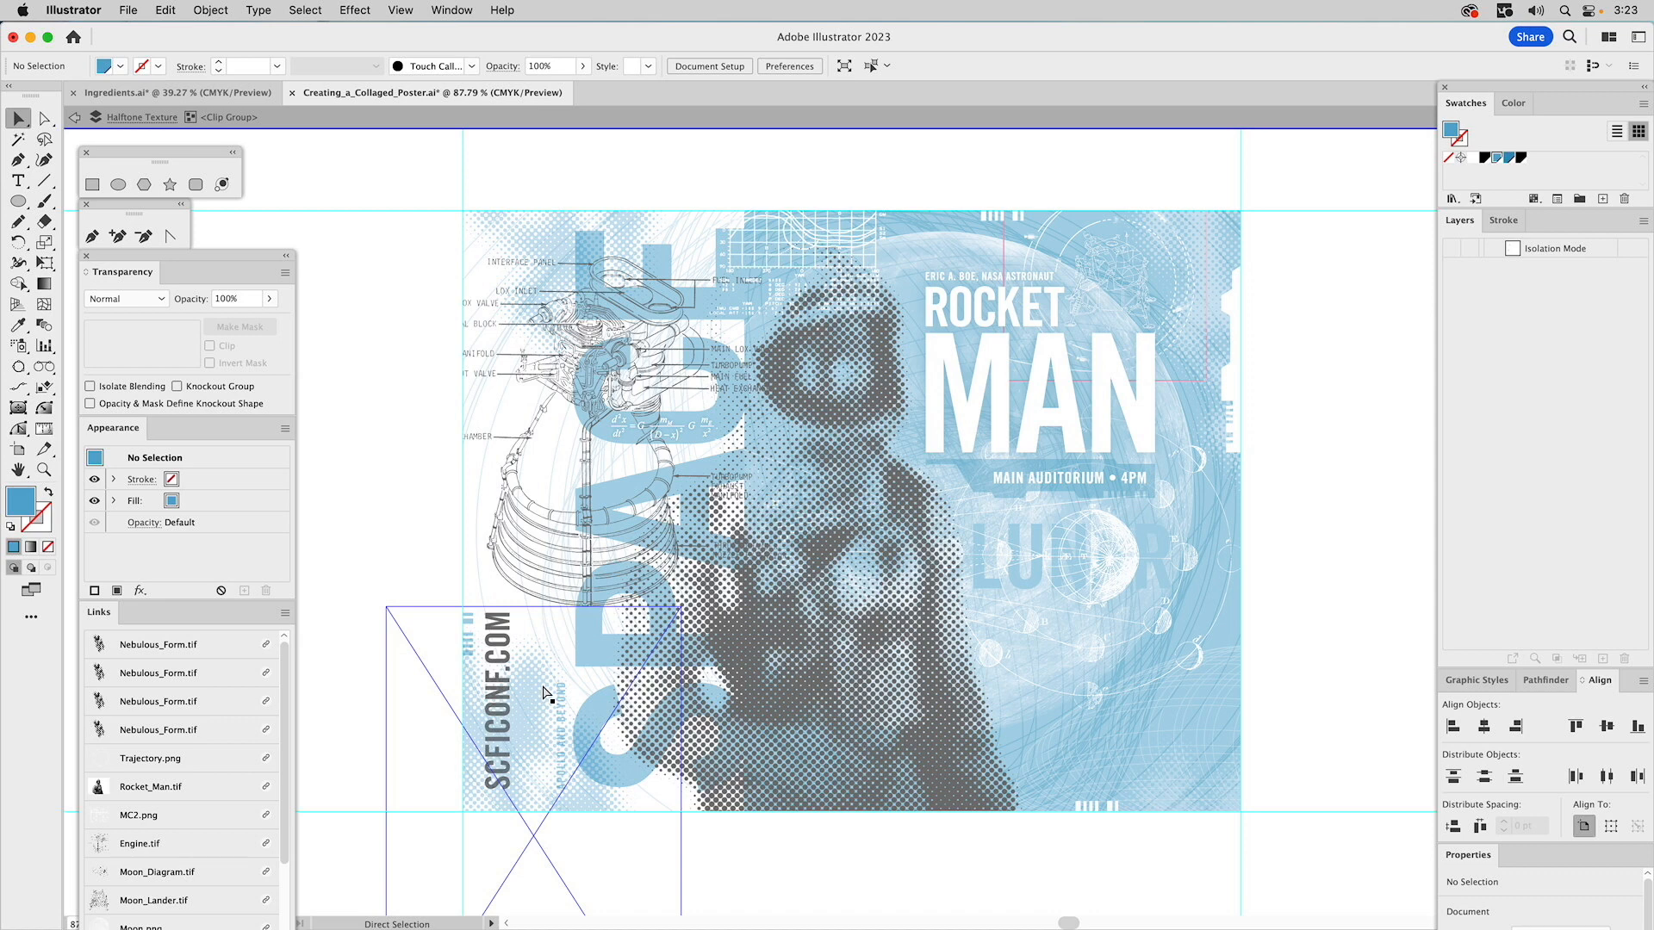
key("ctrl+v")
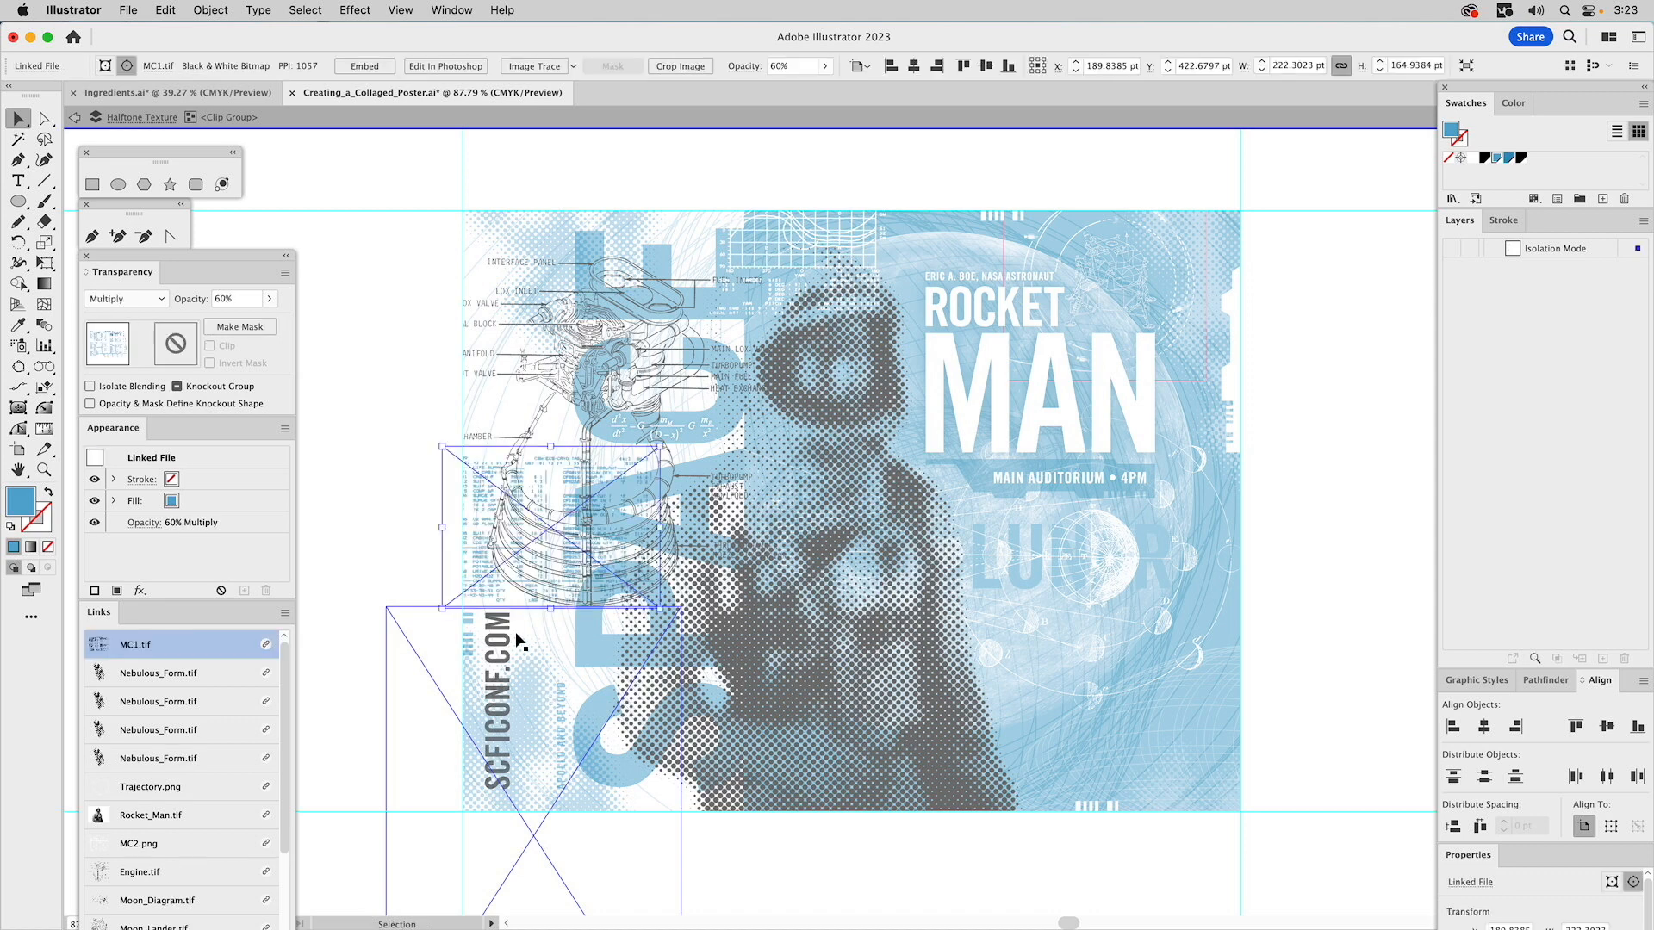
left_click(362, 468)
double_click(360, 469)
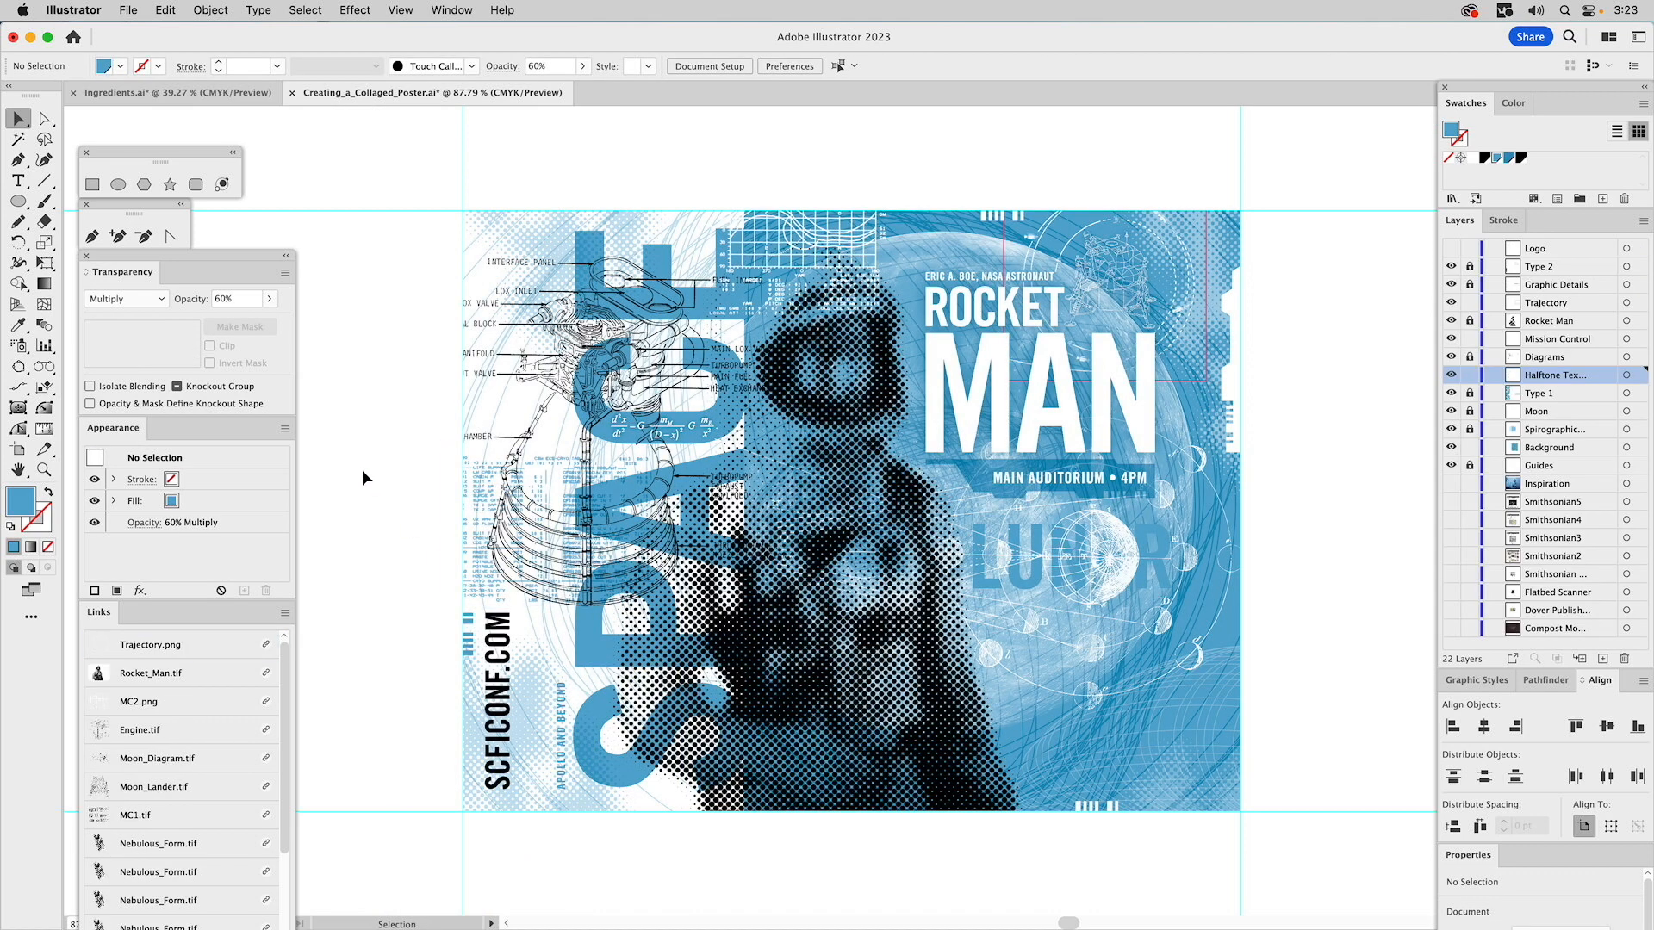
- Lock the Halftone Texture layer, check the Mission Control chart above the astronaut, and lock the Mission Control layer
left_click(1468, 376)
key("z")
left_click_drag(647, 155, 1021, 502)
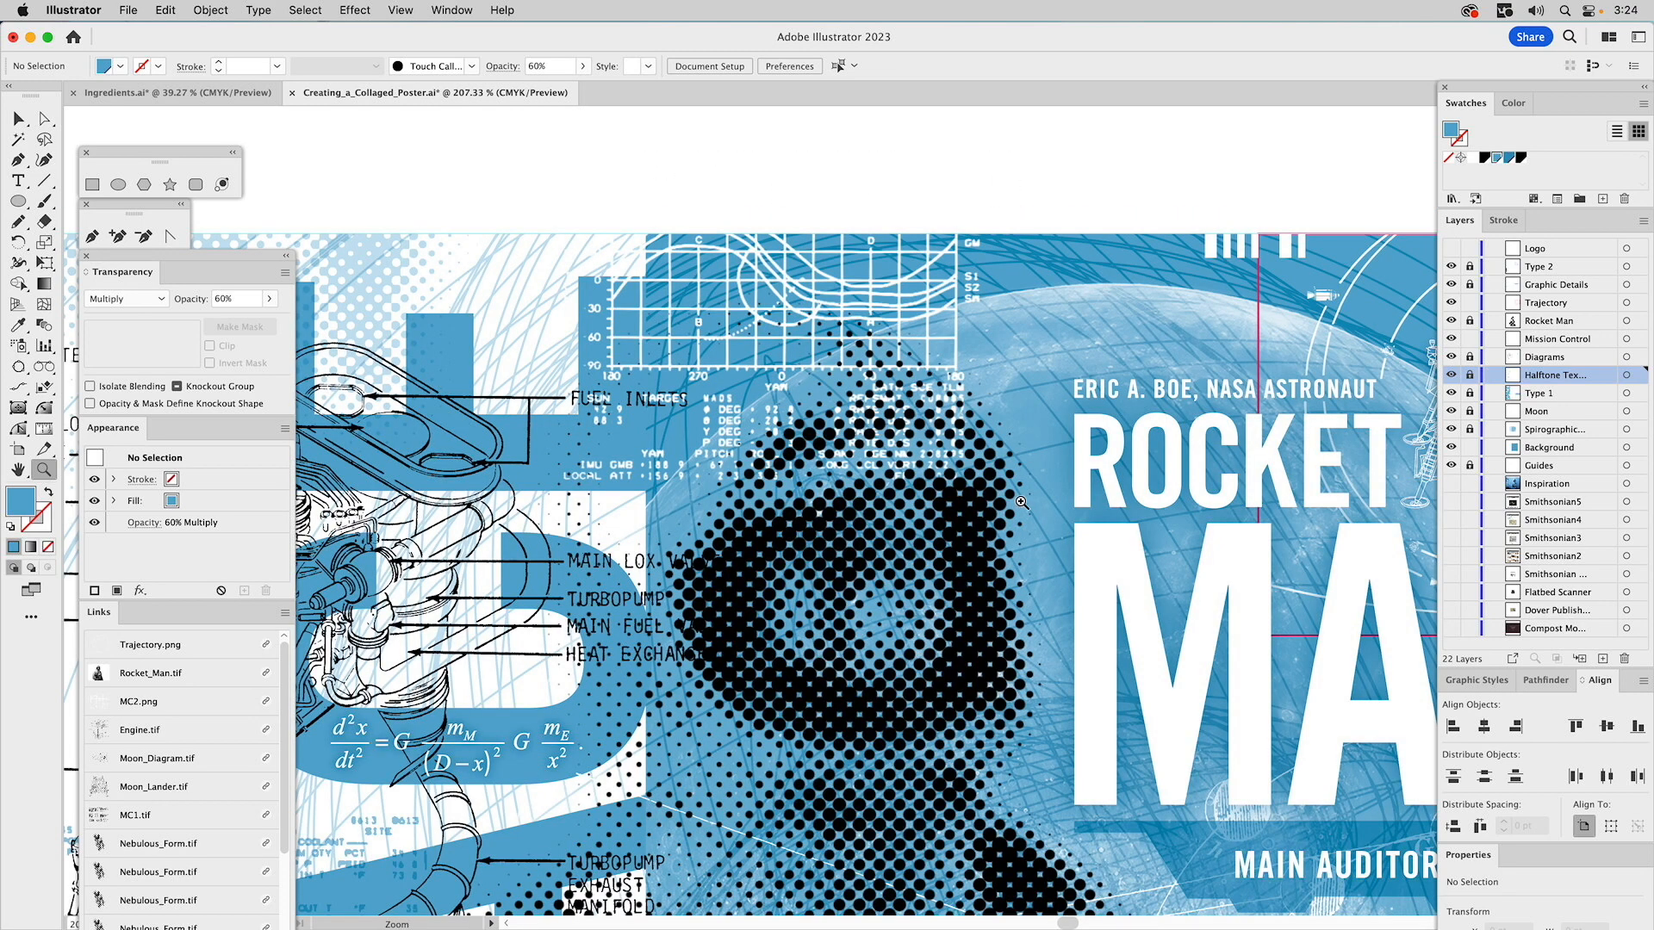
key("v")
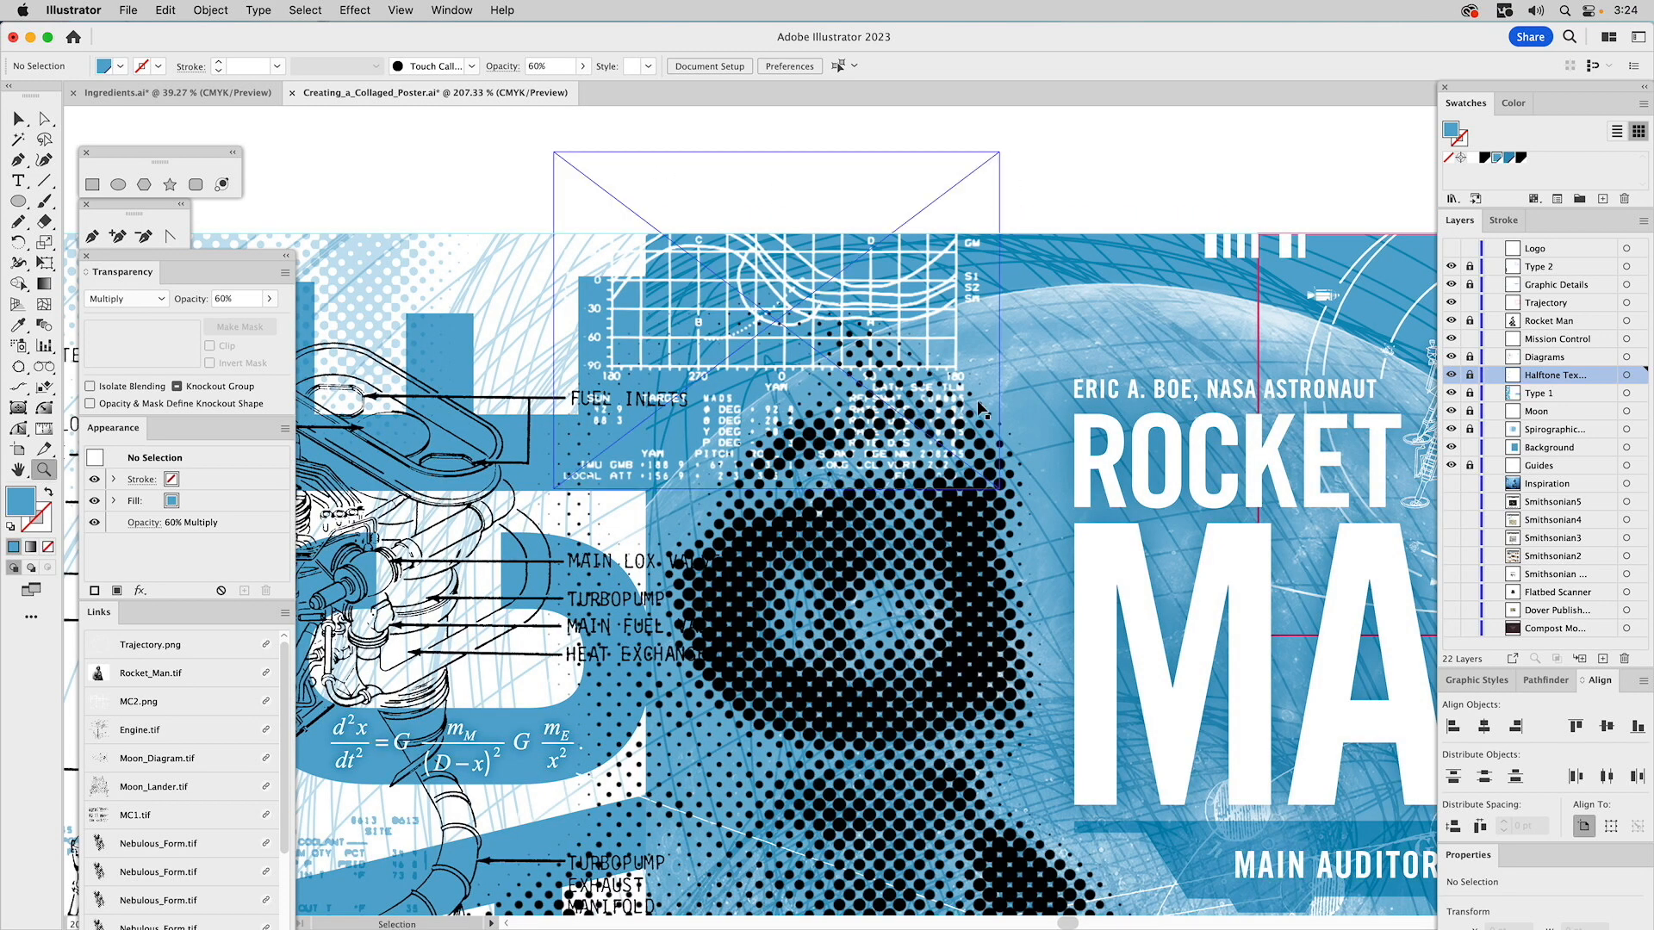
key("super+0")
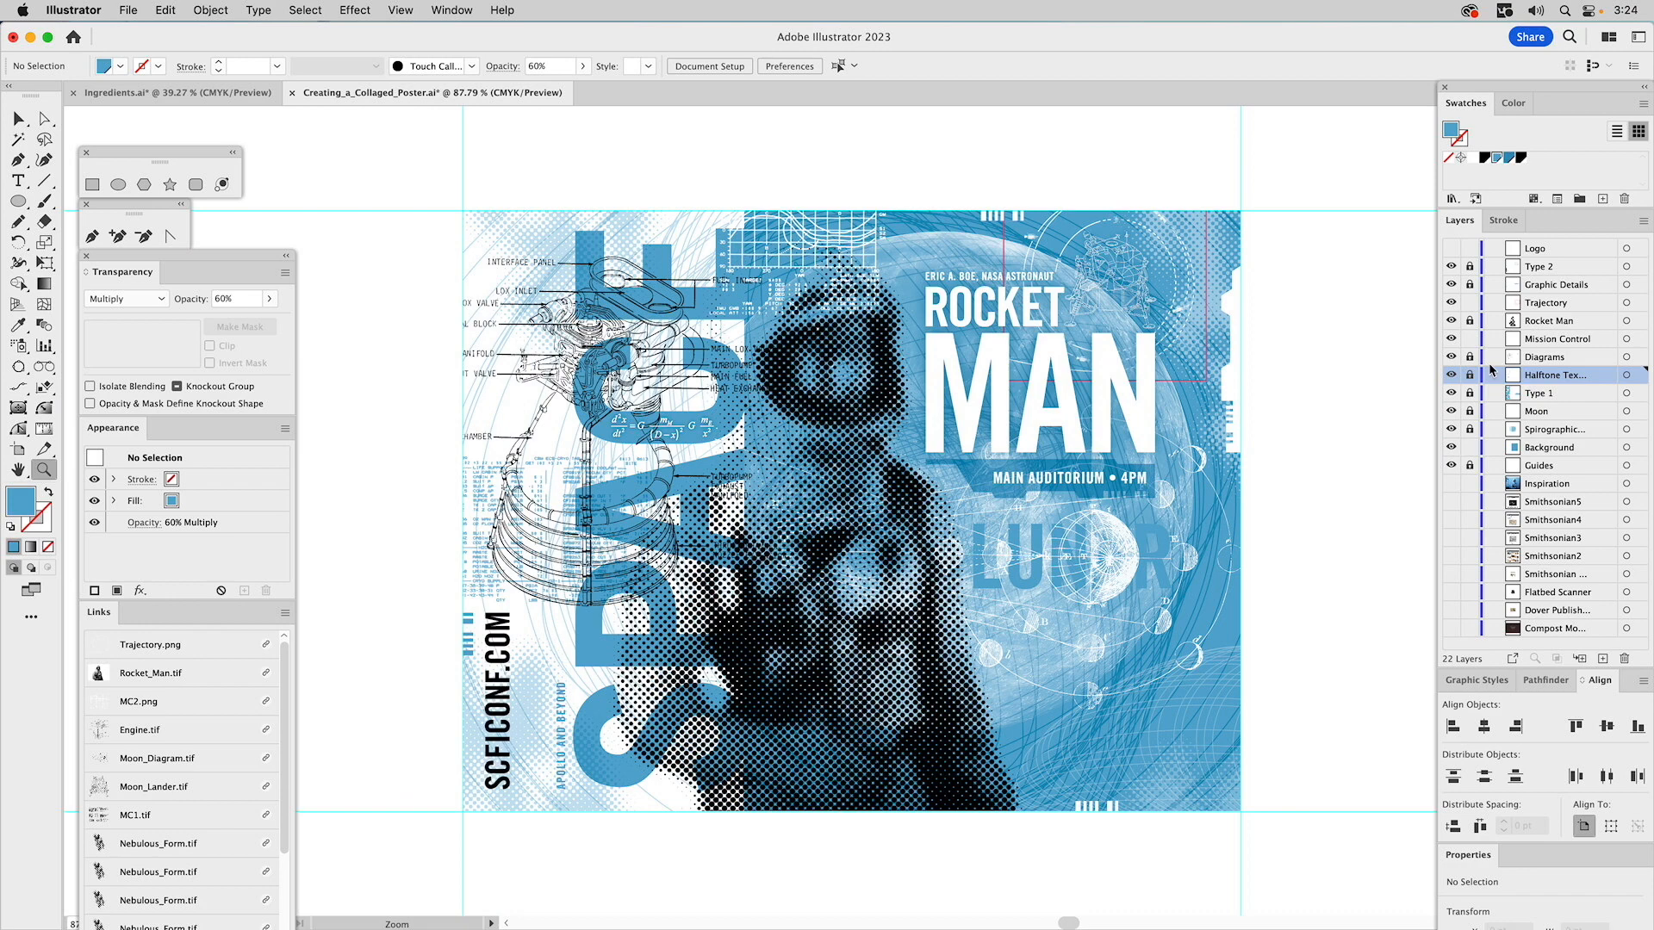
left_click(1470, 339)
- Give the Trajectory.png diagram around the lunar lander an Outer Glow in Multiply mode with a 2 pt blur, comparing it with the preview off
left_click_drag(943, 176, 1323, 475)
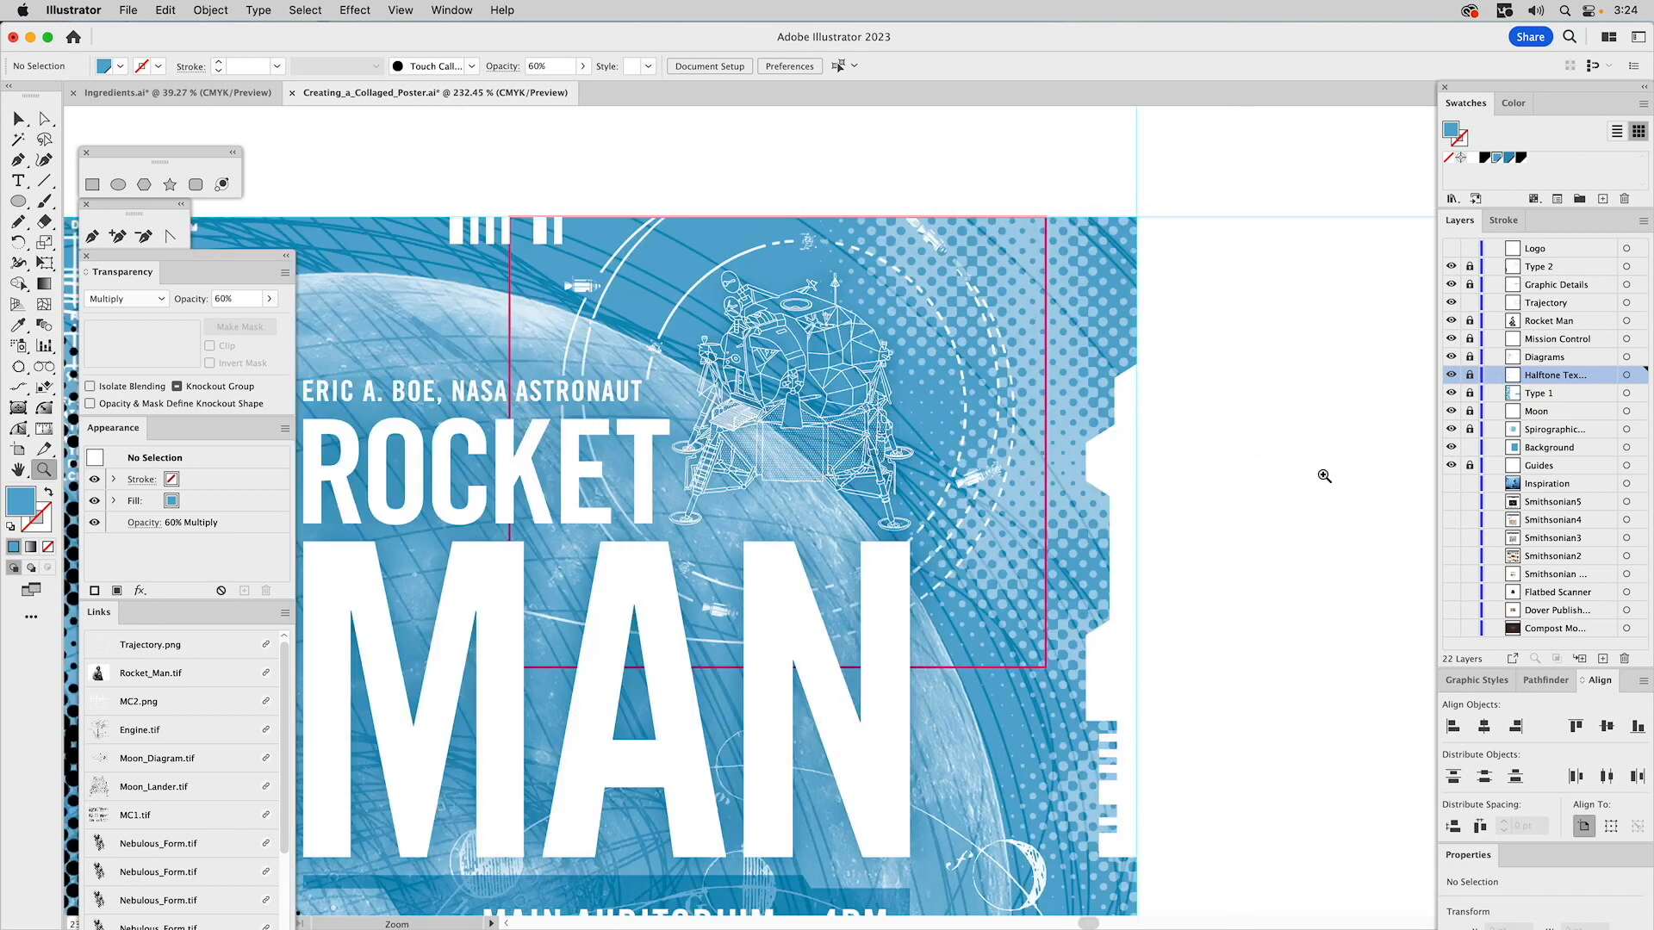
key("v")
left_click(999, 338)
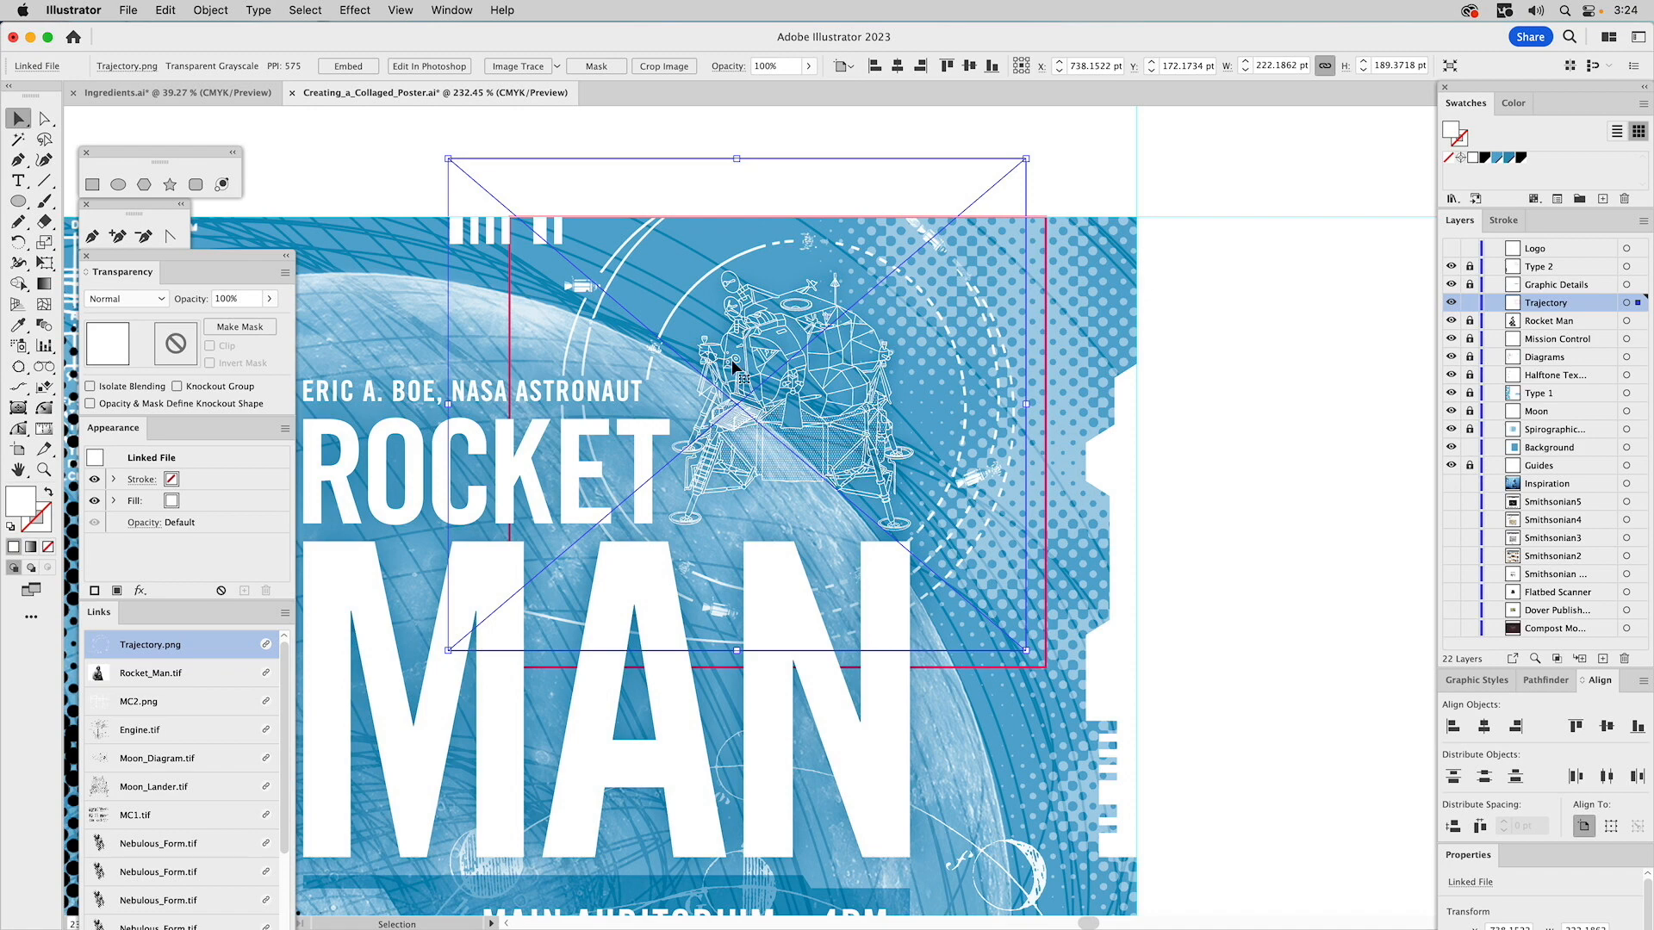
left_click(355, 9)
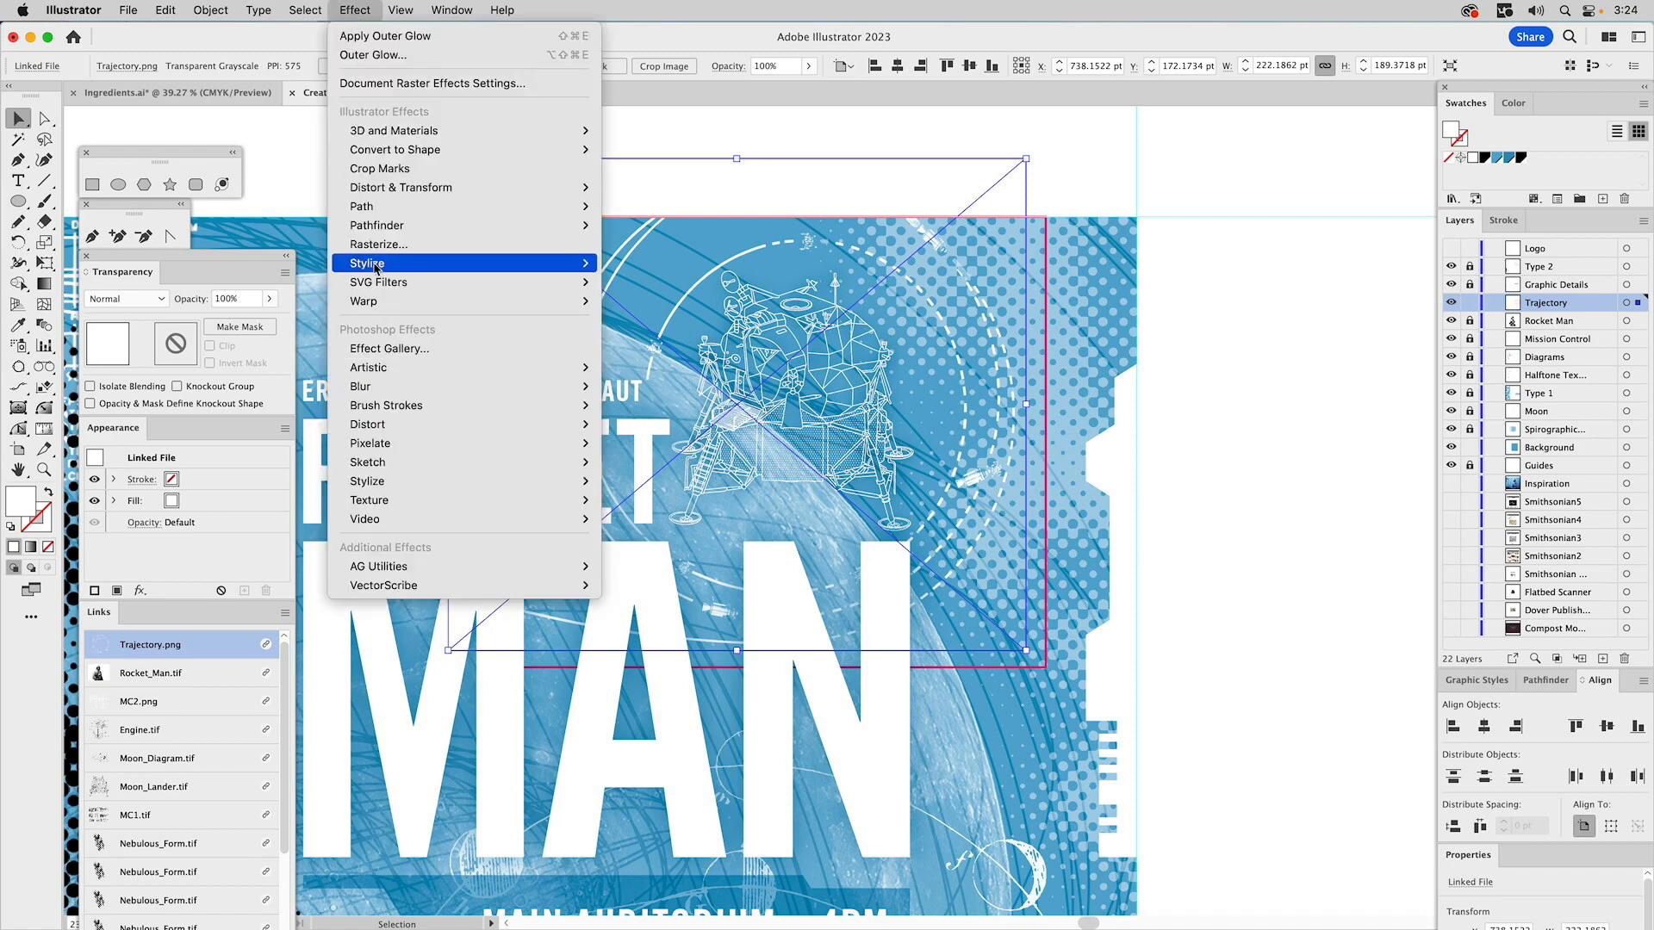
mouse_move(375, 267)
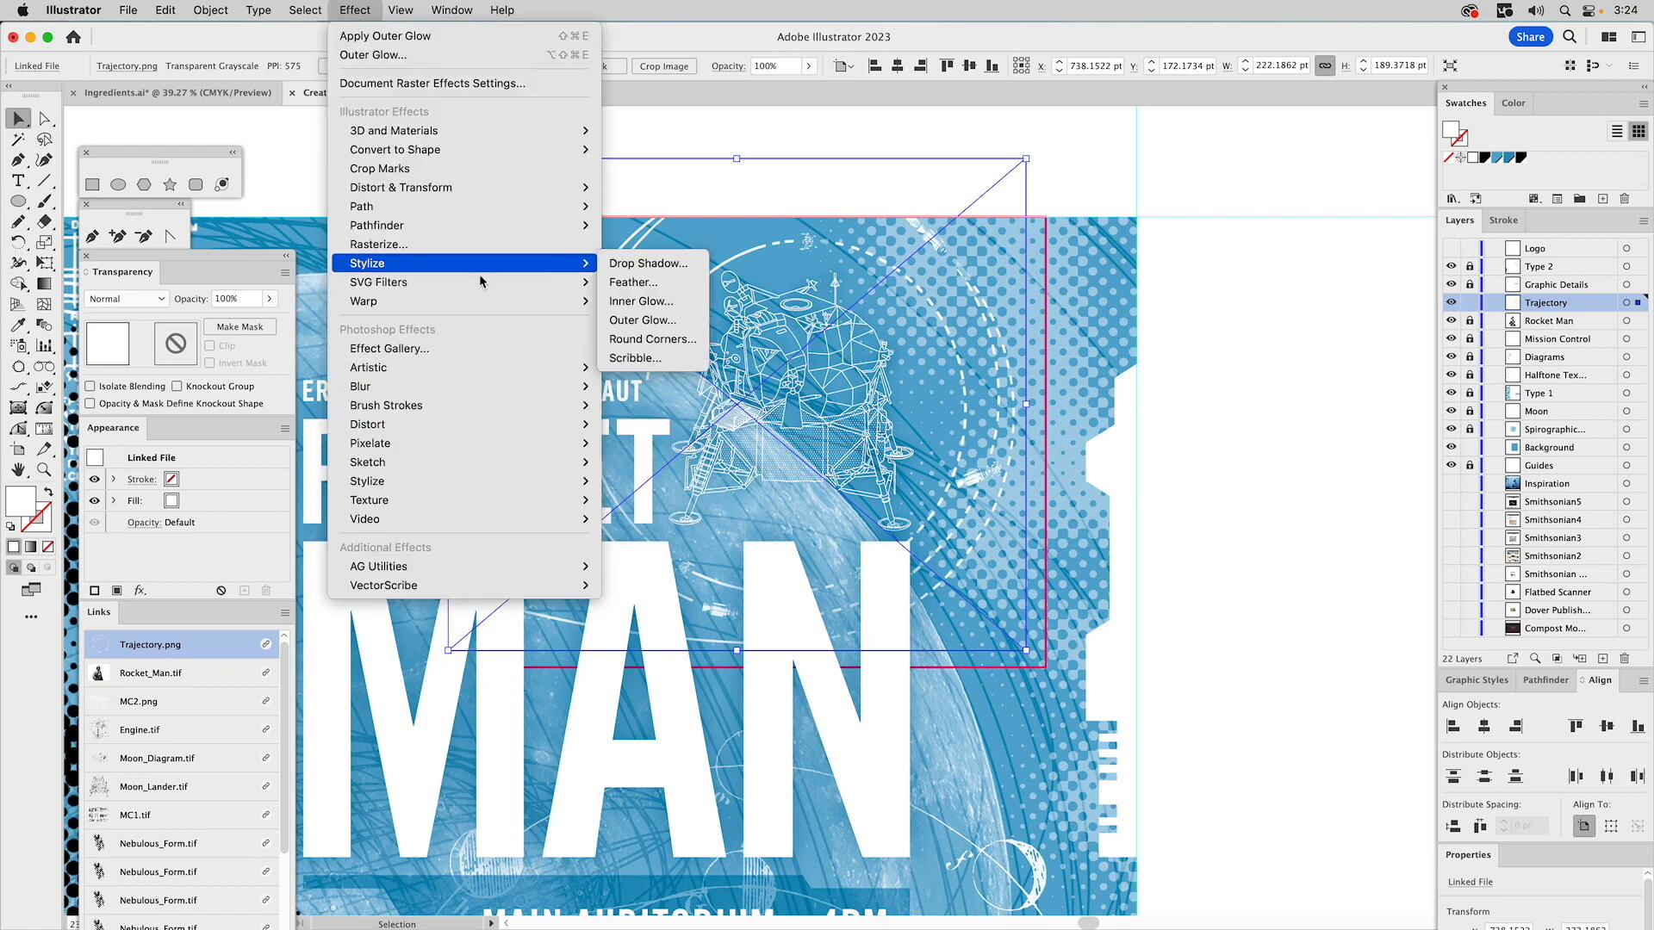
left_click(641, 320)
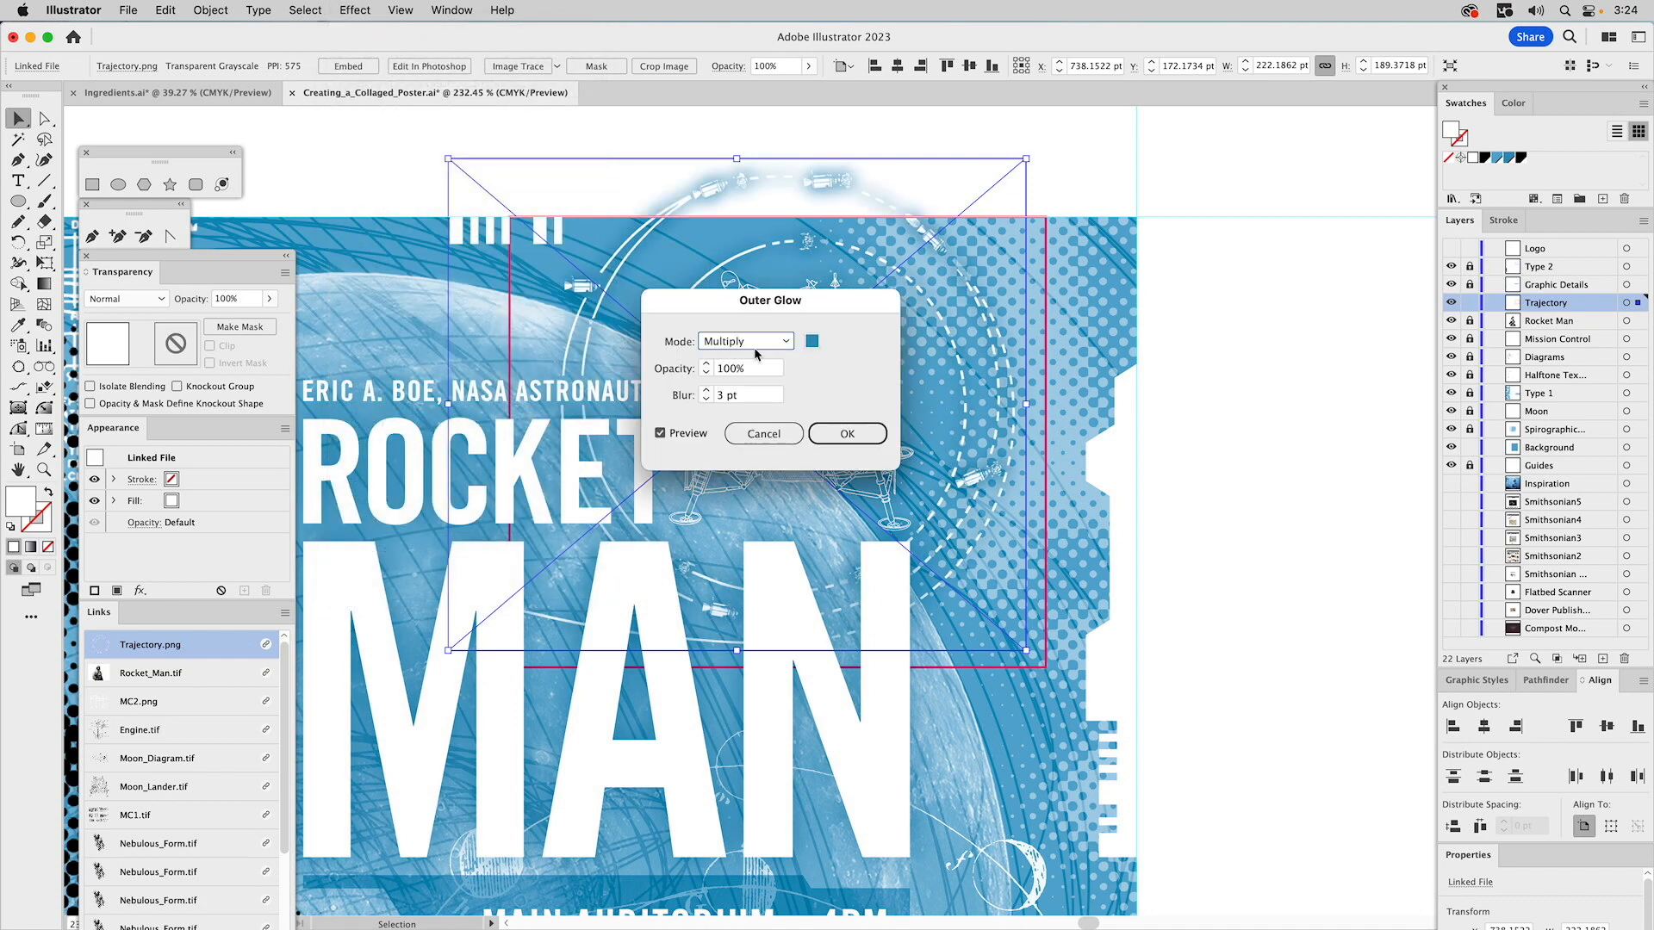
double_click(725, 390)
type("2")
left_click(680, 435)
left_click(678, 434)
- Set the opacity of the trajectory diagram's Outer Glow to 85% and apply the effect
double_click(738, 375)
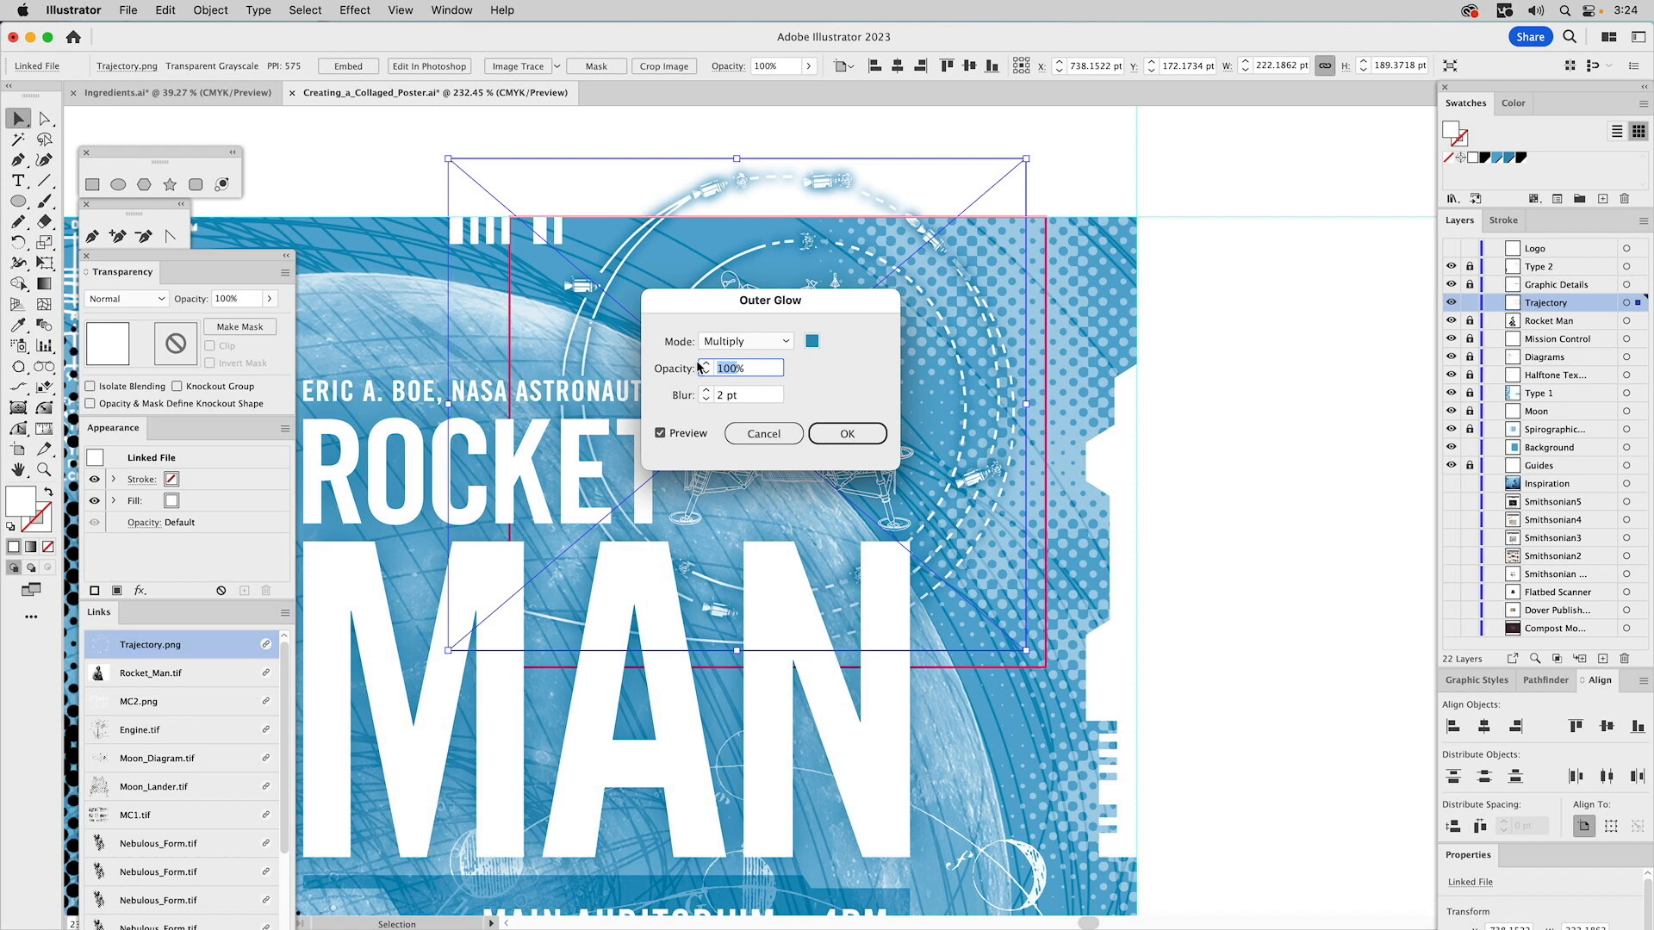
type("85")
key("Return")
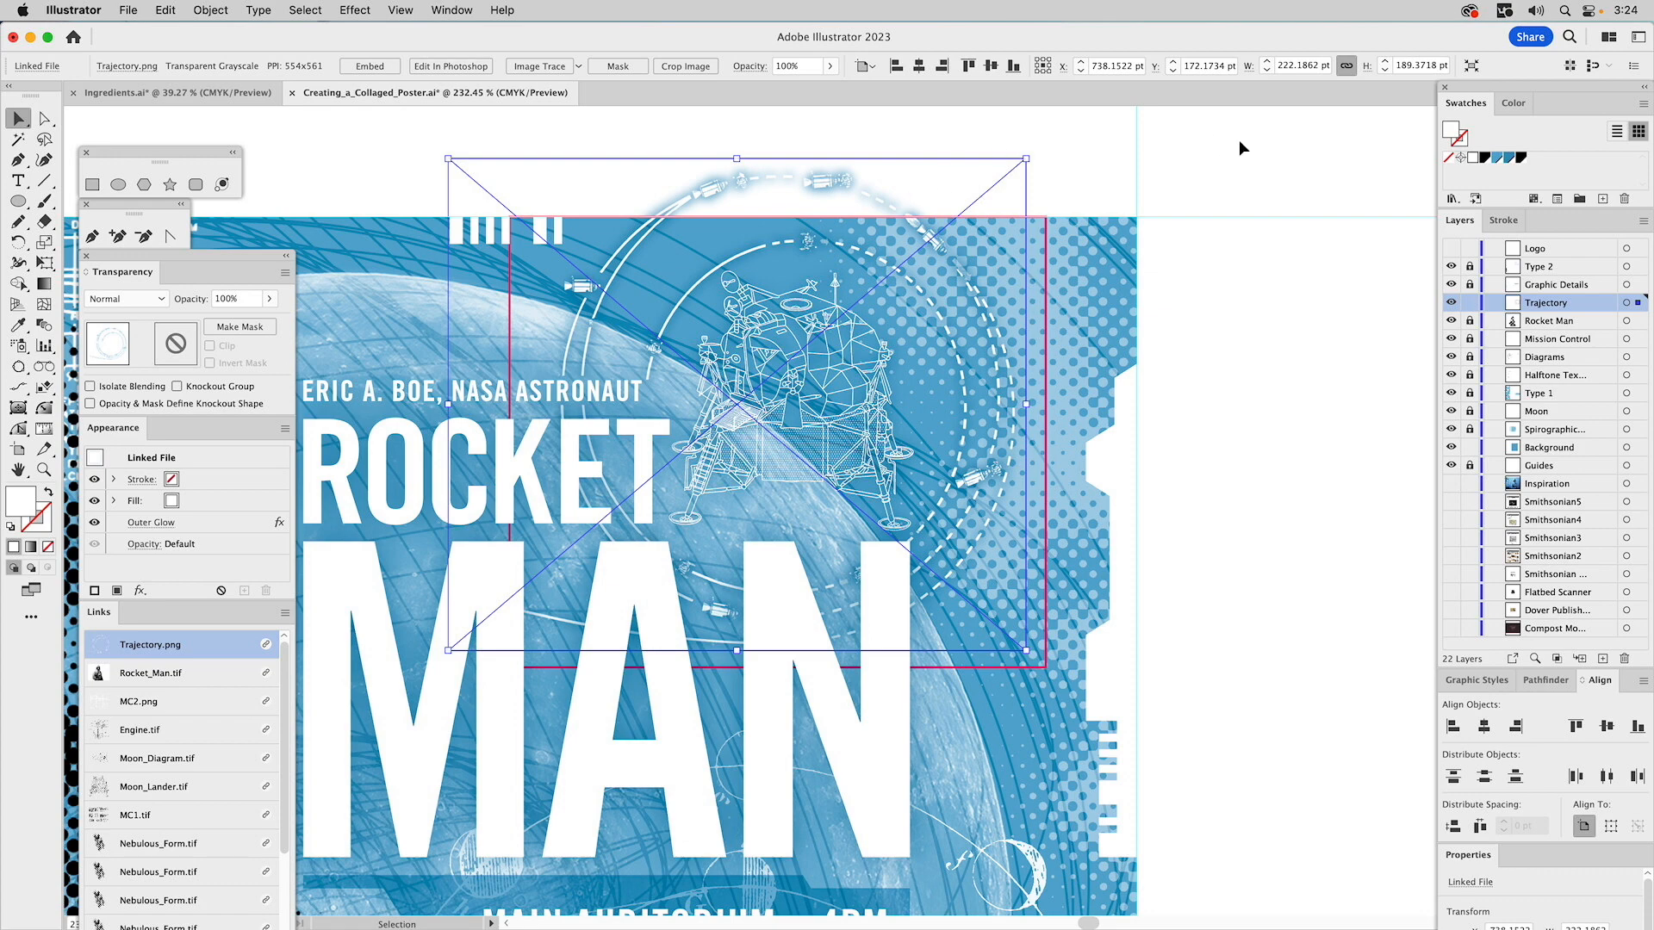
- Make a clipping mask from the pink rectangle and the Trajectory.png diagram to trim the part above the poster's upper edge
left_click(1046, 229)
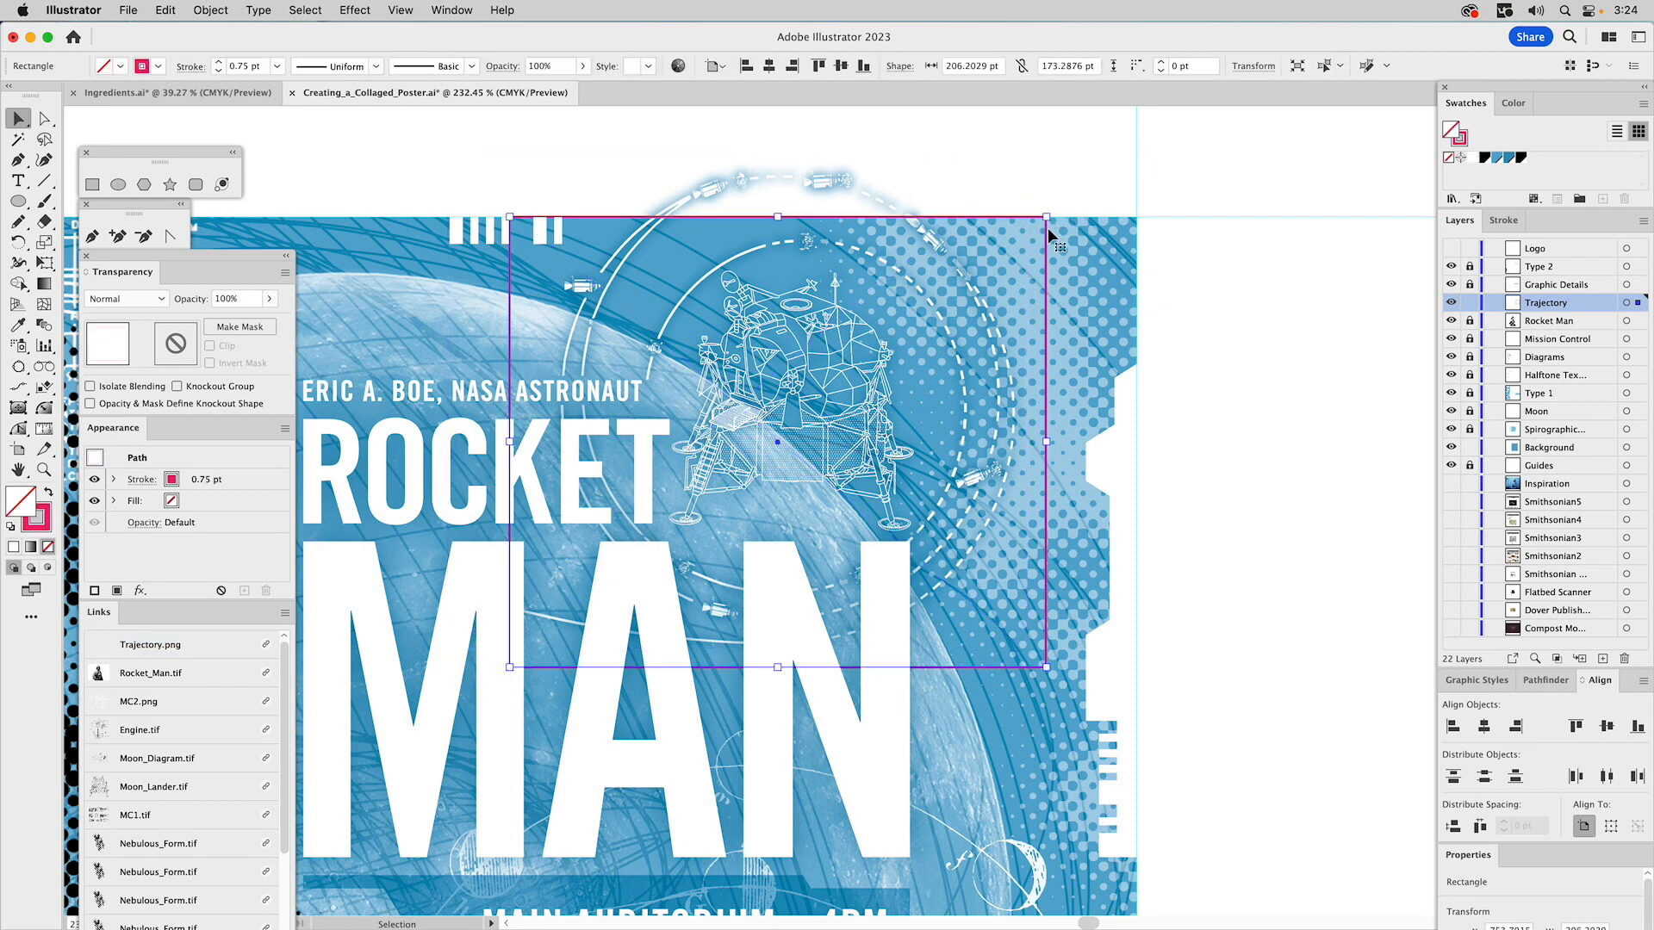
left_click(855, 177, "shift")
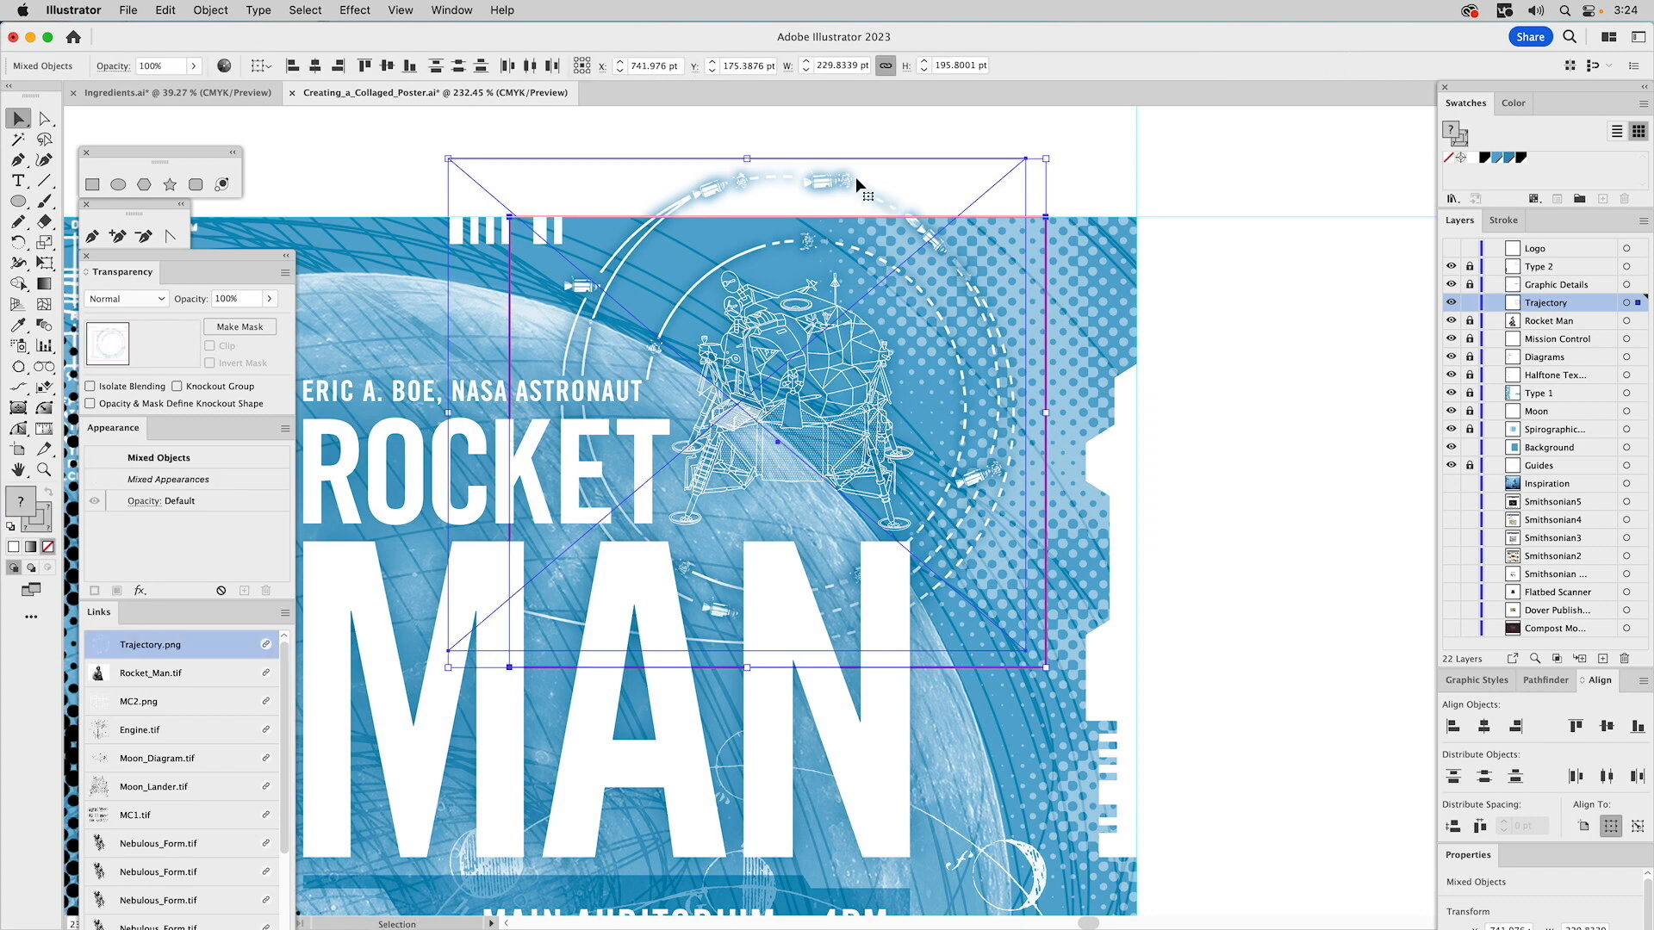
key("super+7")
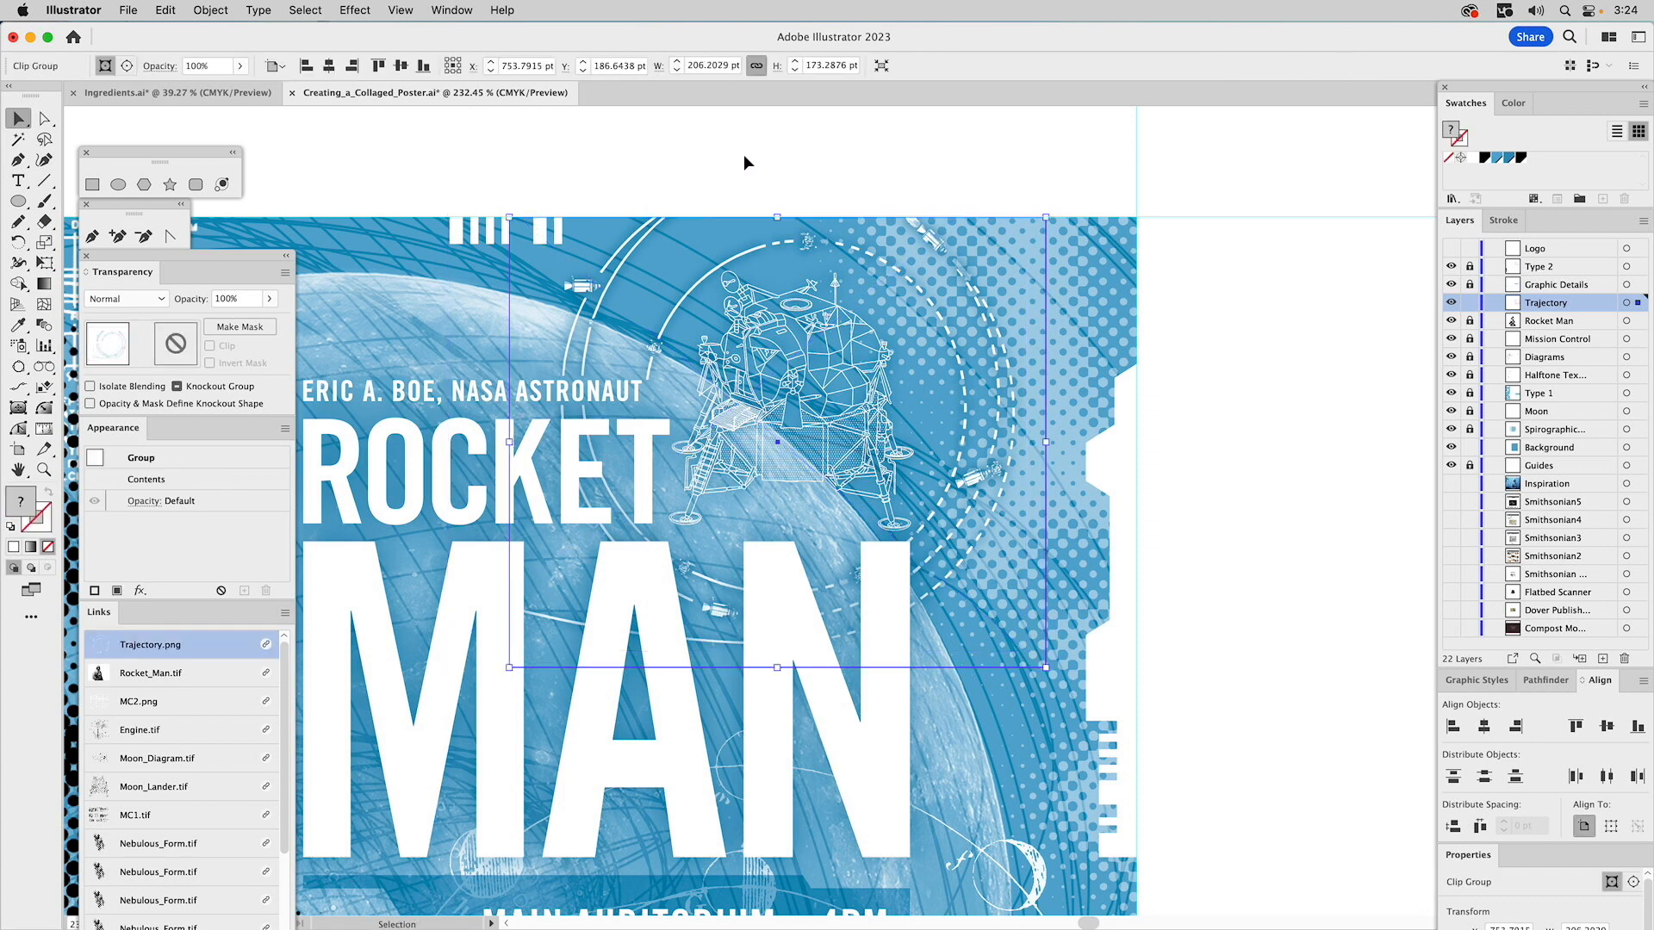
left_click(1278, 148)
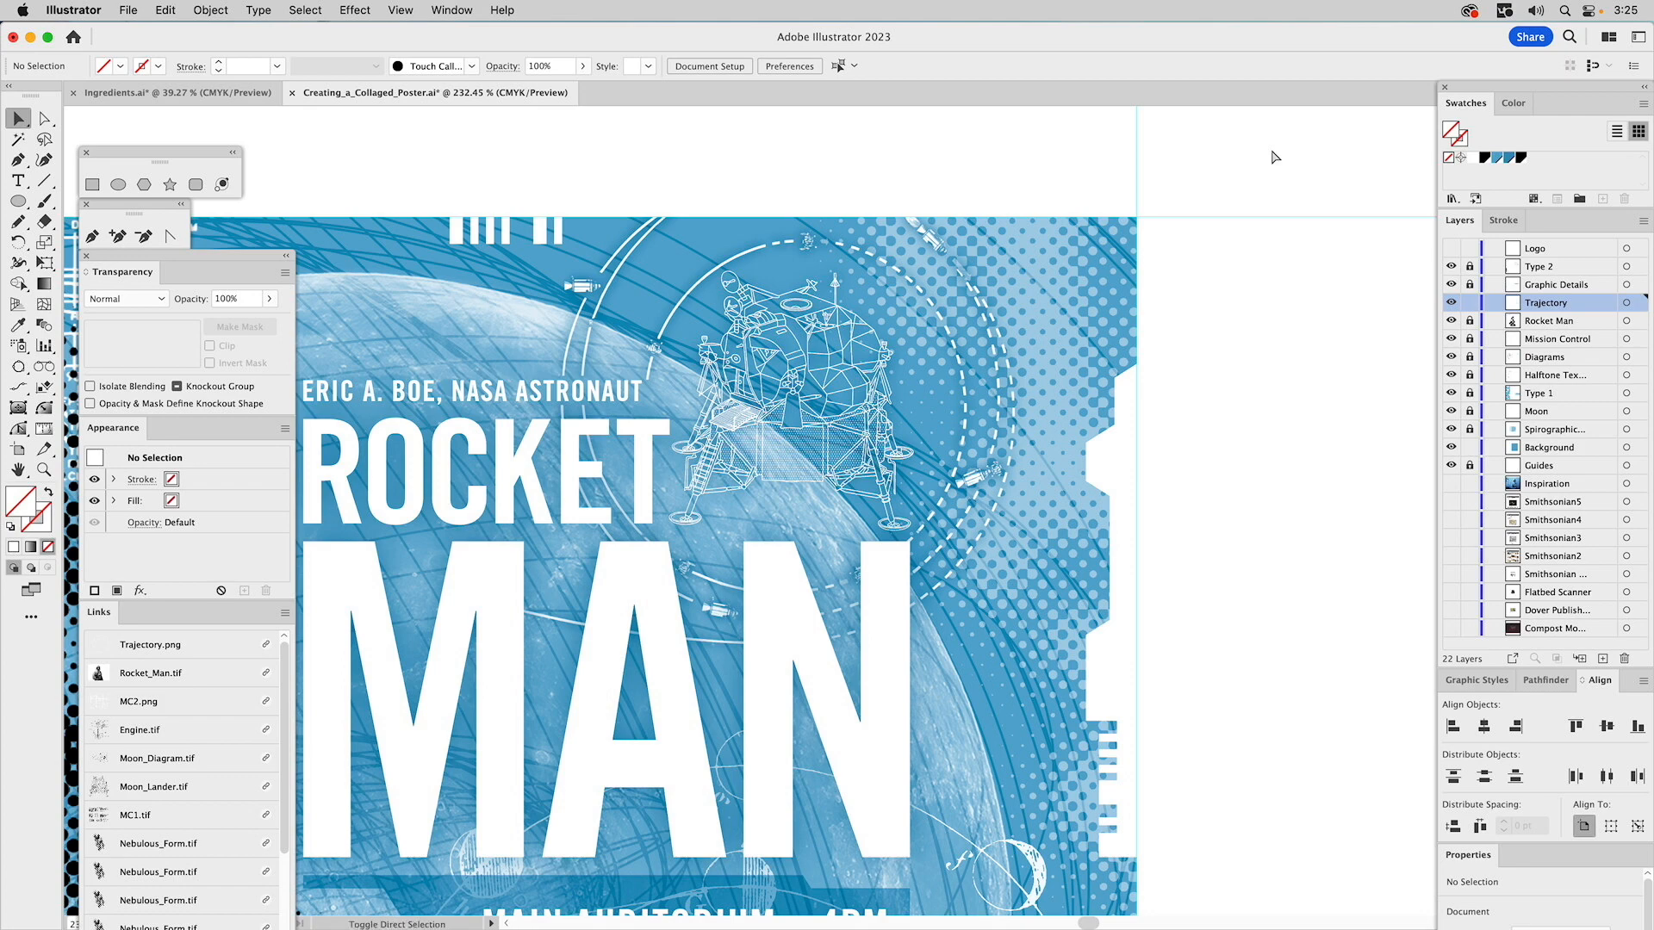
- Show the Logo layer, apply the Logo Outer Glow graphic style to the Sci-Fi Con logo, and review the whole poster
key("super+0")
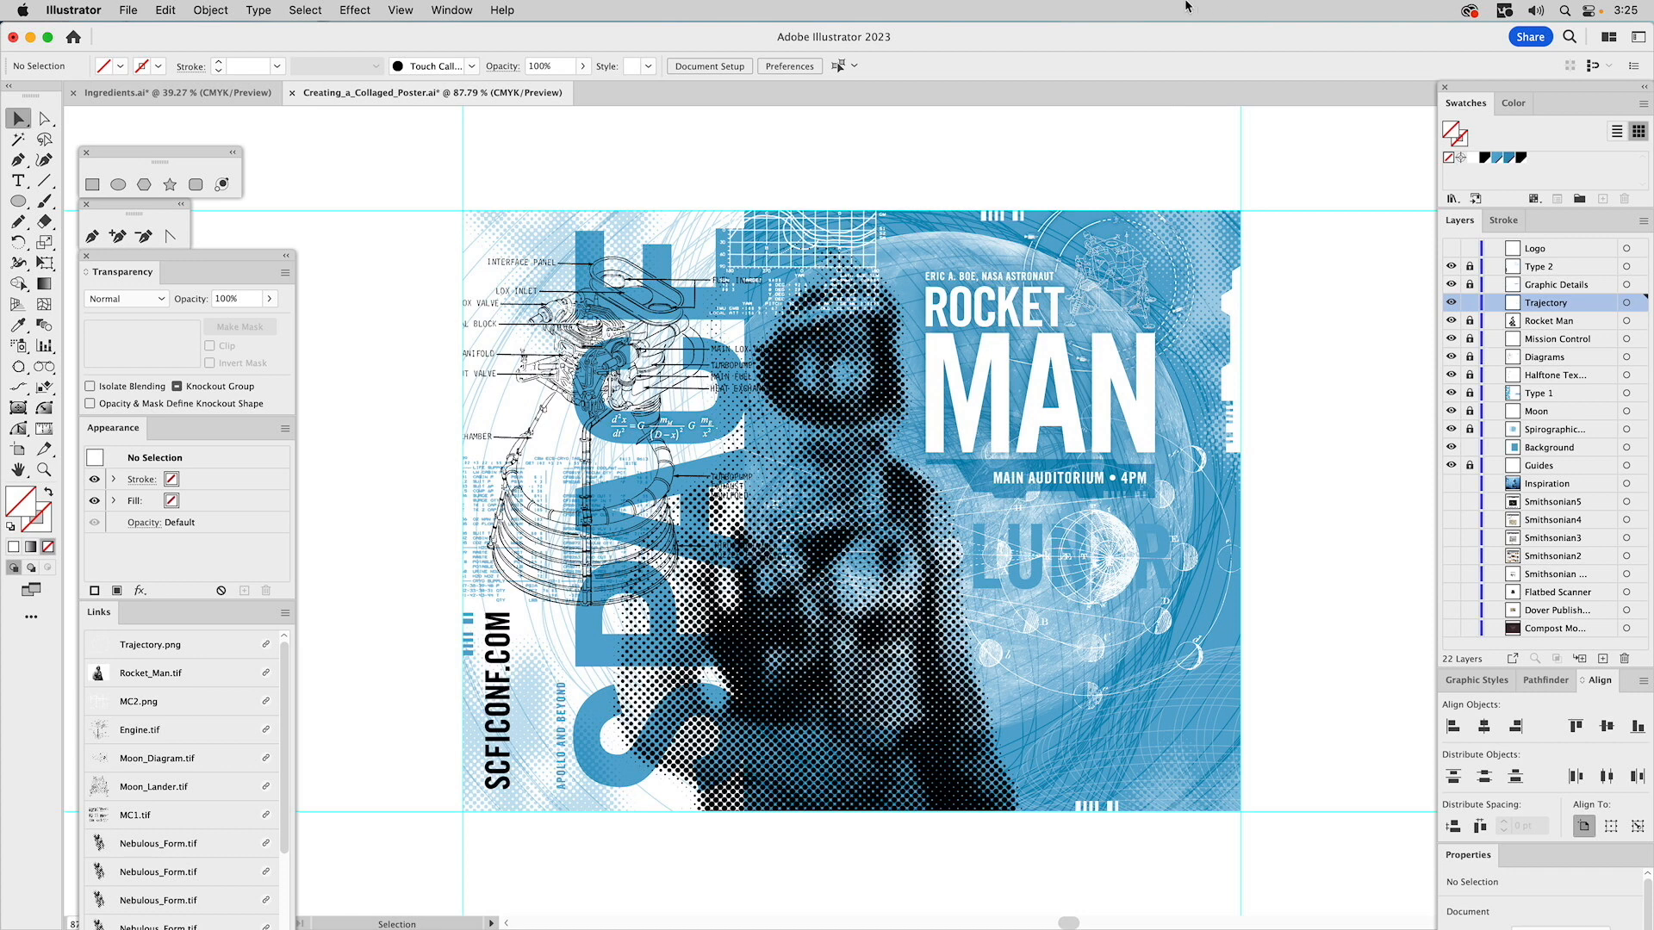
left_click(1450, 249)
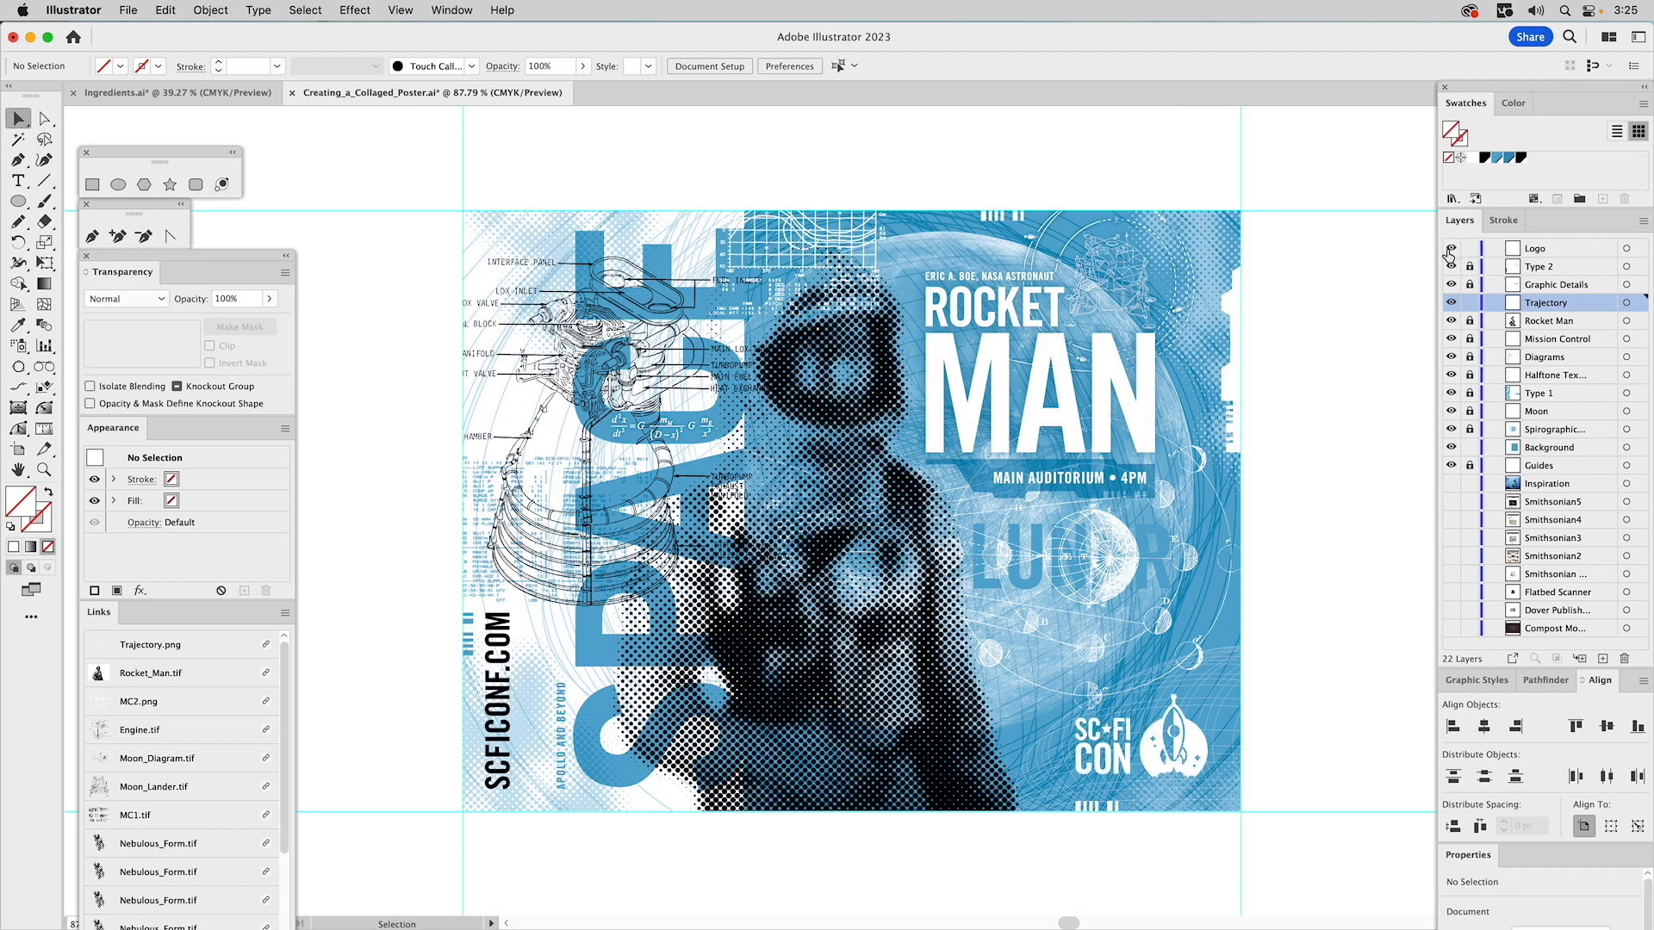
left_click(1186, 731)
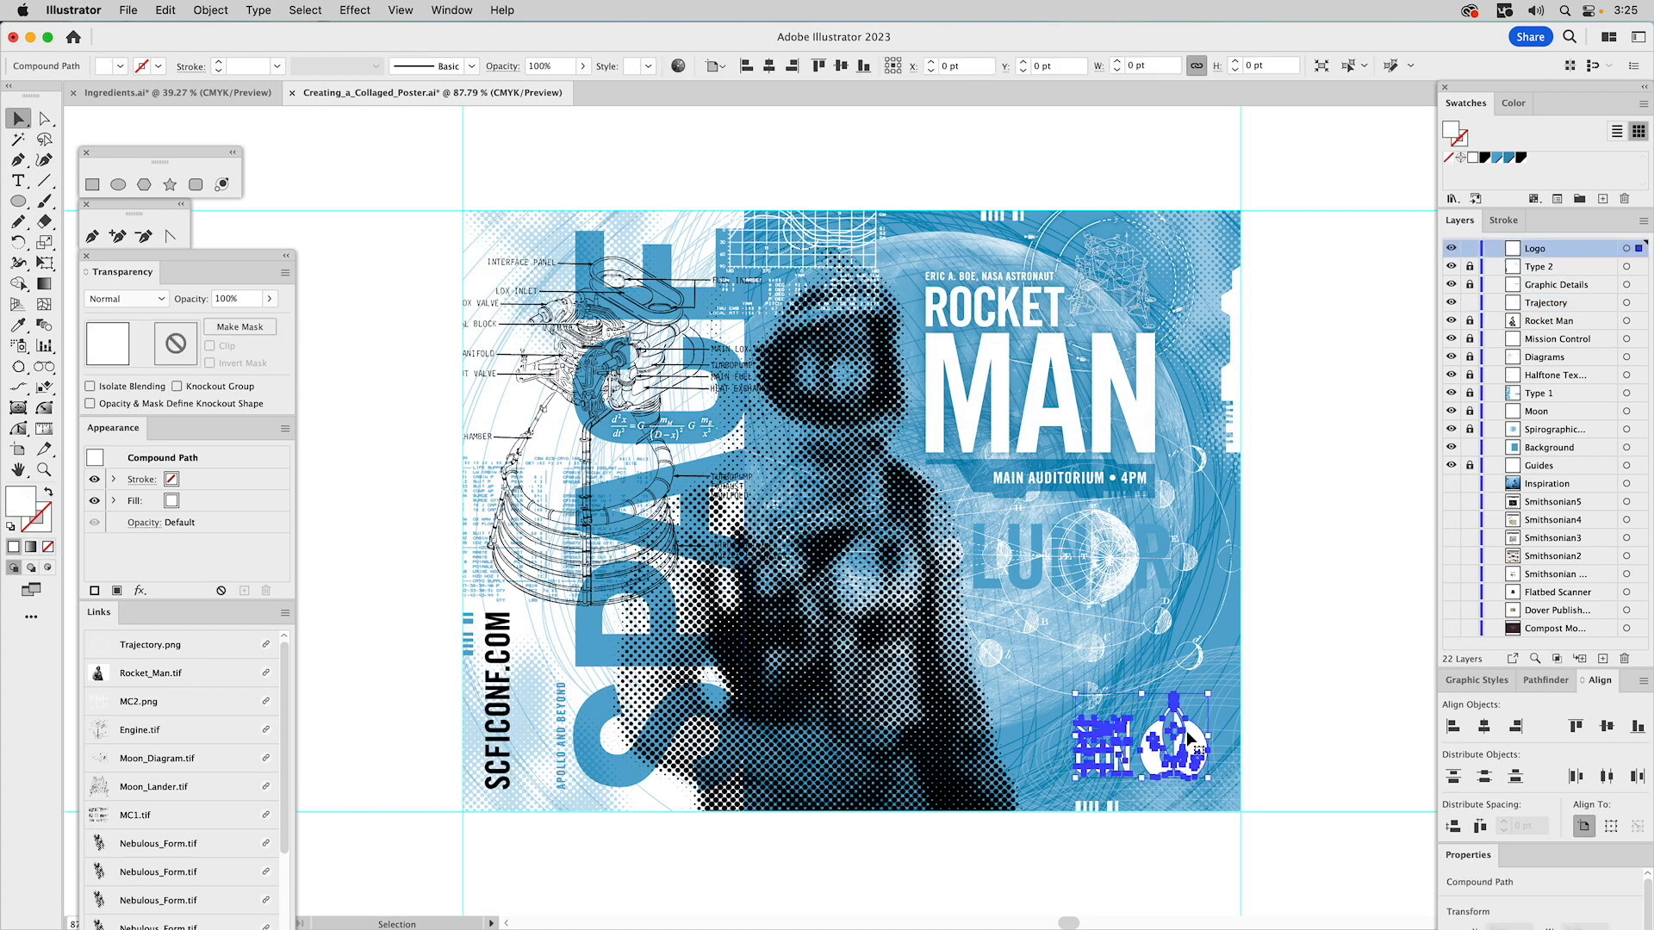
left_click(1476, 679)
left_click(1484, 715)
left_click(1333, 691)
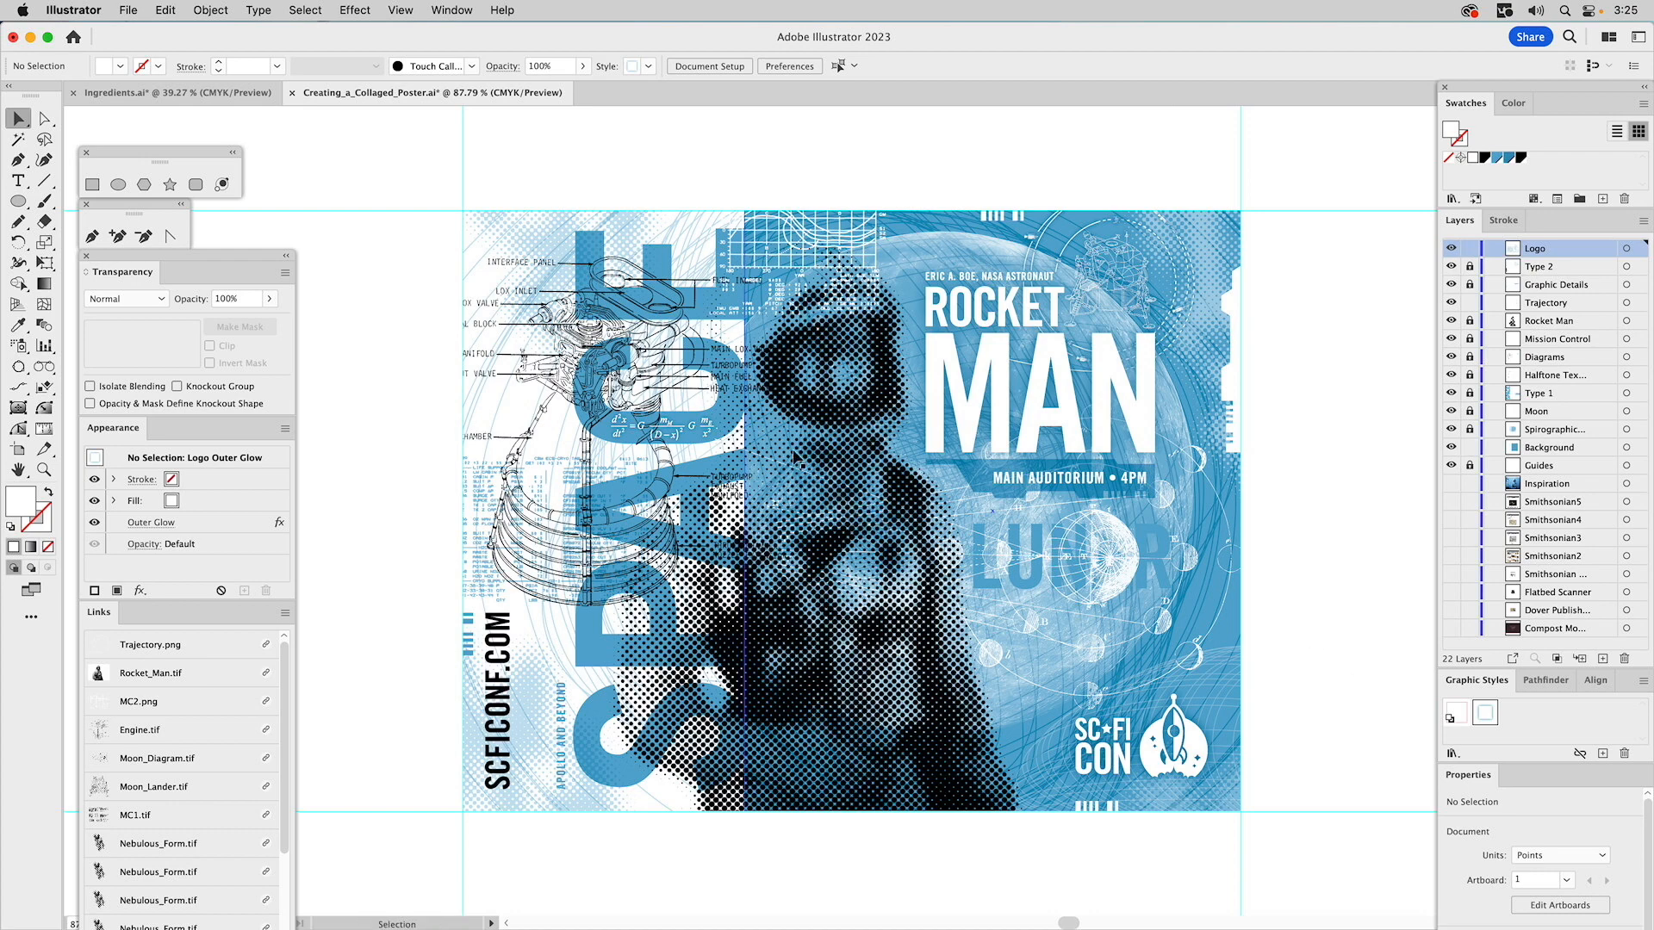
key("z")
left_click_drag(426, 175, 1279, 853)
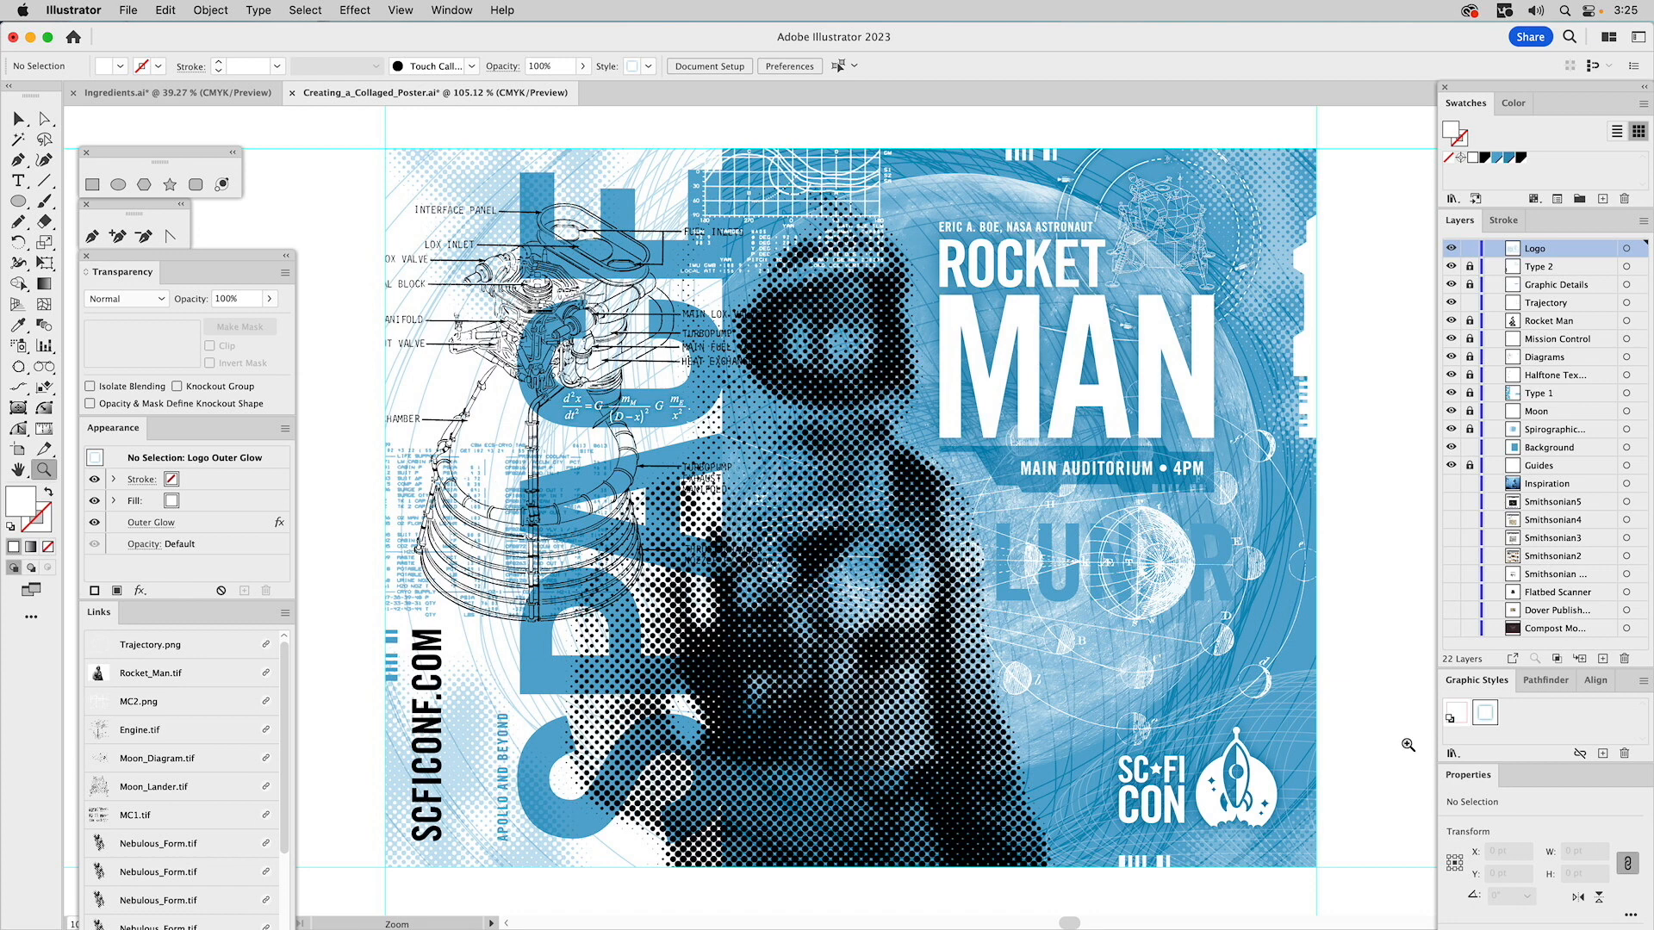